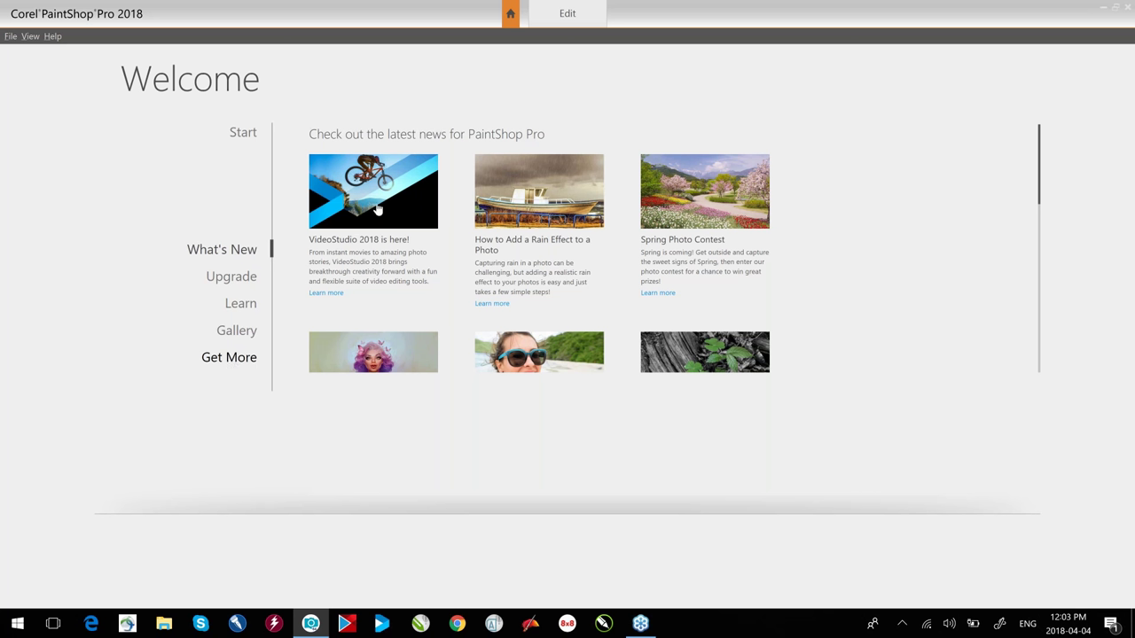
Open the Edit workspace without the guided tour, switch it to the Complete workspace, and close the Learning Center palette.
click(567, 15)
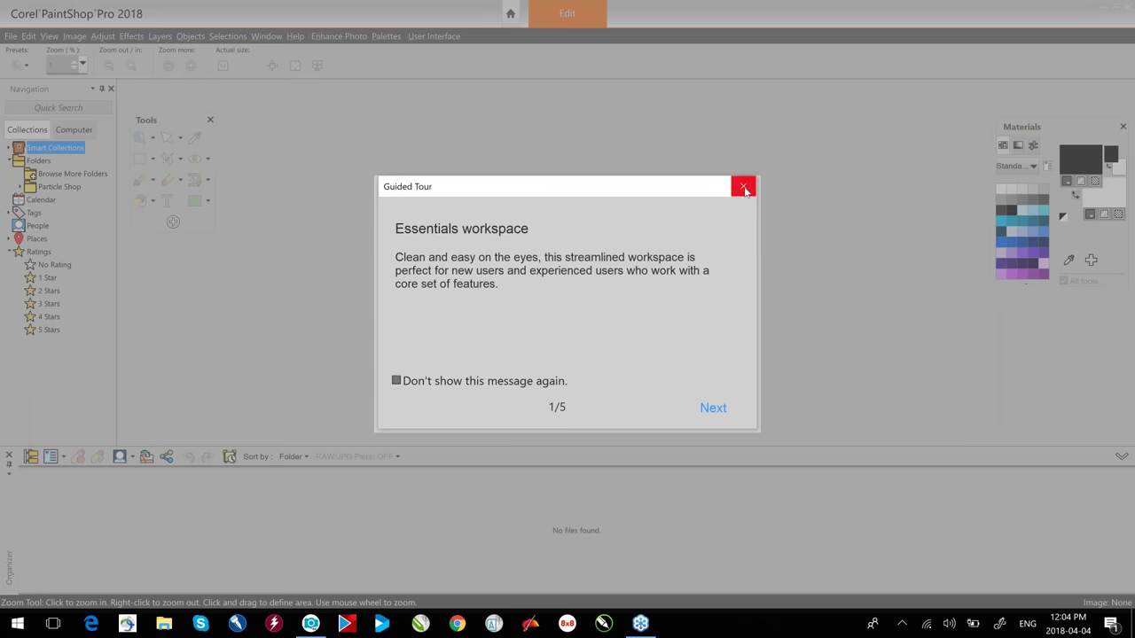
click(744, 188)
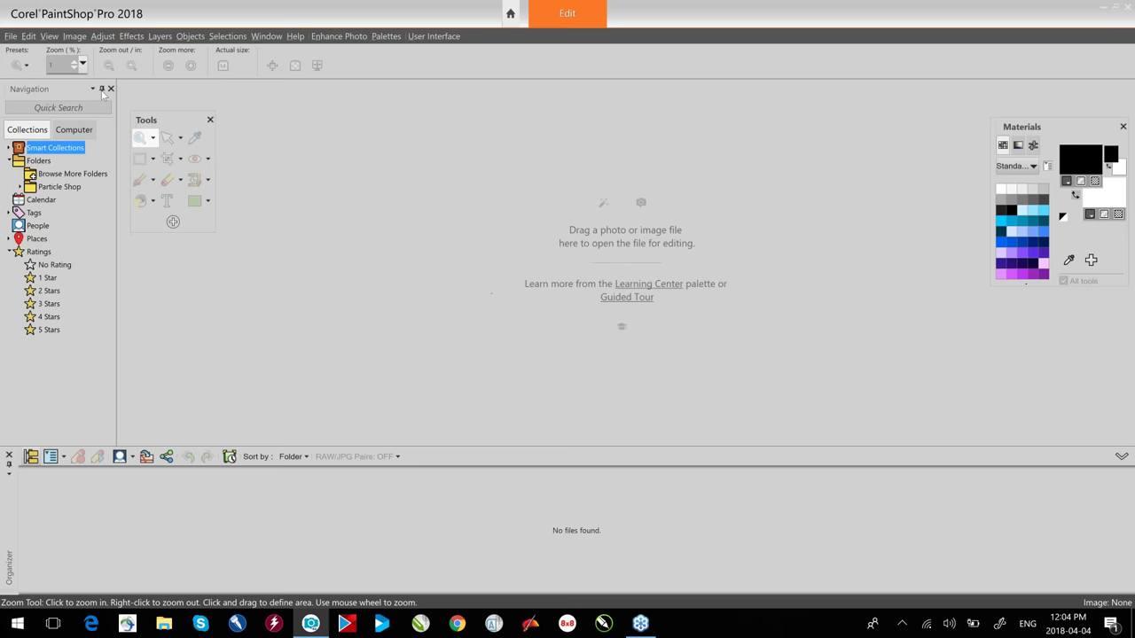
click(11, 37)
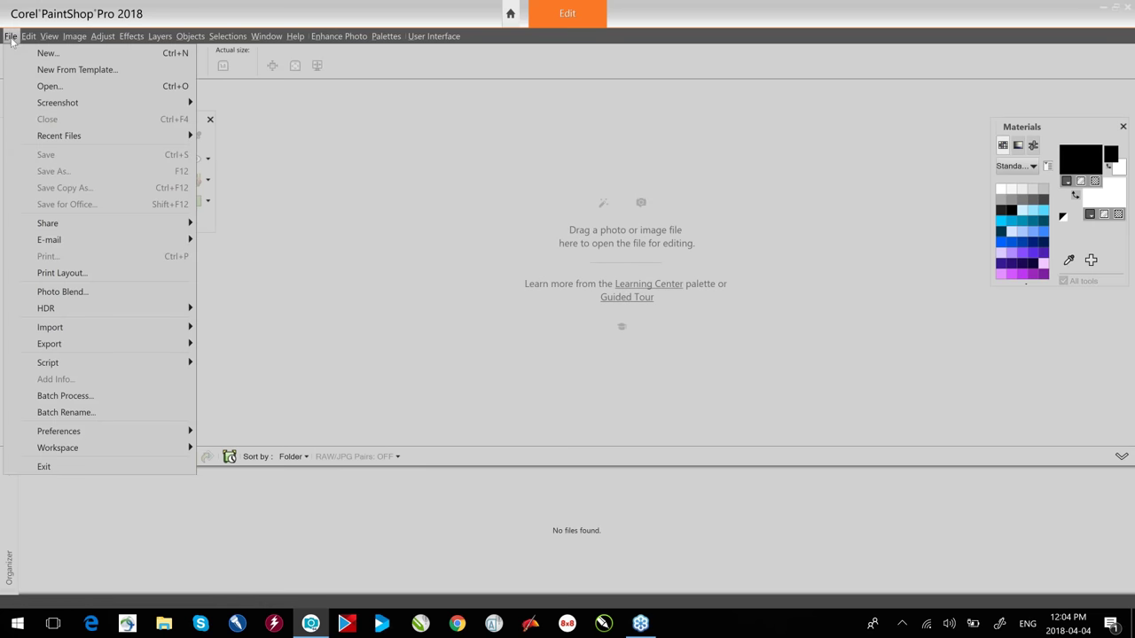
mouse_move(59, 449)
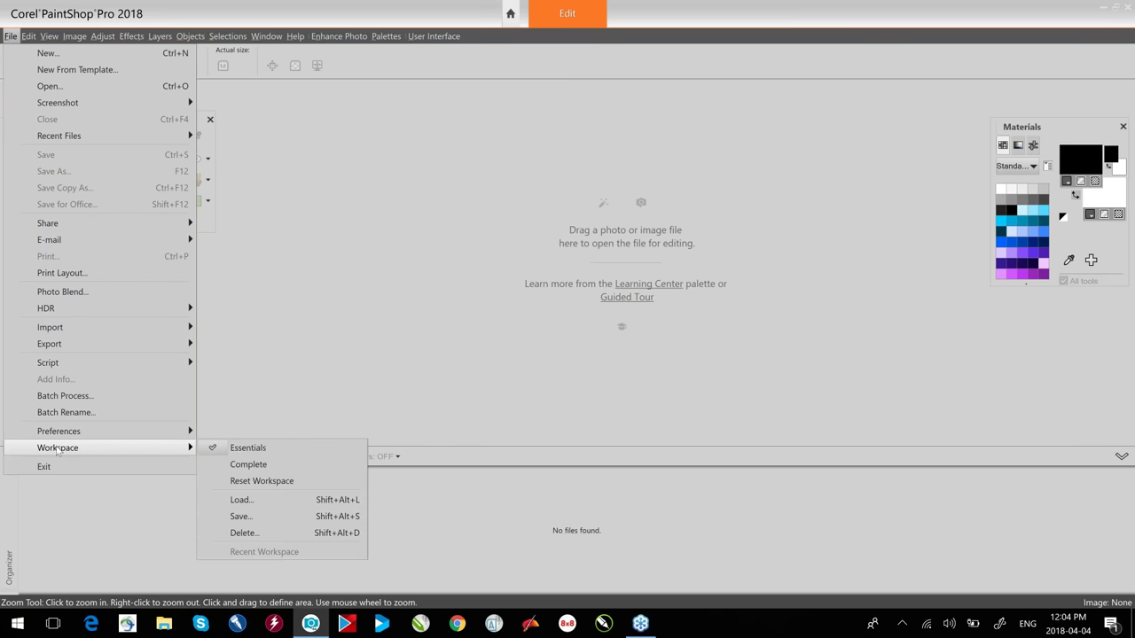
click(265, 467)
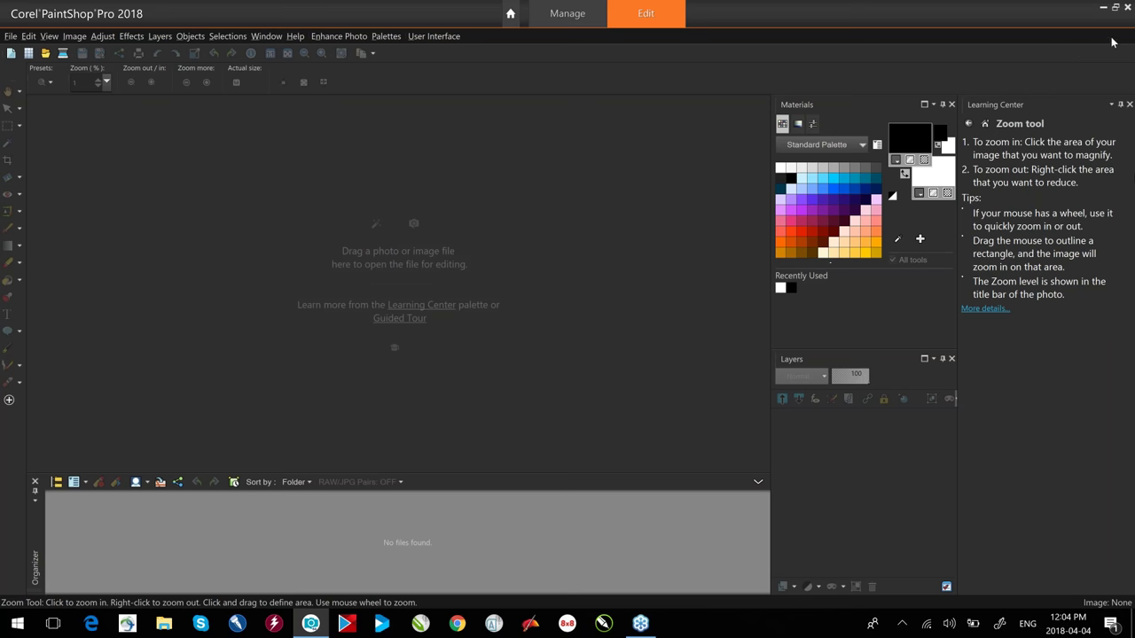
click(1128, 105)
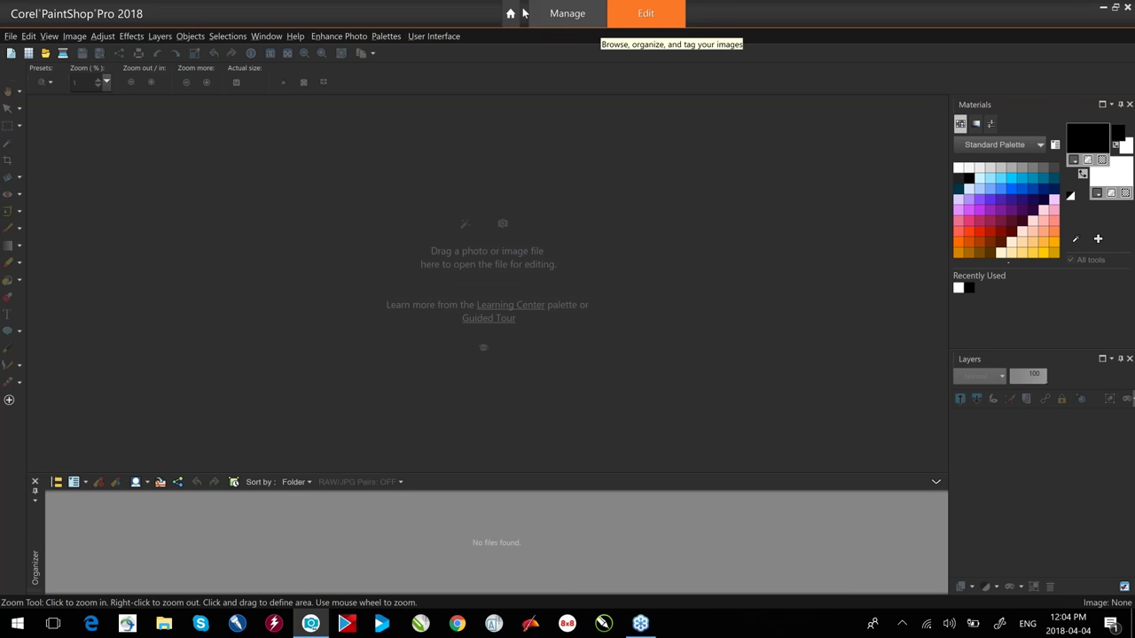
Return to the Welcome screen and look through its Start, What's New, Upgrade and Learn pages, including the list of tutorial videos.
key(a)
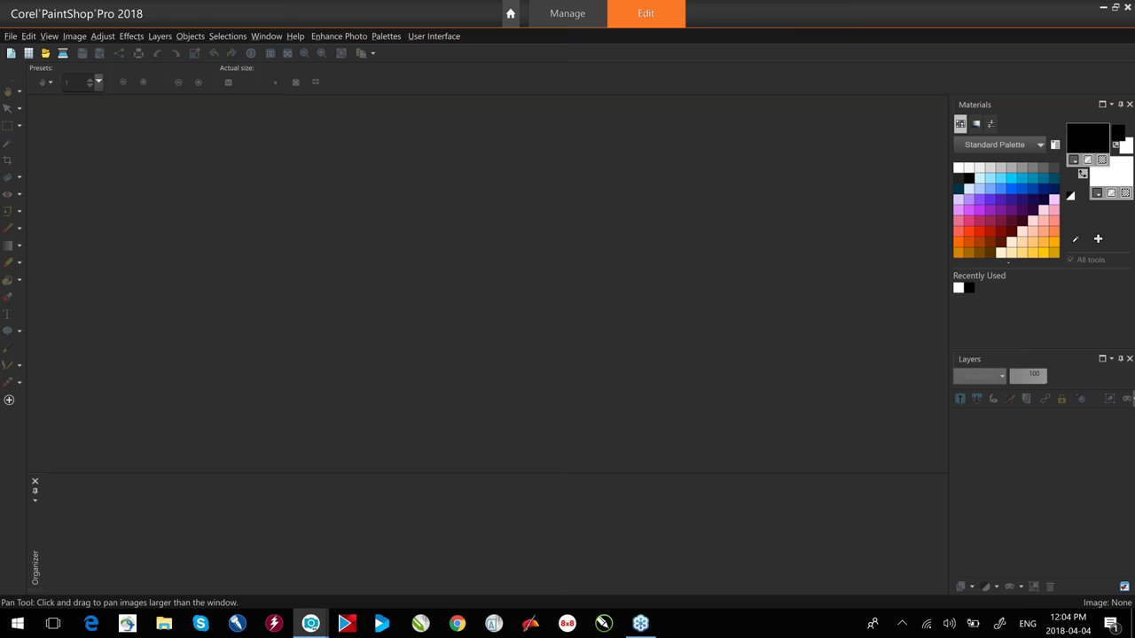
click(511, 14)
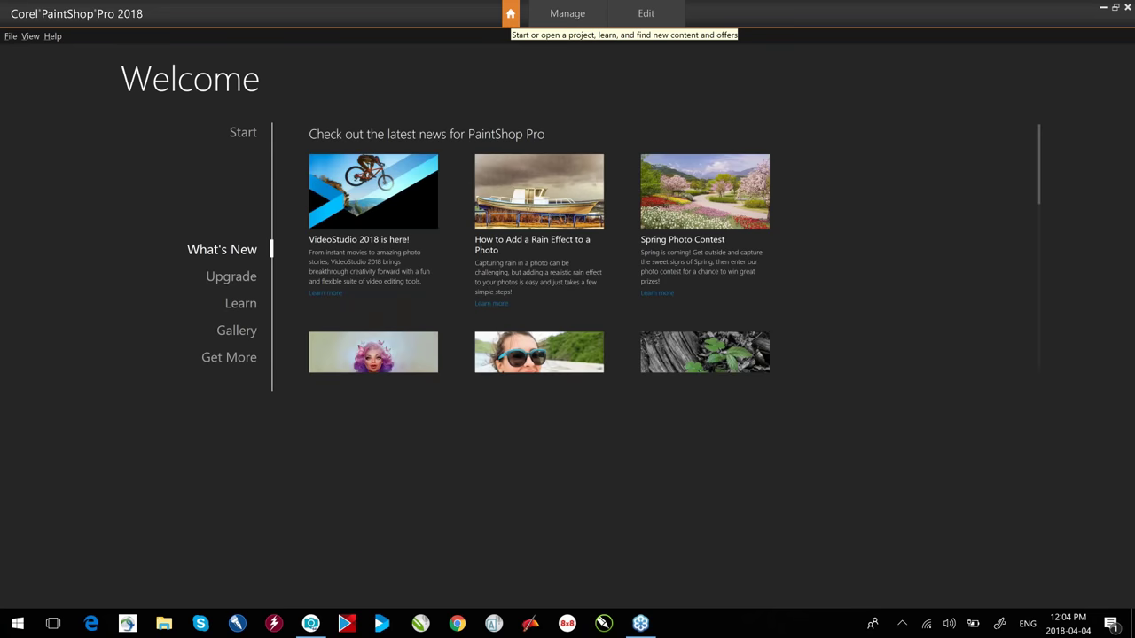
click(247, 138)
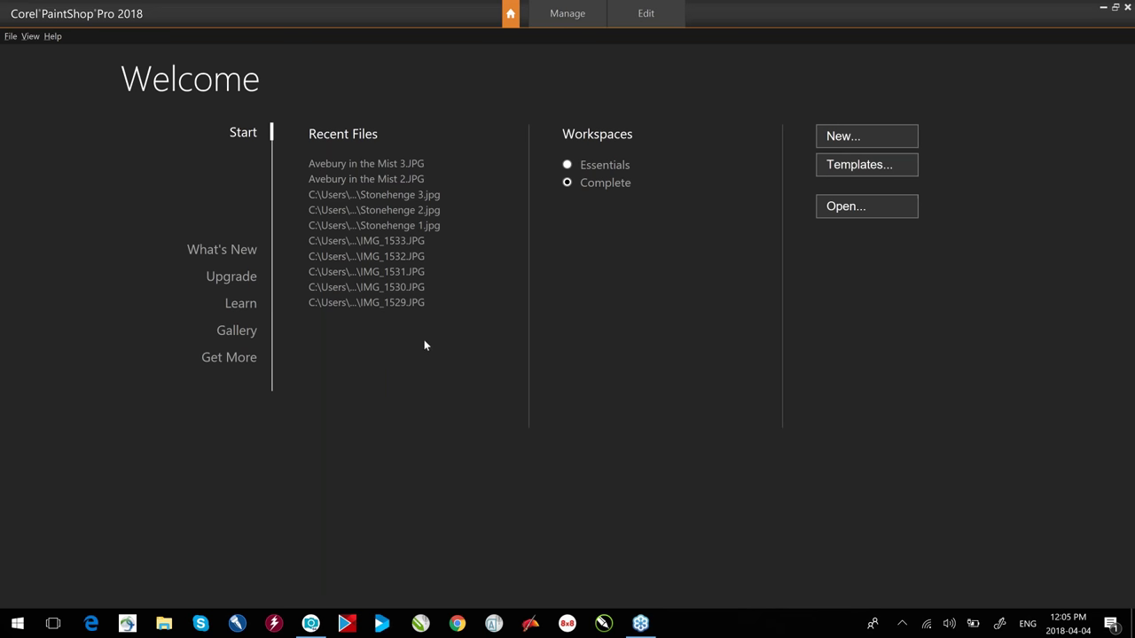
click(225, 251)
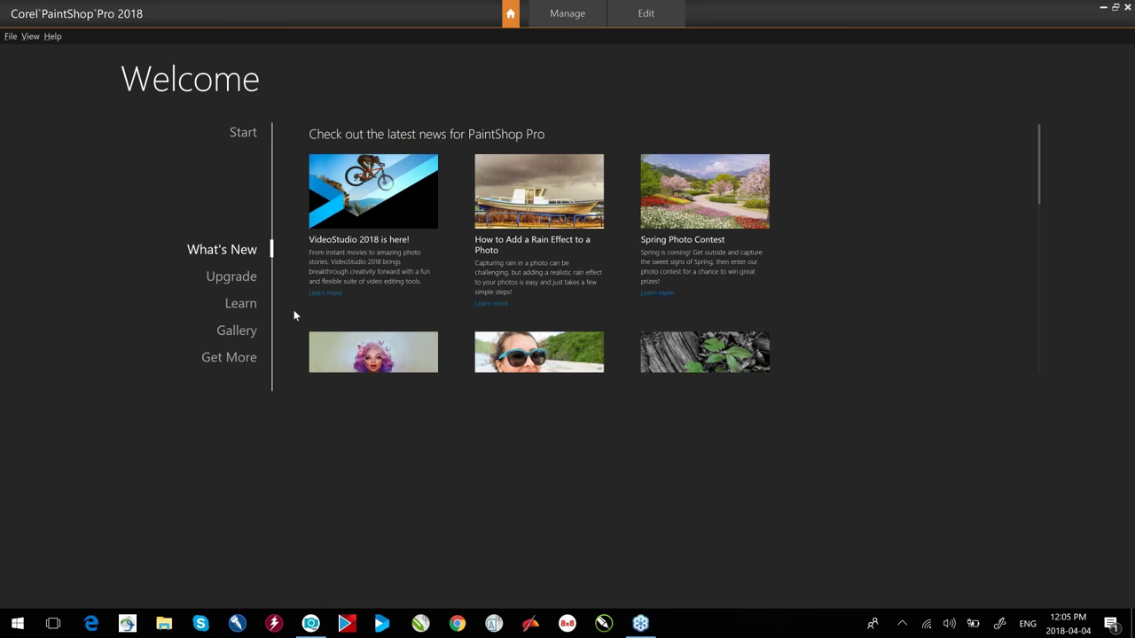
click(237, 277)
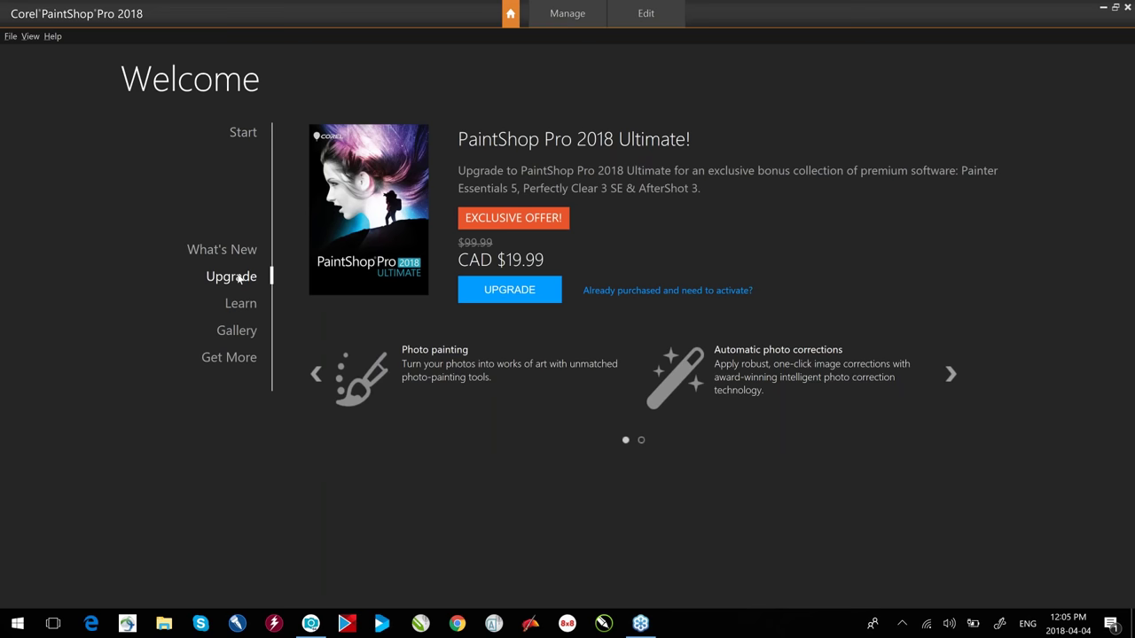
click(236, 309)
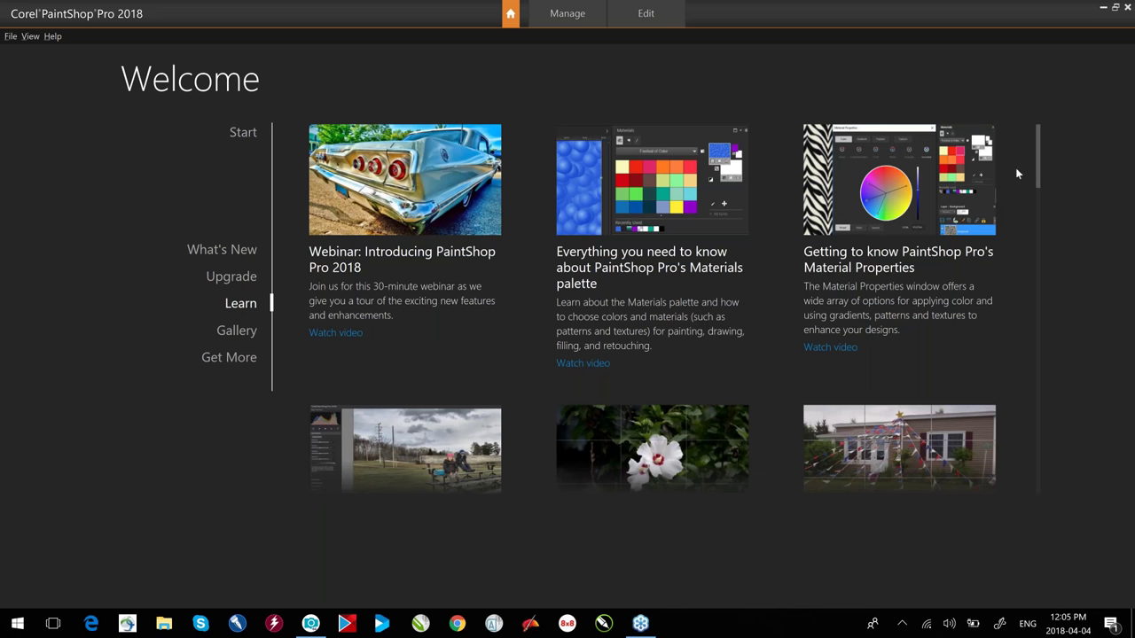
drag(1038, 147, 1044, 406)
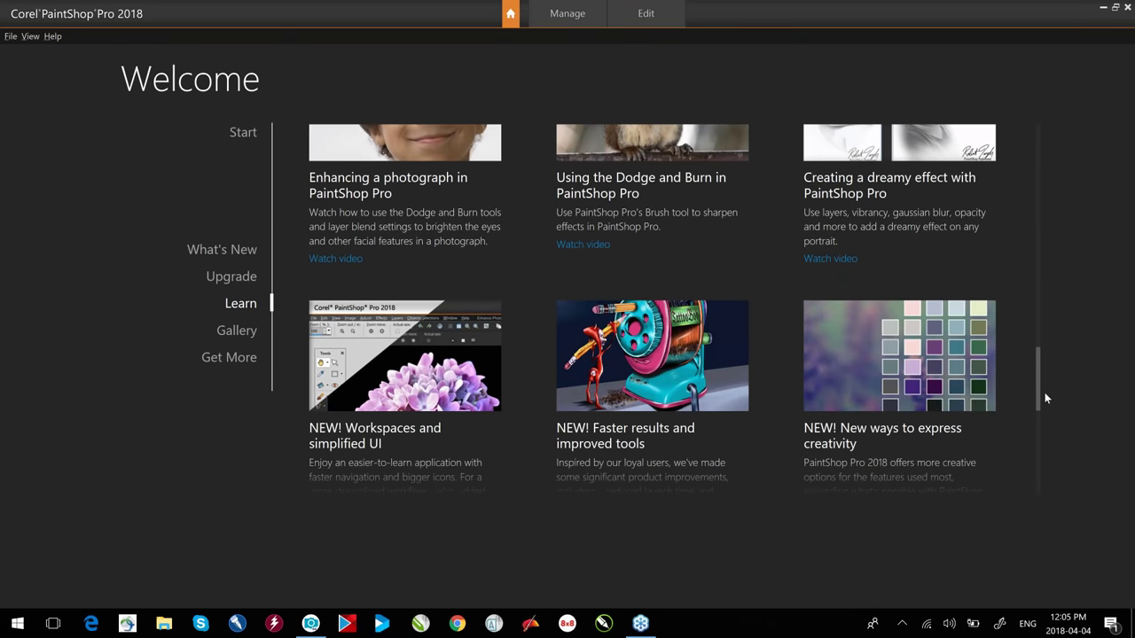
drag(1040, 239, 1039, 172)
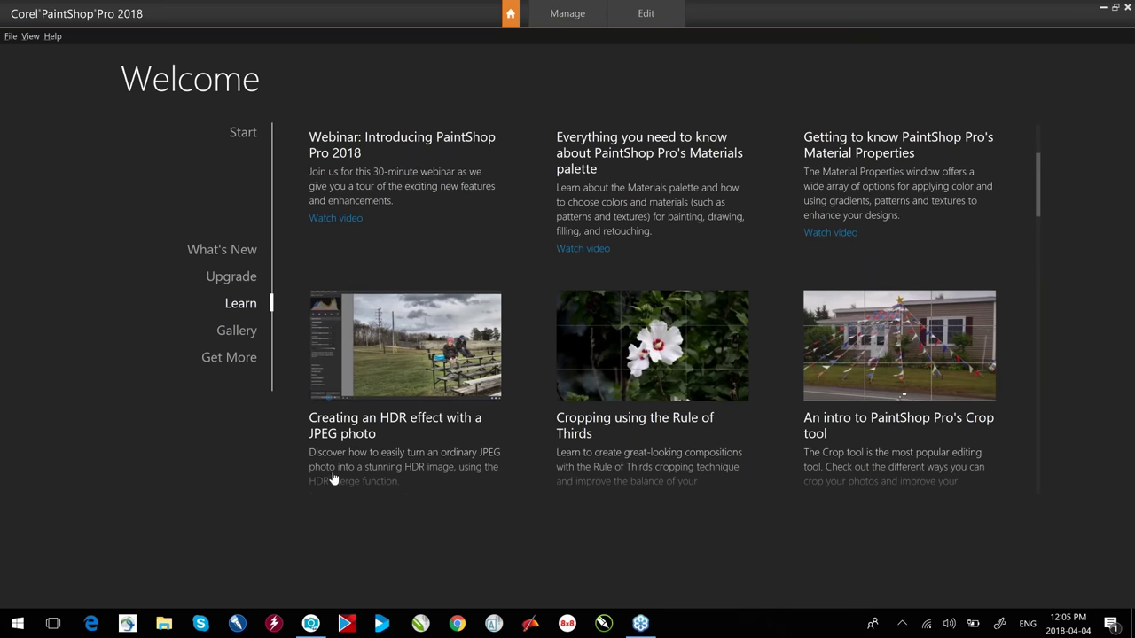
View several Gallery artworks at larger size, including the Block Arcade, the black-and-white portrait, the horse and the dark red flower.
click(230, 331)
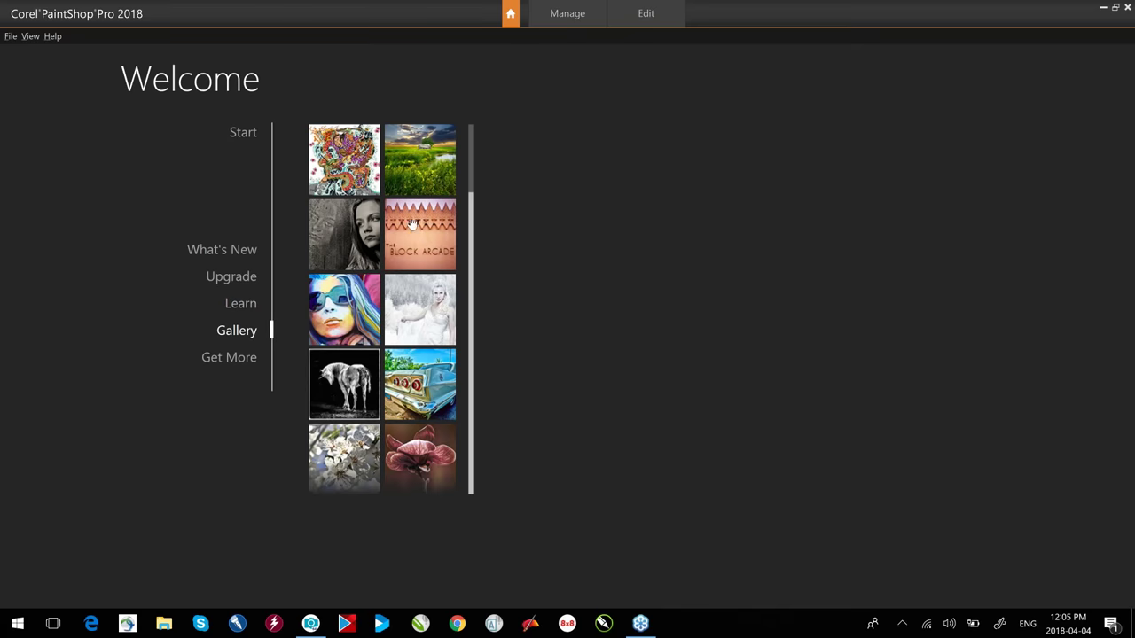
click(408, 229)
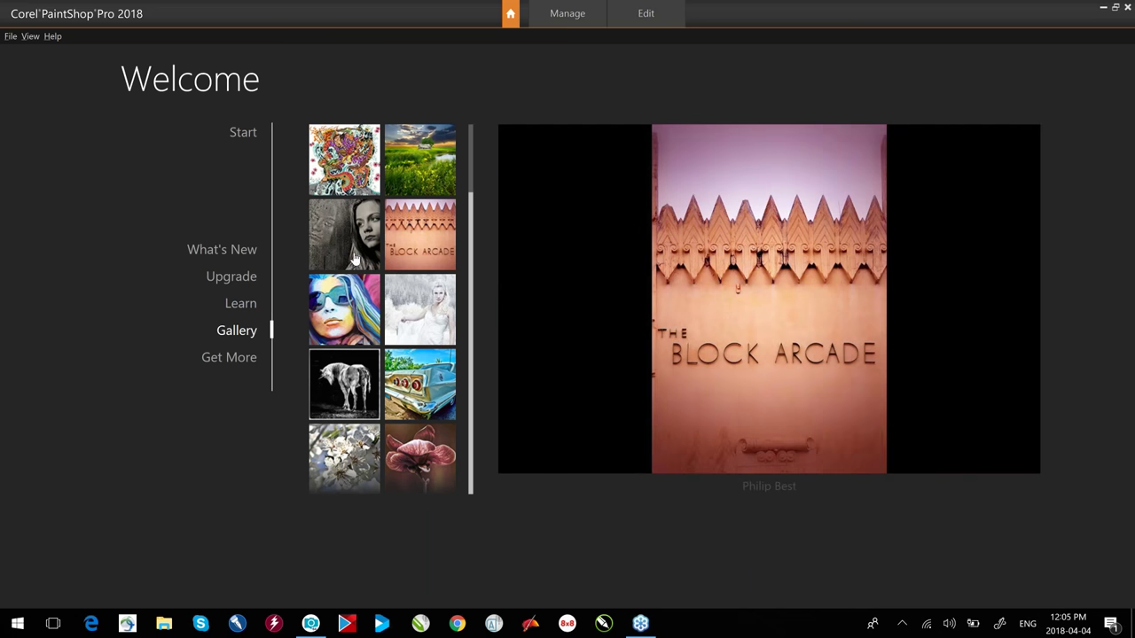
click(333, 233)
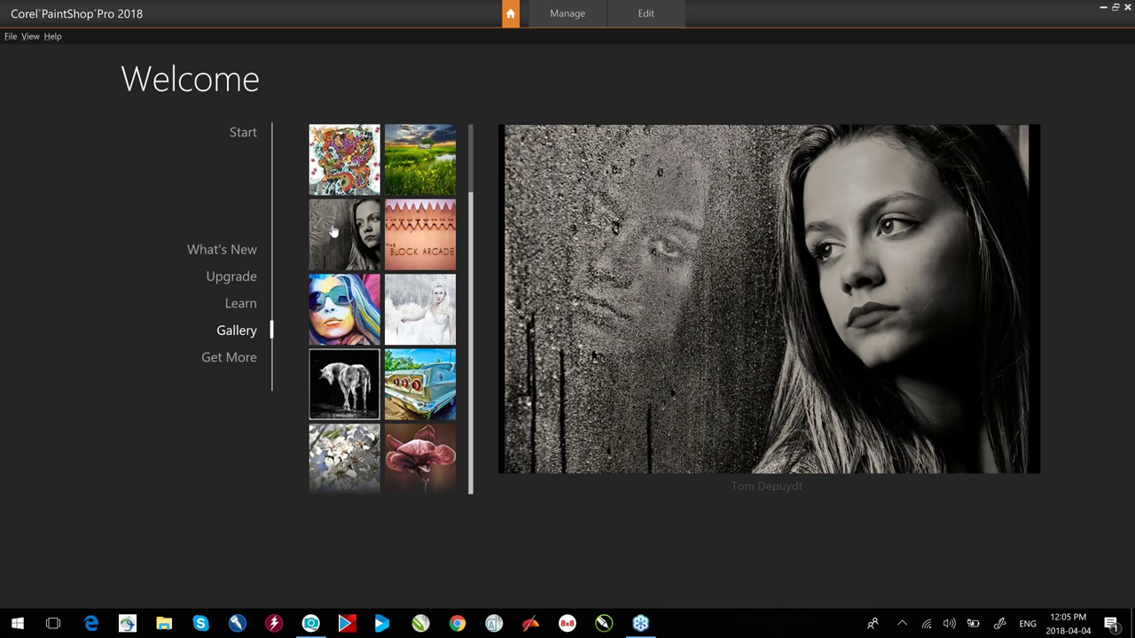
click(327, 295)
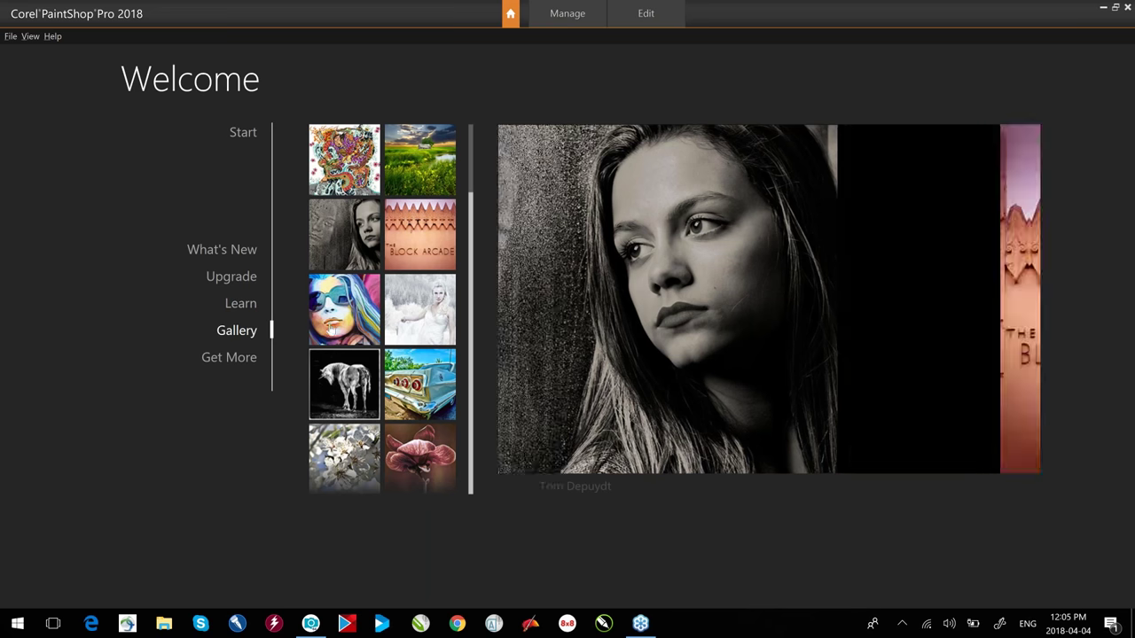
click(344, 379)
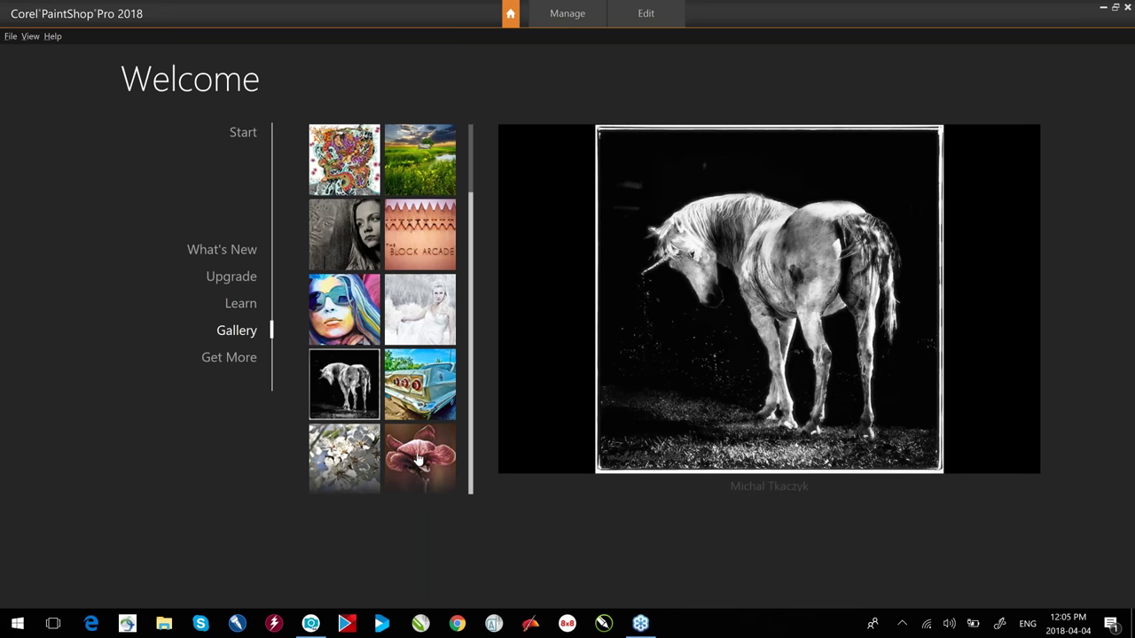
click(419, 459)
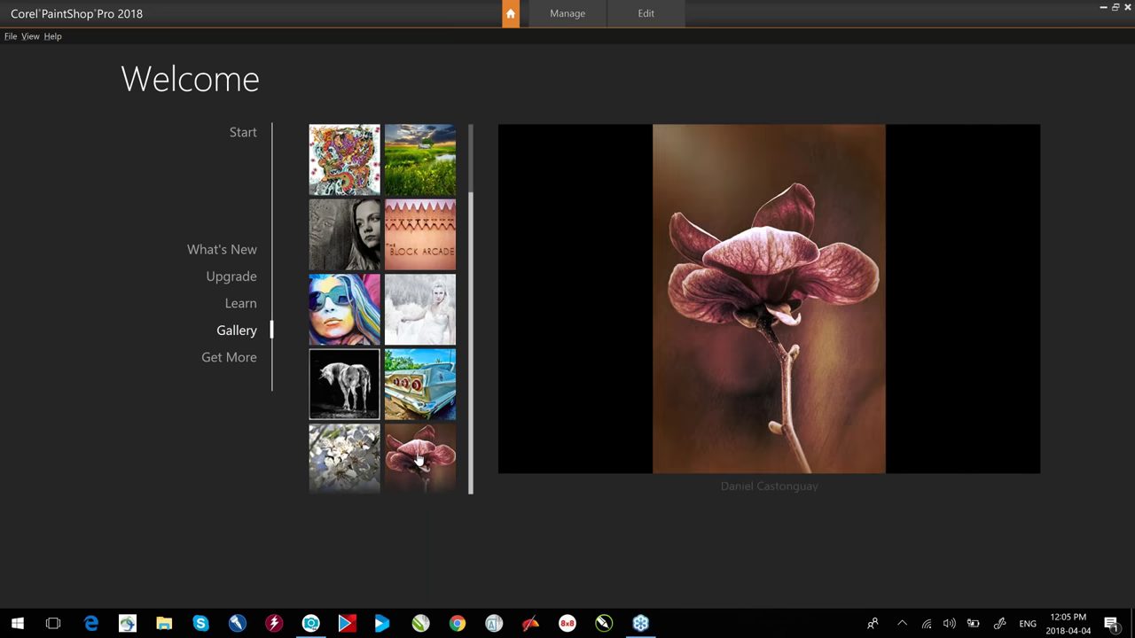
Look through the Get More store's Special Offers, Applications and Scripts categories.
click(235, 357)
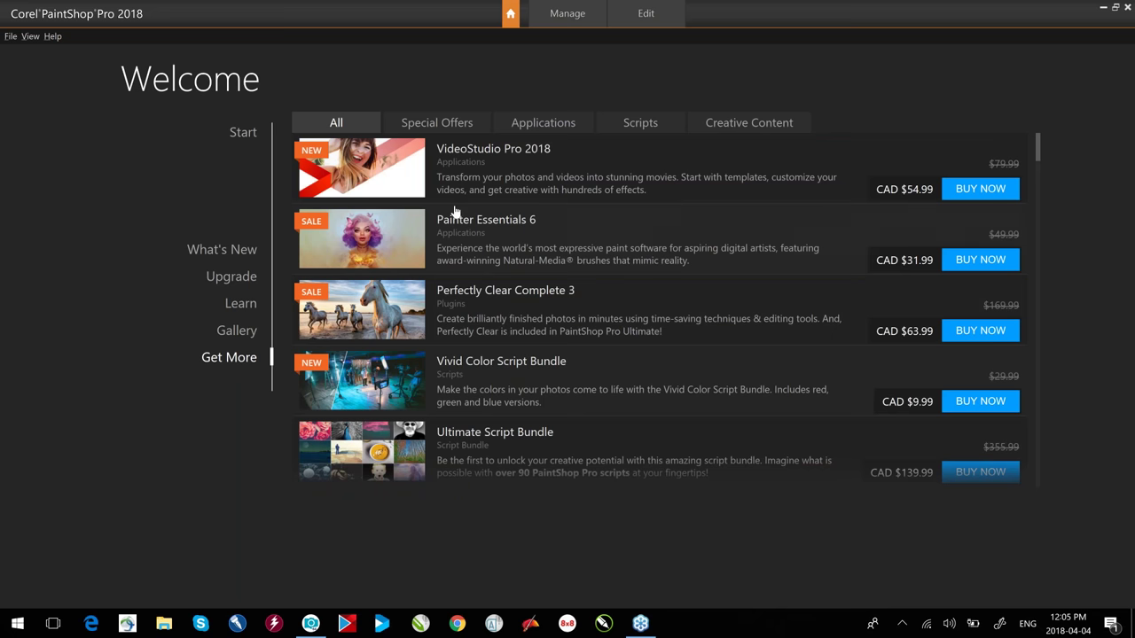
click(438, 125)
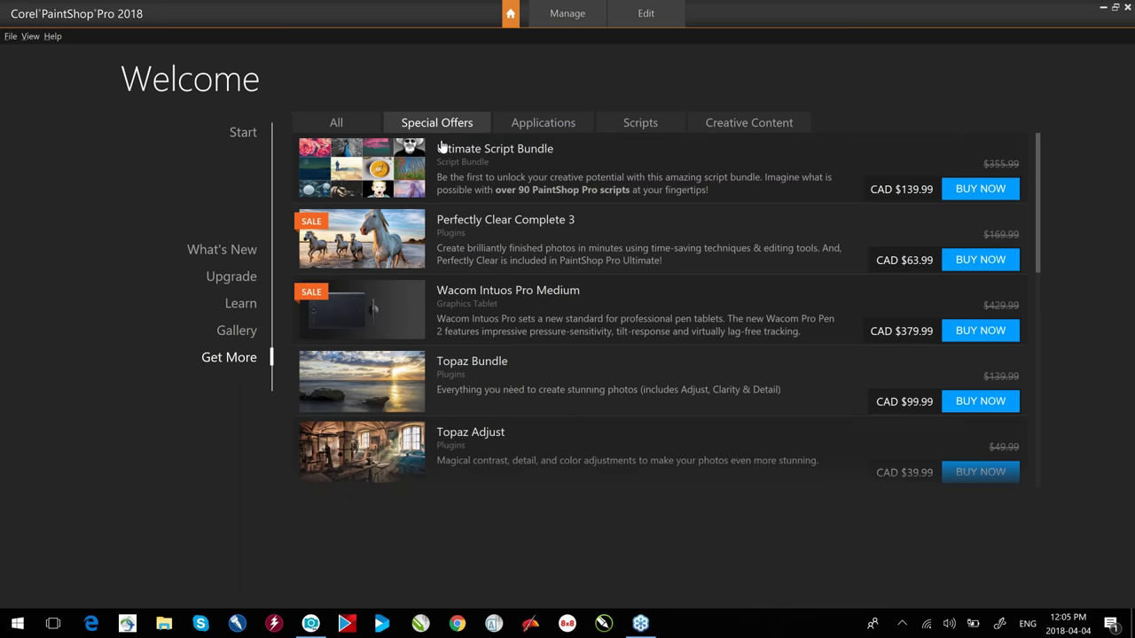
click(543, 123)
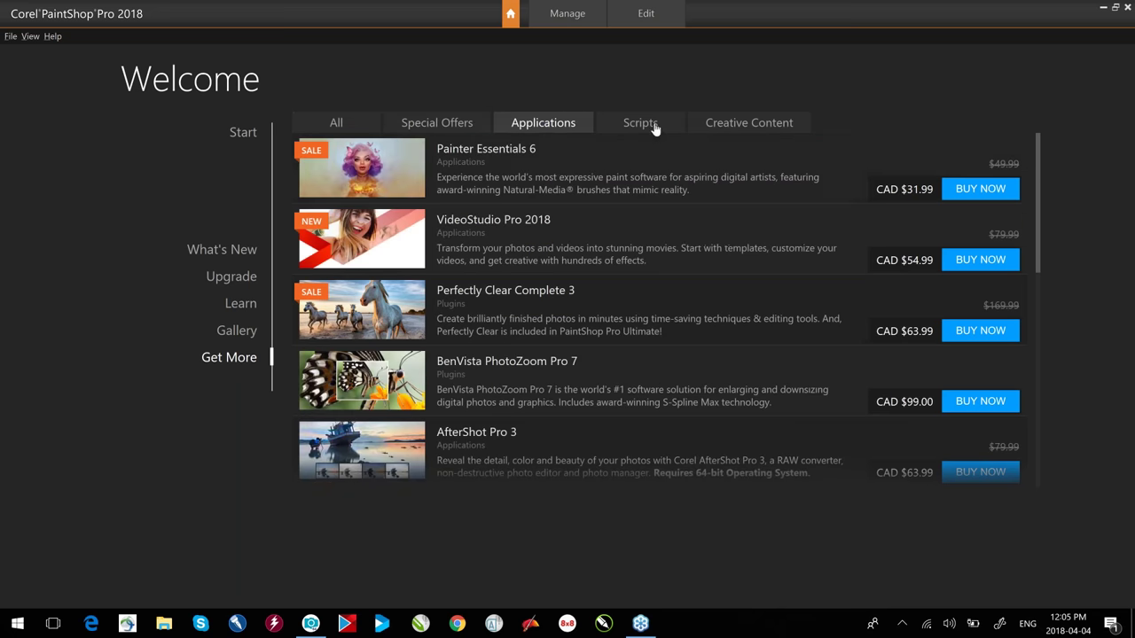
click(638, 122)
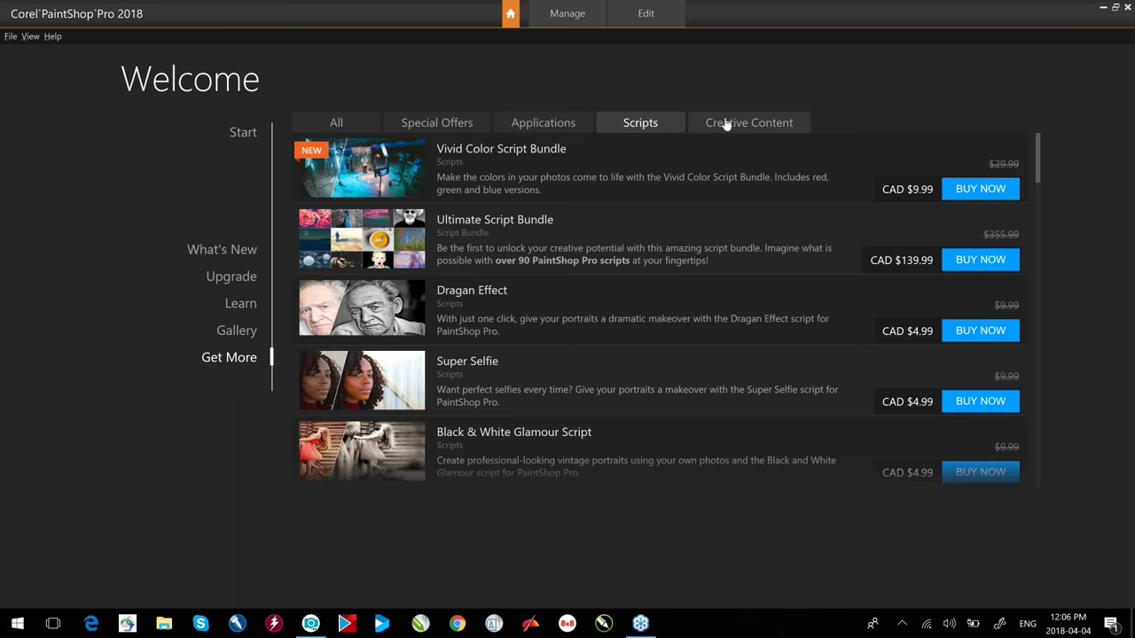
Examine the full Creative Content list in the Get More store and return to its beginning.
click(725, 124)
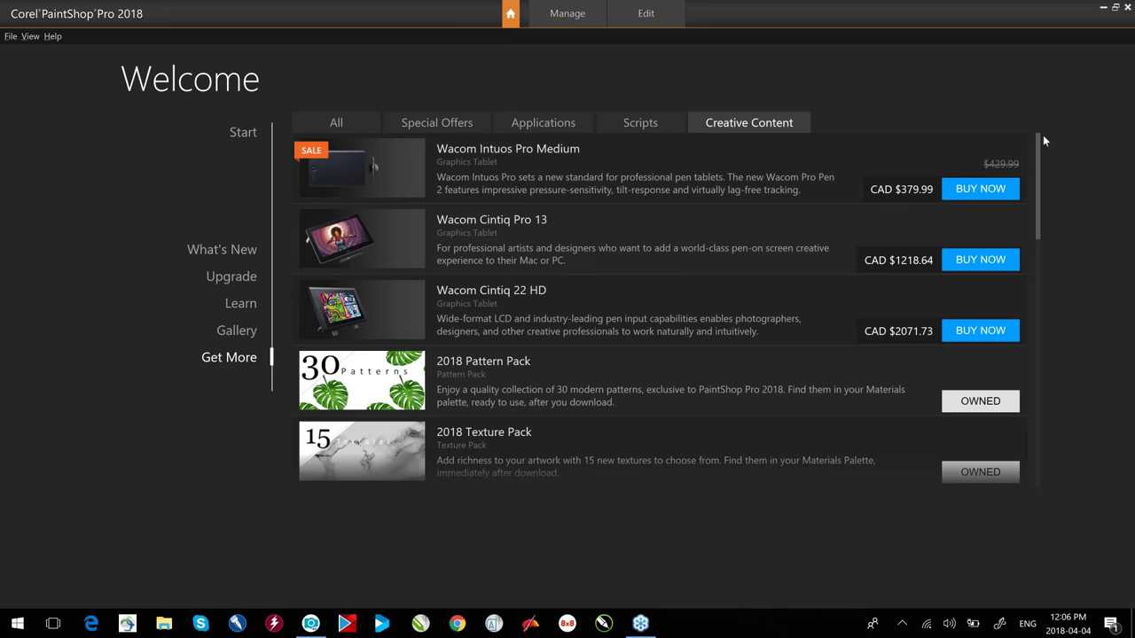
drag(1038, 146, 1043, 162)
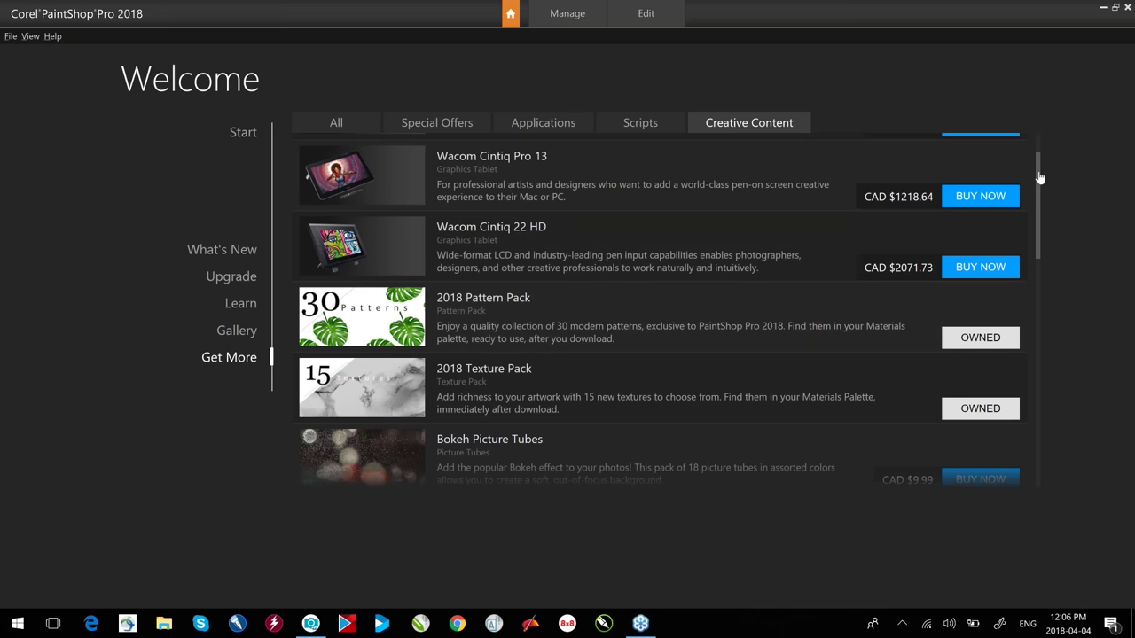
drag(1040, 159, 1038, 193)
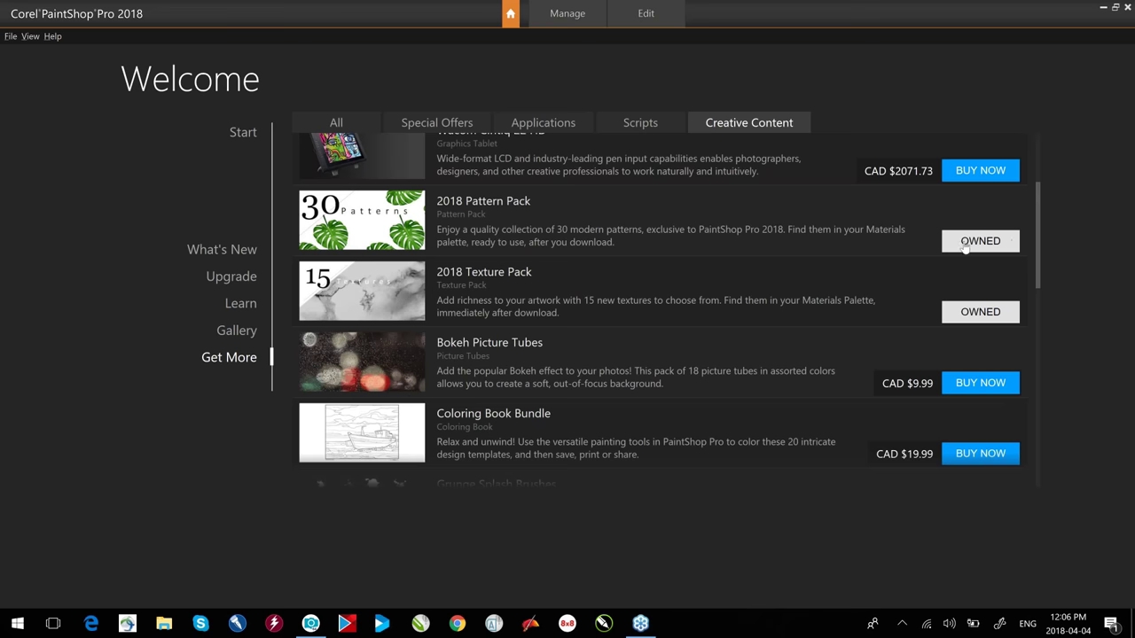
drag(1038, 210, 1057, 416)
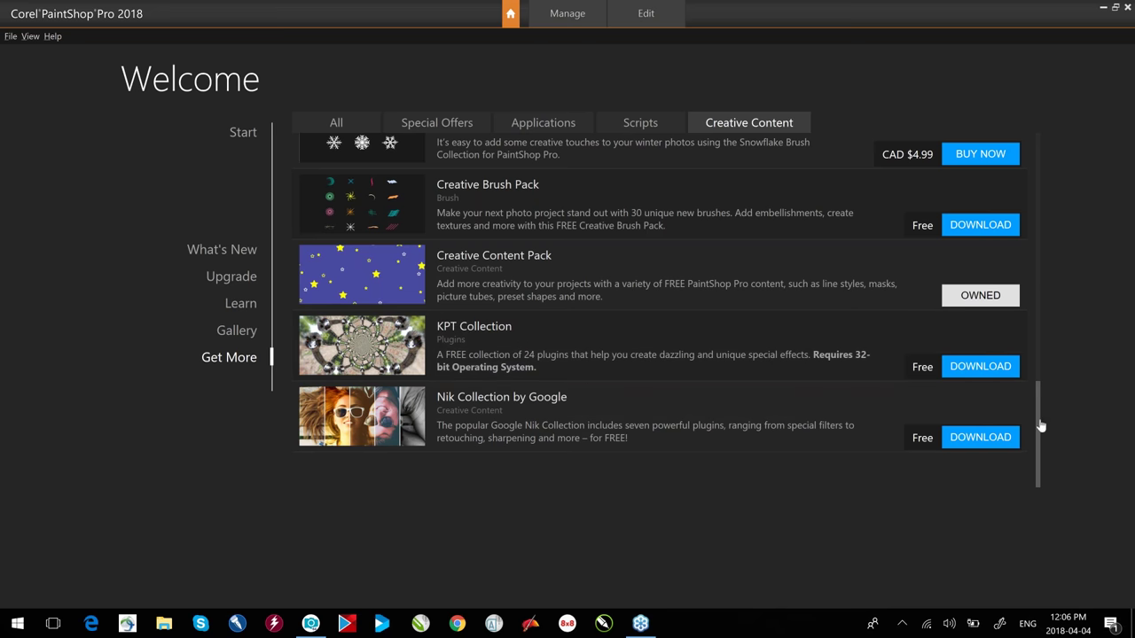
drag(1040, 426, 1019, 164)
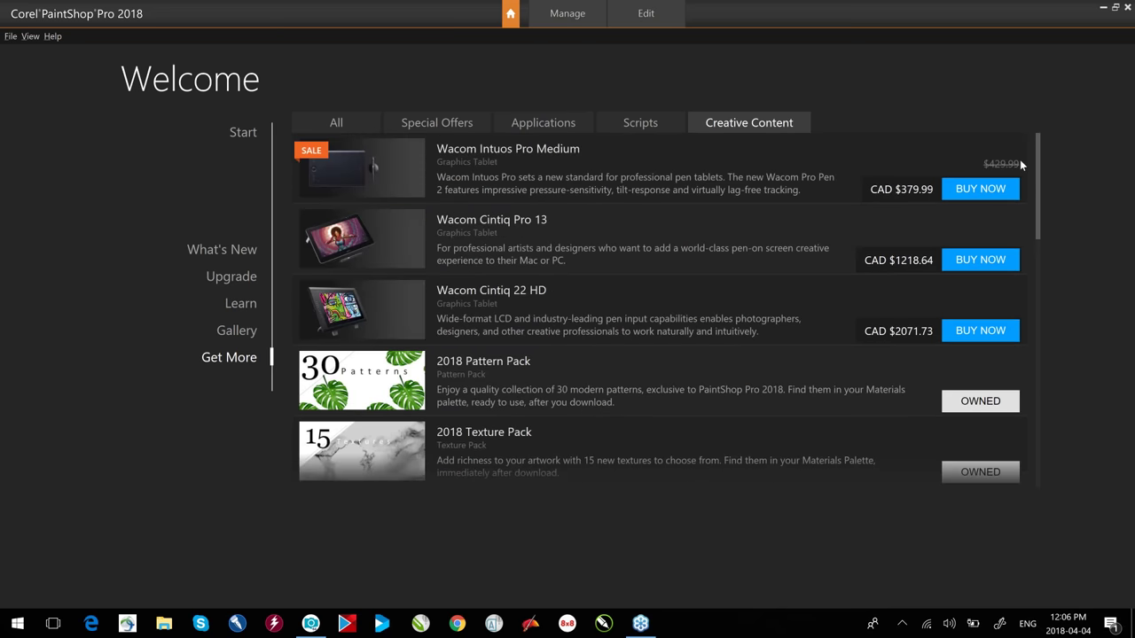
Open the Manage workspace, read its guided tour through the Map Mode page, and close the tour.
click(561, 15)
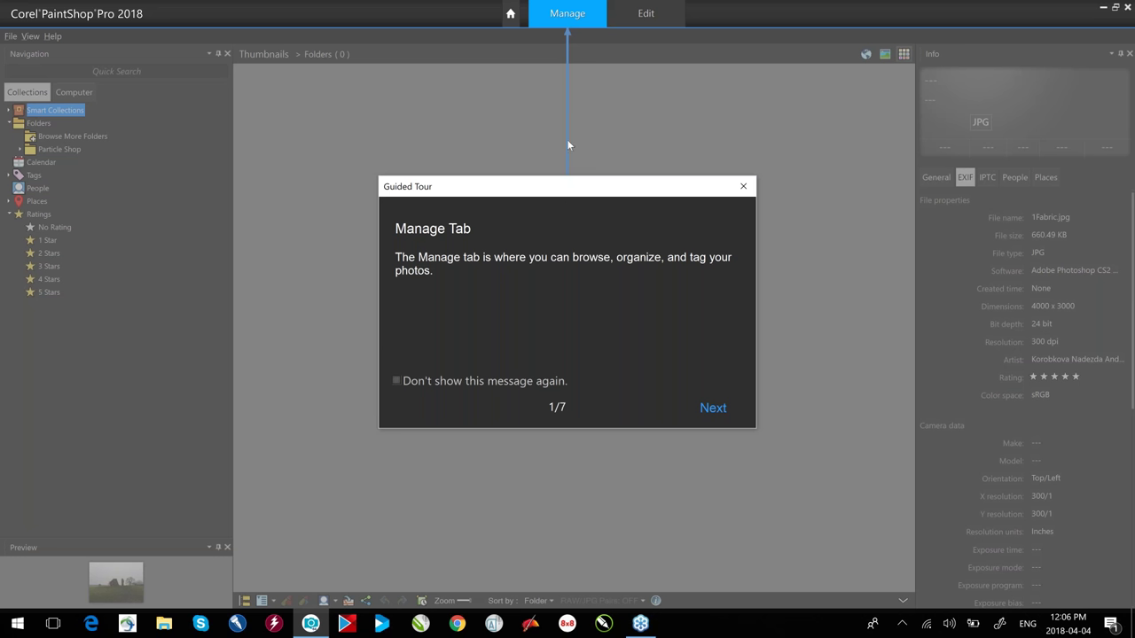
click(712, 408)
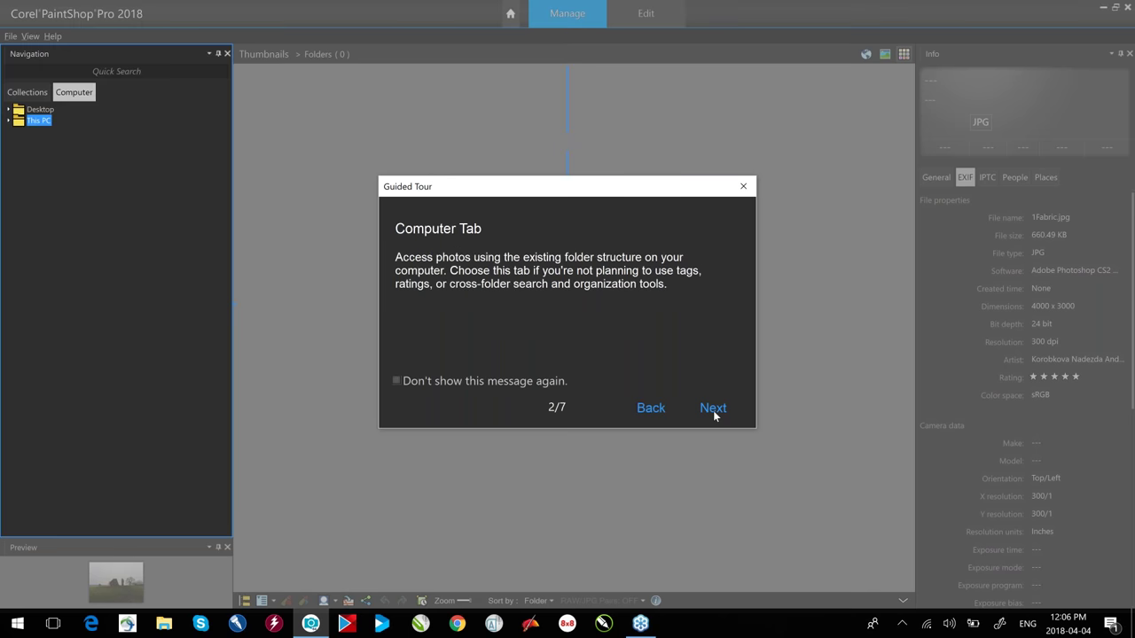
click(714, 411)
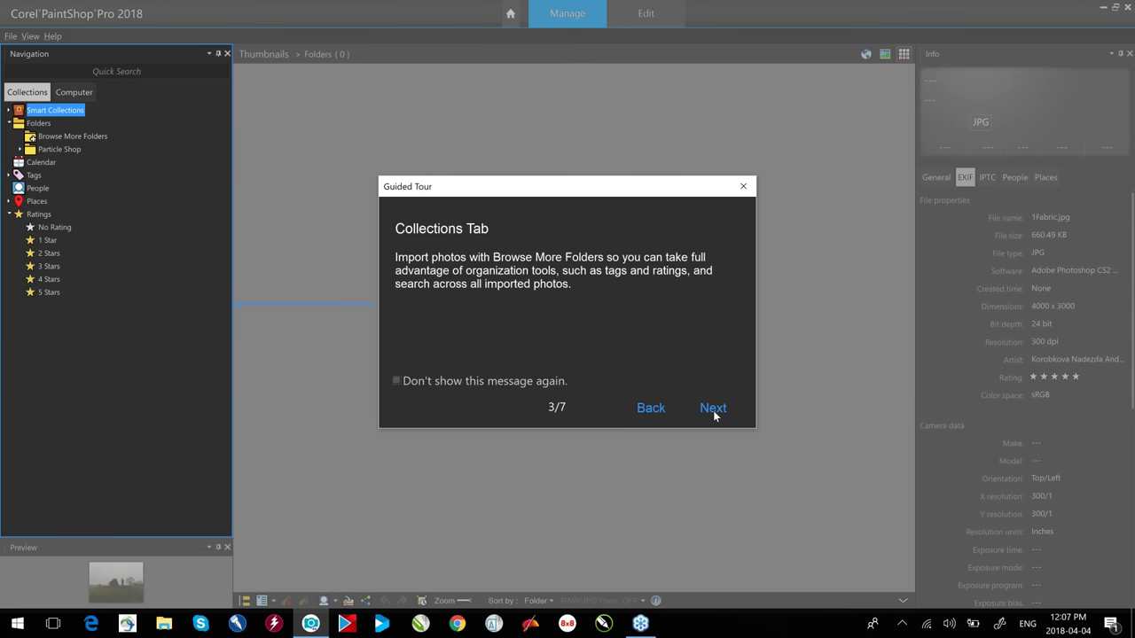
click(713, 410)
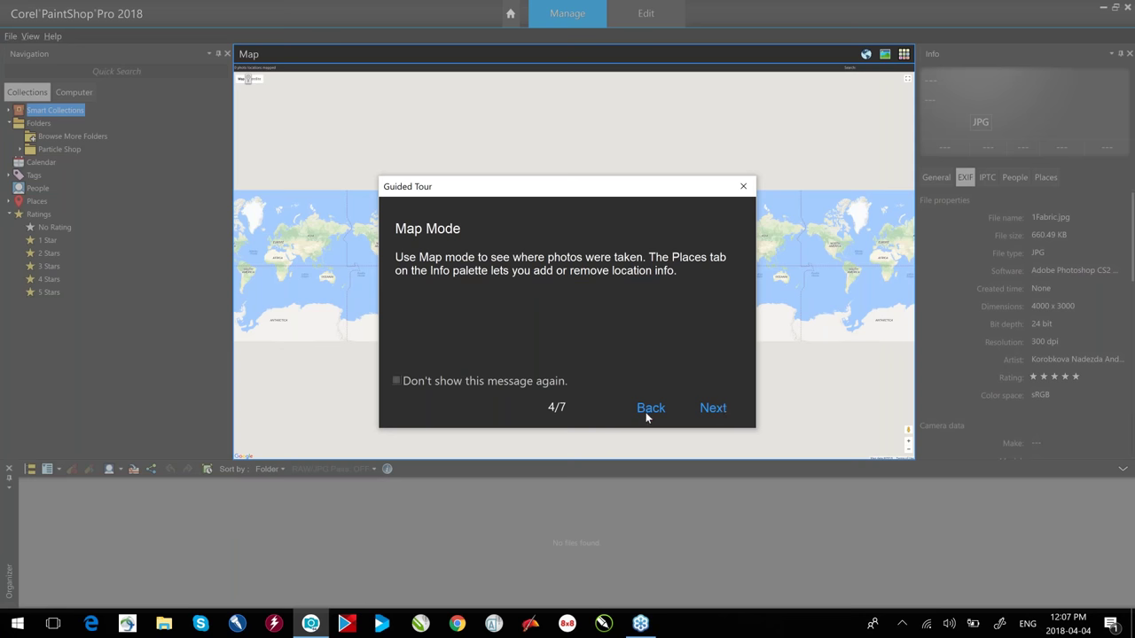
click(653, 410)
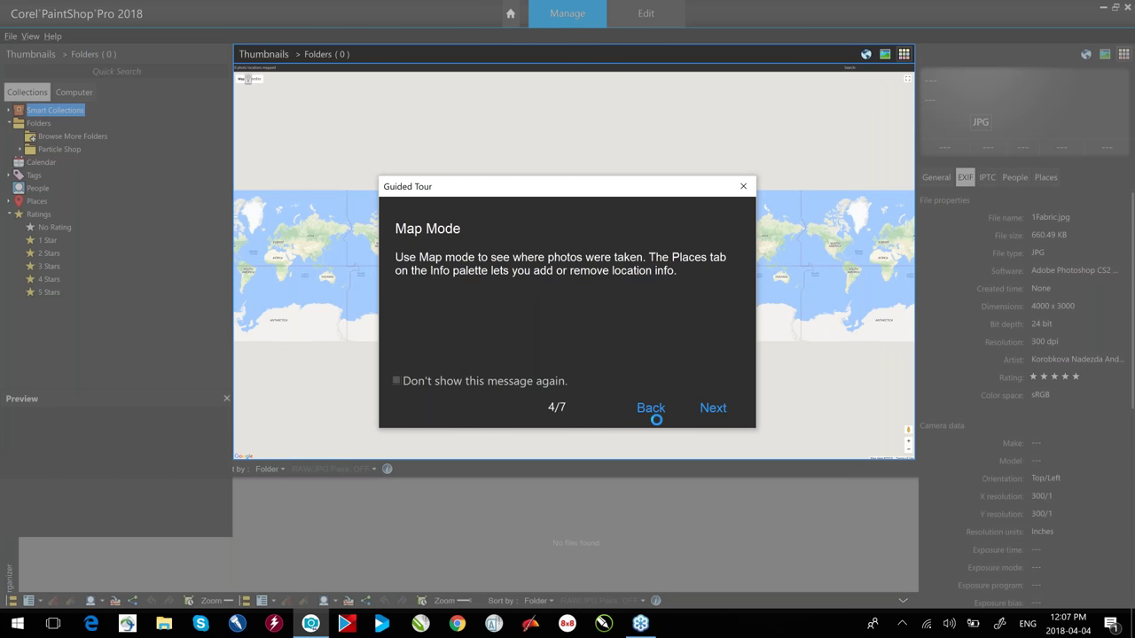
click(742, 186)
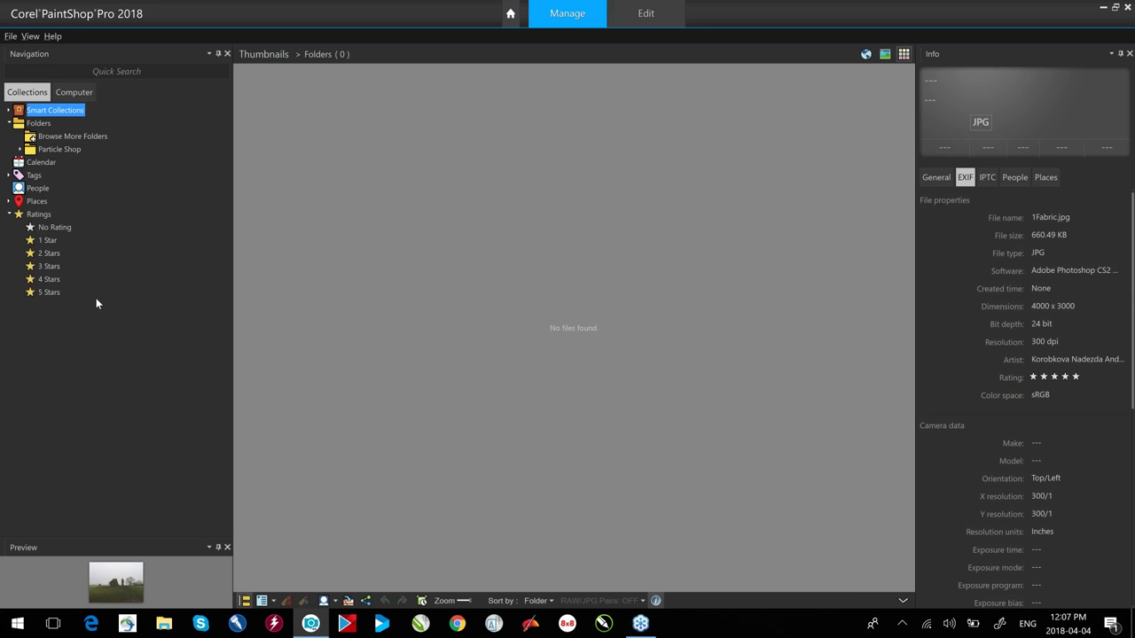
Show the computer's folder tree and collapse its expanded PSP and Desktop folders.
click(75, 94)
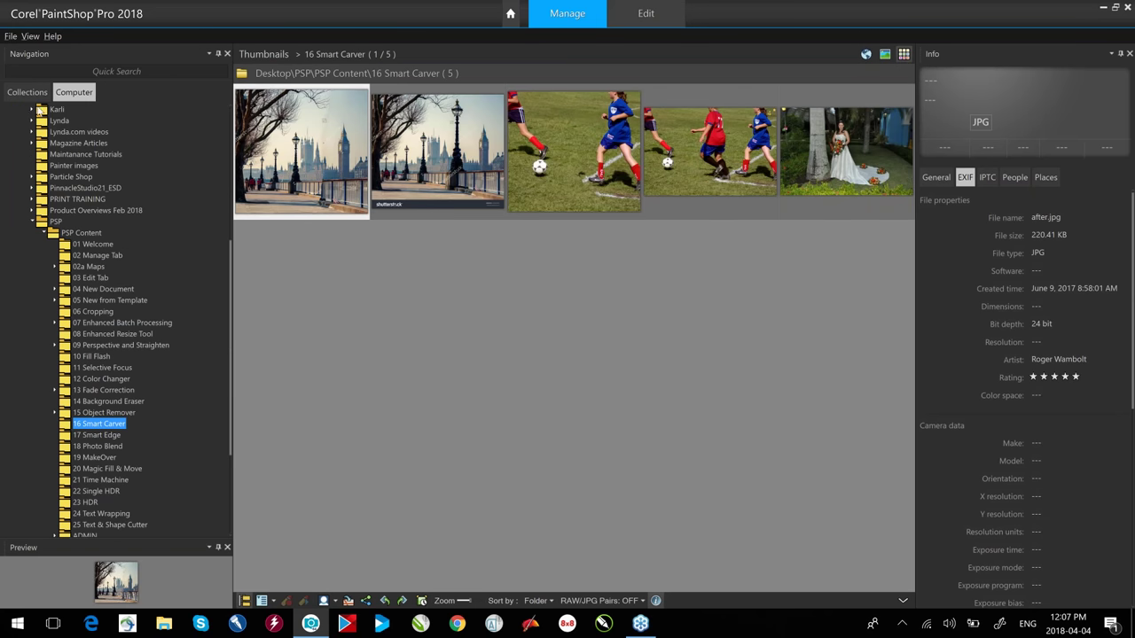
click(35, 222)
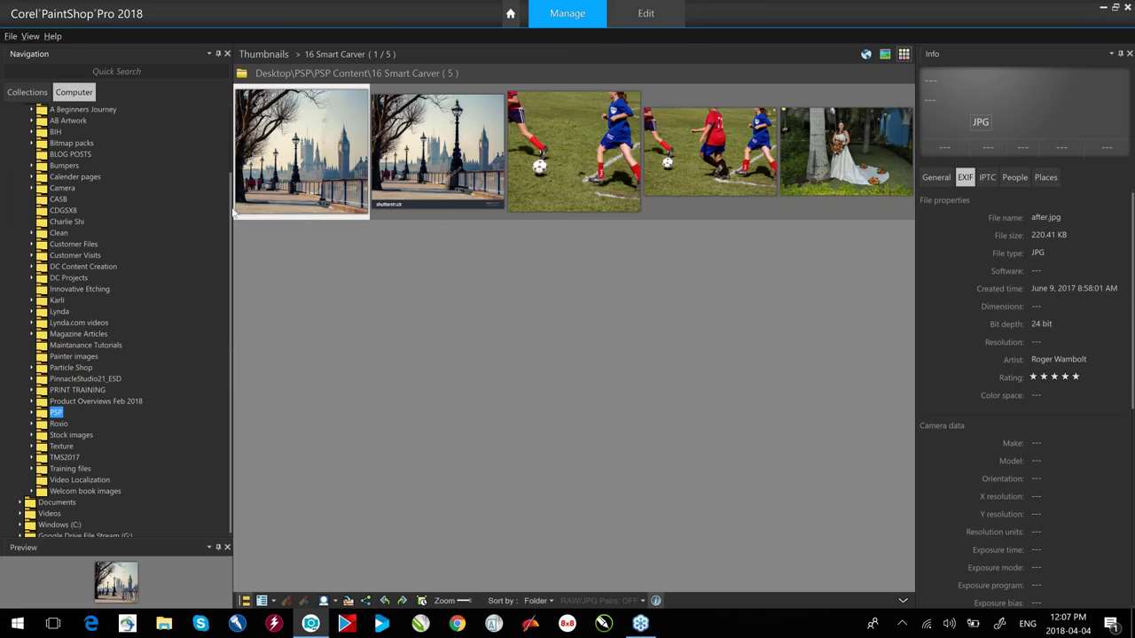
scroll(229, 206, up, 10)
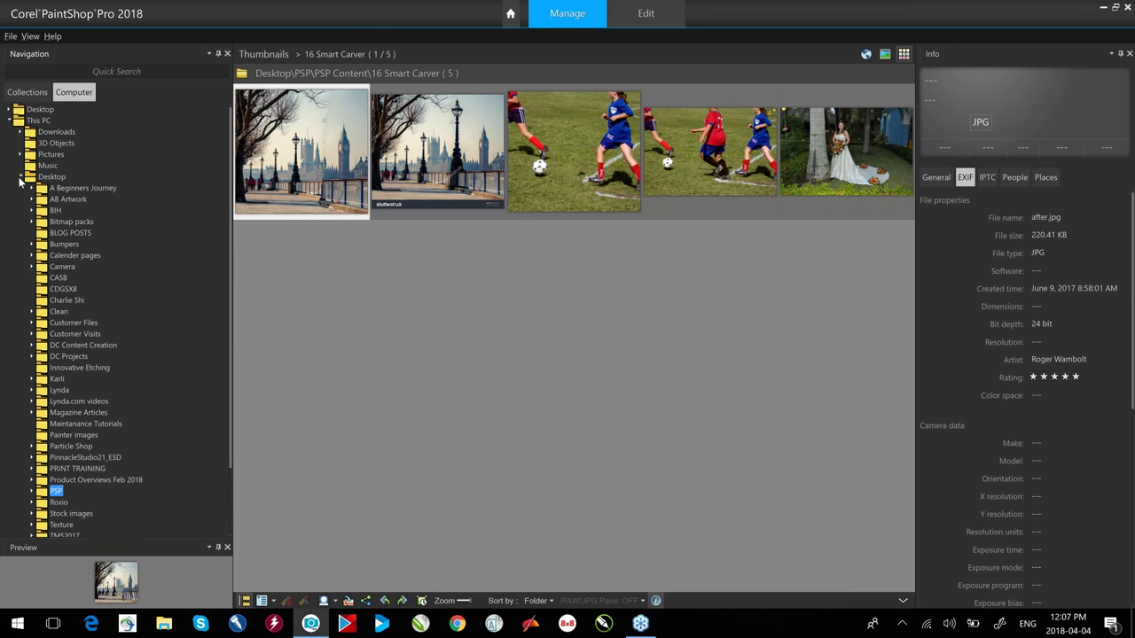
click(20, 177)
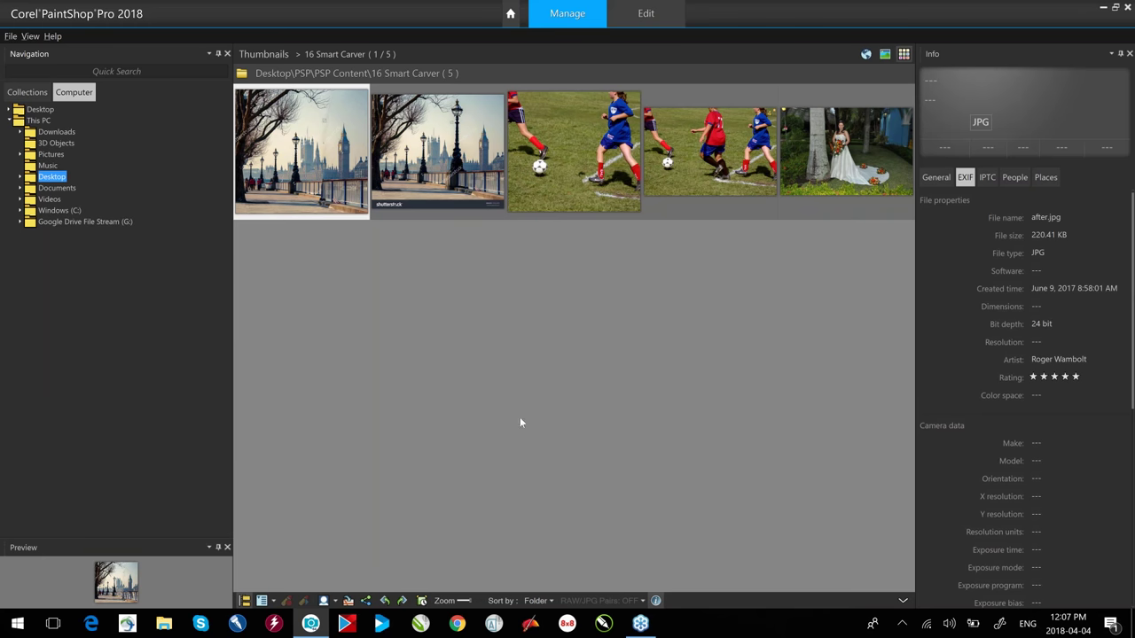
Add the PSP Content folder from the PSP folder to the Collections folders and expand its subfolders.
click(33, 93)
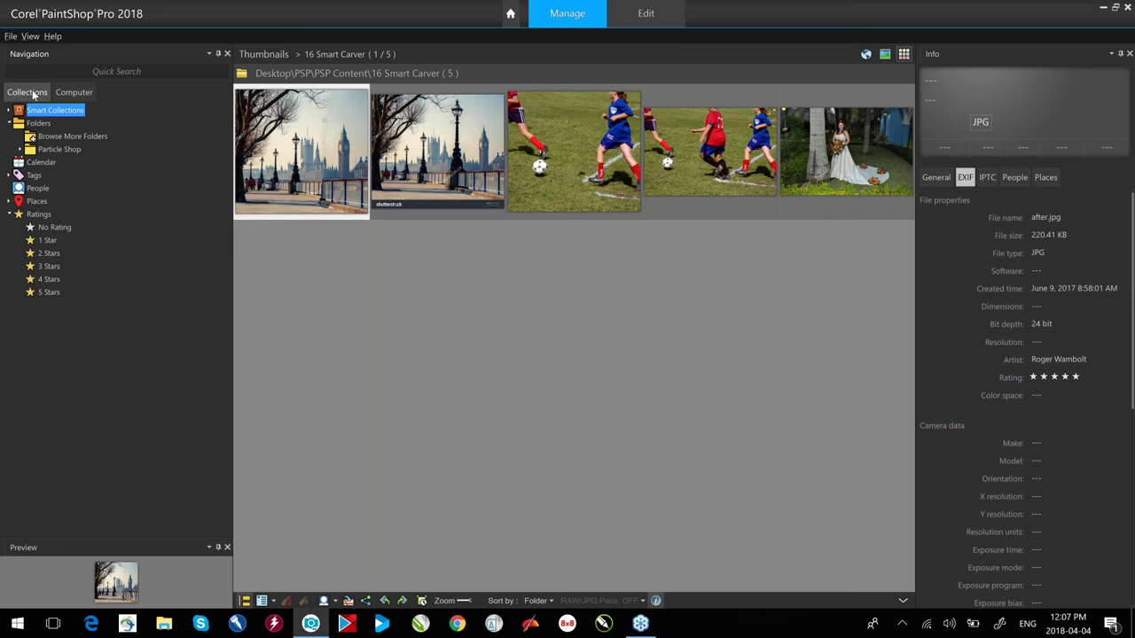
click(78, 136)
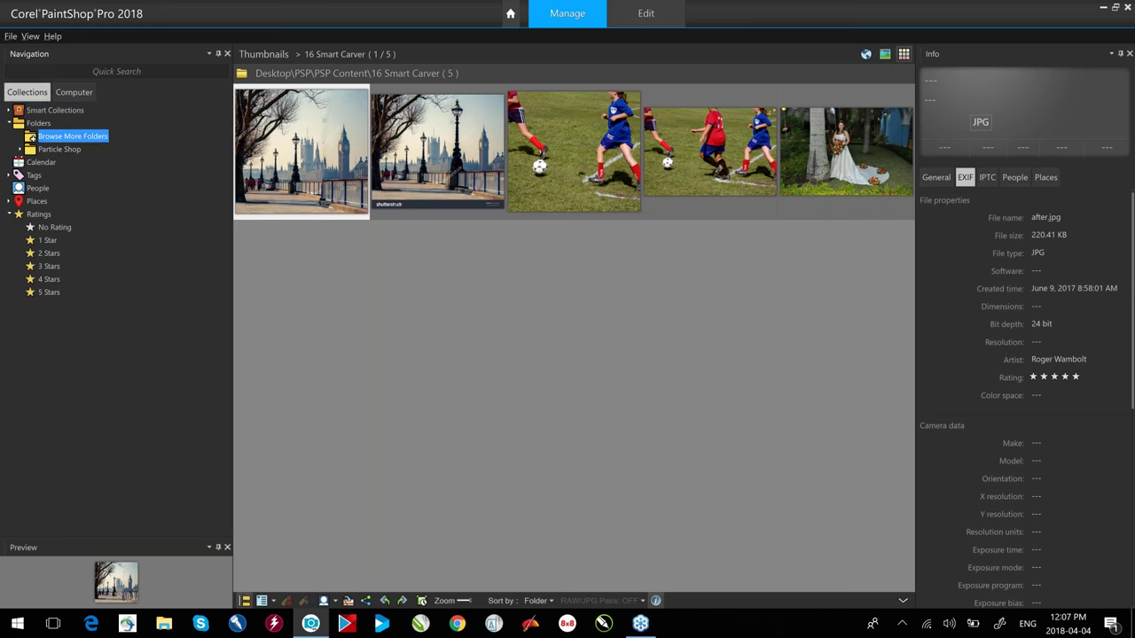
drag(668, 268, 671, 343)
click(467, 270)
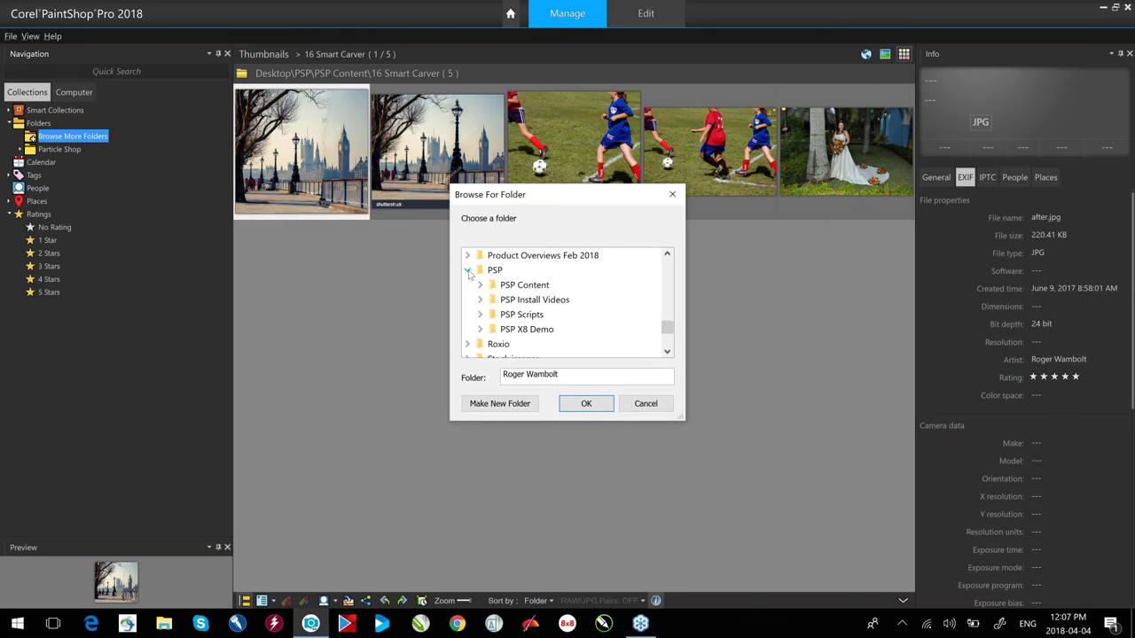
double_click(511, 285)
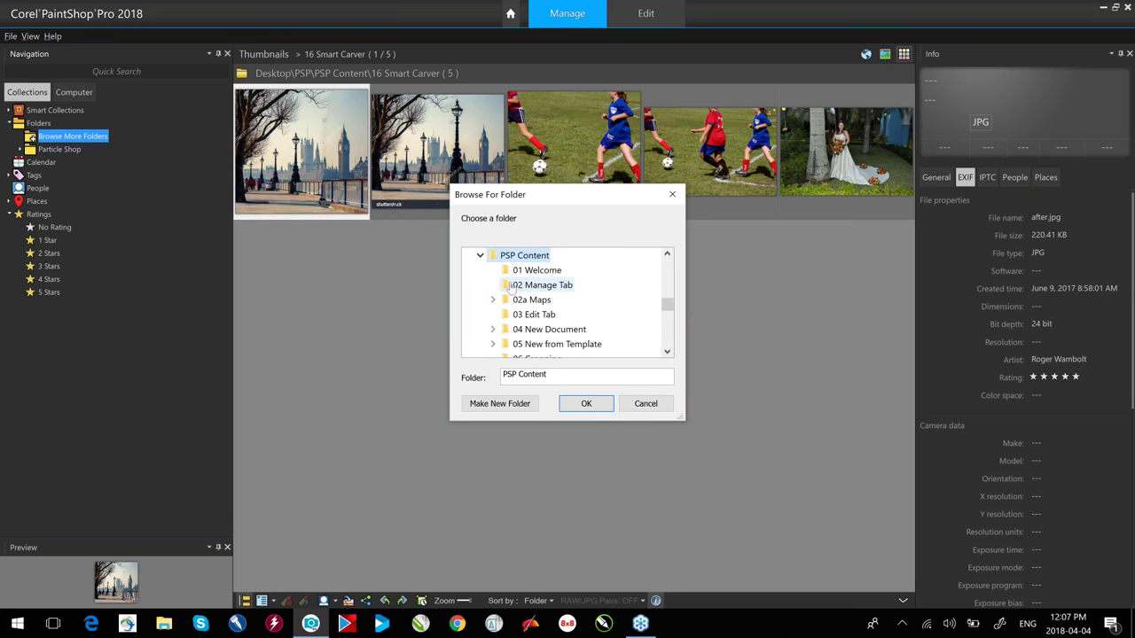
click(585, 404)
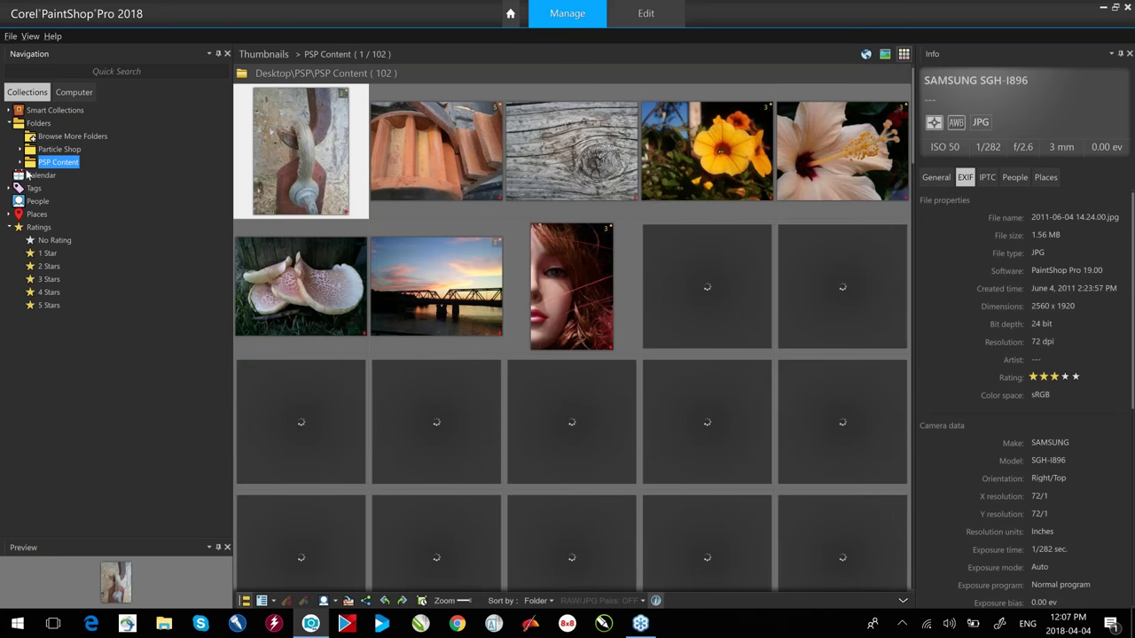
click(20, 164)
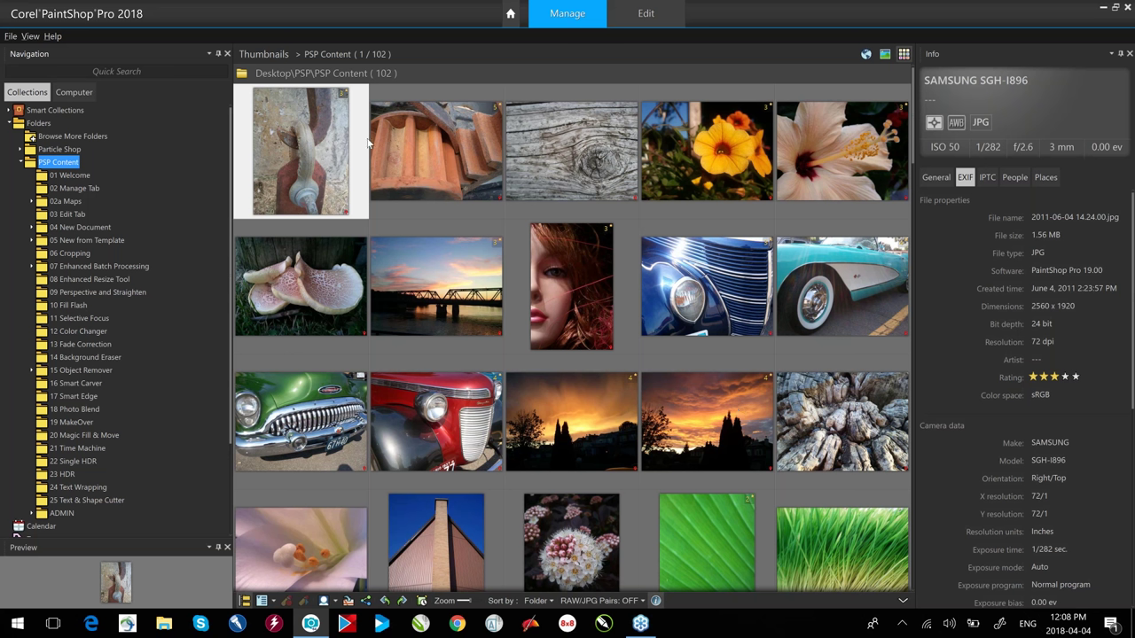
View the roof tile, wood, yellow flower and hibiscus photos in Preview mode, including the hibiscus at full screen.
click(884, 54)
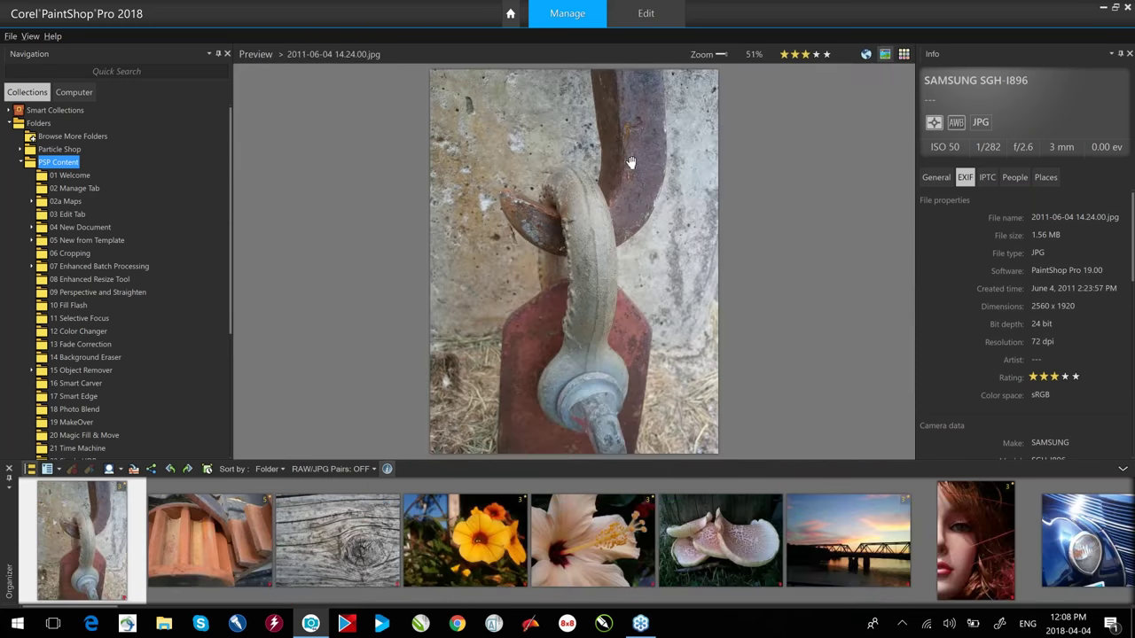
click(246, 508)
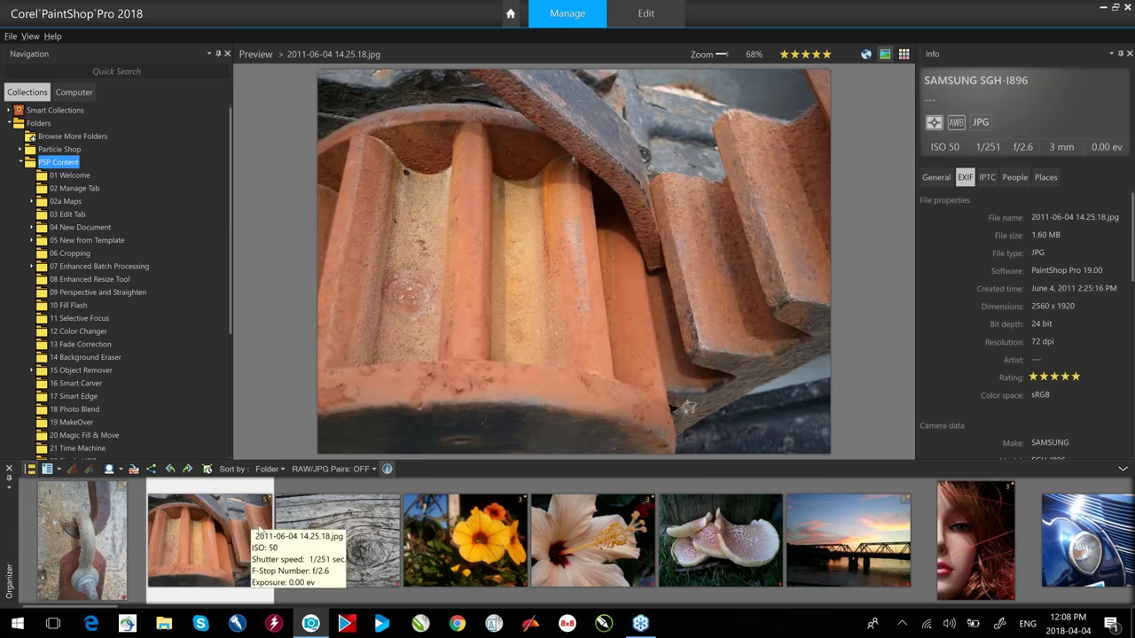
click(345, 535)
click(465, 536)
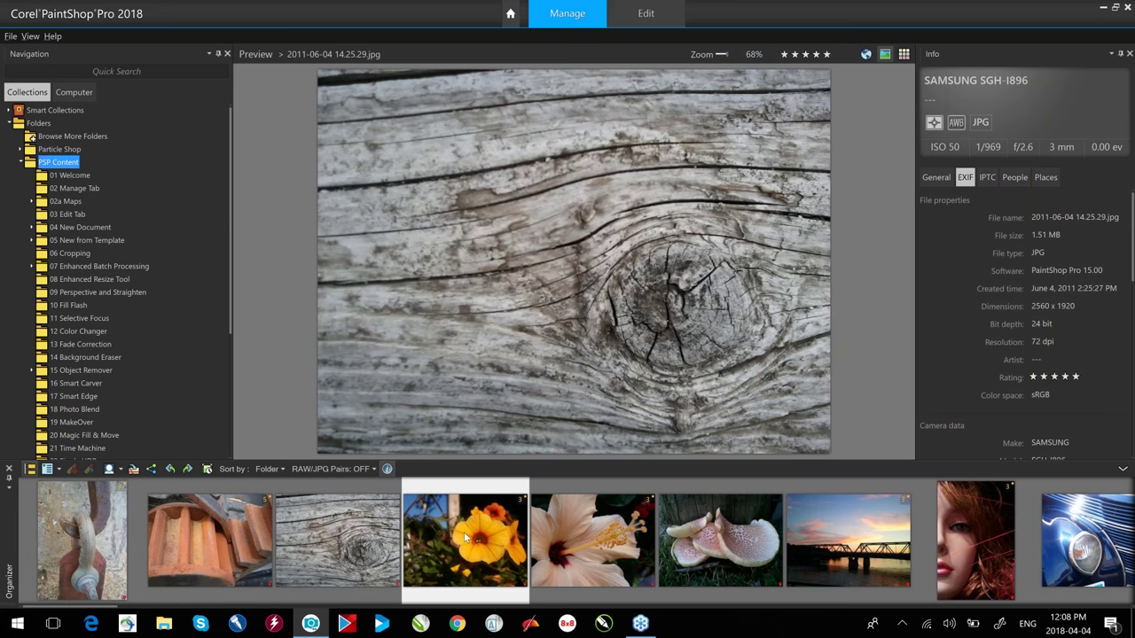
click(571, 539)
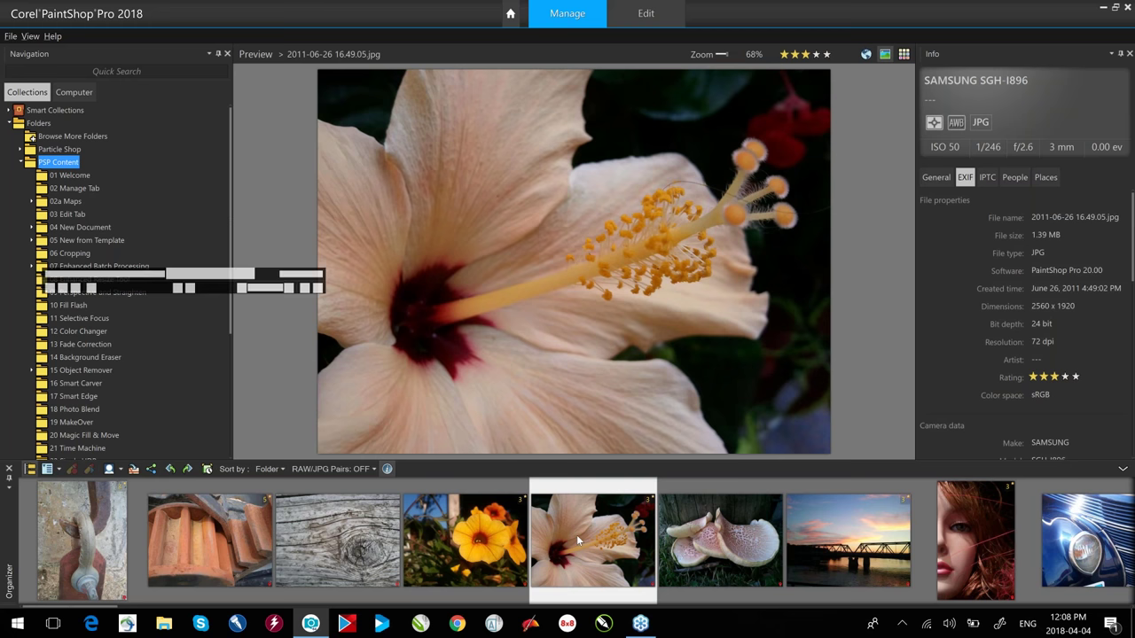
double_click(577, 538)
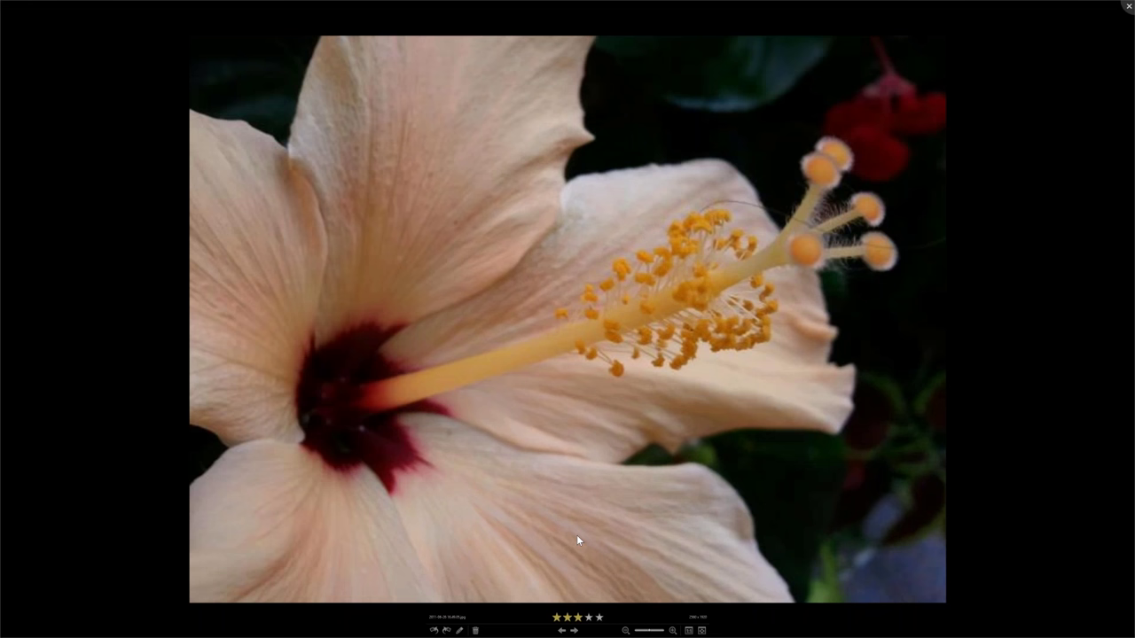
click(1129, 9)
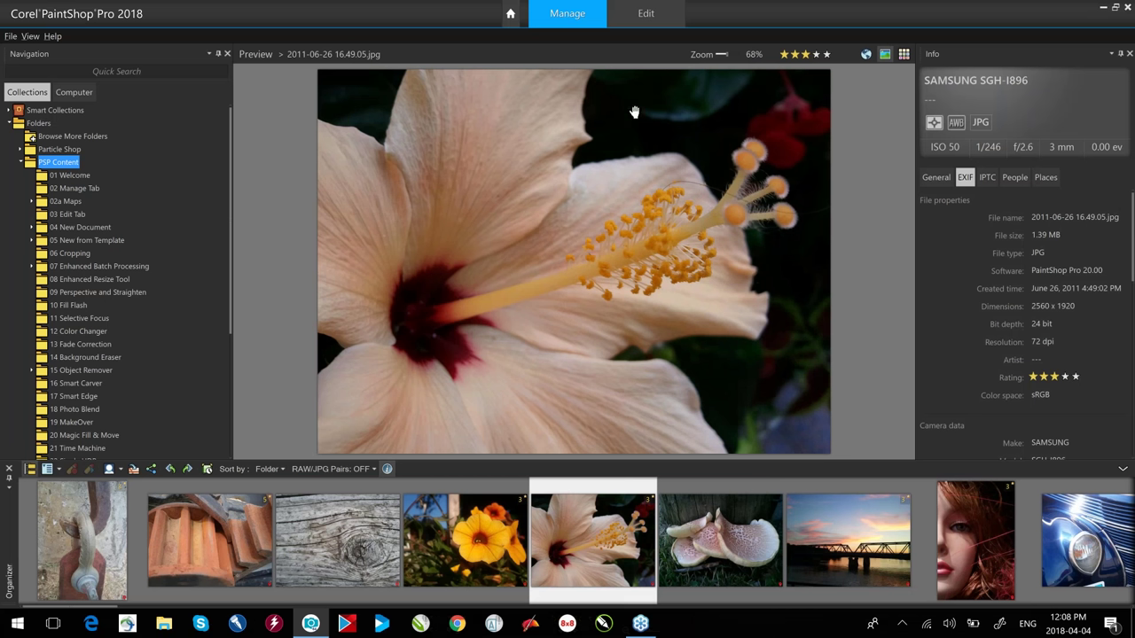
Locate the first Stonehenge photo from the 02a Maps folder in Map mode and view its General information.
click(866, 55)
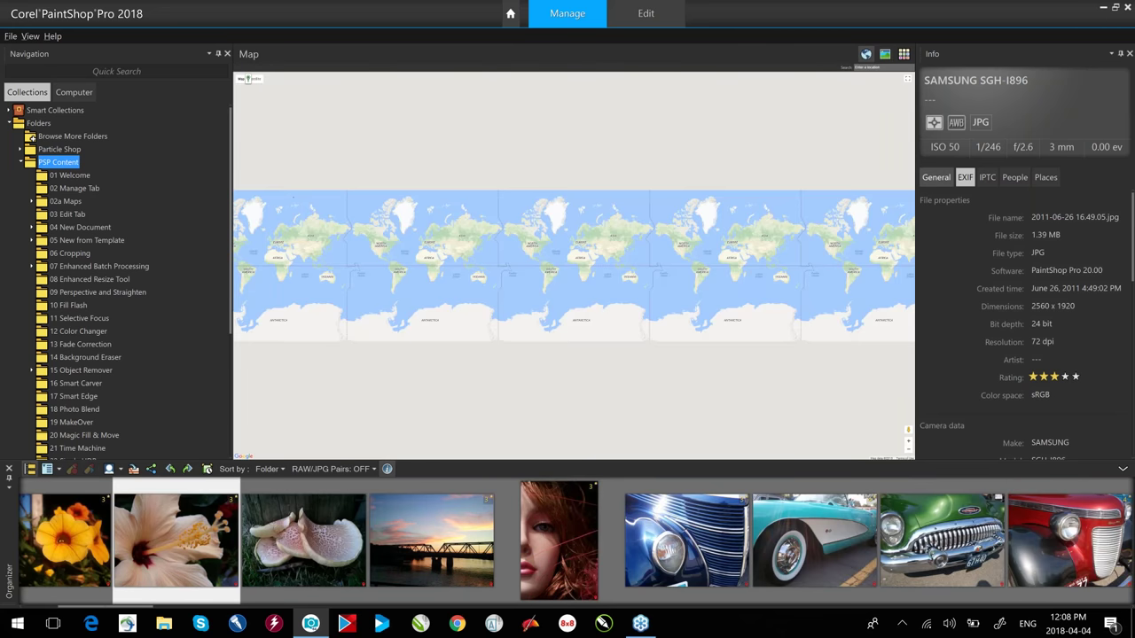
click(65, 202)
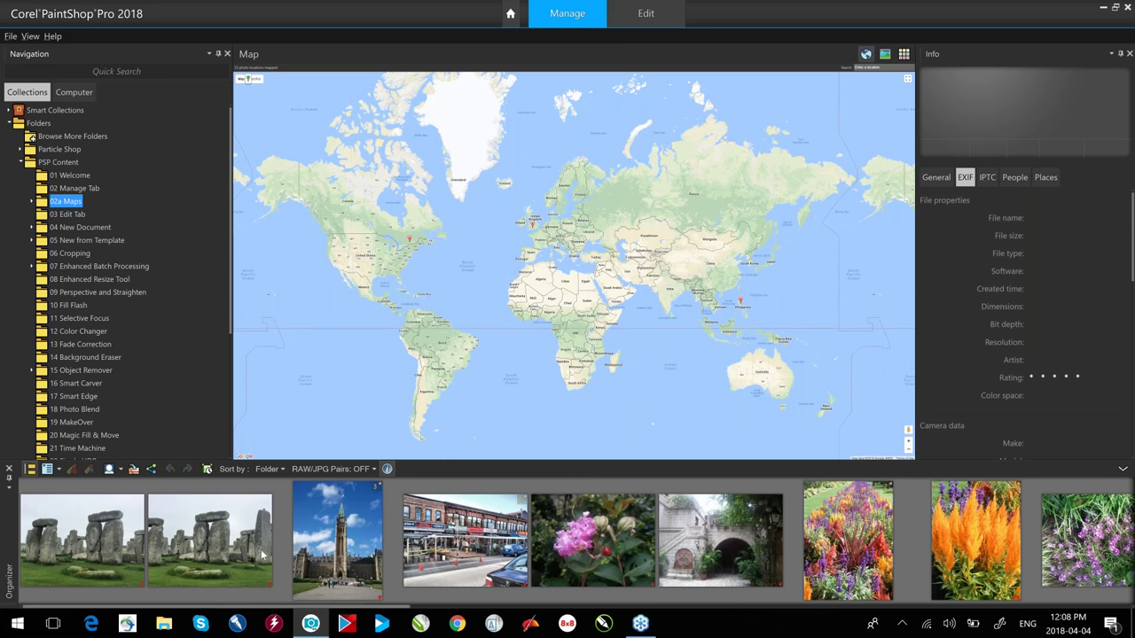
click(98, 536)
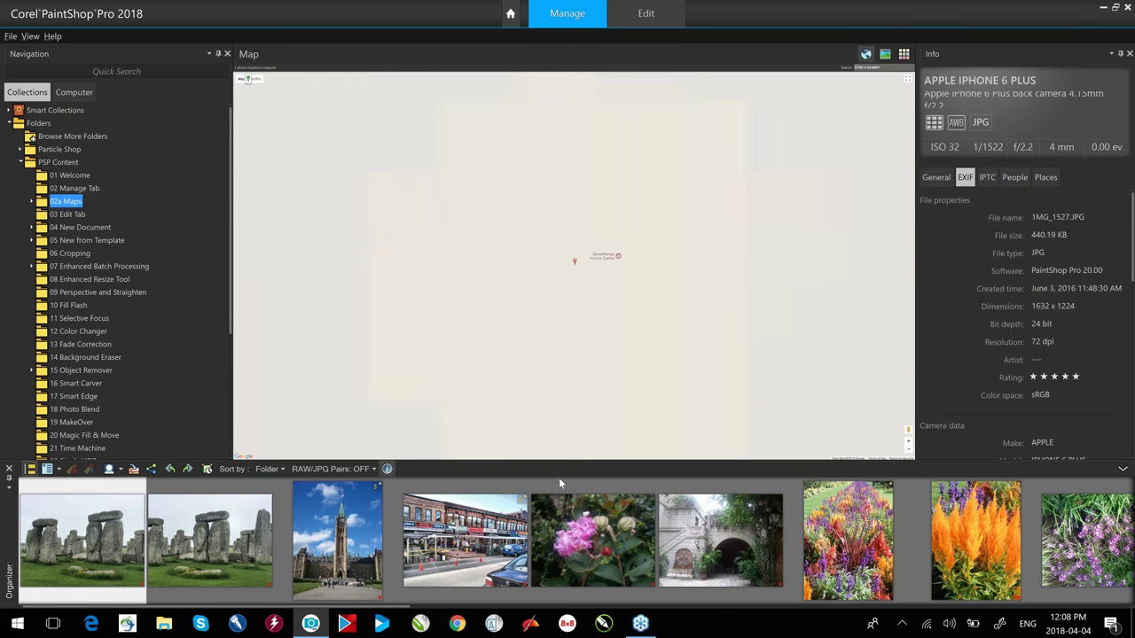
click(935, 177)
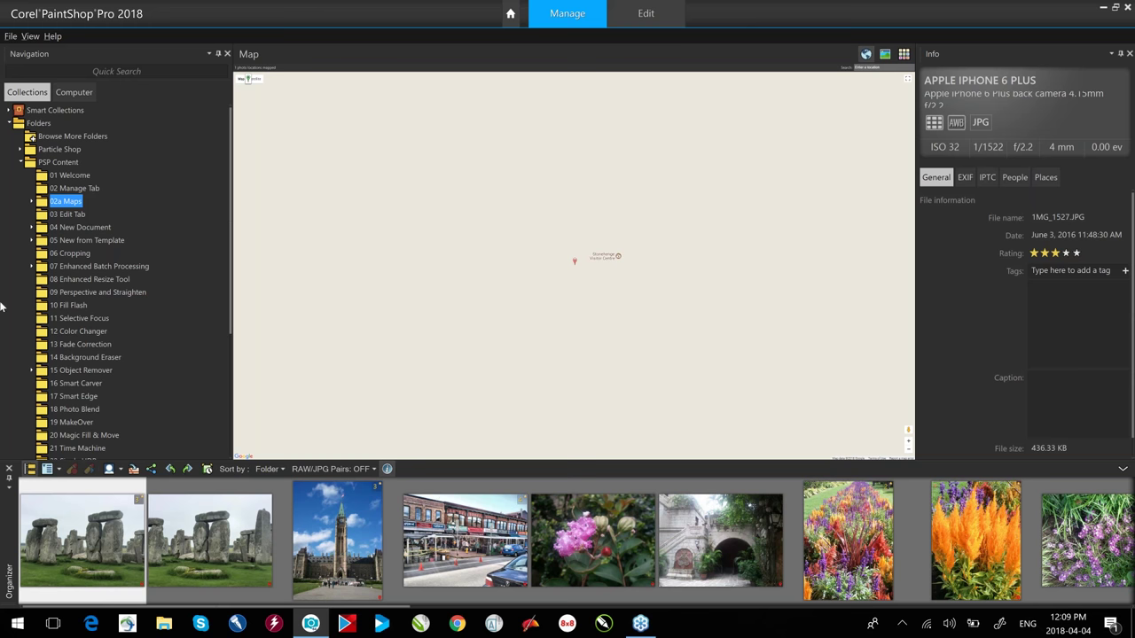
Collapse the PSP Content folder and browse the photos rated 3 Stars and 4 Stars as thumbnails.
click(20, 163)
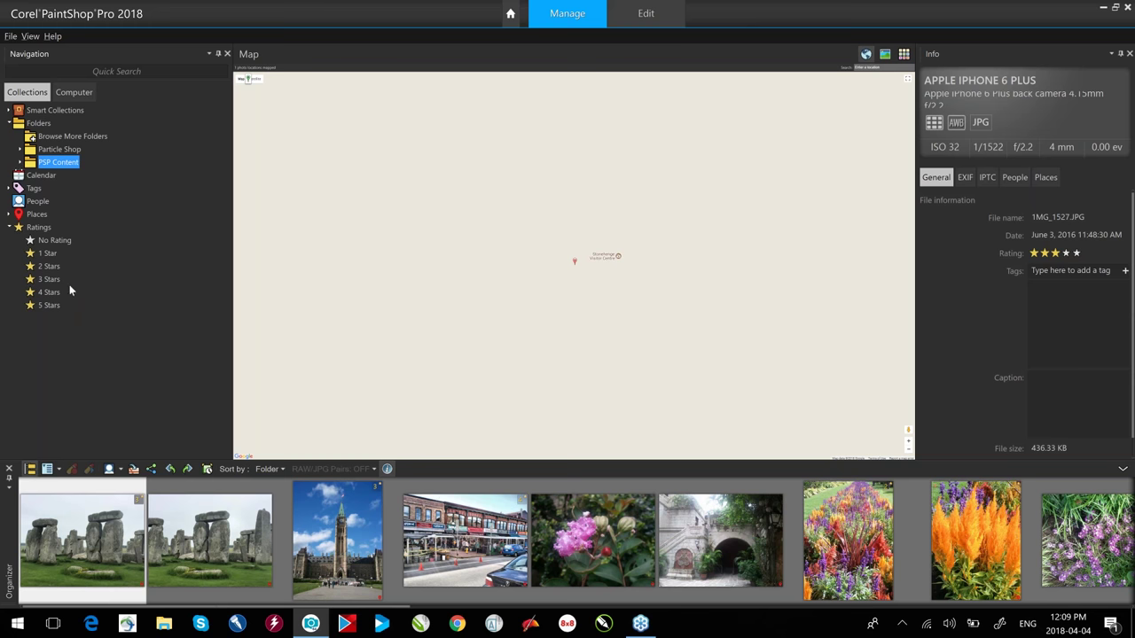
click(40, 281)
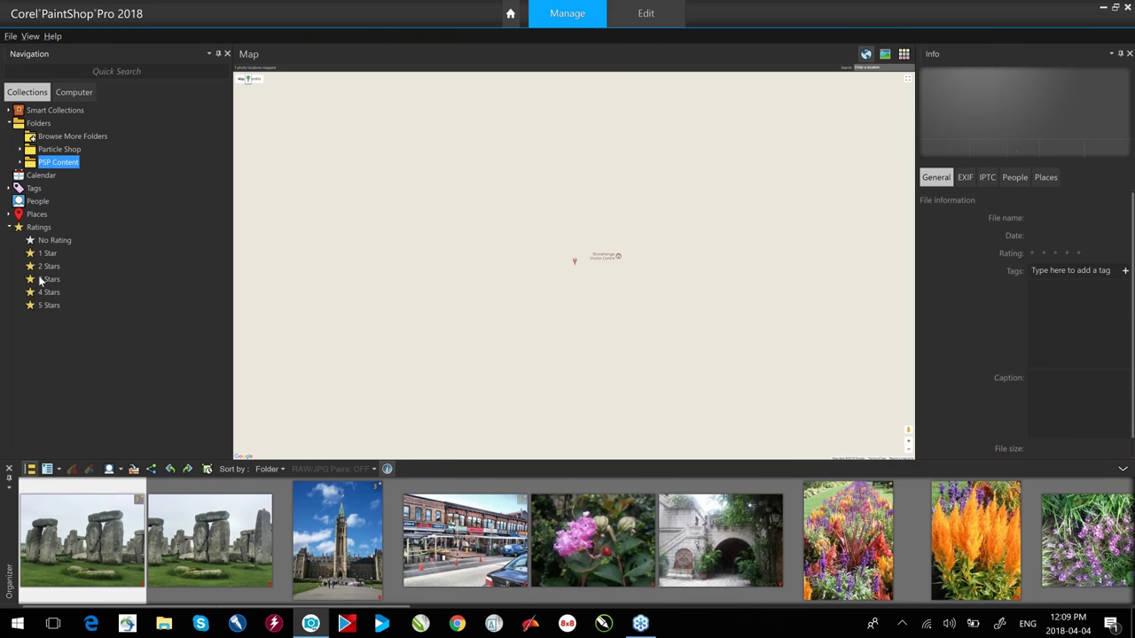
click(902, 54)
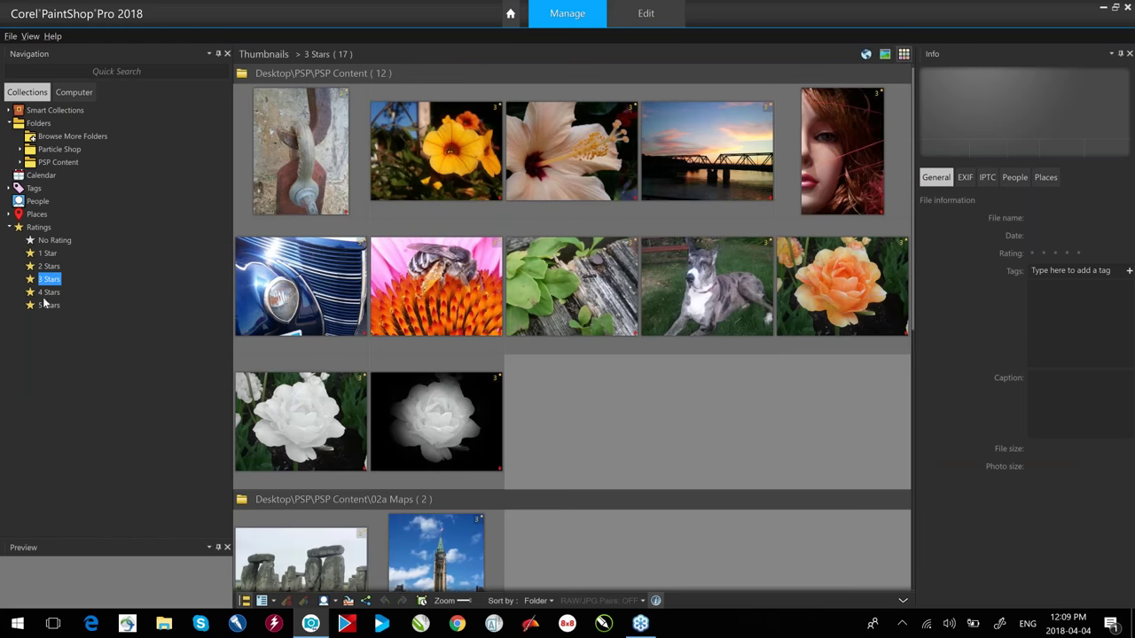
click(49, 293)
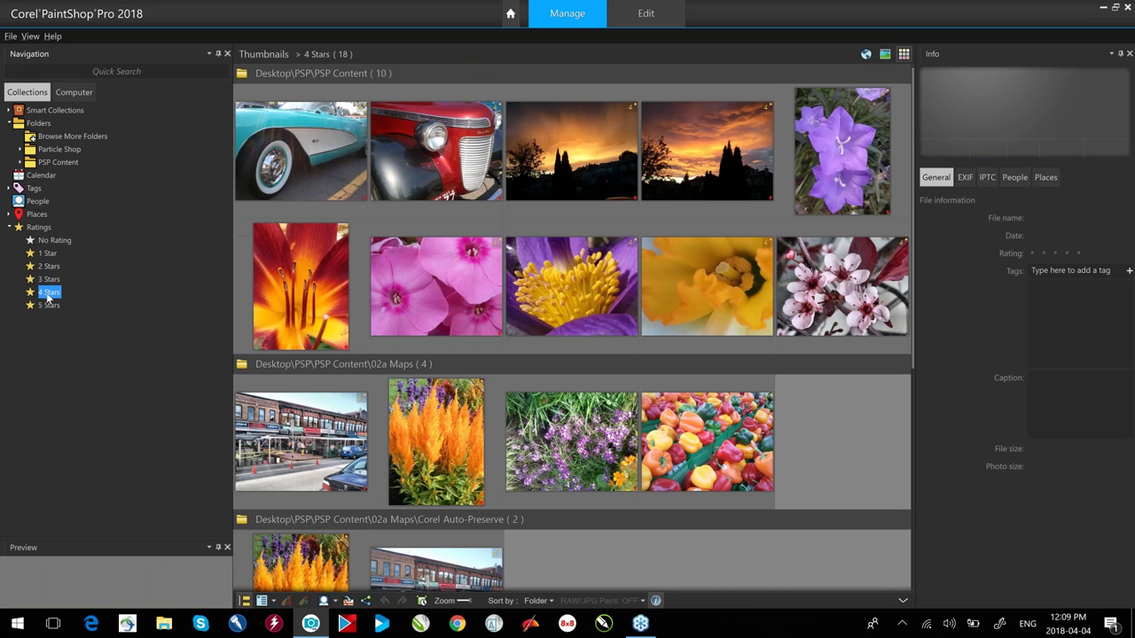
Map the 4 Stars photos, show the Places details of the turquoise classic car photo, and copy its GPS data.
click(865, 54)
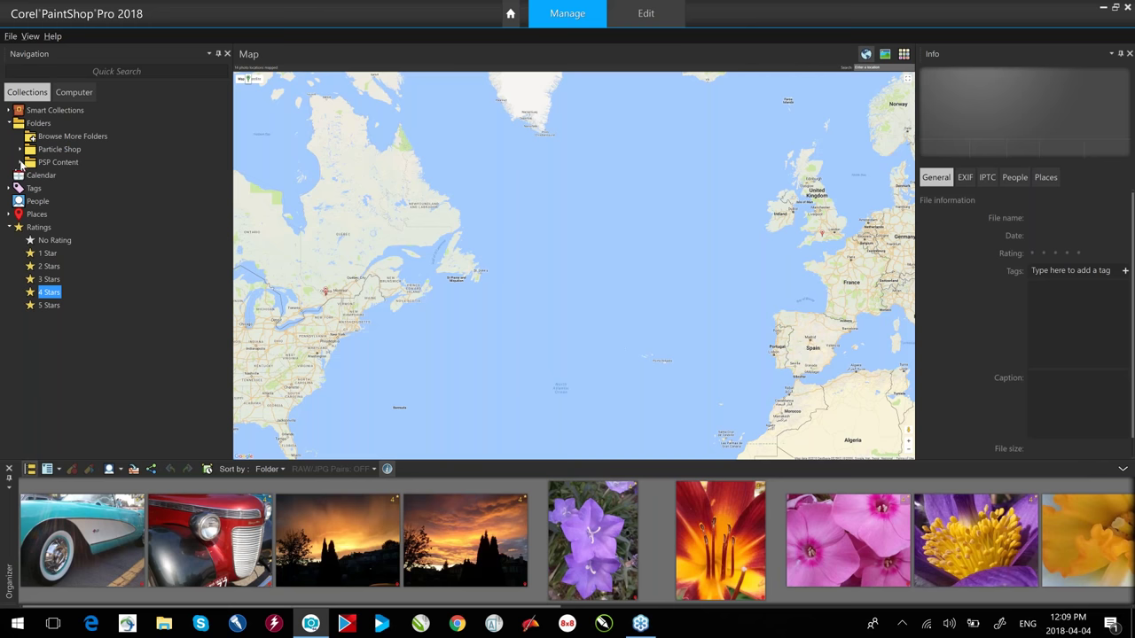
click(21, 162)
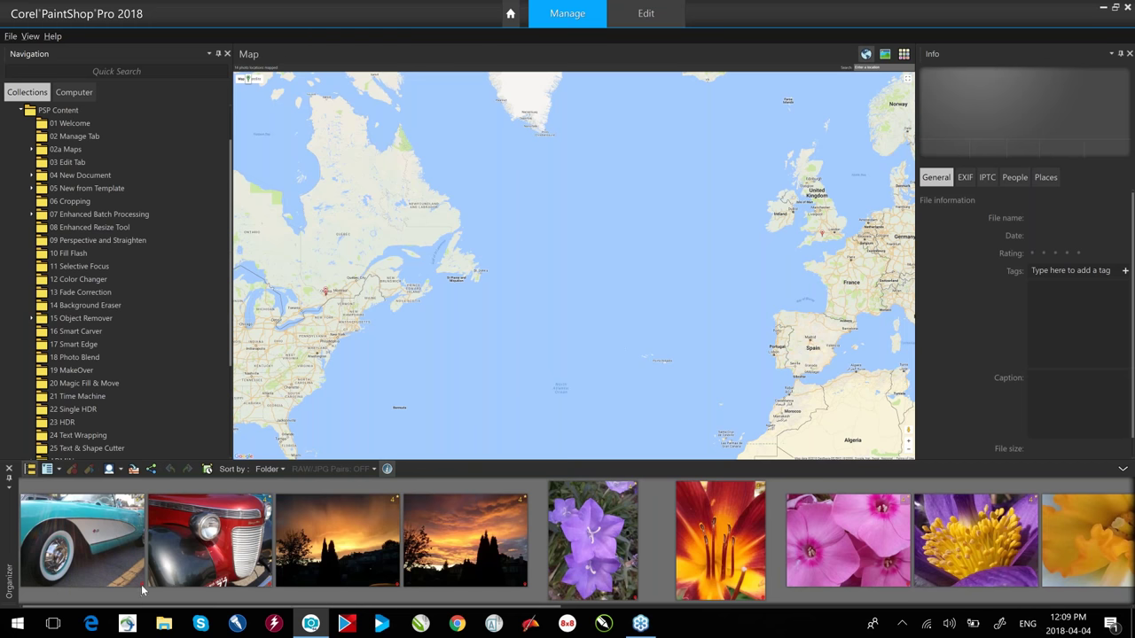
click(73, 556)
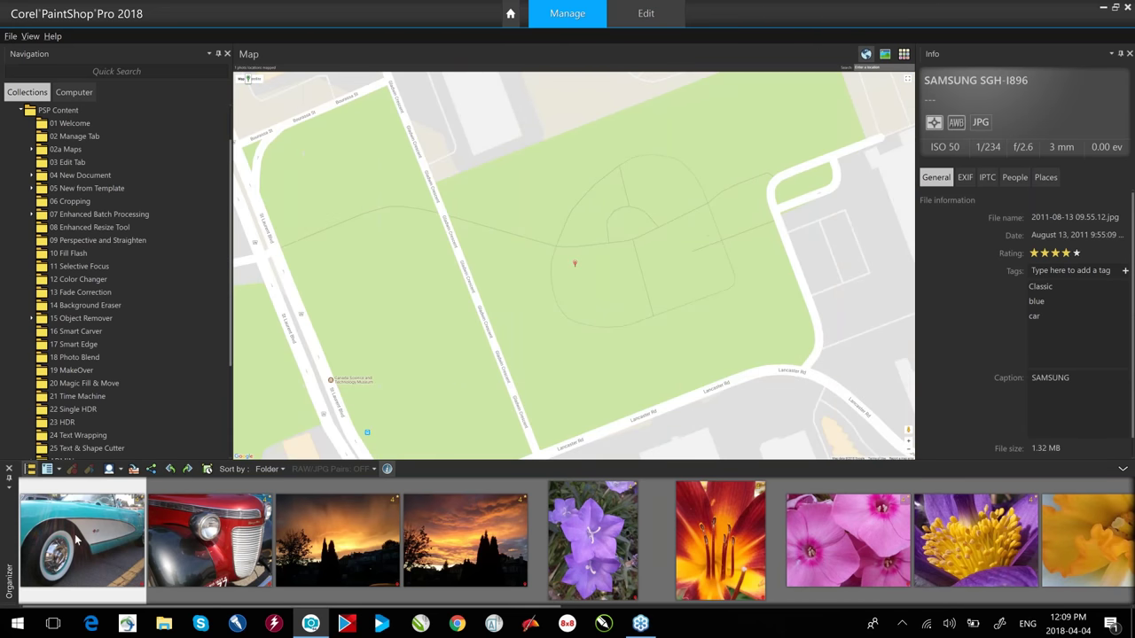
click(1054, 180)
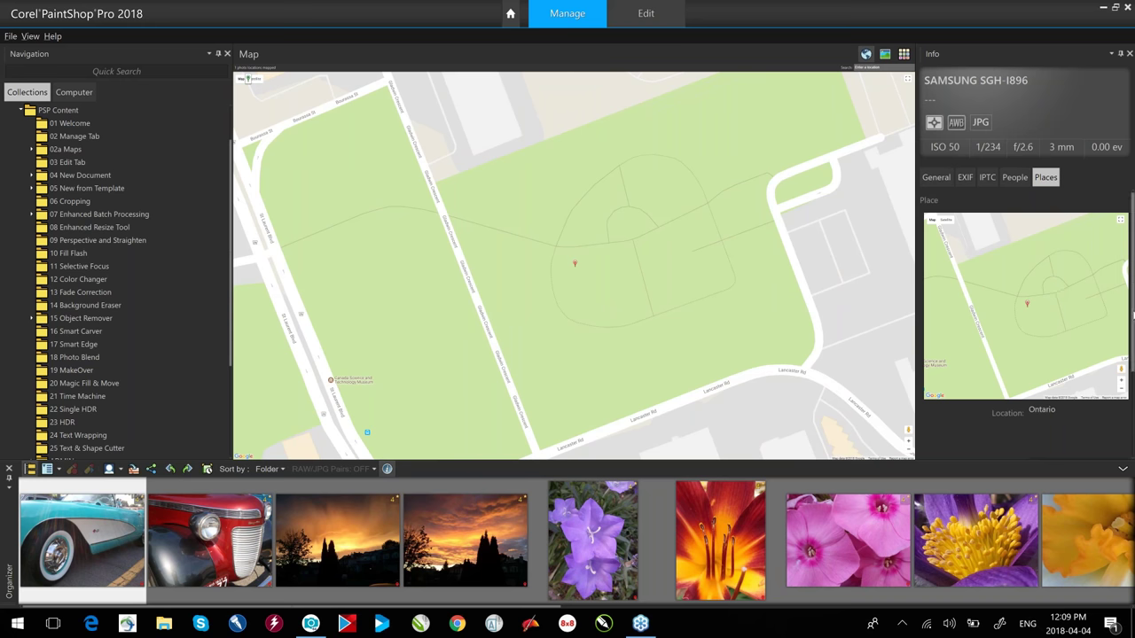
scroll(1081, 376, down, 3)
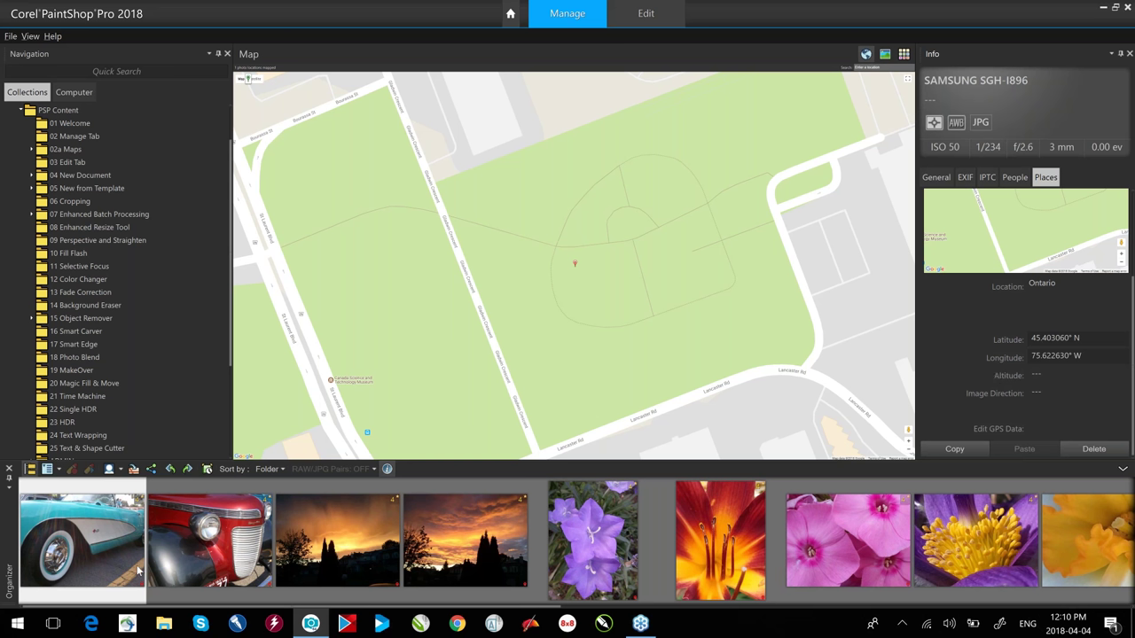
click(950, 450)
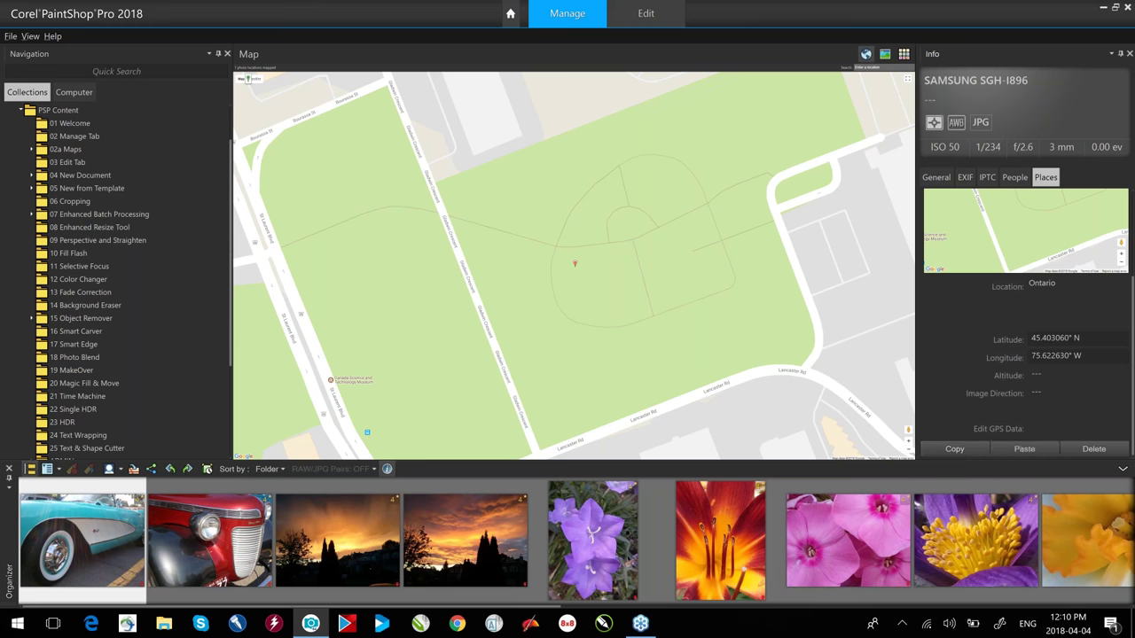
Locate the second orange sunset photo on the map and switch the map to satellite imagery.
click(514, 510)
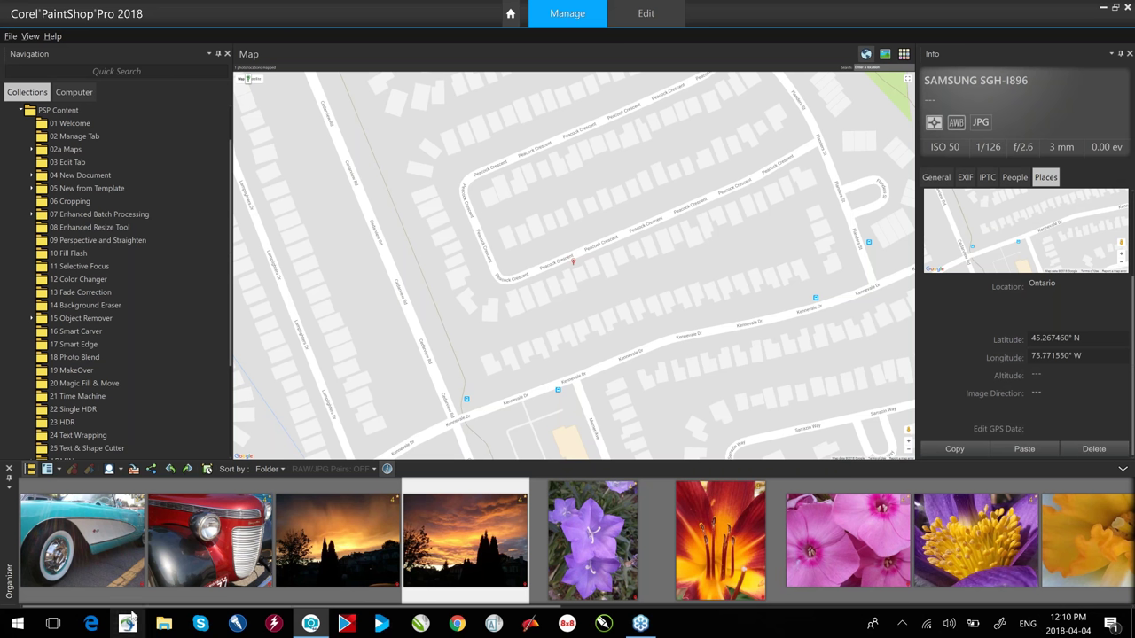
drag(163, 610, 225, 612)
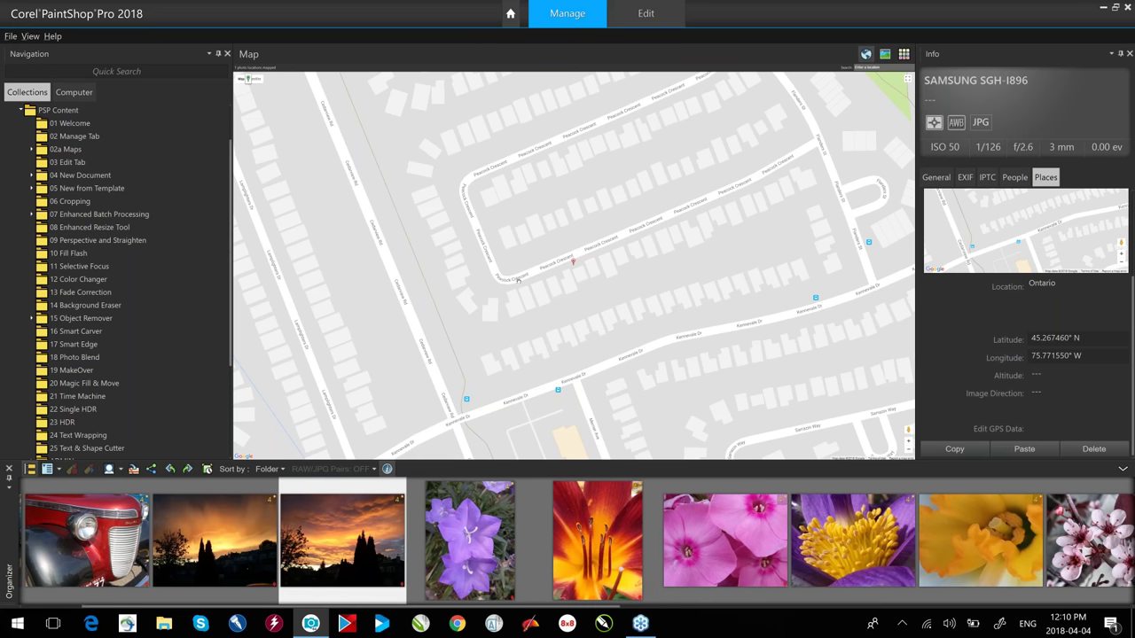
click(255, 82)
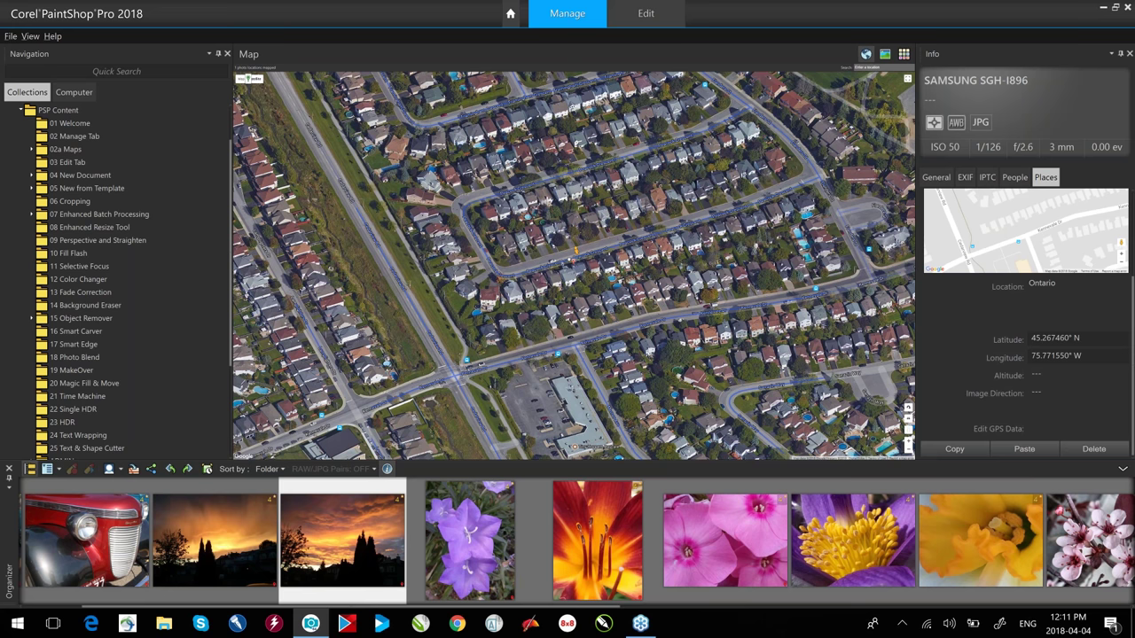
Open Street View at the sunset photo's mapped location and look around the surrounding houses.
click(567, 253)
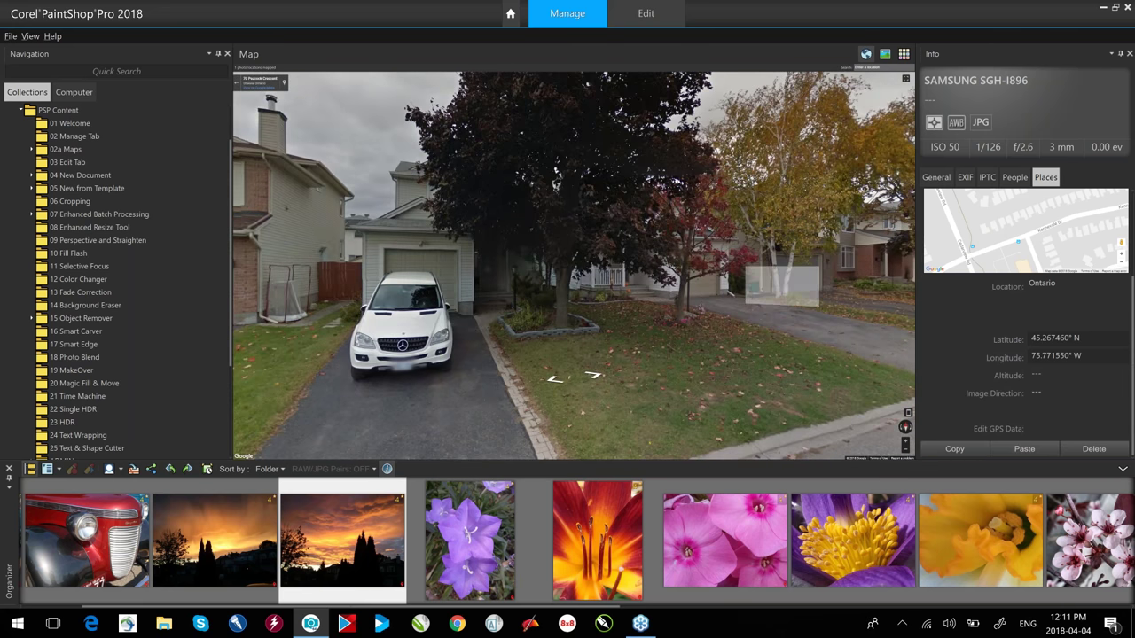
click(747, 294)
drag(467, 287, 292, 292)
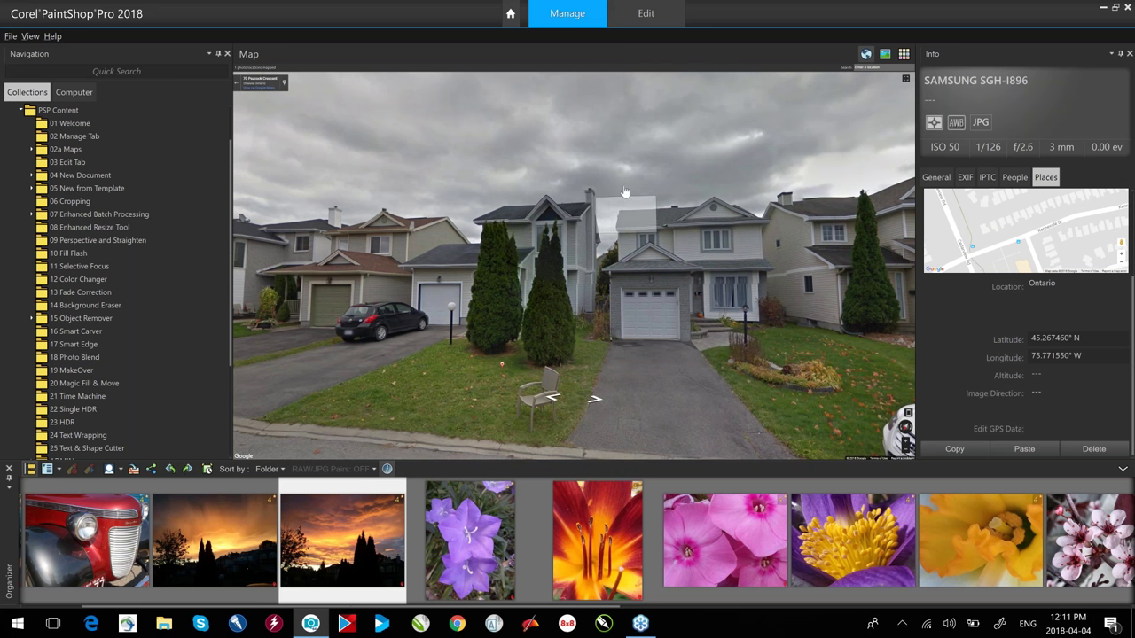
Switch to the Edit workspace with the sunset photo and go through all five Guided Tour pages to the end.
click(642, 13)
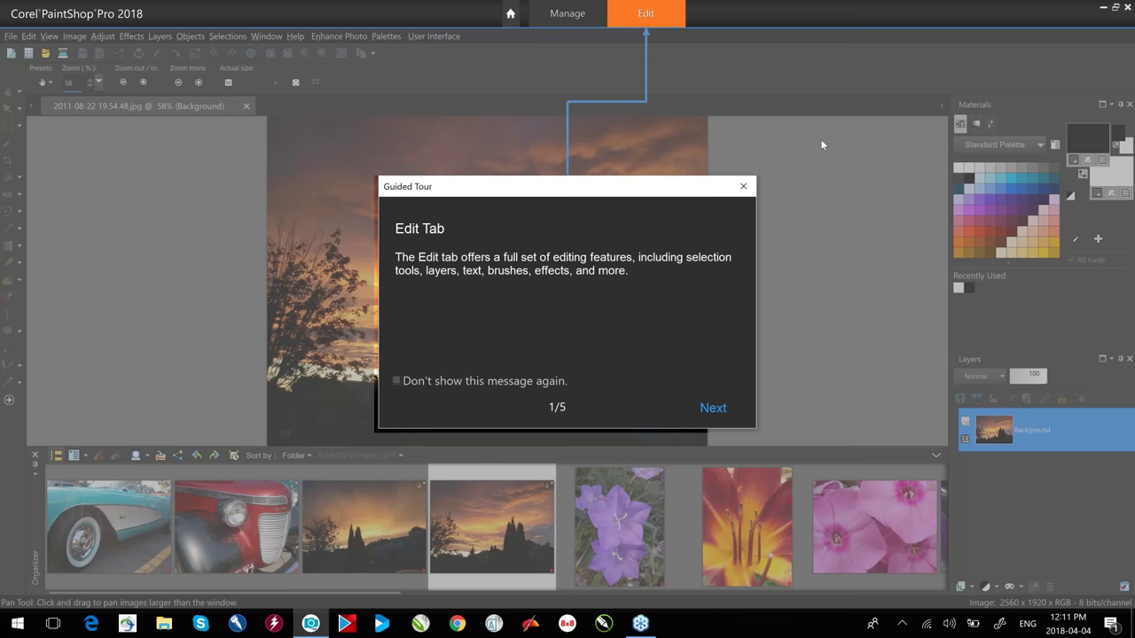
click(713, 407)
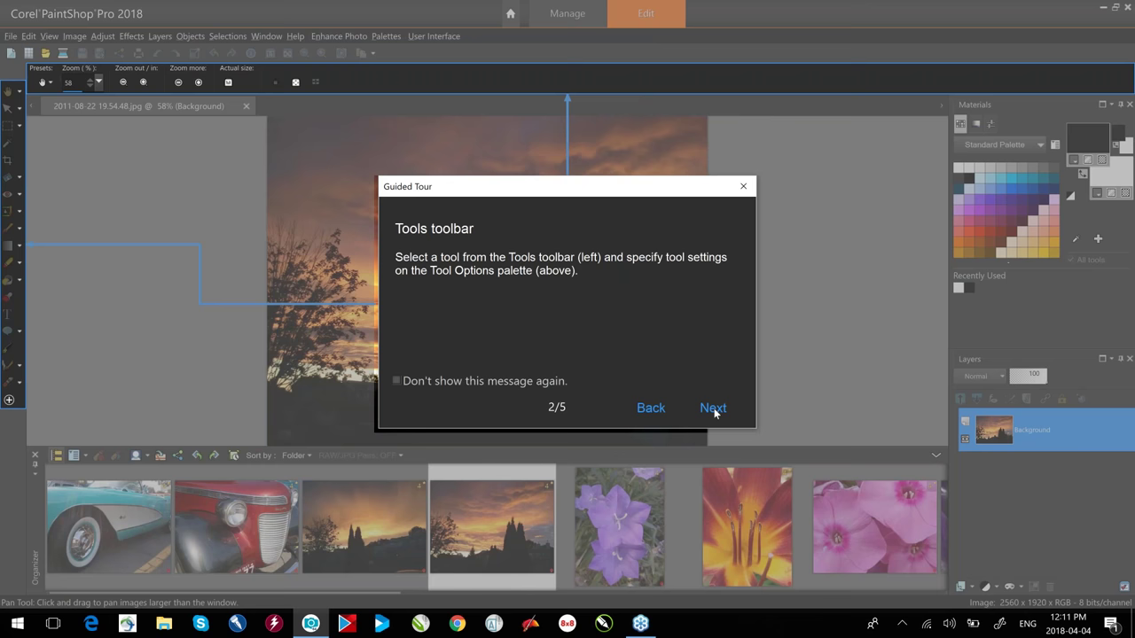
click(713, 408)
click(714, 408)
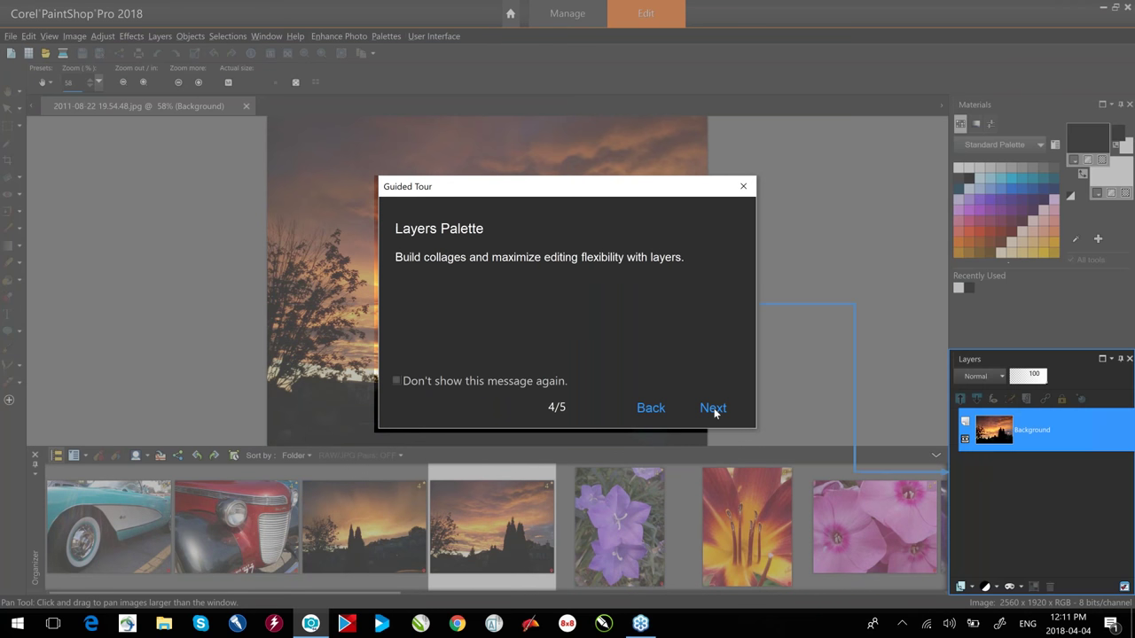
click(713, 408)
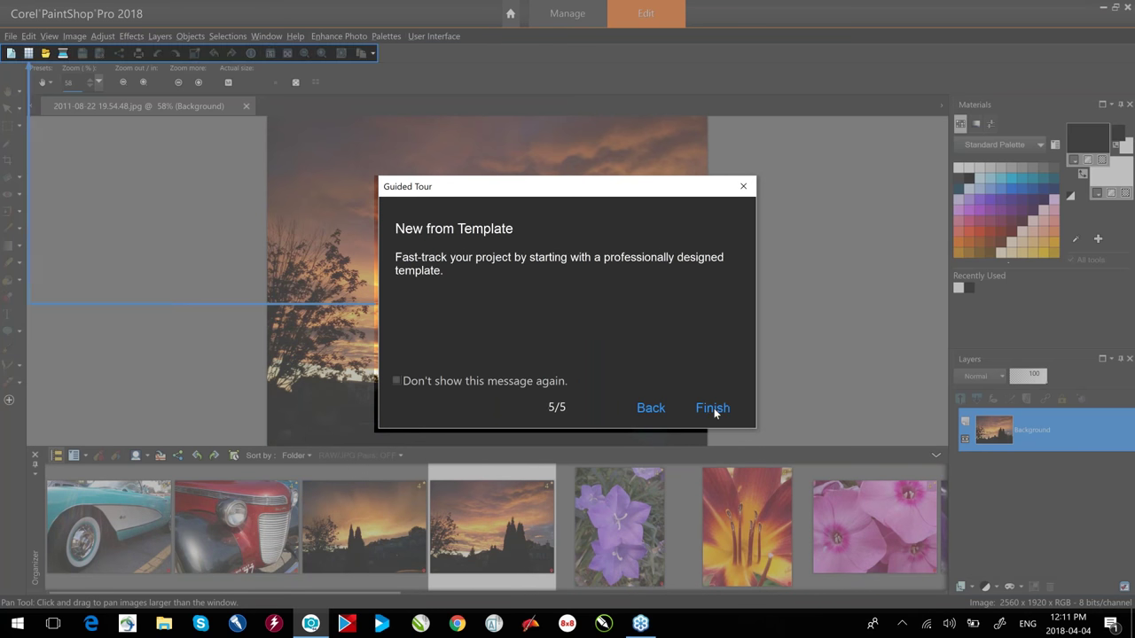
click(714, 408)
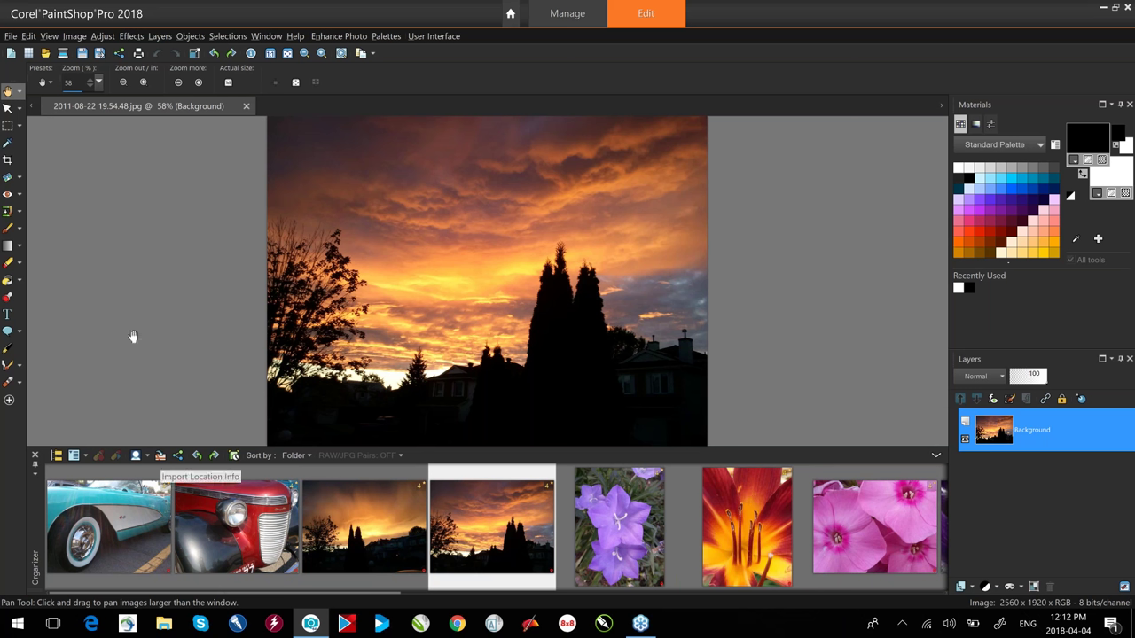
Show the Navigation palette beside the sunset photo, and close both the Organizer and Navigation palettes.
click(58, 456)
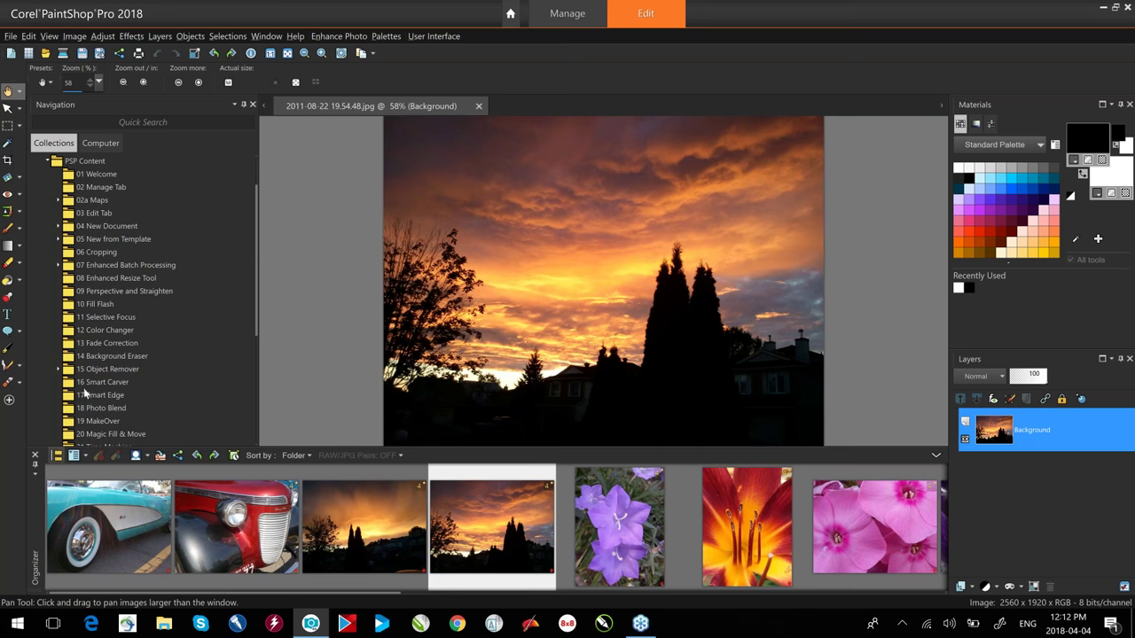
click(35, 456)
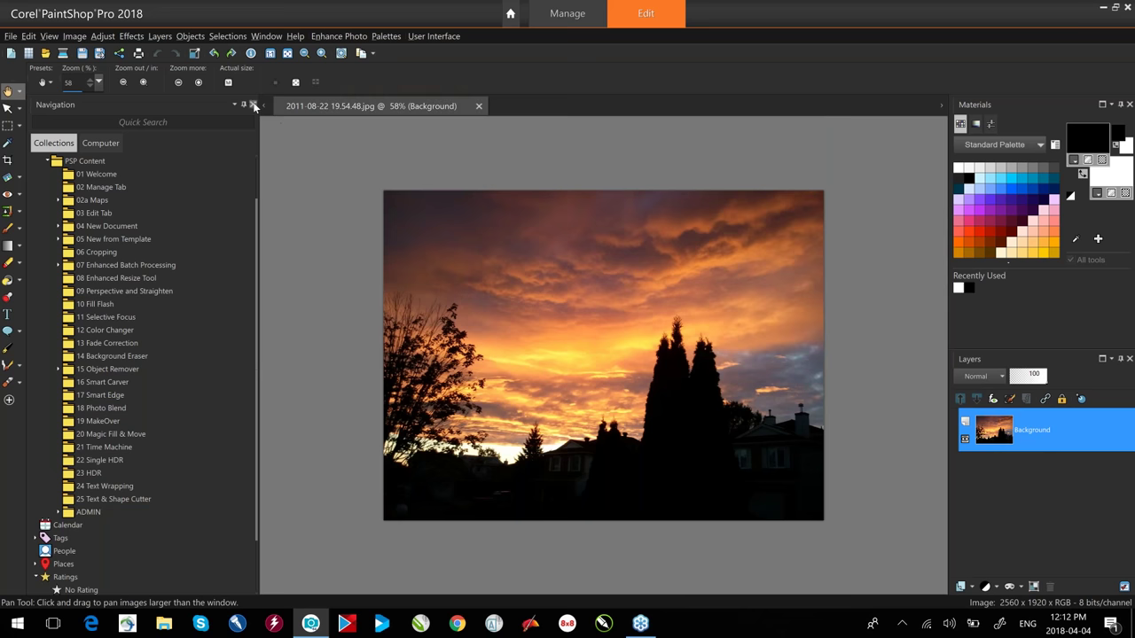
click(253, 105)
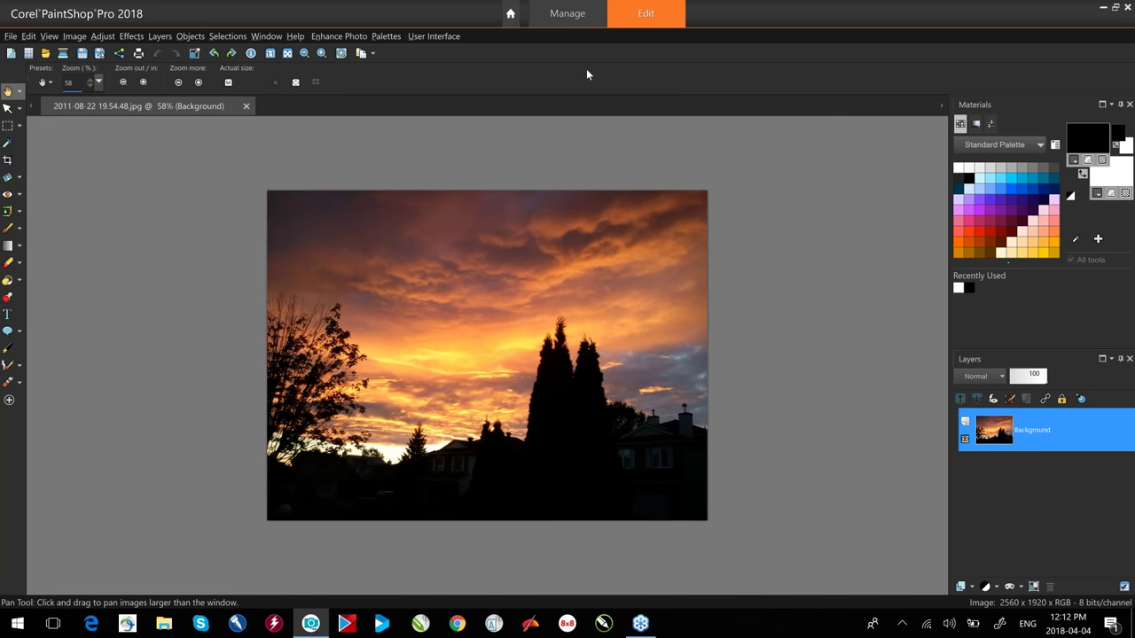
Restore the Organizer palette and show the Navigation palette with its collections again.
right_click(599, 76)
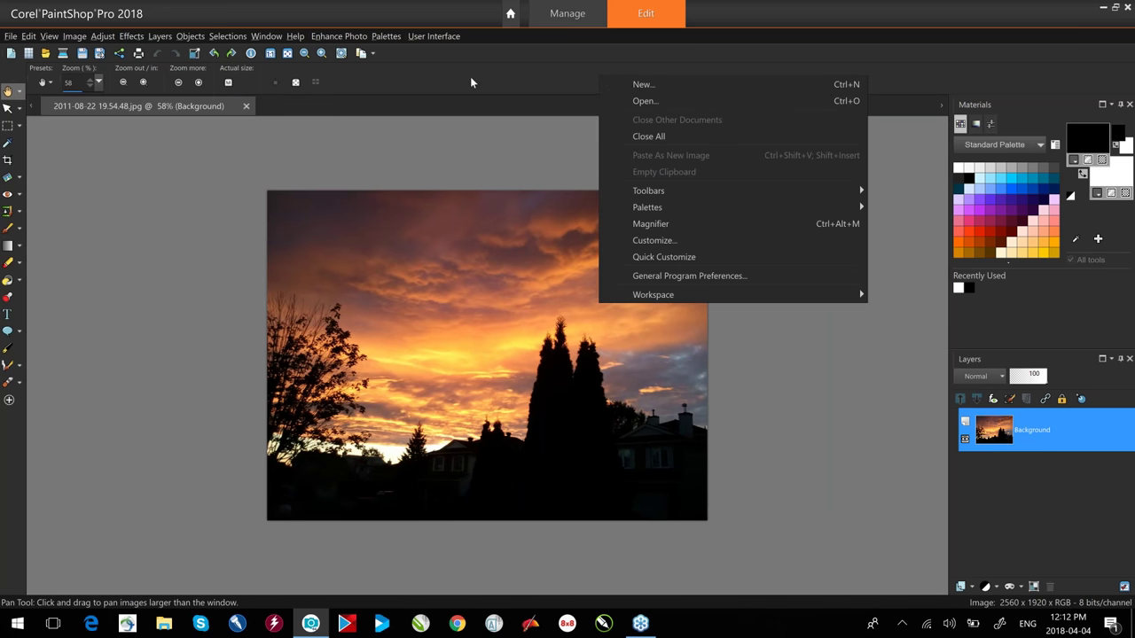
mouse_move(665, 206)
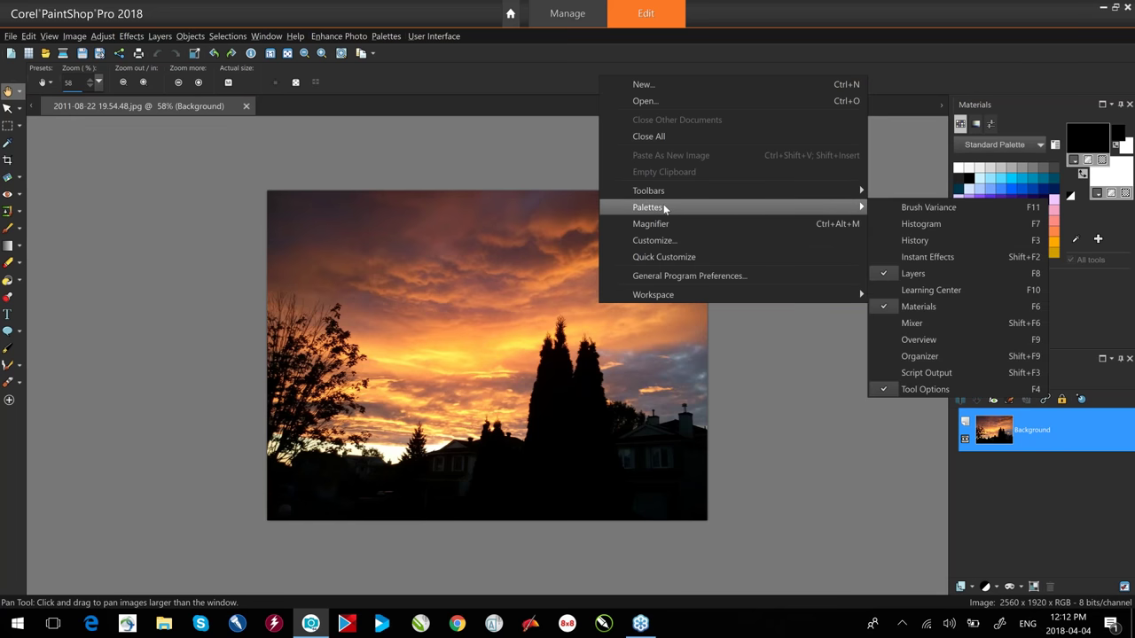
click(931, 355)
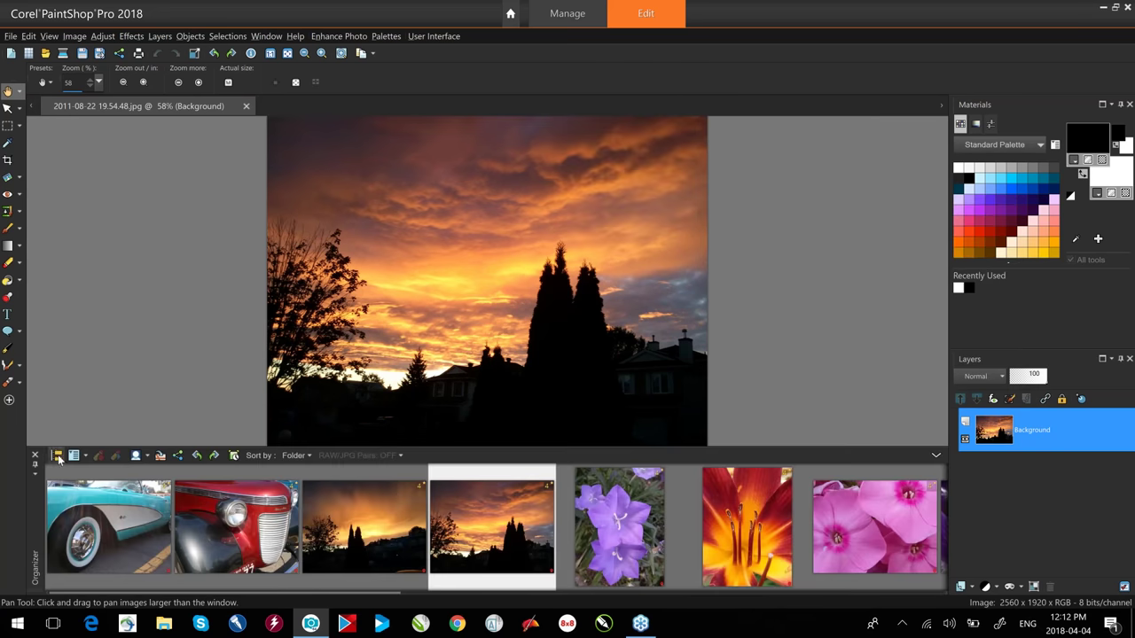
click(57, 456)
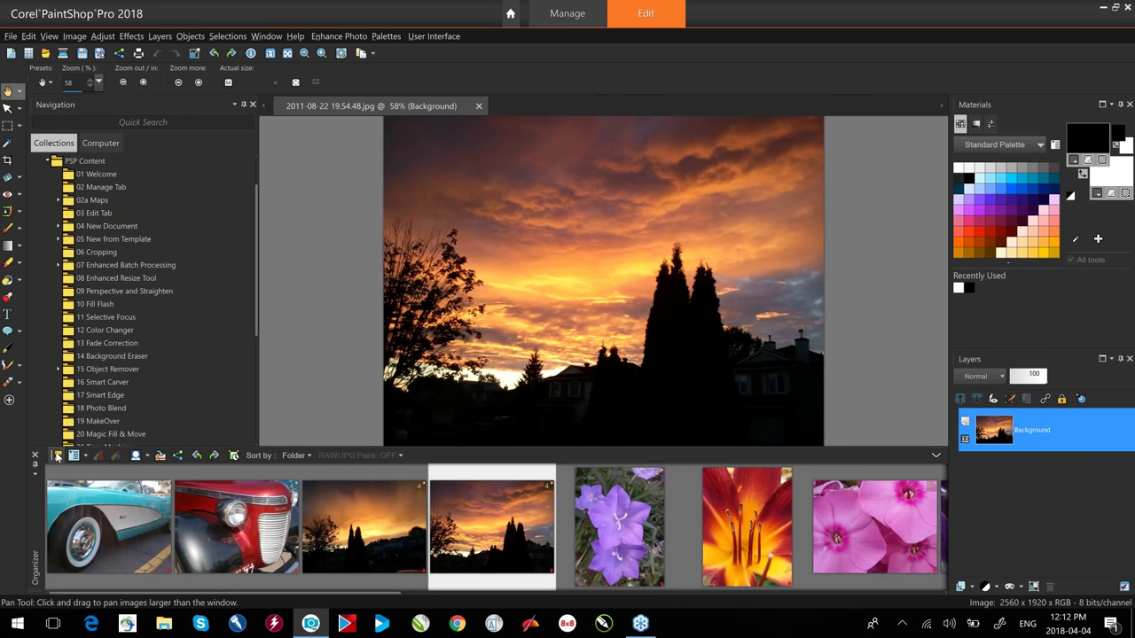
Set the Navigation and Organizer palettes to auto-hide and open the red Chrysler car photo from the Organizer.
click(246, 107)
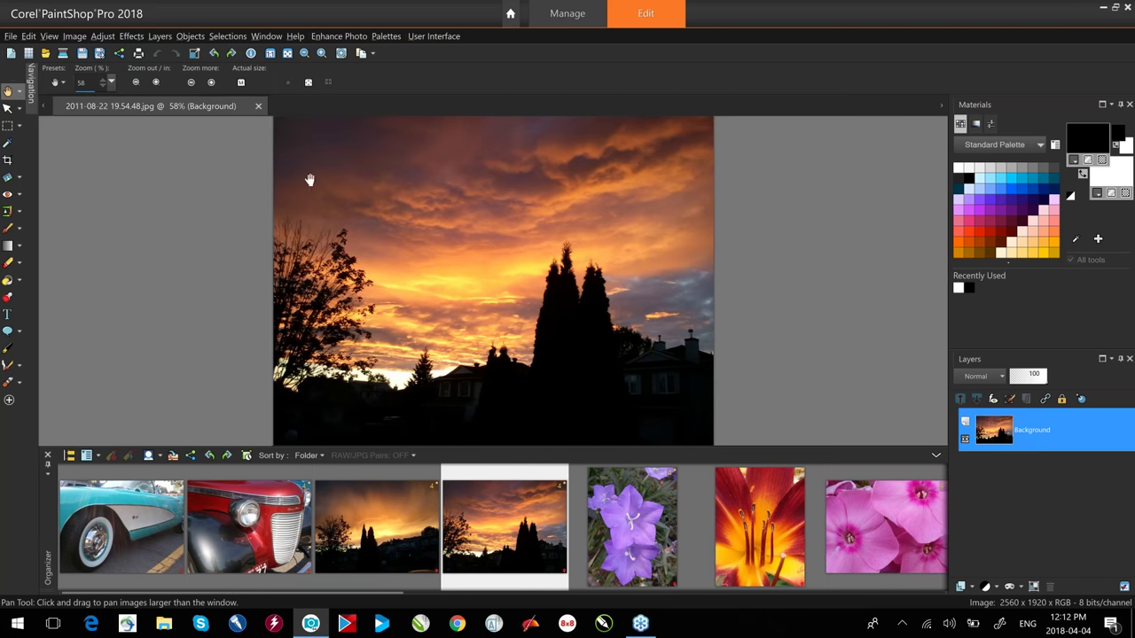
click(48, 468)
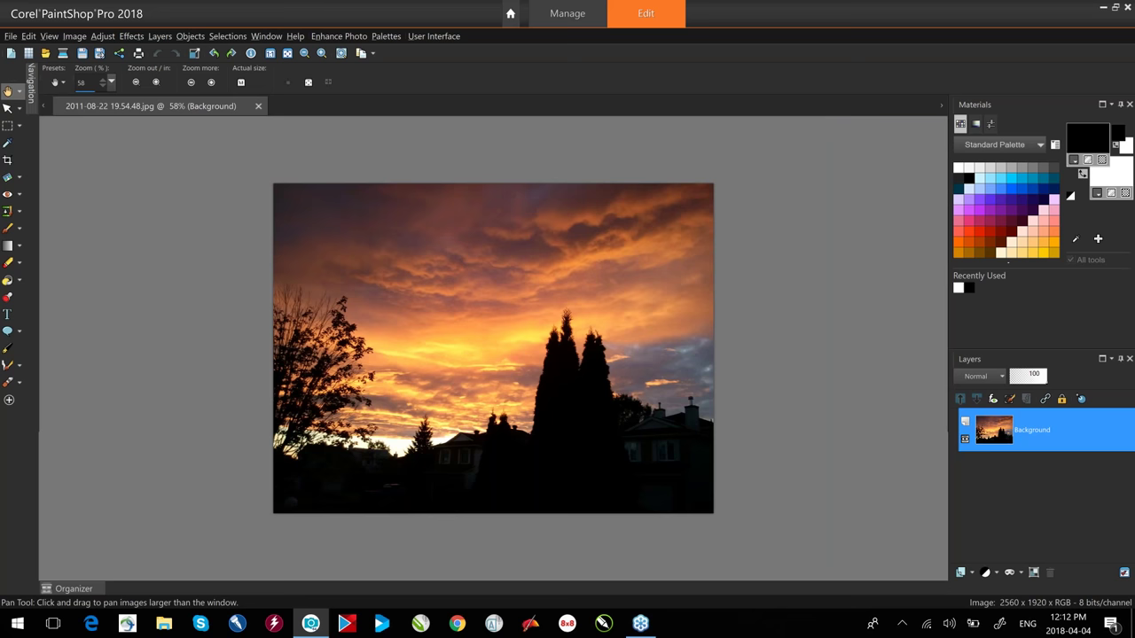
mouse_move(77, 594)
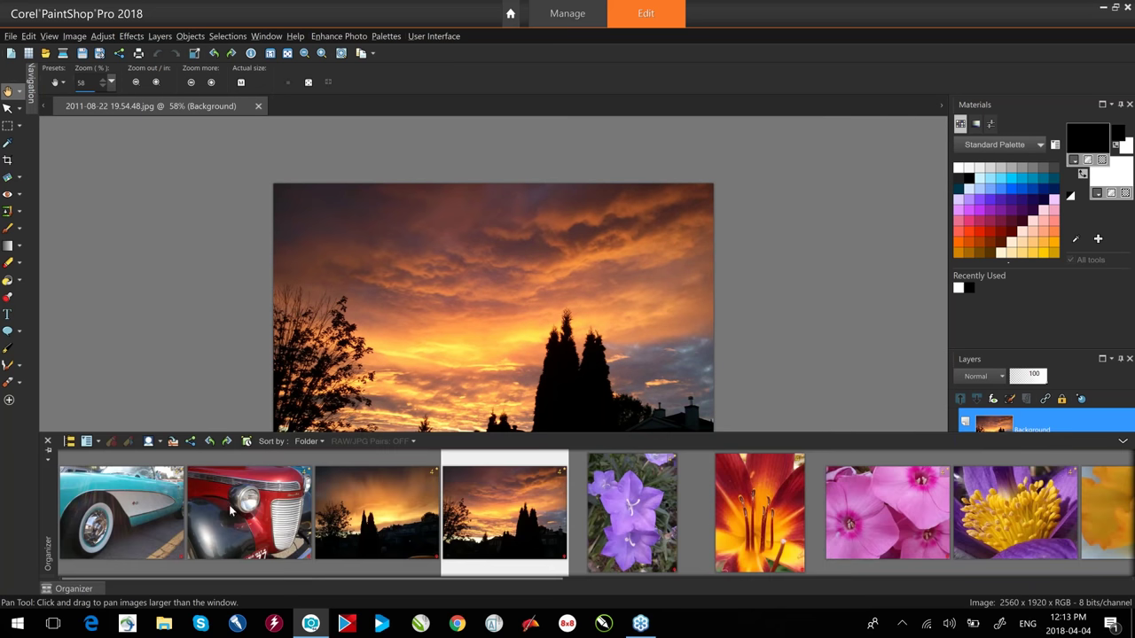
double_click(231, 511)
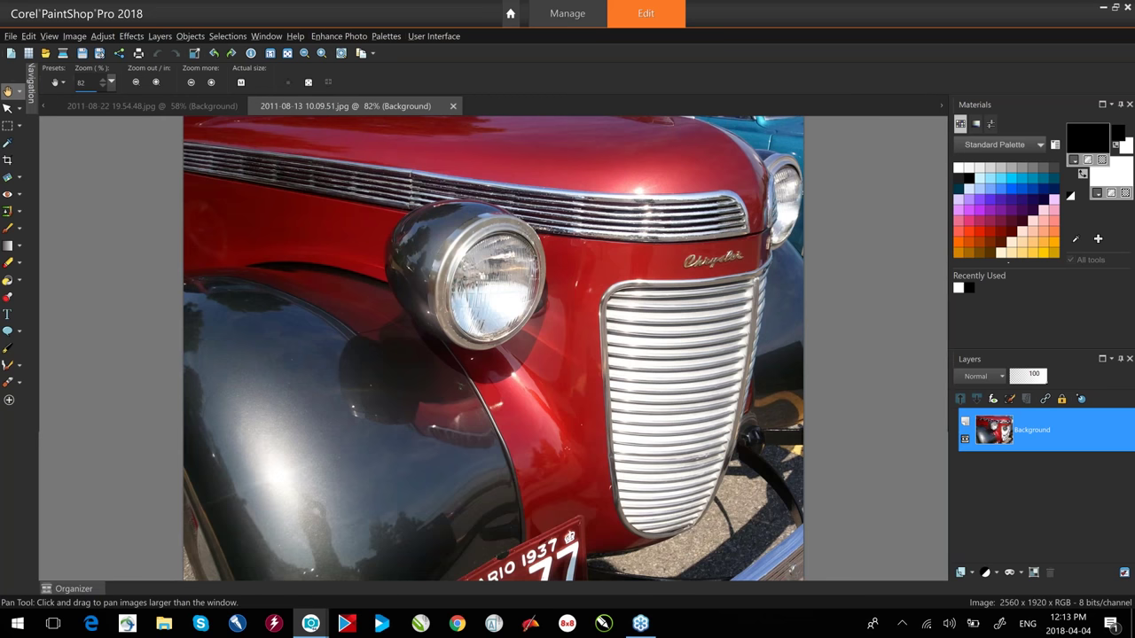
Turn off auto-hide so the Organizer and Navigation palettes stay docked in the Edit workspace.
mouse_move(62, 589)
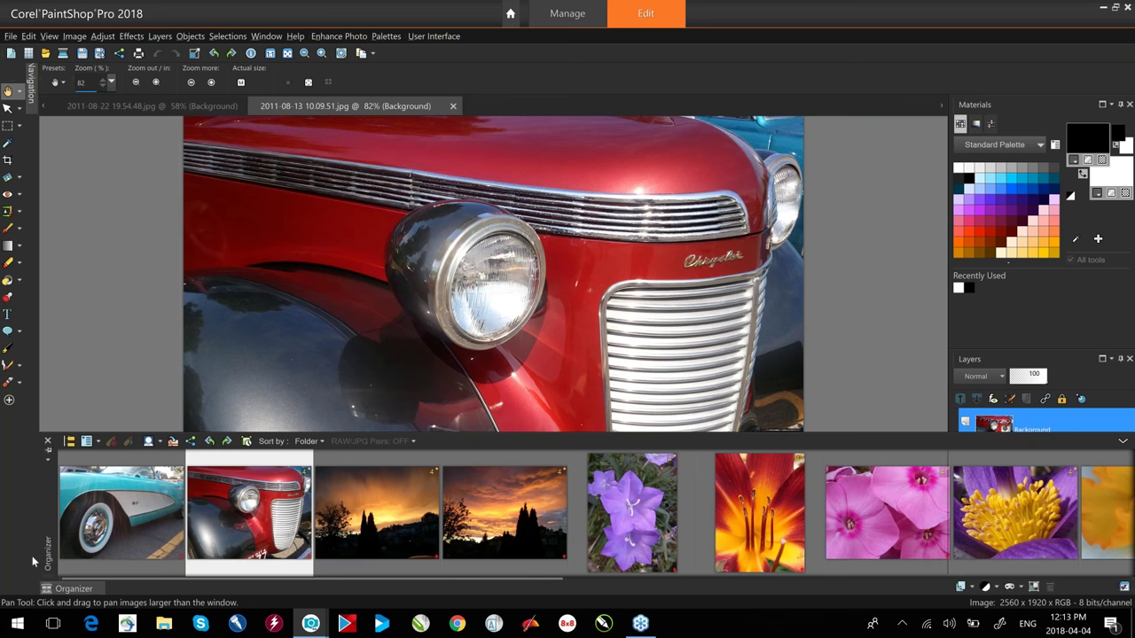
click(49, 455)
mouse_move(31, 74)
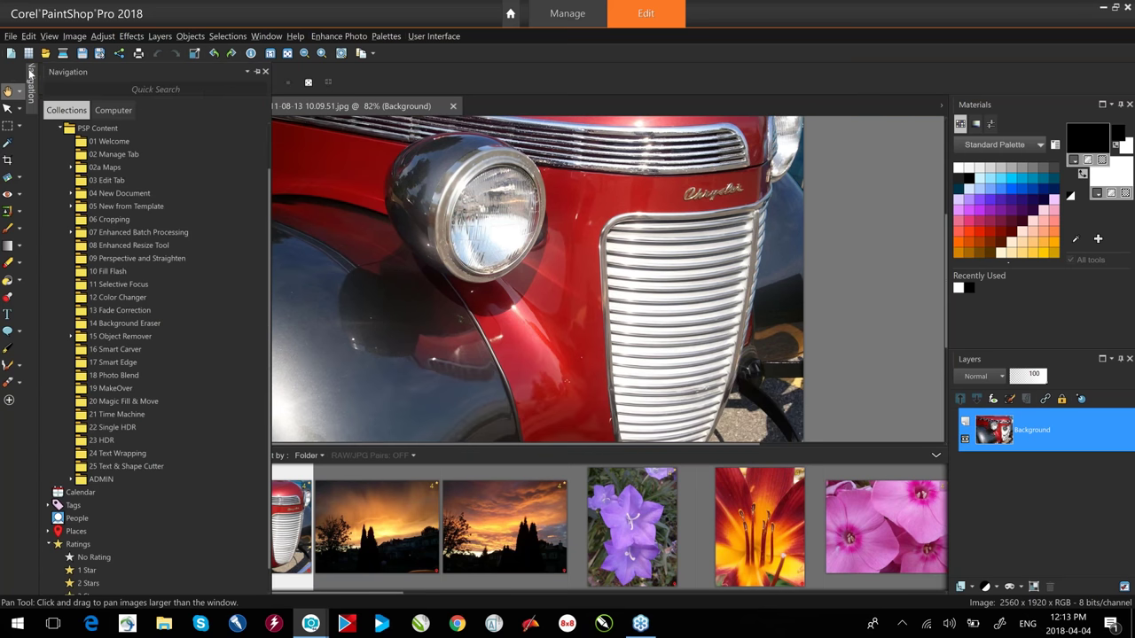
click(257, 70)
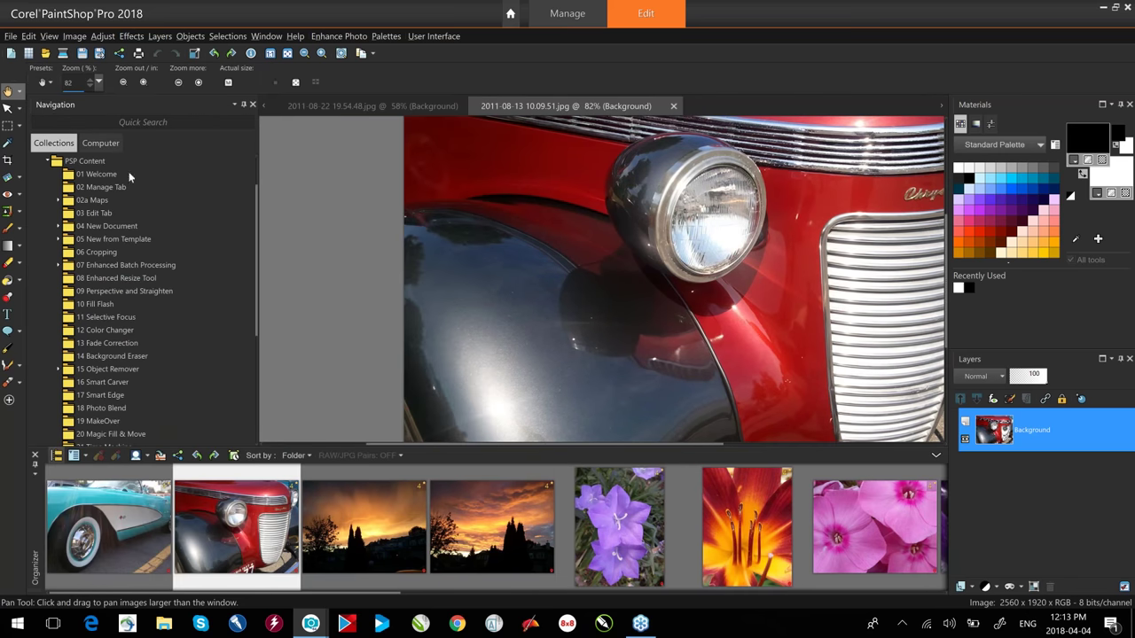
Start a new blank image and preview the 16x24, 3.5x5 and 4x6 print presets in the Photo category.
click(10, 37)
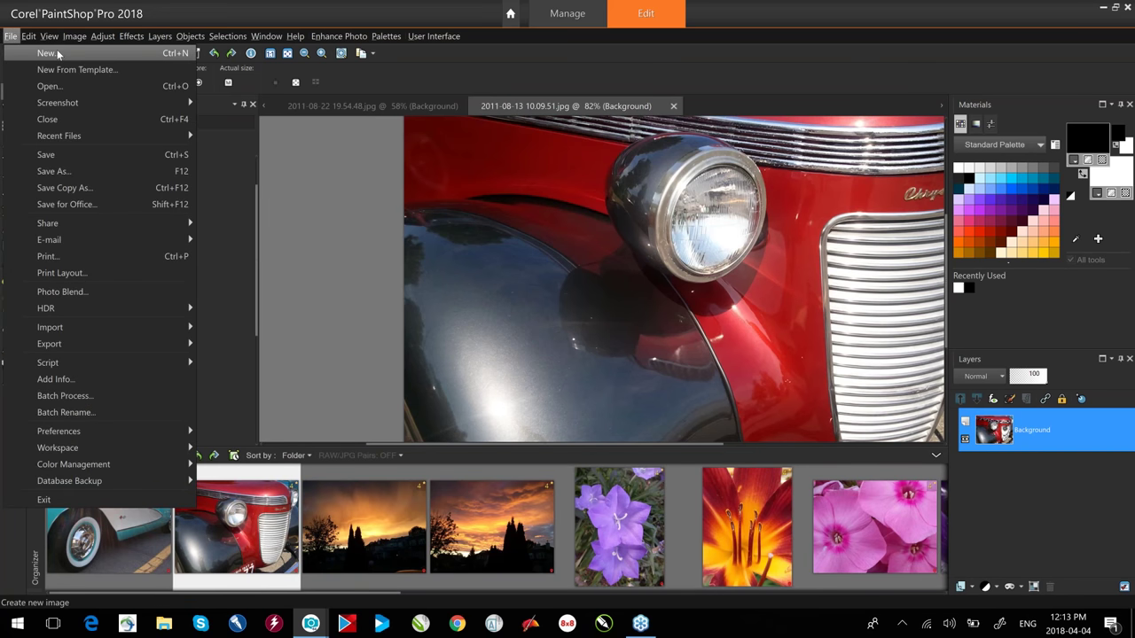
key(Escape)
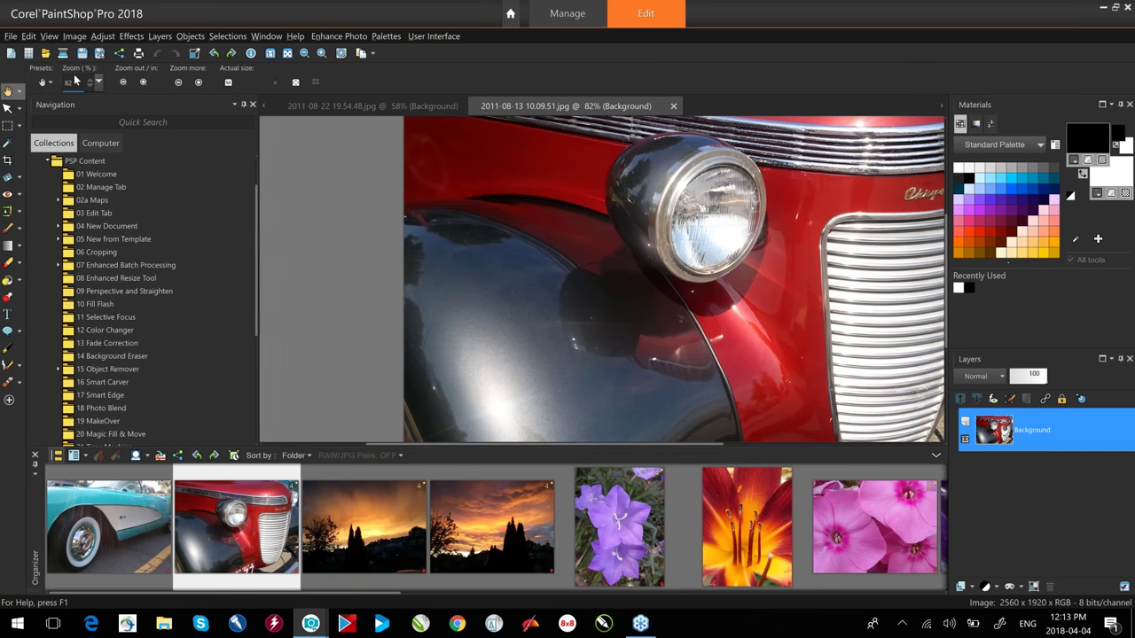
key(ctrl+n)
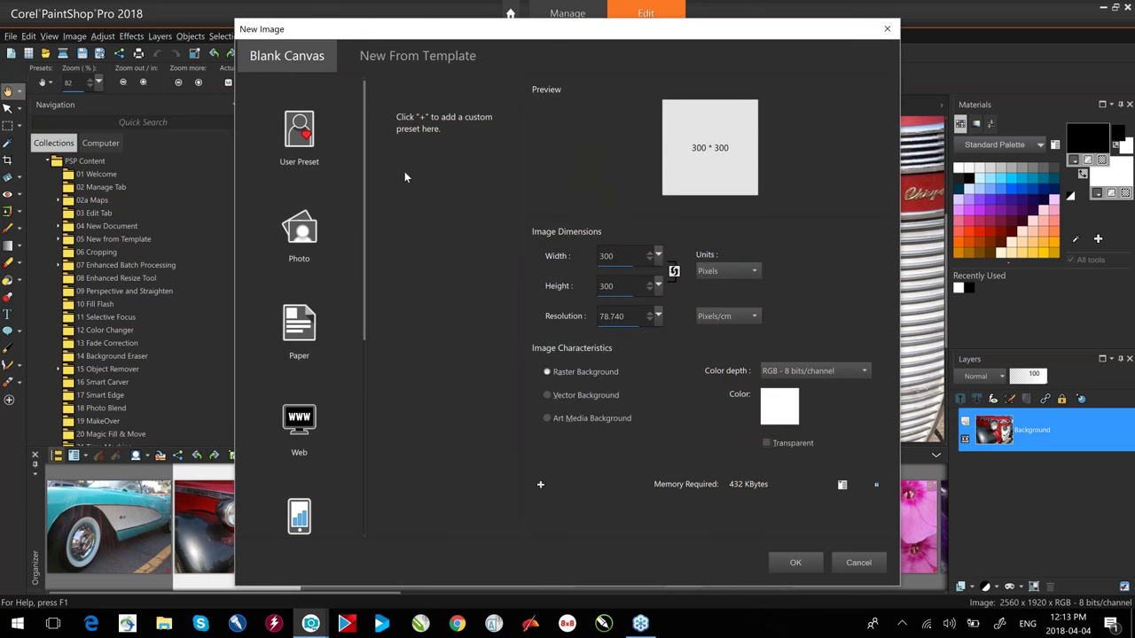
click(303, 240)
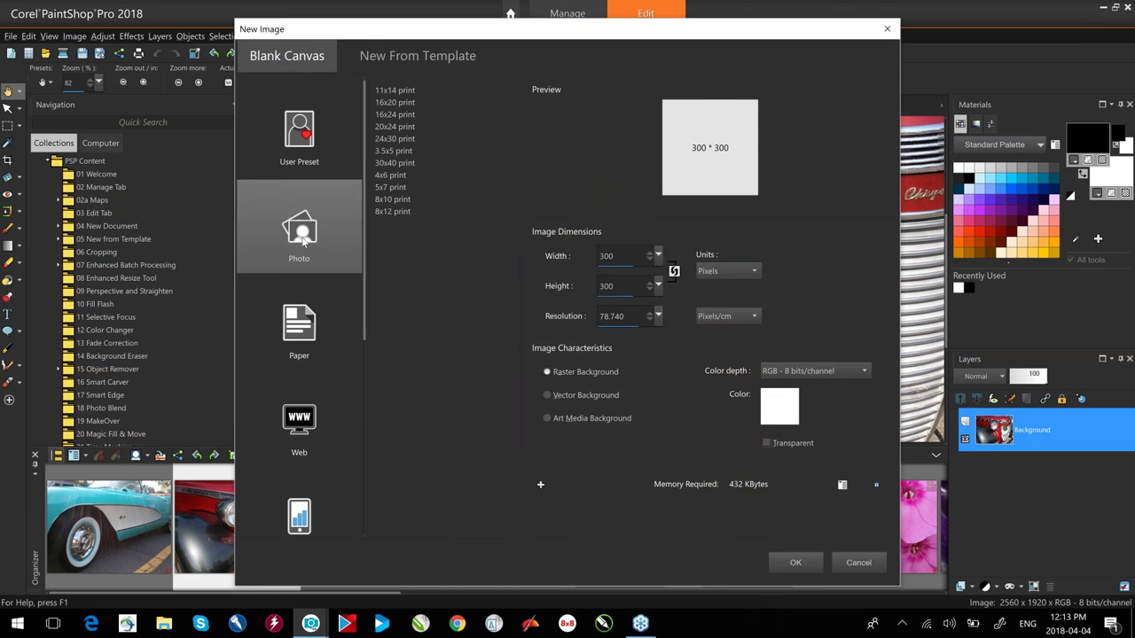
click(408, 117)
click(403, 149)
click(403, 176)
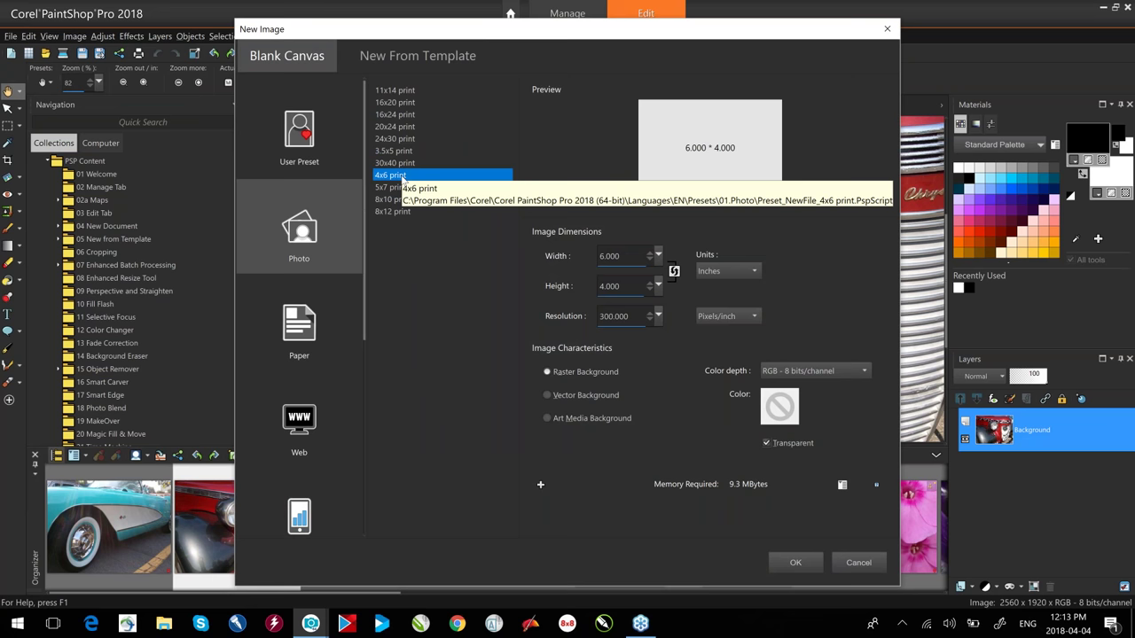
Browse the Paper, Web and Mobile presets, previewing the iPad 3/iPad Air, BlackBerry Q10, Google Nexus 10 and Nexus 7 (2013) sizes.
click(295, 336)
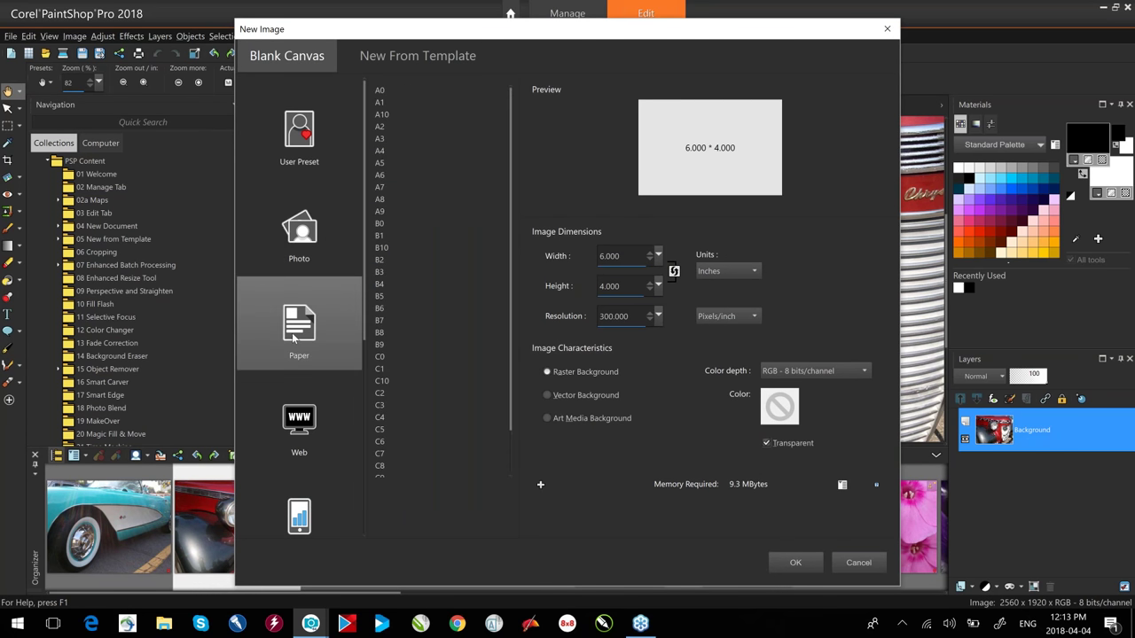
click(301, 421)
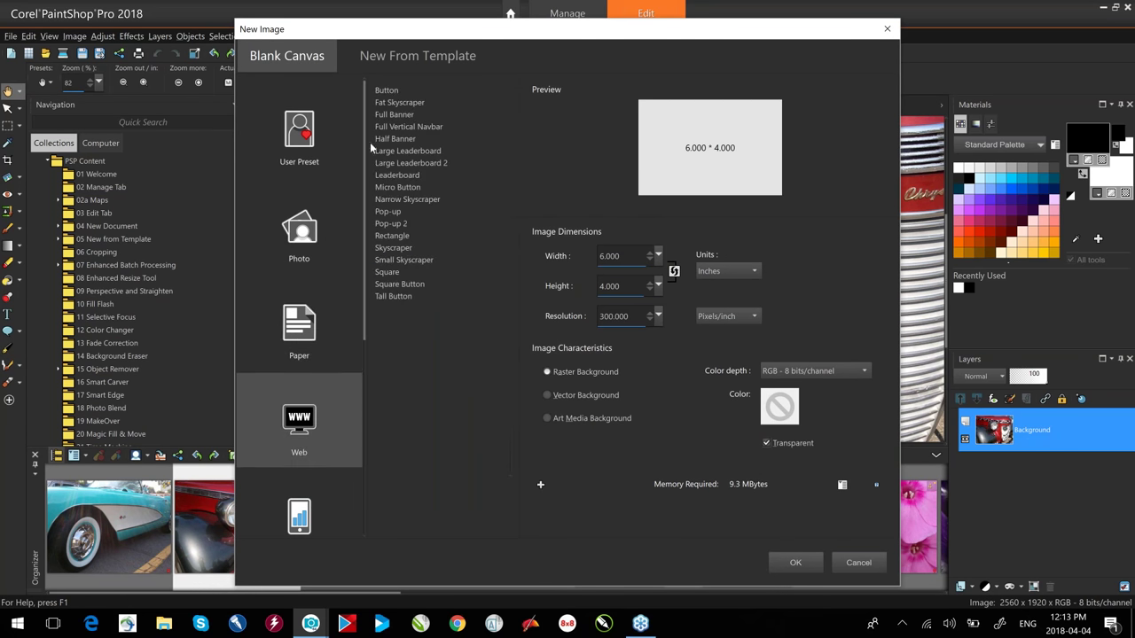
drag(364, 140, 348, 353)
click(300, 174)
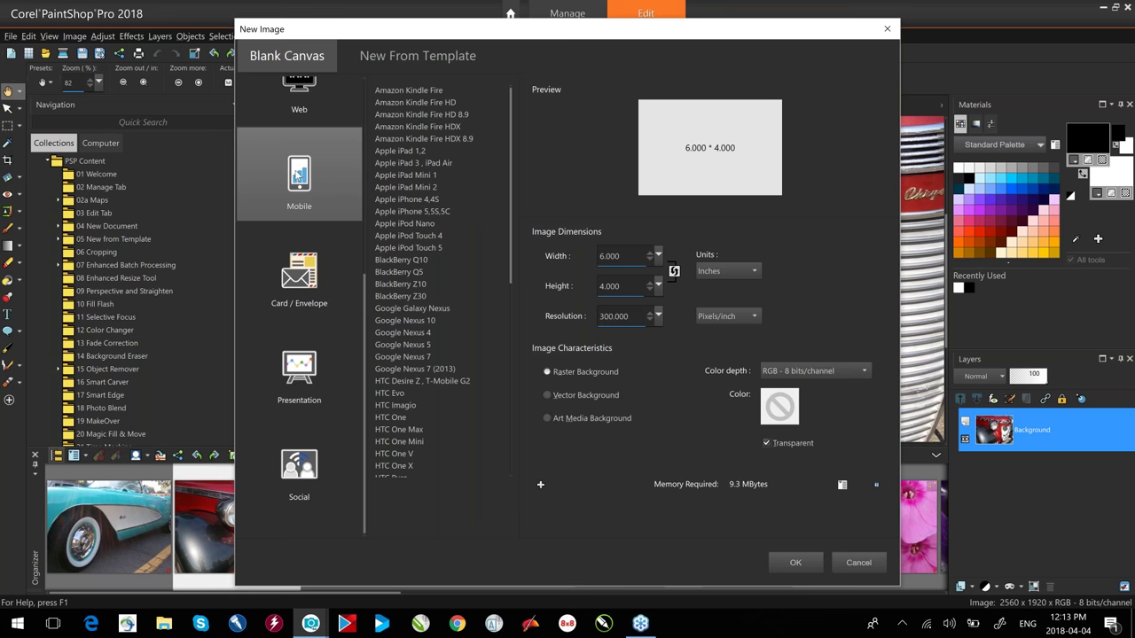
click(413, 163)
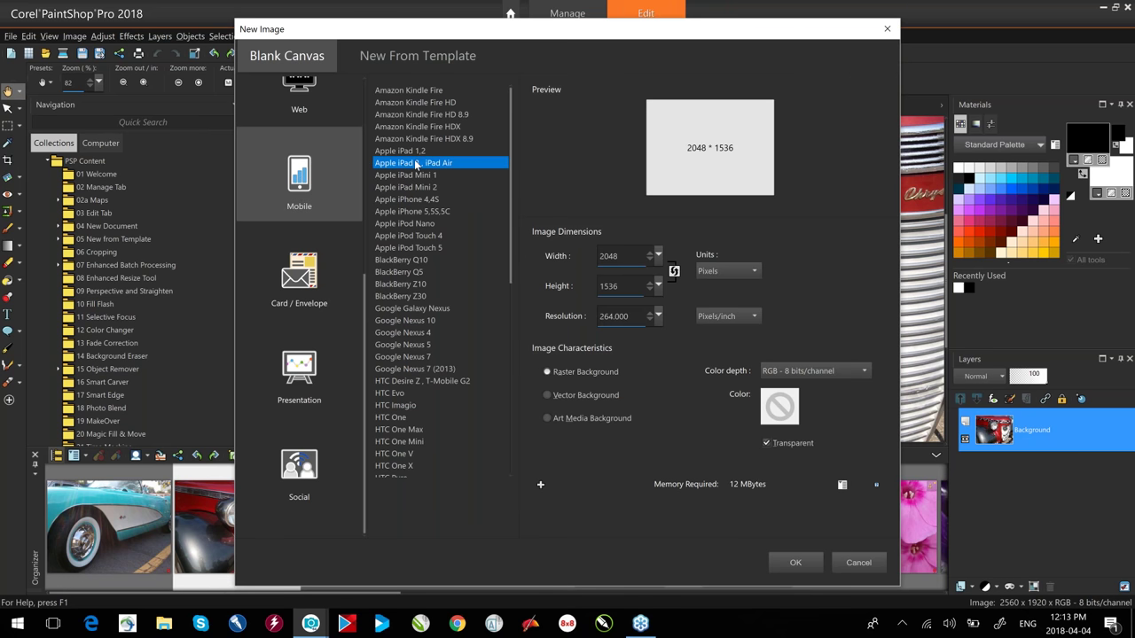
click(412, 259)
click(407, 320)
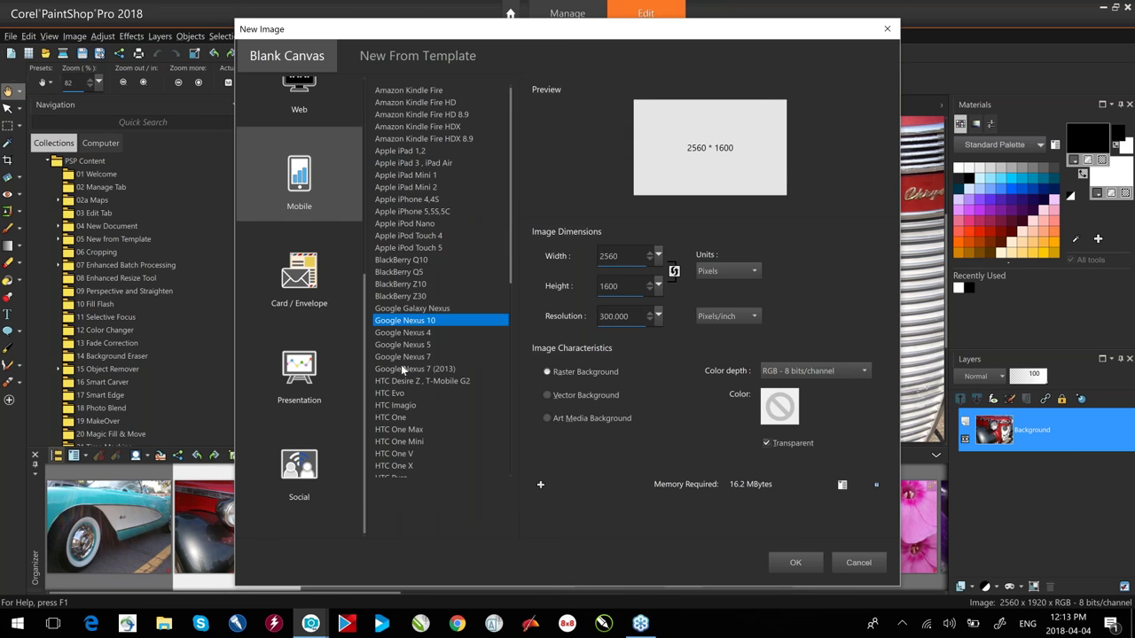
click(403, 369)
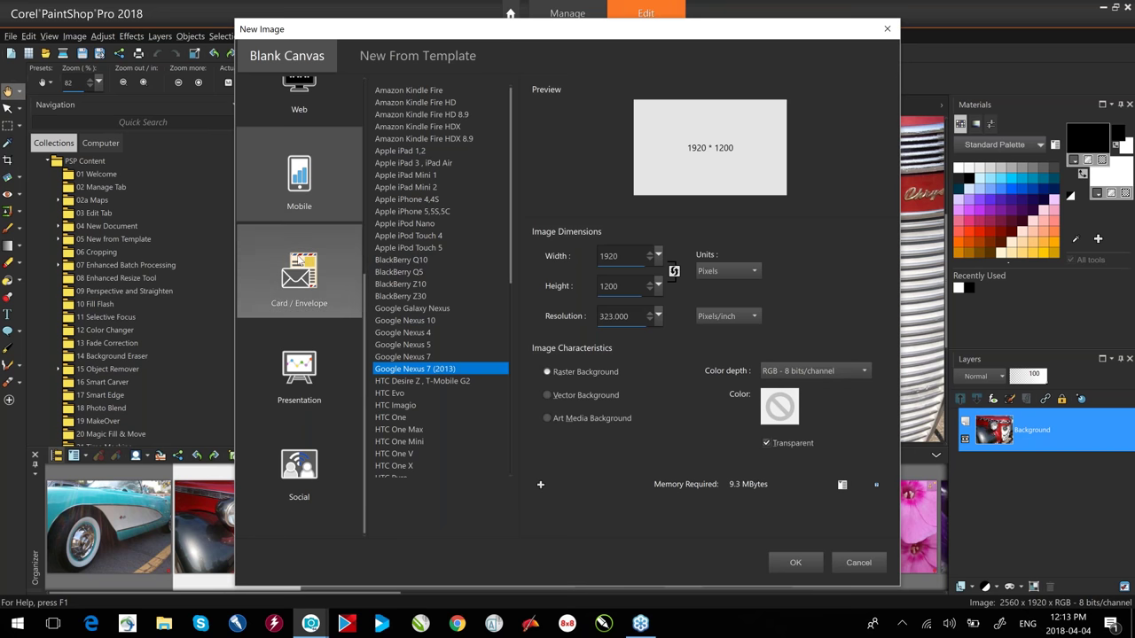
Browse the Card / Envelope, Presentation and Social preset categories for the new image.
click(299, 276)
click(299, 368)
click(307, 464)
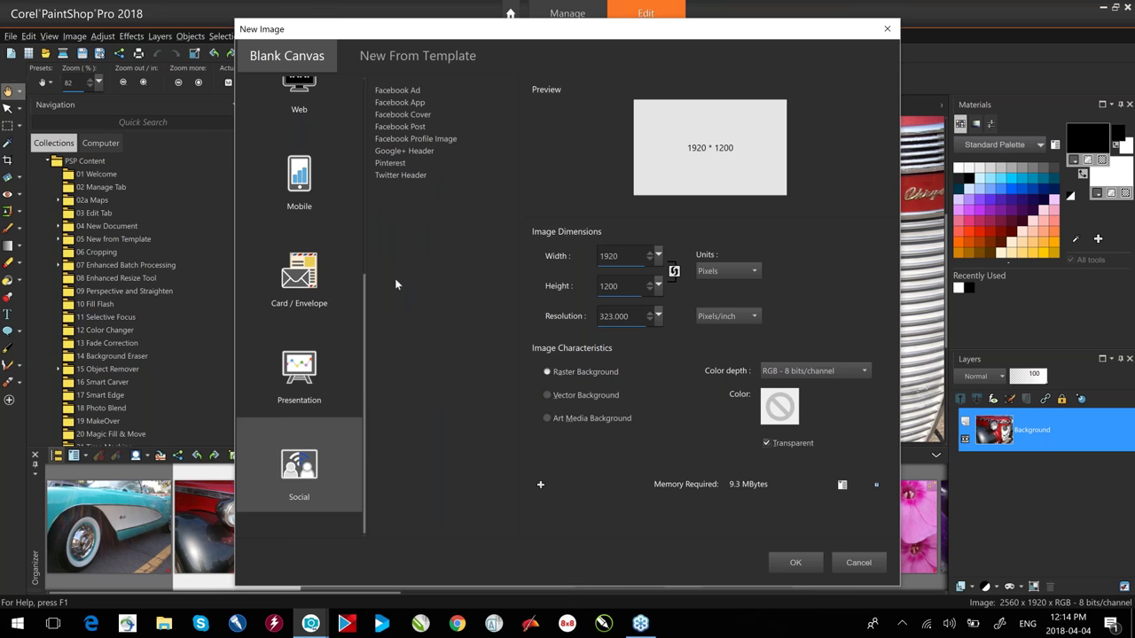
View the User Preset category, try an image width of 6052 pixels, and cancel the new image.
drag(368, 266, 374, 65)
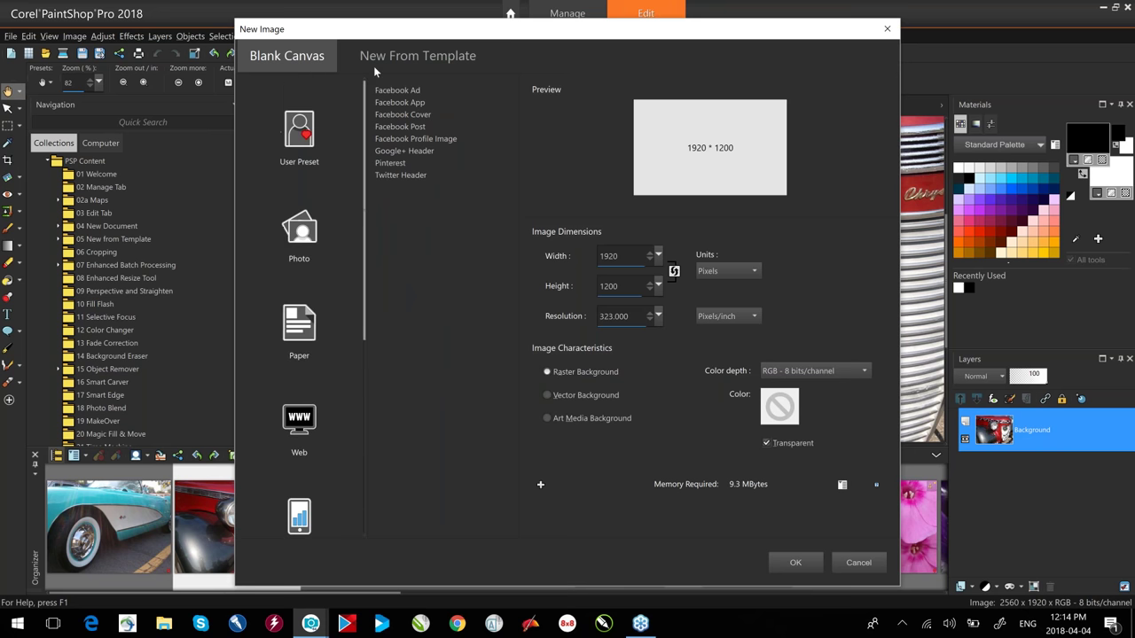
click(297, 126)
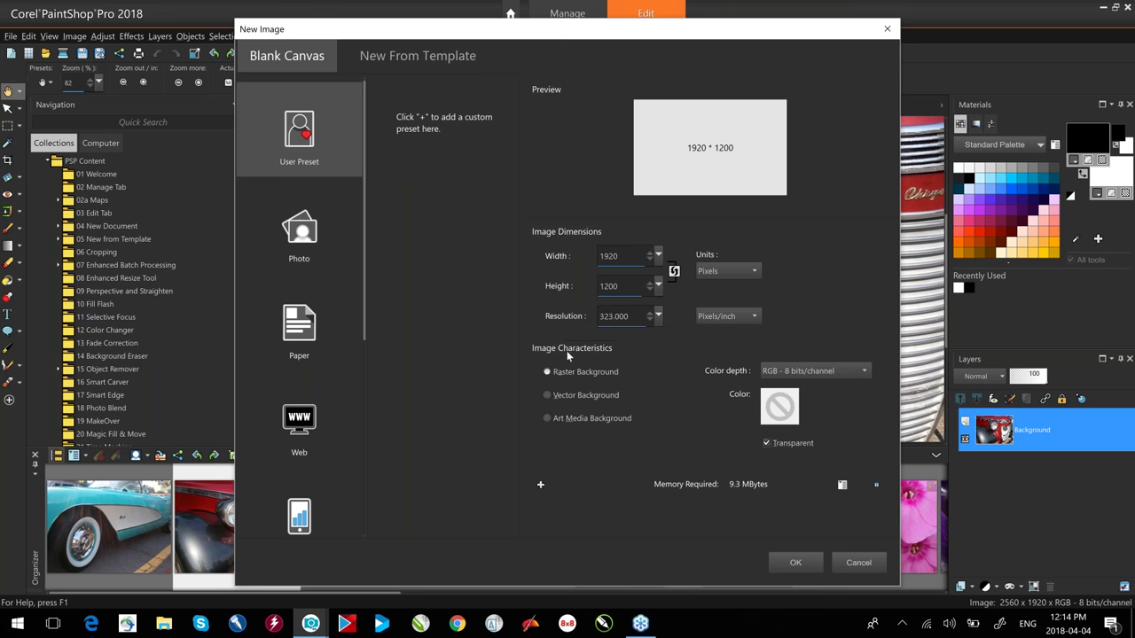
mouse_move(657, 256)
mouse_down()
mouse_move(648, 266)
mouse_move(659, 257)
mouse_up()
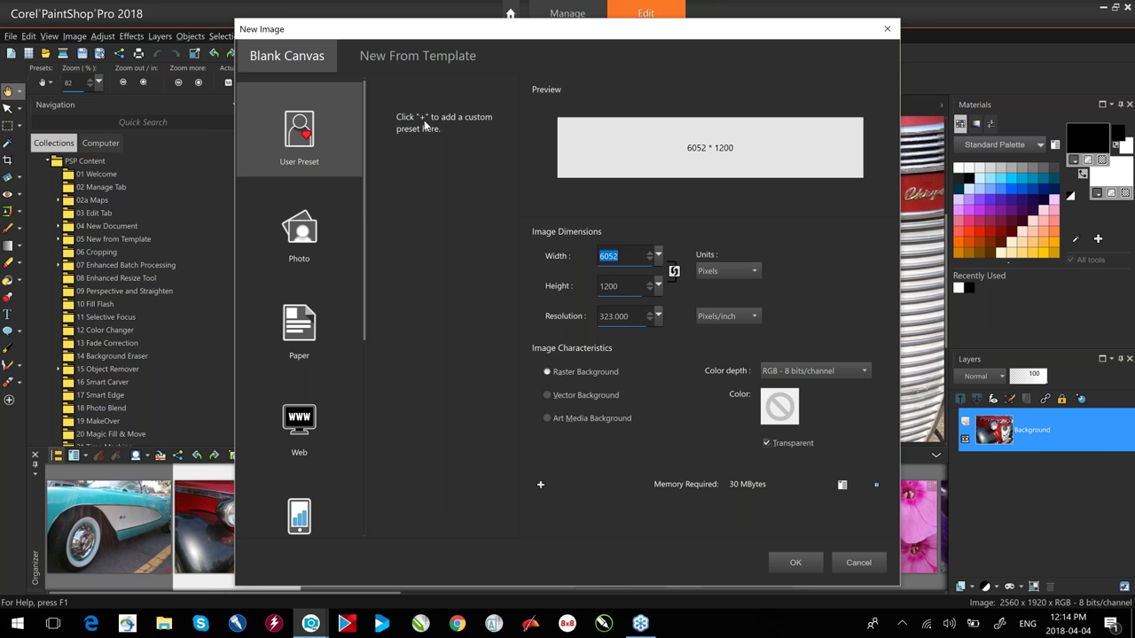
click(858, 564)
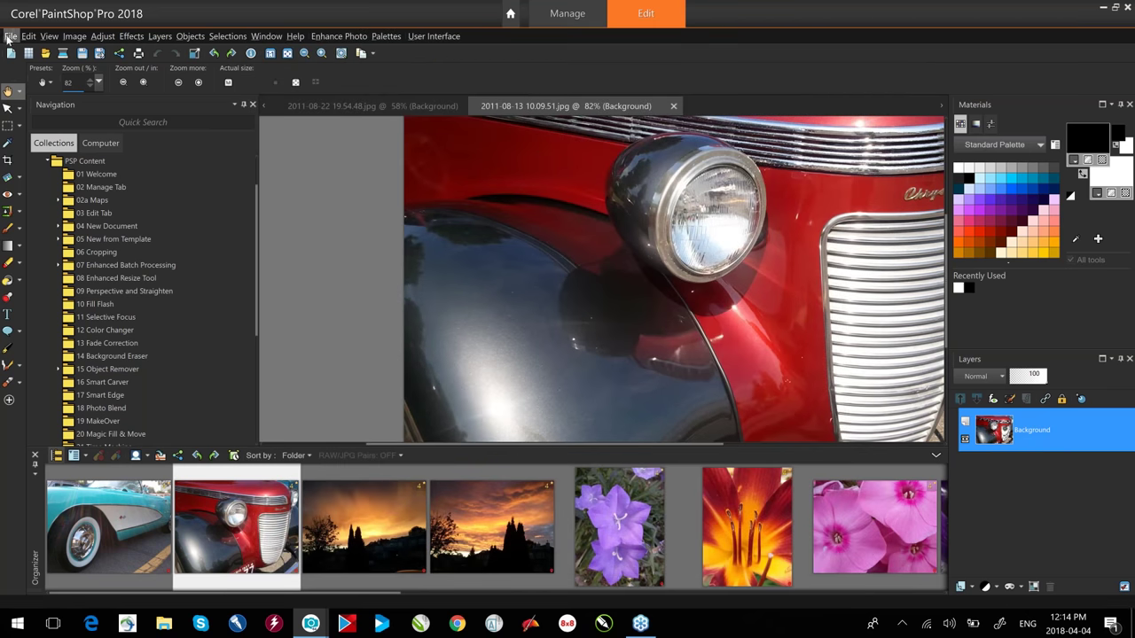
Start a new image from a template and browse the What's New, Collage, Cards and Business template categories.
click(9, 39)
click(63, 71)
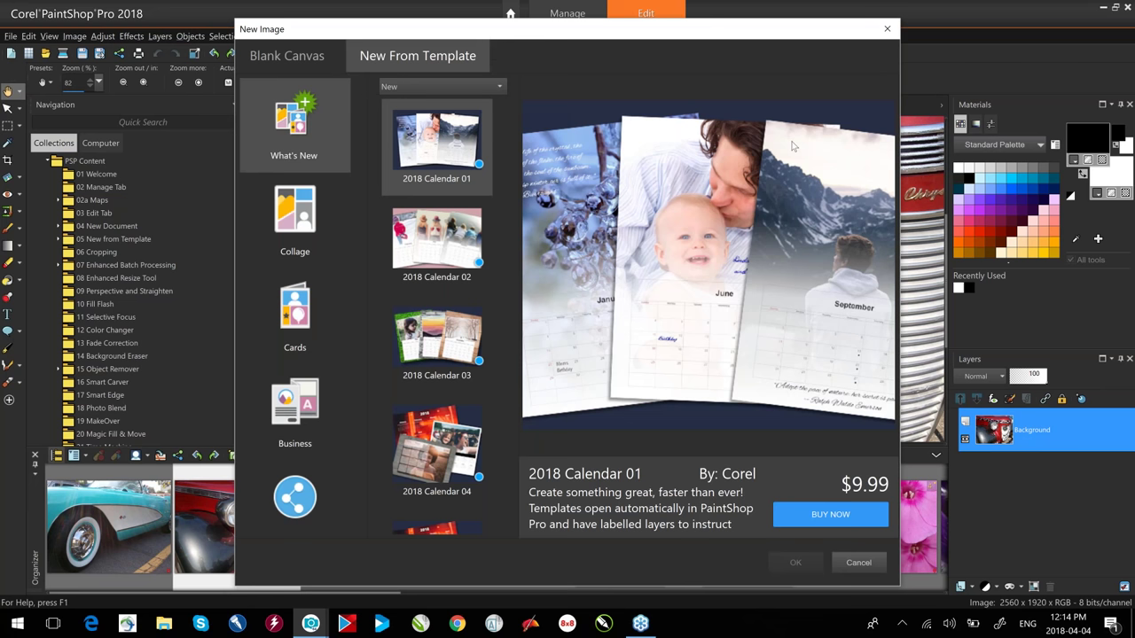
click(285, 216)
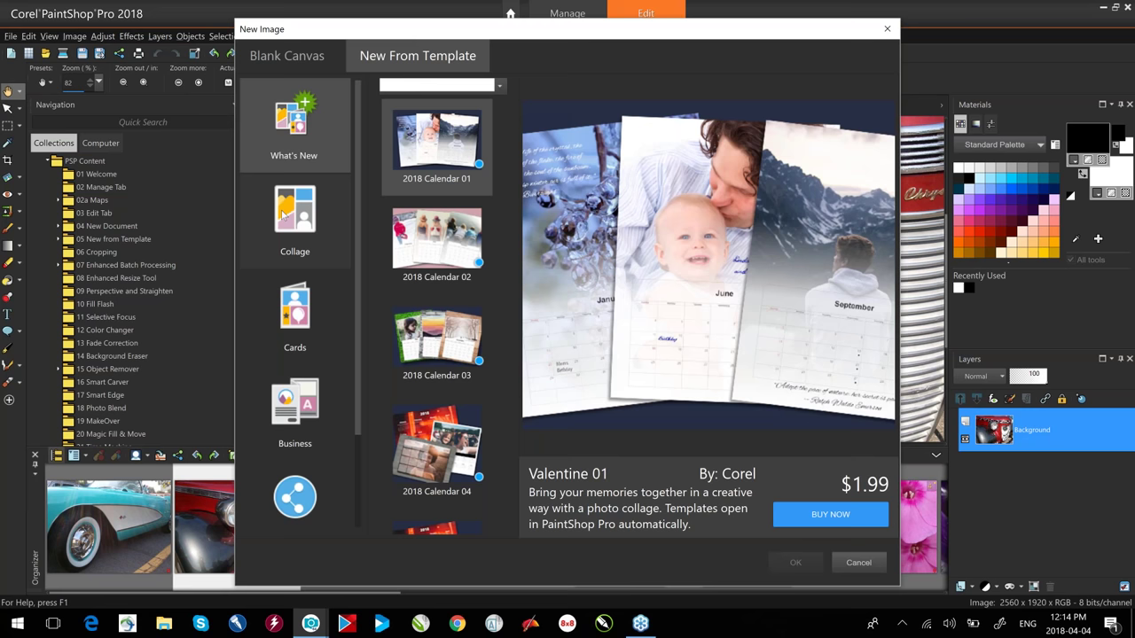
click(289, 315)
click(310, 443)
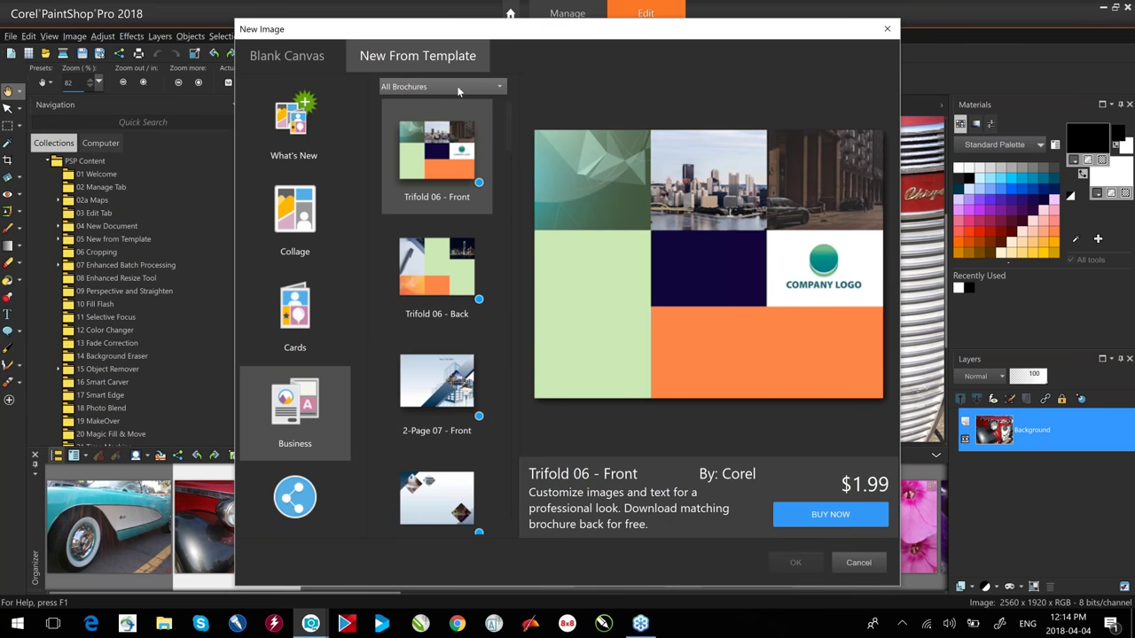
Filter the Business brochures to Trifold, preview the Trifold 01 - Back template, and close the new image dialog.
click(456, 86)
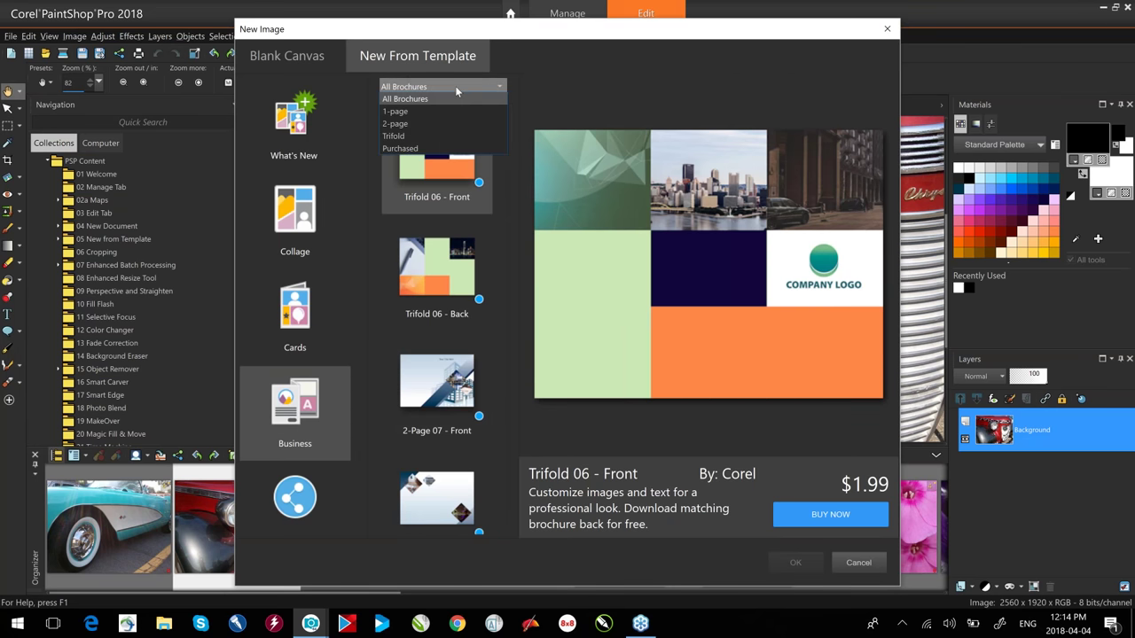
click(409, 138)
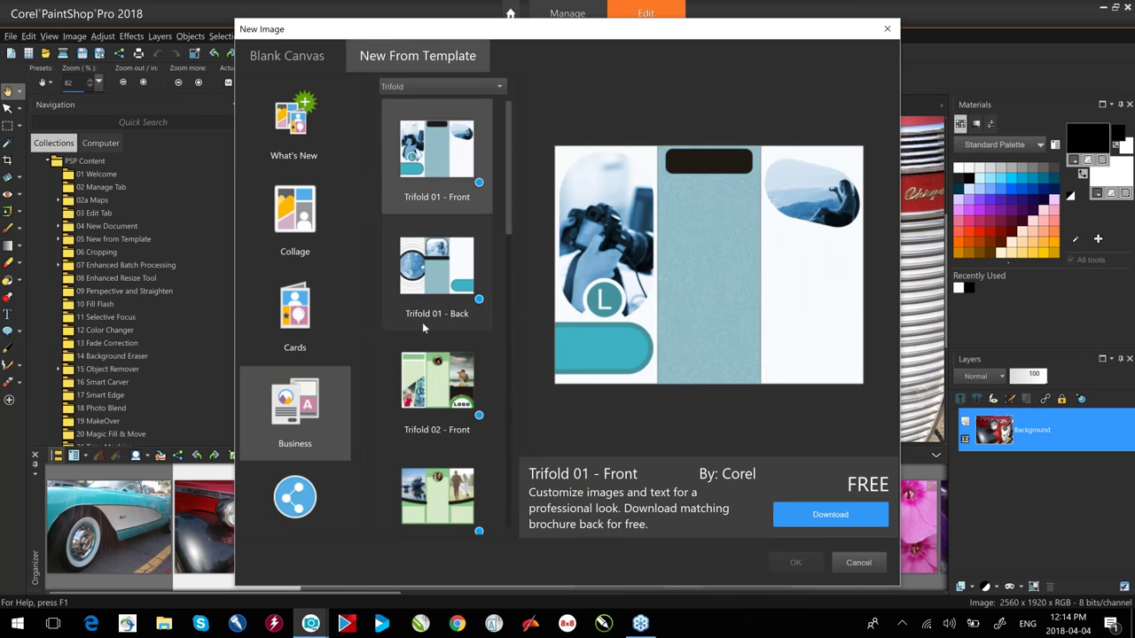
click(429, 277)
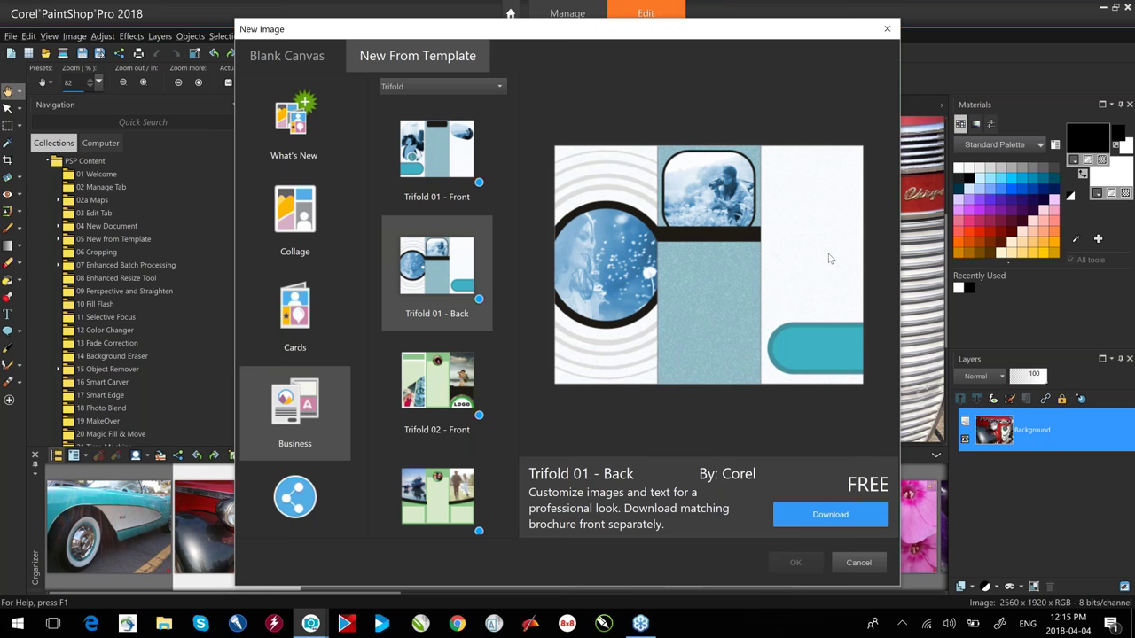
click(888, 32)
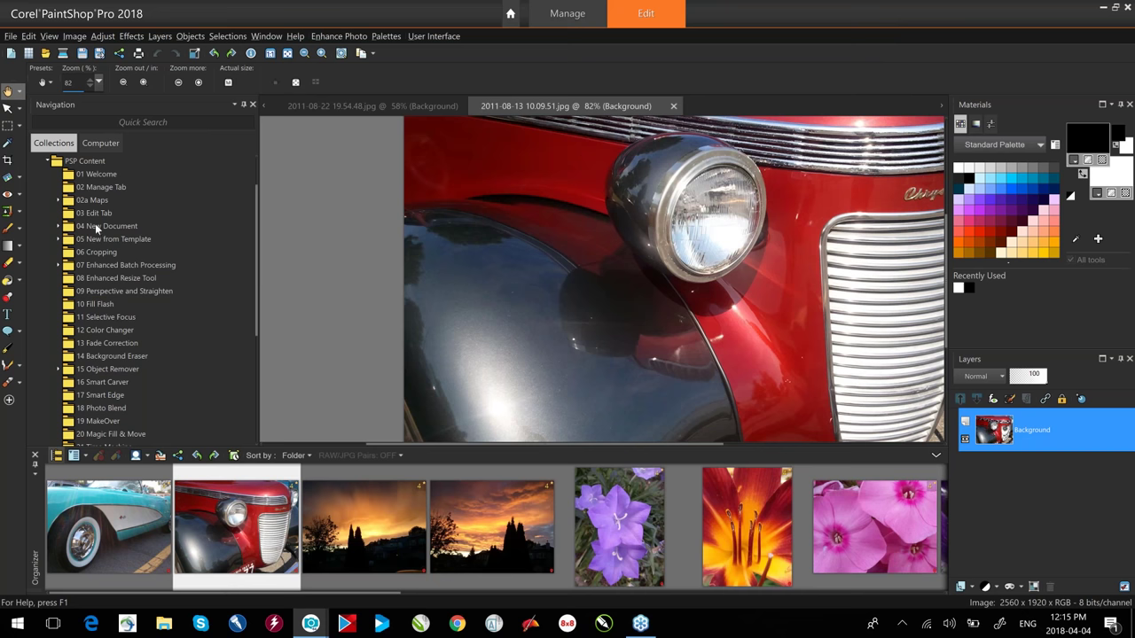
Open Scan001.jpg from the 06 Cropping folder and enlarge the image area by closing Materials and Layers and shortening the Organizer.
click(98, 254)
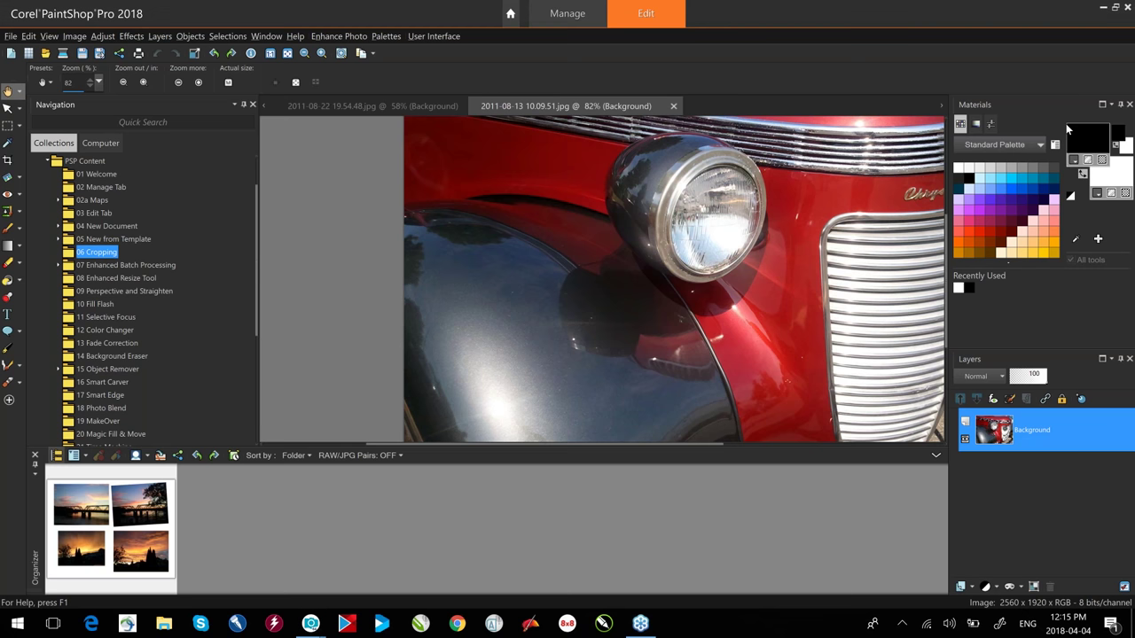
click(1129, 105)
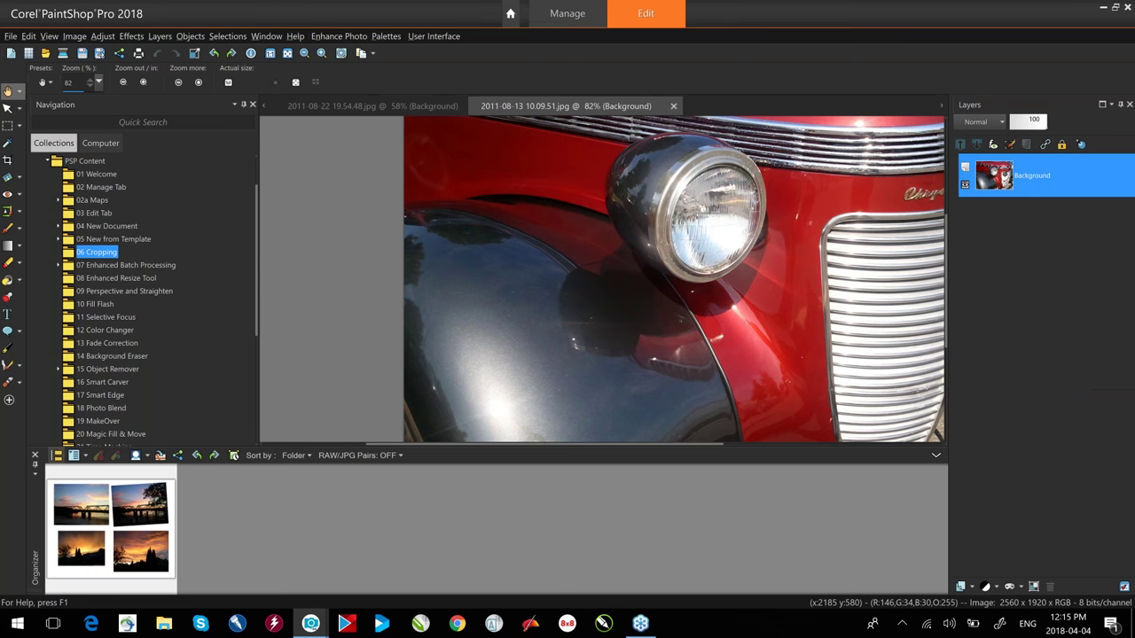
click(1129, 105)
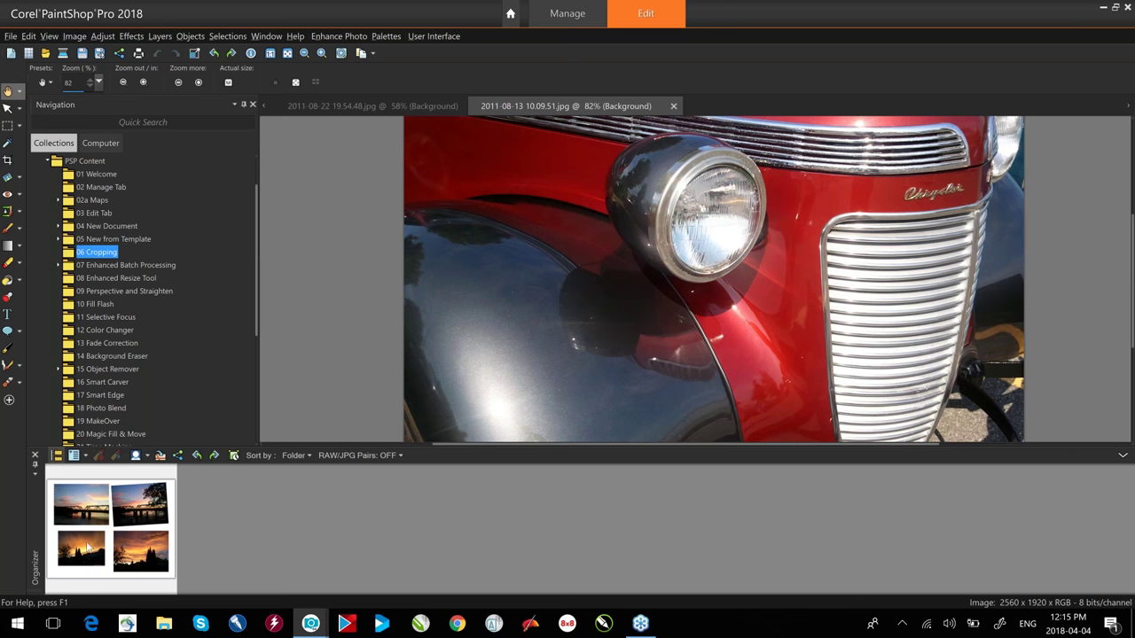
double_click(114, 530)
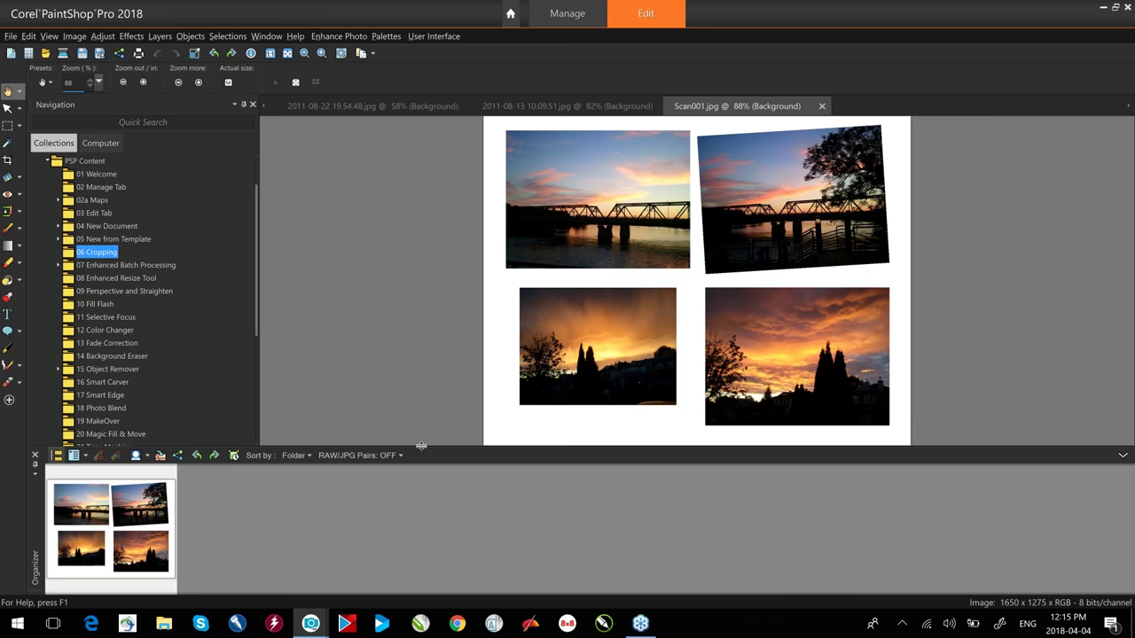
drag(421, 445, 422, 514)
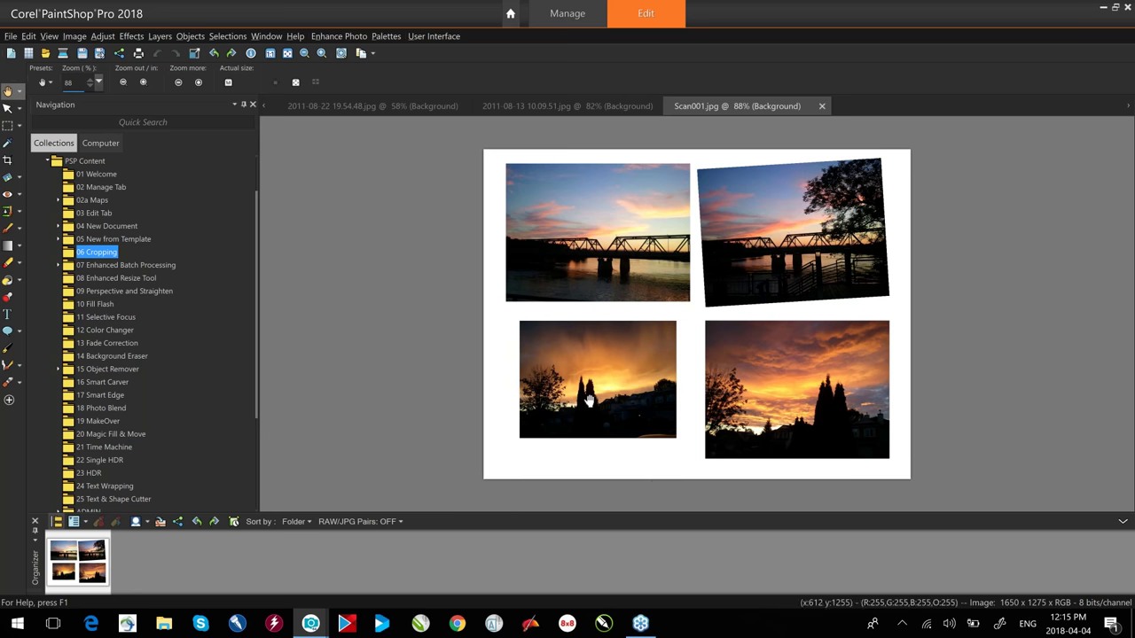
Crop the upper-left bridge photo of the scan, about 699 x 515 pixels, as a new image.
click(7, 159)
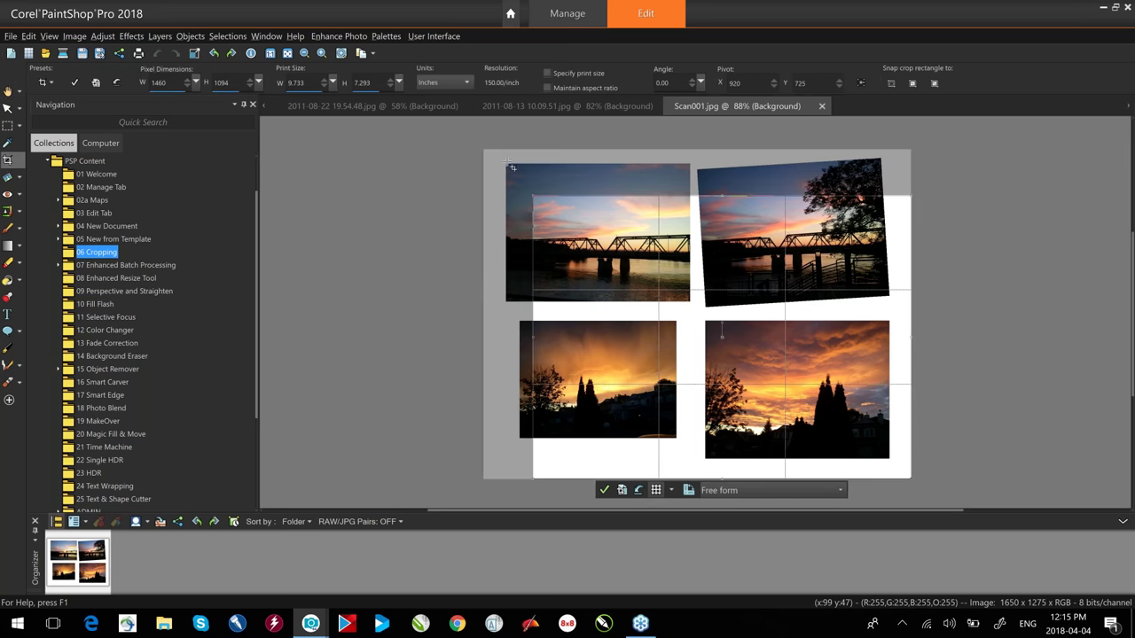
drag(506, 164, 687, 298)
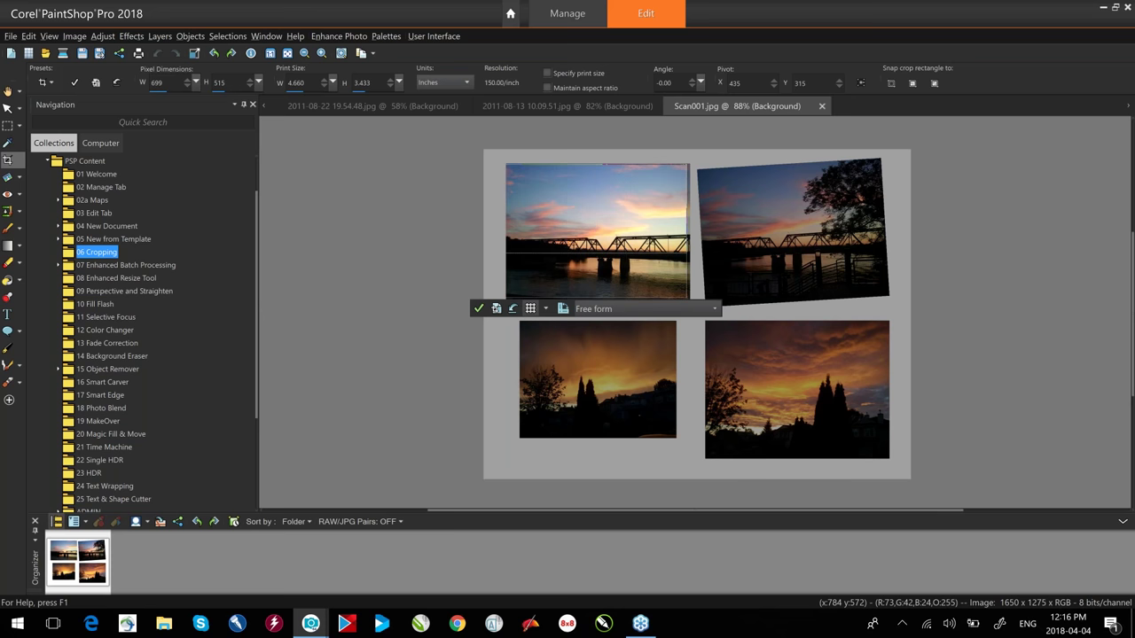
click(496, 309)
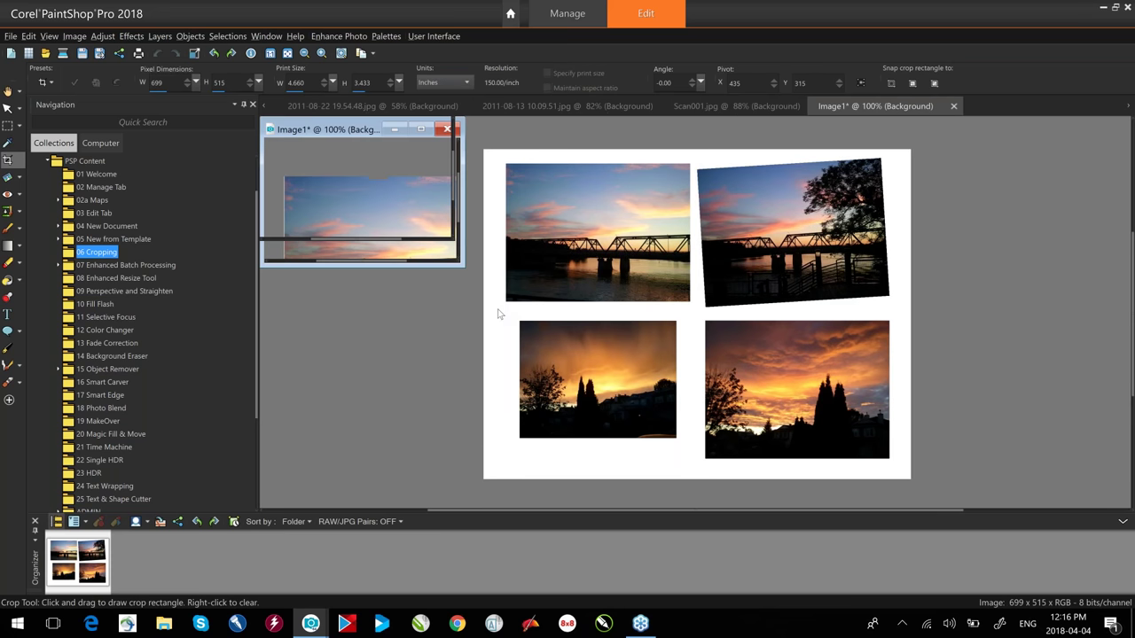
Return to Scan001.jpg and crop the lower-left sunset photo, about 590 x 435 pixels, as a new image.
key(ctrl+Tab)
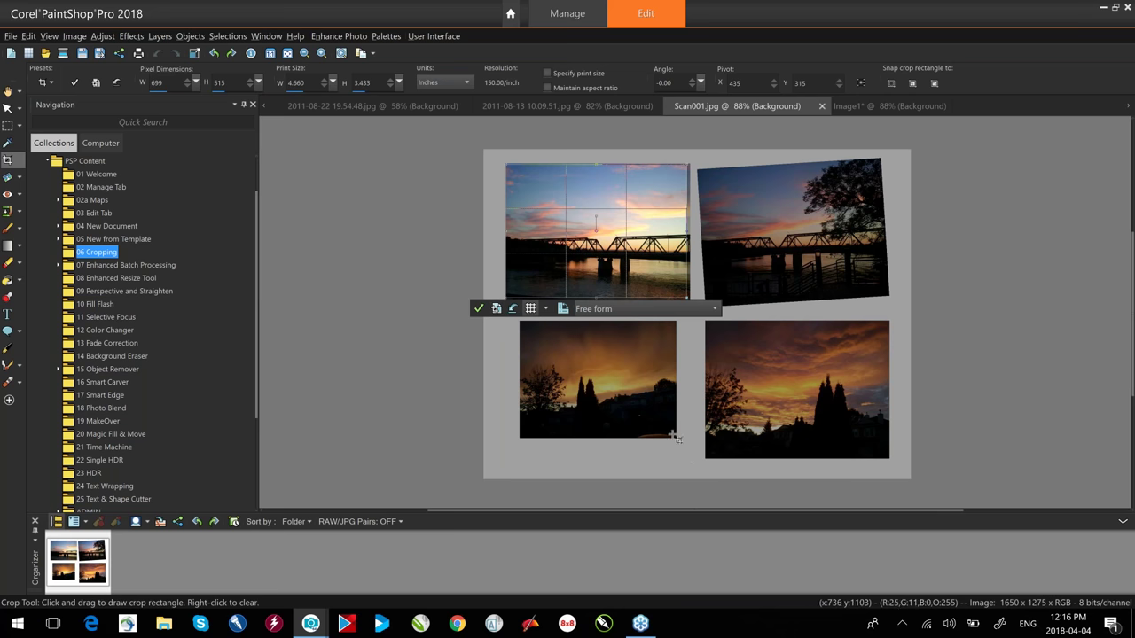
drag(674, 436, 522, 323)
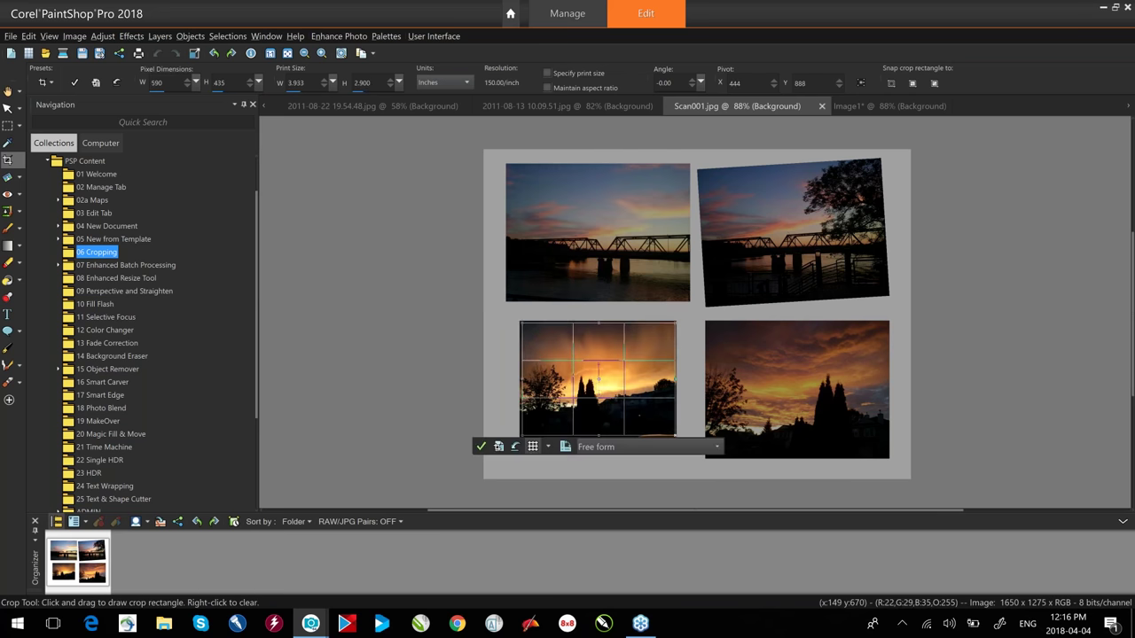
click(498, 446)
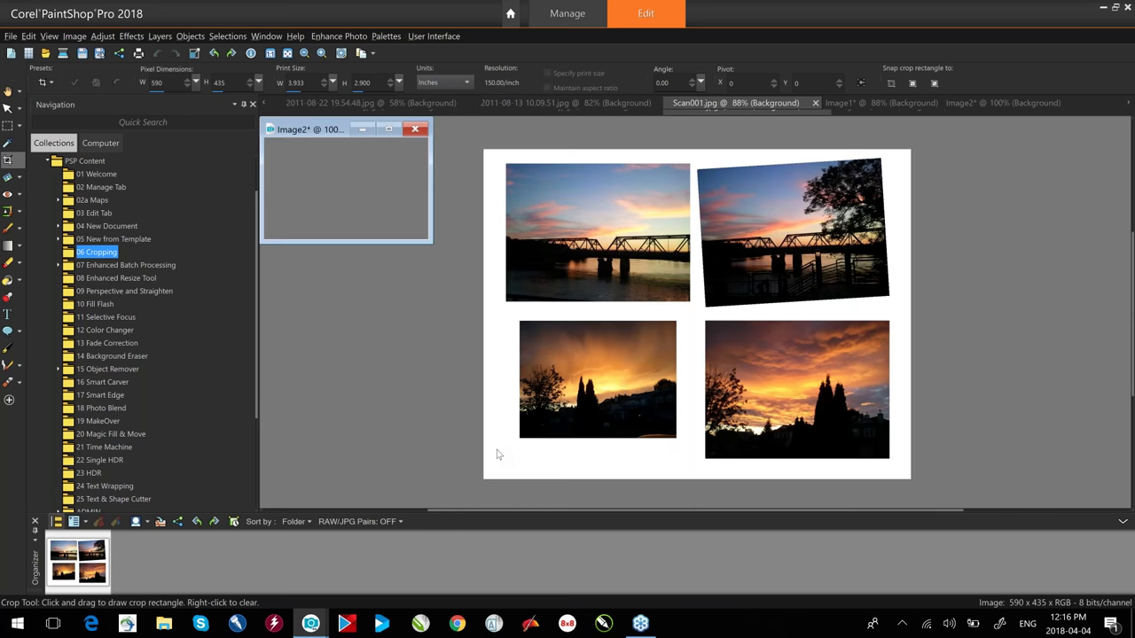
Return to Scan001.jpg and crop the lower-right sunset photo, about 694 x 522 pixels, as a new image.
click(736, 106)
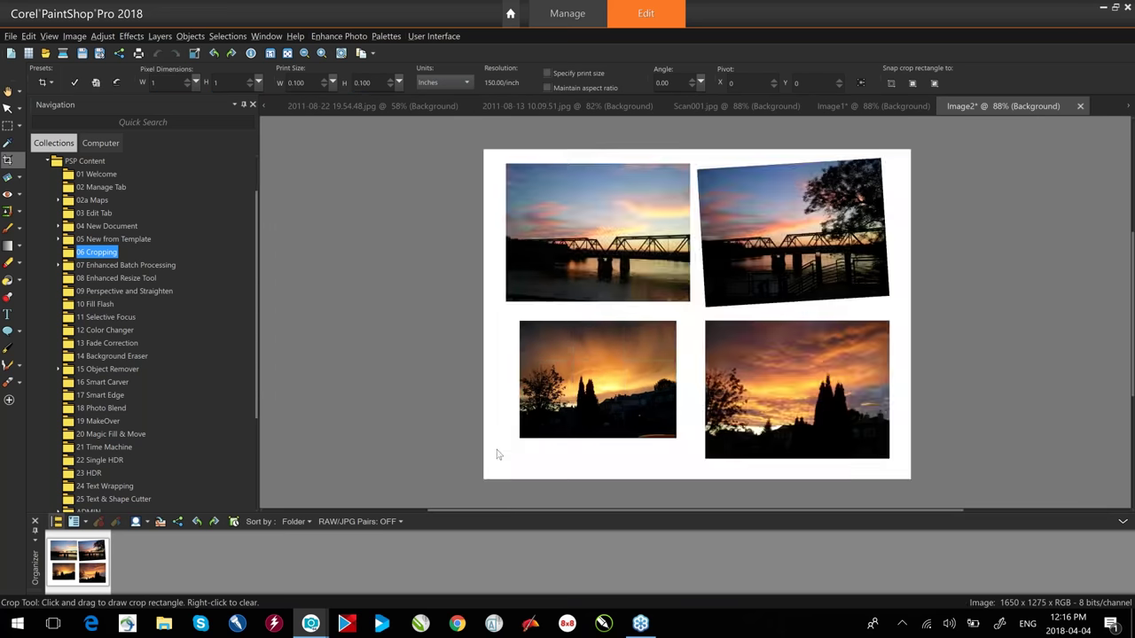
drag(706, 322, 890, 462)
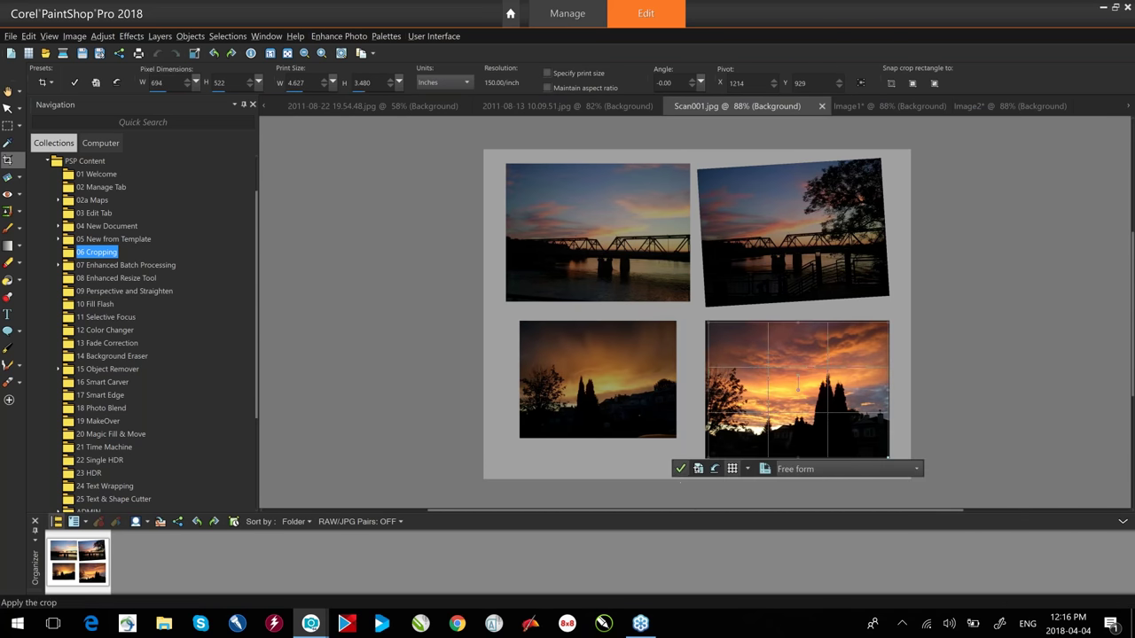
click(697, 468)
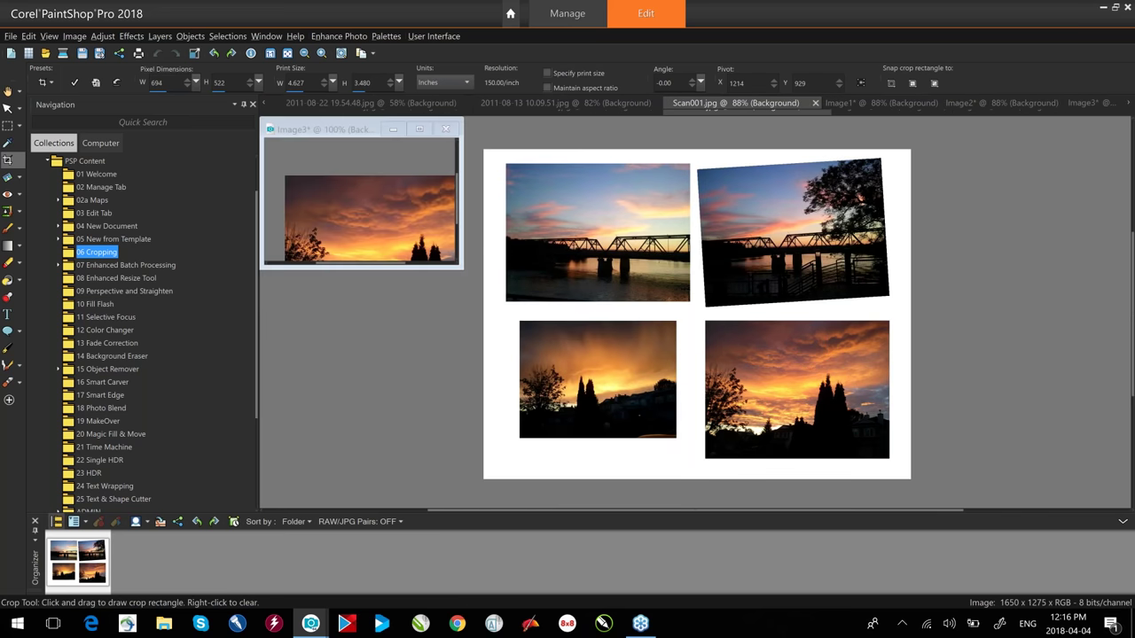
Crop Scan001.jpg itself to the tilted upper-right bridge photo with some white margin, about 821 x 640 pixels.
click(548, 105)
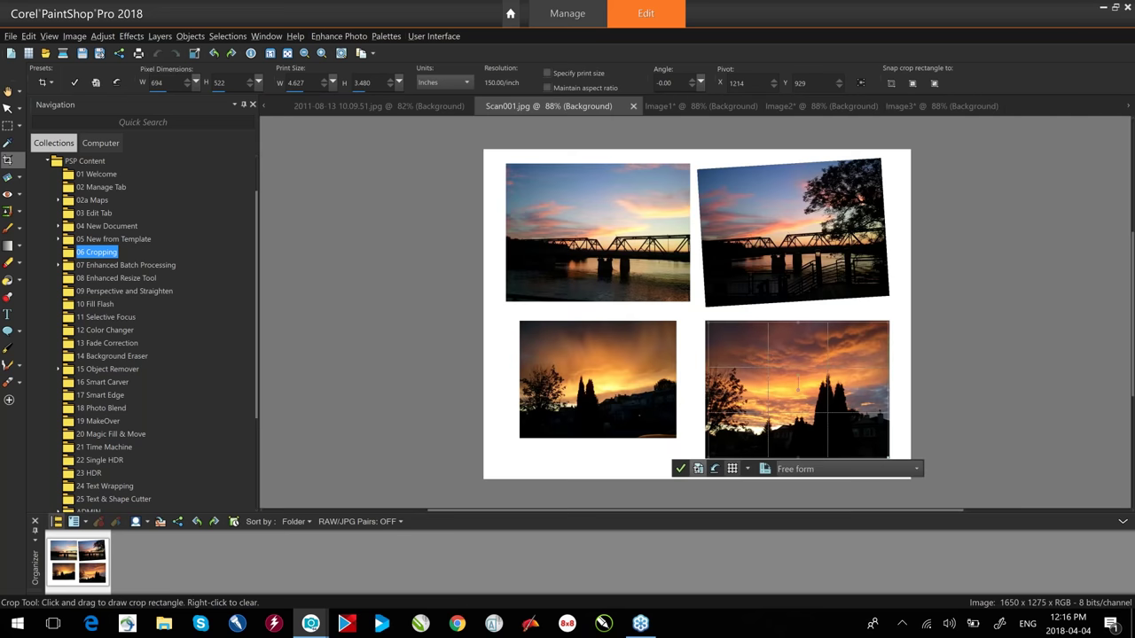
drag(693, 151, 904, 315)
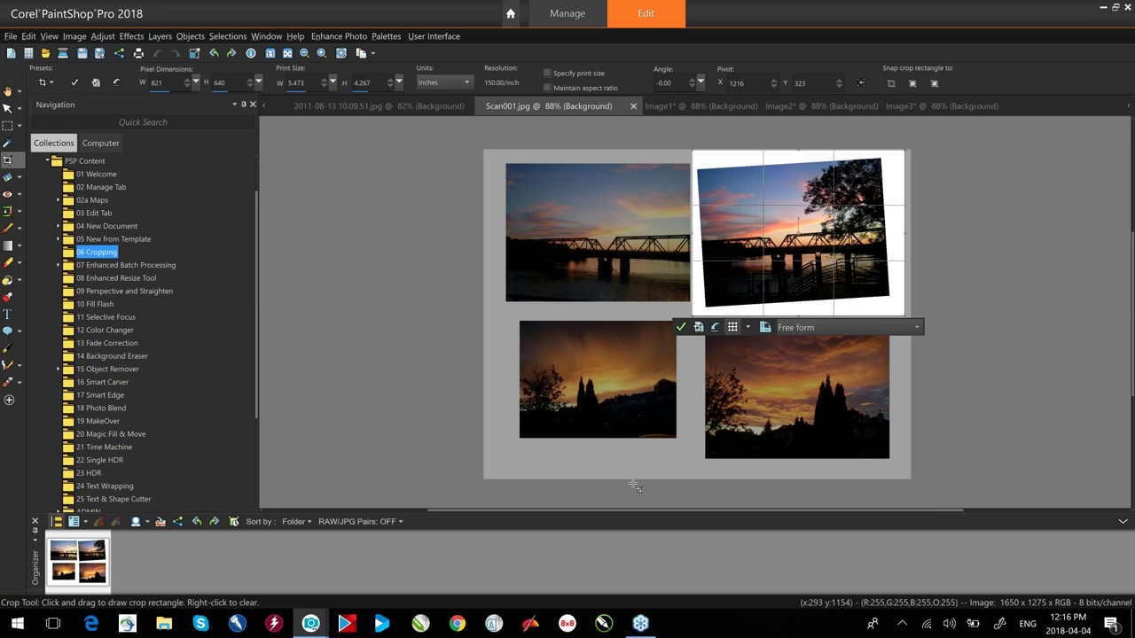
click(681, 327)
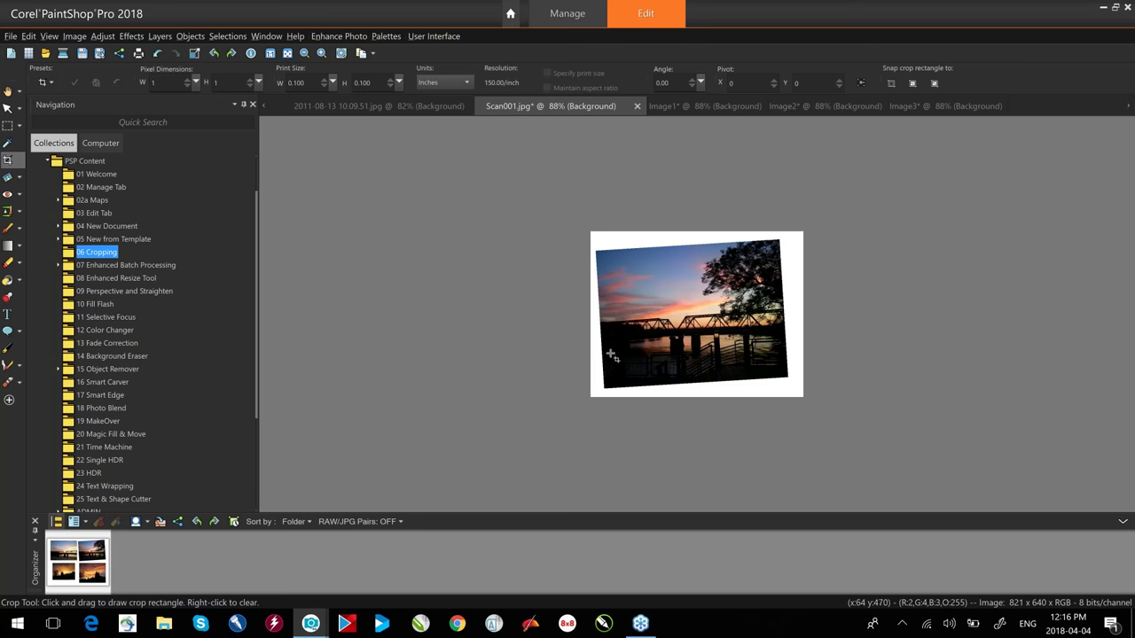
Straighten the tilted photo by aligning the Straighten line with the bridge at an angle of about 355.92, with image cropping enabled.
click(21, 180)
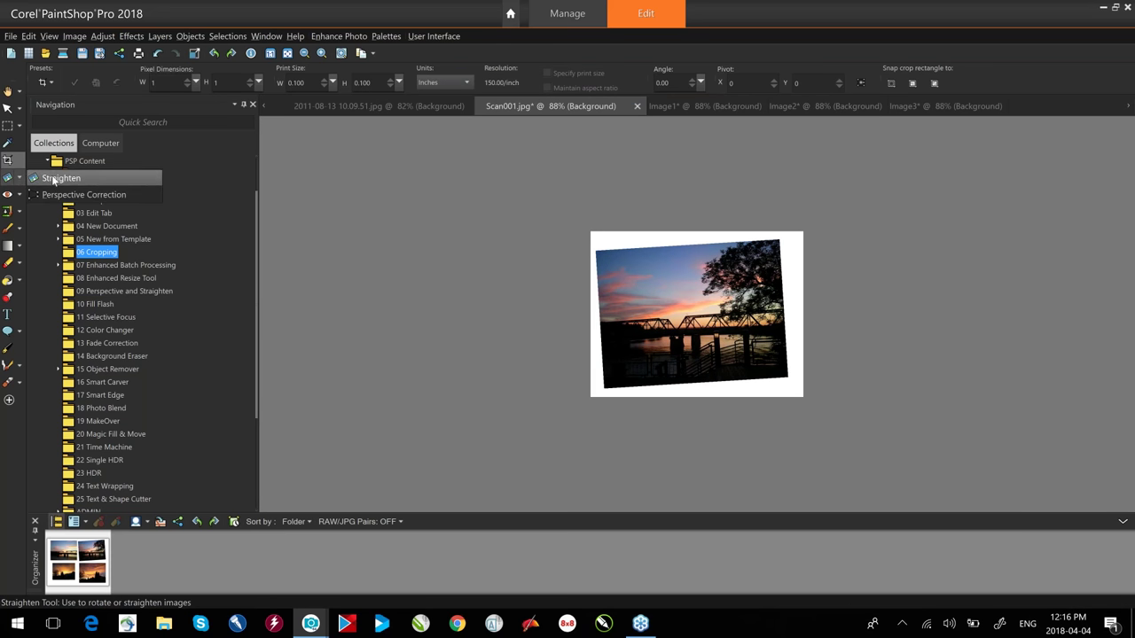
click(55, 178)
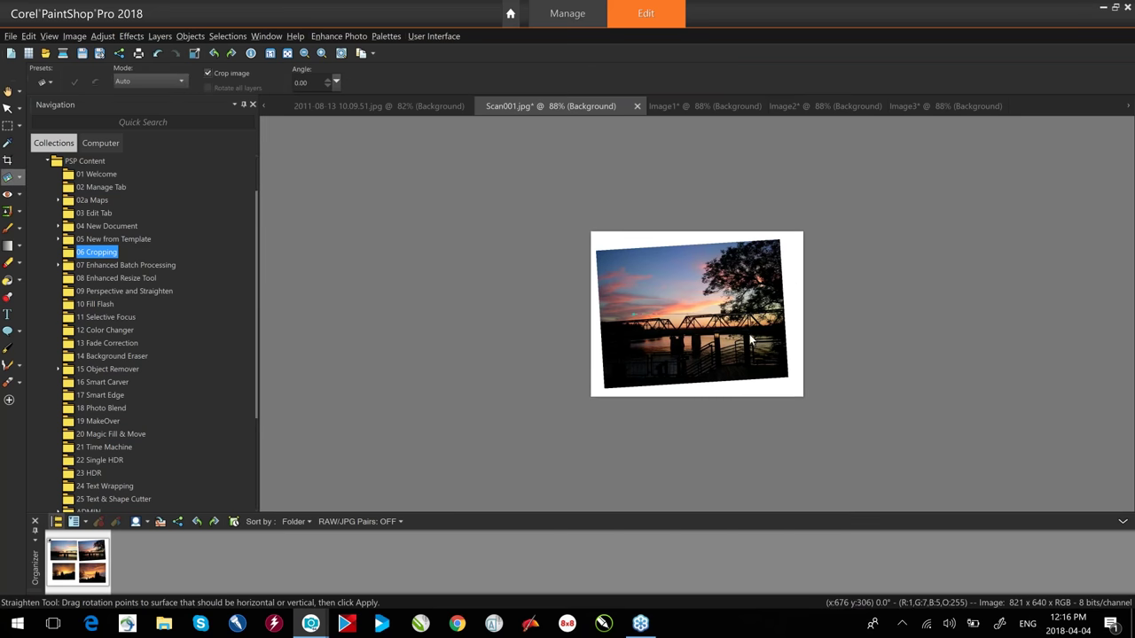
scroll(739, 325, up, 3)
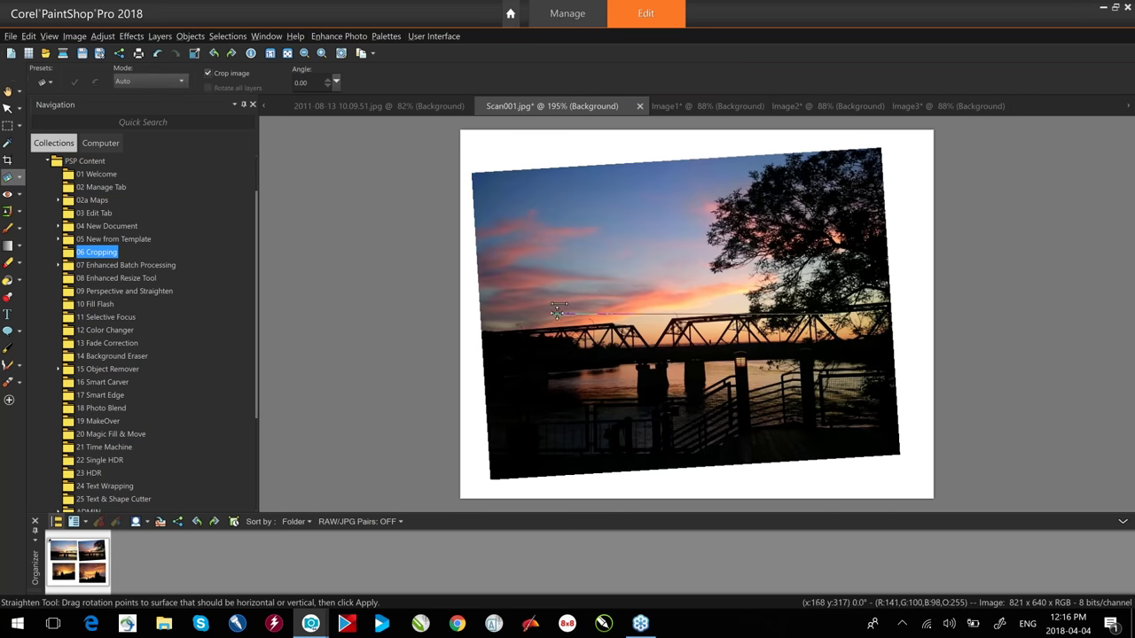
drag(559, 310, 479, 331)
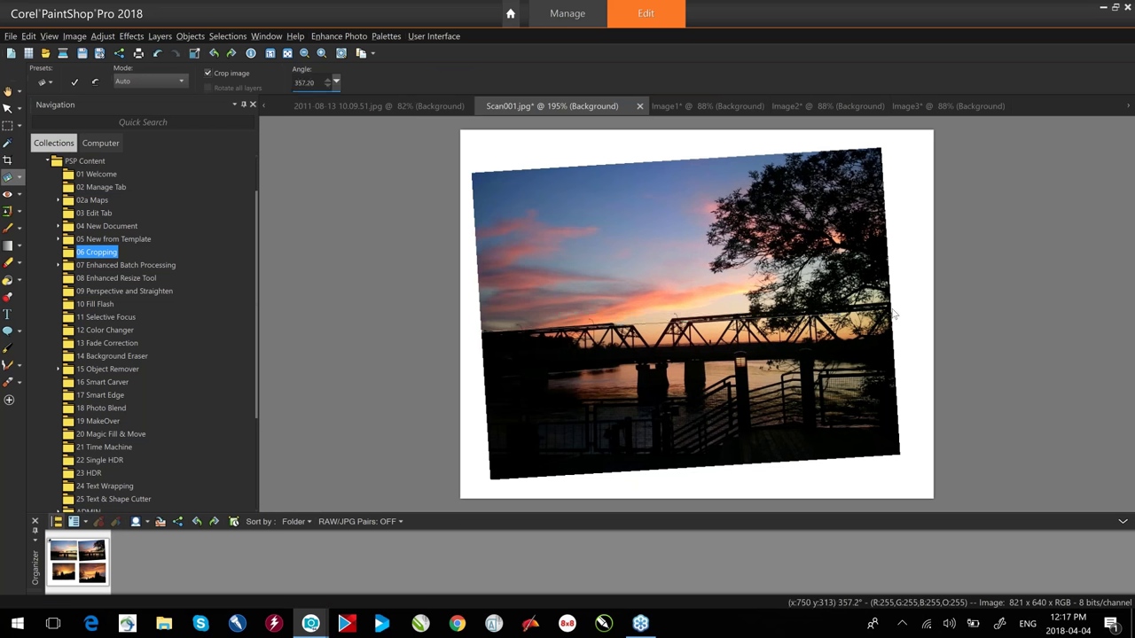
drag(882, 331, 891, 302)
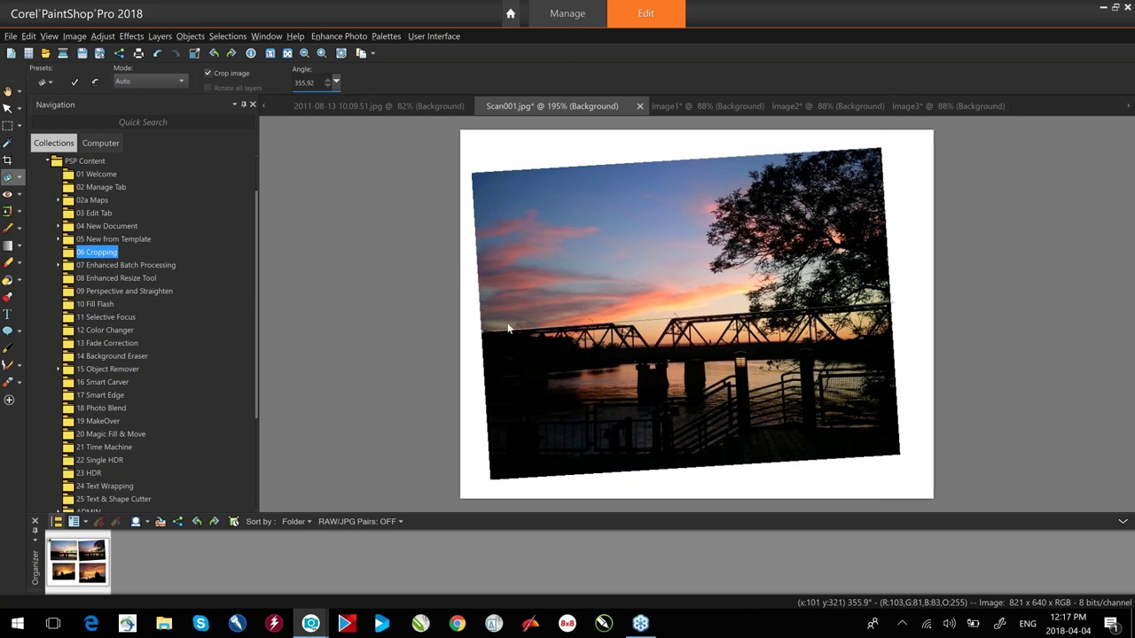
click(74, 83)
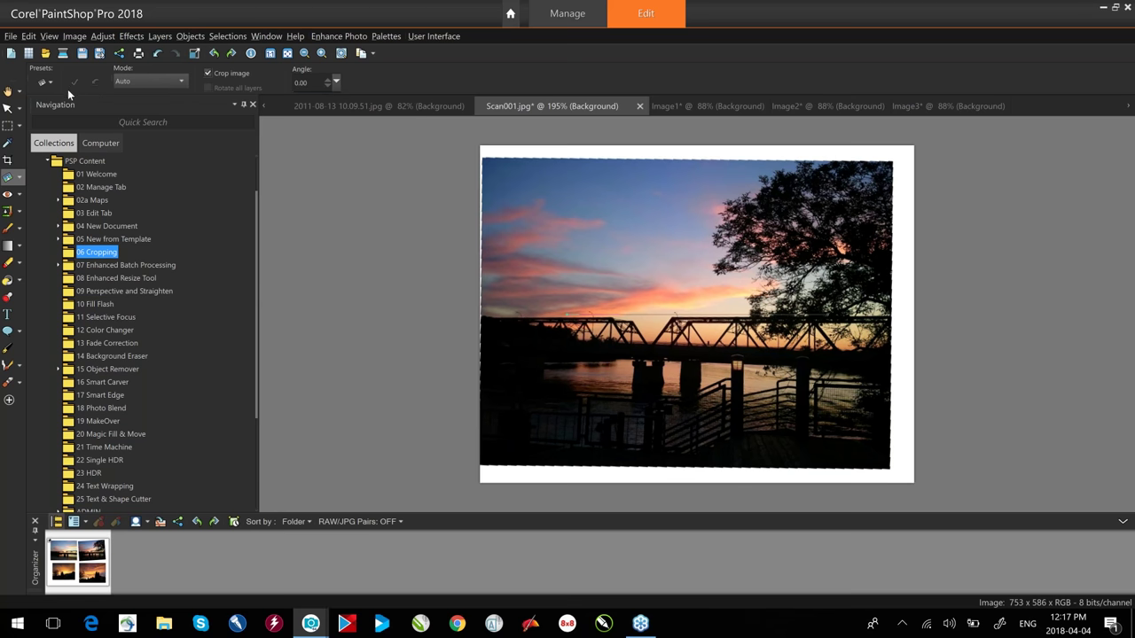
Crop the straightened bridge photo to remove the white borders, leaving about 679 x 524 pixels.
click(11, 162)
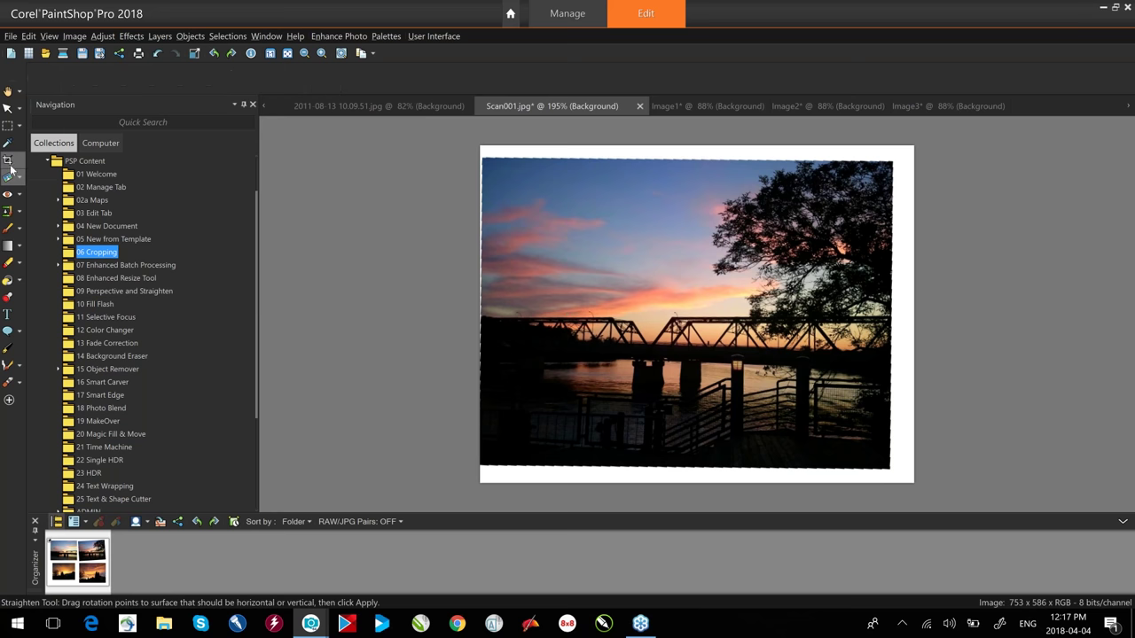
drag(485, 161, 877, 464)
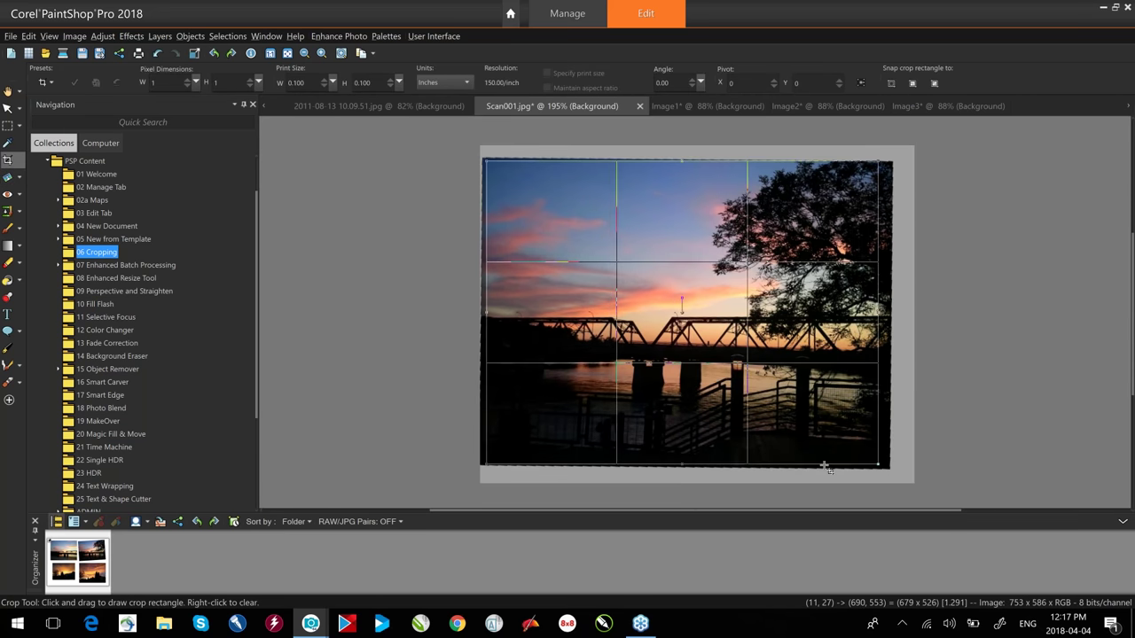
click(75, 81)
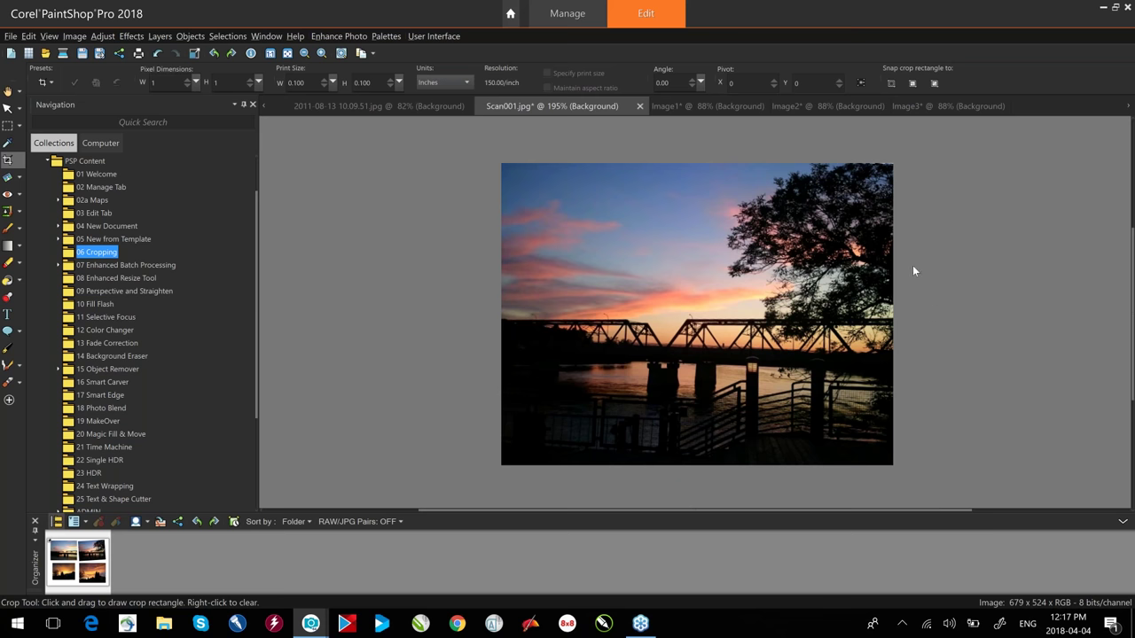
Open the leaning tower photo from the 09 Perspective and Straighten folder.
click(105, 292)
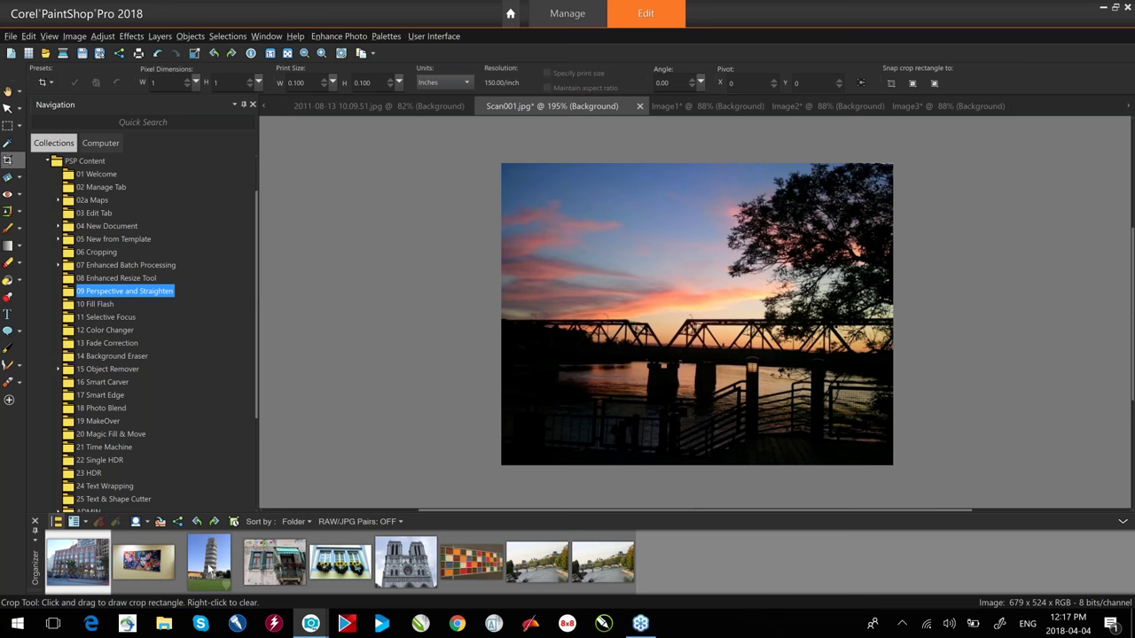
double_click(222, 560)
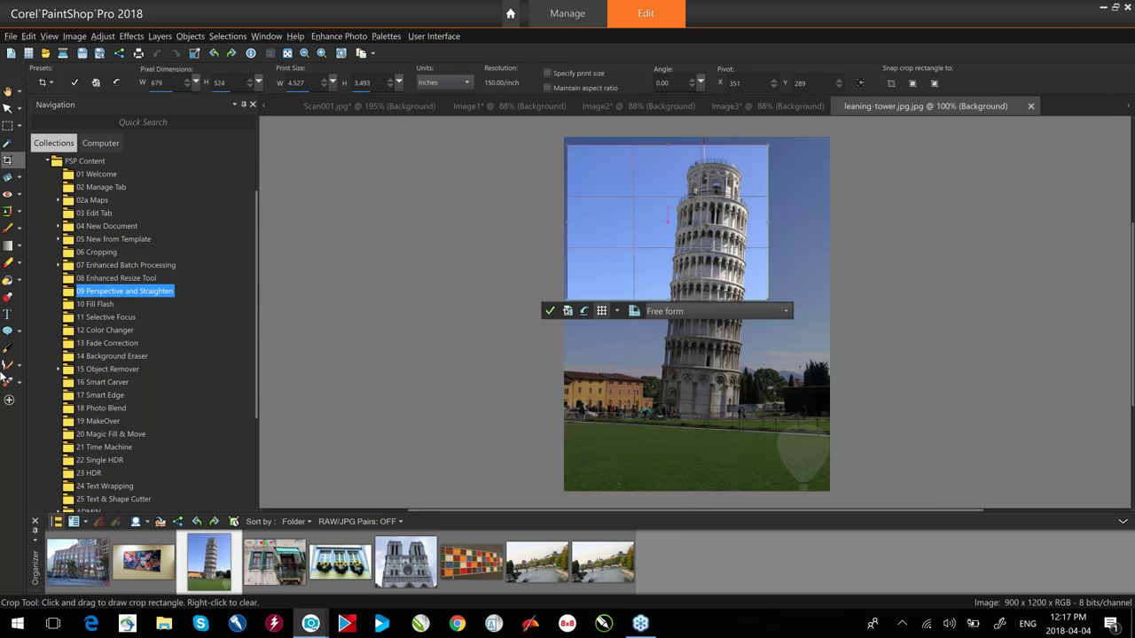
Straighten the leaning tower photo by aligning the Straighten line with the tower's left edge at an angle of about 274.62, with image cropping enabled.
click(7, 179)
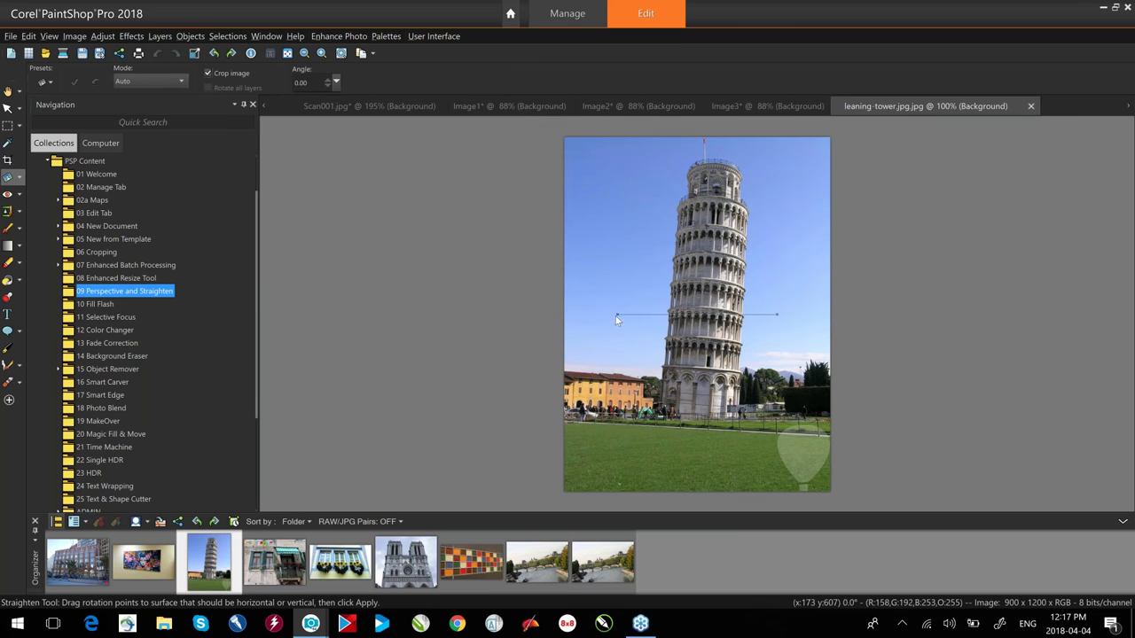
drag(617, 314, 684, 202)
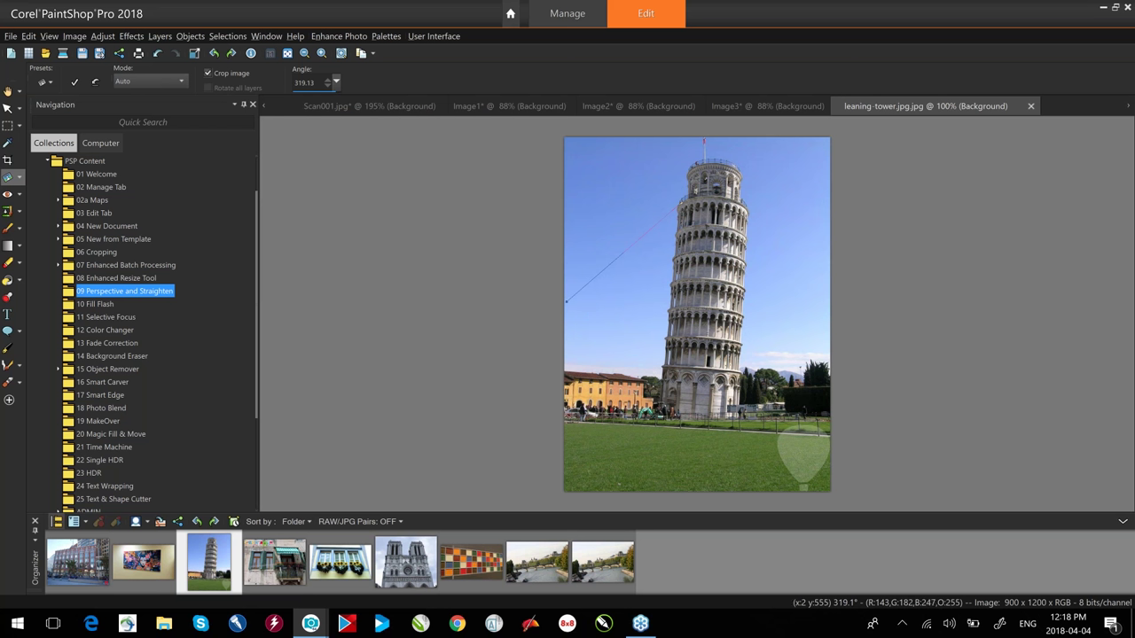
drag(568, 307, 662, 411)
drag(681, 201, 678, 203)
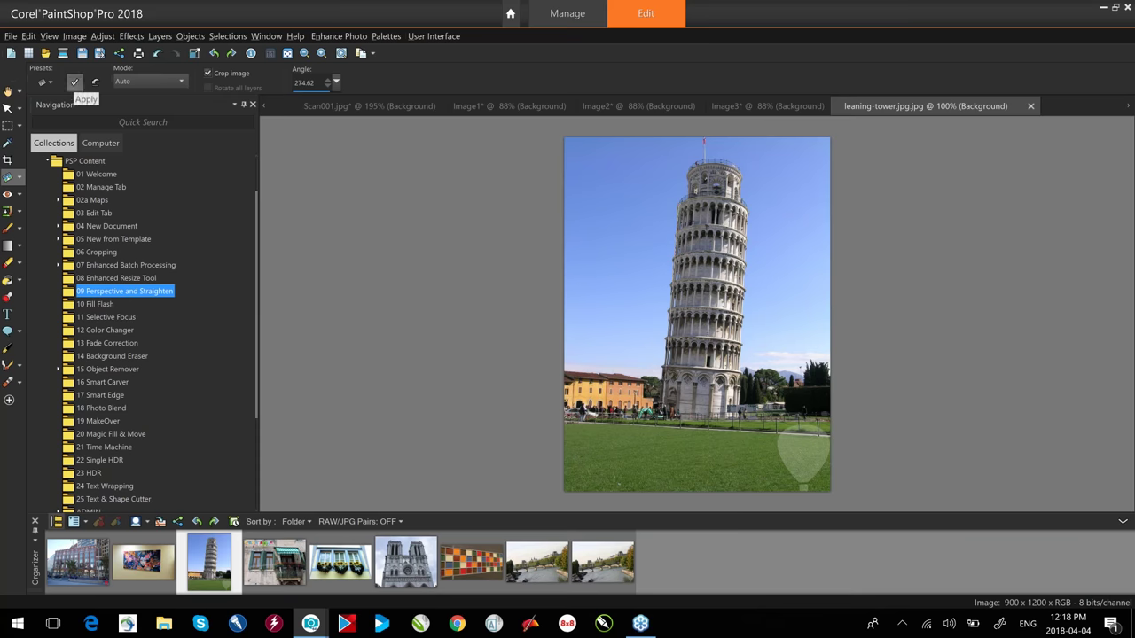
click(74, 82)
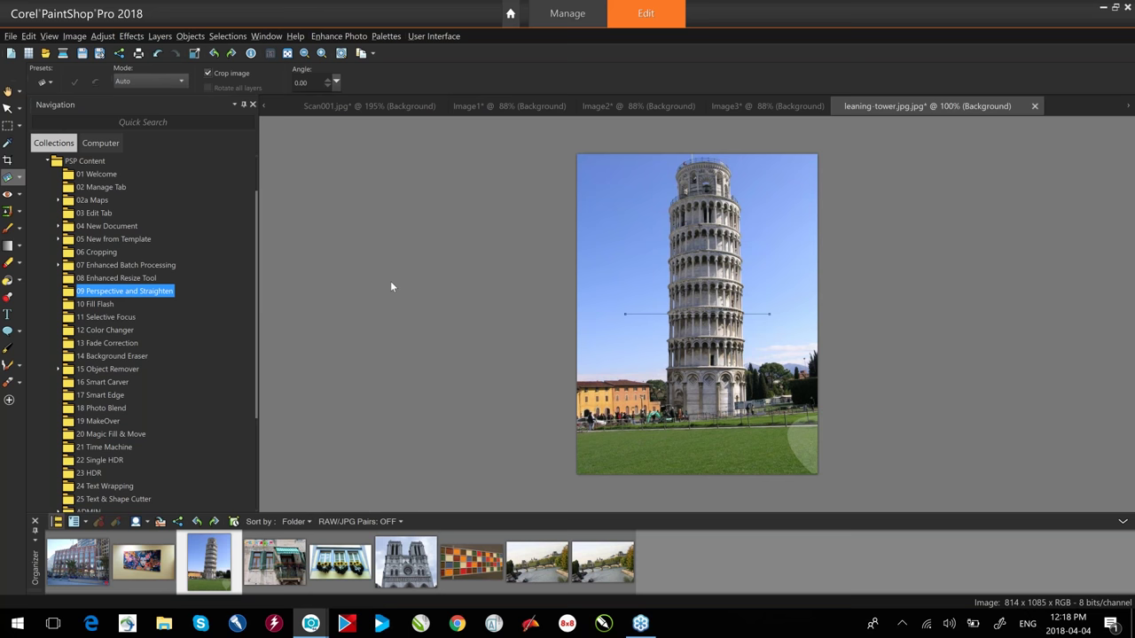
Open Straighten Before.jpg and straighten it along the bridge at an angle of about 351.84, with image cropping enabled.
click(532, 565)
double_click(532, 566)
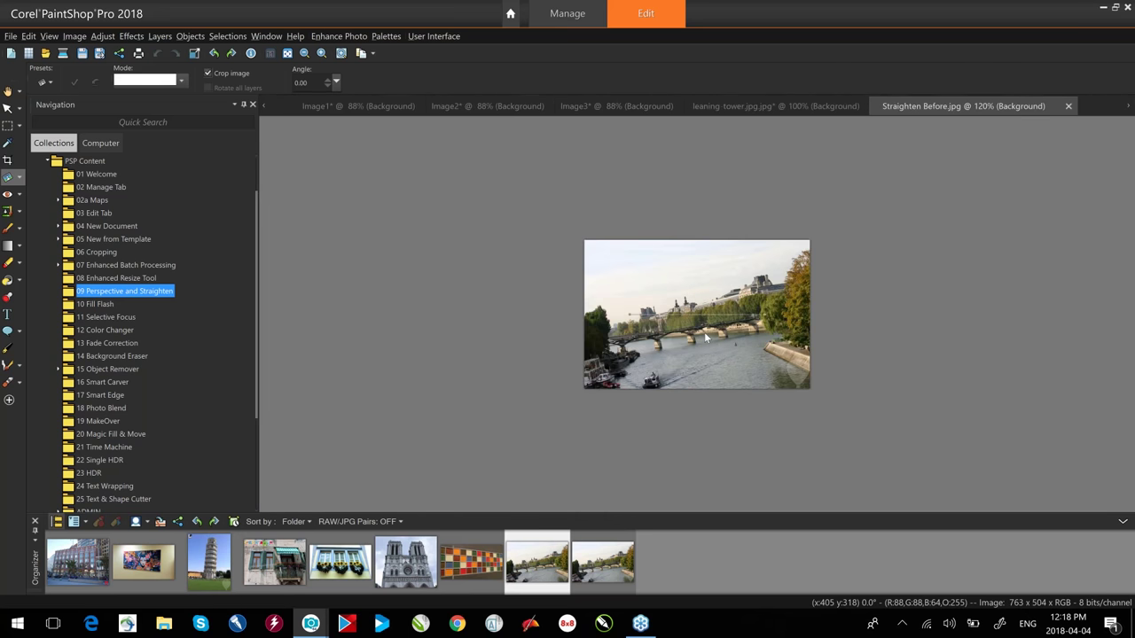
scroll(681, 397, up, 2)
drag(560, 314, 514, 361)
drag(828, 312, 825, 314)
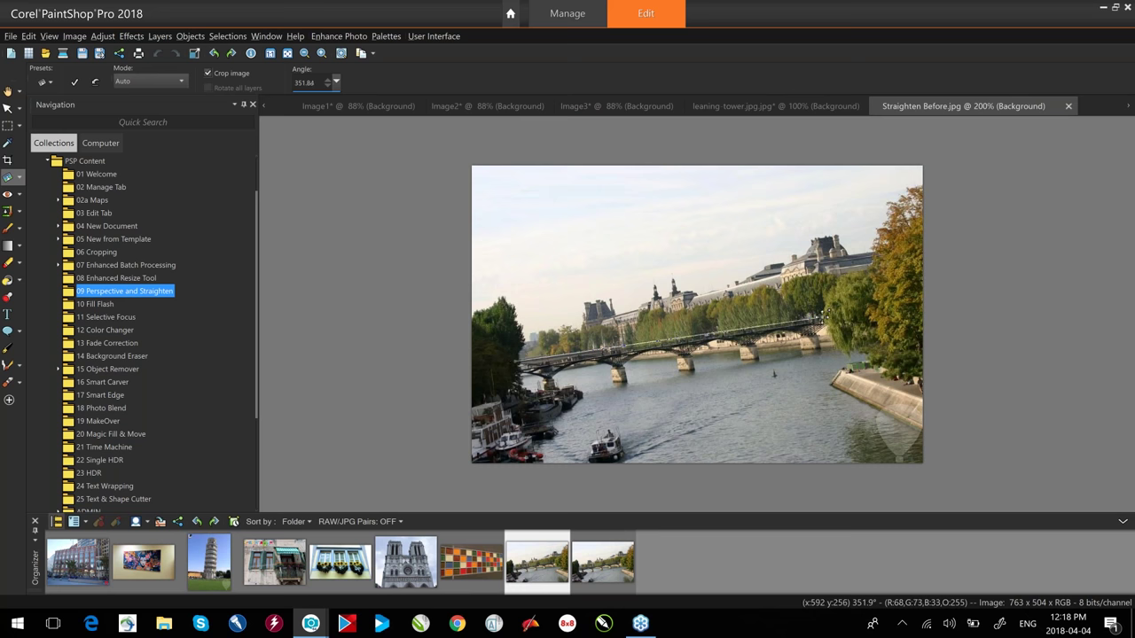
click(74, 83)
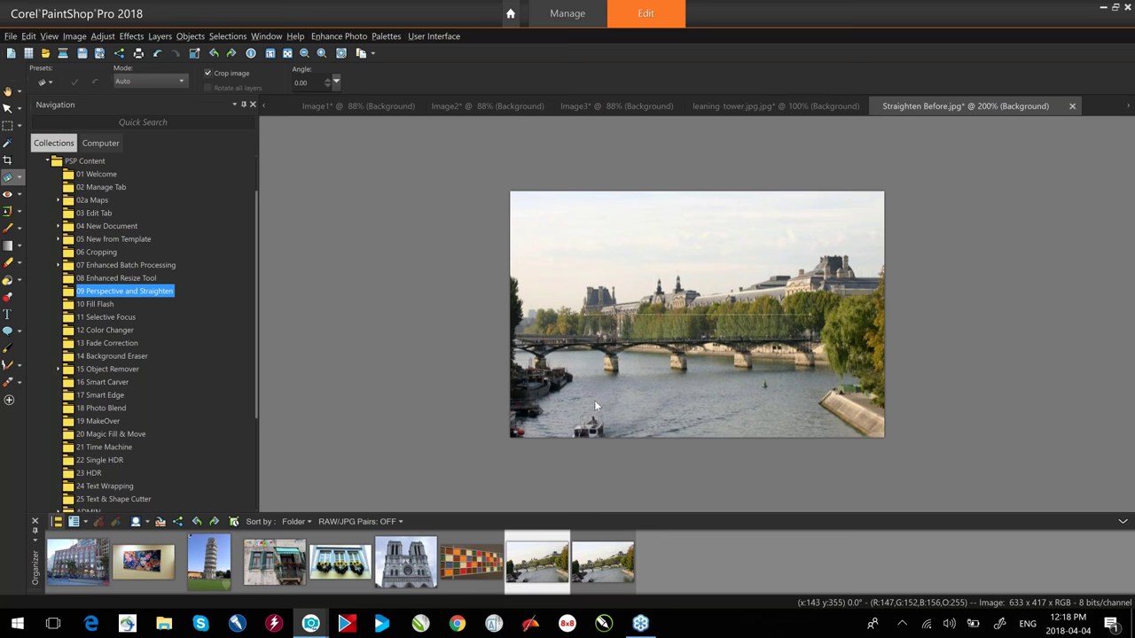
Switch to the Perspective Correction tool and open Perspective 2.jpg, the photo of the three sunflower windows.
click(20, 176)
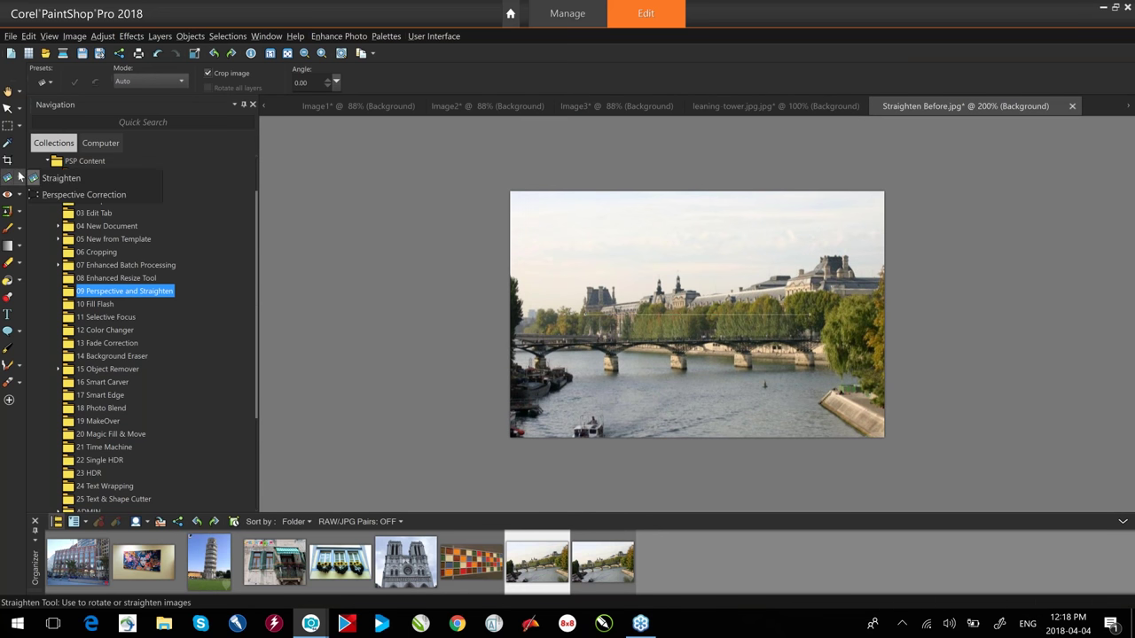
click(60, 196)
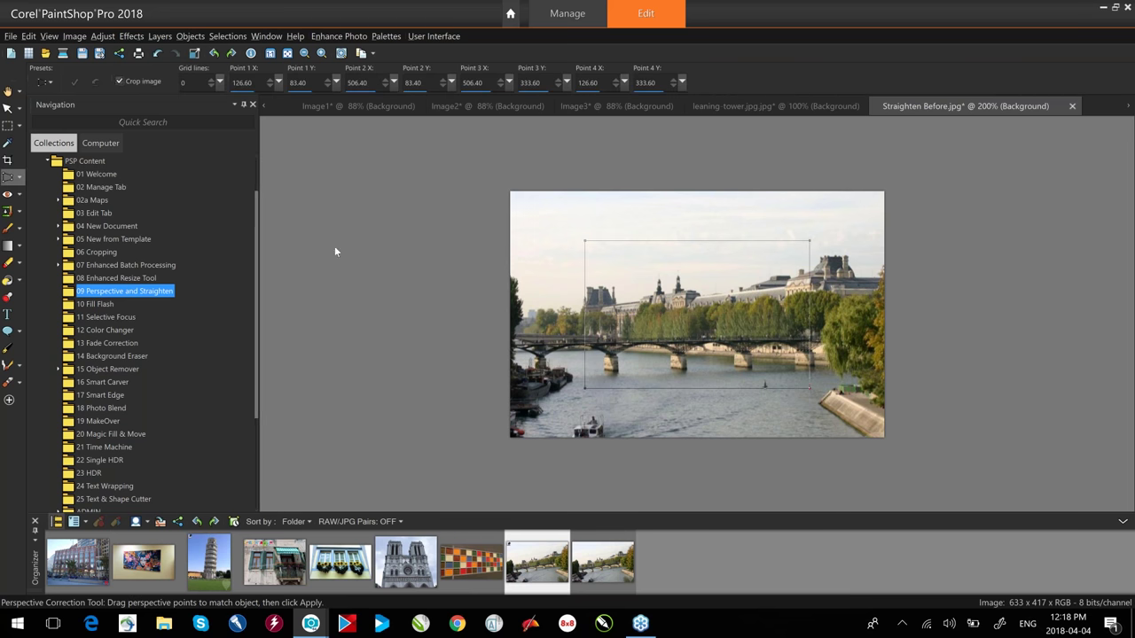
double_click(340, 563)
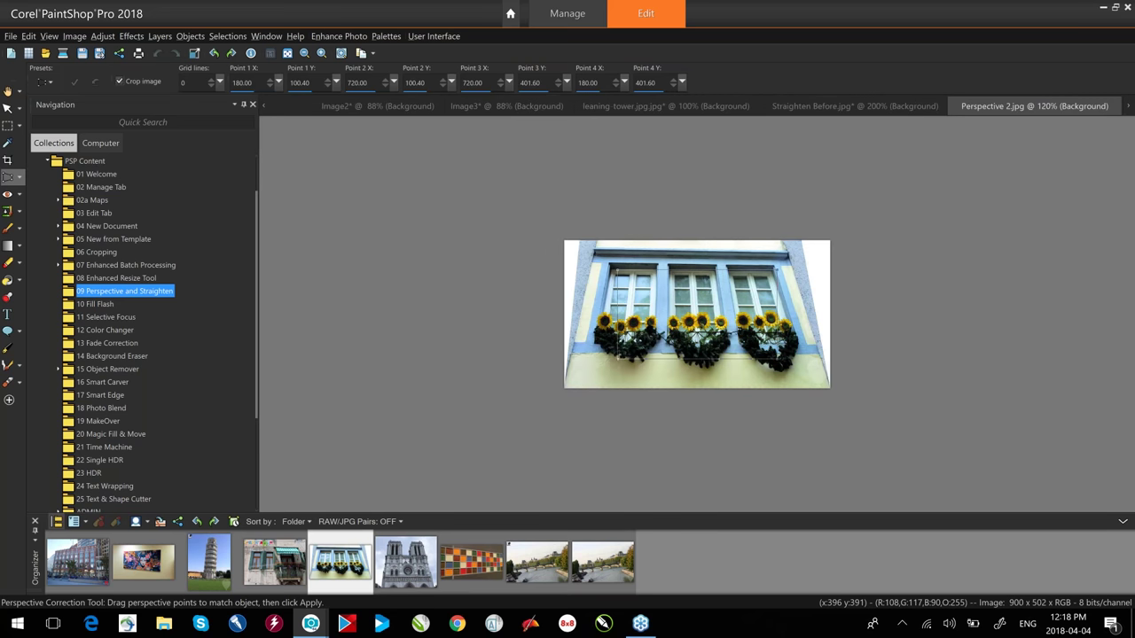
scroll(680, 359, up, 2)
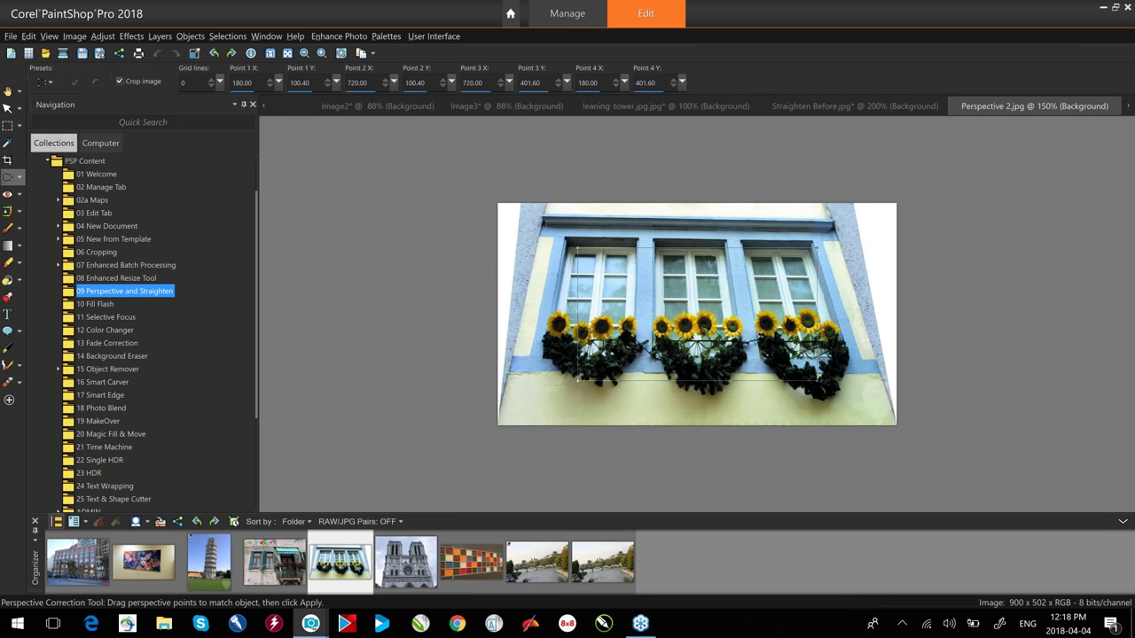
Correct the perspective by matching the points to the blue window frame, about (101, 53), (761, 58), (861, 384) and (29, 380), with image cropping enabled.
drag(573, 240, 543, 227)
drag(817, 248, 836, 227)
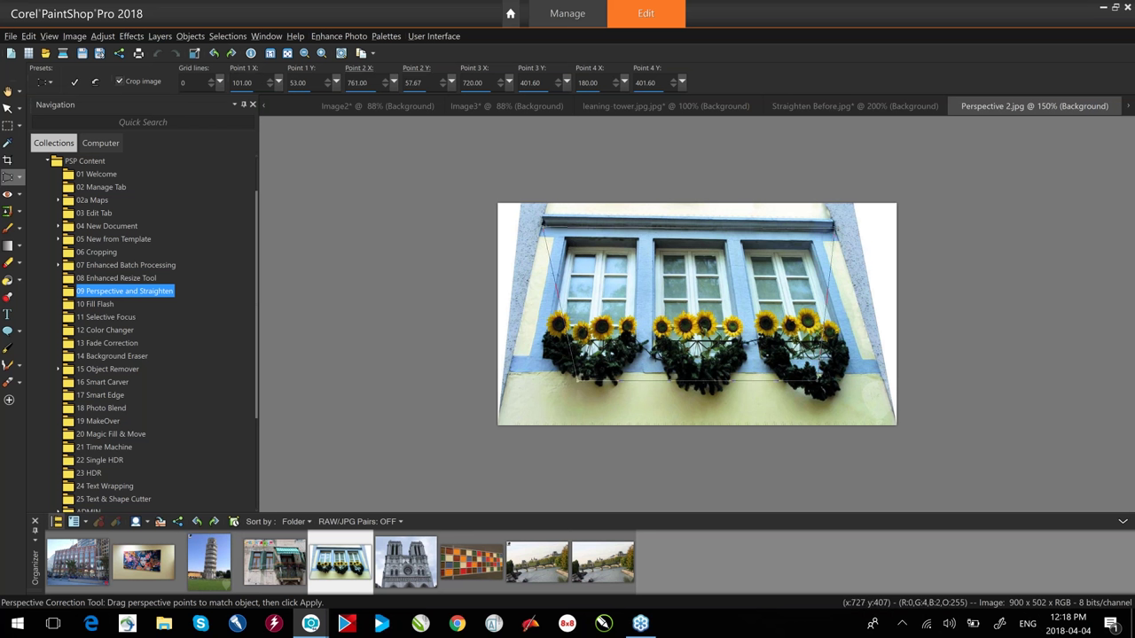
drag(817, 376, 878, 374)
drag(570, 382, 509, 371)
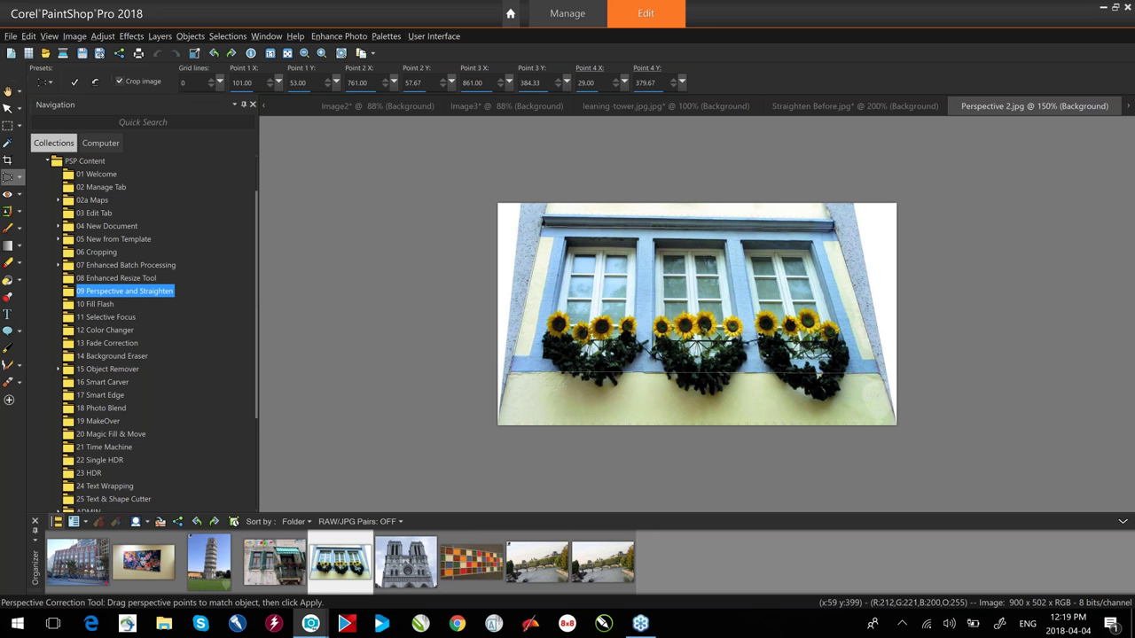
click(75, 83)
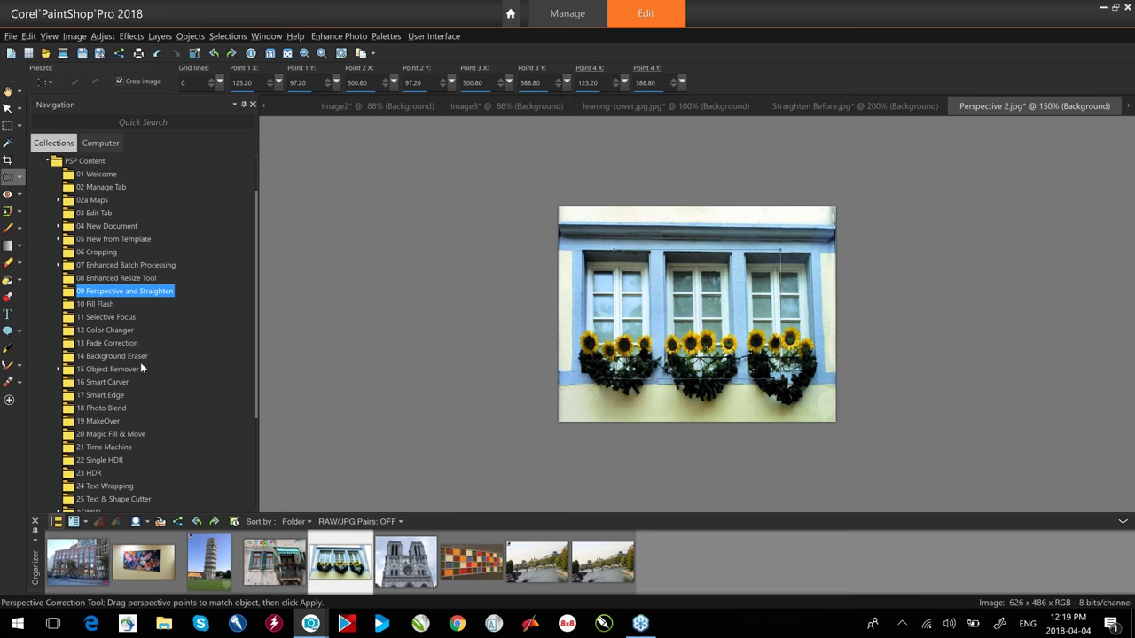
Open 20170314_102743.jpg and correct its perspective by matching the four points to the painting's corners, with image cropping enabled.
click(144, 556)
double_click(145, 556)
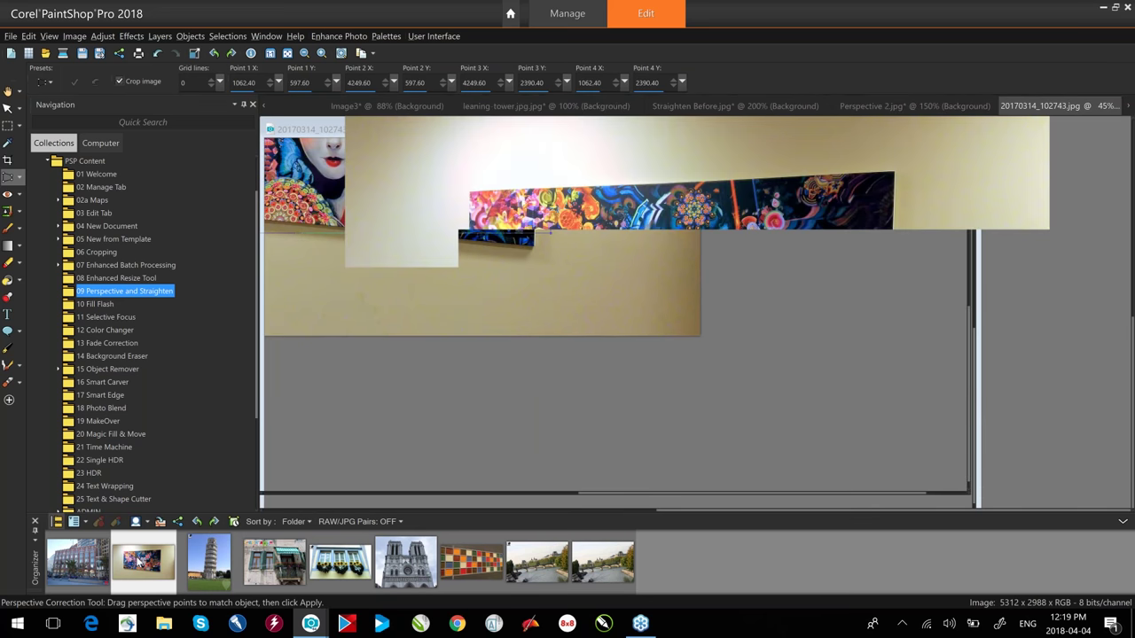
drag(489, 200, 464, 185)
drag(910, 193, 896, 166)
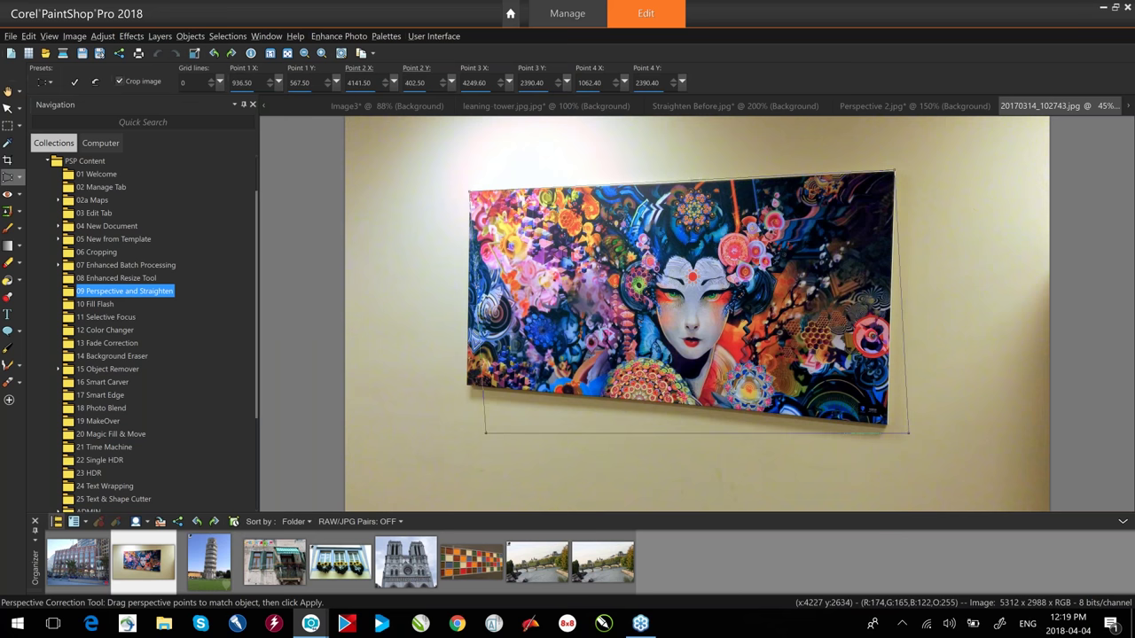
drag(910, 429, 886, 425)
drag(485, 432, 464, 386)
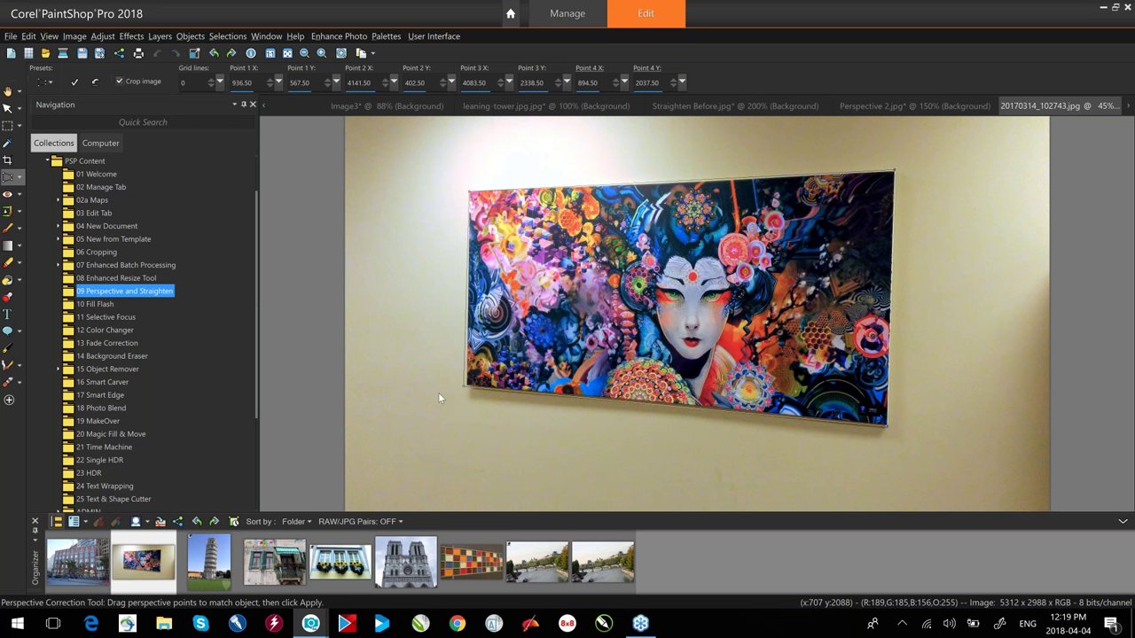
click(77, 83)
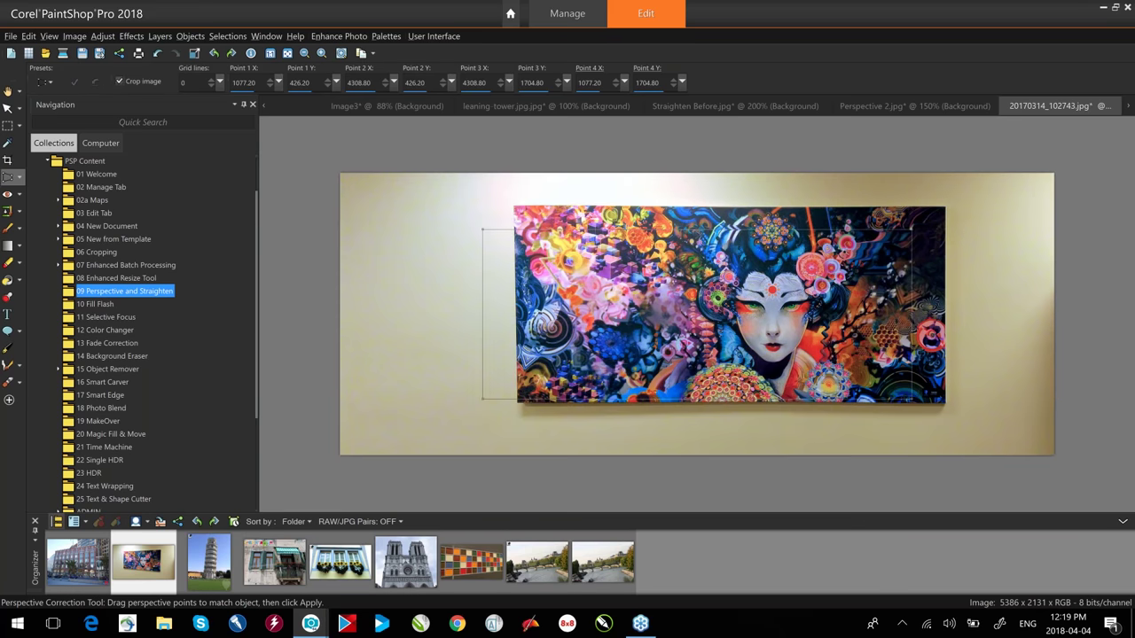
Open Watermark.png from the 07 Enhanced Batch Processing folder.
click(106, 264)
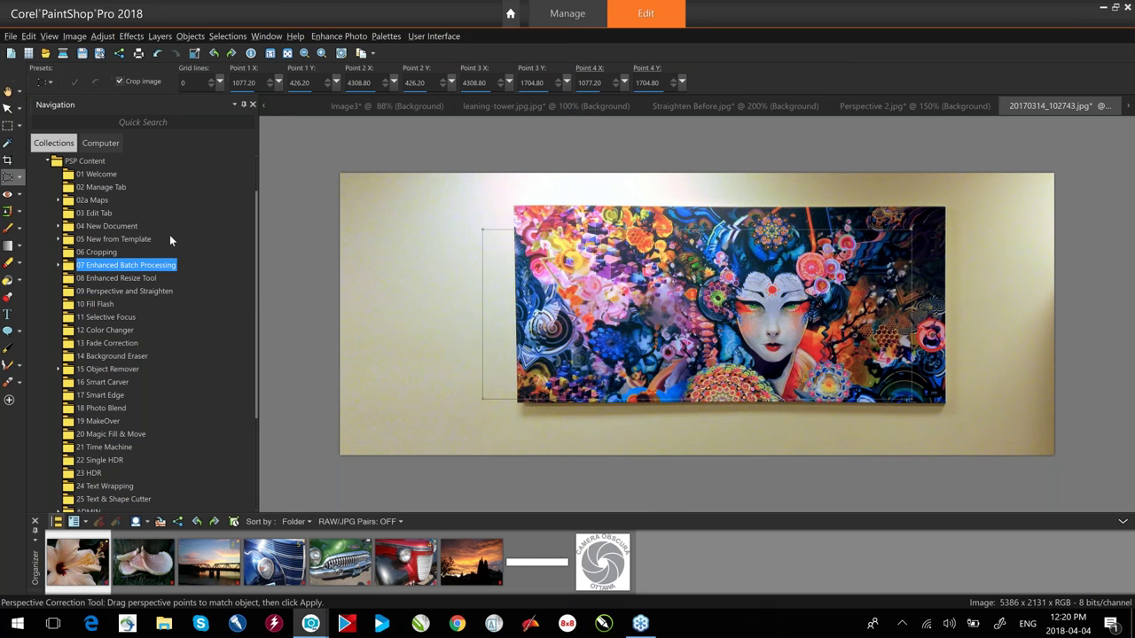
double_click(610, 574)
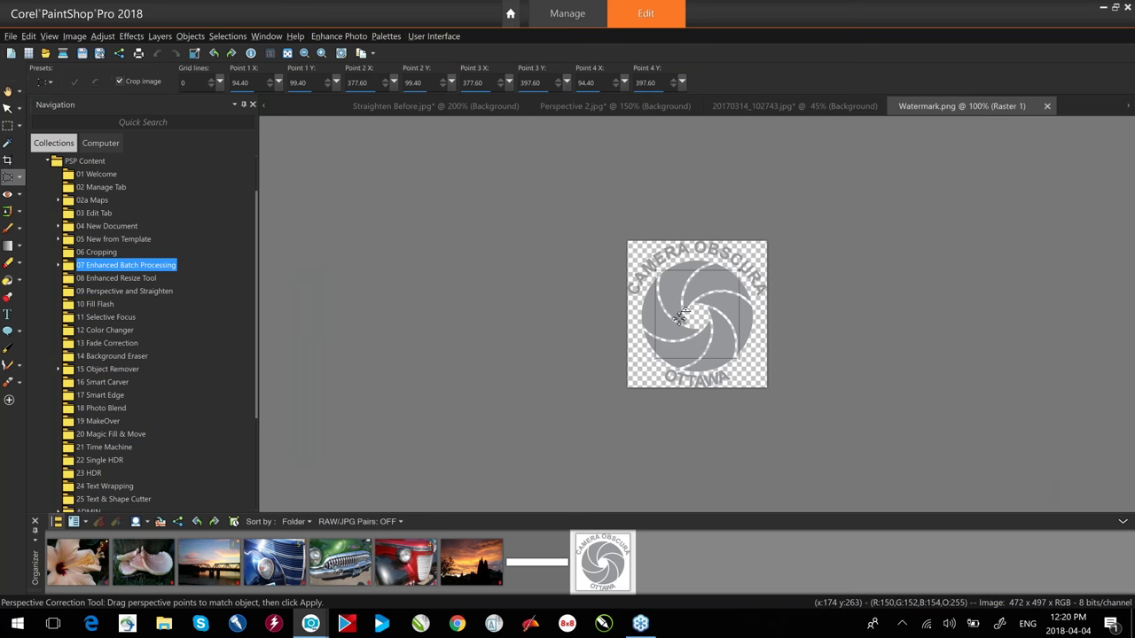
click(11, 36)
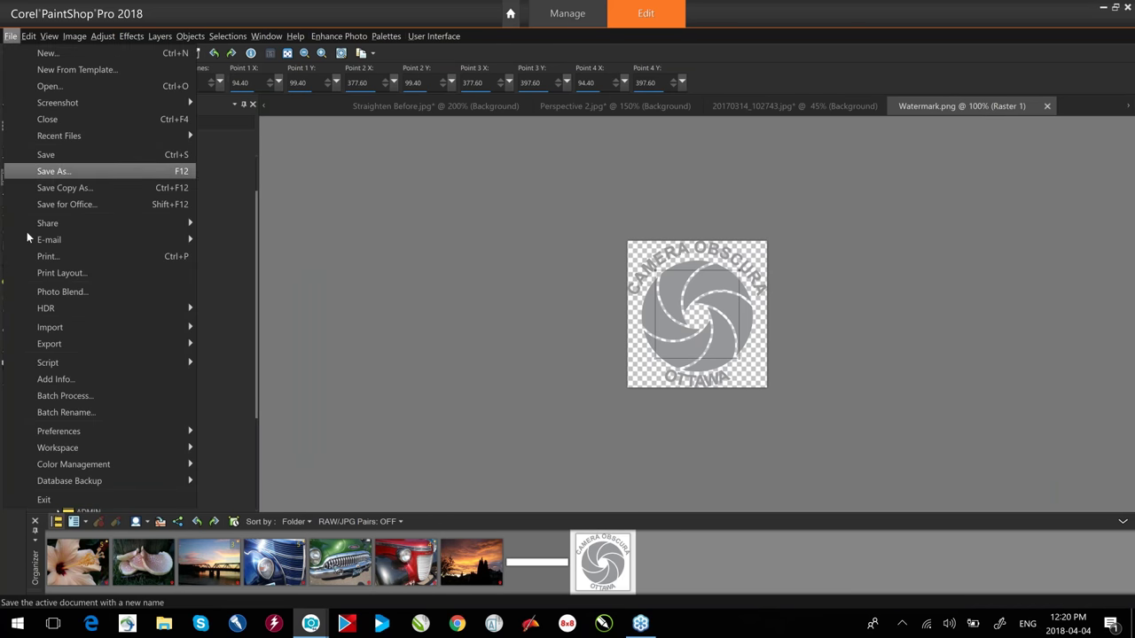
click(55, 396)
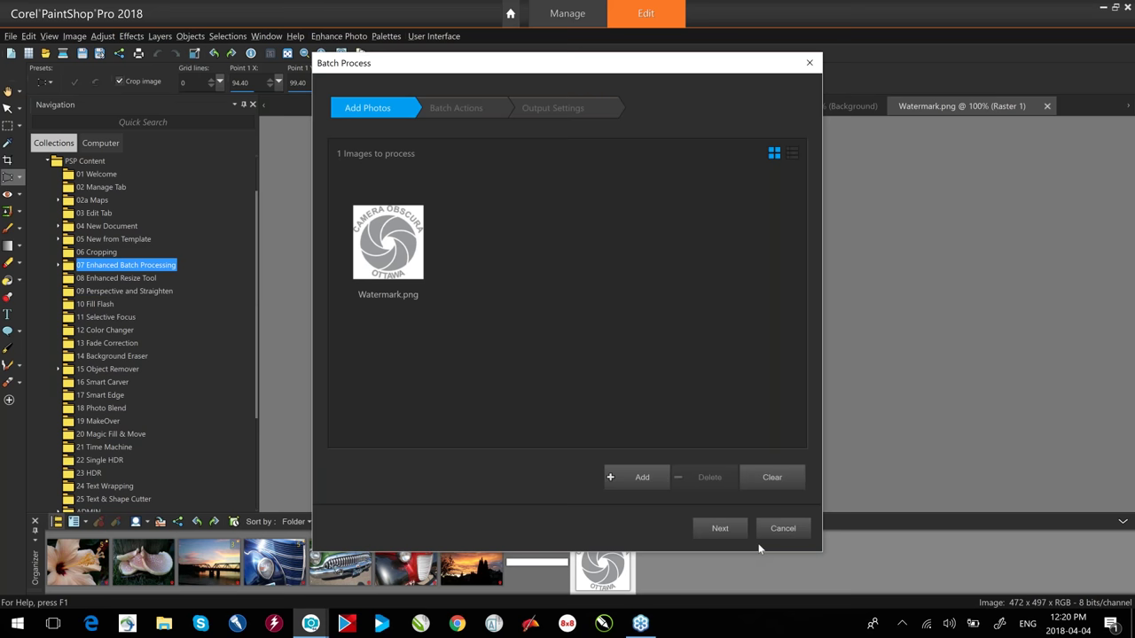
click(631, 477)
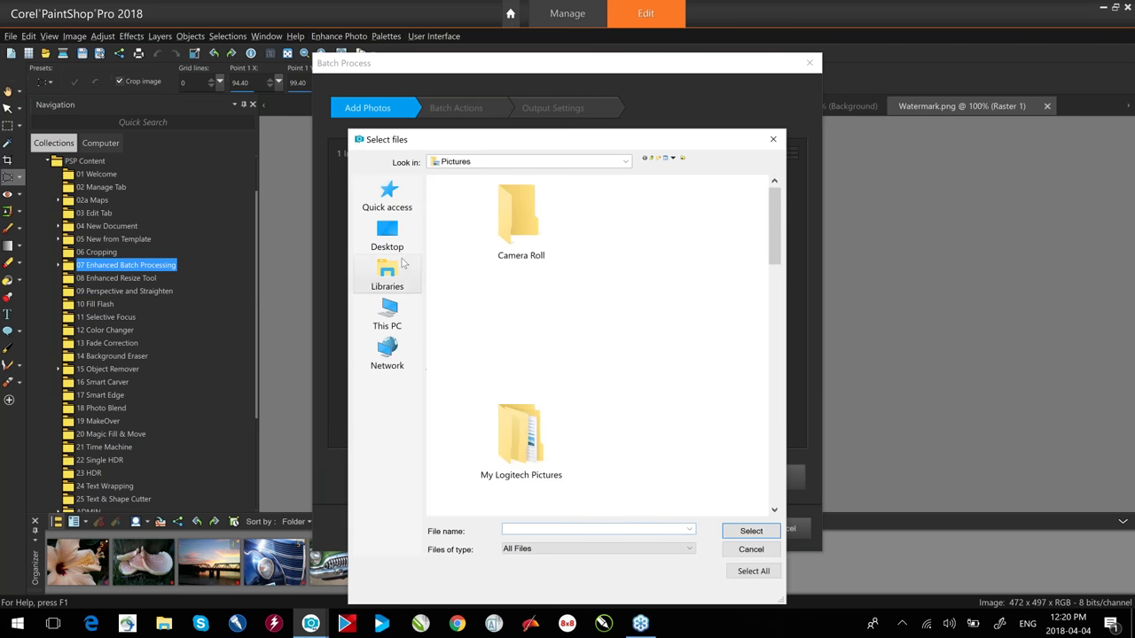
click(395, 232)
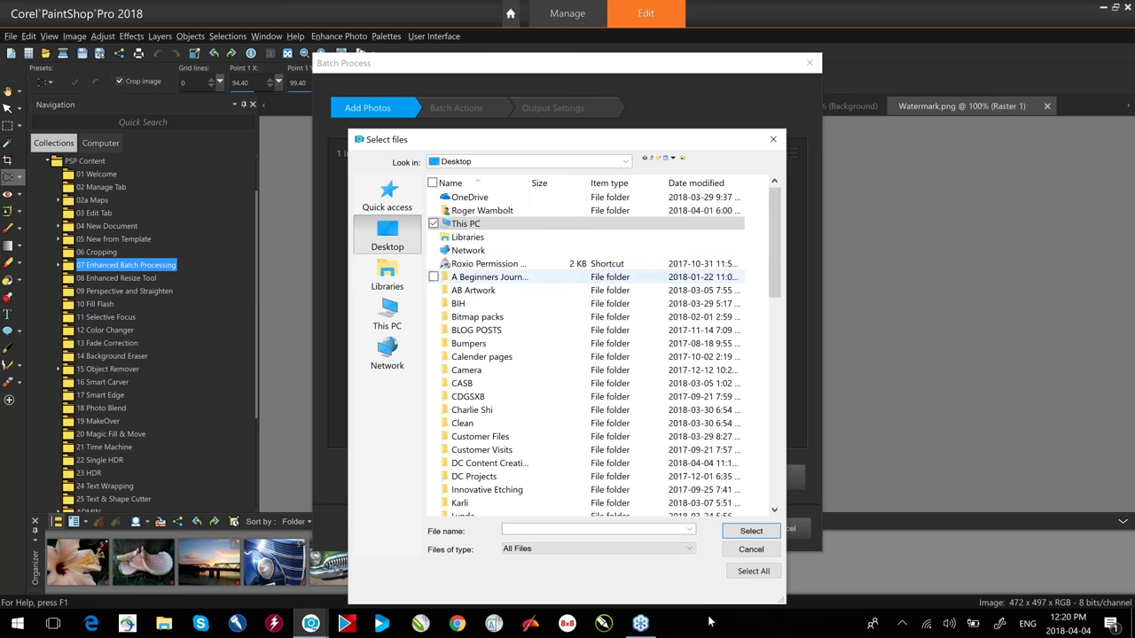
click(752, 549)
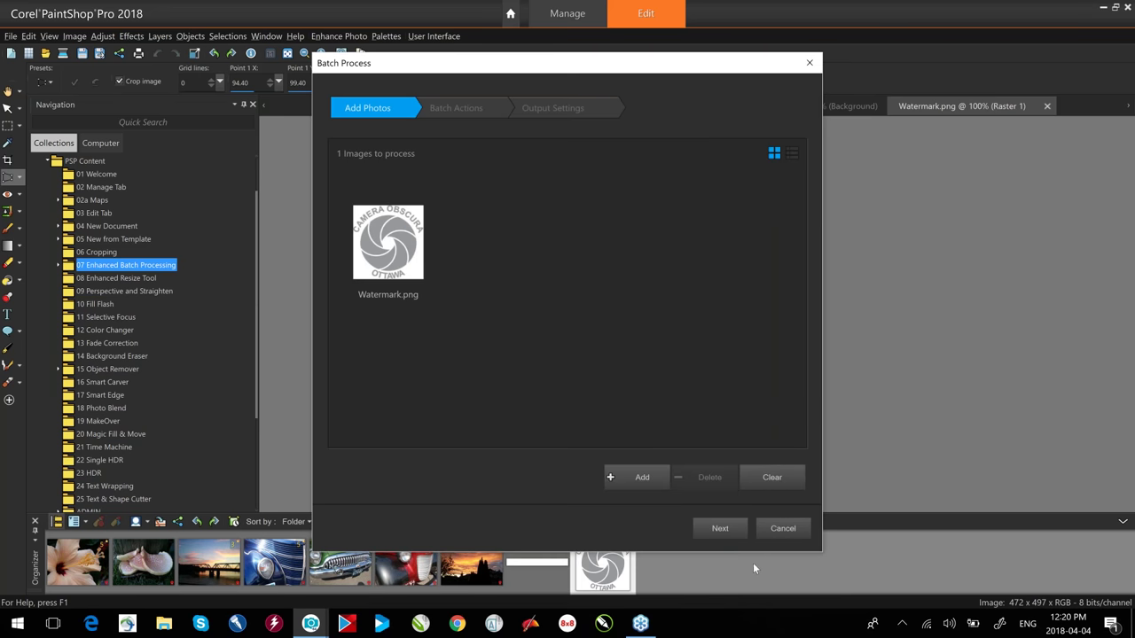
click(783, 530)
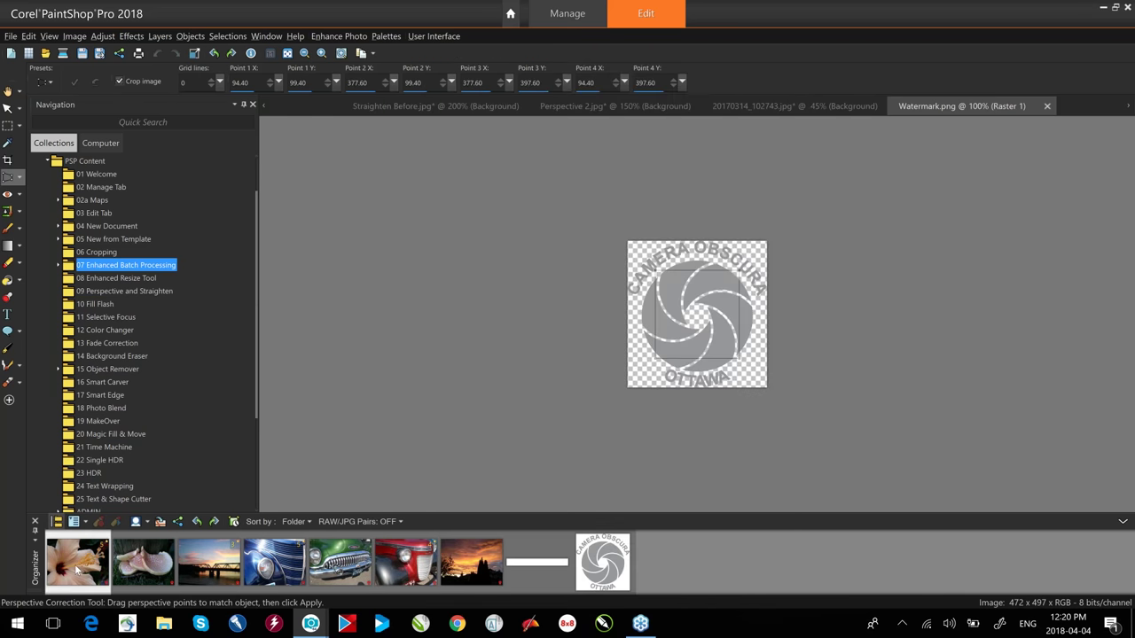
Start a Batch Process on the seven photos from the hibiscus flower through the sunset skyline, leaving out the watermark images.
shift+click(452, 567)
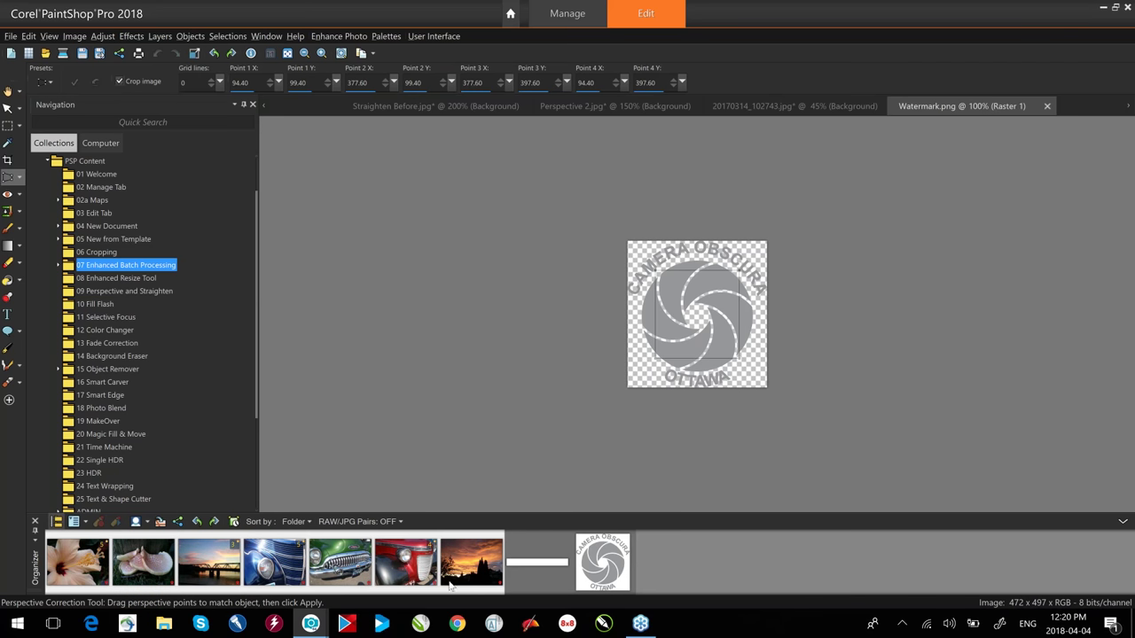
click(10, 37)
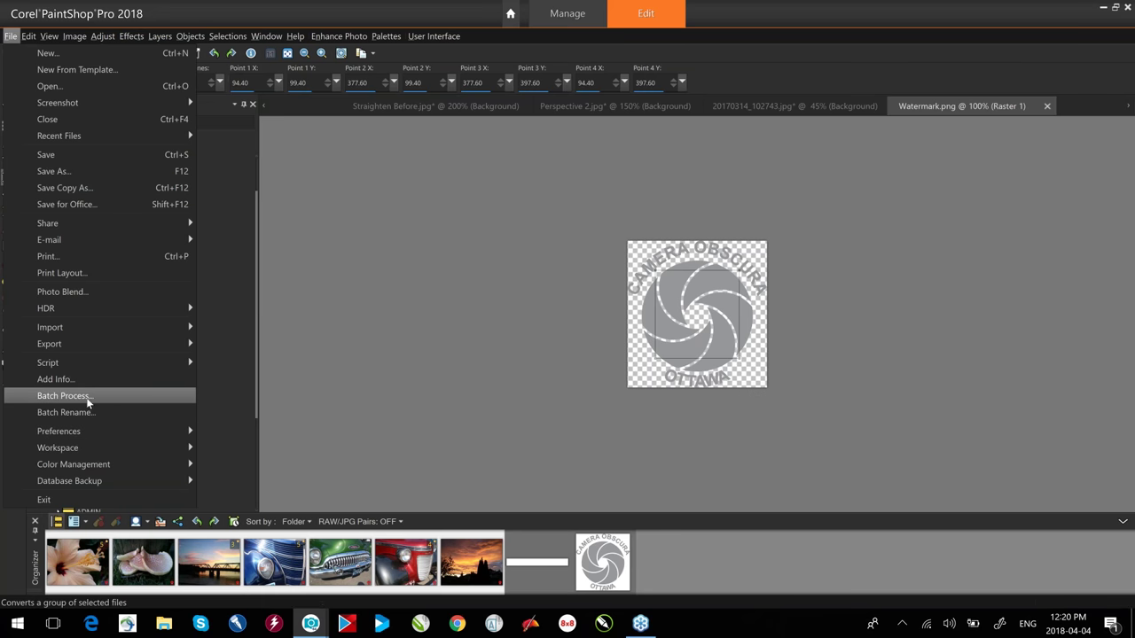
click(62, 396)
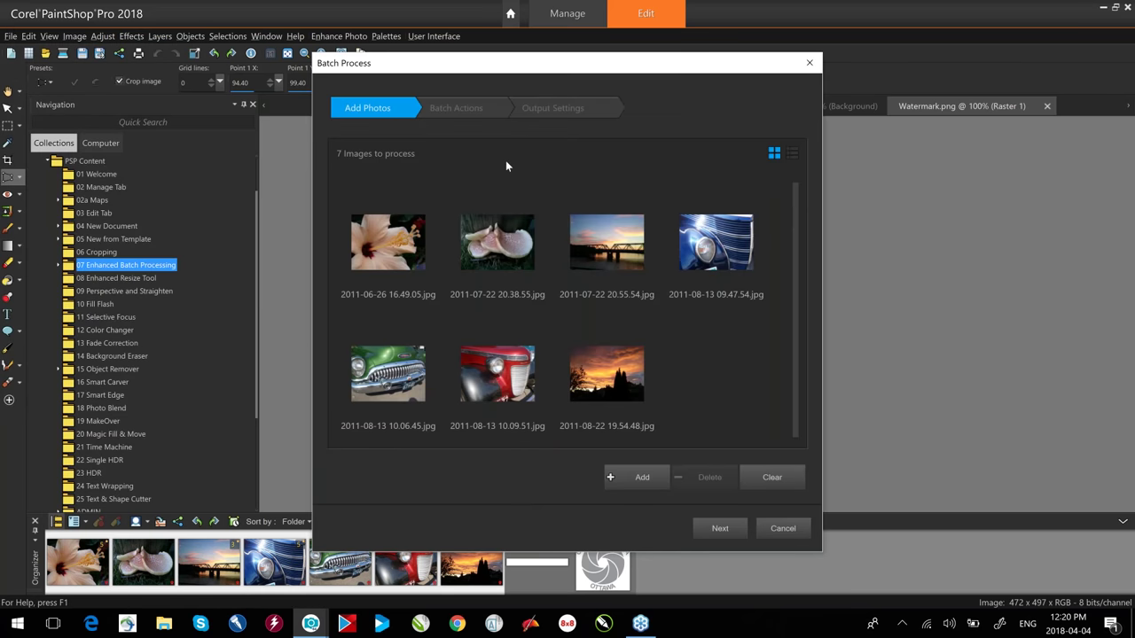
Add a Visible Watermark batch action and load Watermark.png from 07 Enhanced Batch Processing as its source image.
click(474, 106)
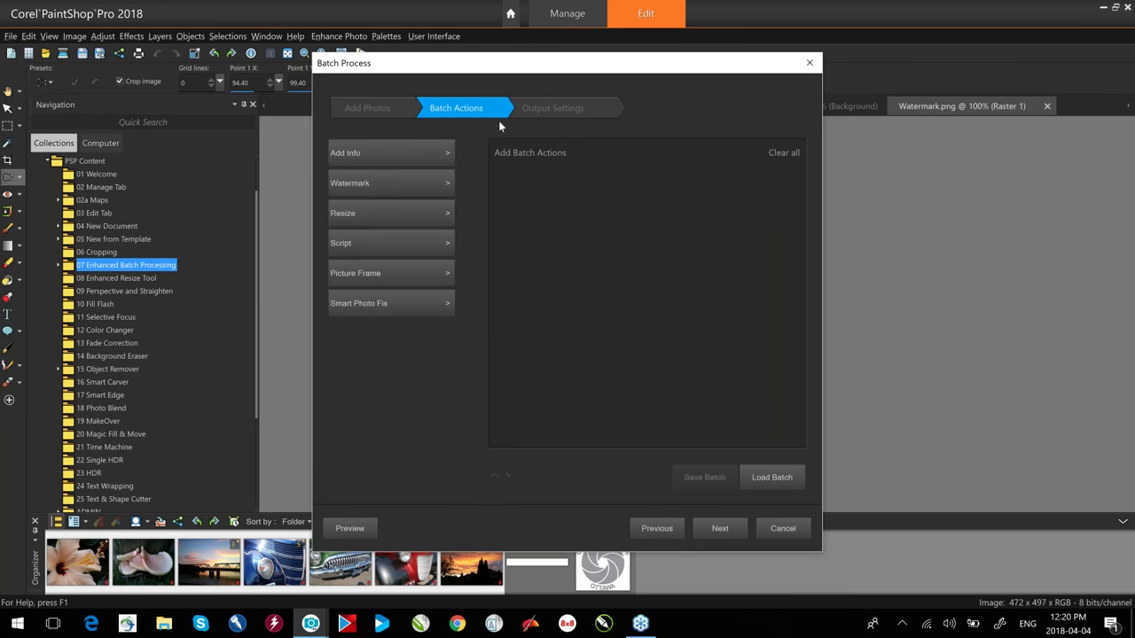
click(391, 181)
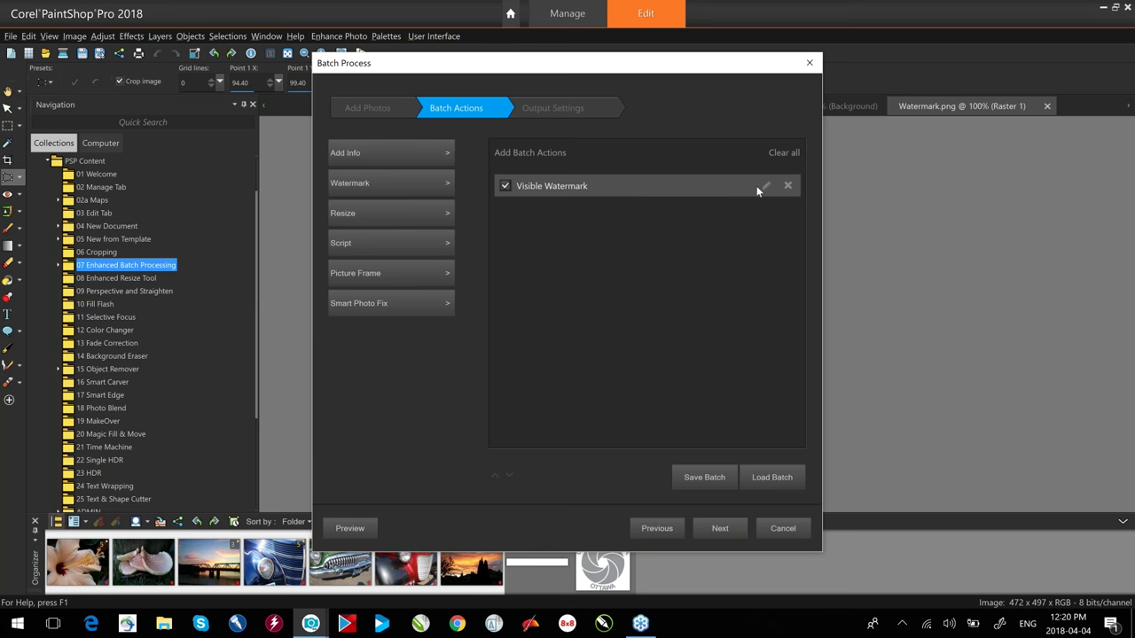
click(766, 187)
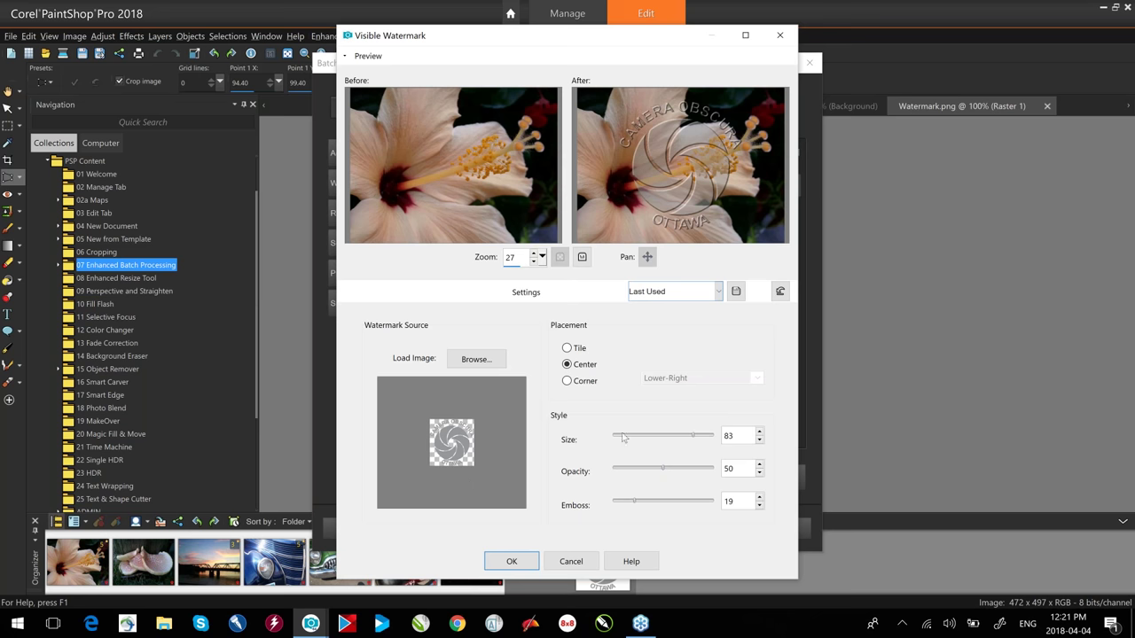
click(483, 361)
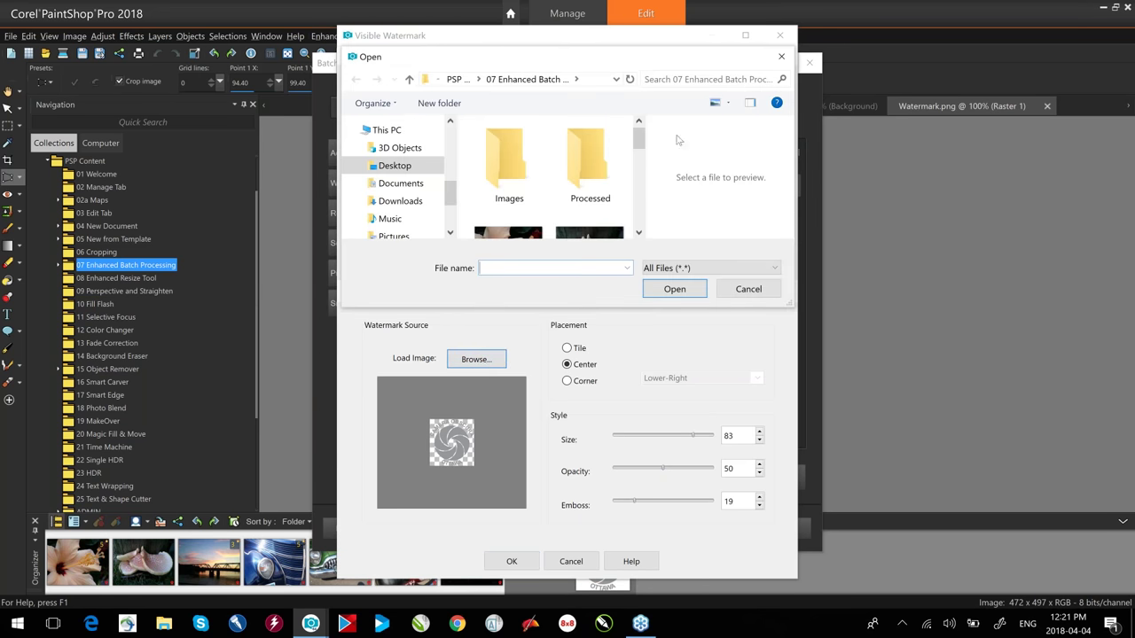
drag(635, 142, 636, 226)
click(589, 191)
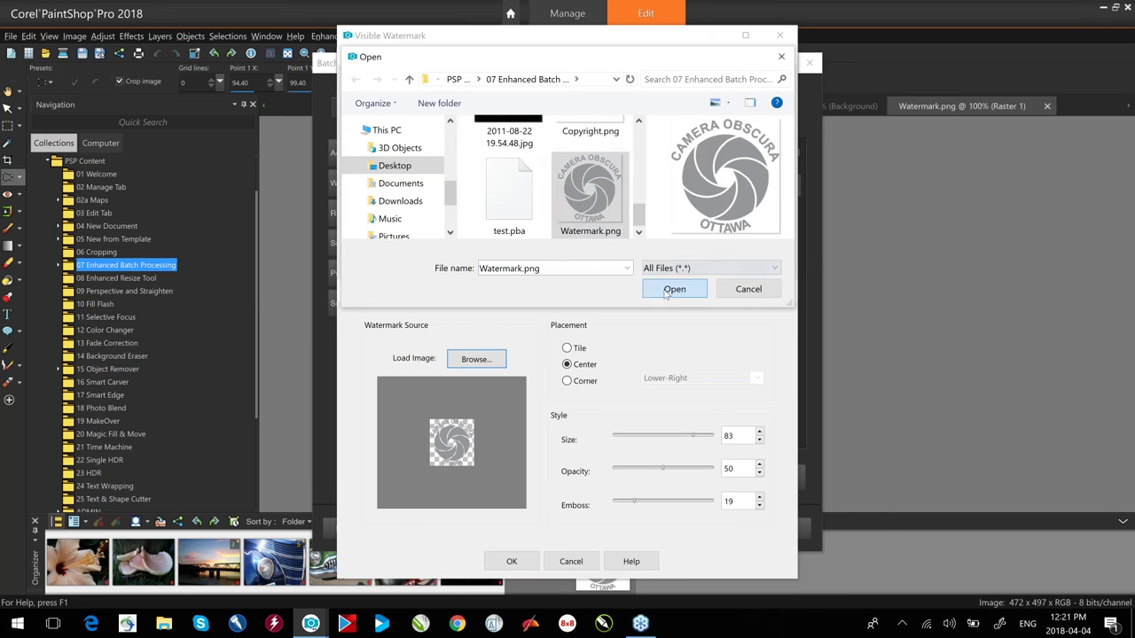
click(674, 289)
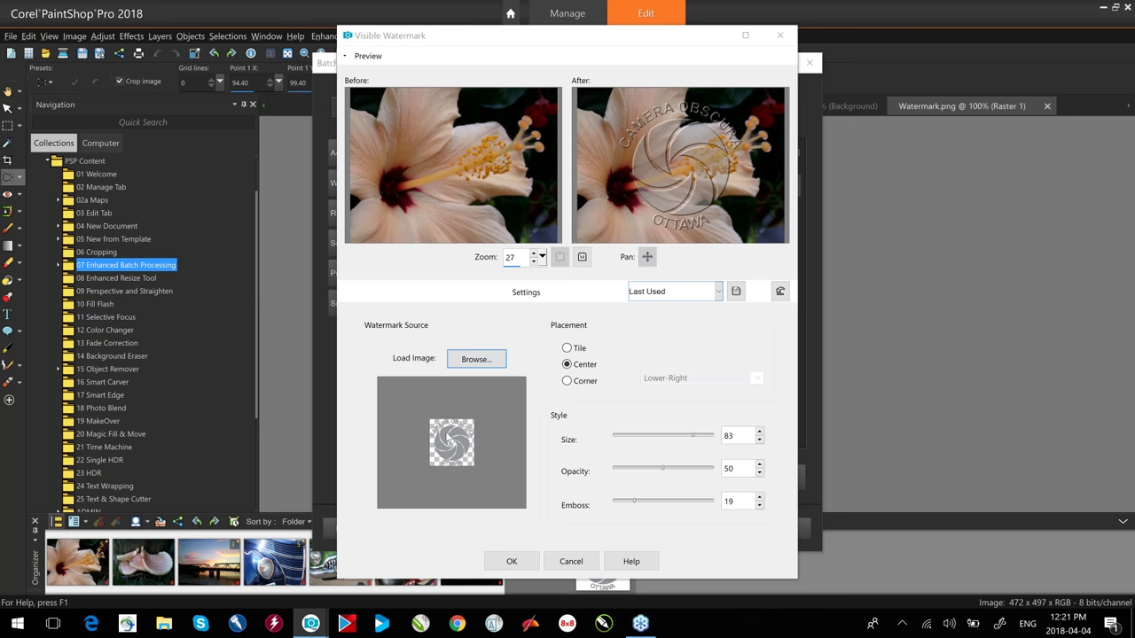
Try tiled placement for the watermark, and place it in the lower-right corner with size 35 and emboss 67.
click(568, 349)
click(567, 348)
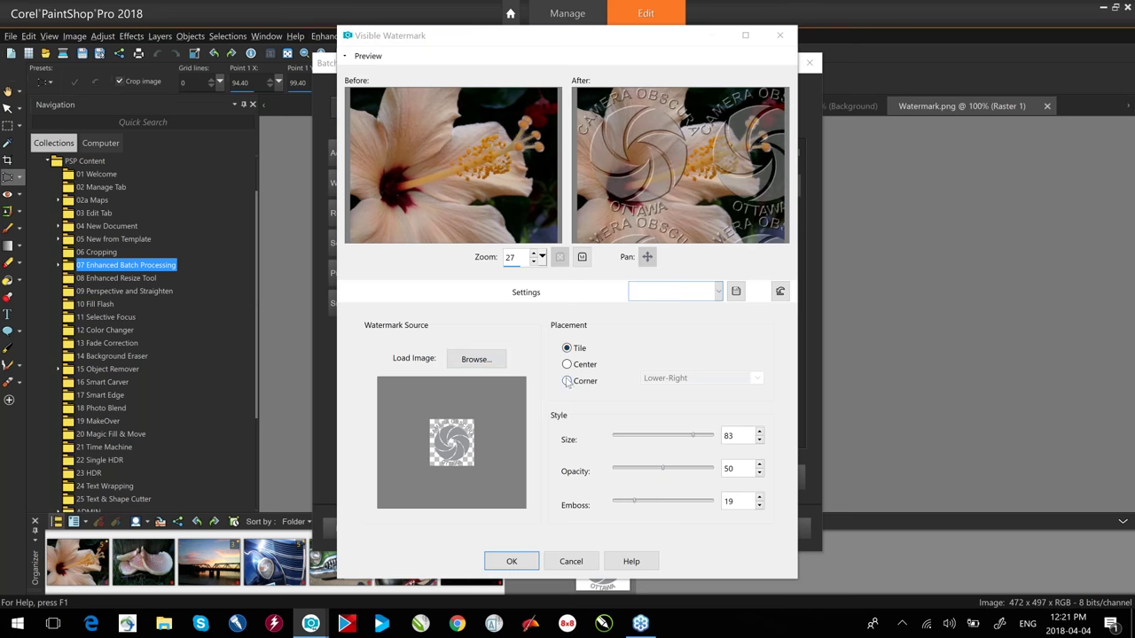
click(567, 381)
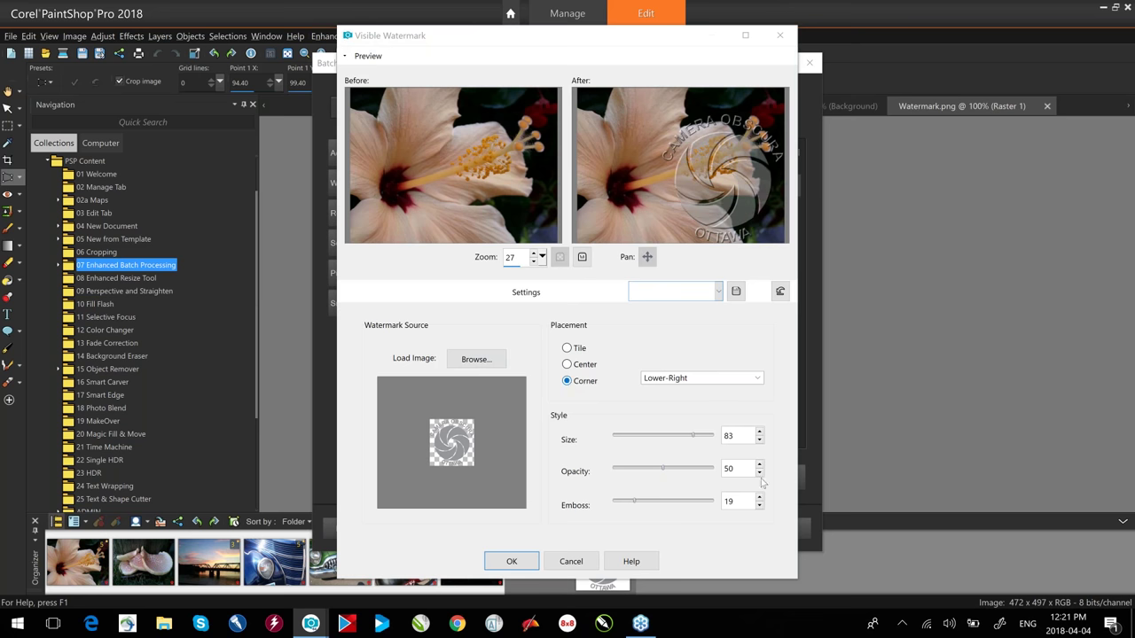
drag(697, 443, 651, 442)
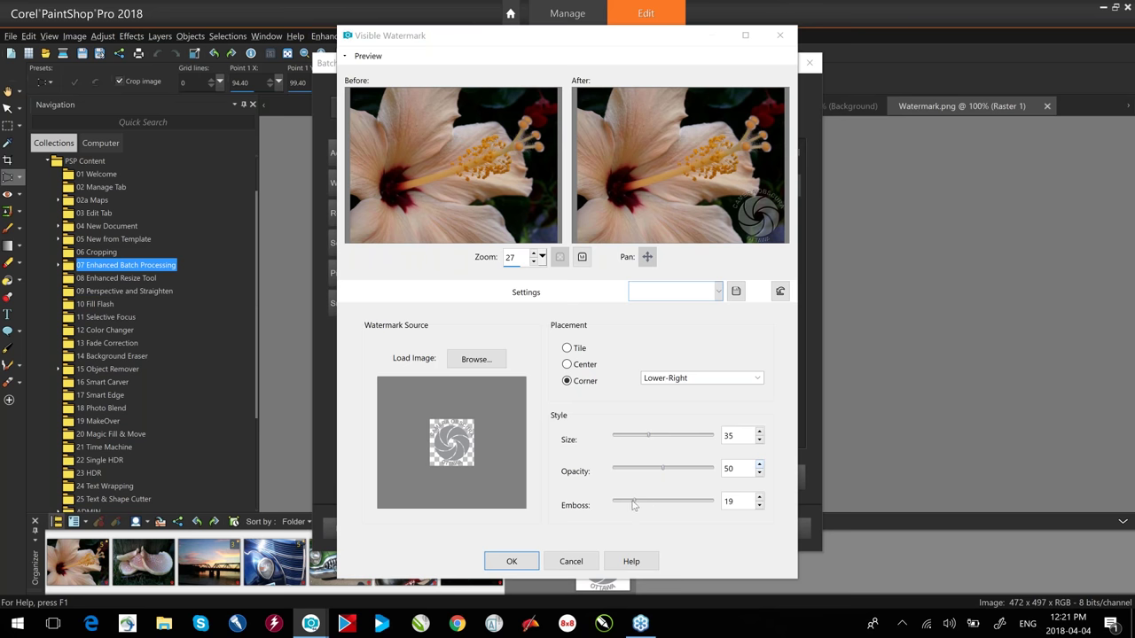
drag(635, 504, 678, 505)
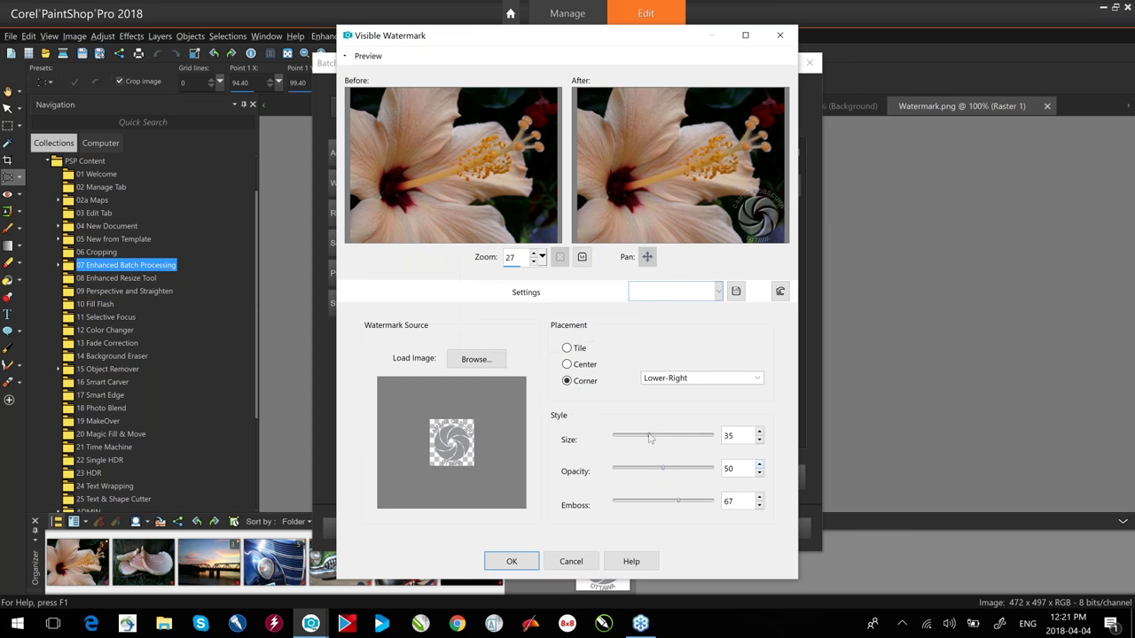
Center the watermark at size 69 and accept the Visible Watermark settings.
click(568, 364)
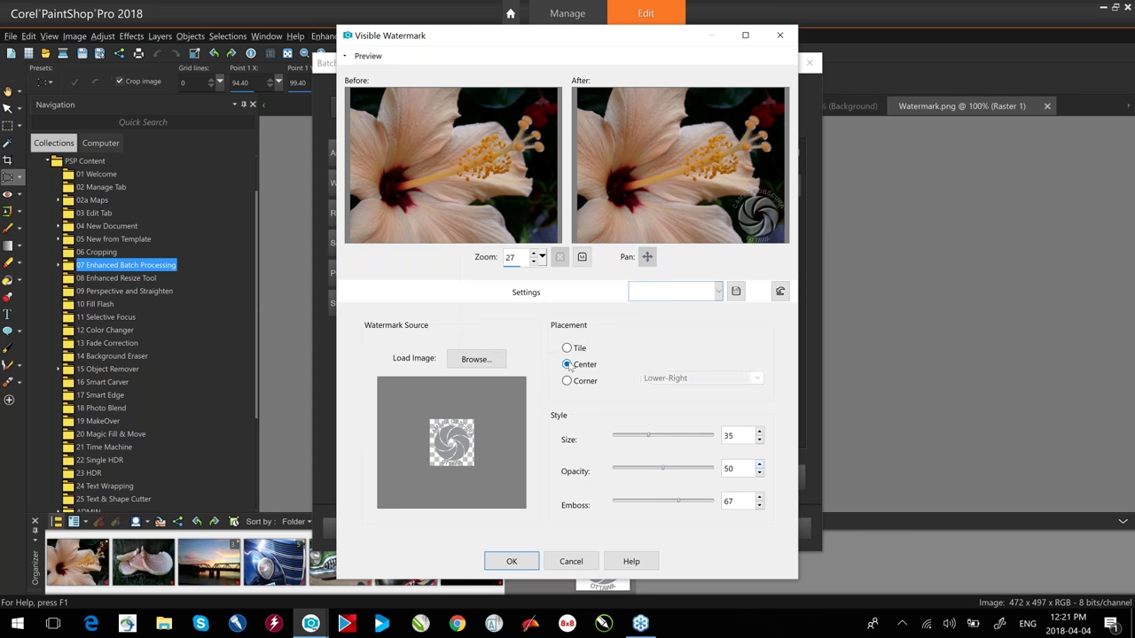
drag(650, 437, 680, 441)
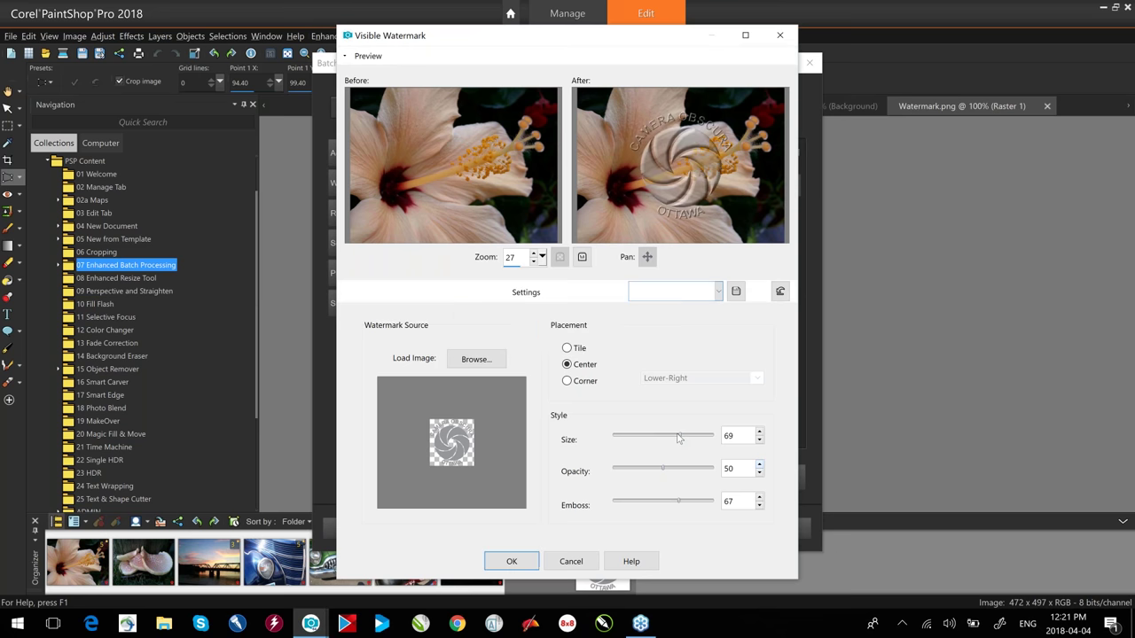
click(511, 562)
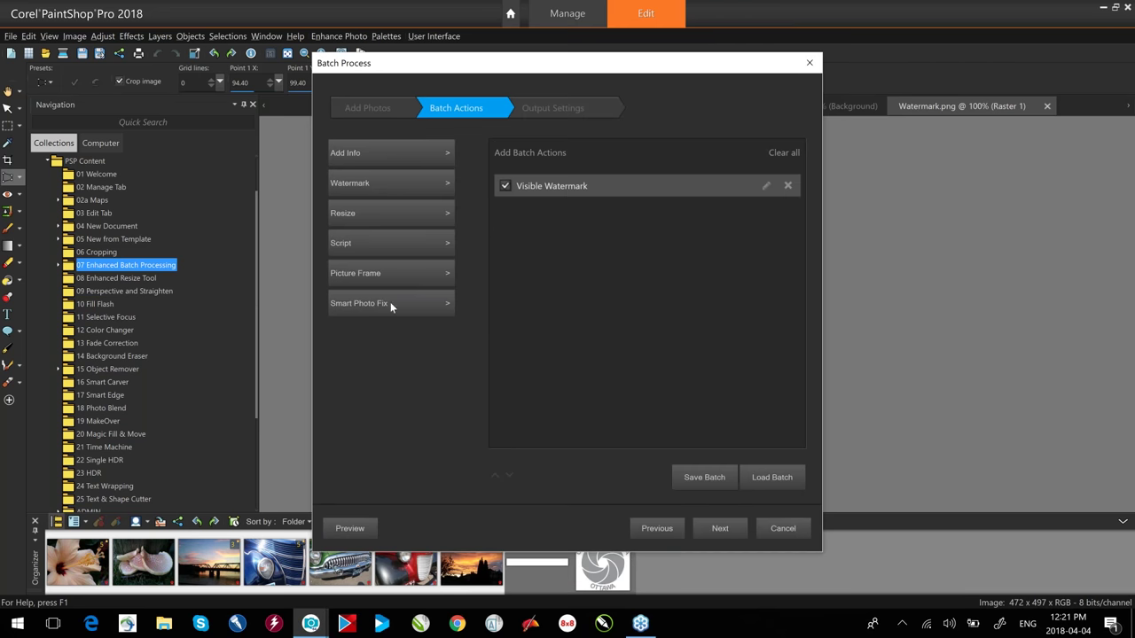
Add a Picture Frame batch action, keeping the striped black frame outside of the image on the canvas.
click(401, 274)
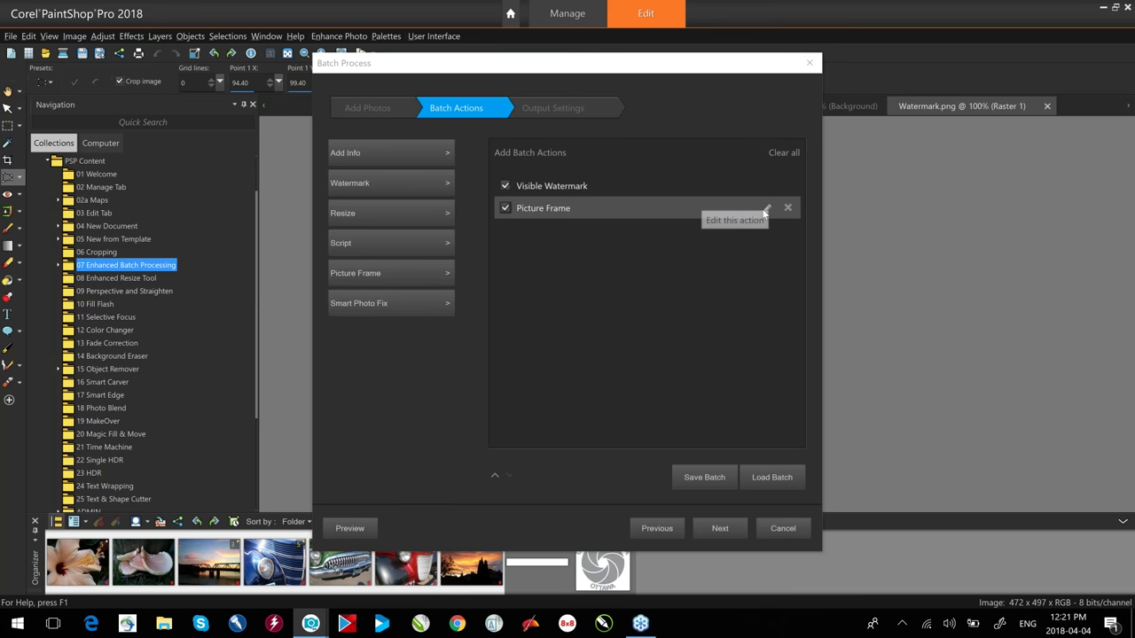
click(765, 211)
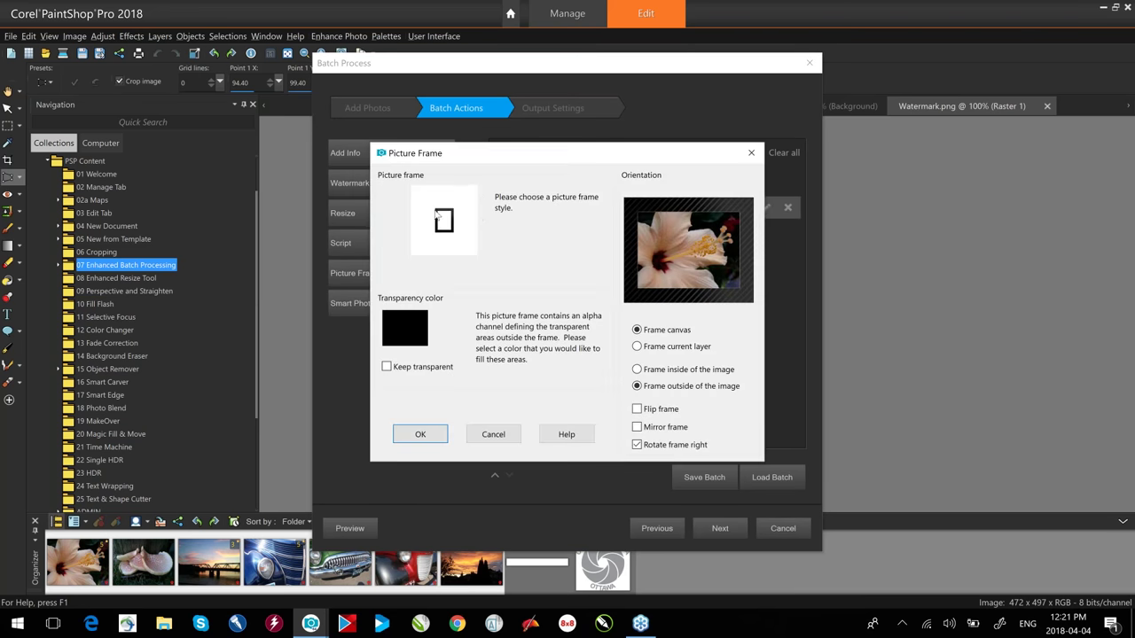
click(424, 436)
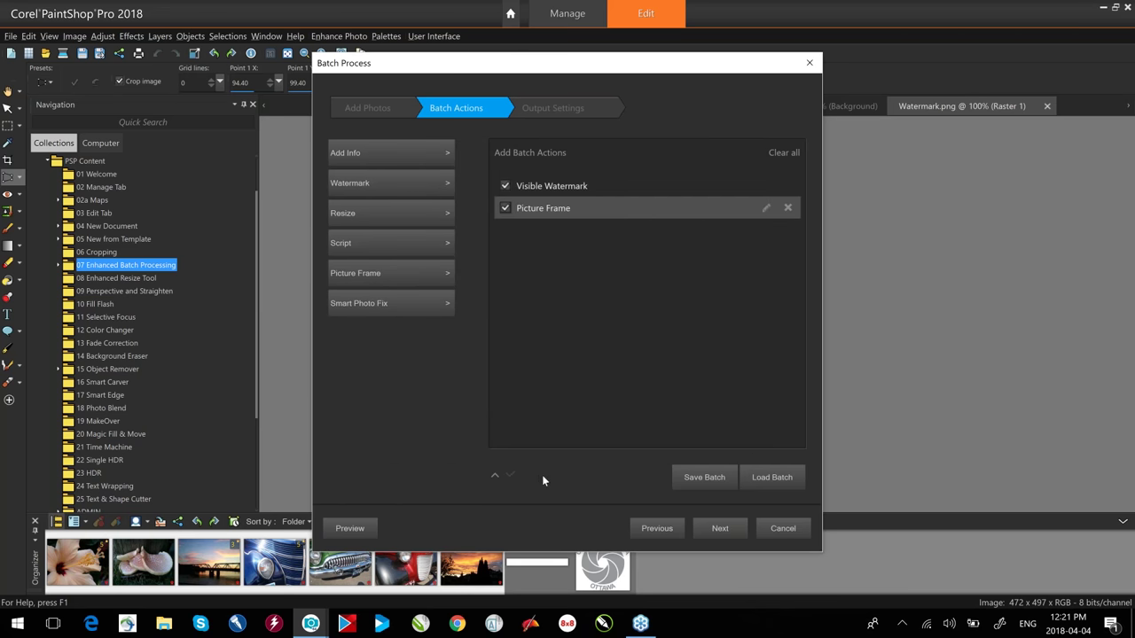
Run the batch with the Processed subfolder of 07 Enhanced Batch Processing as the destination, and dismiss the progress dialog.
click(720, 528)
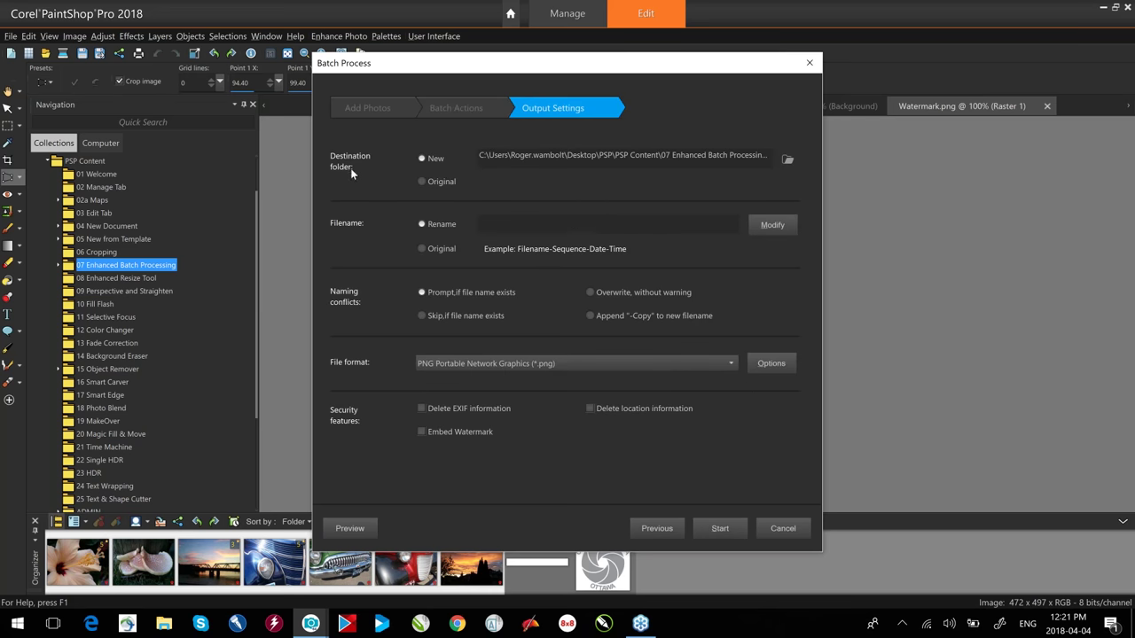
click(788, 159)
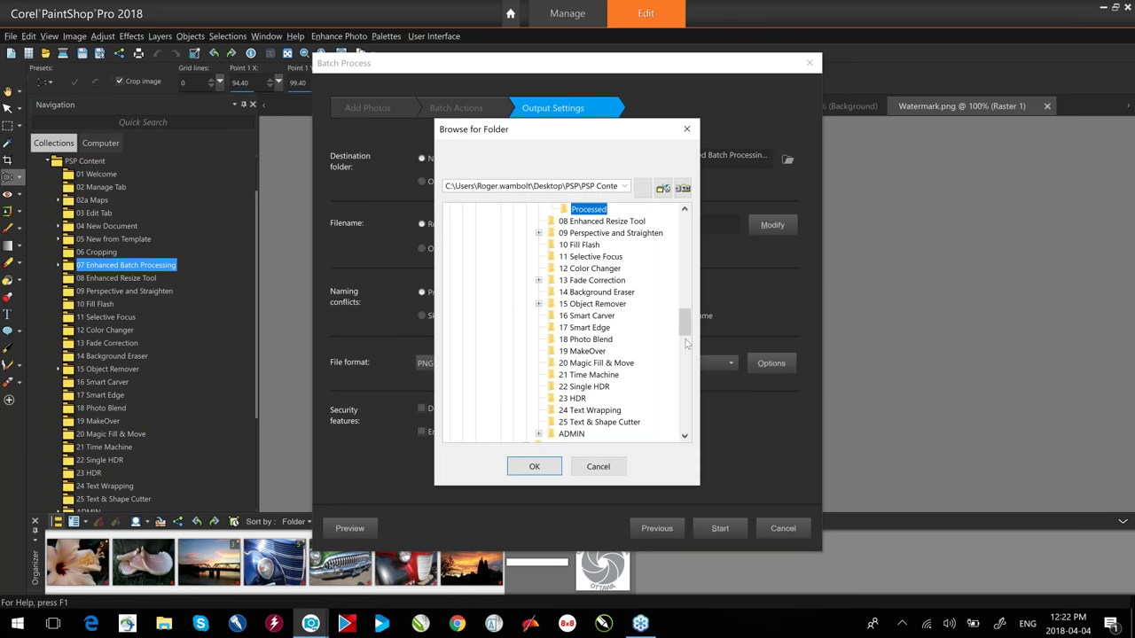
click(529, 467)
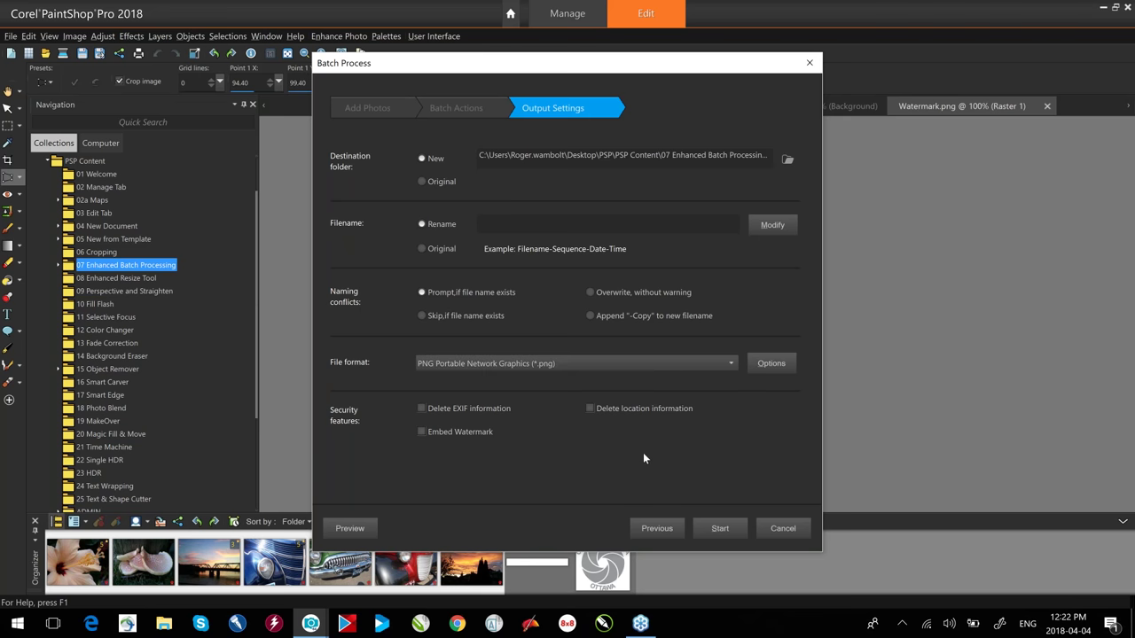
click(719, 528)
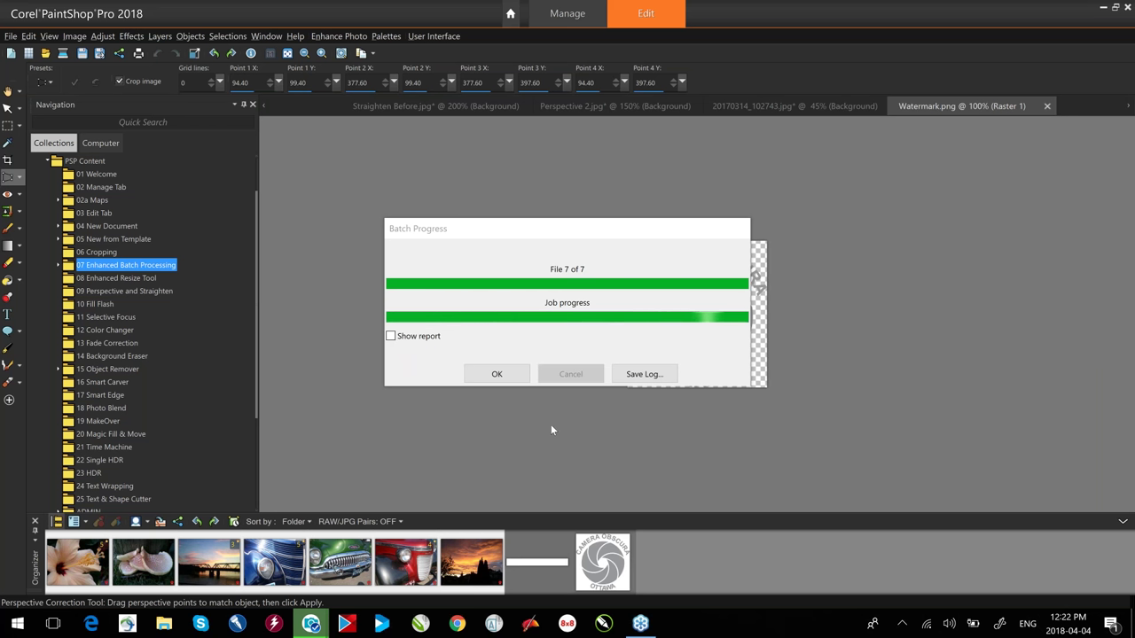
click(502, 379)
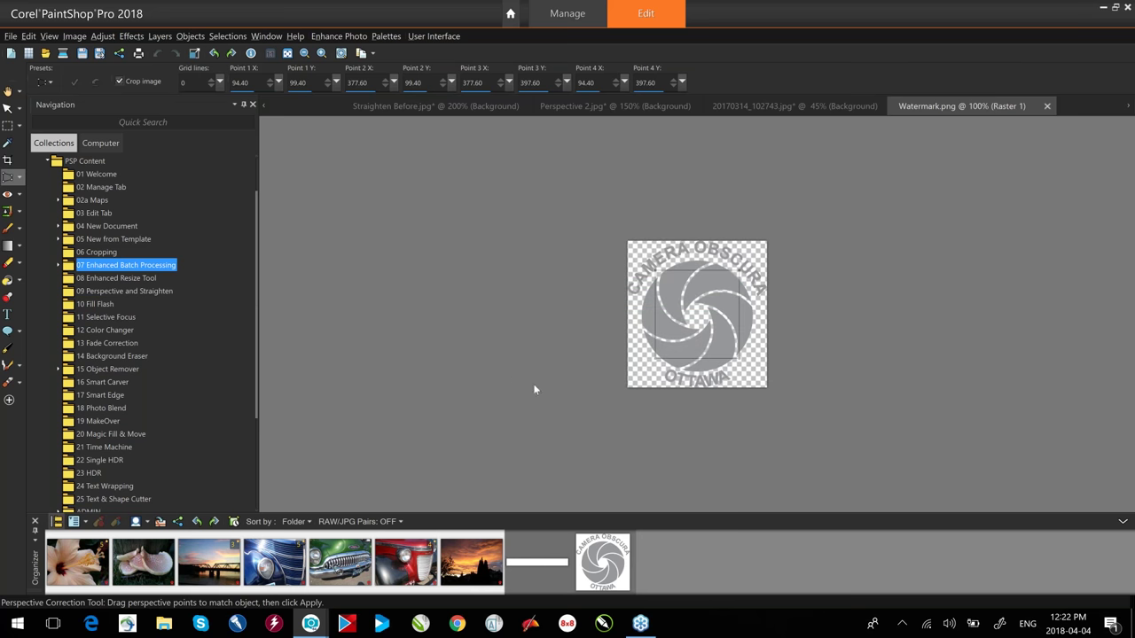
Open the processed hibiscus, mushroom and bridge sunset photos from the Processed folder to check their watermark and frame.
click(60, 265)
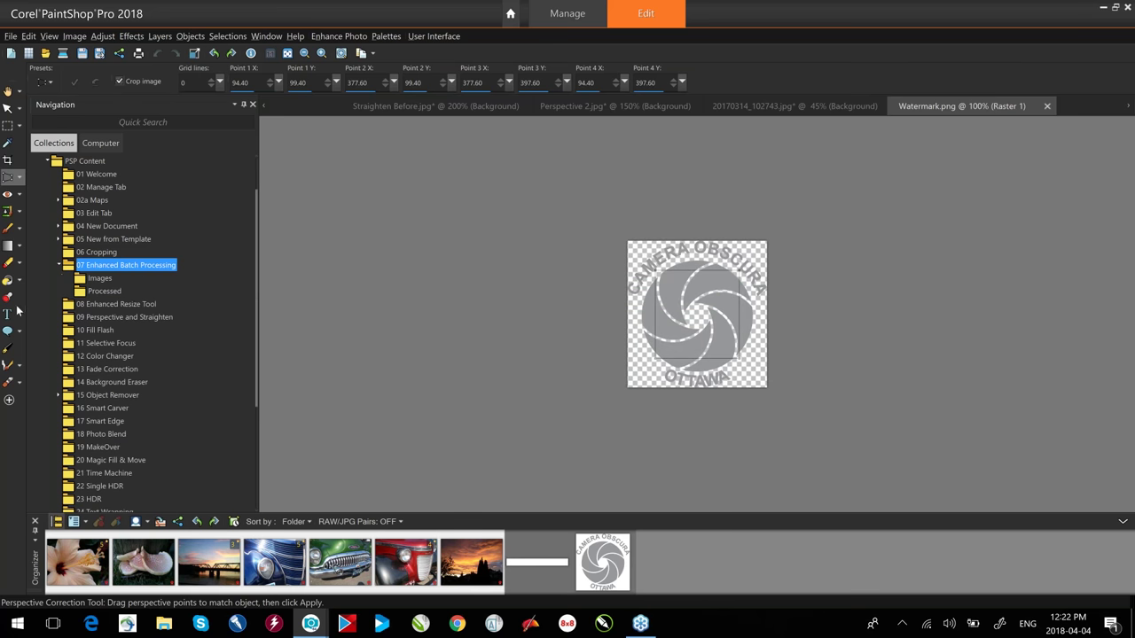
click(102, 292)
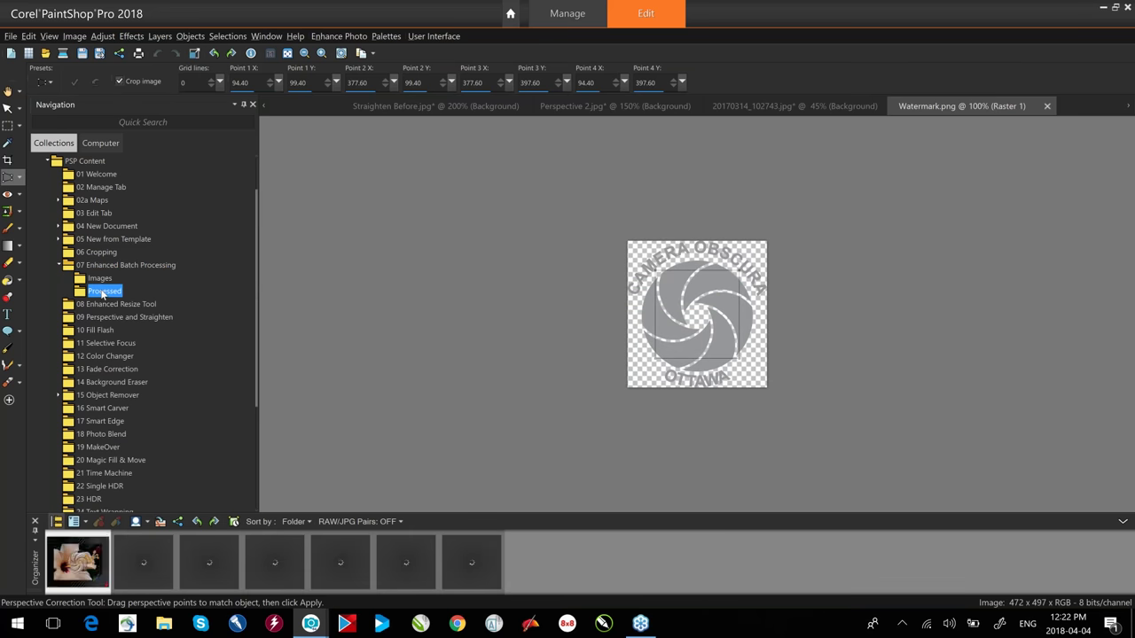
double_click(75, 561)
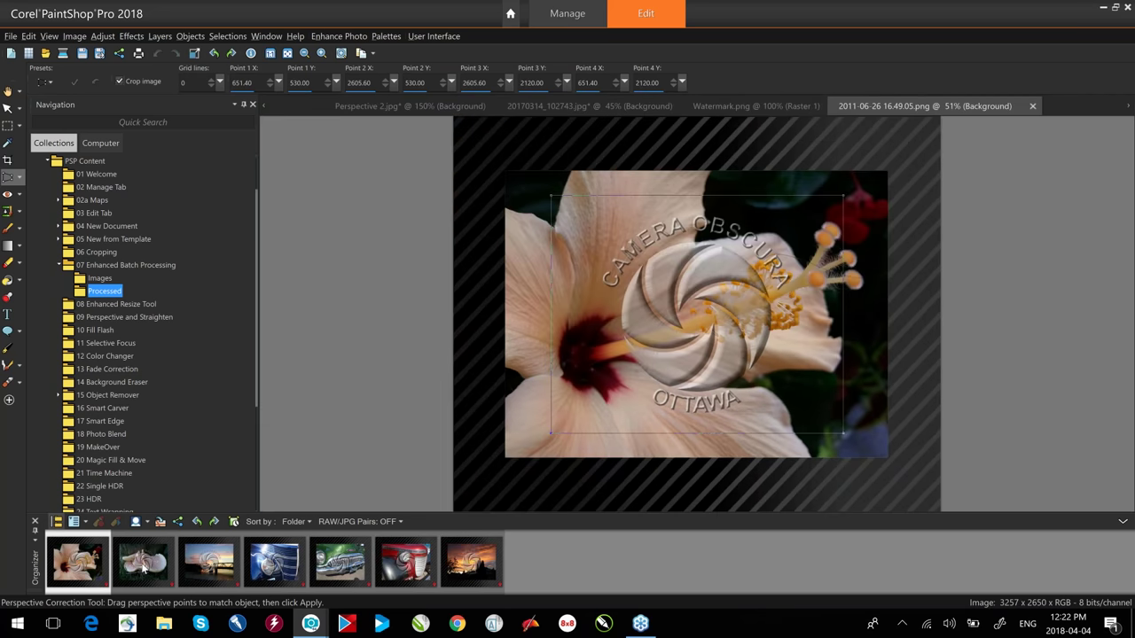
click(146, 563)
double_click(146, 563)
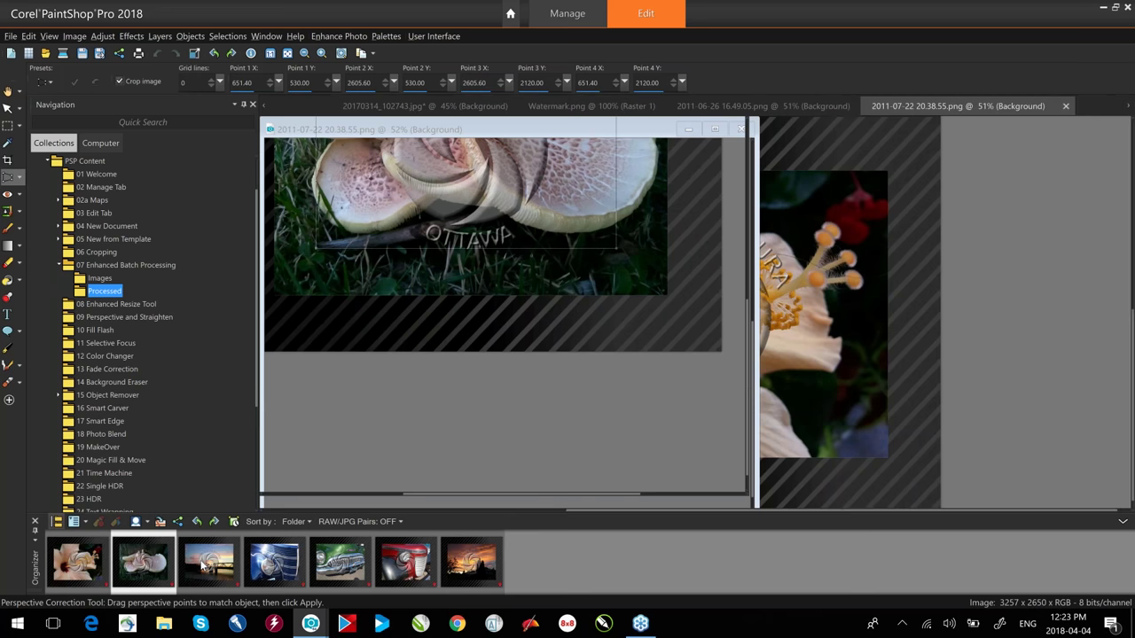
double_click(209, 560)
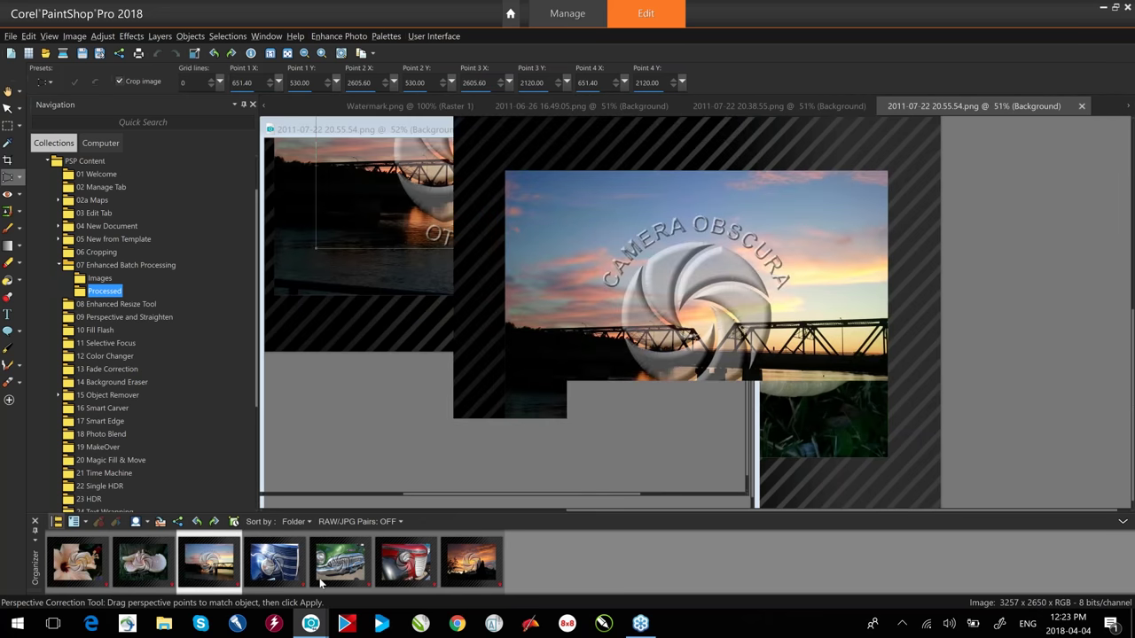
click(266, 36)
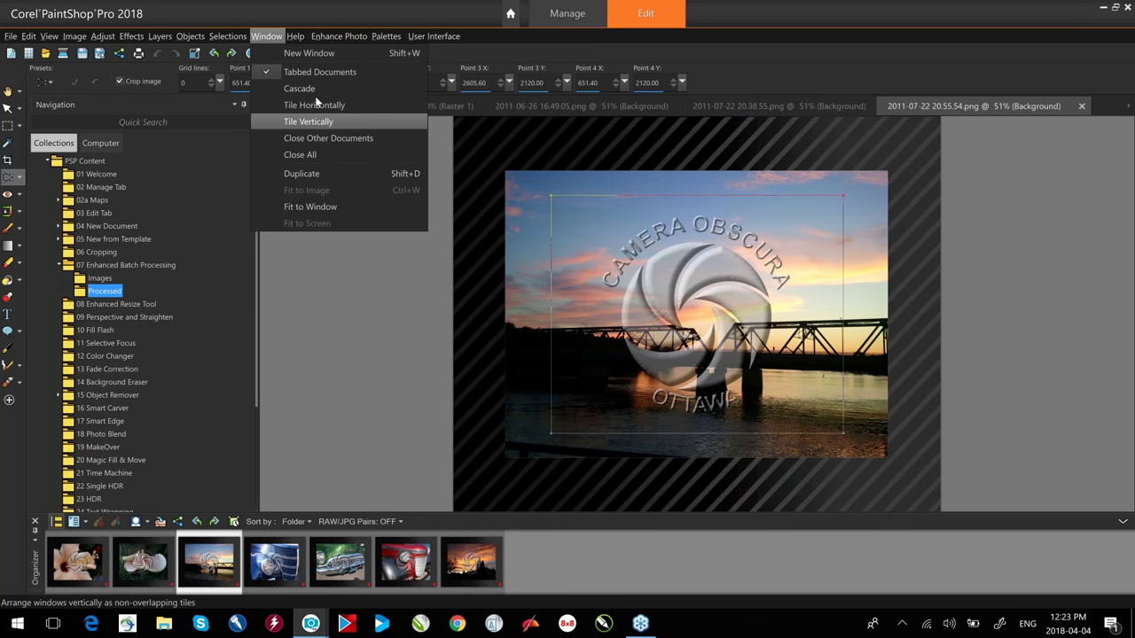
click(313, 155)
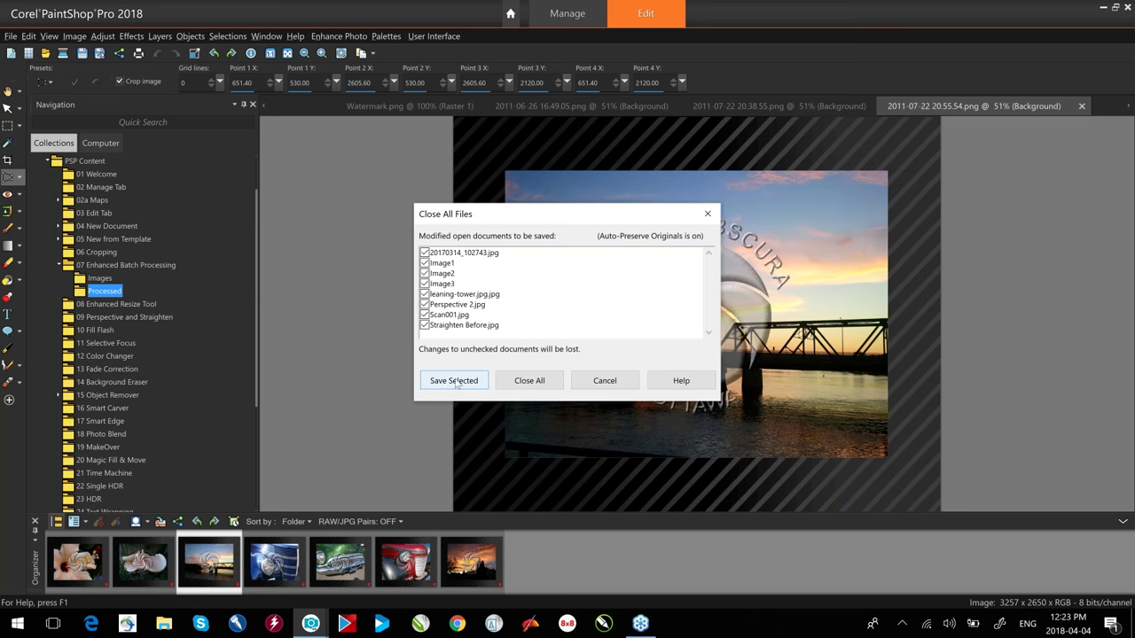
click(604, 381)
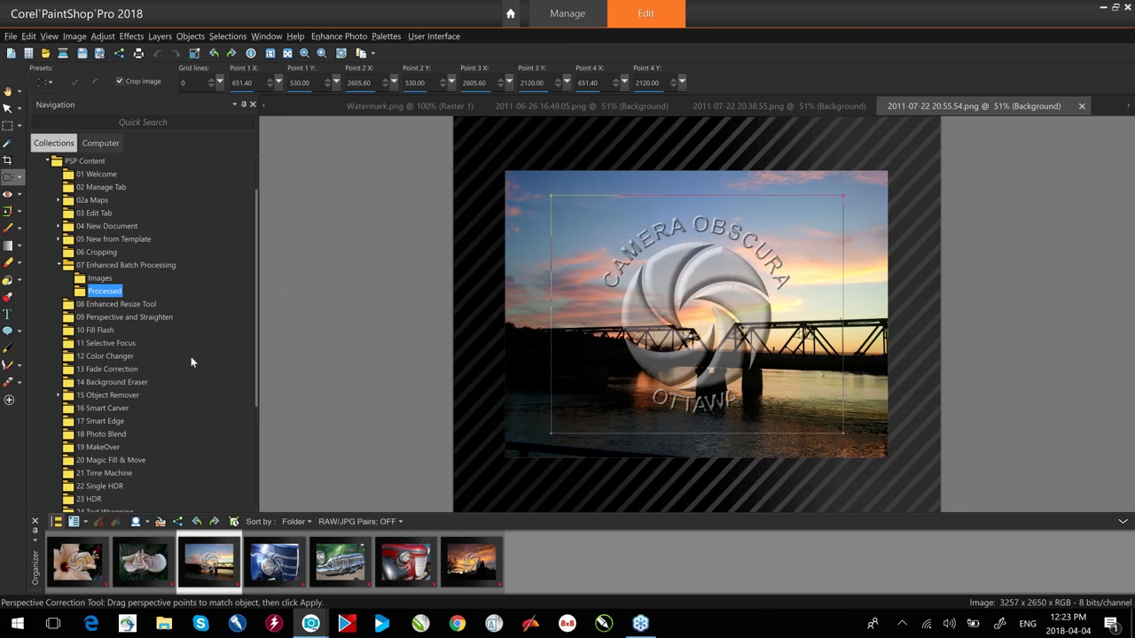
Open the woman's portrait from the 08 Enhanced Resize Tool folder and resize it by print size to the standard 4x6 size.
click(101, 305)
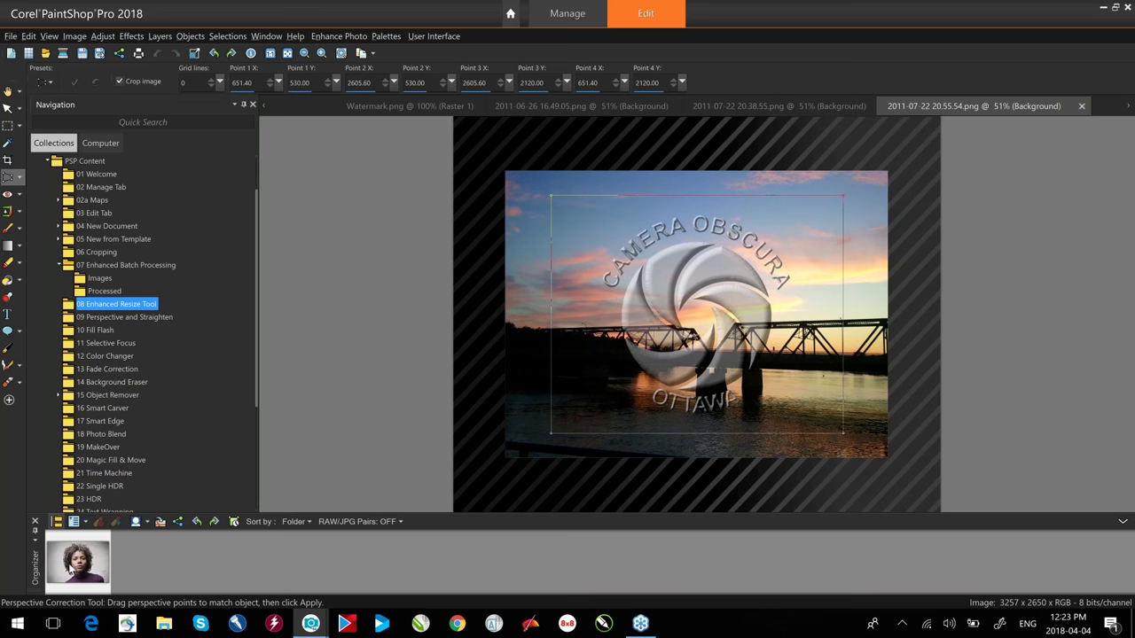
double_click(70, 565)
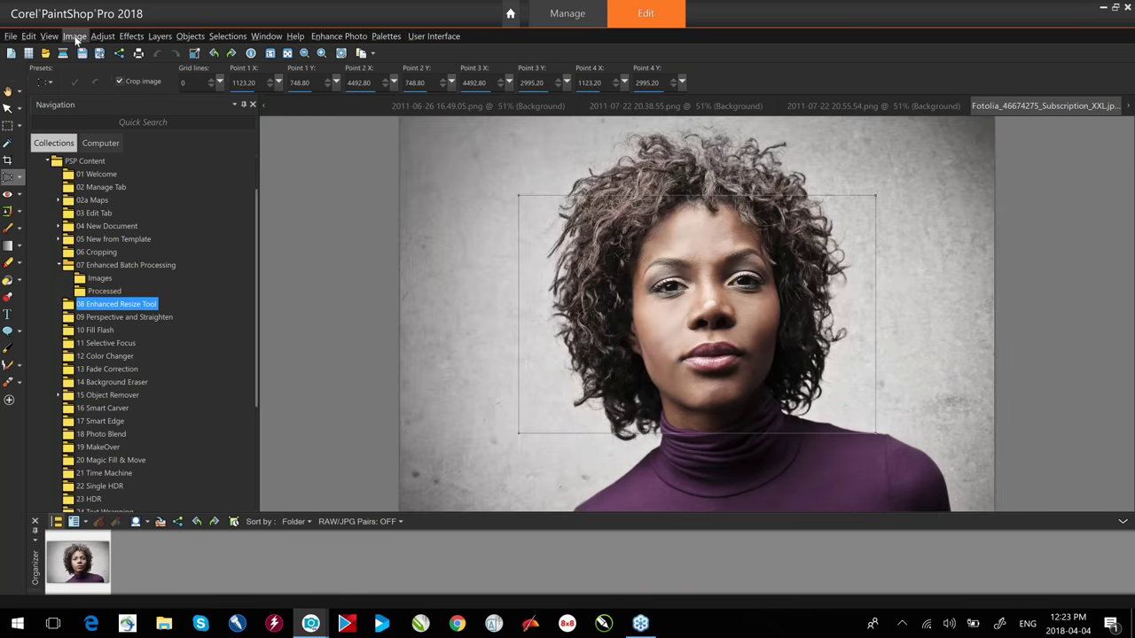
click(74, 37)
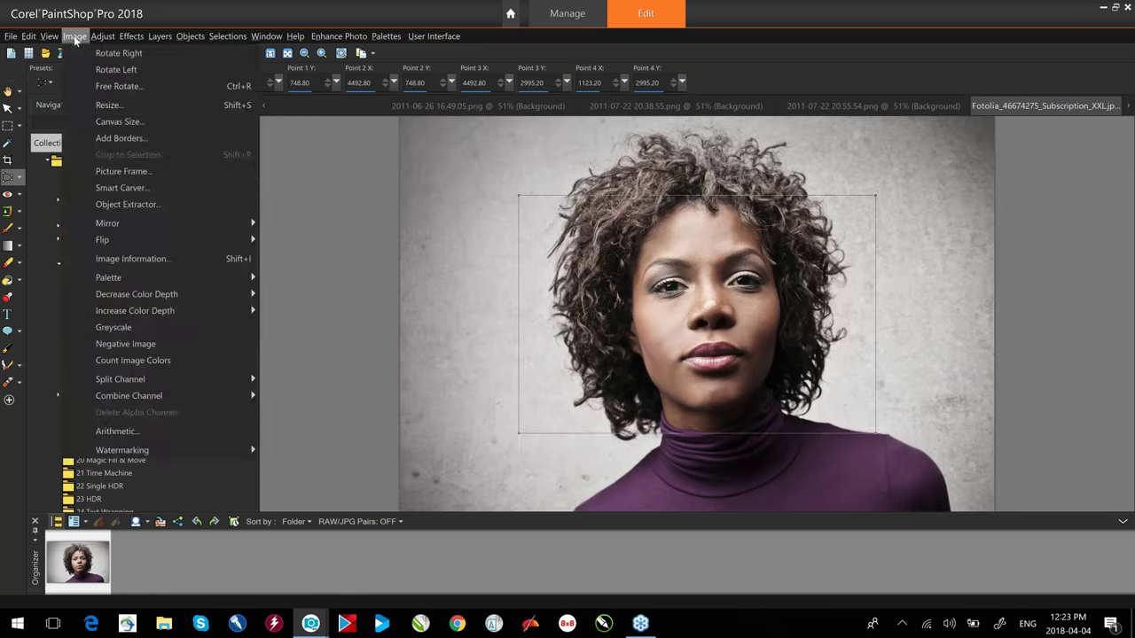
click(124, 105)
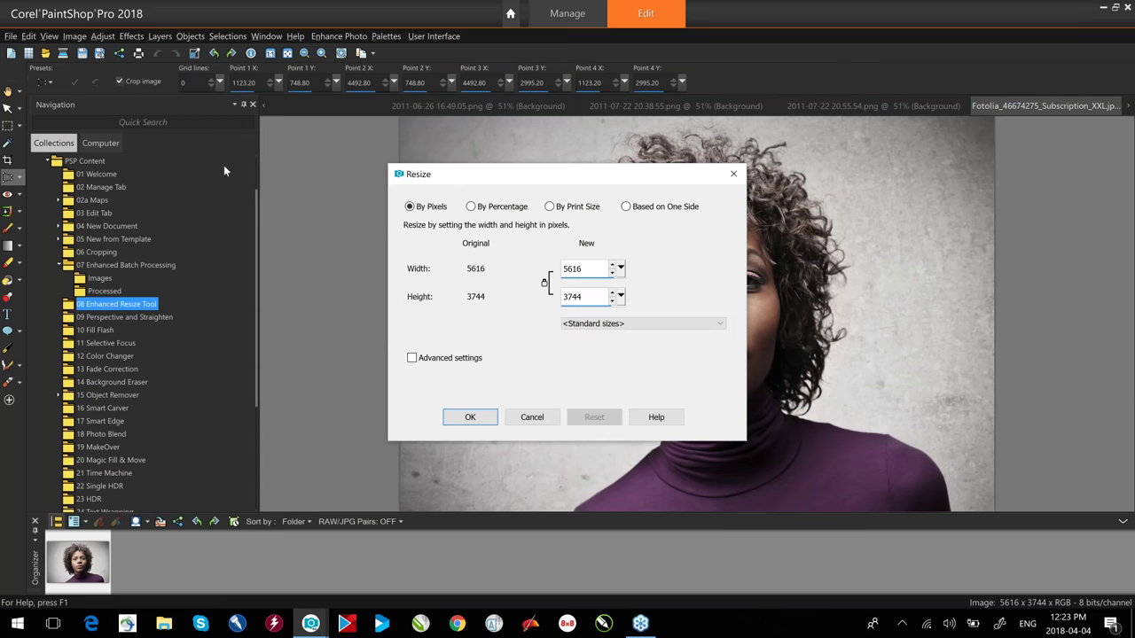
drag(462, 180, 259, 102)
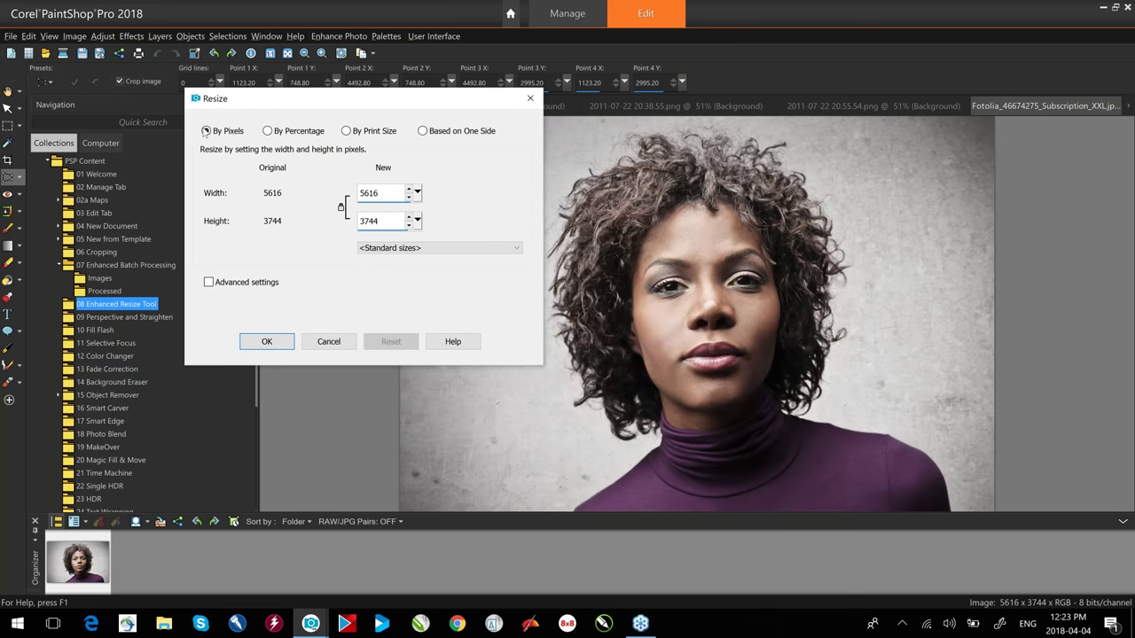
click(267, 130)
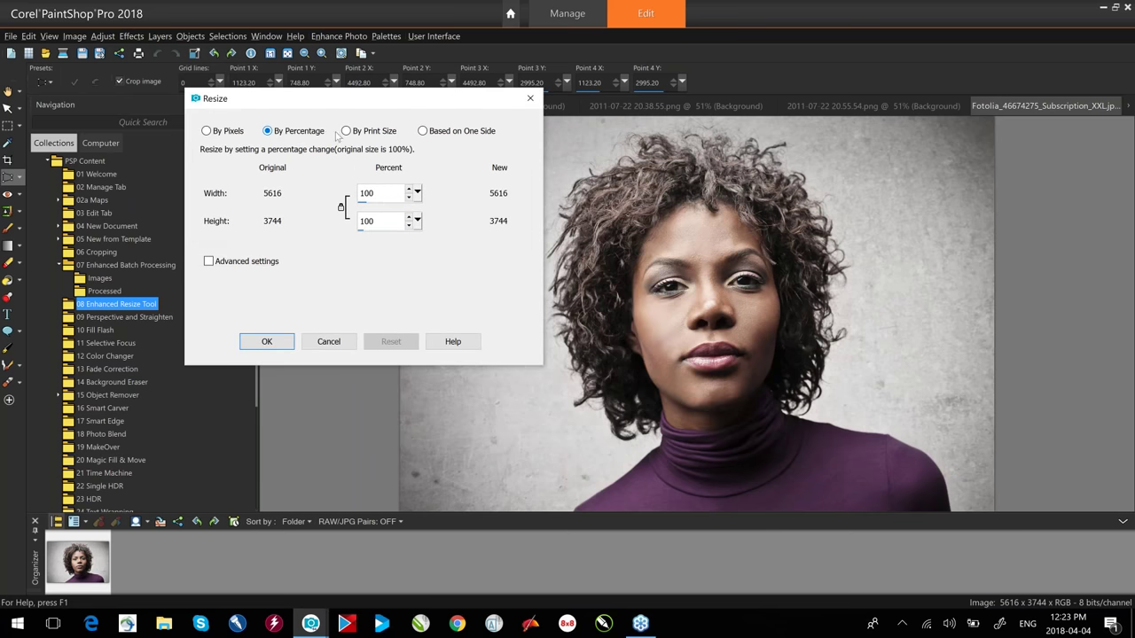
click(347, 131)
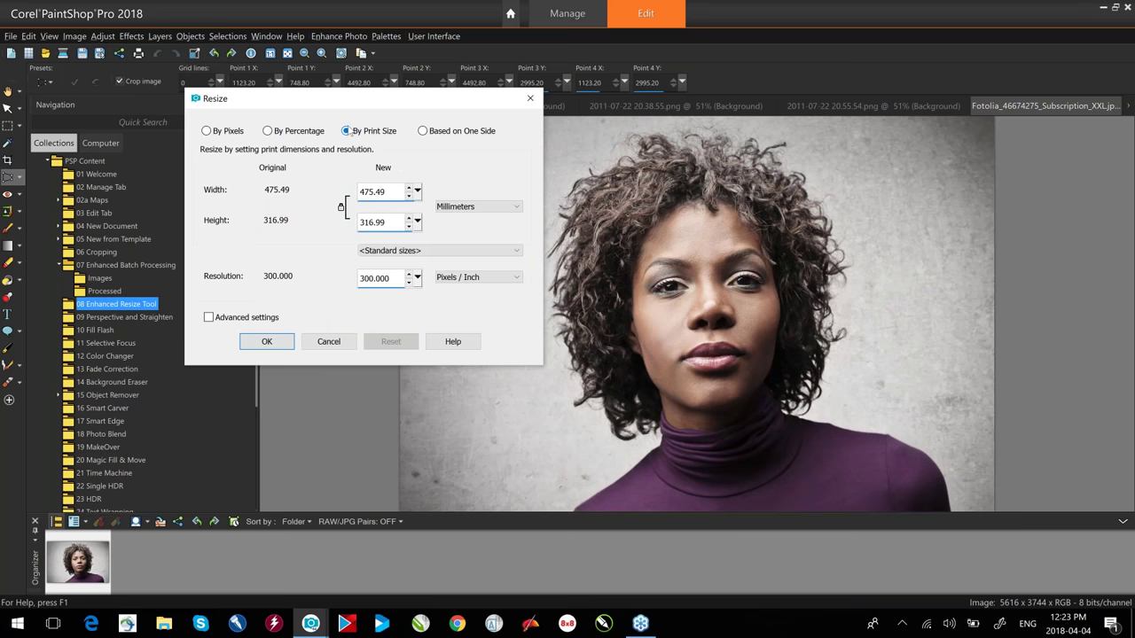
click(435, 251)
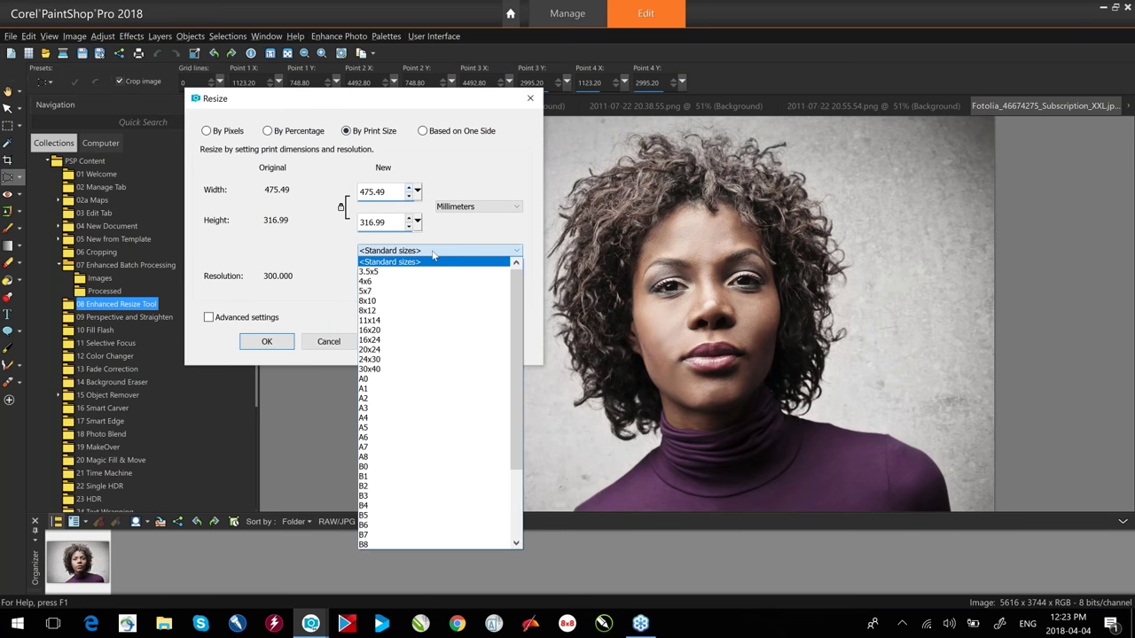
click(387, 281)
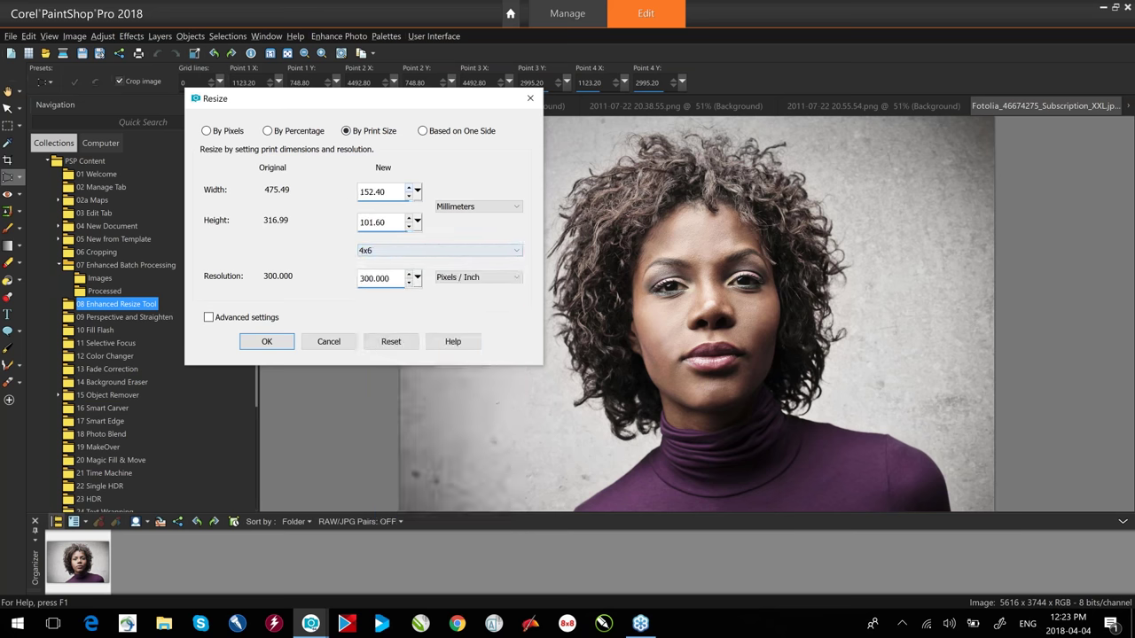
click(274, 342)
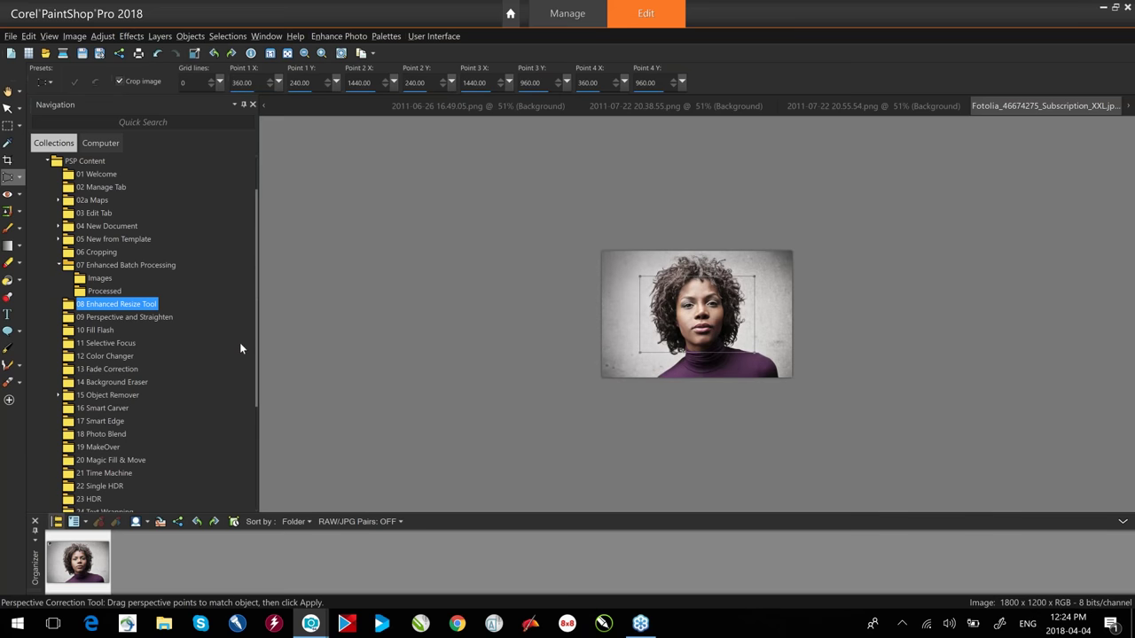
Open the Buddha before photo from the 10 Fill Flash folder and switch to the Pick tool.
click(141, 316)
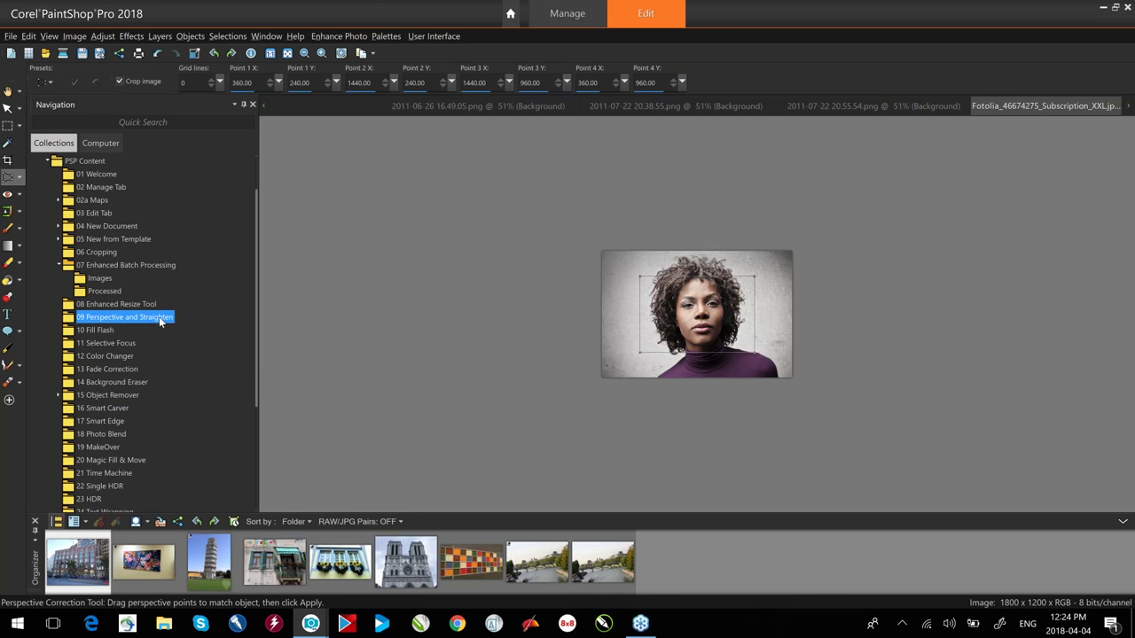
click(103, 329)
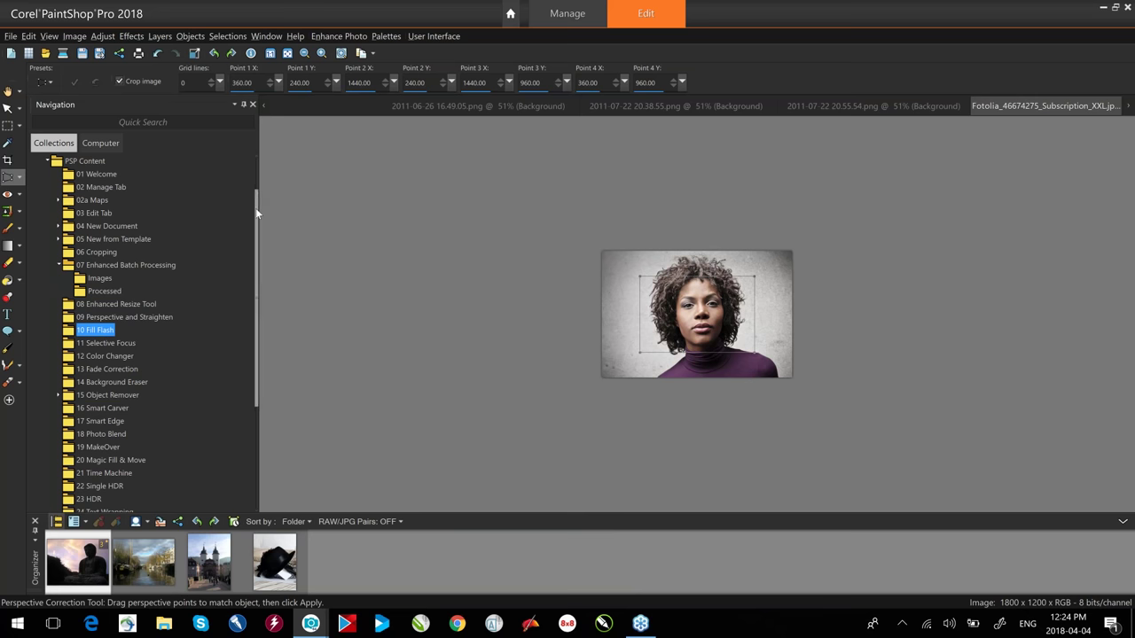
scroll(255, 207, down, 2)
double_click(93, 553)
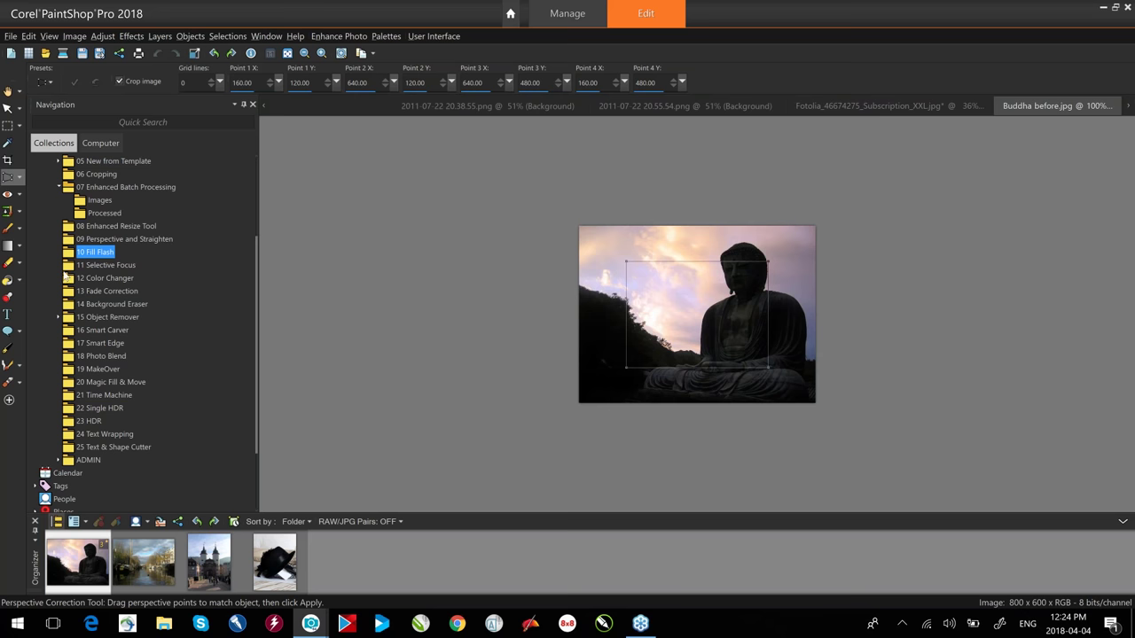
click(7, 107)
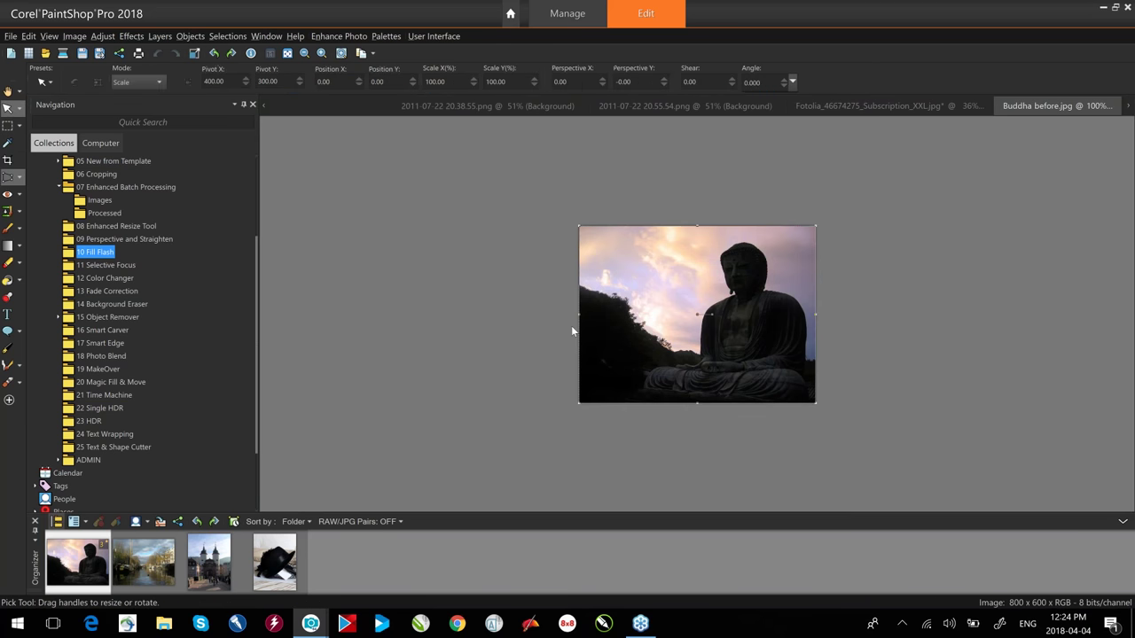
scroll(712, 292, up, 1)
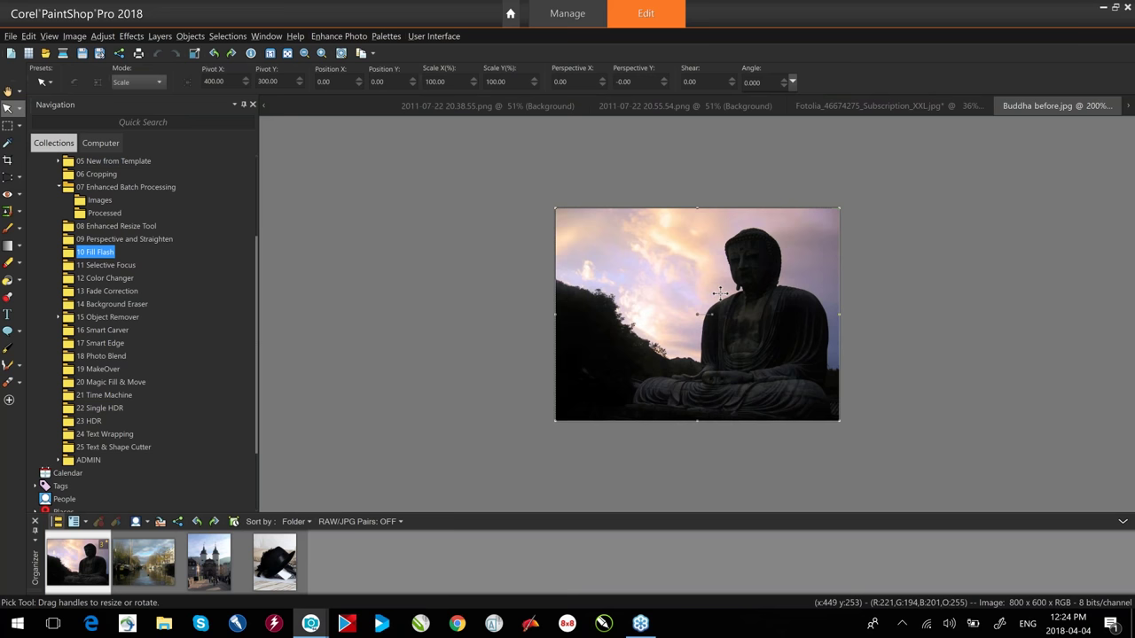
scroll(712, 292, up, 2)
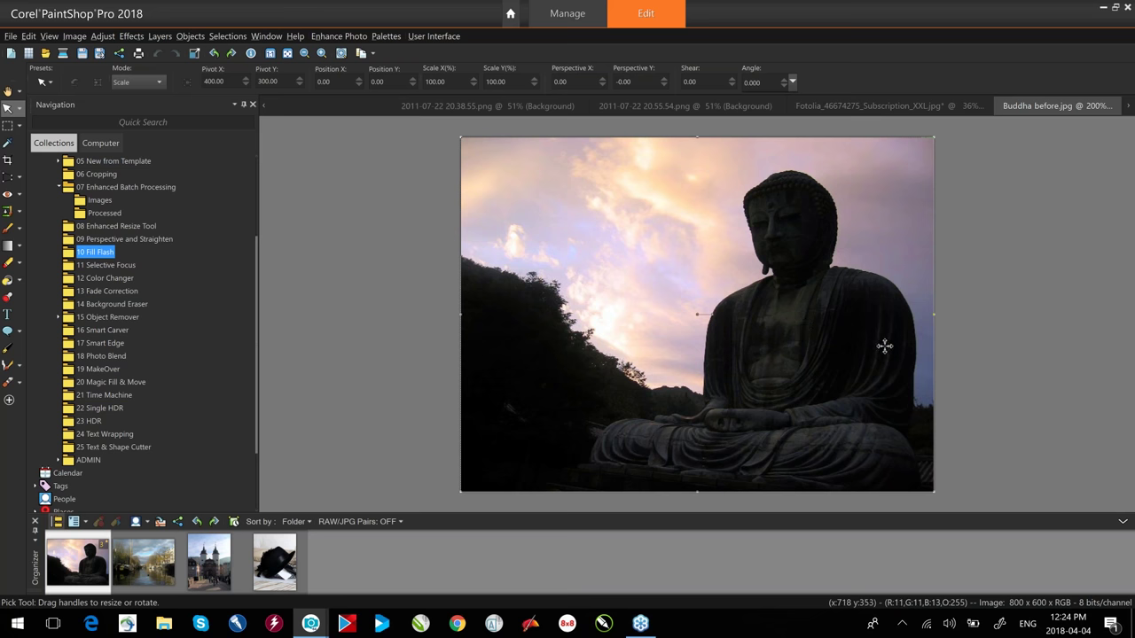
Apply Fill Flash to the Buddha photo with a strength of 87 and a saturation of -58.
click(131, 38)
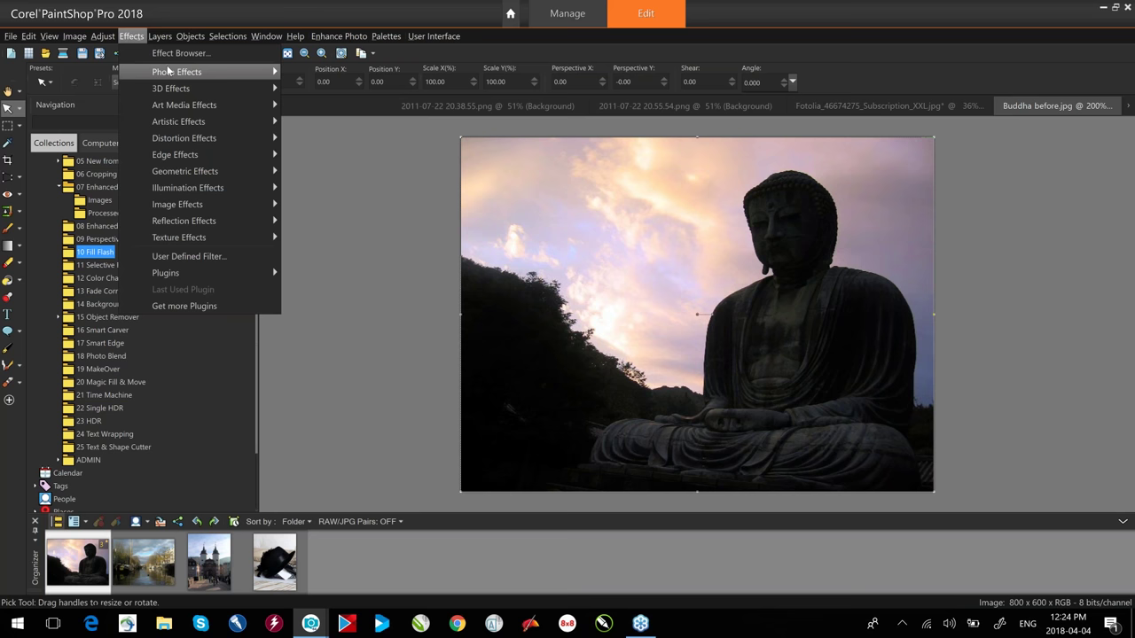
mouse_move(170, 71)
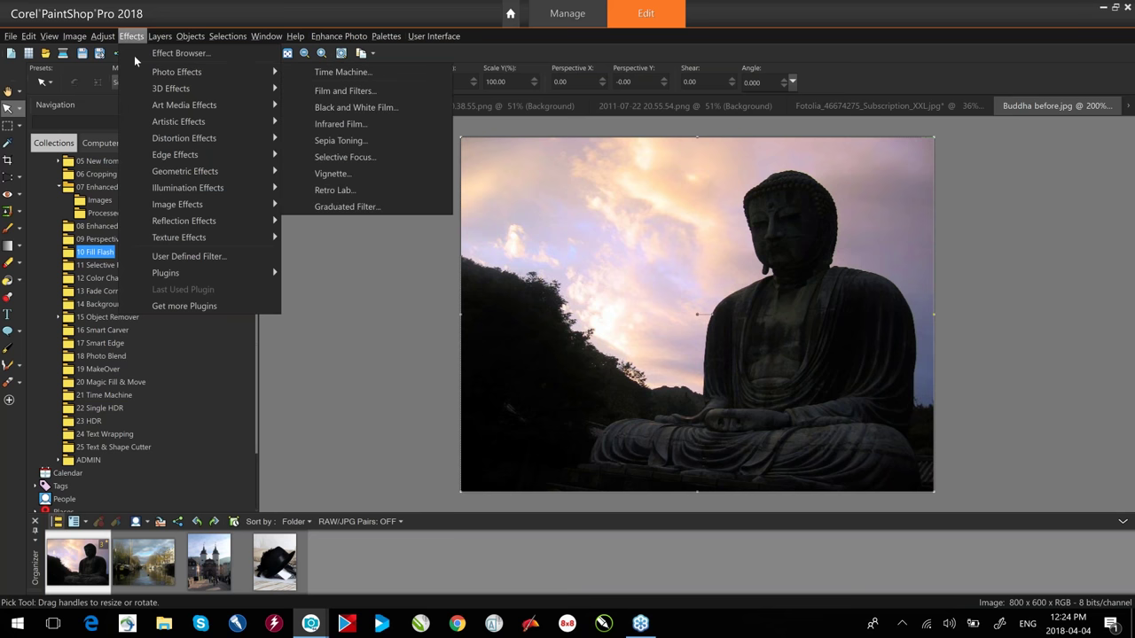
mouse_move(108, 38)
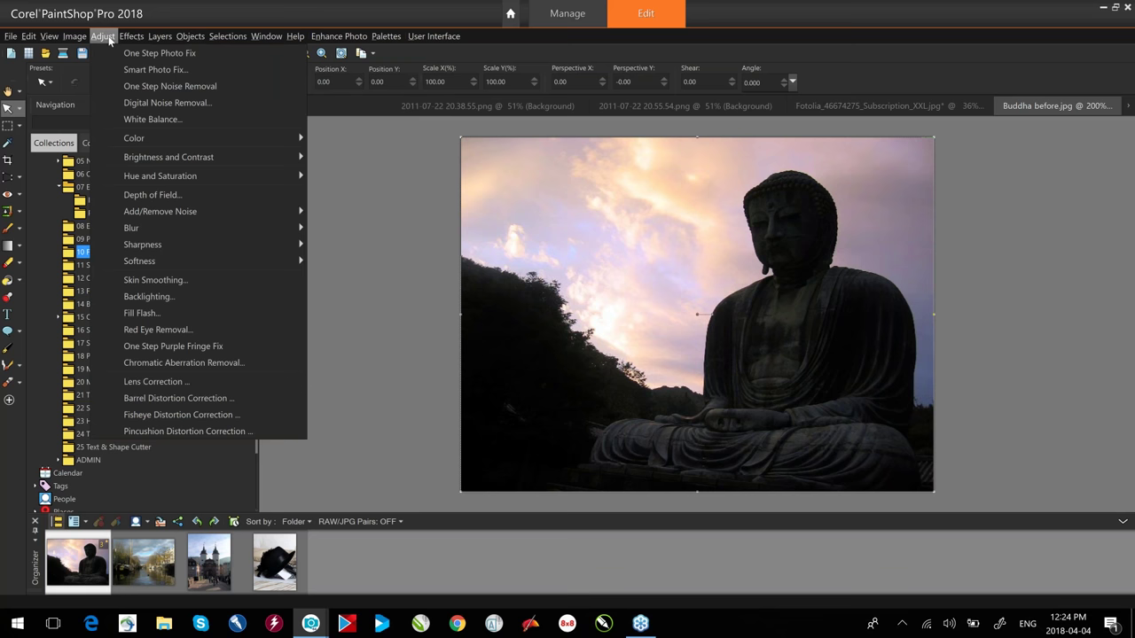
click(142, 313)
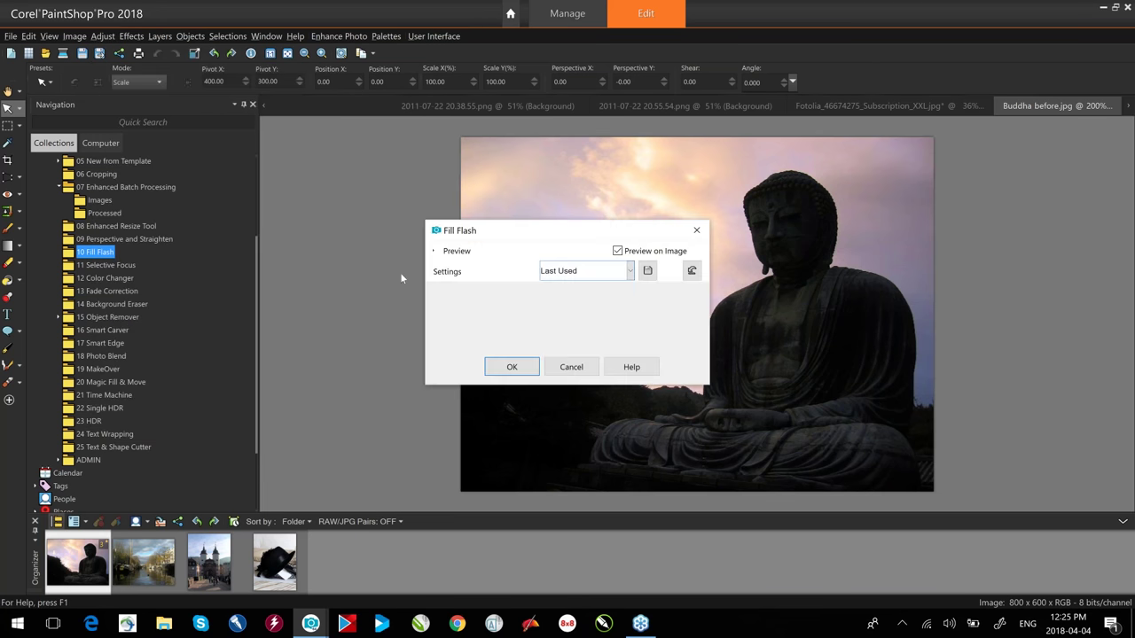
drag(527, 231, 321, 107)
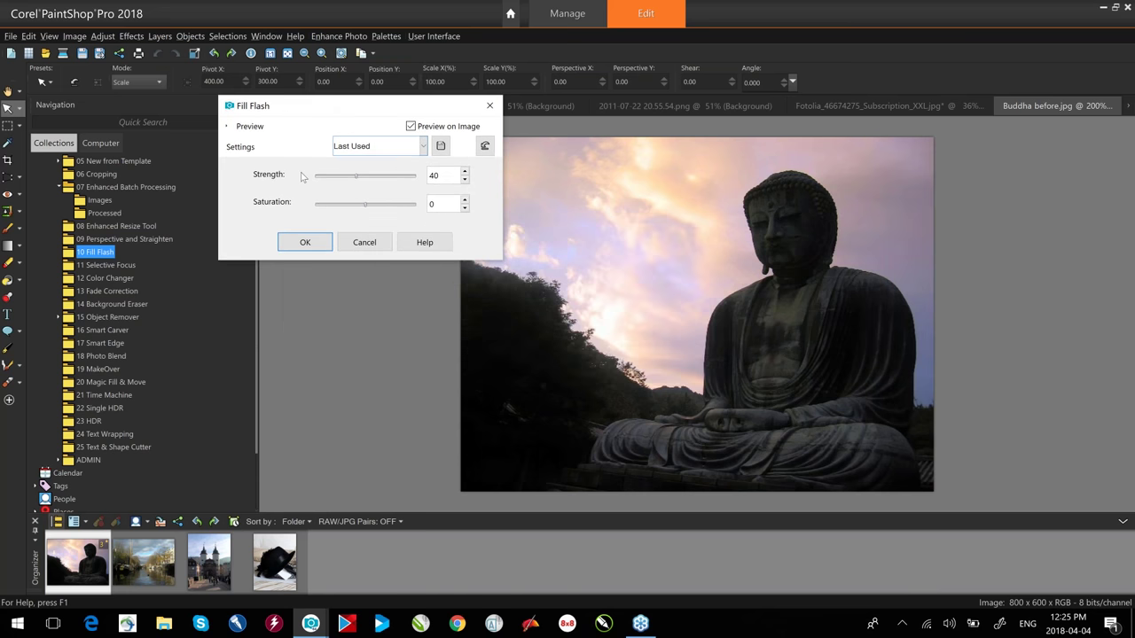
drag(359, 179, 402, 183)
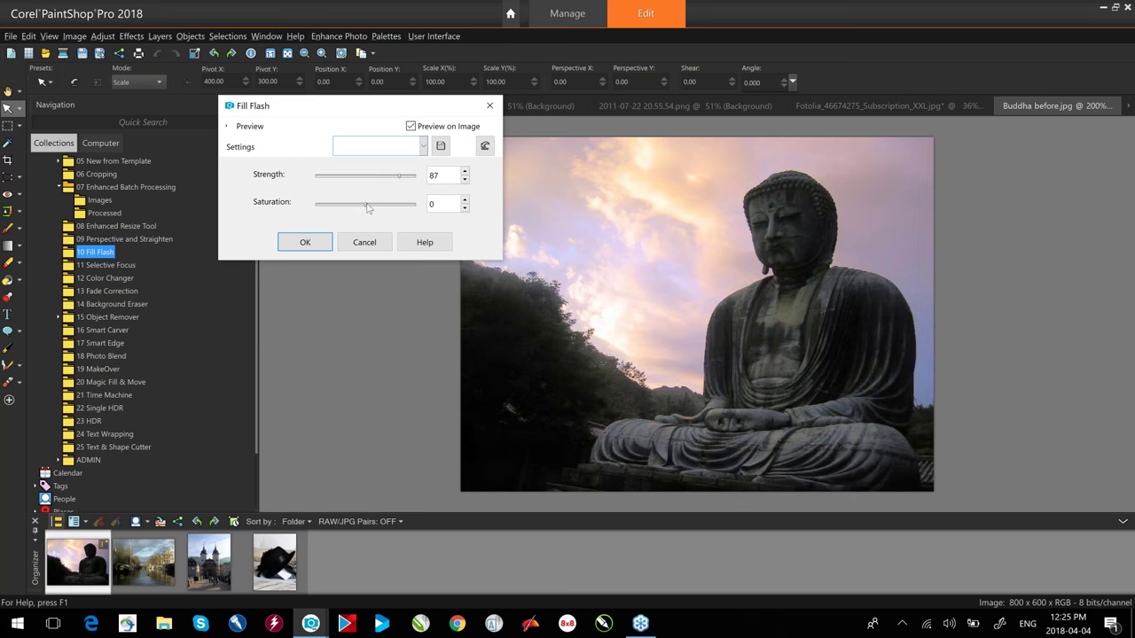
drag(366, 205, 339, 207)
click(306, 242)
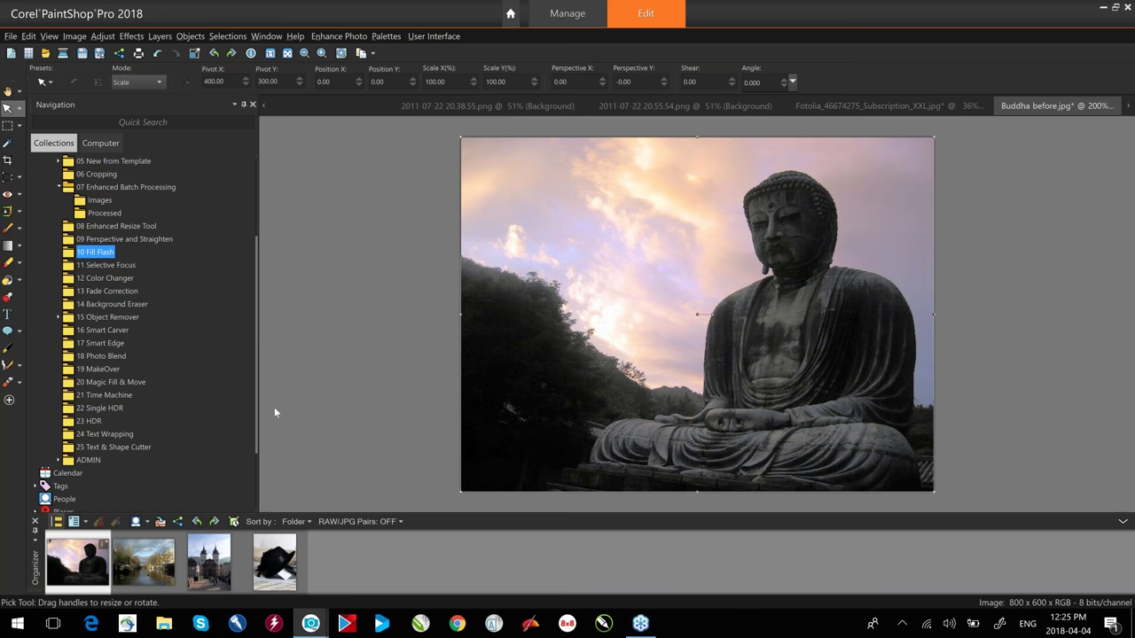
Open the black hat photo from the same folder and apply Fill Flash with strength 64, keeping saturation at -58.
click(285, 568)
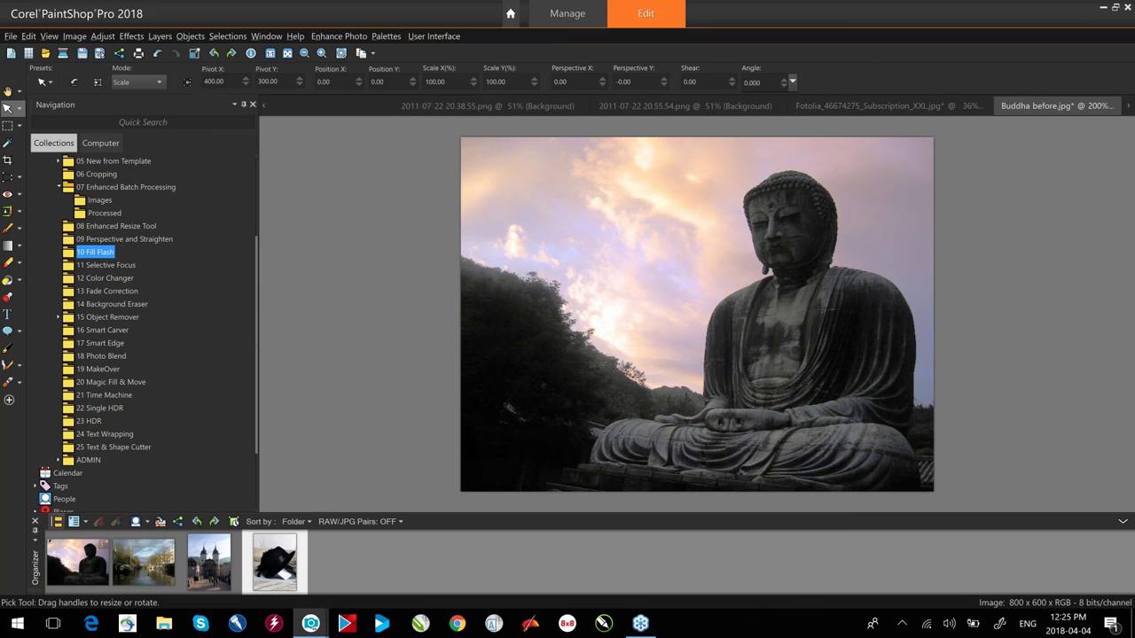
double_click(279, 566)
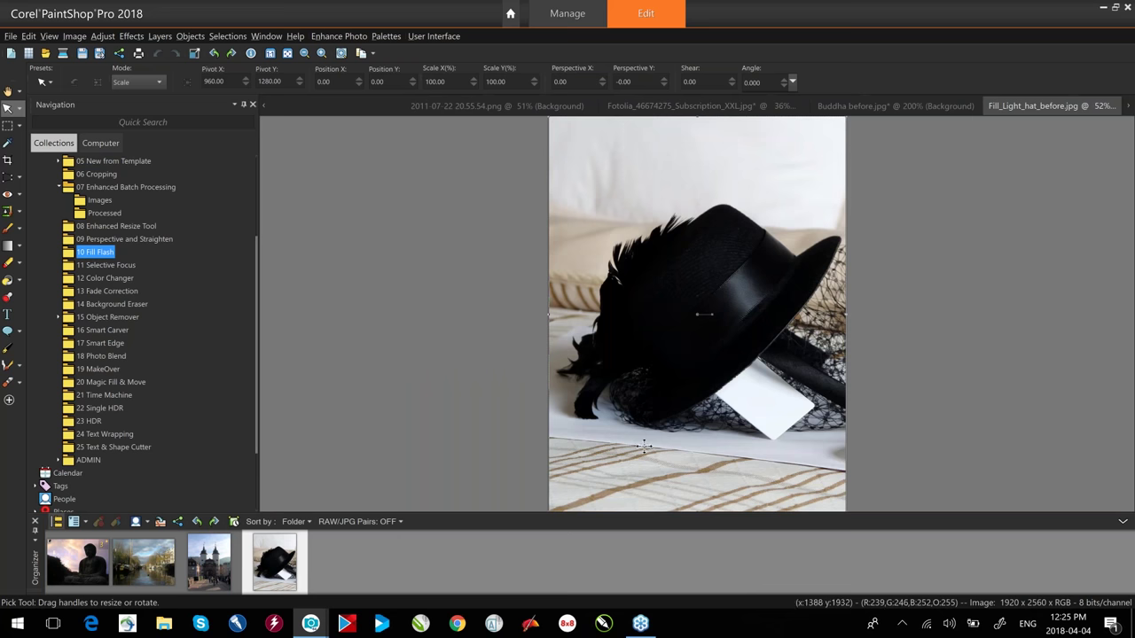
click(104, 36)
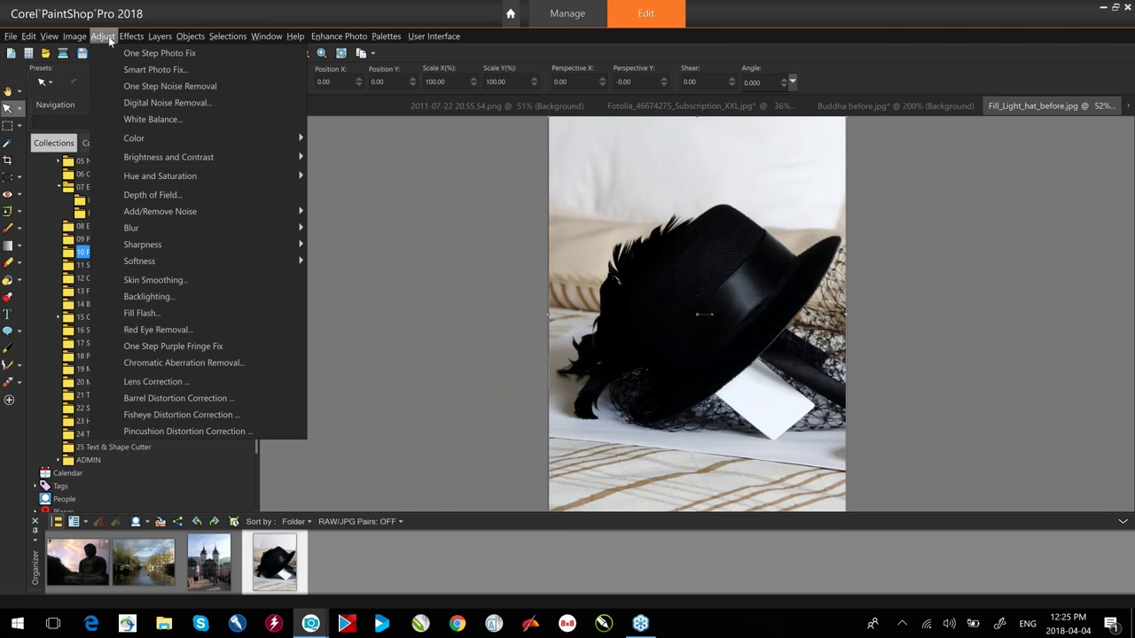
click(161, 313)
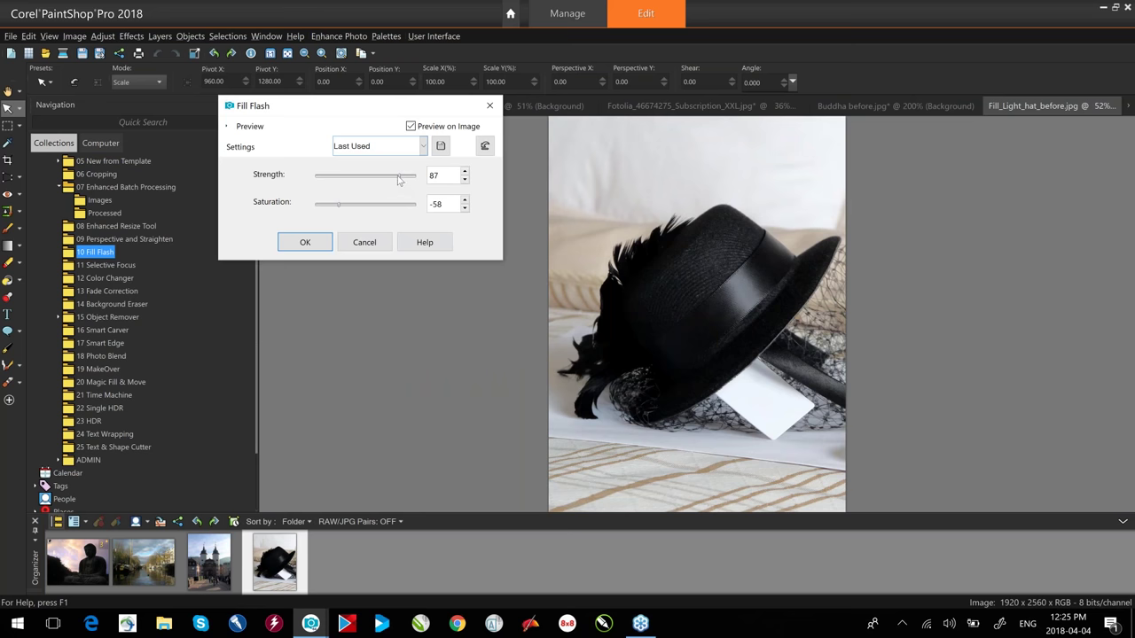
drag(399, 180, 378, 180)
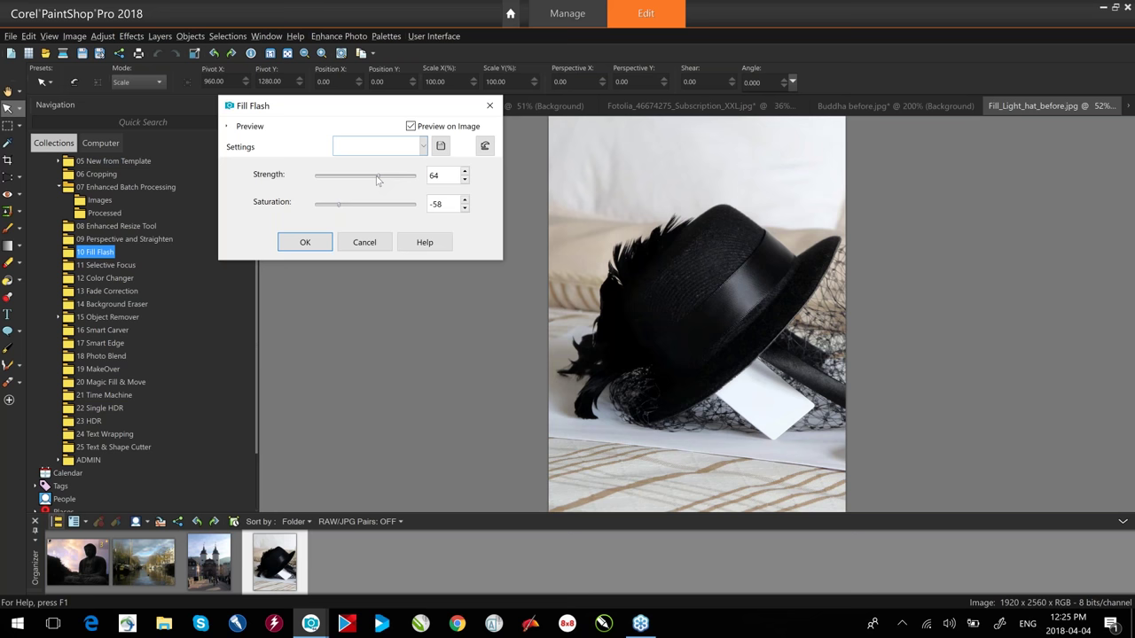
click(301, 243)
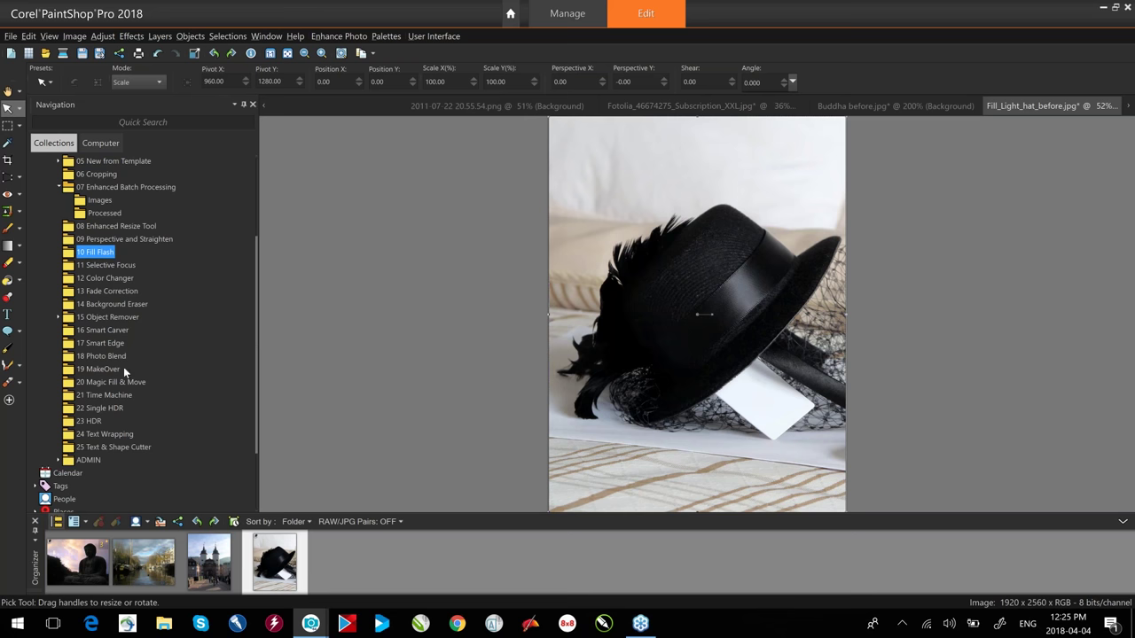
Open the pebbles photo from the 11 Selective Focus folder and start the Selective Focus photo effect on it.
click(102, 265)
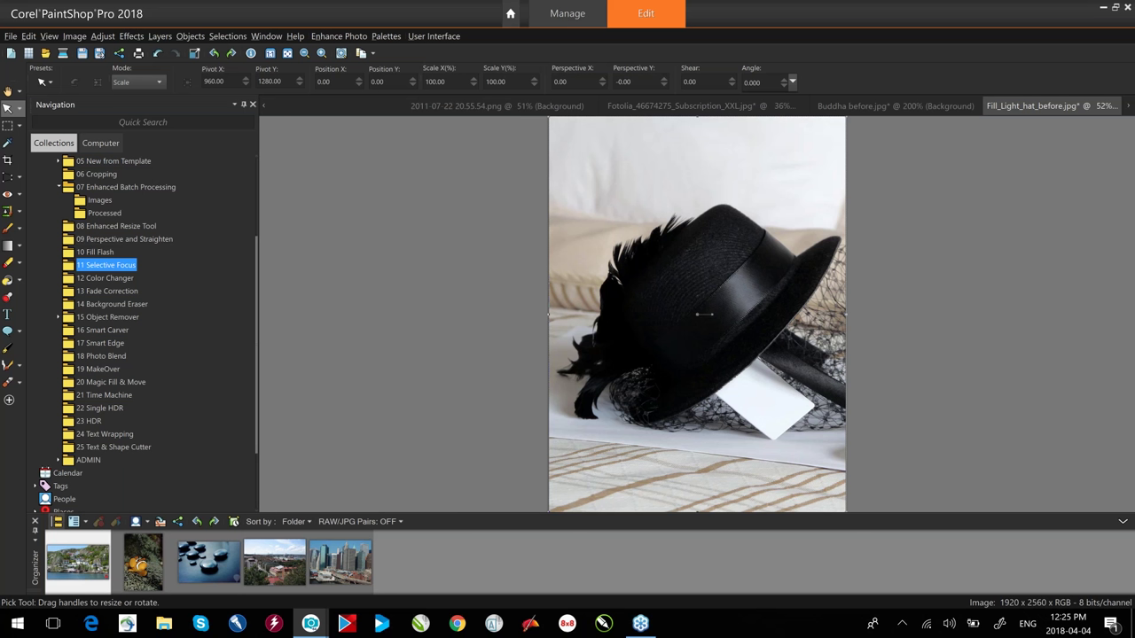
double_click(221, 558)
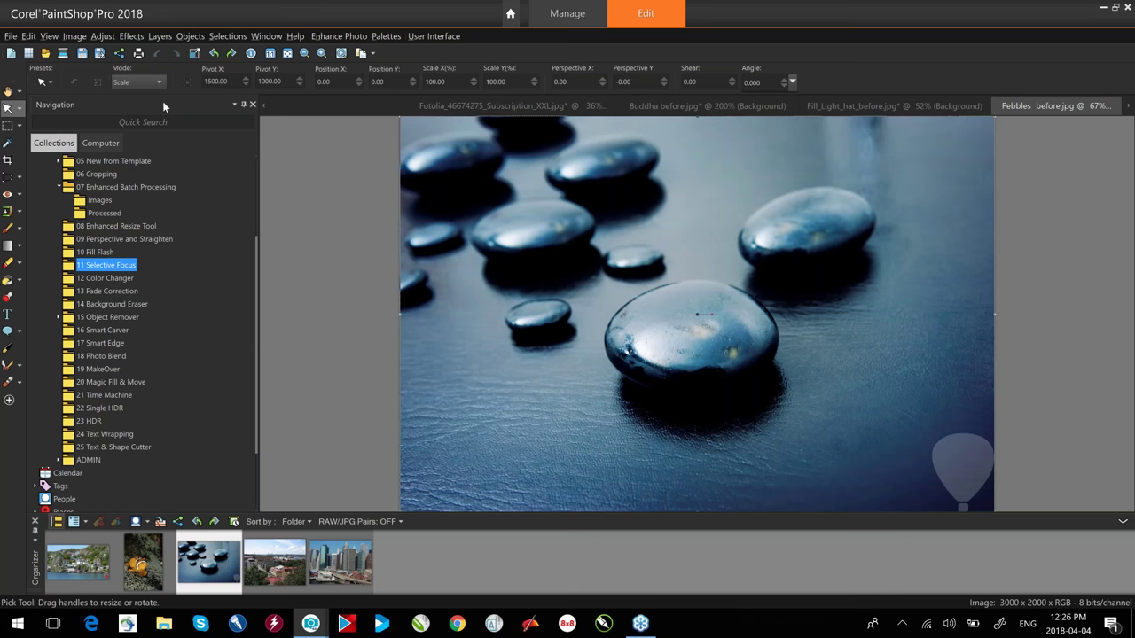
click(133, 36)
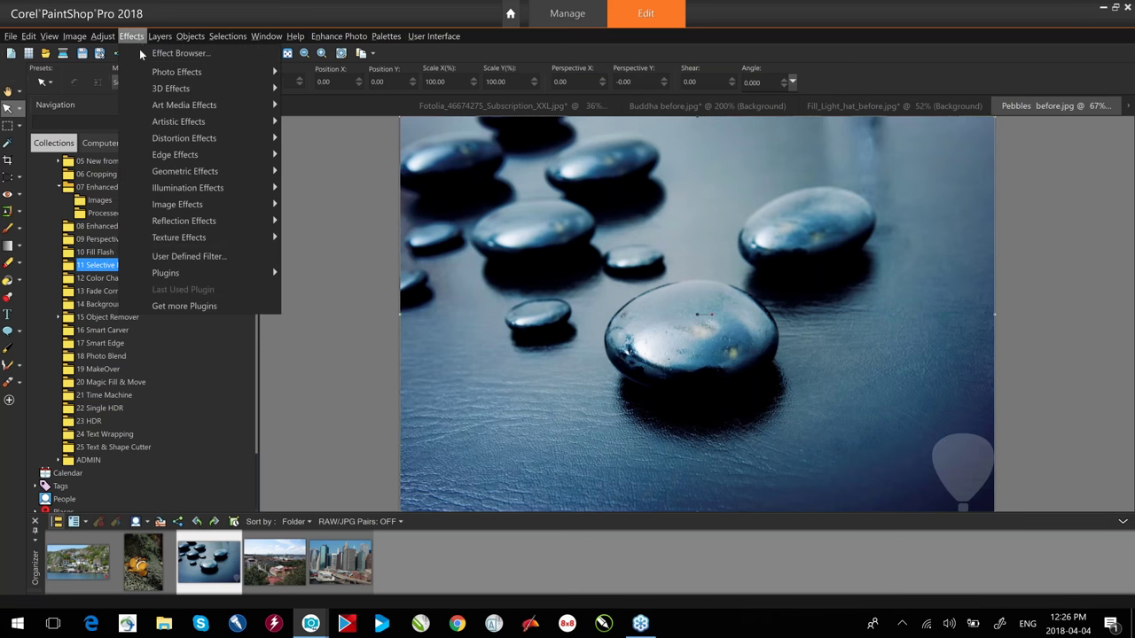
mouse_move(166, 75)
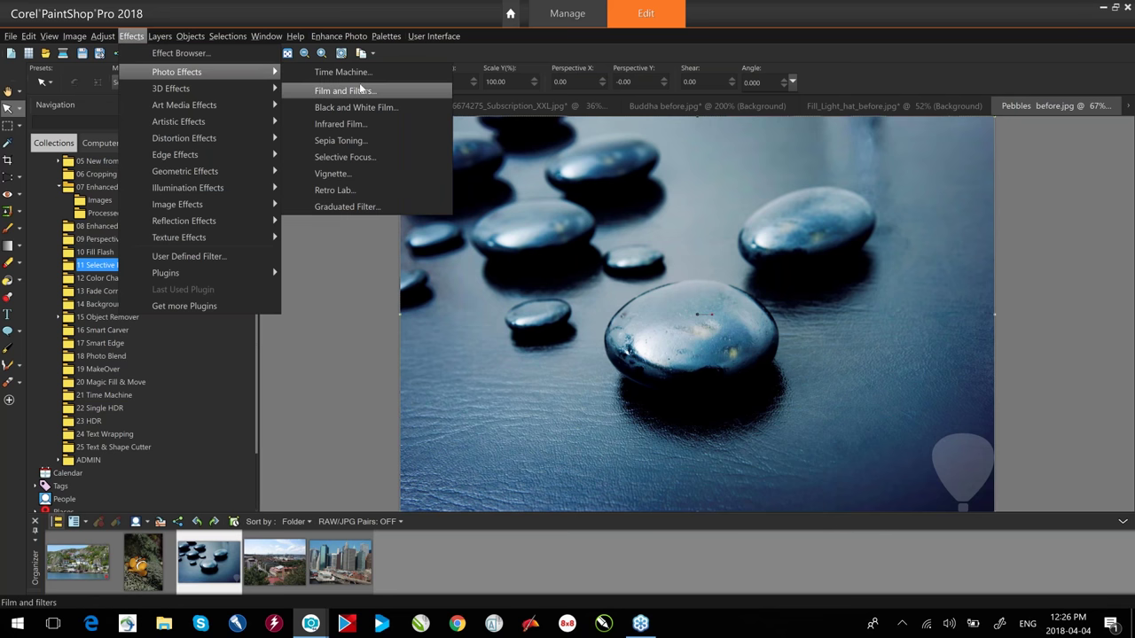
click(346, 157)
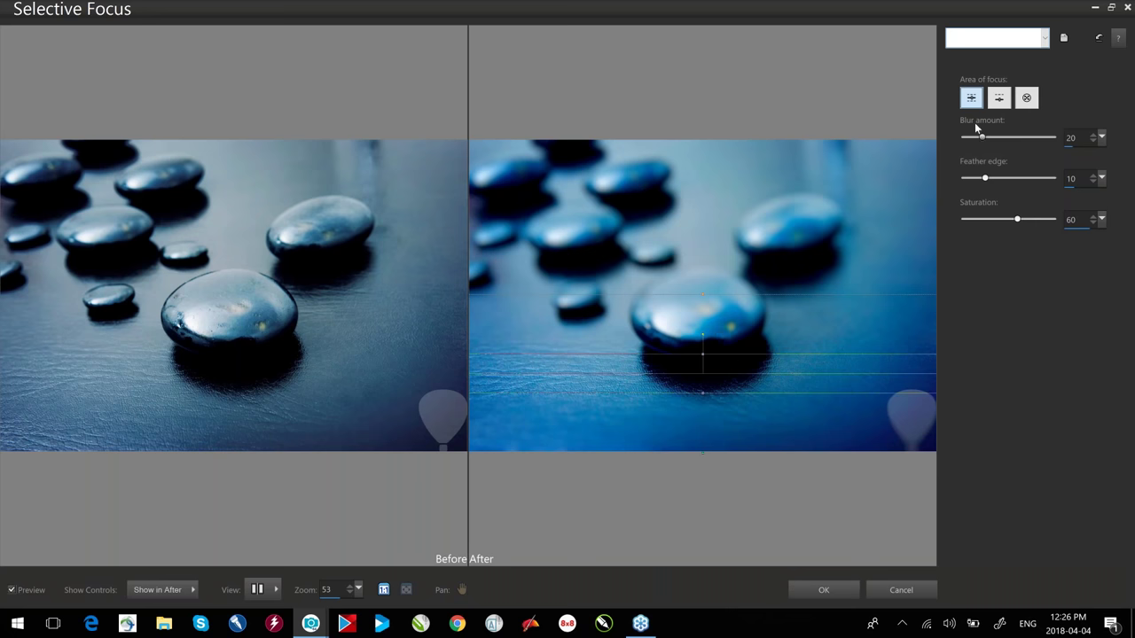
Try the planar focus area, choose the circular one instead, and show its controls in the Before view.
click(998, 99)
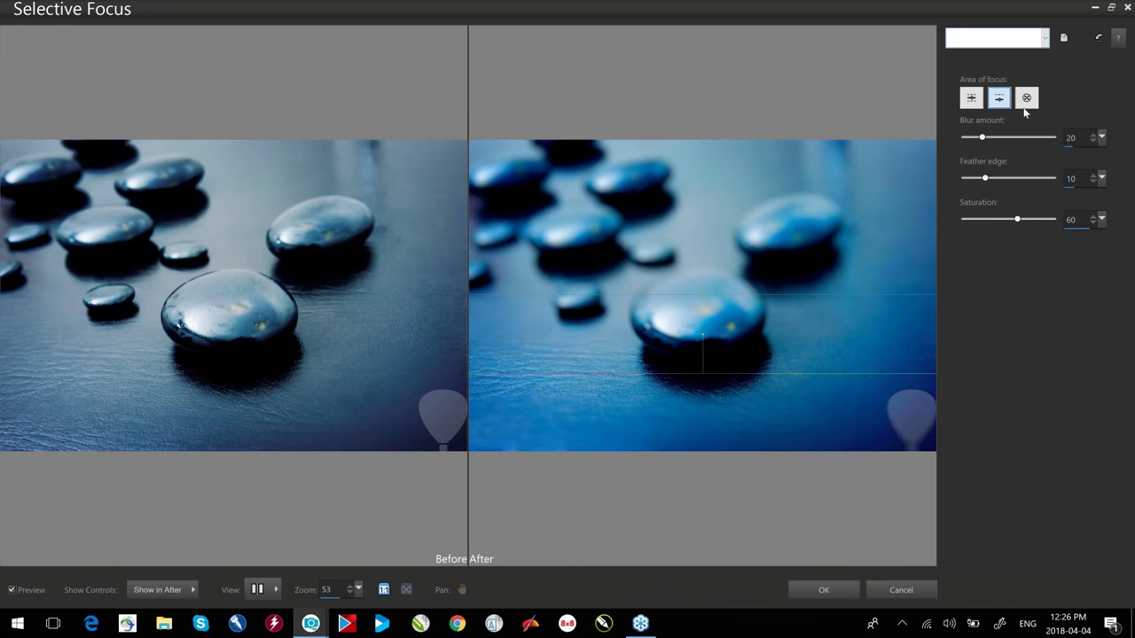
click(1025, 98)
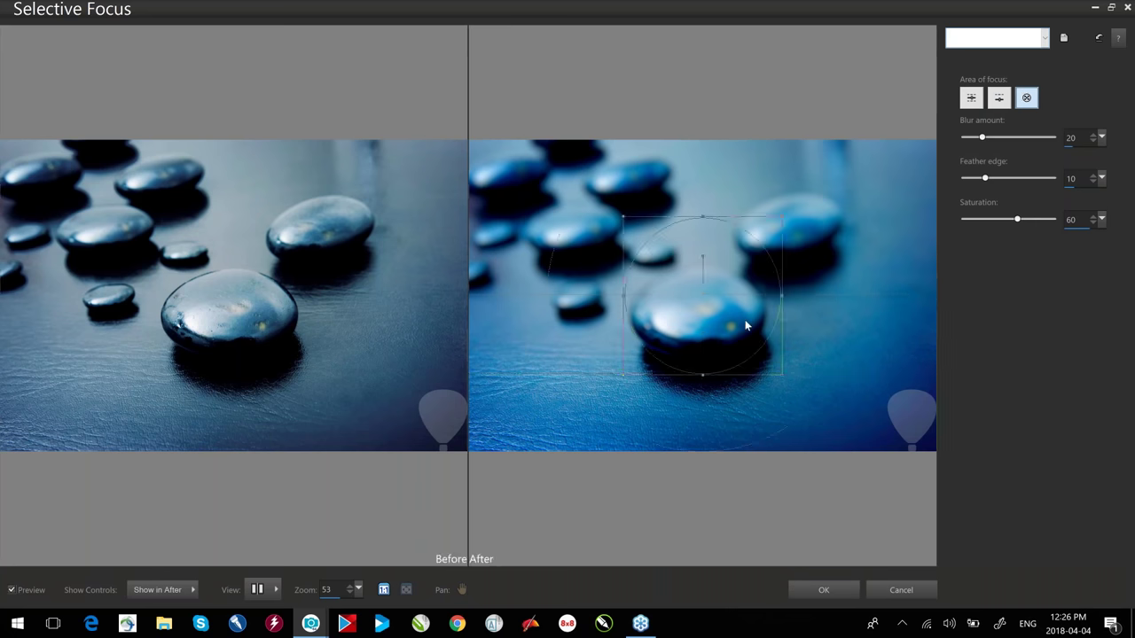
click(624, 379)
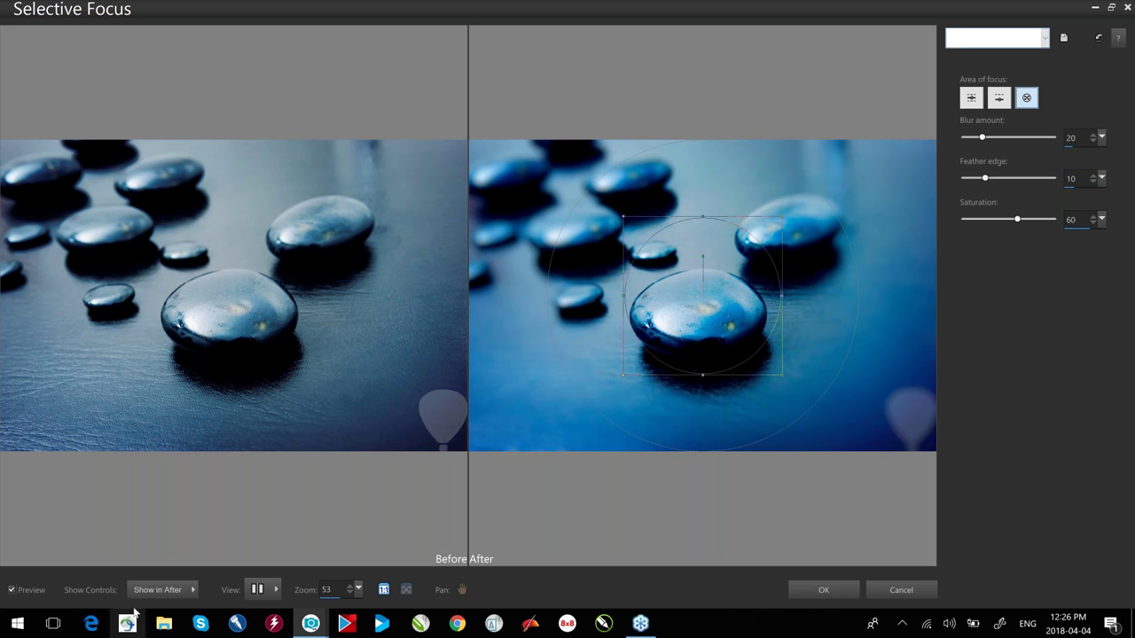
click(191, 593)
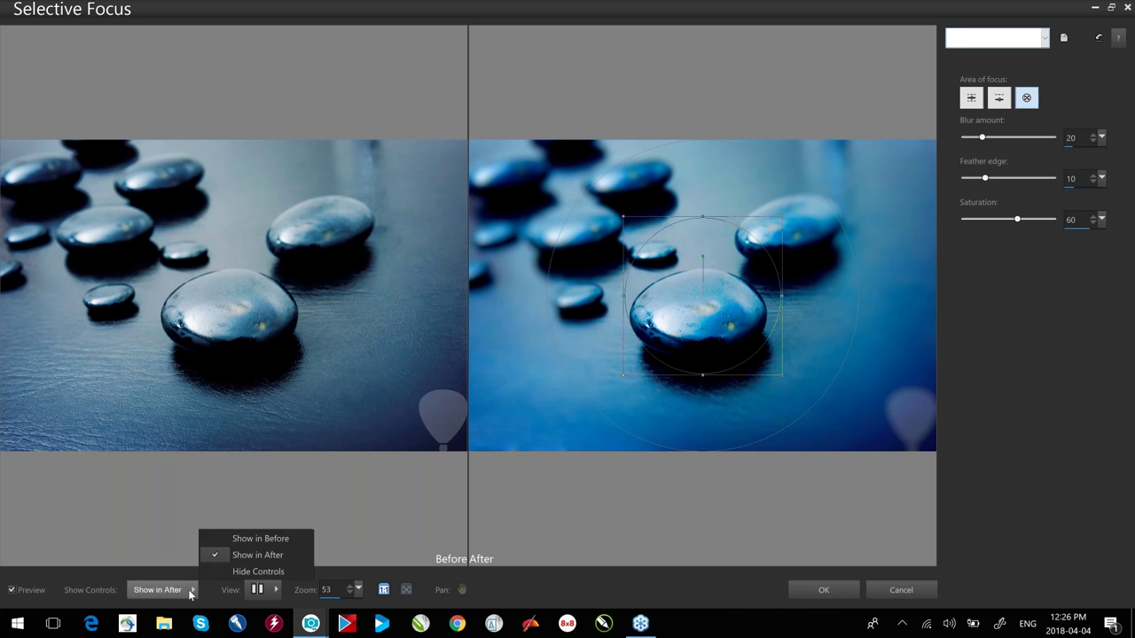
click(247, 542)
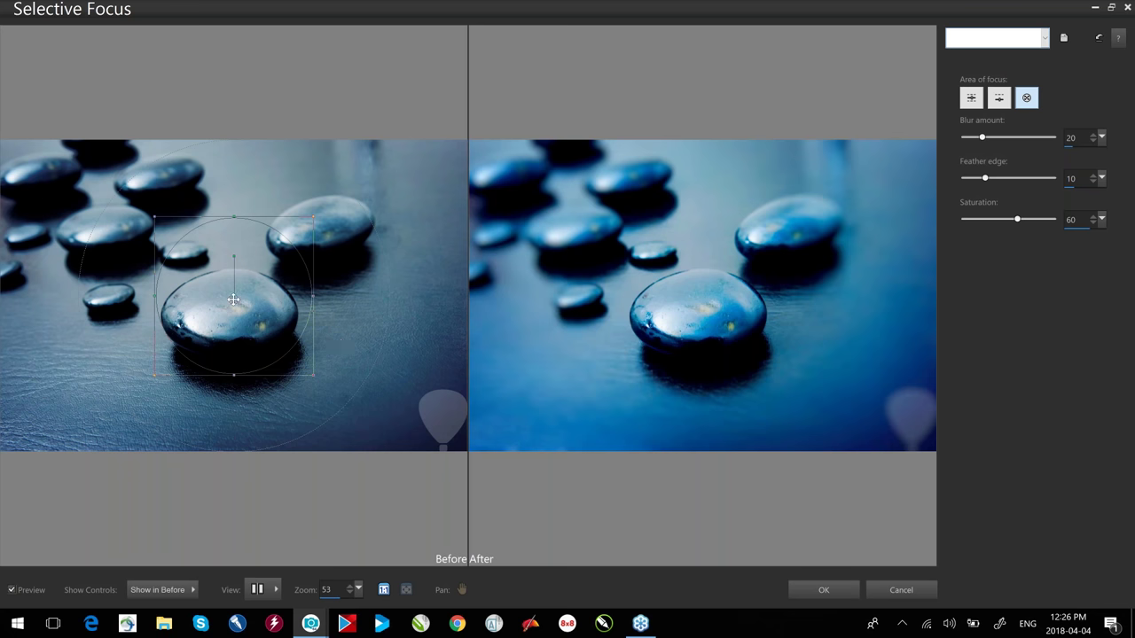
Move the circular focus area onto the large front pebble, flatten it into an ellipse and rotate it.
drag(232, 304, 228, 321)
drag(310, 270, 306, 245)
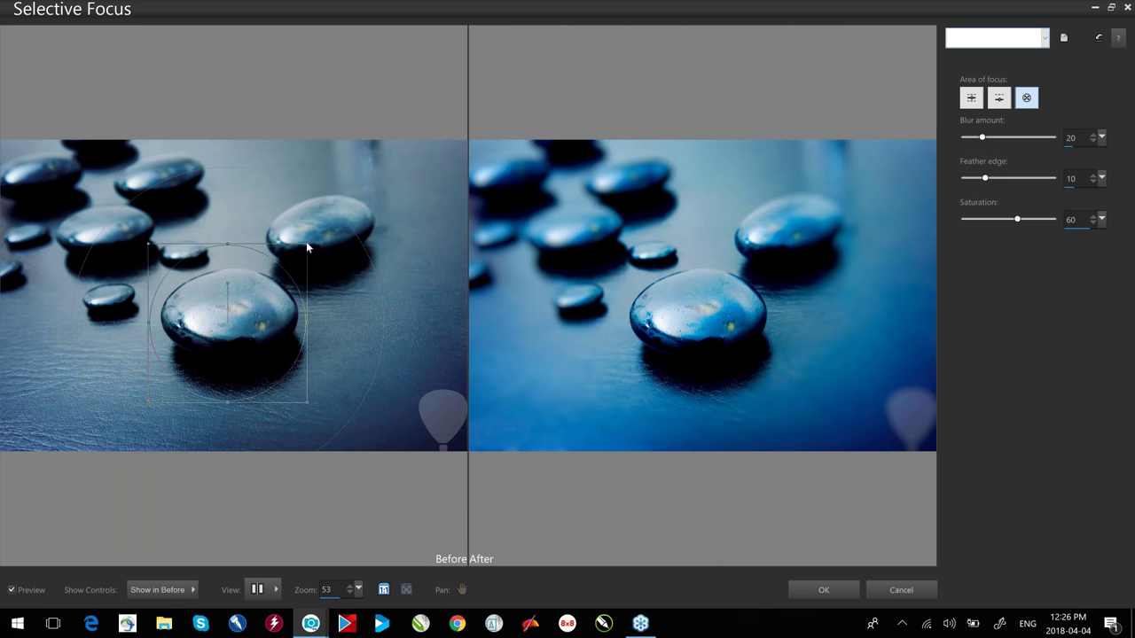
drag(306, 249, 307, 256)
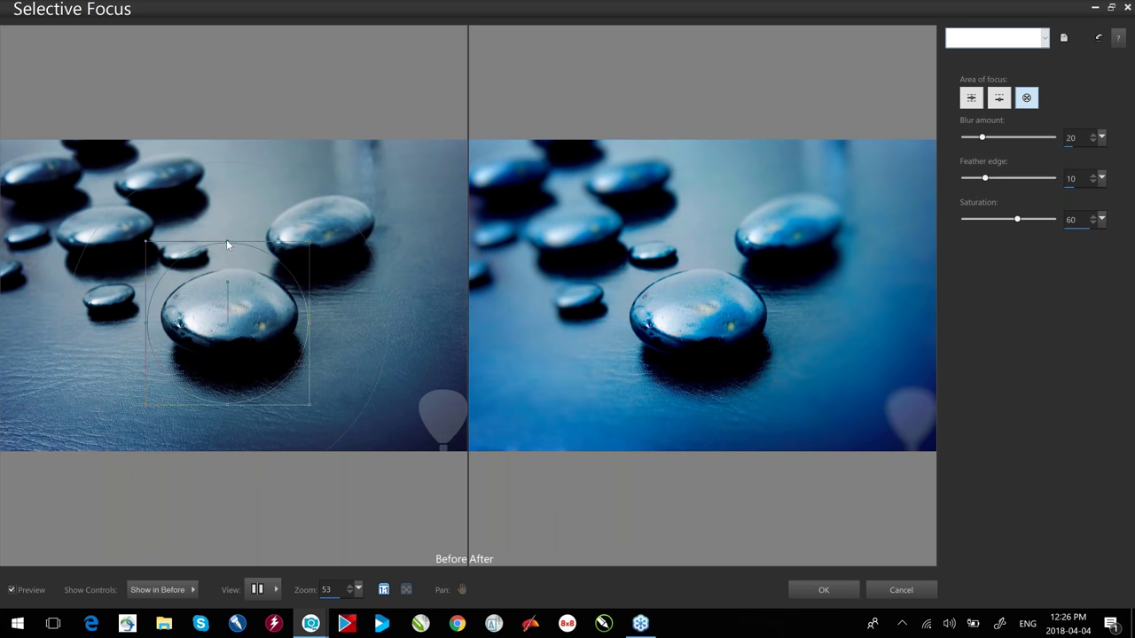
drag(226, 246, 224, 282)
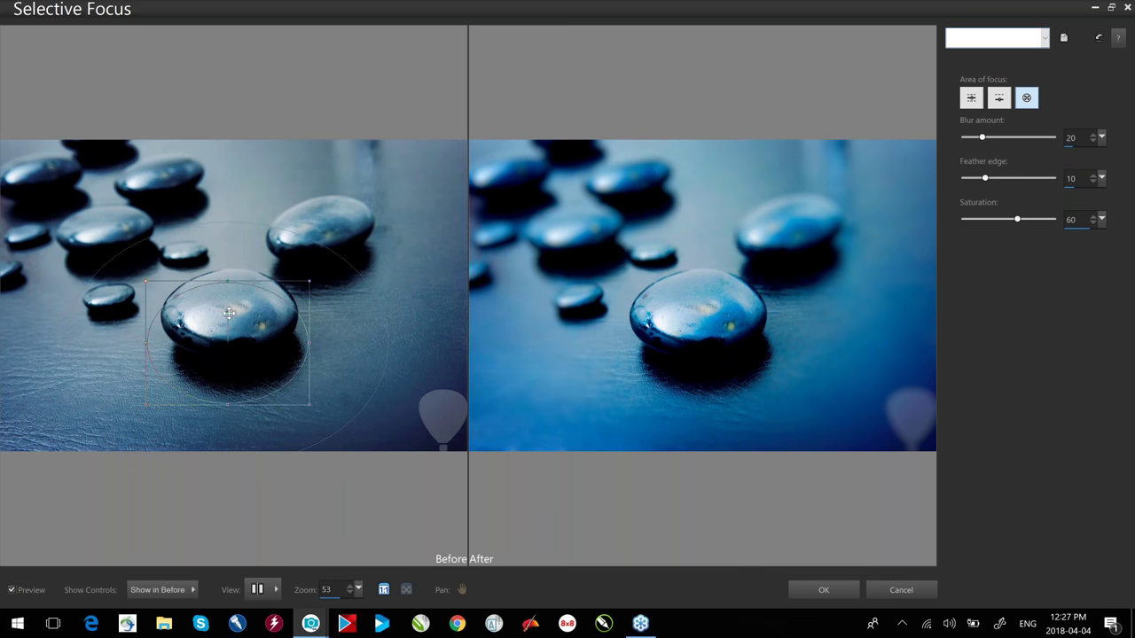
drag(340, 260, 362, 380)
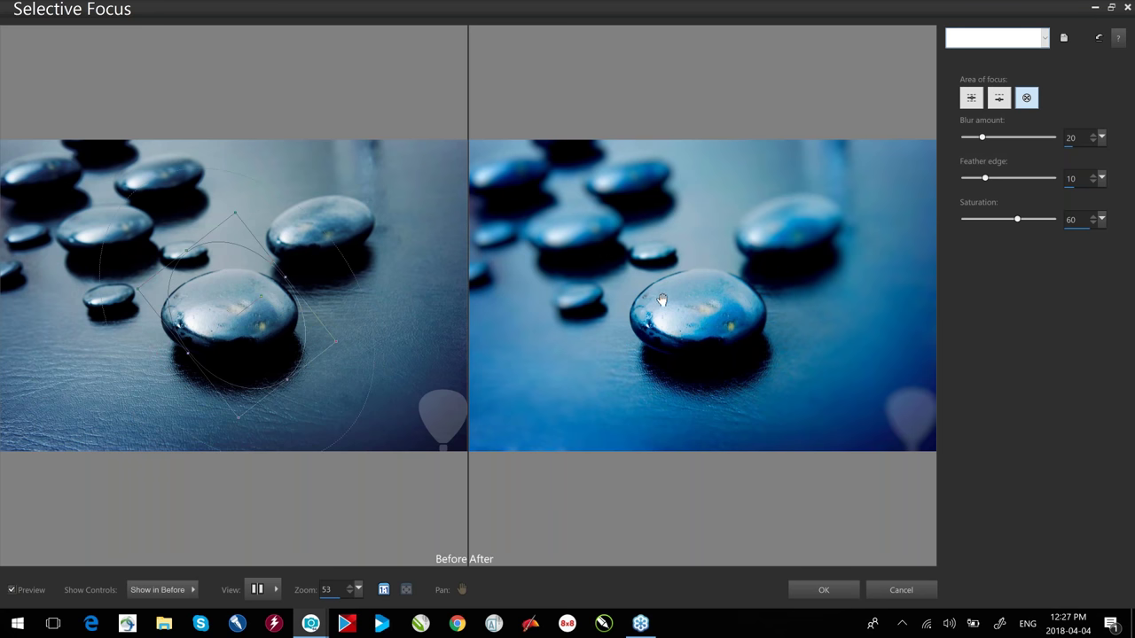
Set the Selective Focus saturation to 0, the feather edge to 13 and the blur amount to 33.
drag(1018, 221, 967, 227)
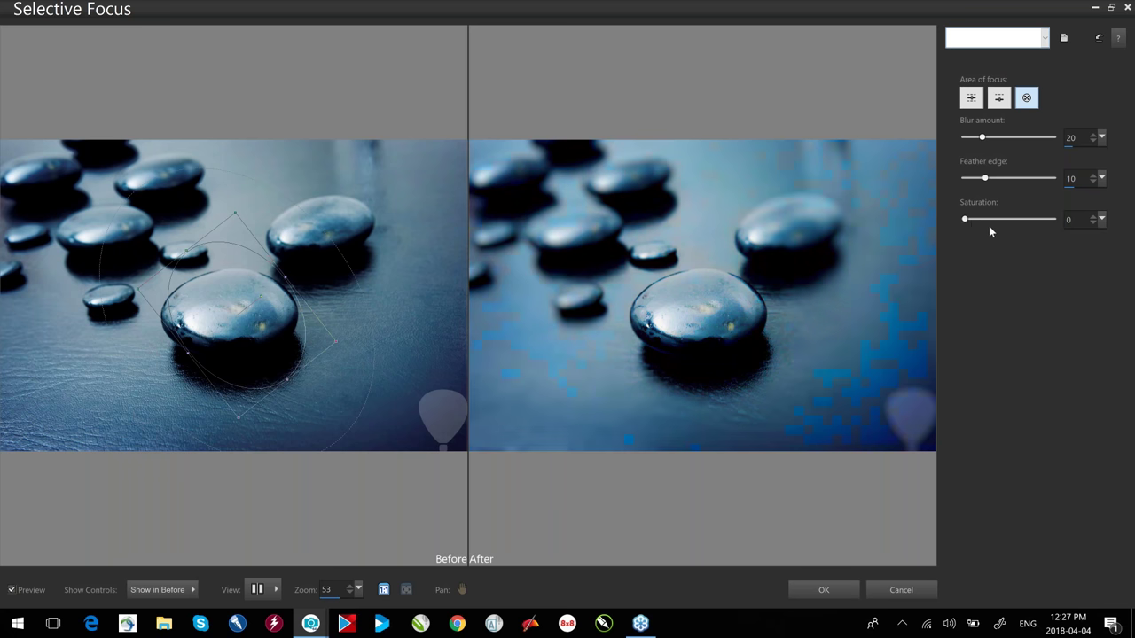
click(993, 178)
drag(982, 137, 995, 138)
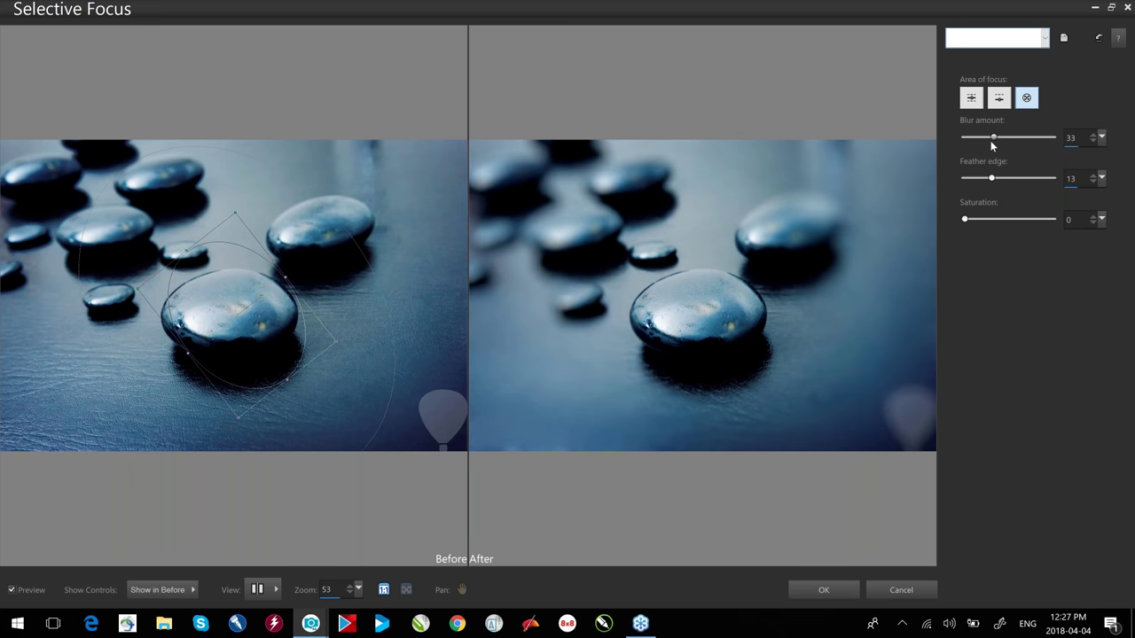
Apply the effect to the pebbles photo and start Selective Focus on the cliffside harbor photo aP1080239.JPG.
click(821, 589)
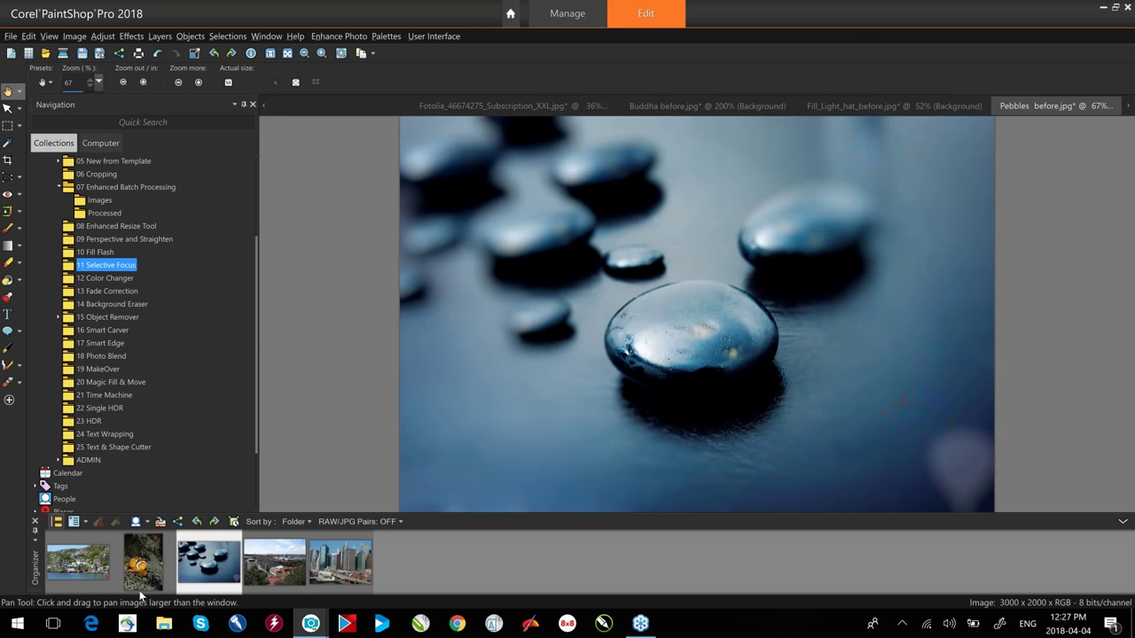
double_click(89, 565)
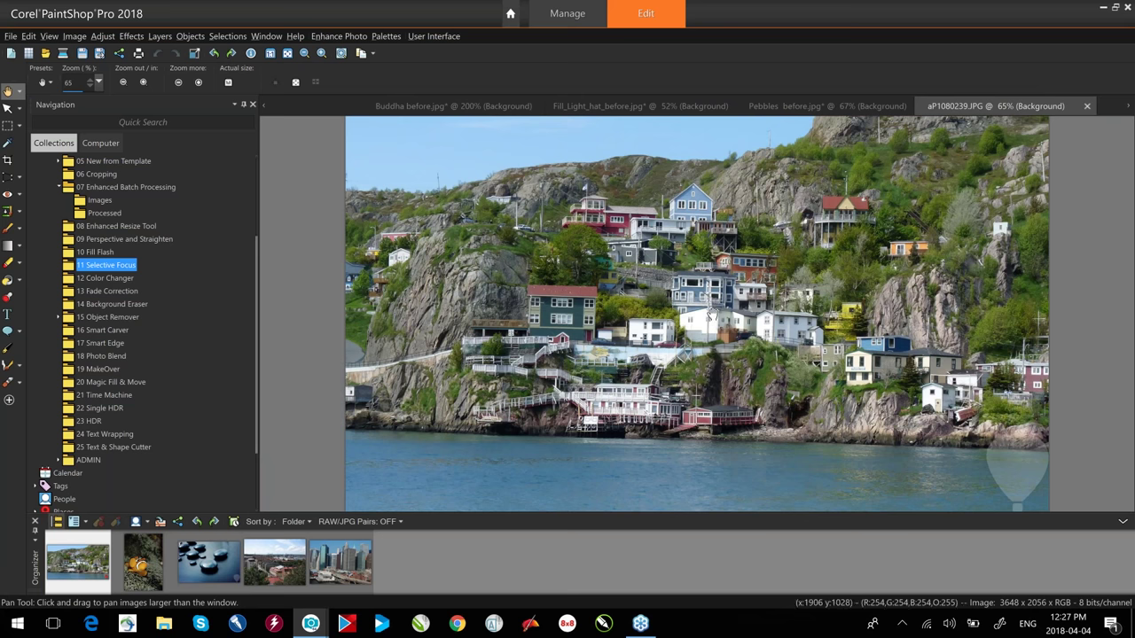
click(132, 36)
mouse_move(215, 72)
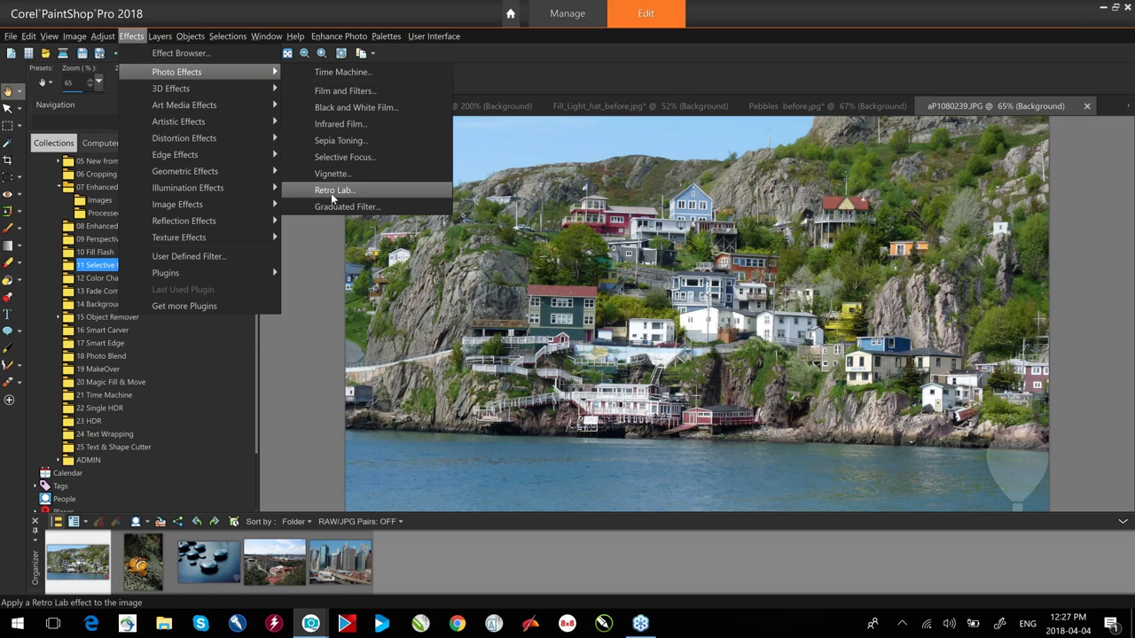
click(377, 158)
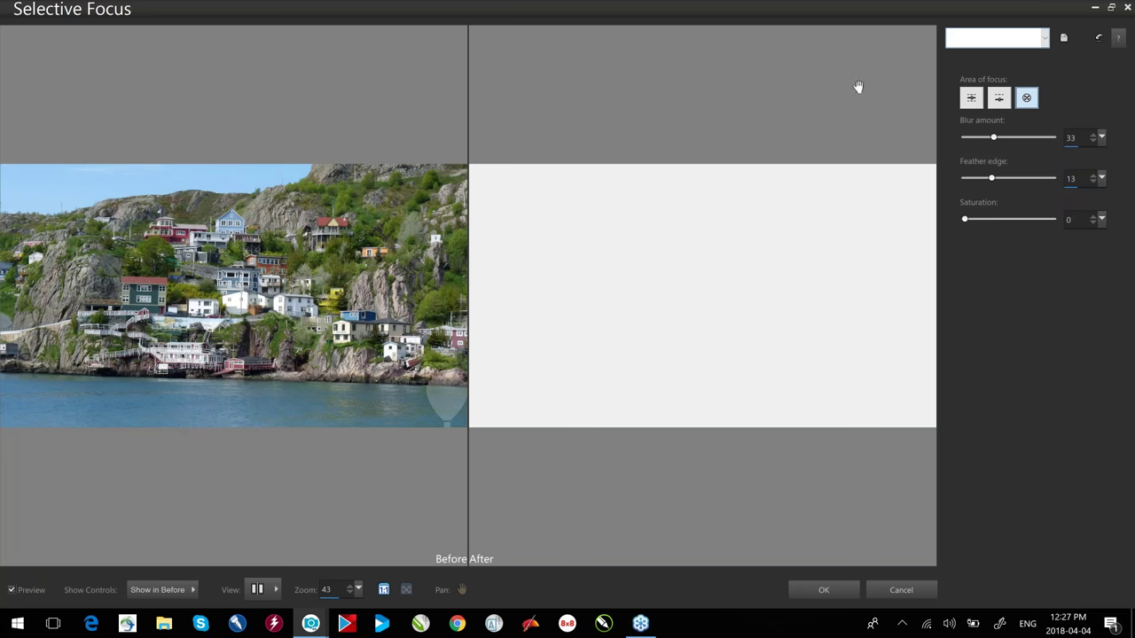
Choose the planar focus area and move and rotate its band diagonally across the green house and the rocky shoreline.
click(970, 99)
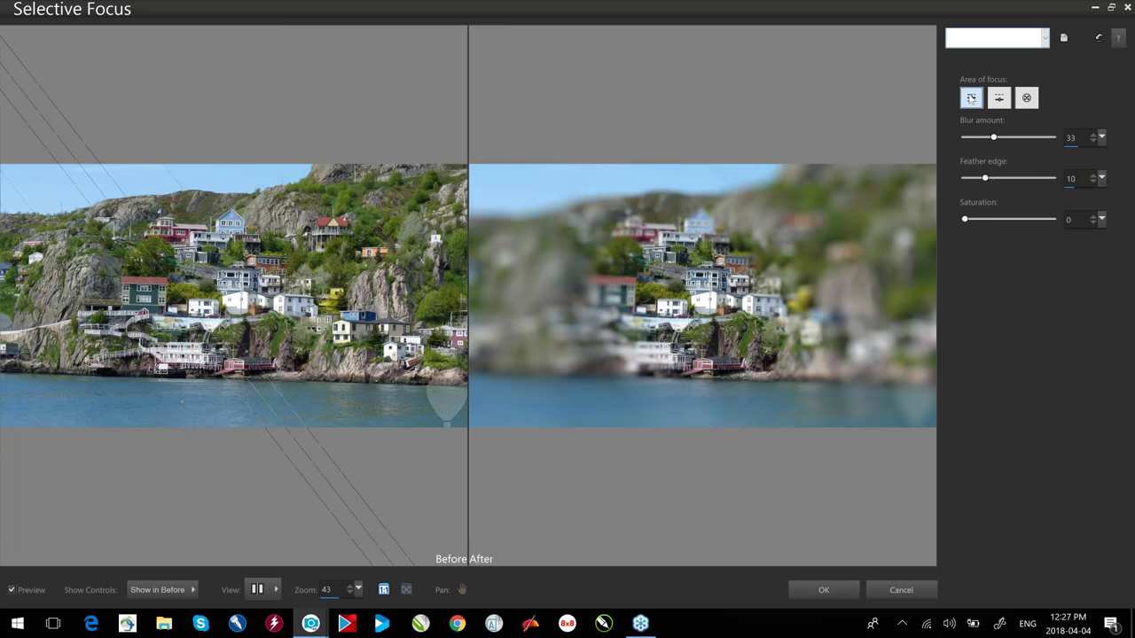
click(261, 357)
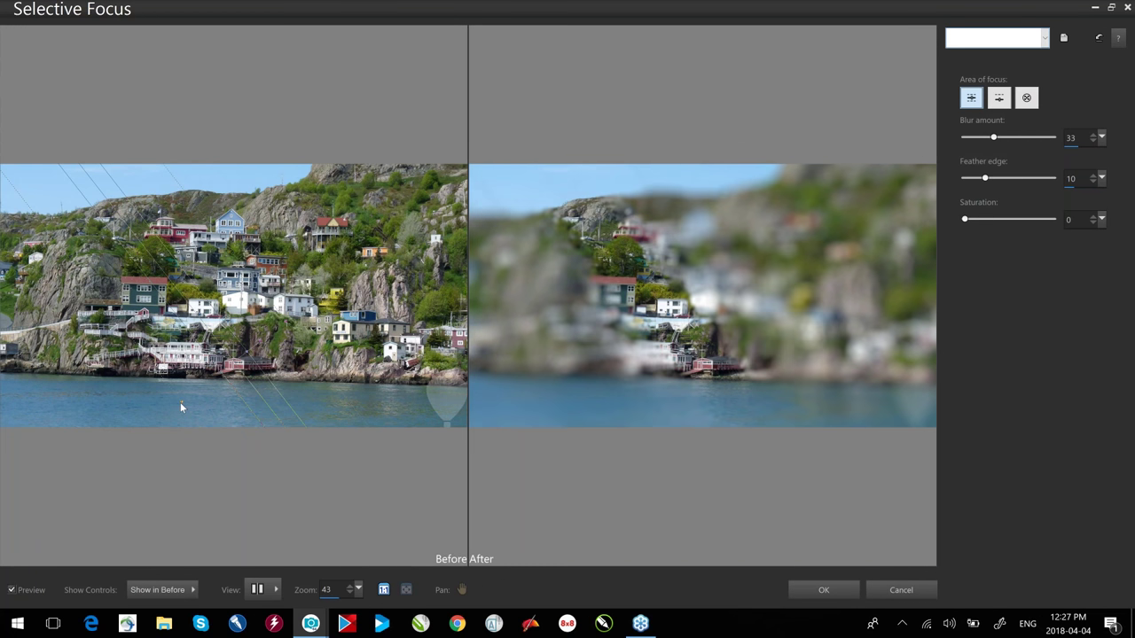
drag(180, 398, 220, 381)
drag(266, 303, 269, 335)
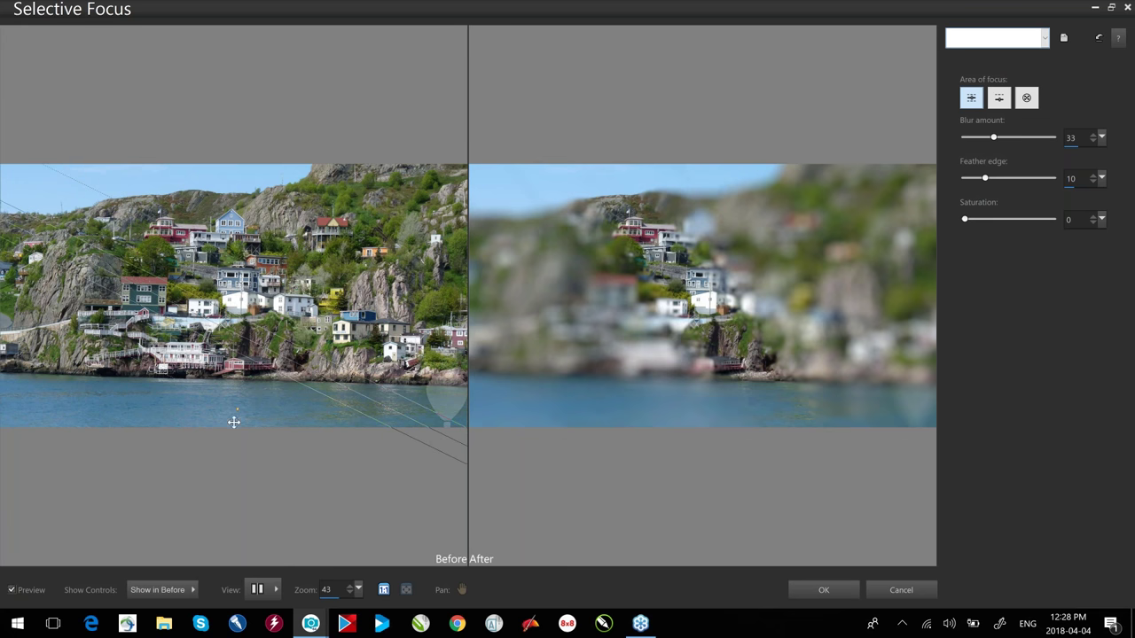
drag(290, 323, 282, 316)
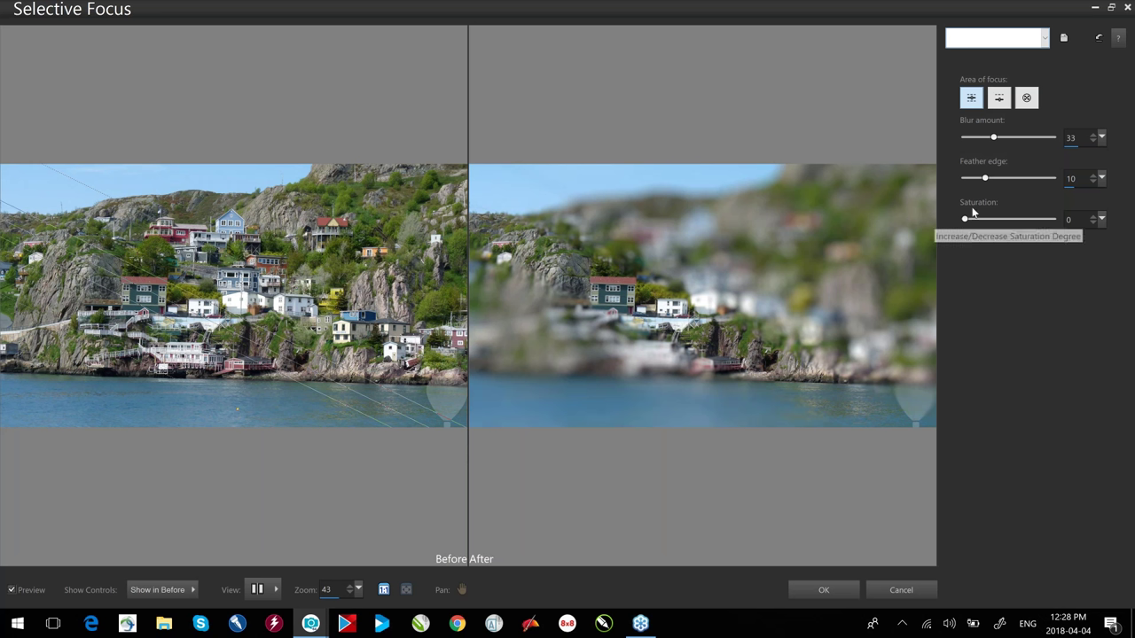
Set the feather edge to 16, the blur amount to 17 and the saturation to 79, and apply the effect.
drag(988, 179, 999, 178)
drag(994, 140, 981, 144)
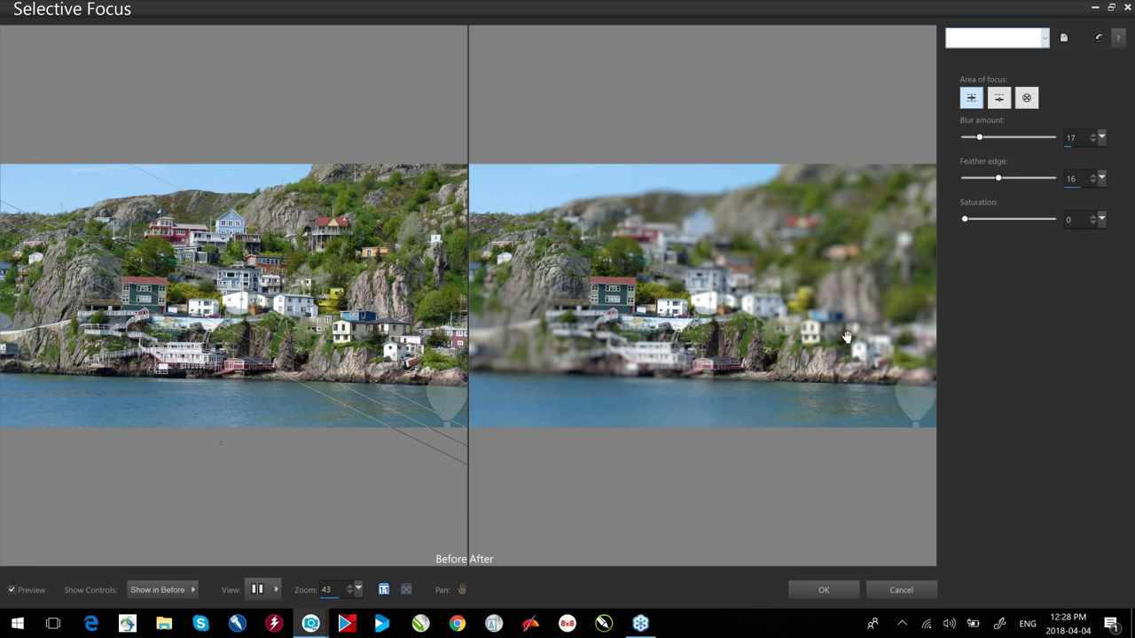
click(973, 221)
drag(973, 221, 1035, 222)
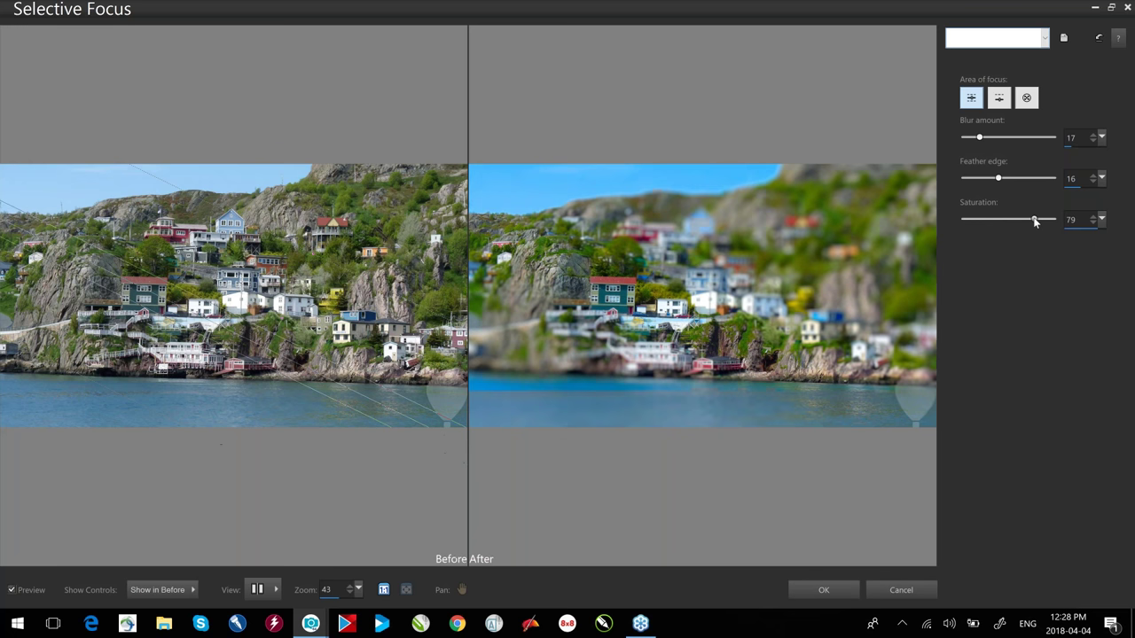
click(824, 590)
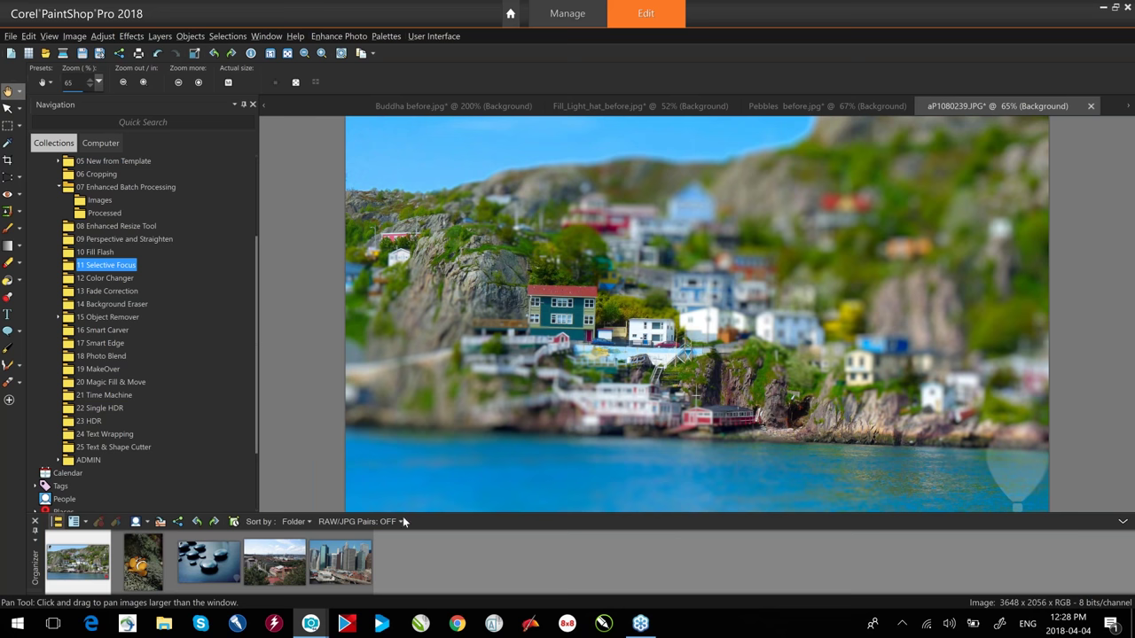
Open Color Changer Bedding.jpg from the 12 Color Changer folder and enlarge it to 250%.
click(121, 278)
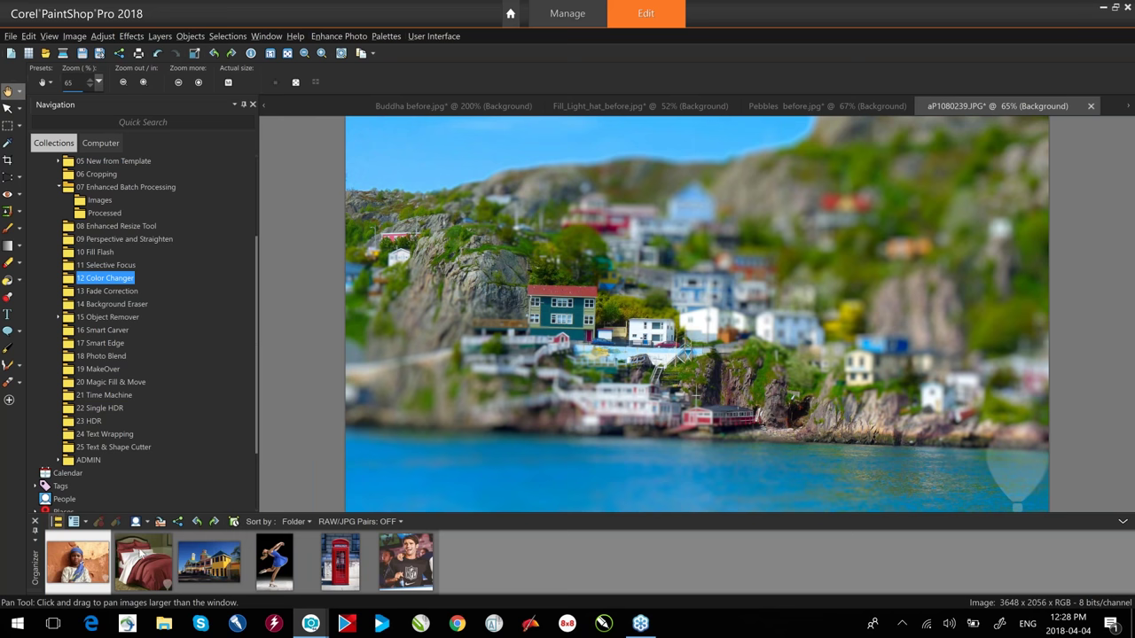
double_click(140, 555)
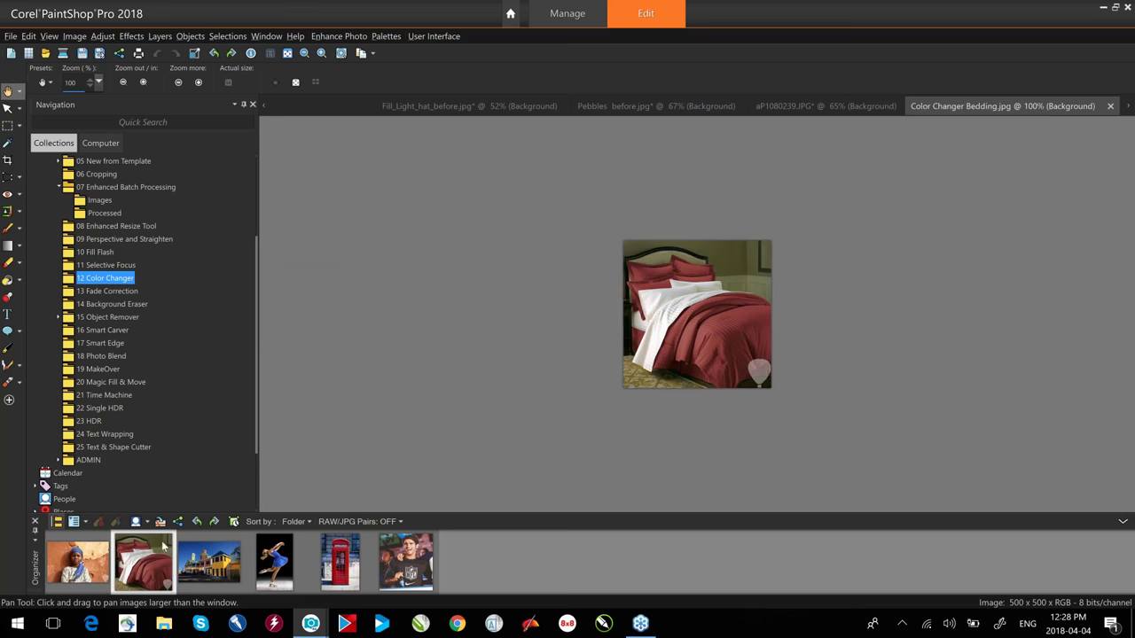
scroll(700, 322, up, 4)
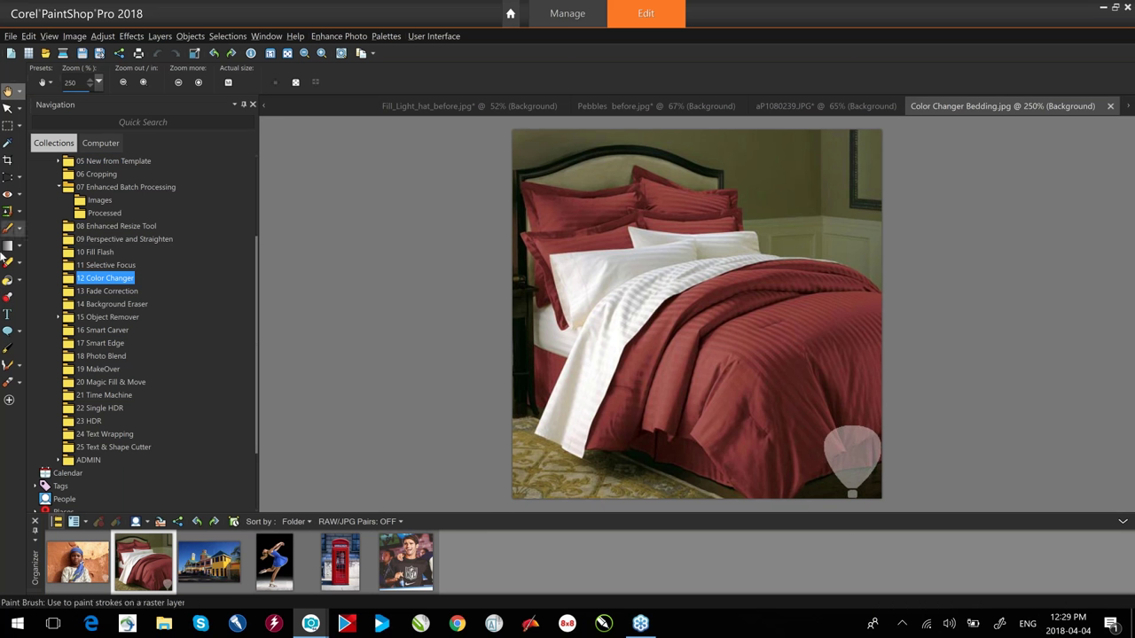
Activate the Color Changer tool and display the Materials palette.
click(21, 281)
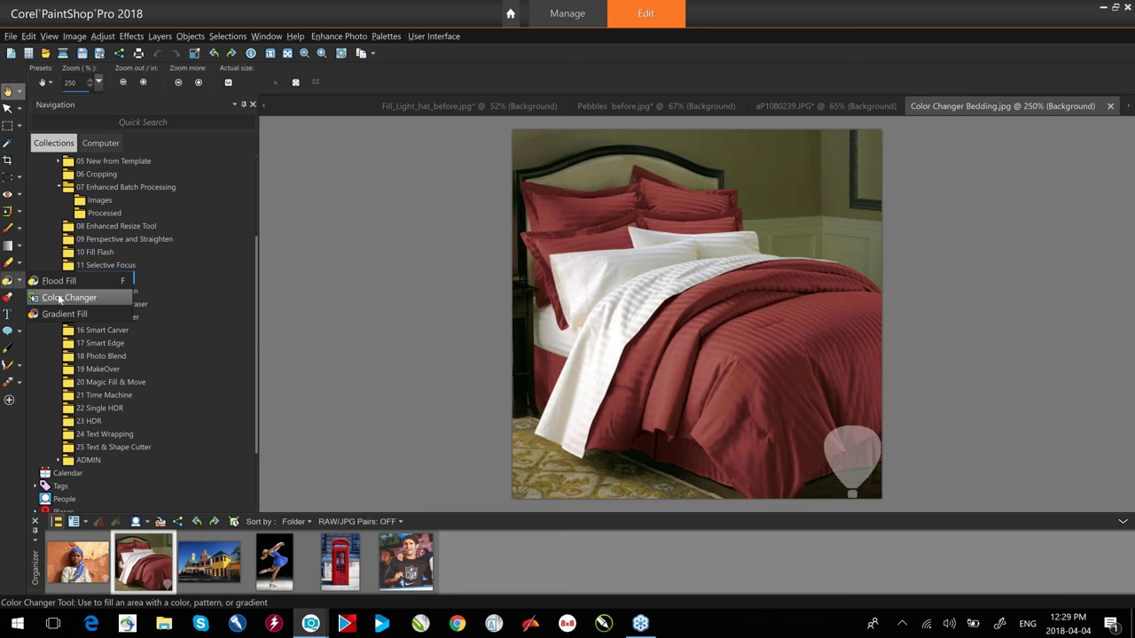
click(60, 298)
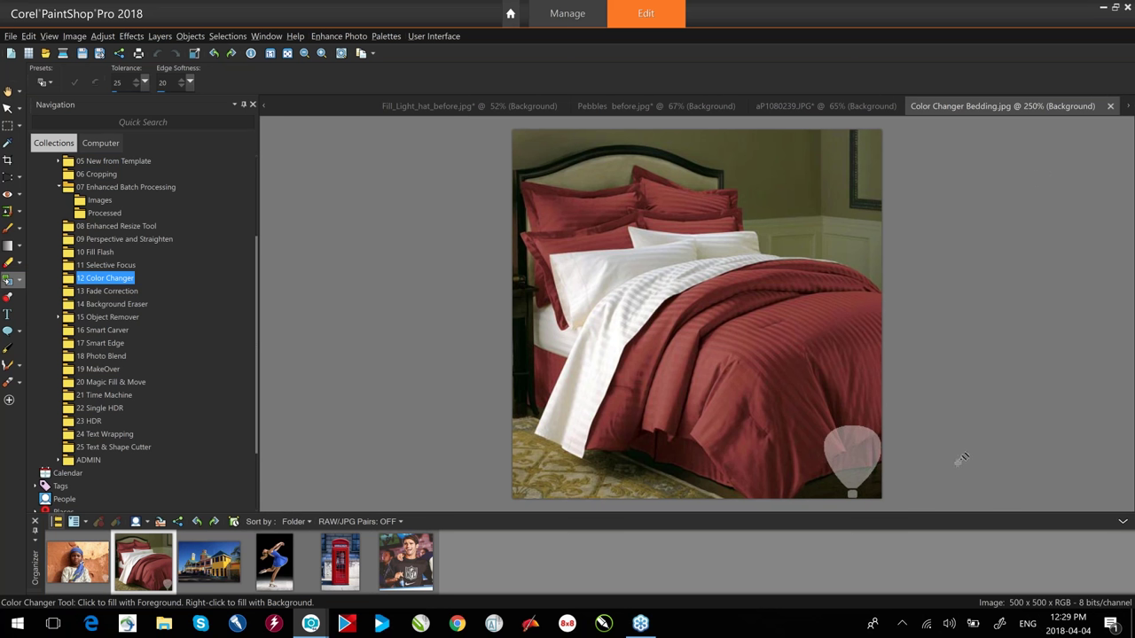
right_click(995, 71)
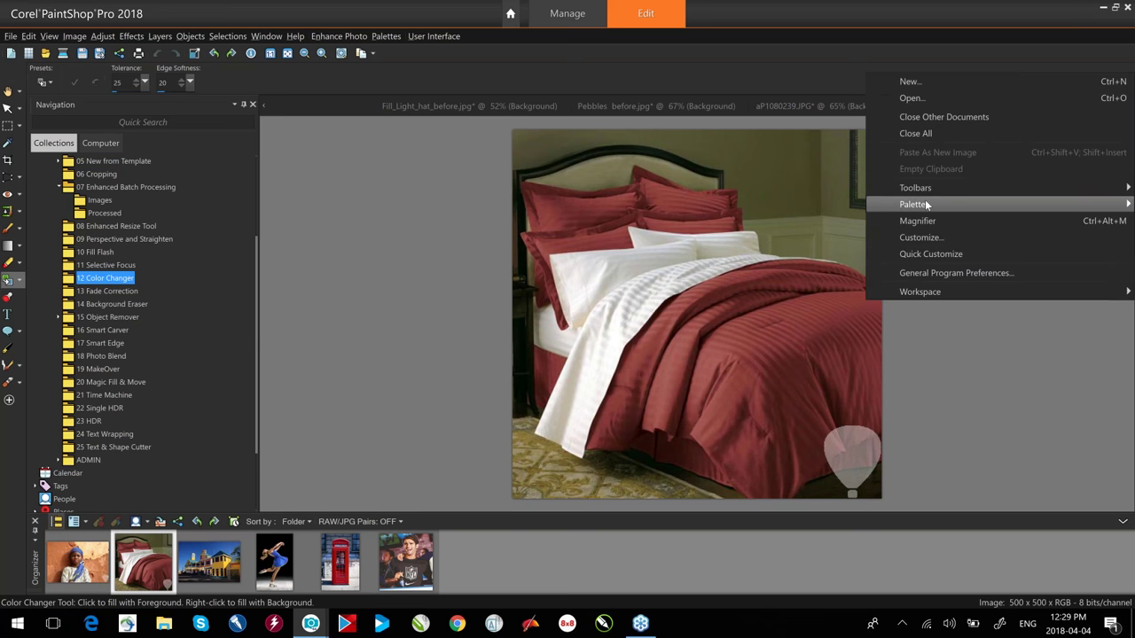
mouse_move(925, 205)
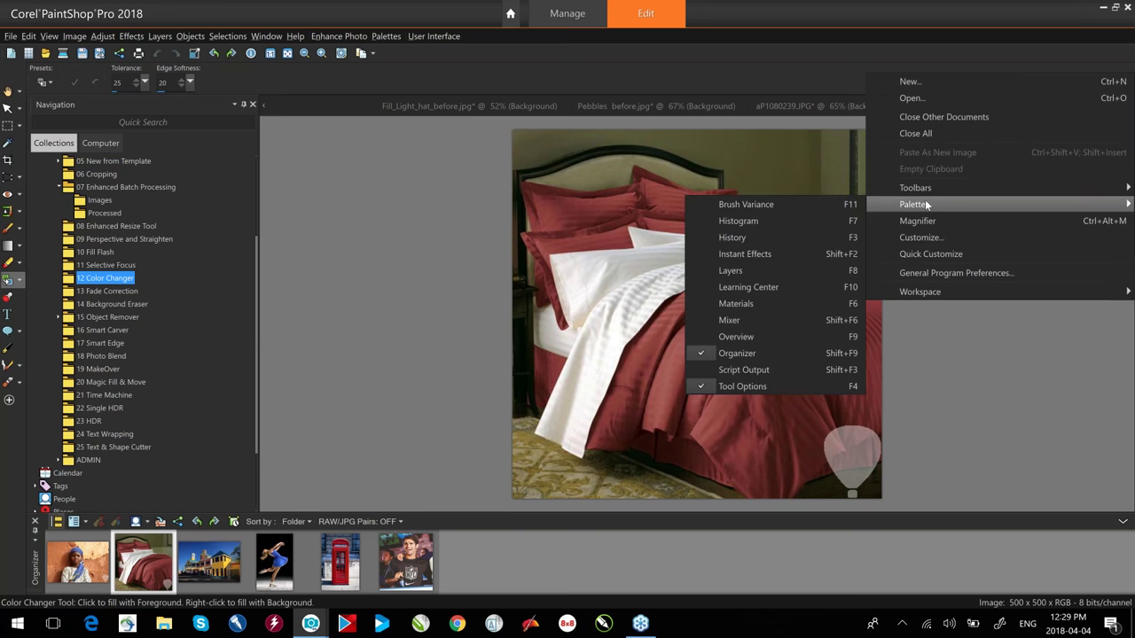
click(793, 308)
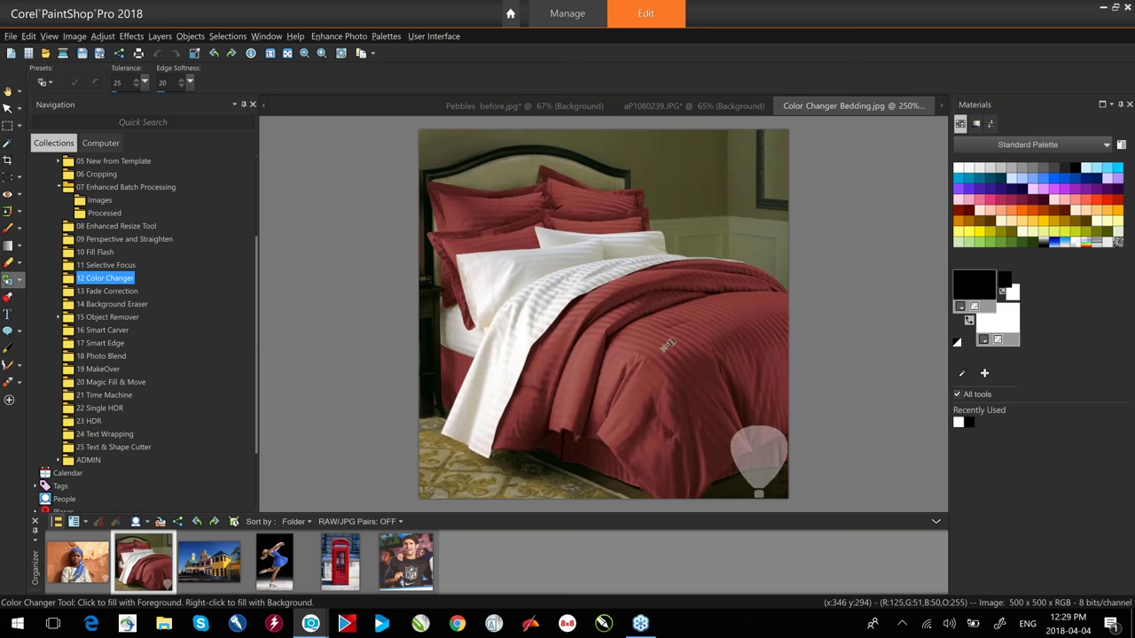
Recolor the red bedding with the Color Changer, trying black, medium blue, purple and bright red.
click(668, 338)
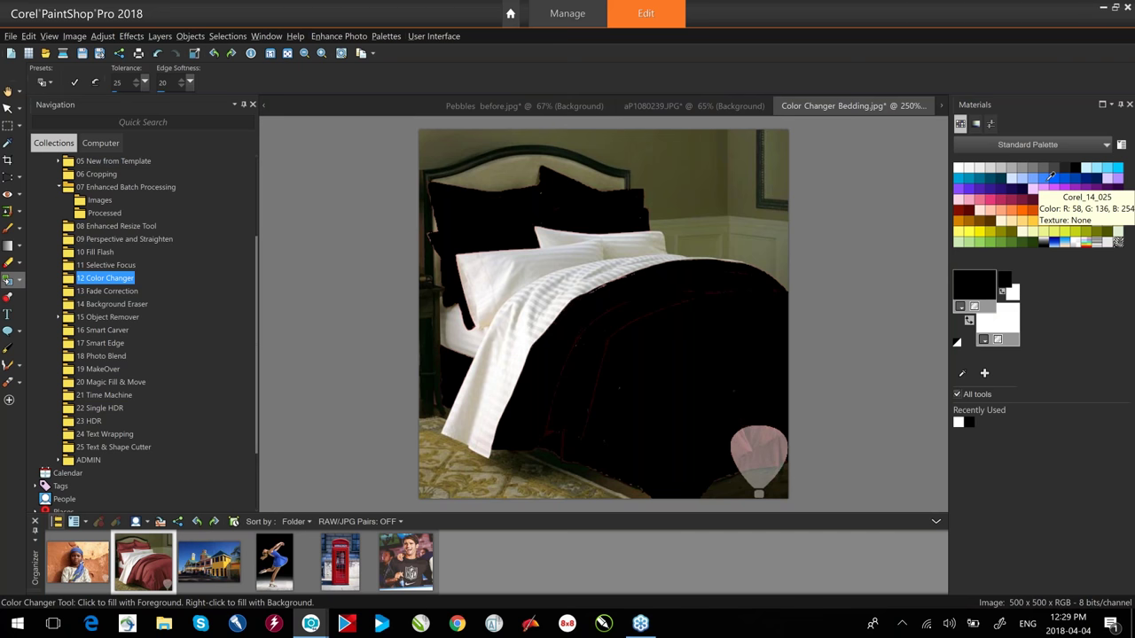
click(1046, 177)
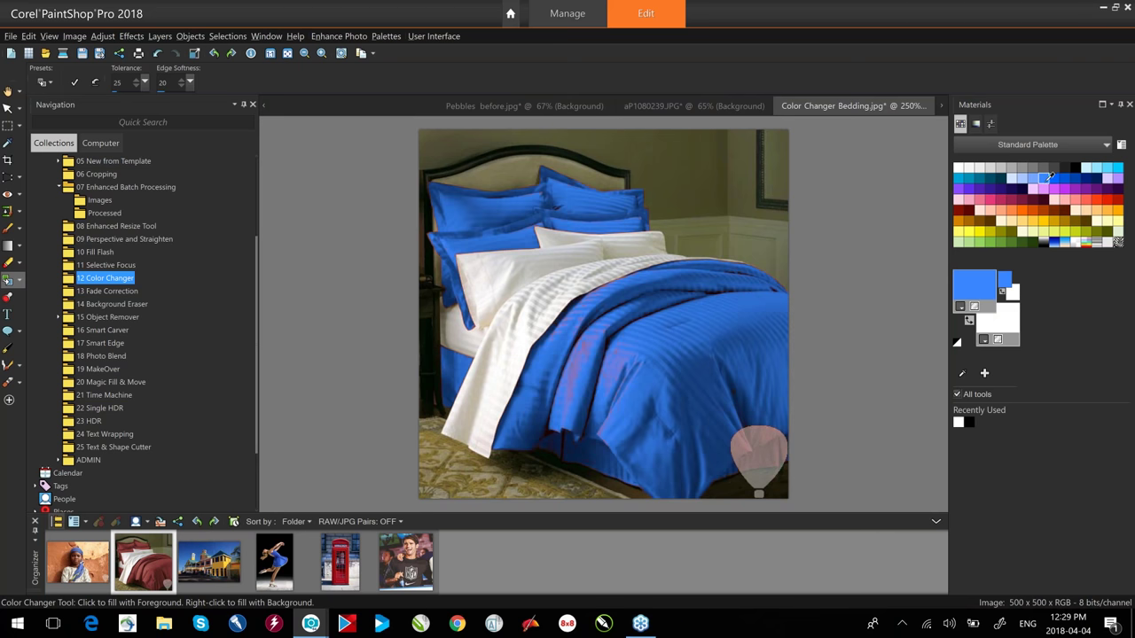
click(1054, 186)
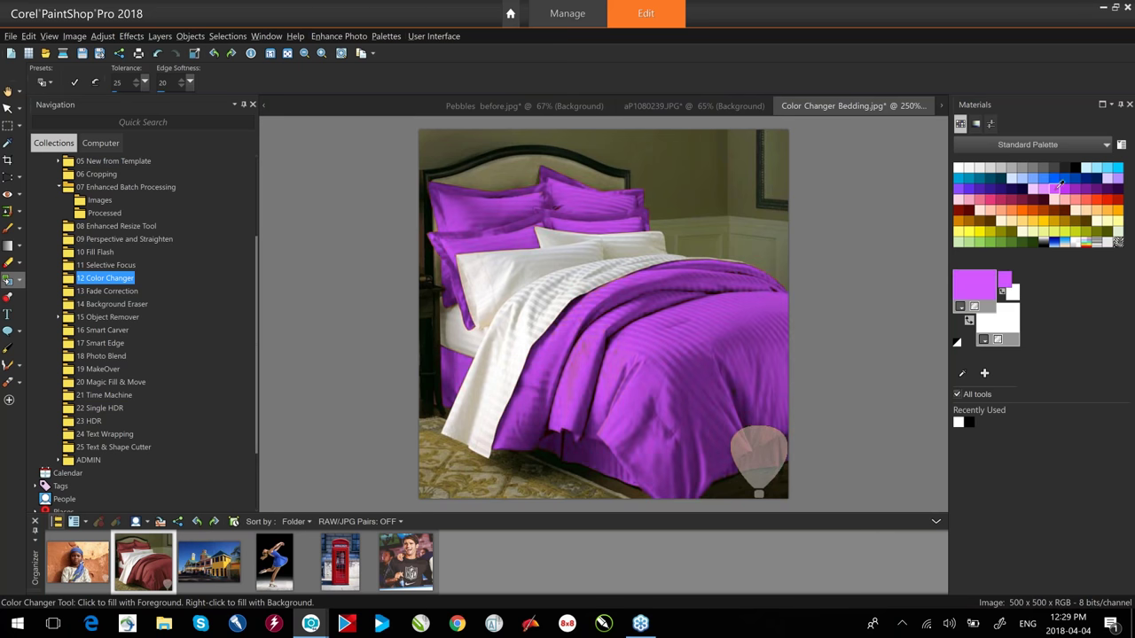
click(1113, 197)
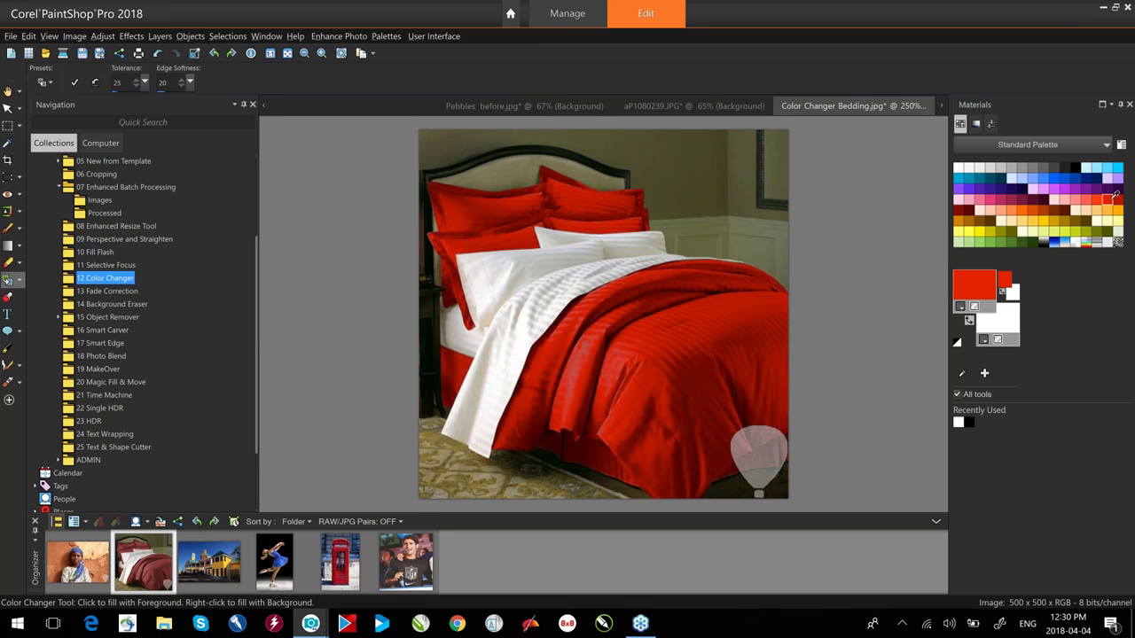
Switch the bedding to blue and on to teal, and extend the recoloring to the missed folds of the duvet.
click(1044, 178)
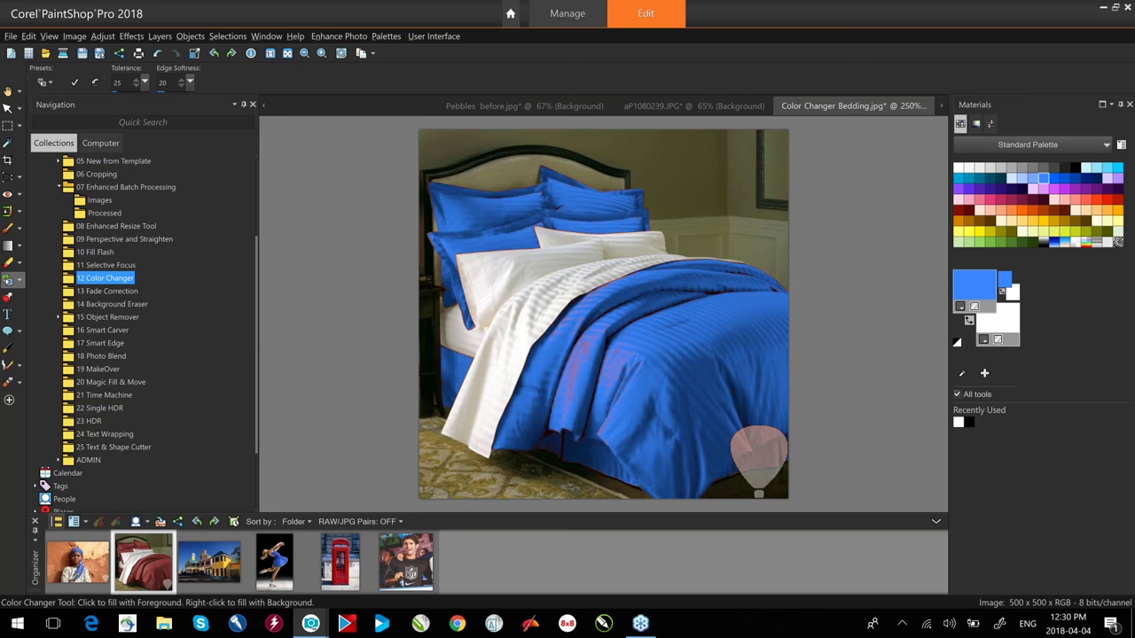
click(969, 178)
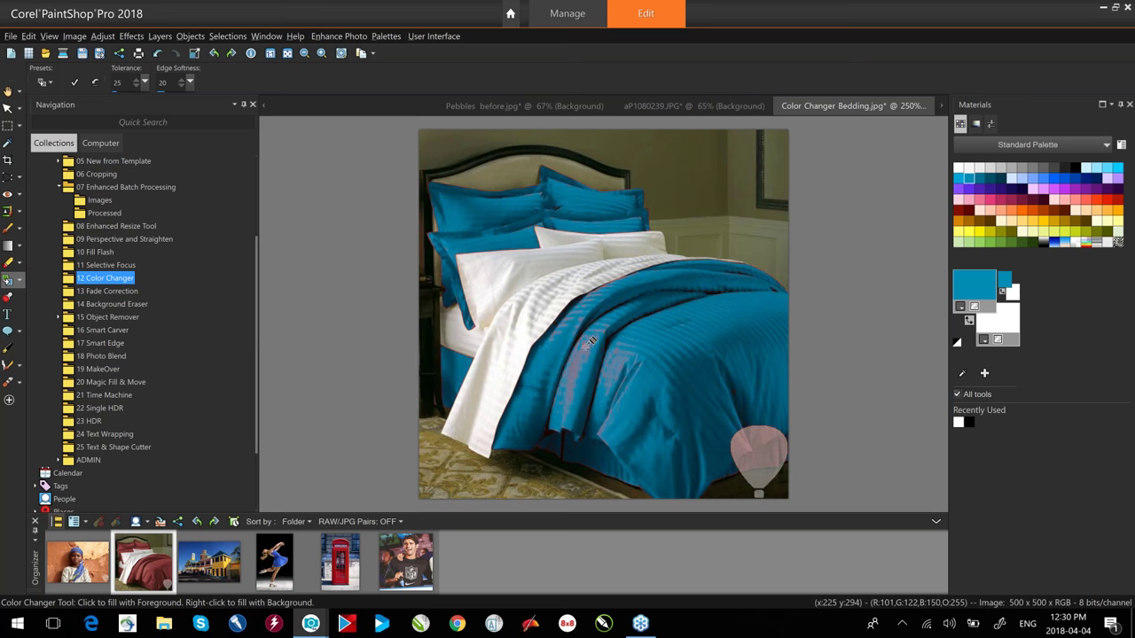
click(590, 342)
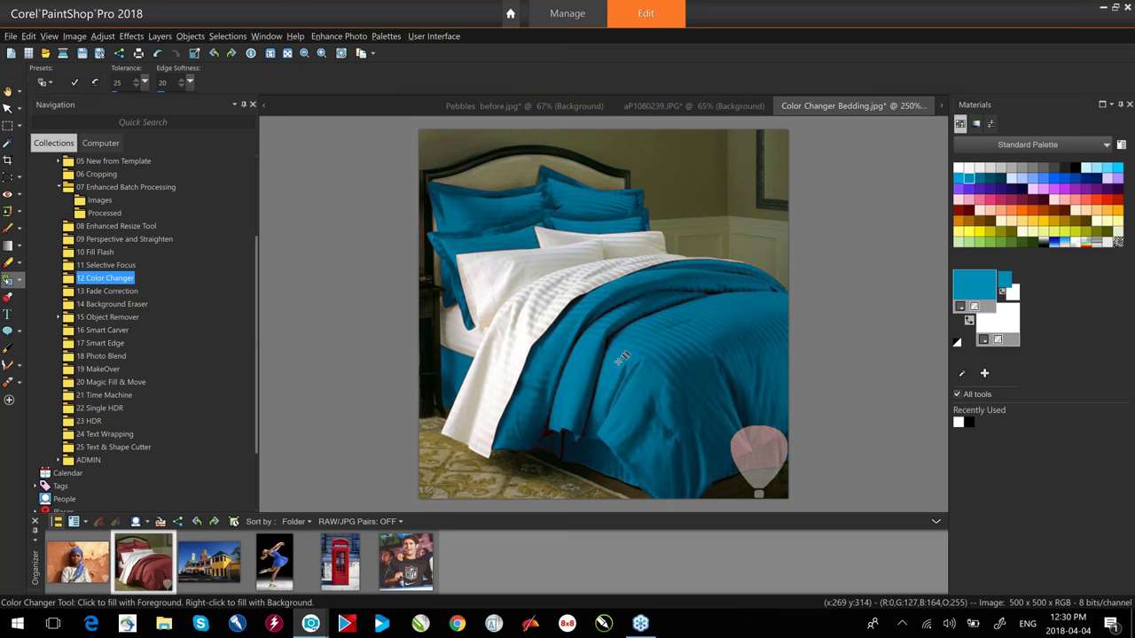
Try light blue and golden shades on the bedding and settle on violet.
click(1108, 168)
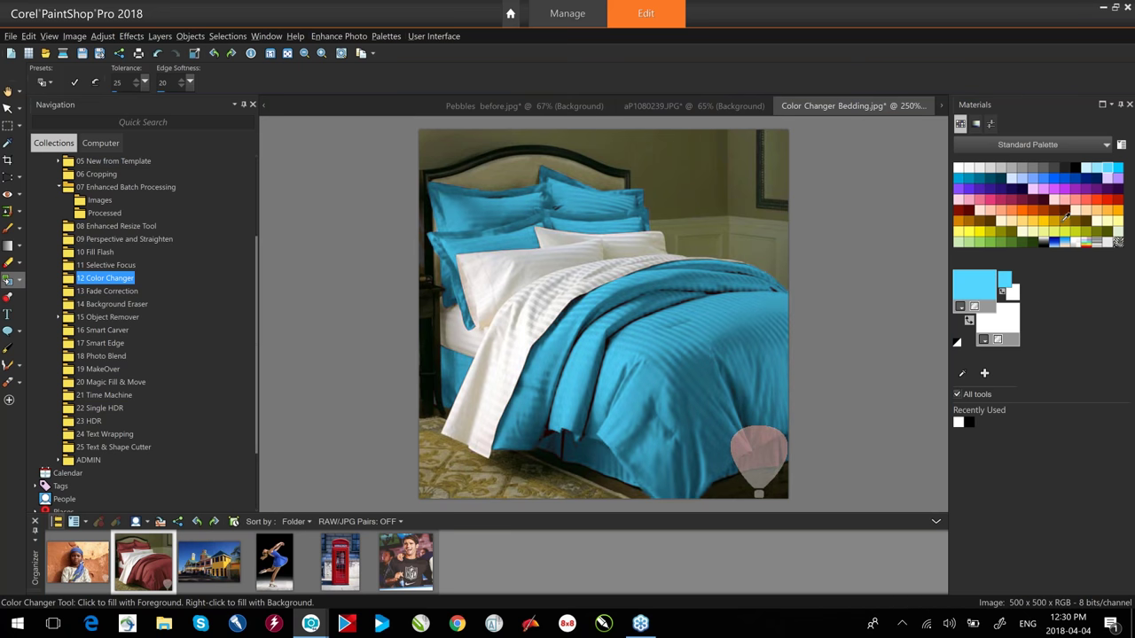
click(1062, 218)
click(1097, 206)
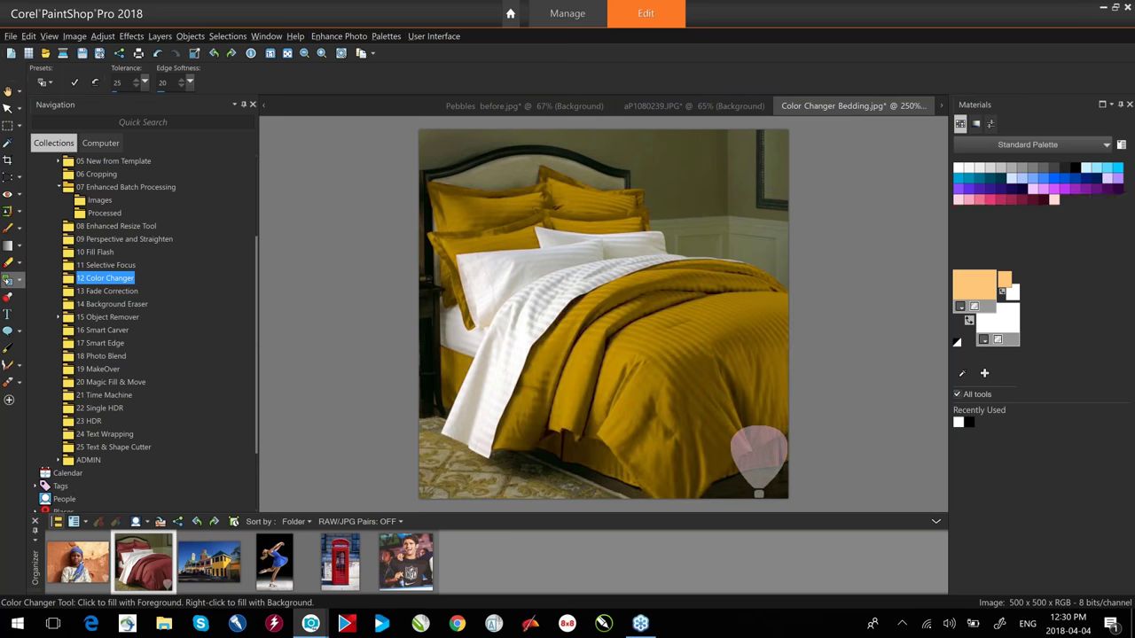
click(1028, 208)
click(969, 188)
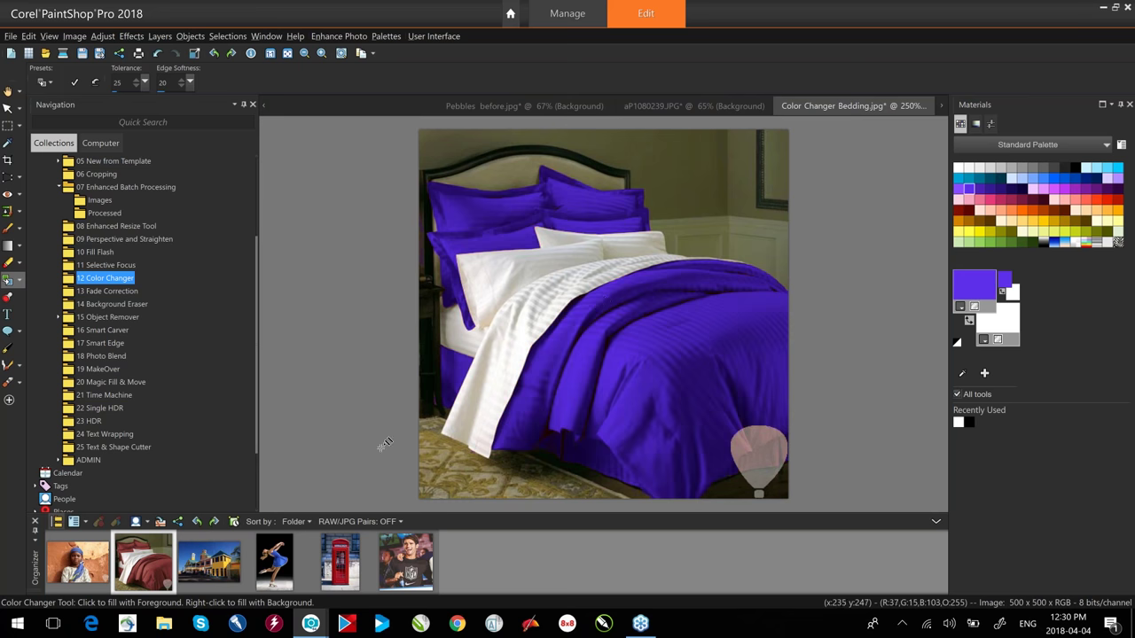
Open African Girl before.jpg from the same folder.
click(67, 572)
double_click(67, 572)
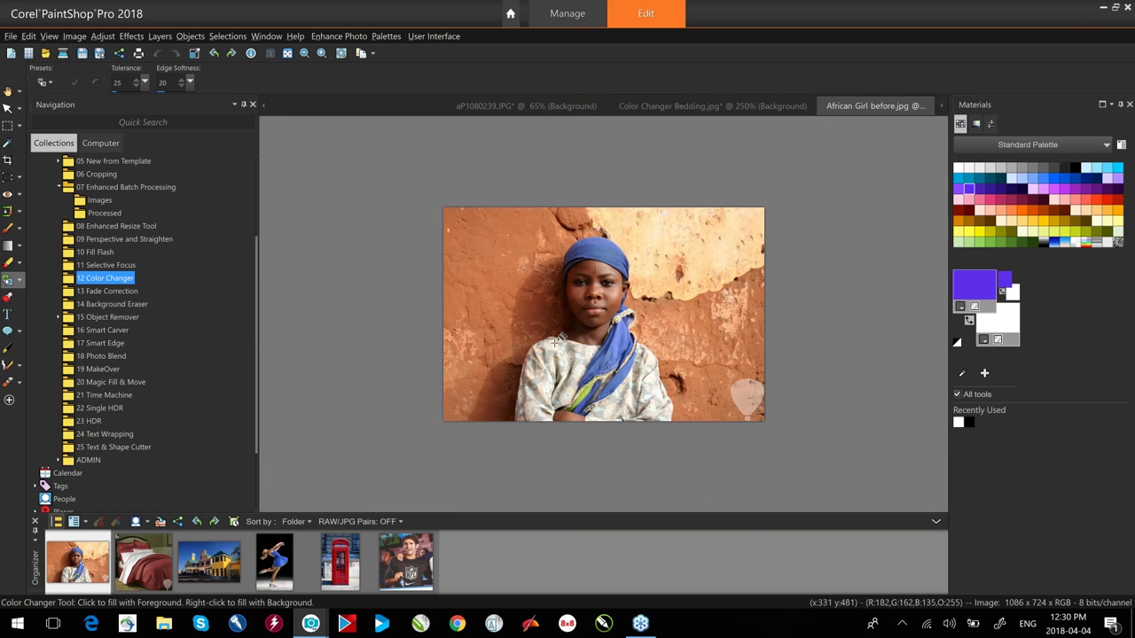
scroll(680, 266, up, 1)
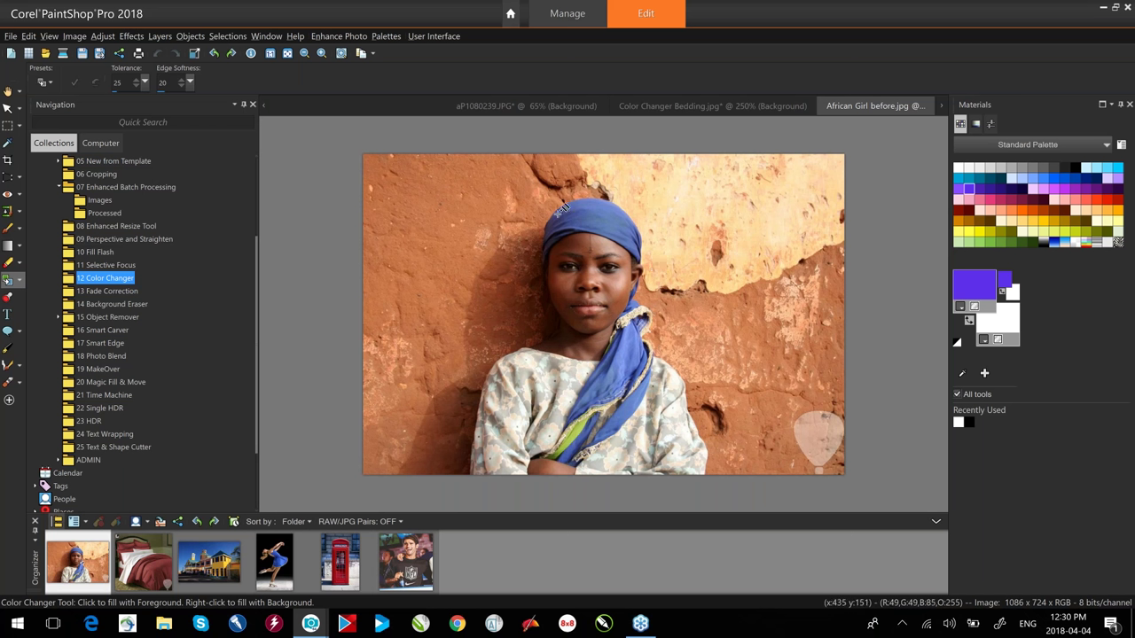
Try recoloring the girl's blue headscarf and sash violet with the Color Changer, and undo the change.
click(594, 212)
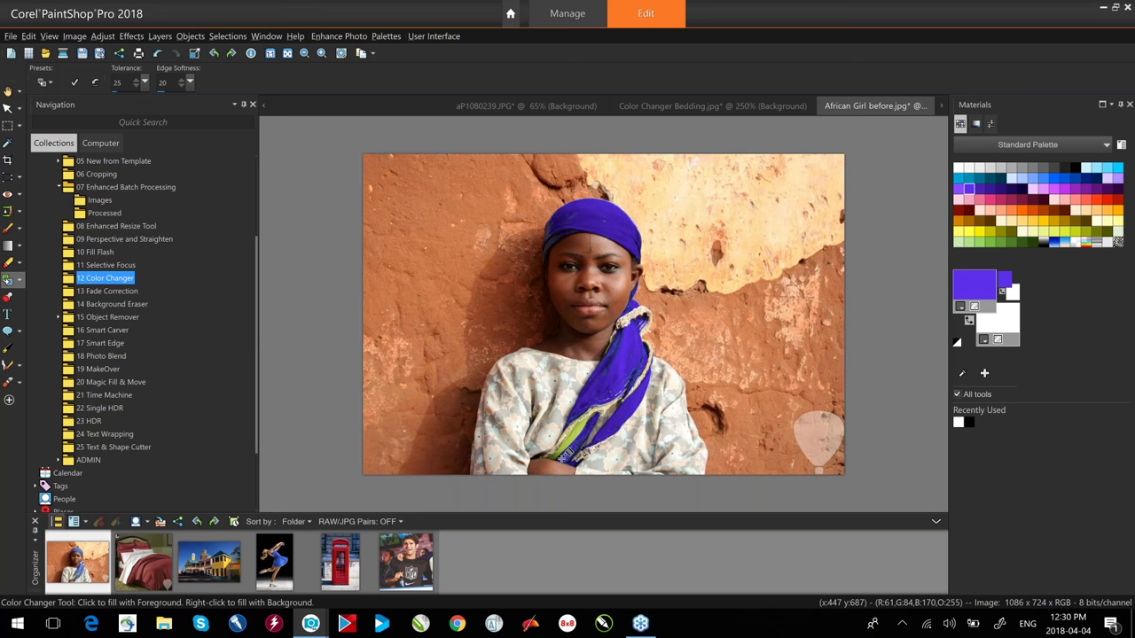
mouse_move(561, 458)
key(ctrl+z)
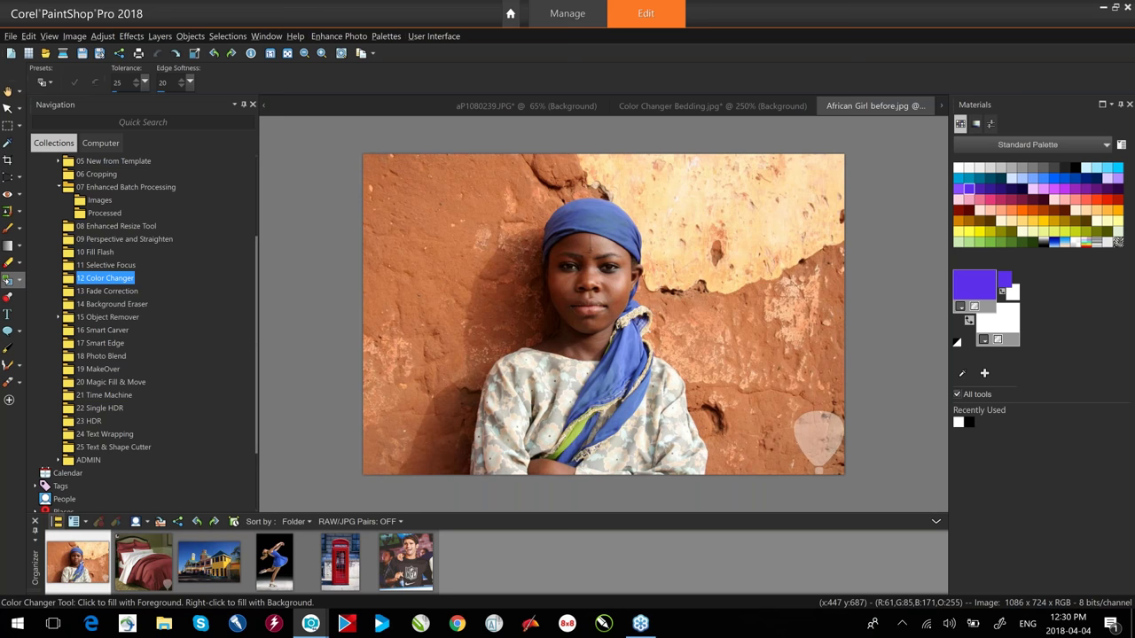
Draw a freehand selection loosely around the girl's blue headscarf.
click(19, 127)
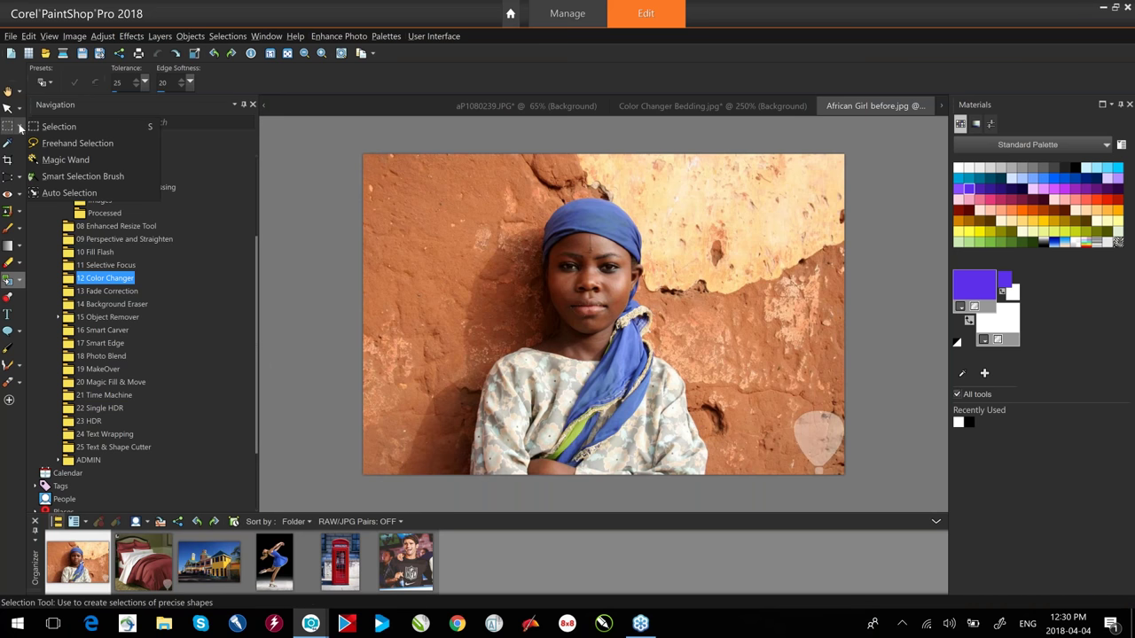
click(73, 144)
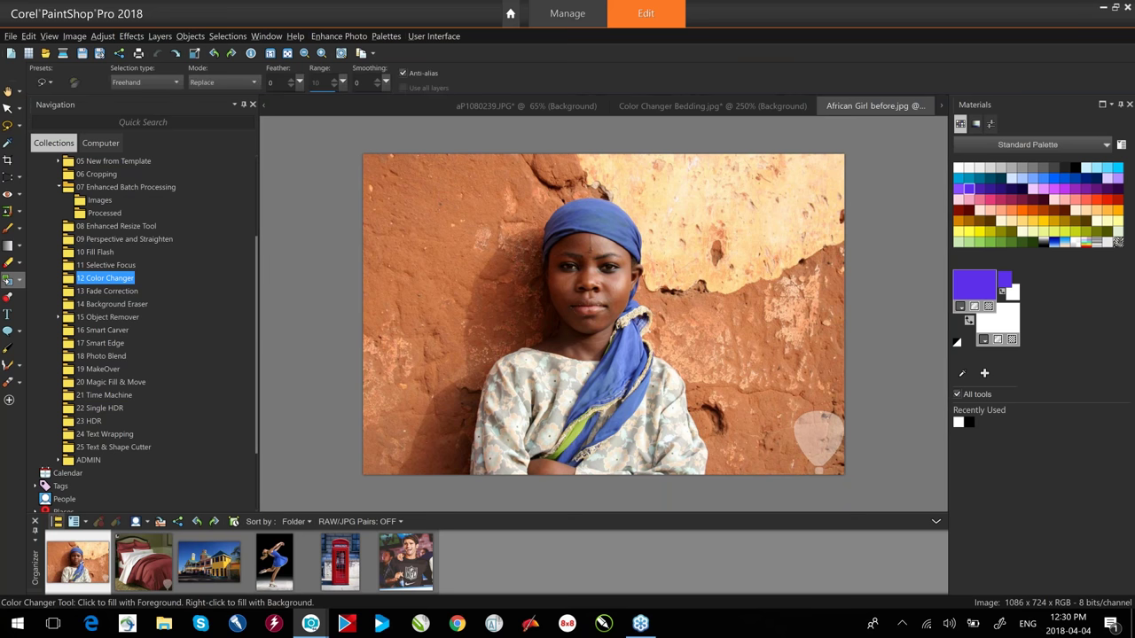
click(20, 127)
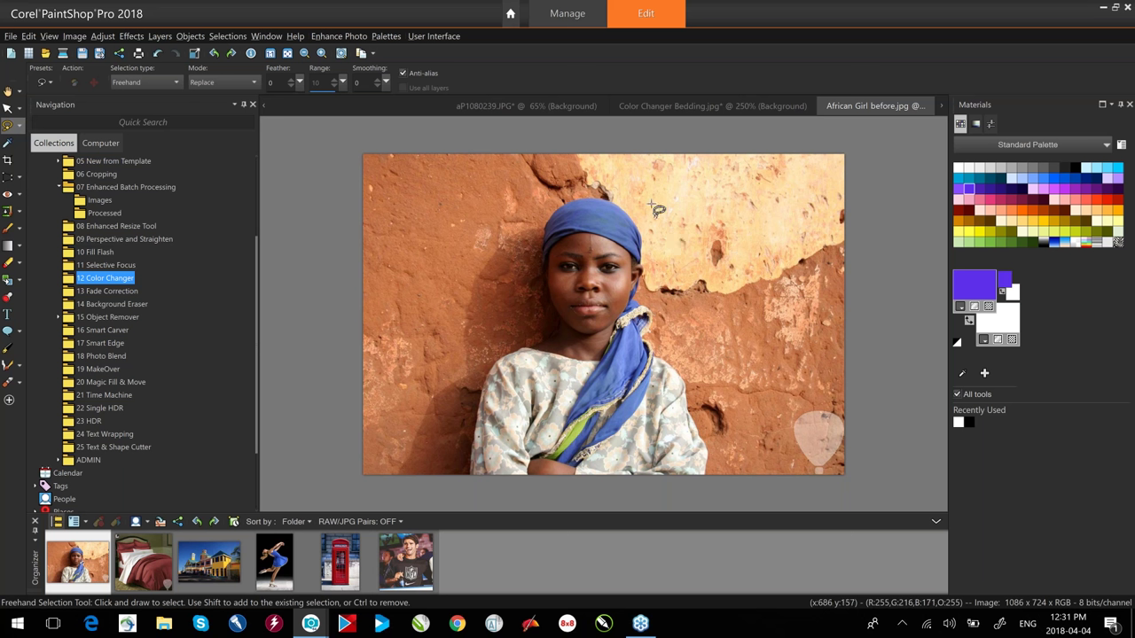
mouse_move(576, 186)
mouse_down()
mouse_move(648, 208)
mouse_move(643, 285)
mouse_move(614, 304)
mouse_move(580, 306)
mouse_move(530, 260)
mouse_move(528, 229)
mouse_move(552, 184)
mouse_move(599, 192)
mouse_up()
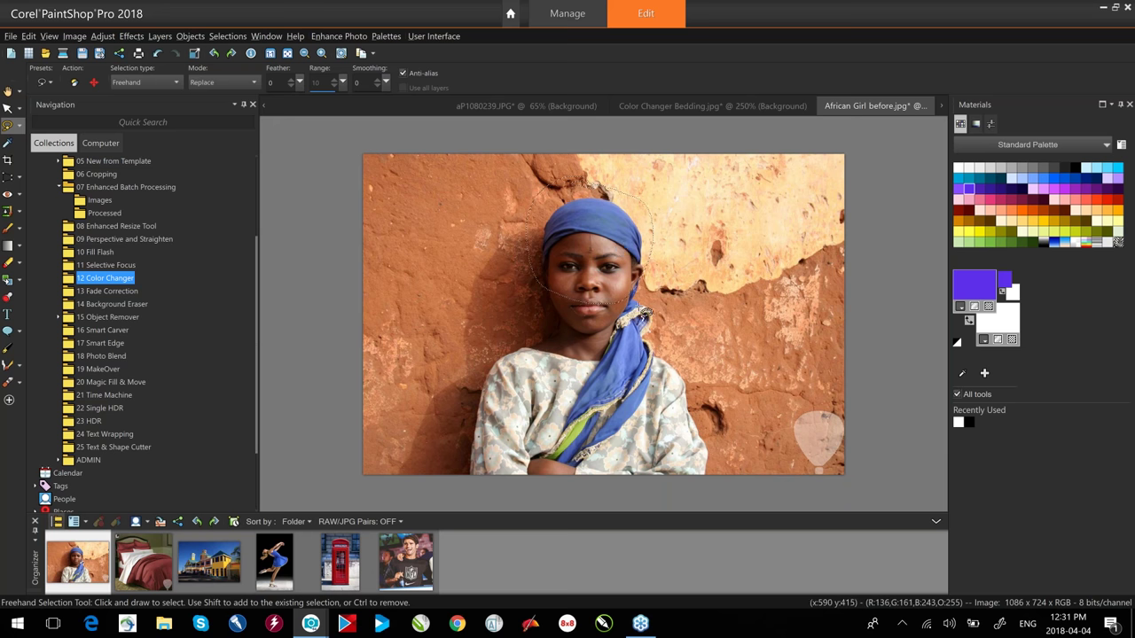
Recolor the selected headscarf crimson pink with the Color Changer, including the leftover blue patch at its edge.
click(6, 280)
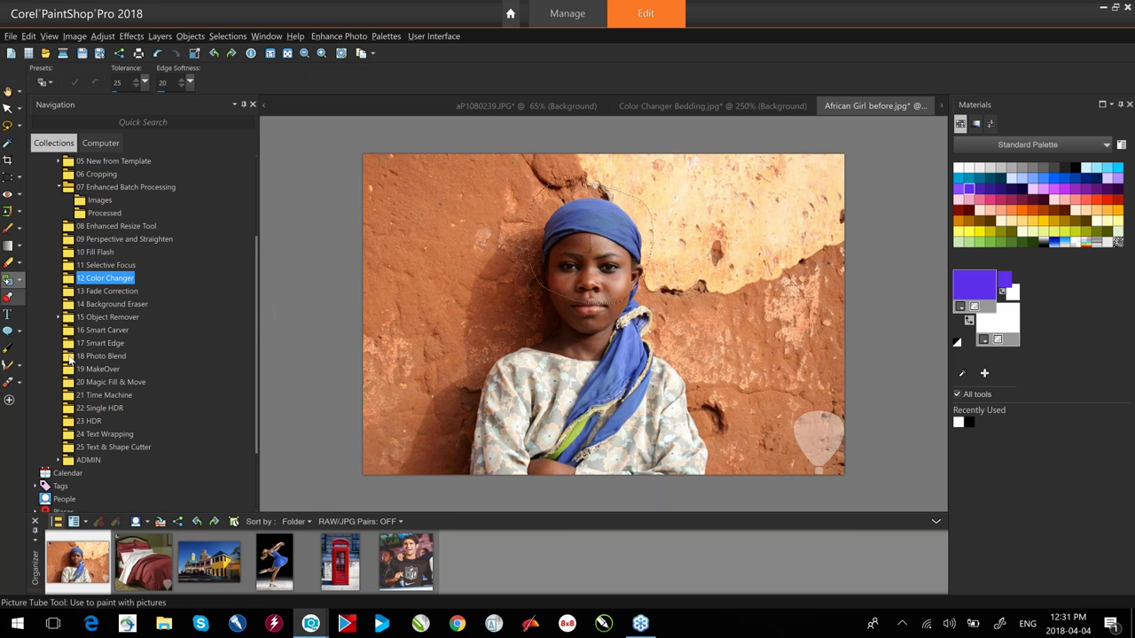
click(591, 210)
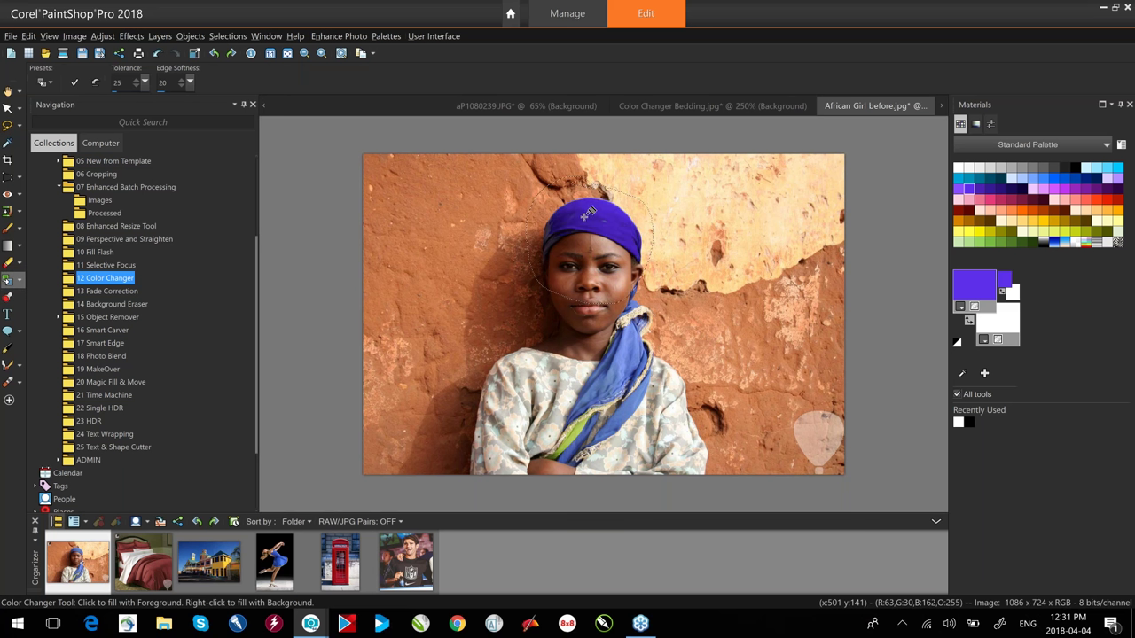
click(1001, 199)
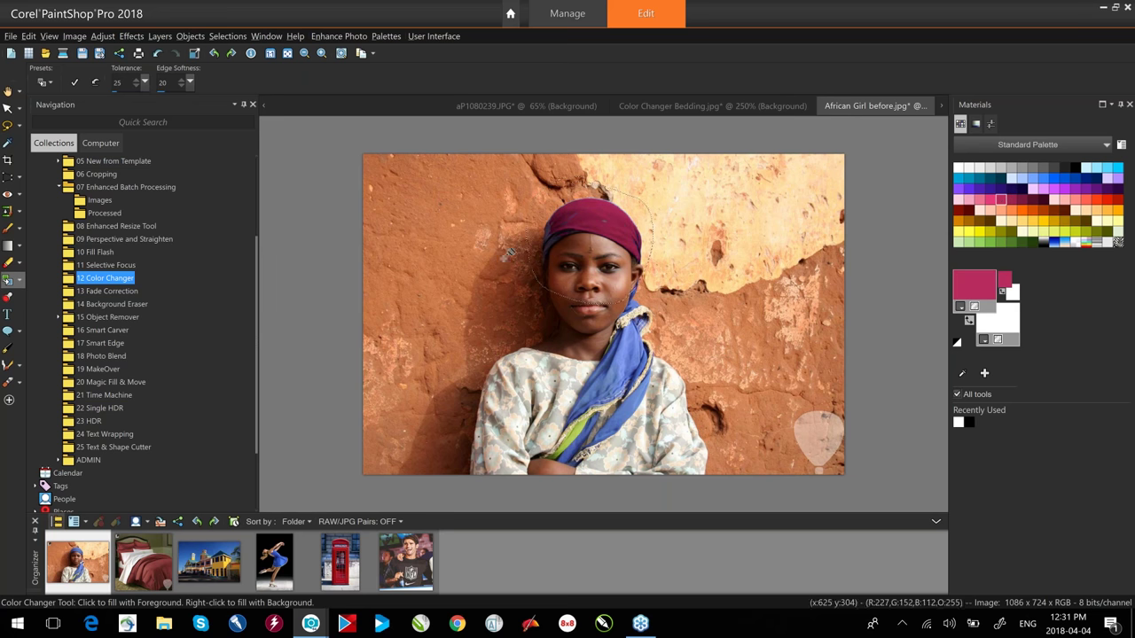
scroll(568, 227, up, 1)
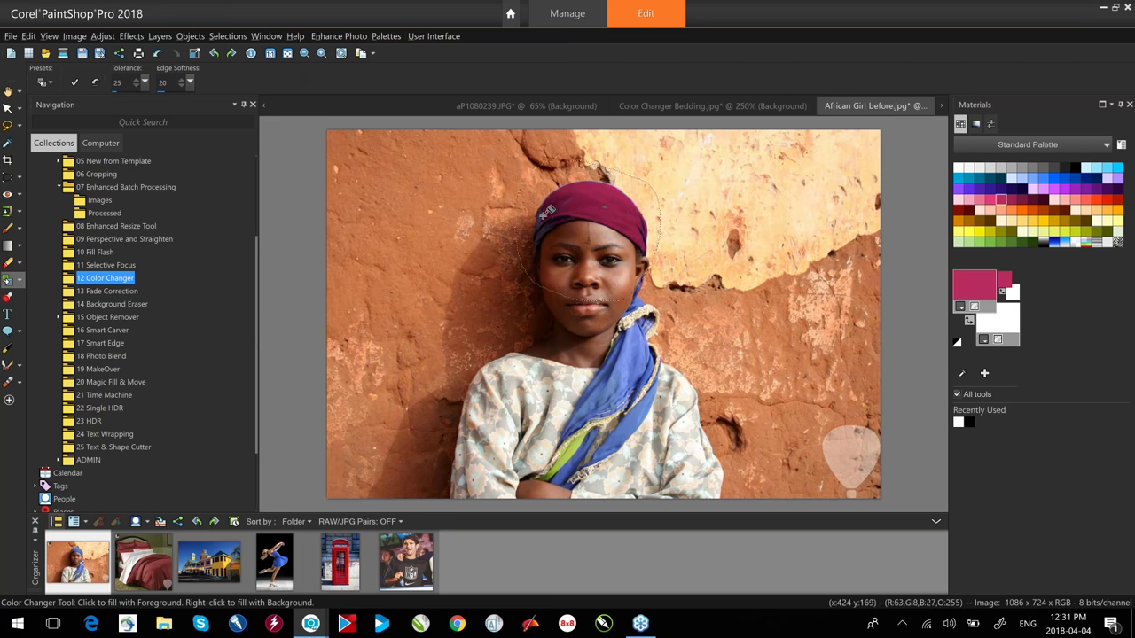
click(545, 218)
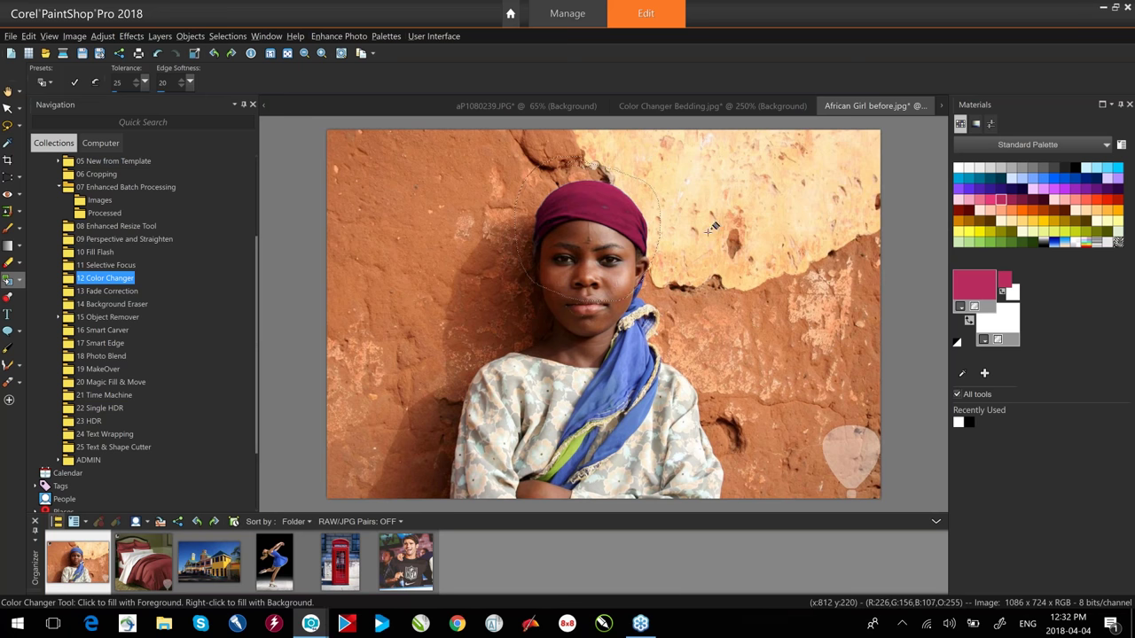
Clear the selection around the headscarf.
click(215, 40)
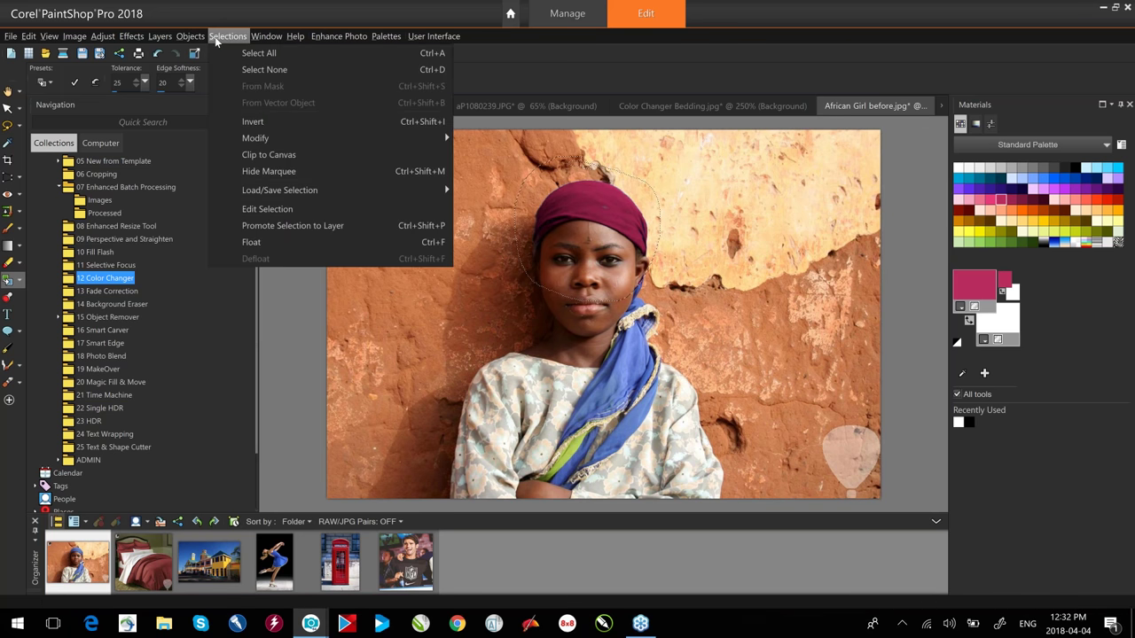
mouse_move(232, 145)
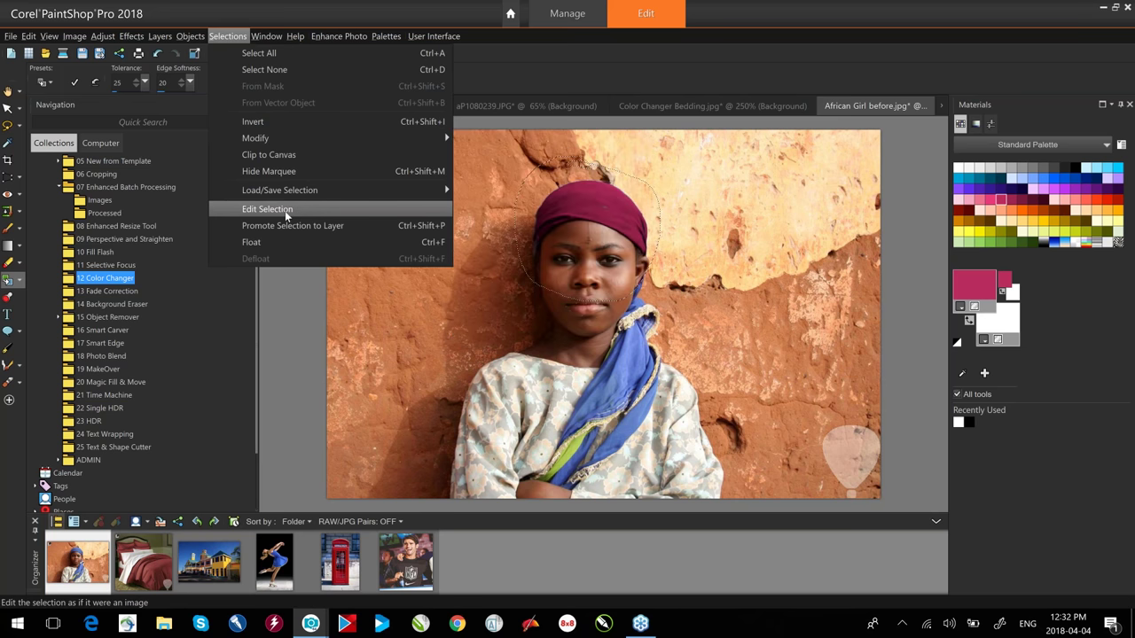
click(272, 71)
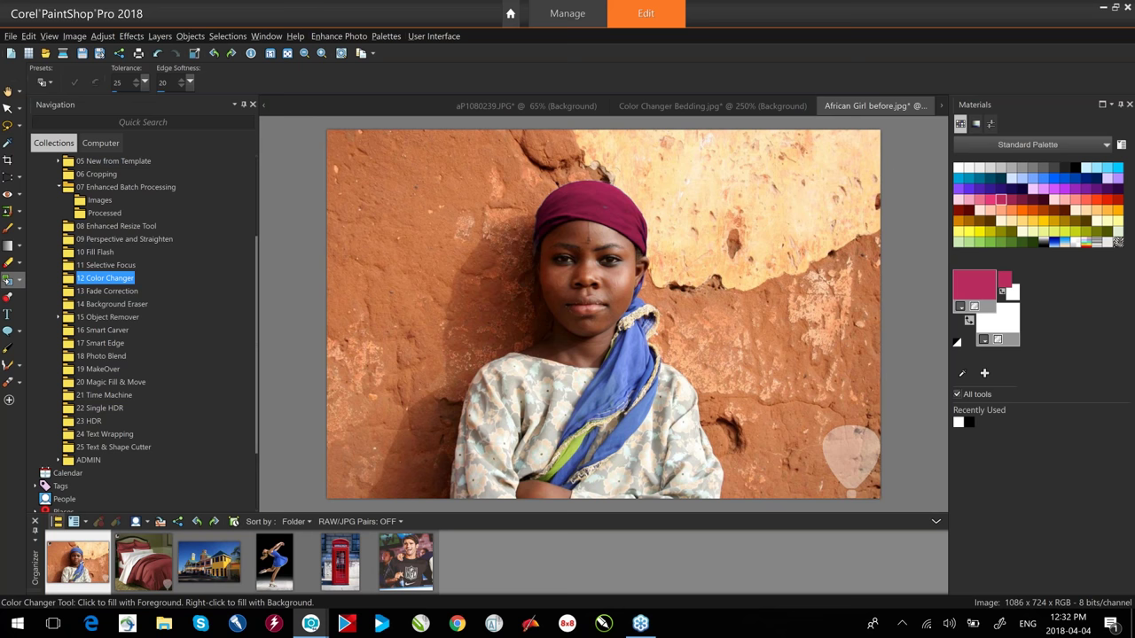
Open the yellow building photo and recolor its yellow walls crimson pink with the Color Changer.
double_click(213, 560)
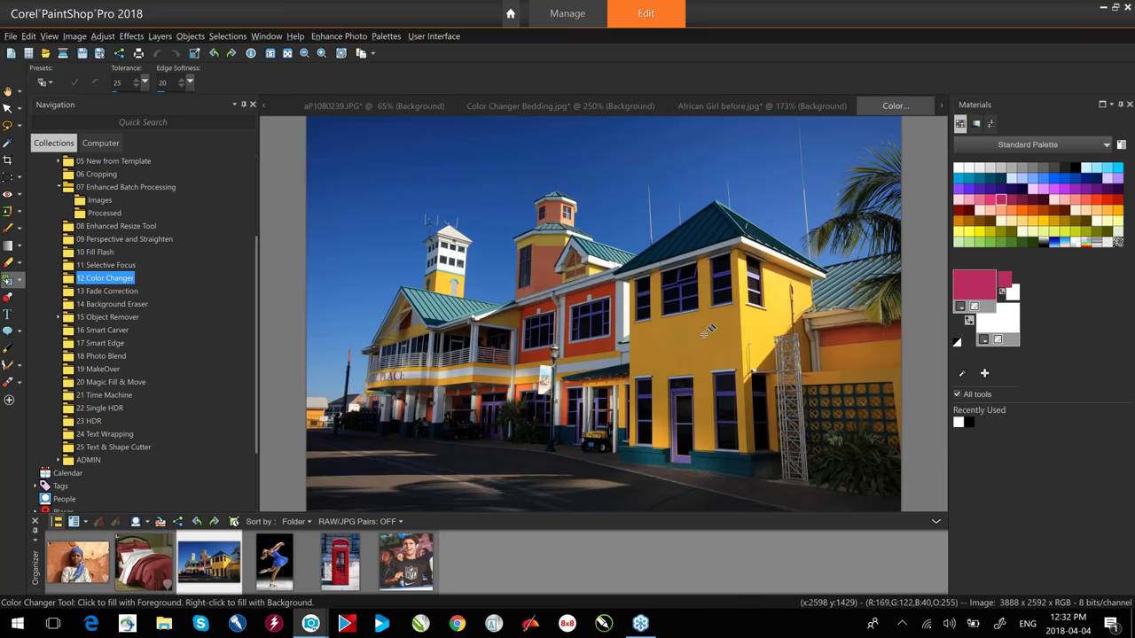
click(460, 363)
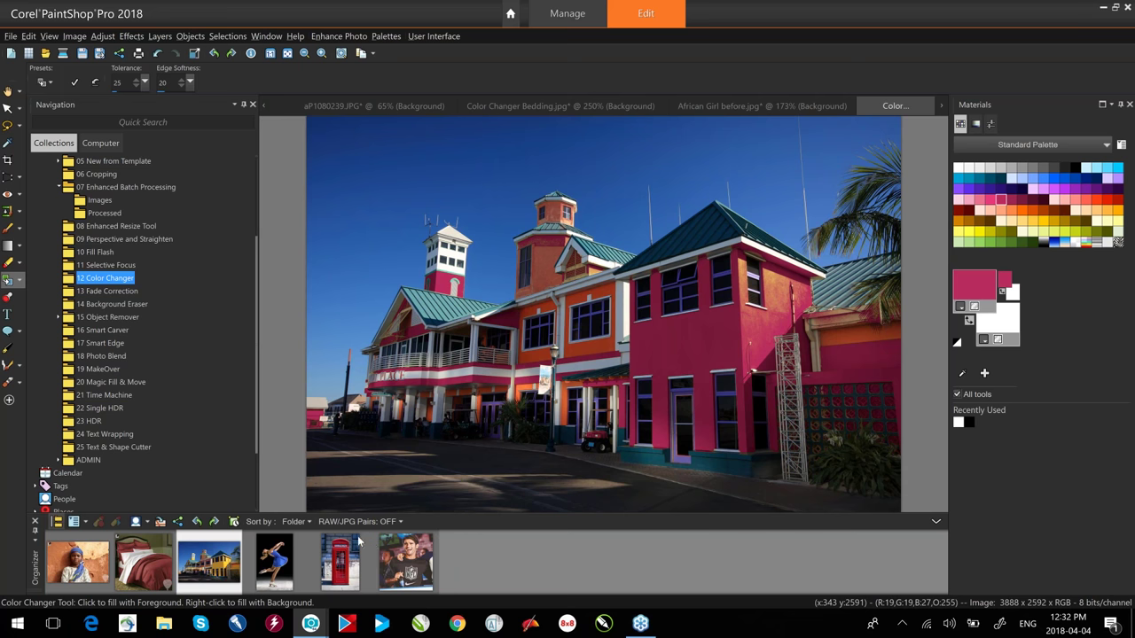
Show the photos in the 13 Fade Correction folder and display the Learning Center palette.
click(108, 291)
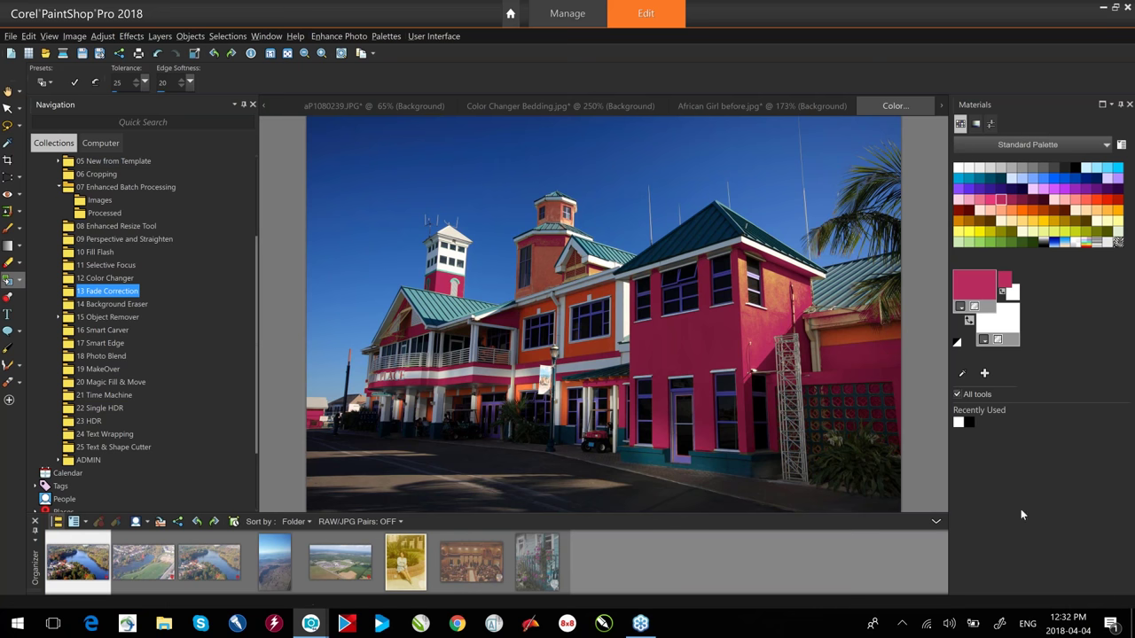
right_click(818, 68)
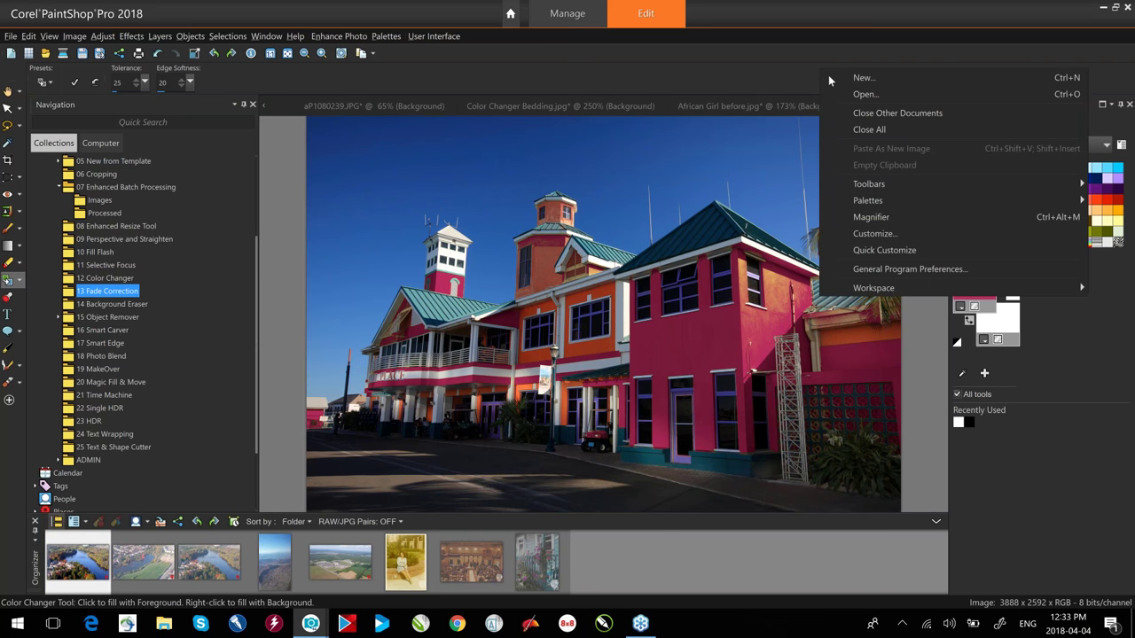
mouse_move(865, 201)
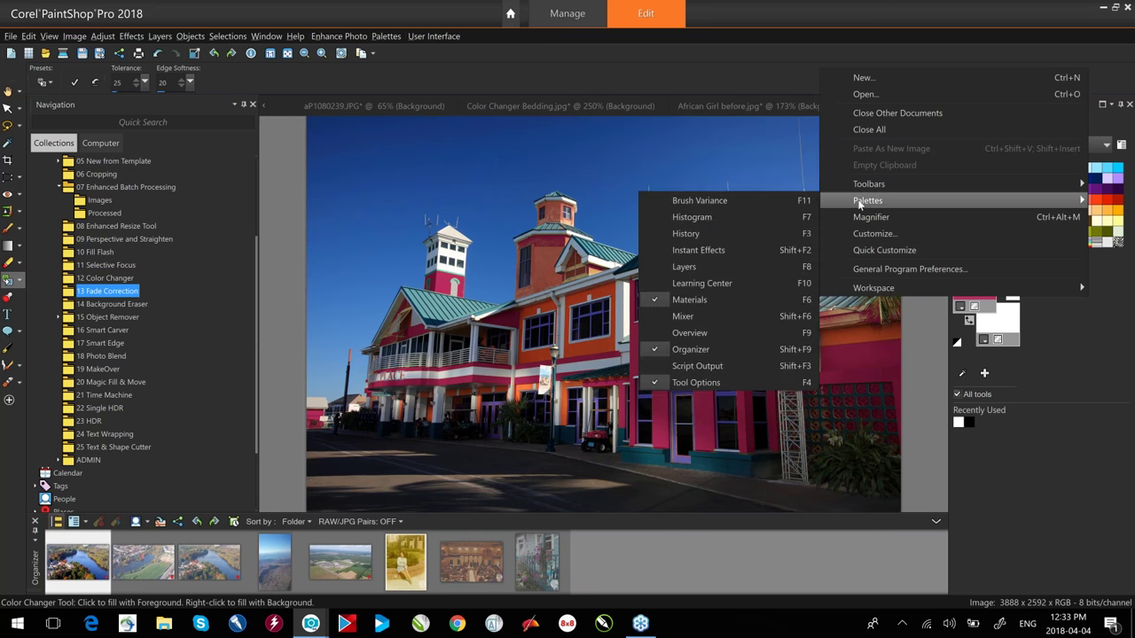
click(714, 284)
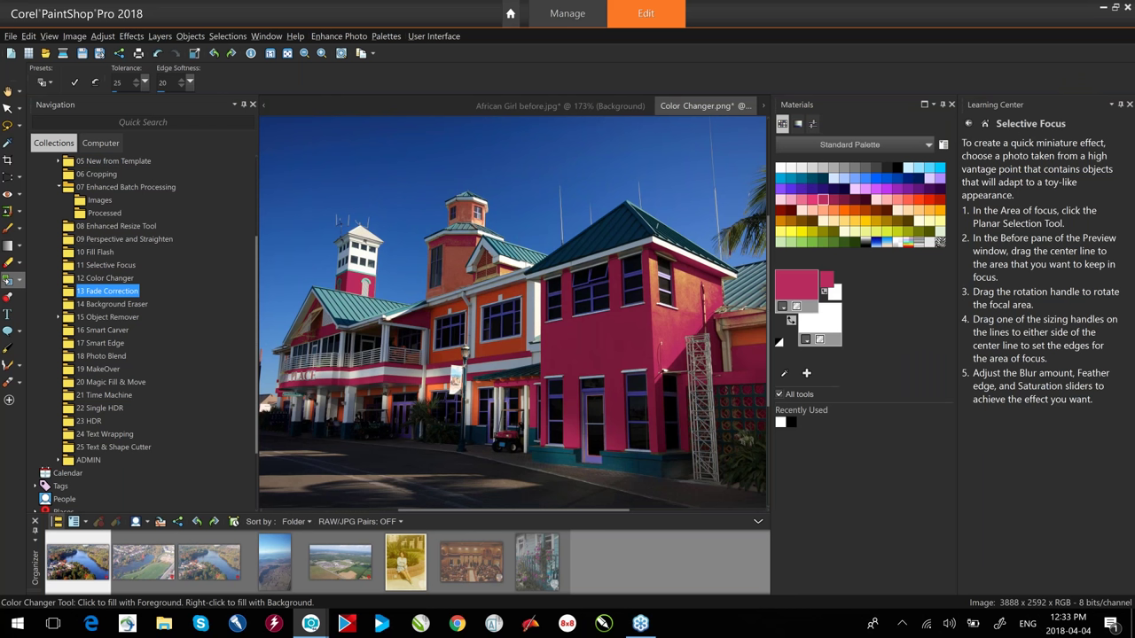
Look through the Learning Center's Get Photos, Quick Adjustments and Crop topics, and return to its Home page.
click(986, 125)
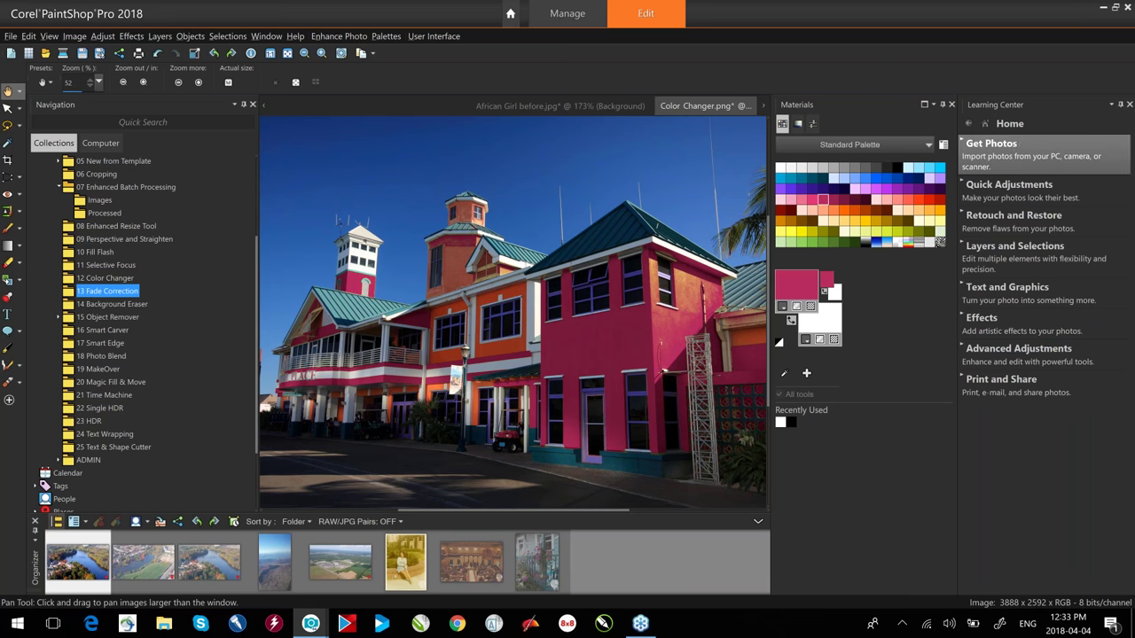
click(1007, 153)
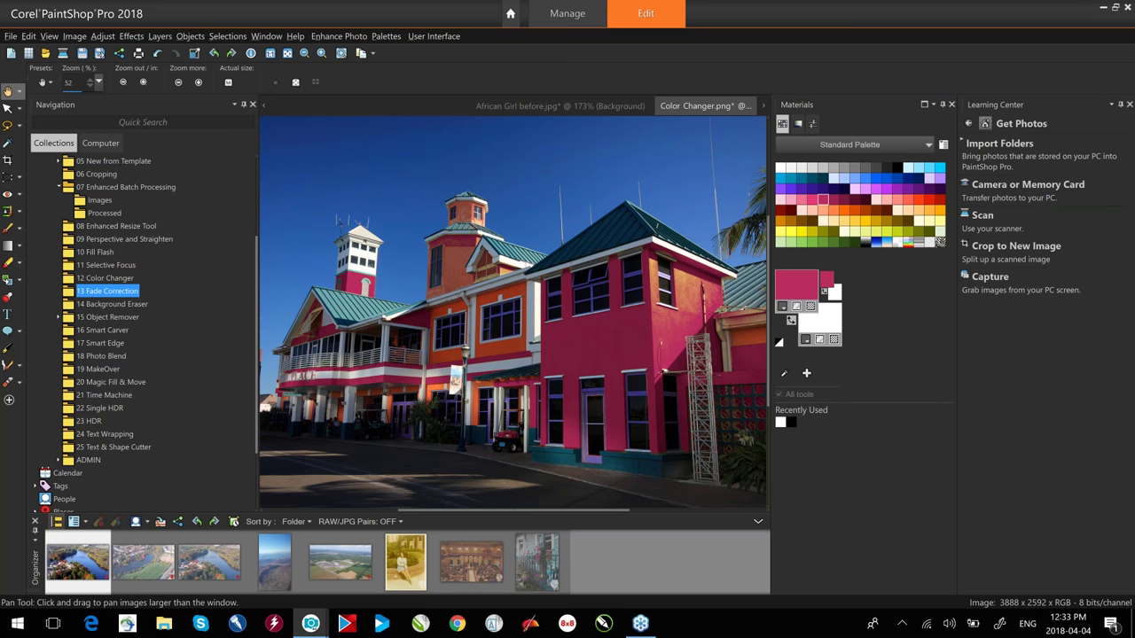
click(967, 125)
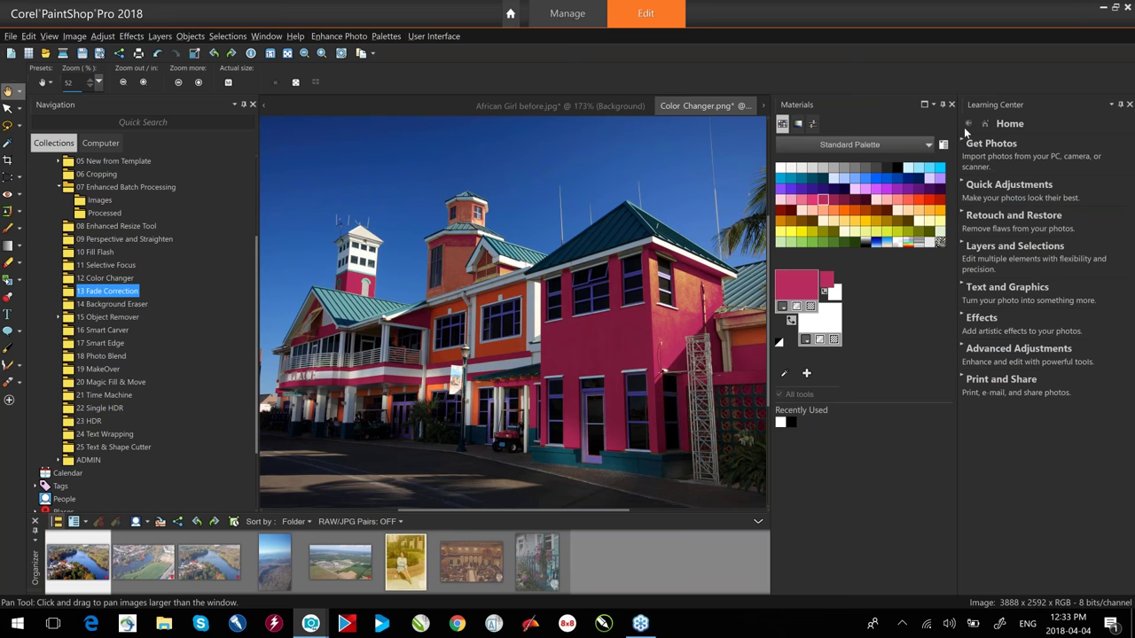
click(1000, 186)
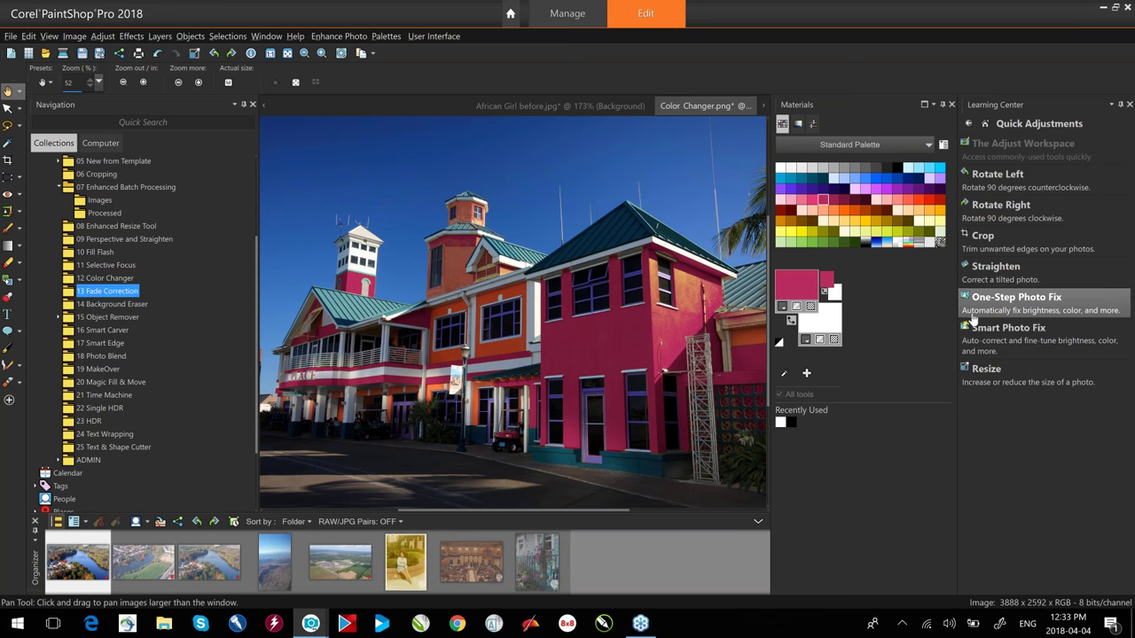
click(984, 237)
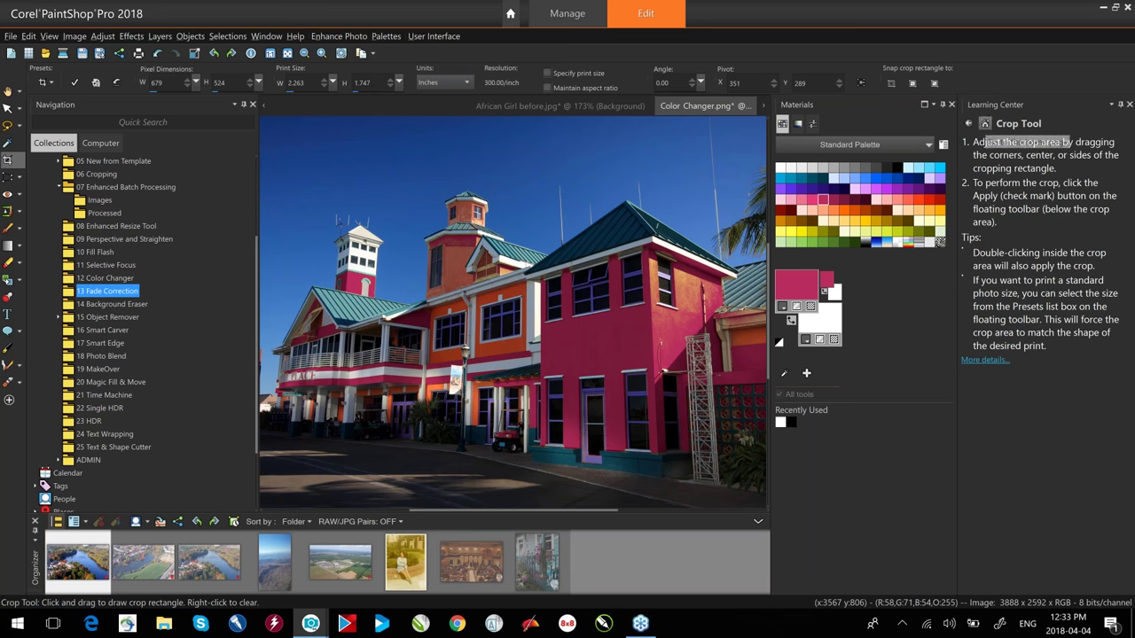
drag(984, 142, 1071, 142)
click(985, 124)
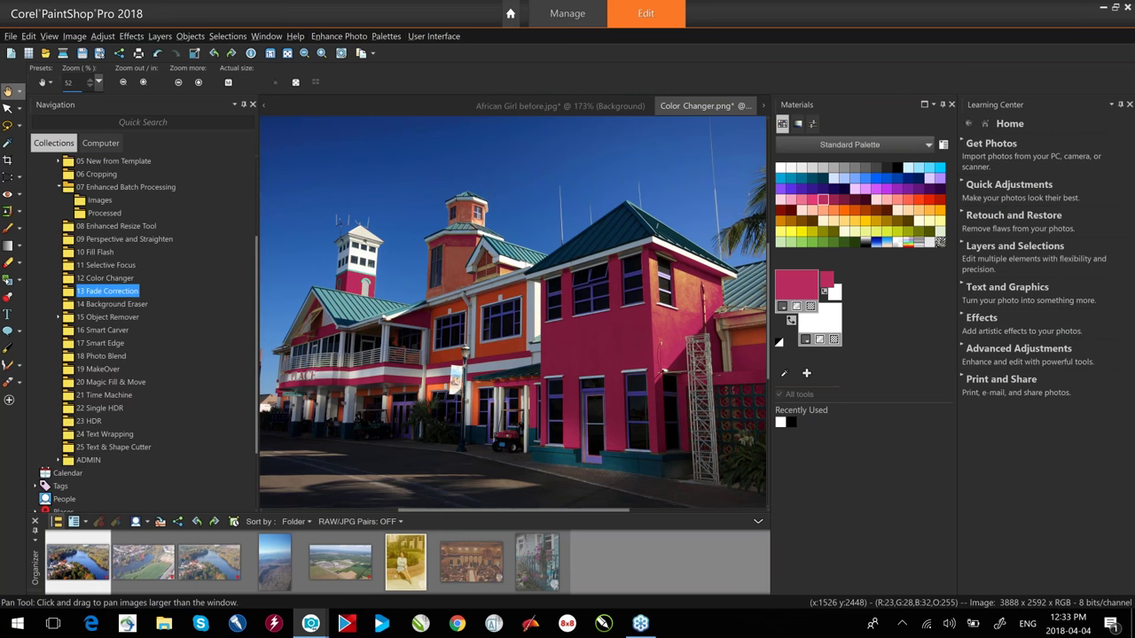
Open the yellowed photo of the seated woman and apply Fade Correction with an amount of 45.
click(410, 561)
double_click(410, 560)
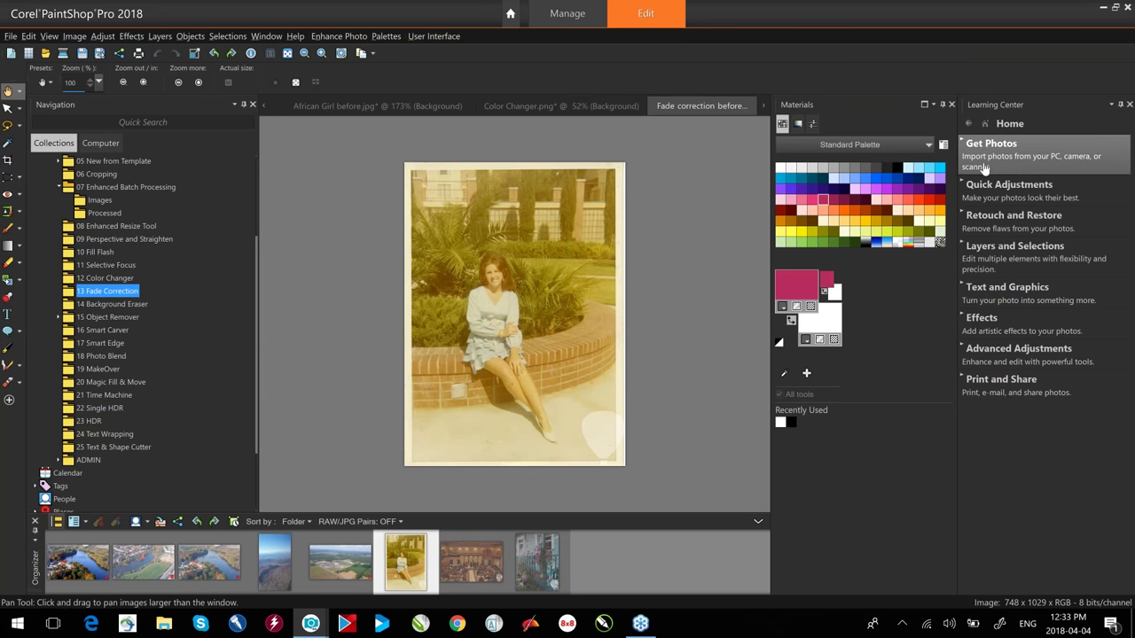
click(1078, 218)
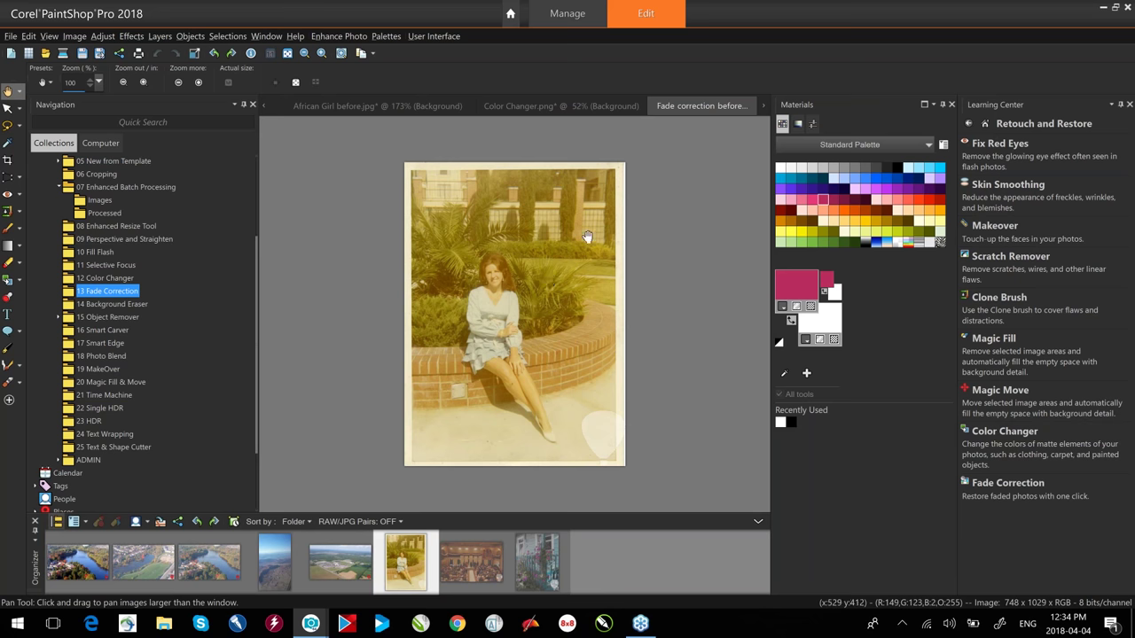
click(1028, 493)
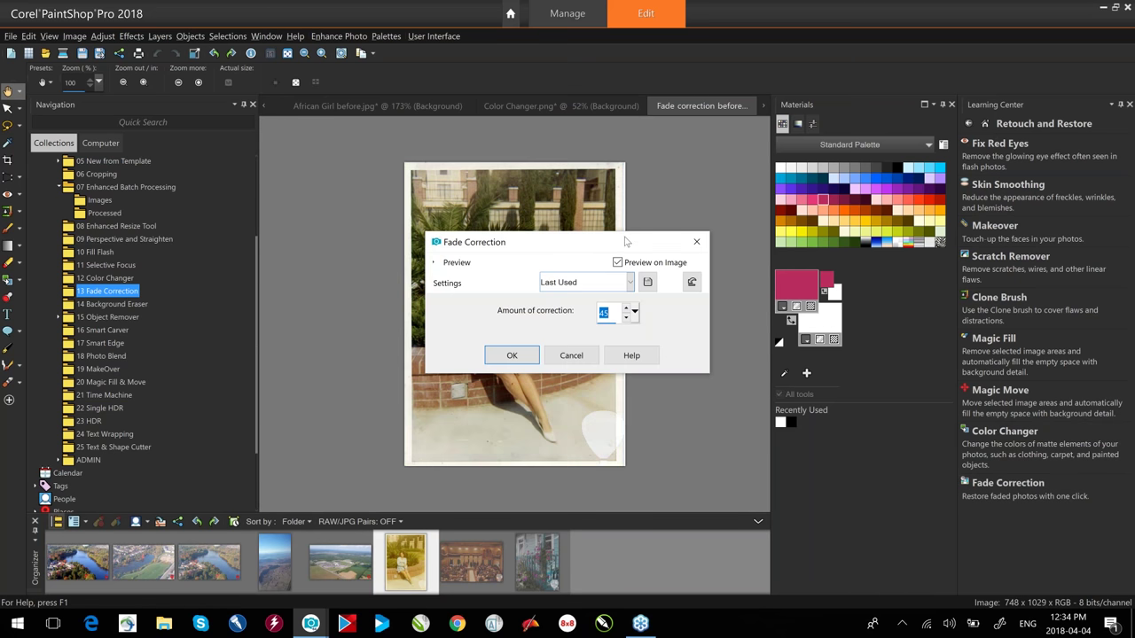
drag(625, 242, 841, 115)
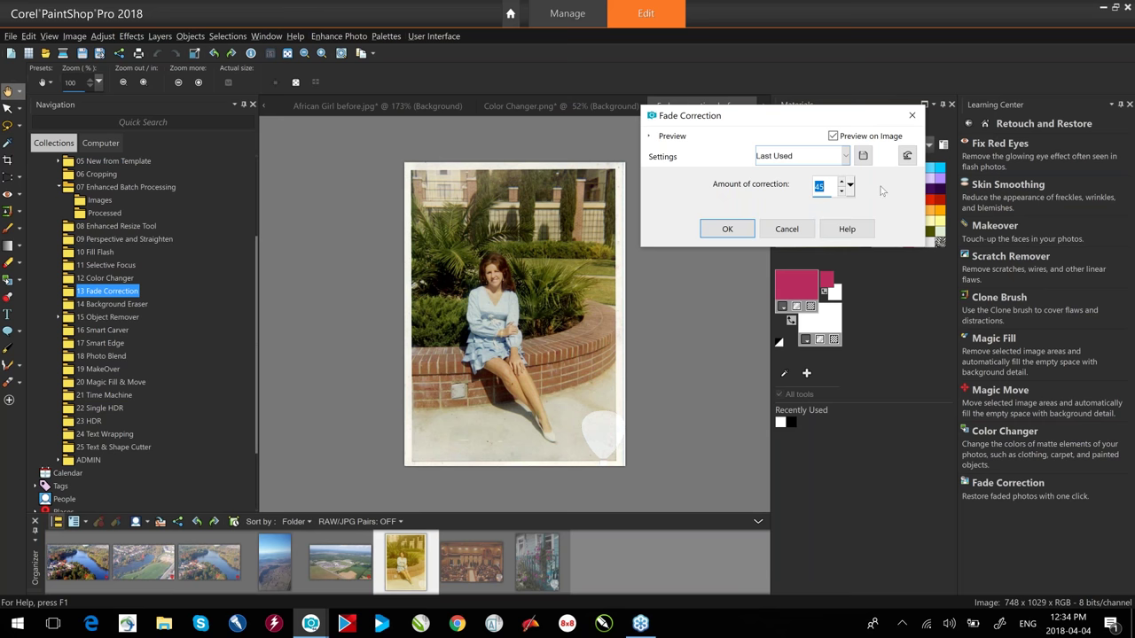
click(727, 229)
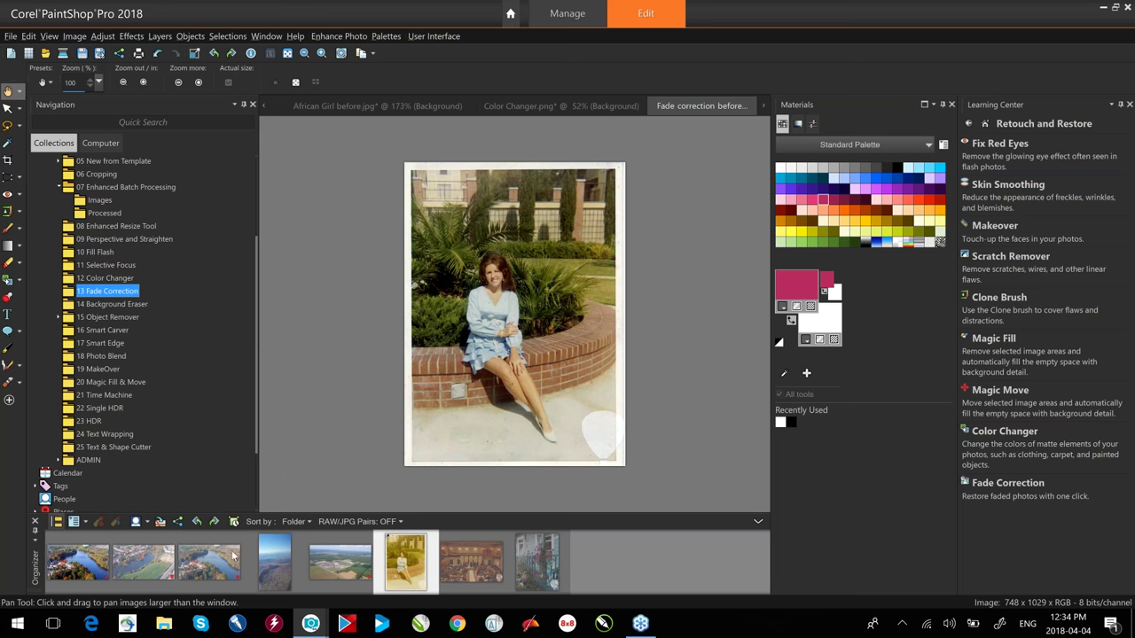
Open the hazy aerial photo of the river beside the houses and apply Fade Correction with an amount of 45.
double_click(209, 568)
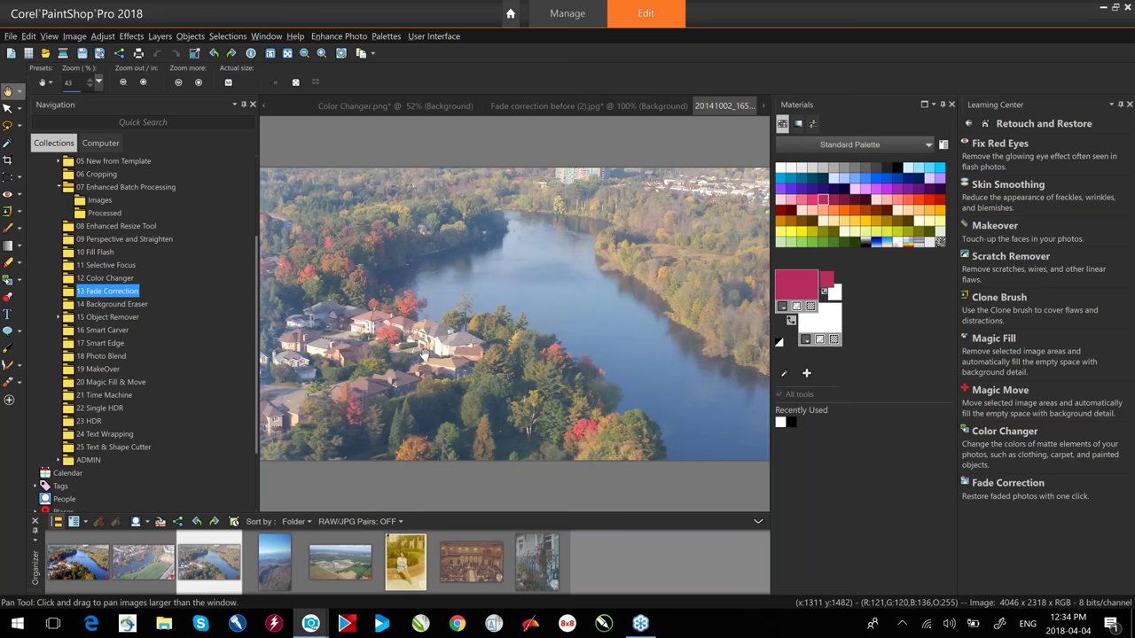
click(1020, 494)
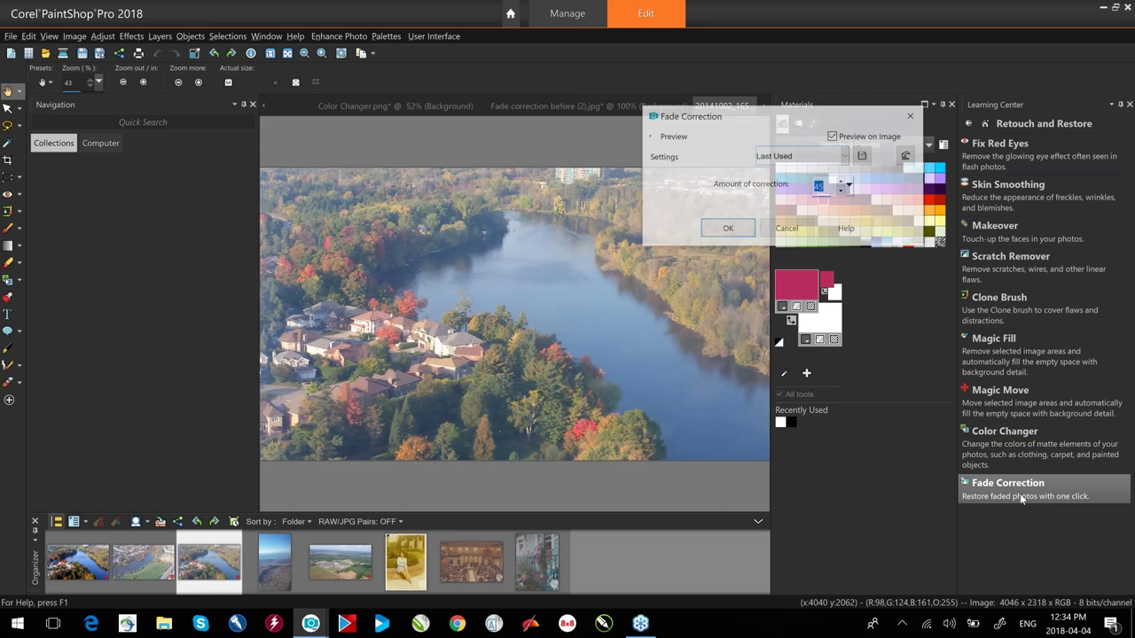
click(727, 228)
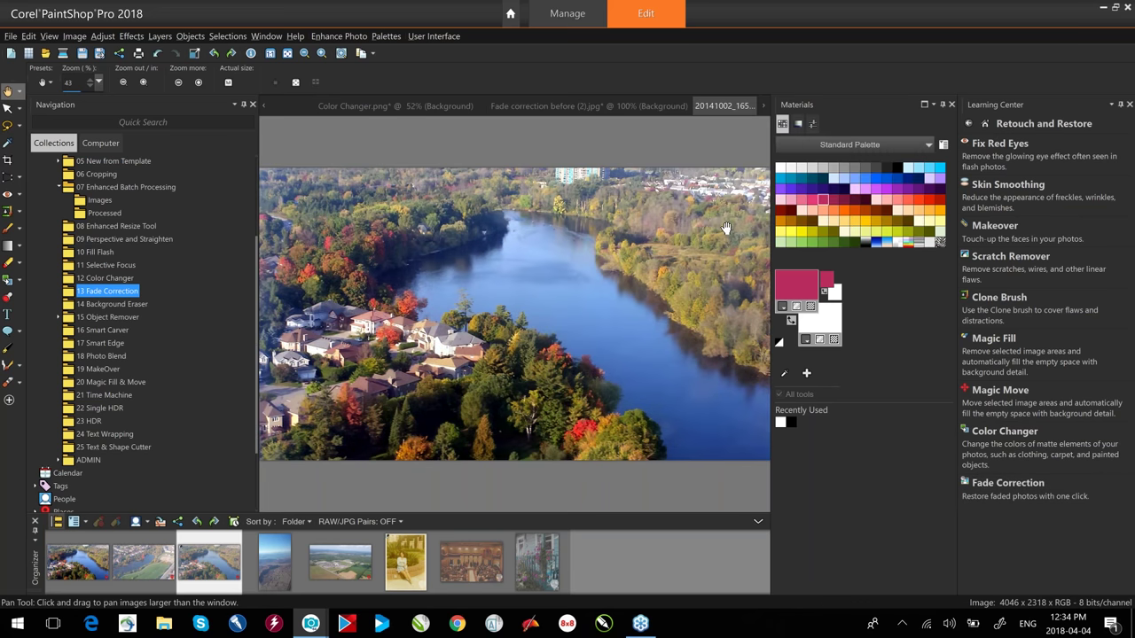
Open the aerial photo of the racetrack and fields and apply Fade Correction with an amount of 45.
double_click(347, 568)
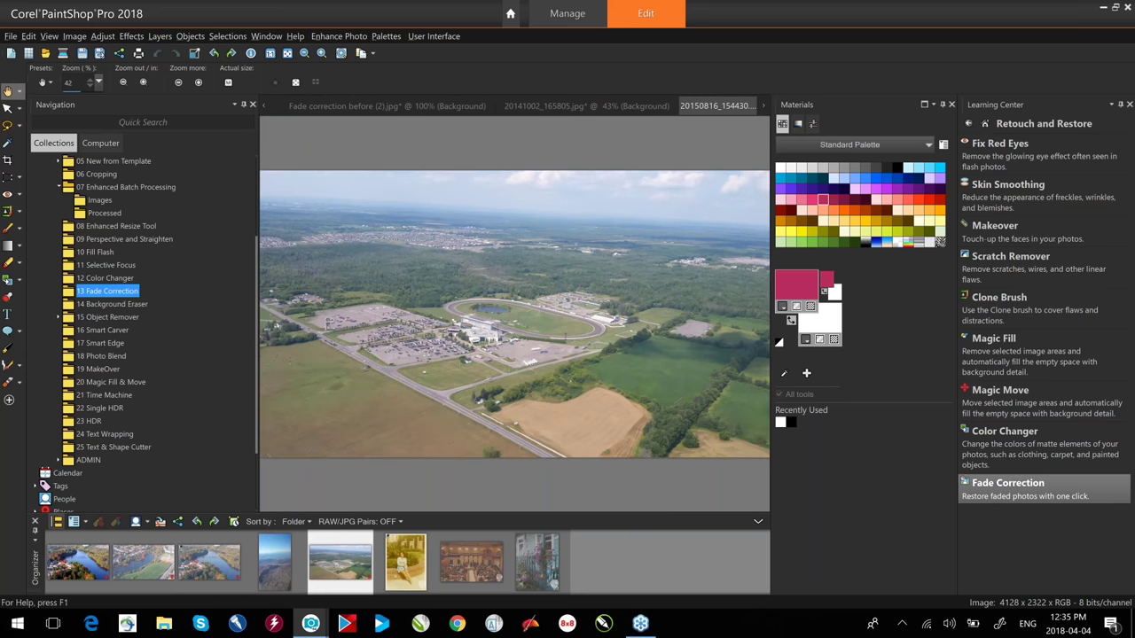
click(1002, 484)
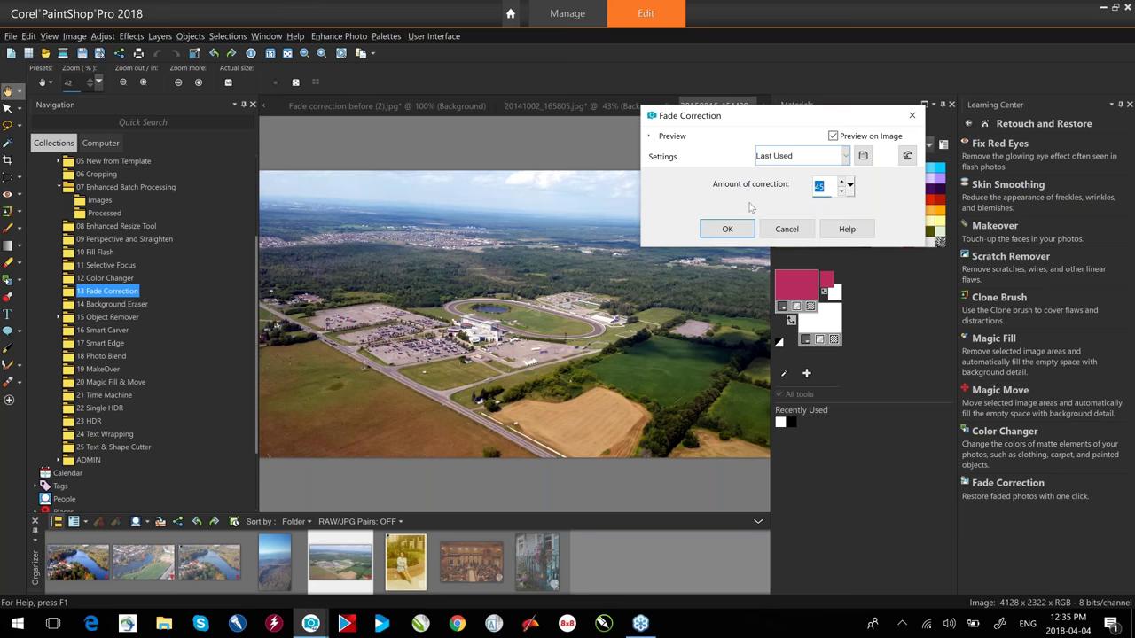
click(727, 228)
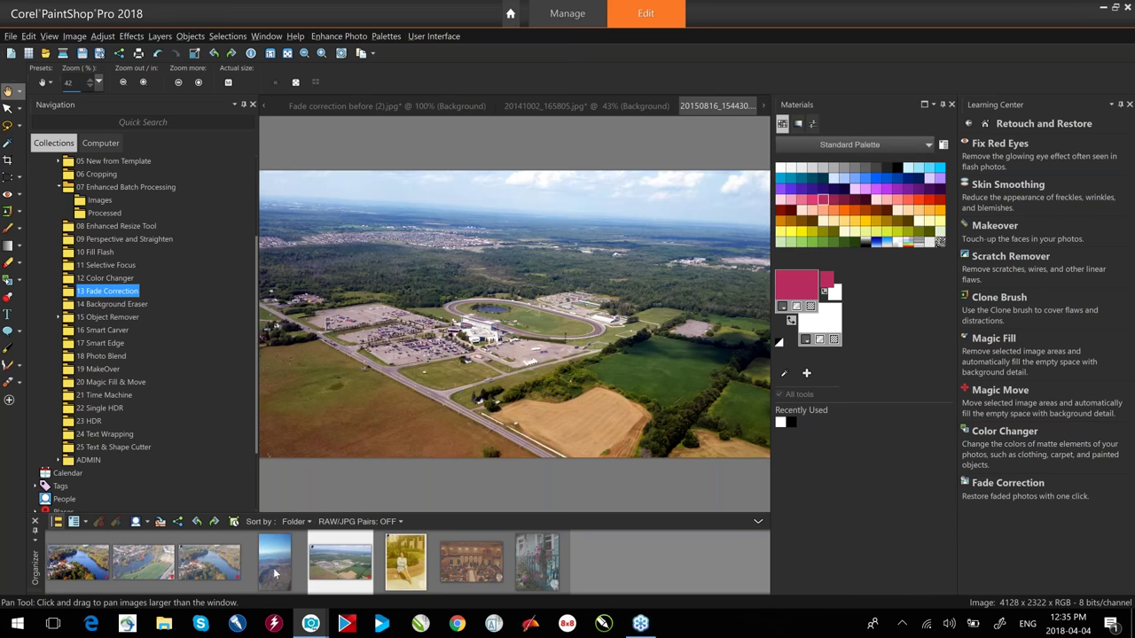
Open the aerial photo of the desert mountains and apply Fade Correction with an amount of 45.
double_click(274, 574)
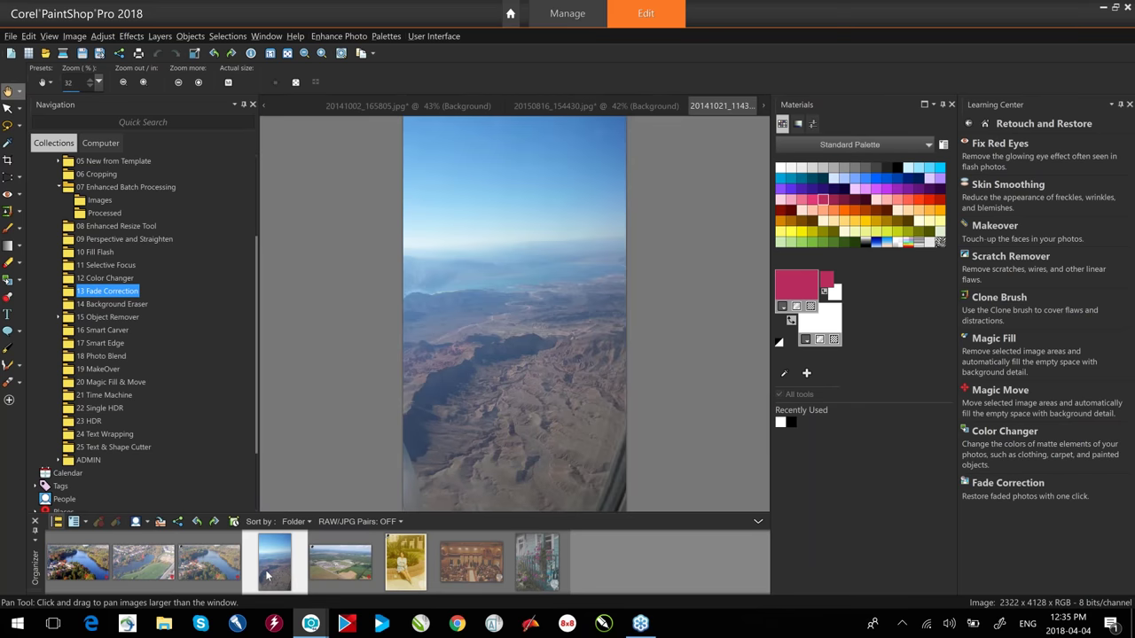
click(1007, 489)
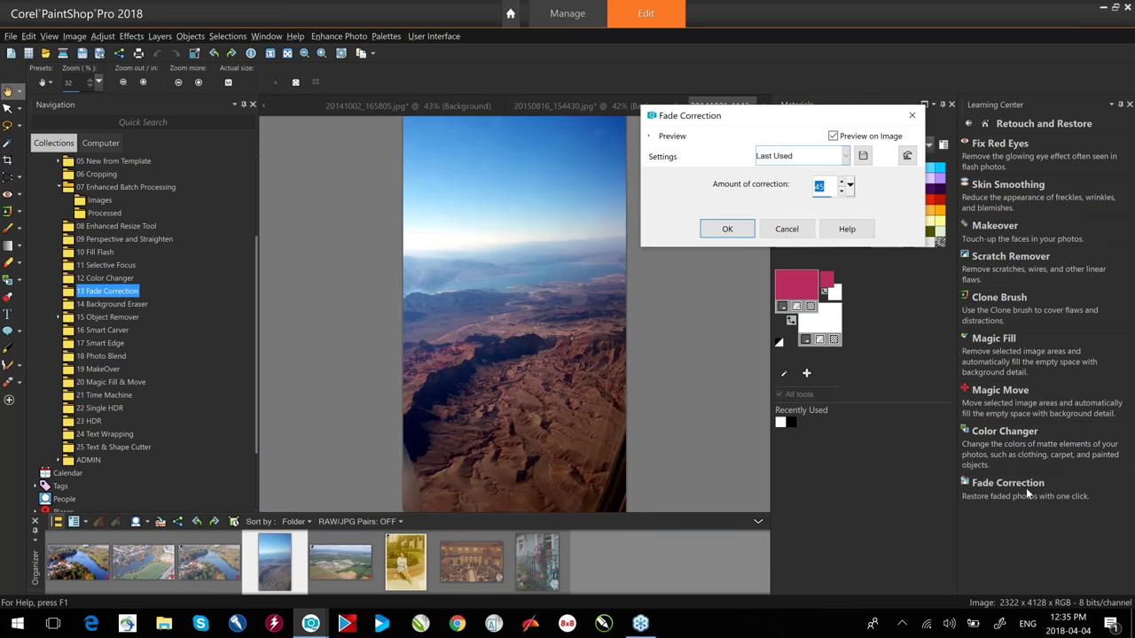
click(726, 229)
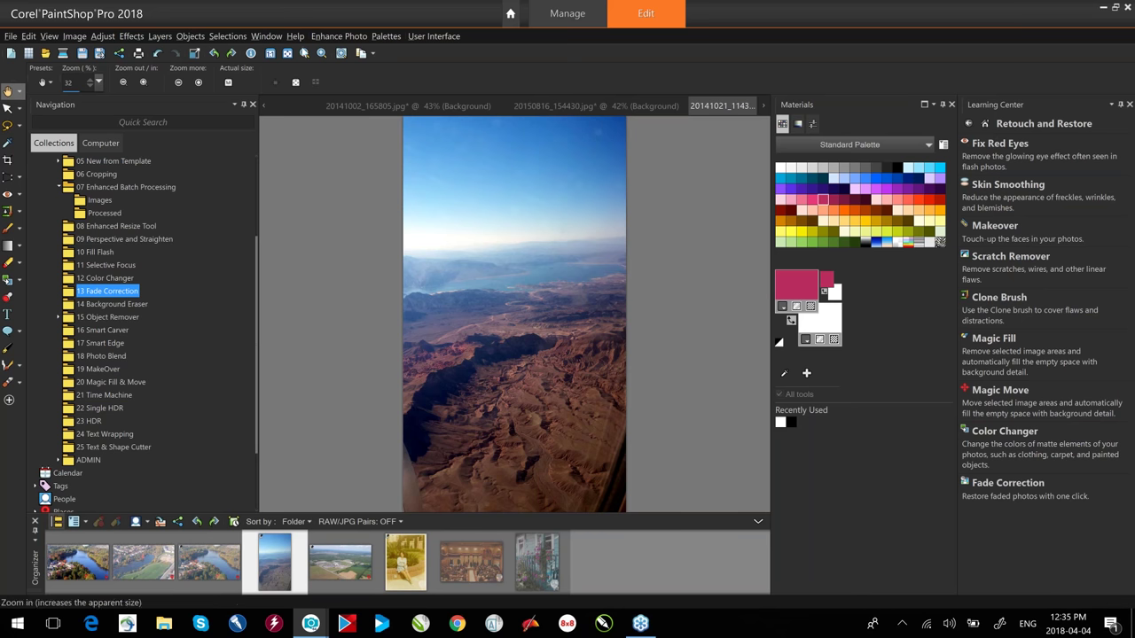
Close all open documents without saving any of the modified files.
click(267, 36)
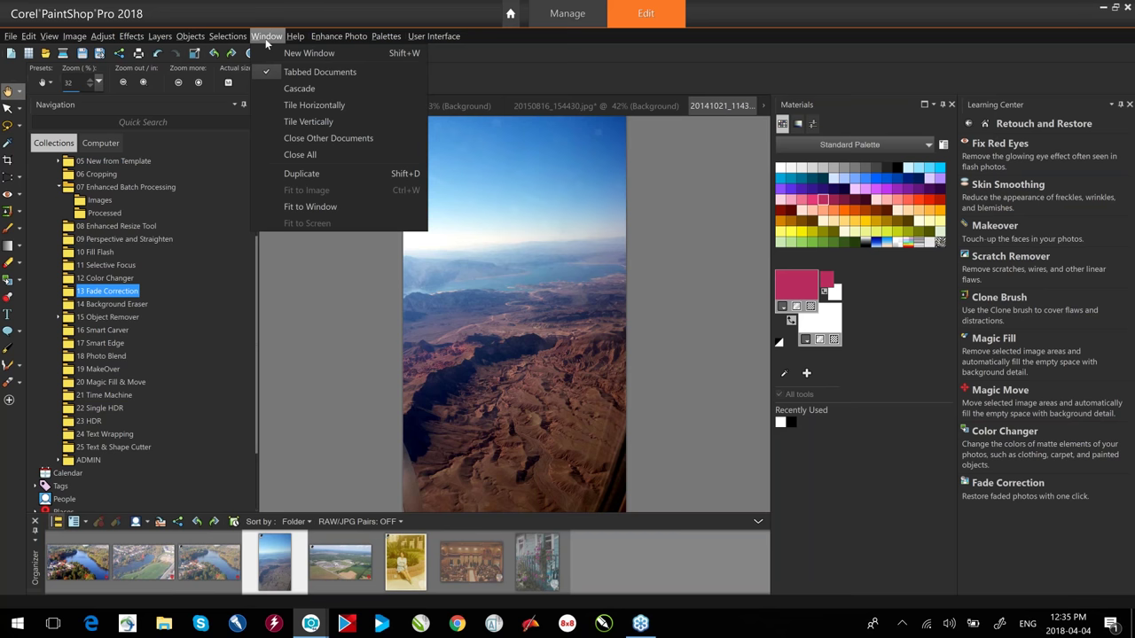
click(296, 156)
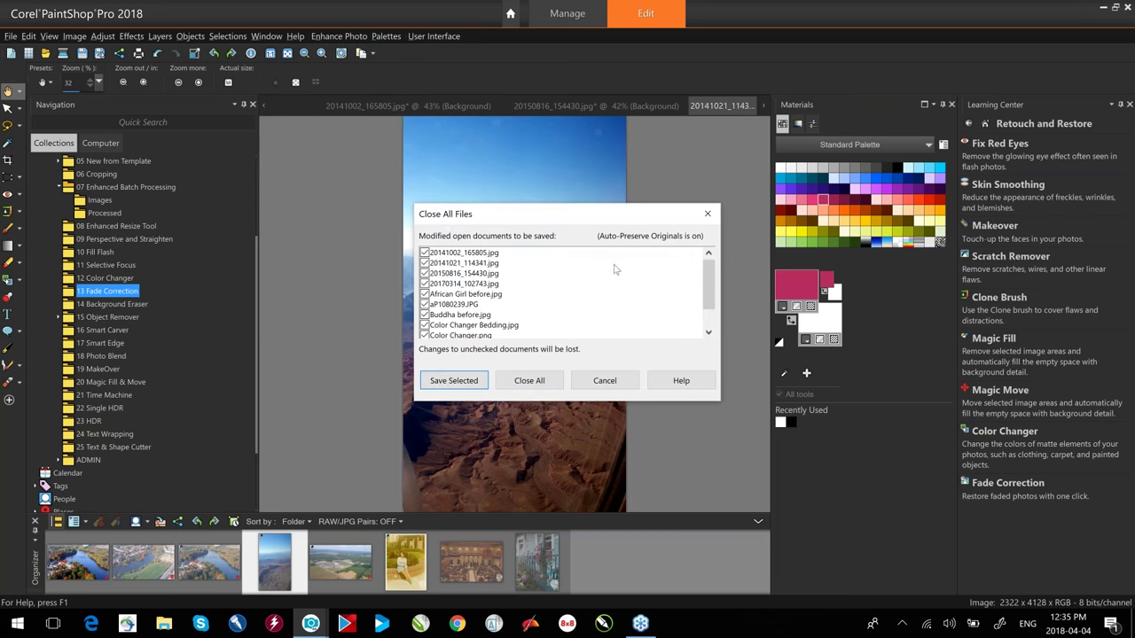
scroll(708, 293, down, 2)
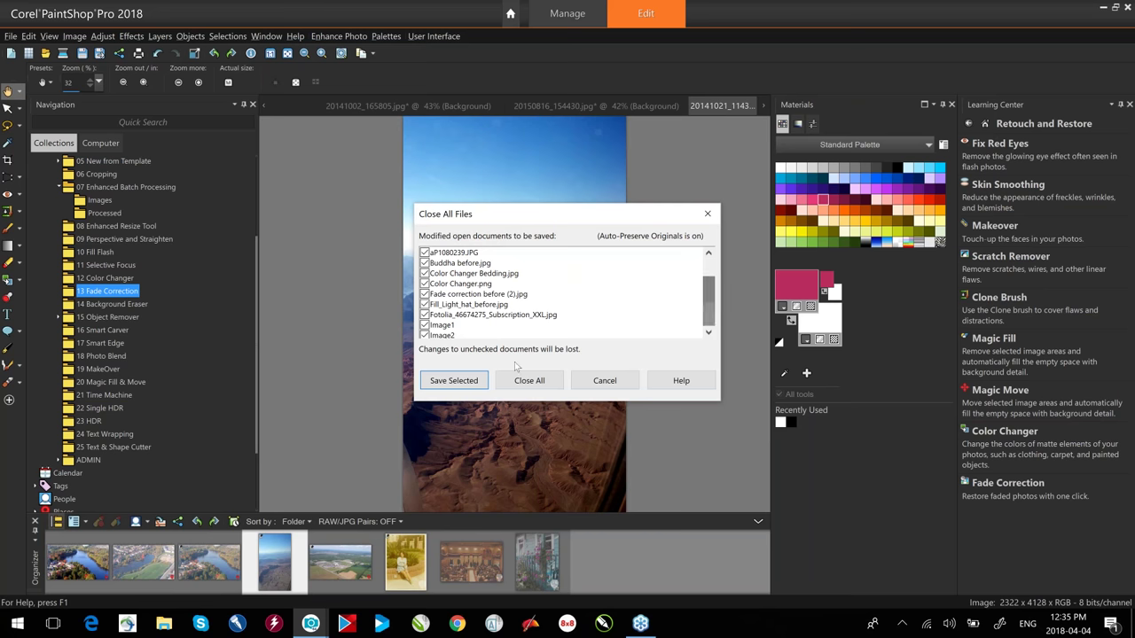
click(540, 384)
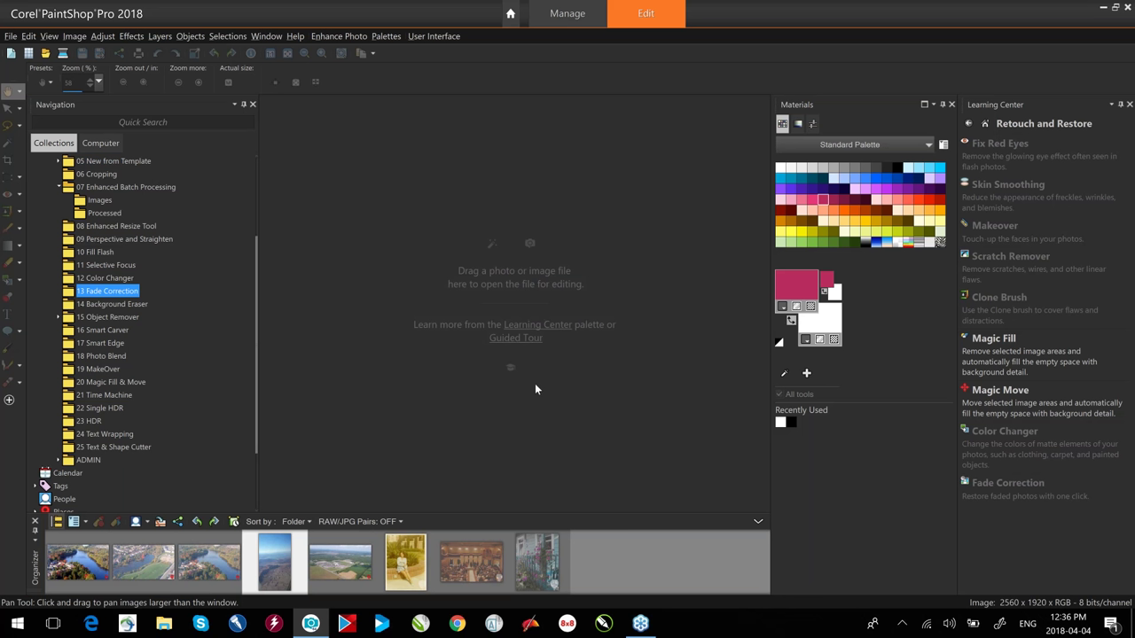
Hide and restore the Learning Center palette from the empty workspace, and look briefly at the Guided Tour.
click(553, 327)
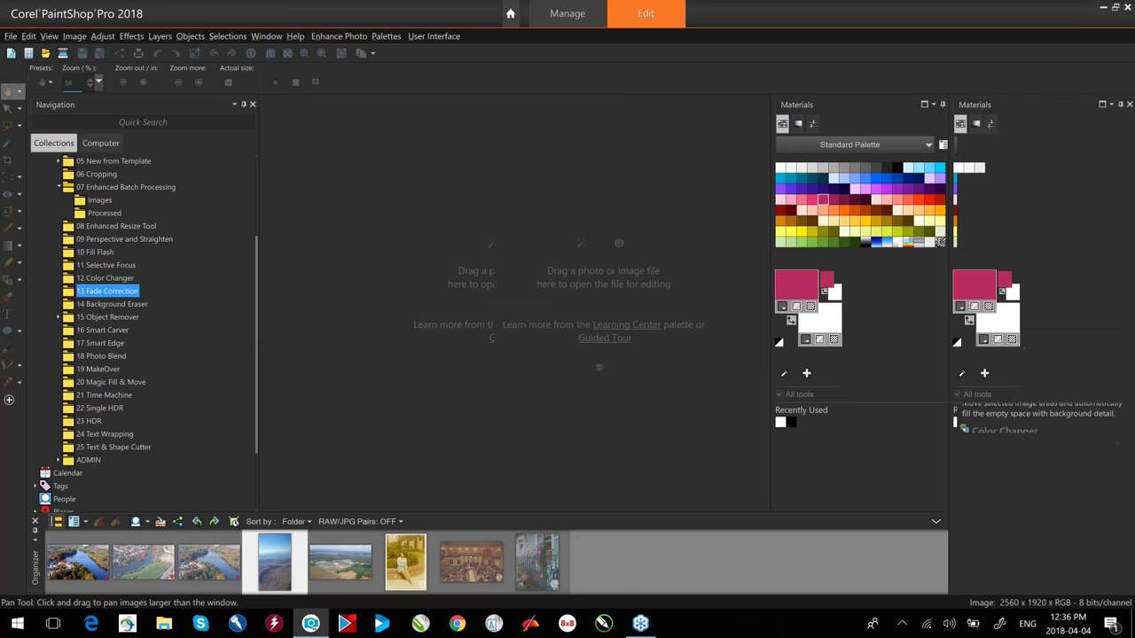
click(633, 324)
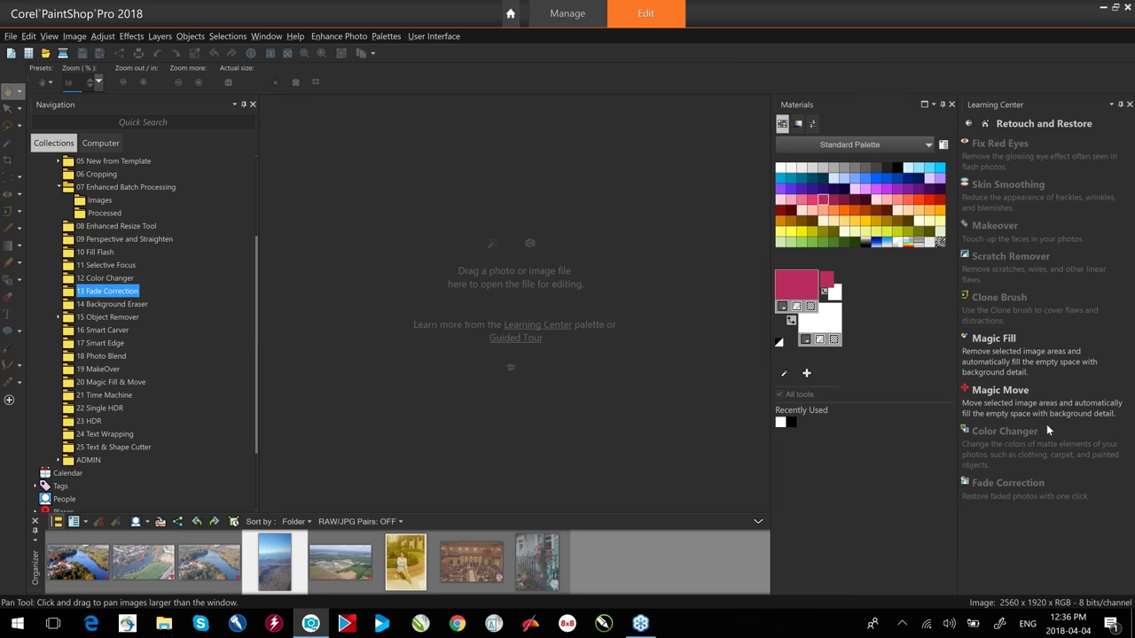
click(533, 342)
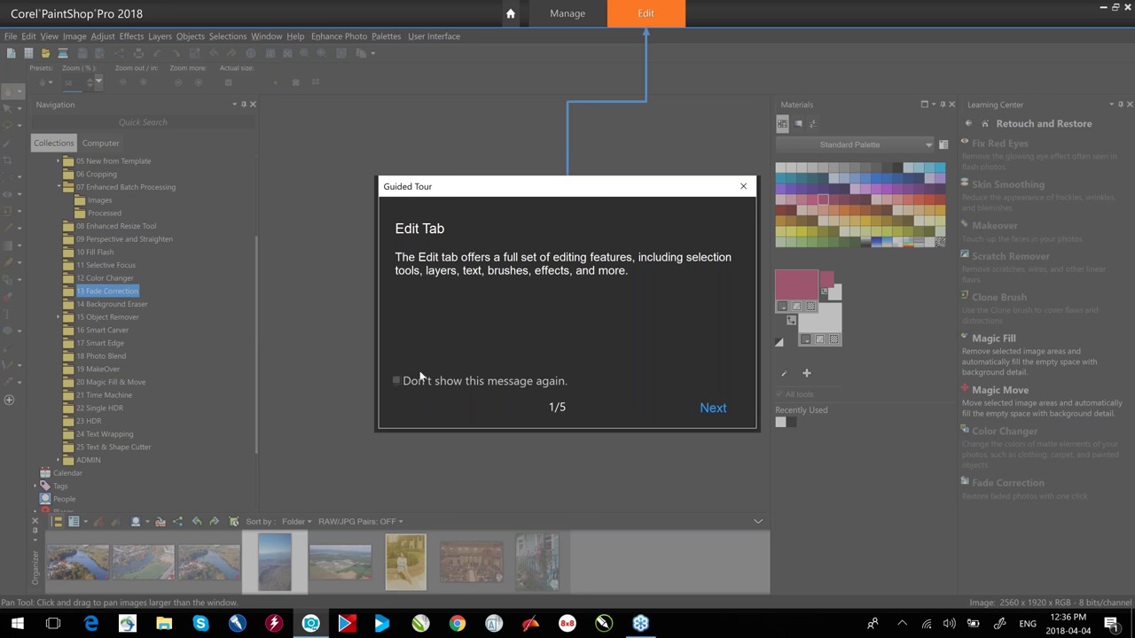
click(743, 186)
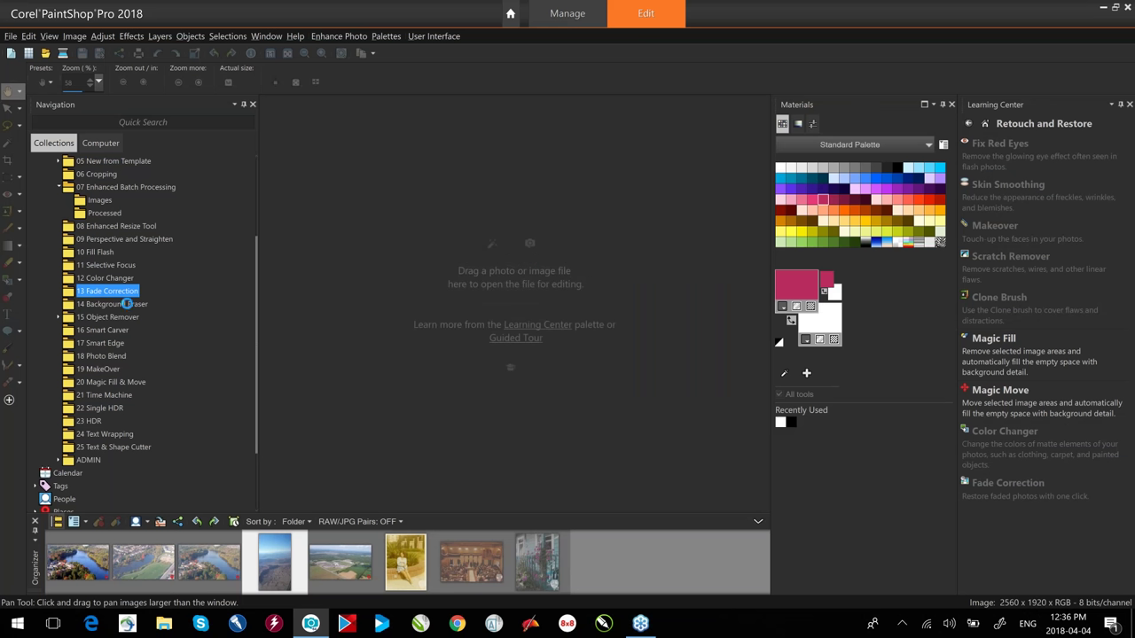
Open the sunset sky photo Background object 3.jpg from the 14 Background Eraser collection.
click(127, 303)
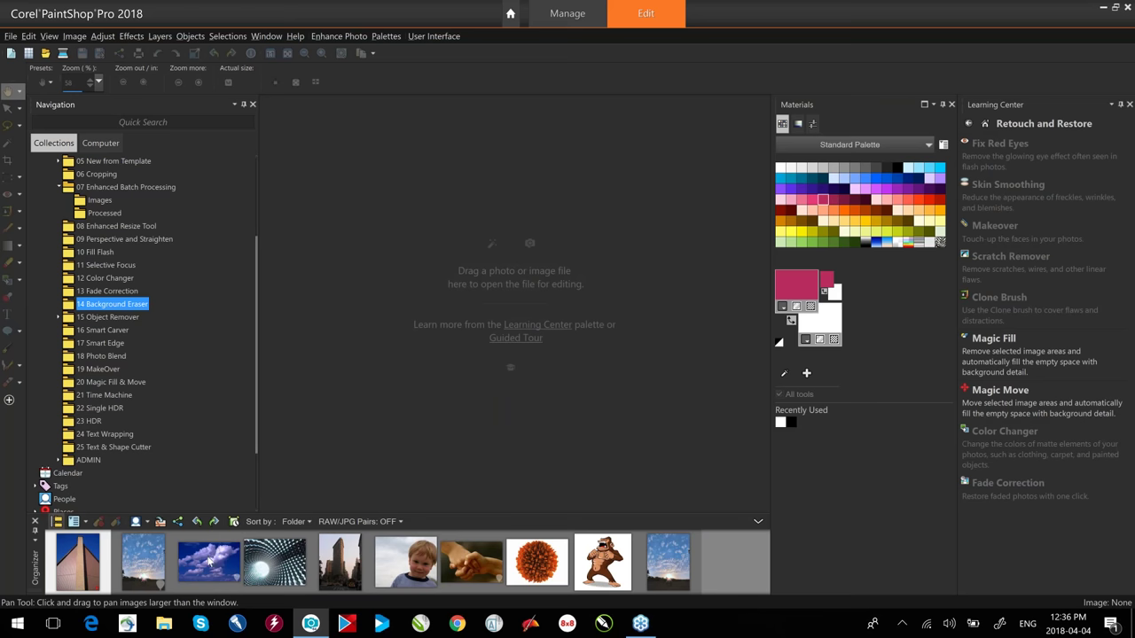
double_click(137, 564)
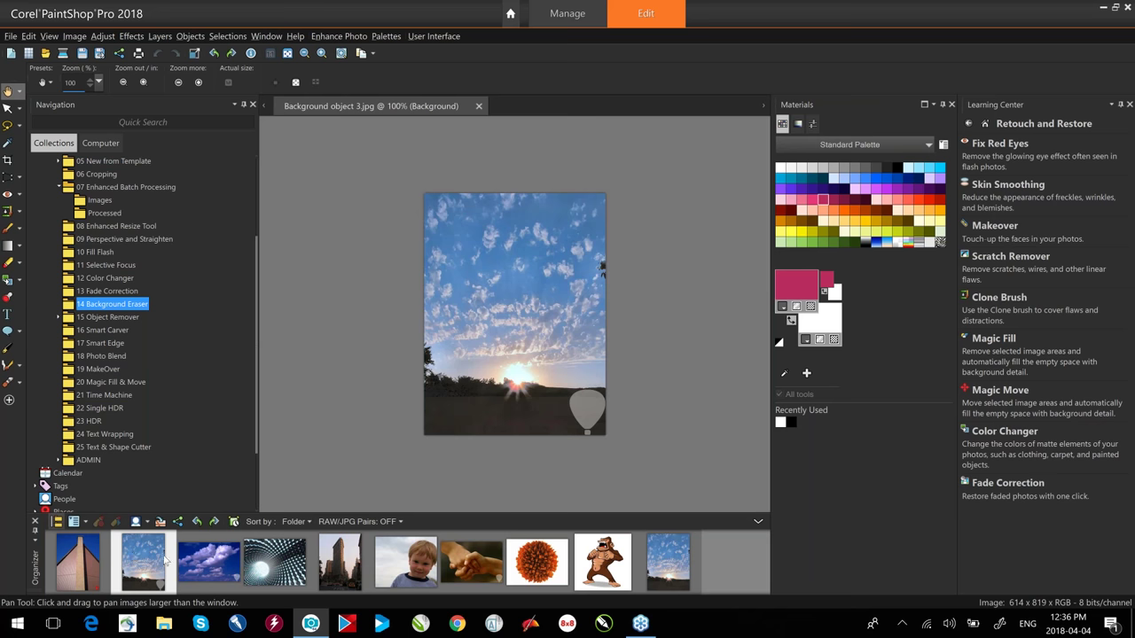
Look through the Learning Center's Effects topics and its guidance for the Eraser and Gradient Fill tools.
click(982, 122)
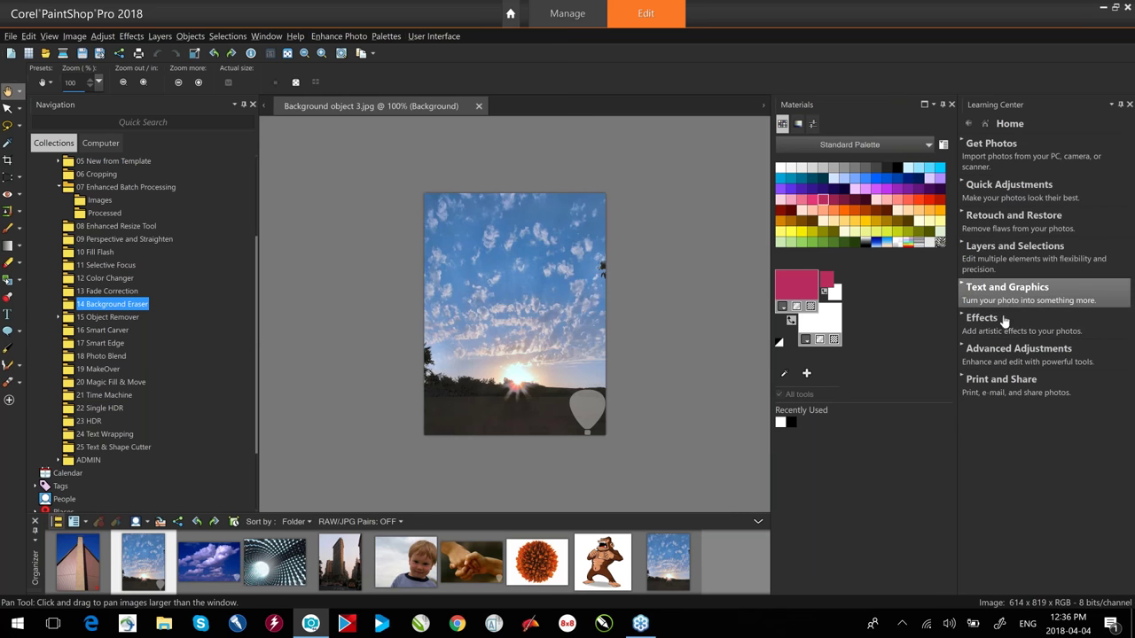
click(986, 318)
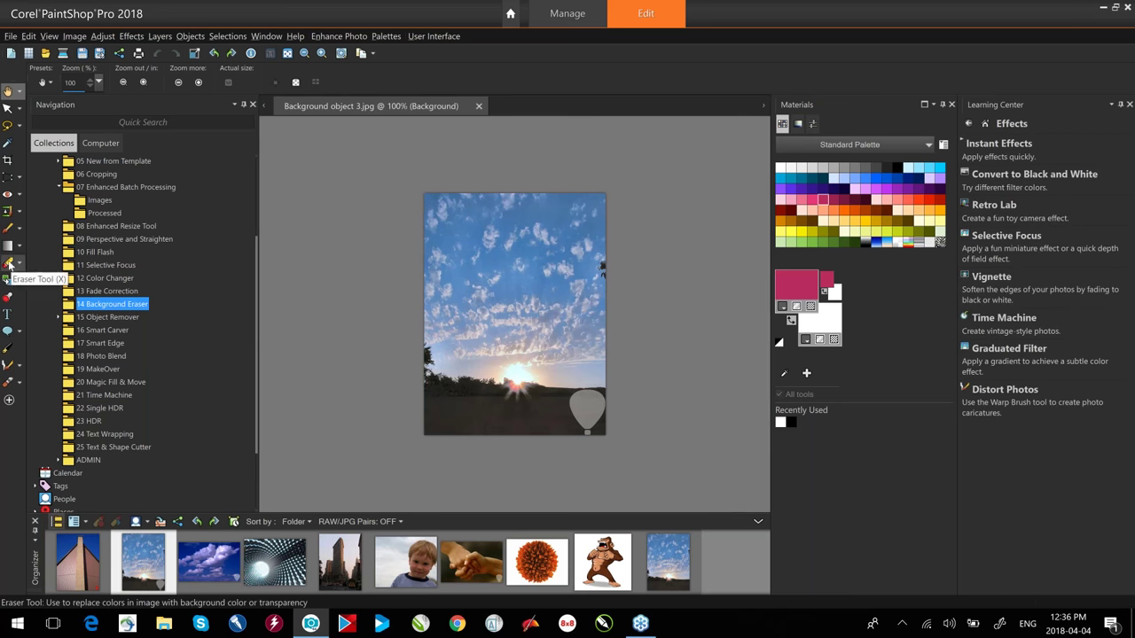
click(12, 265)
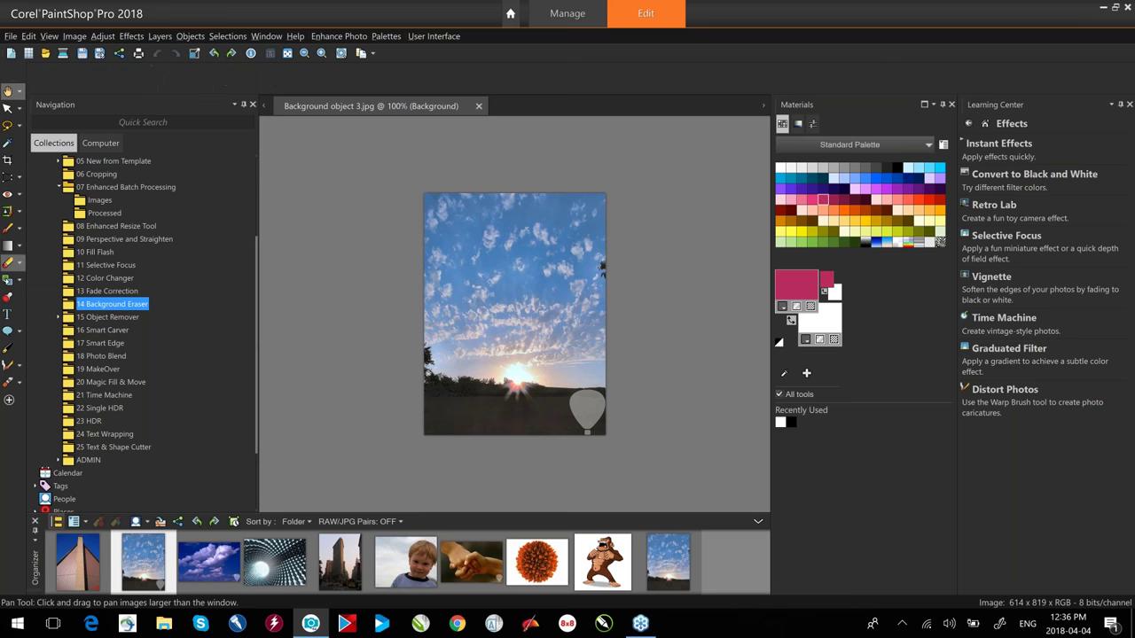
click(9, 263)
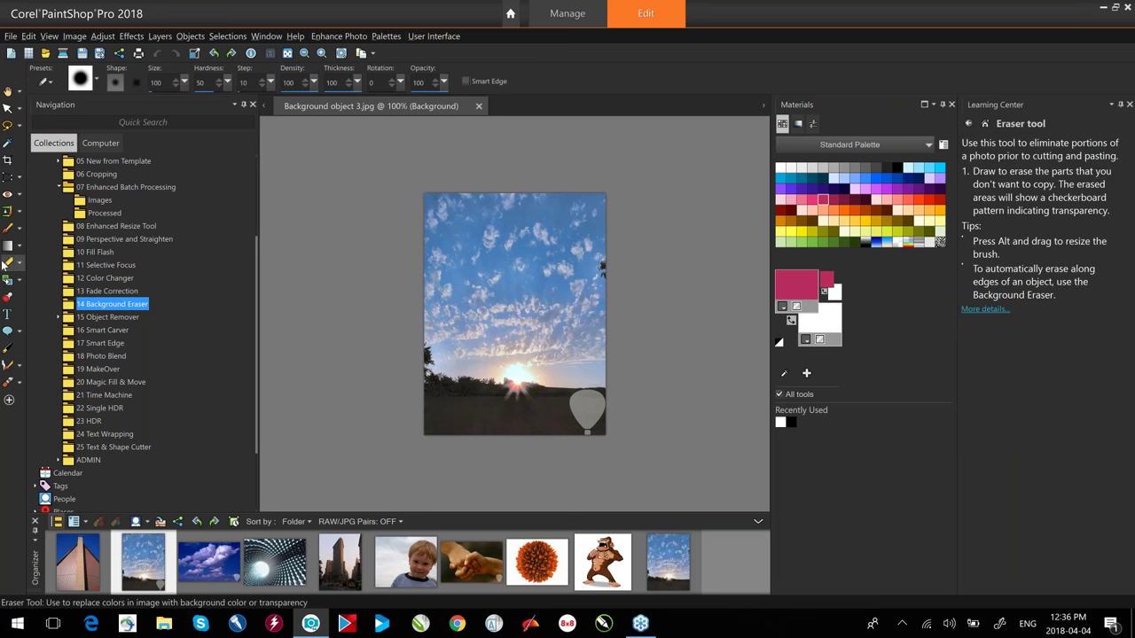
click(20, 284)
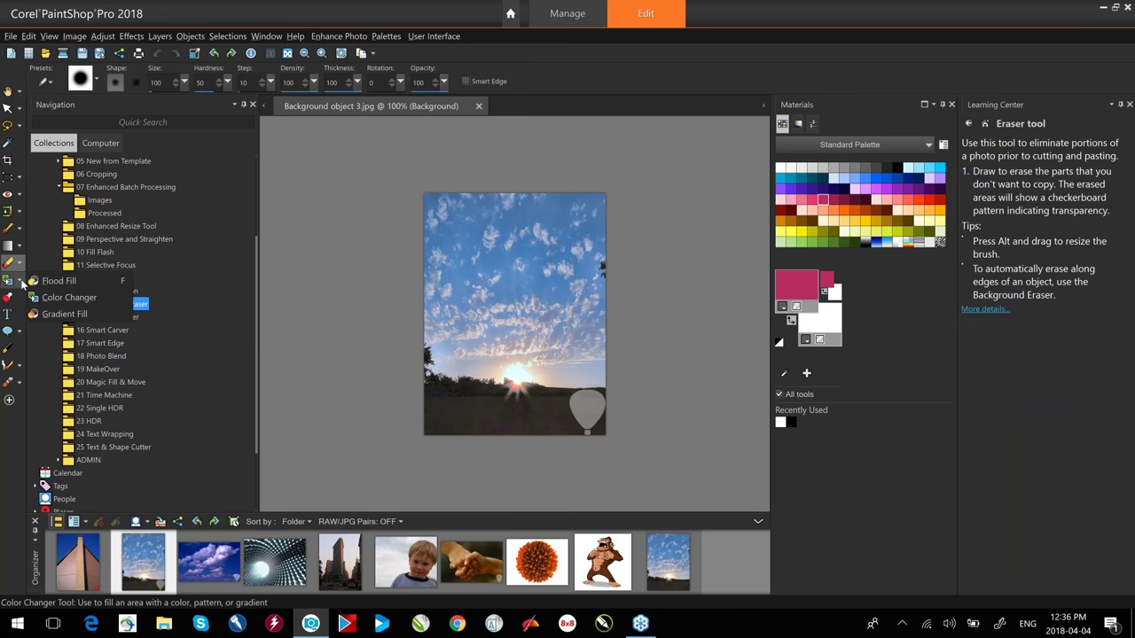
click(58, 314)
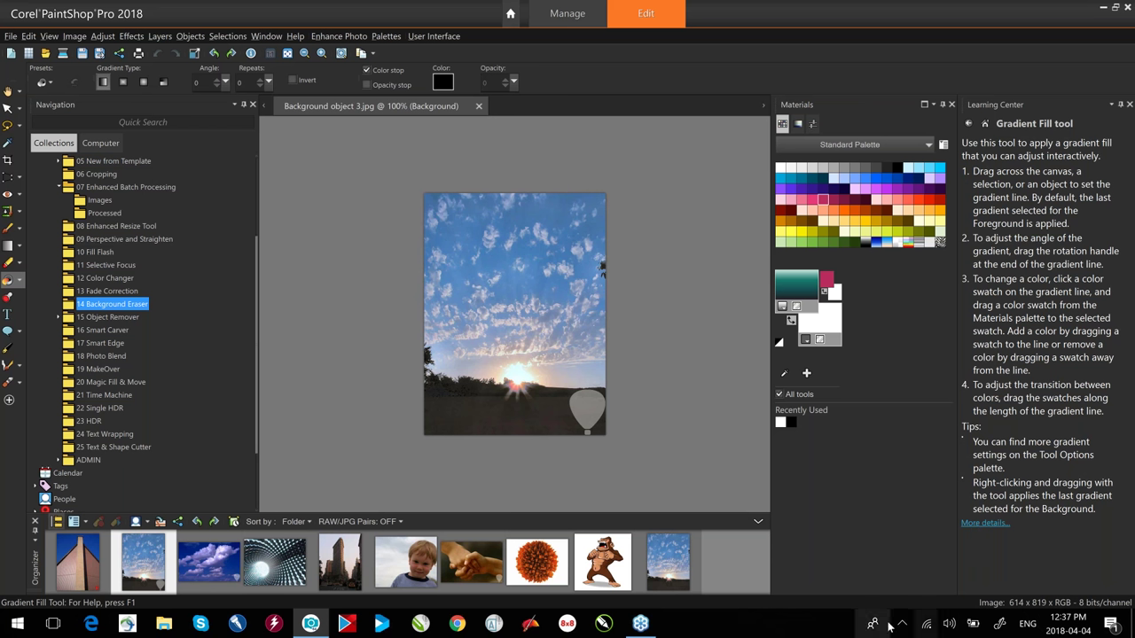
Display the Layers palette in the workspace.
right_click(665, 76)
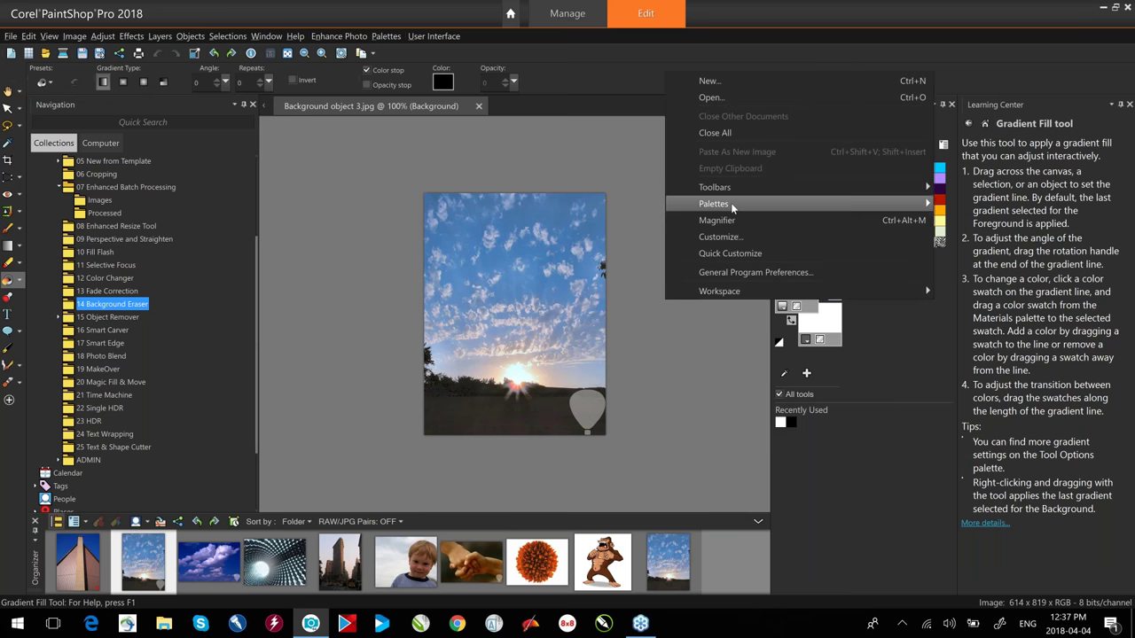
mouse_move(731, 202)
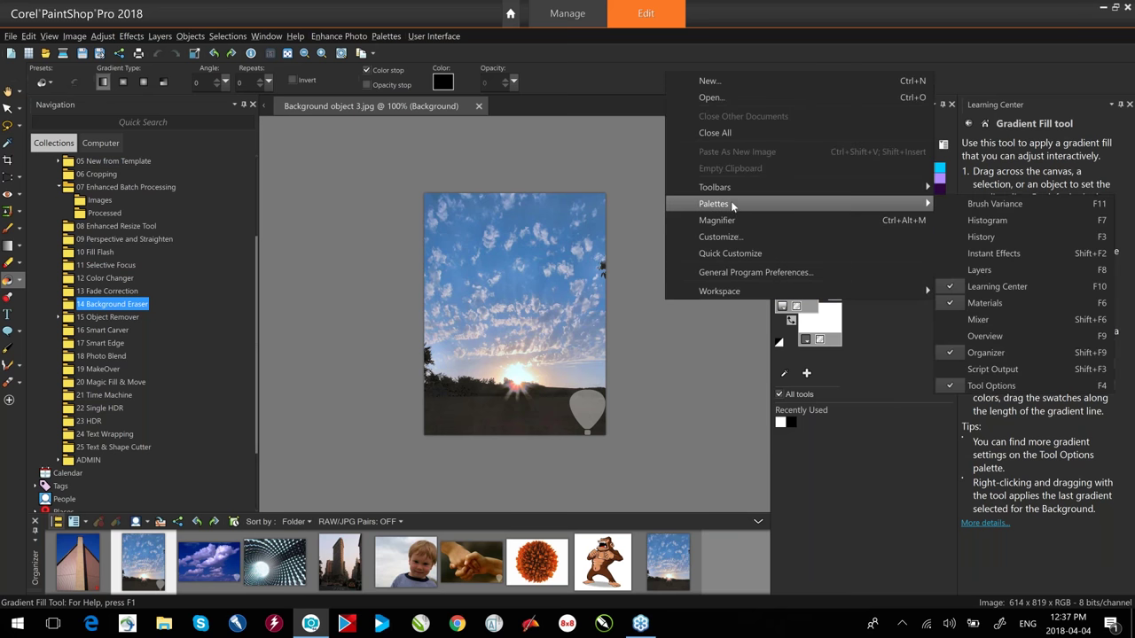
click(991, 270)
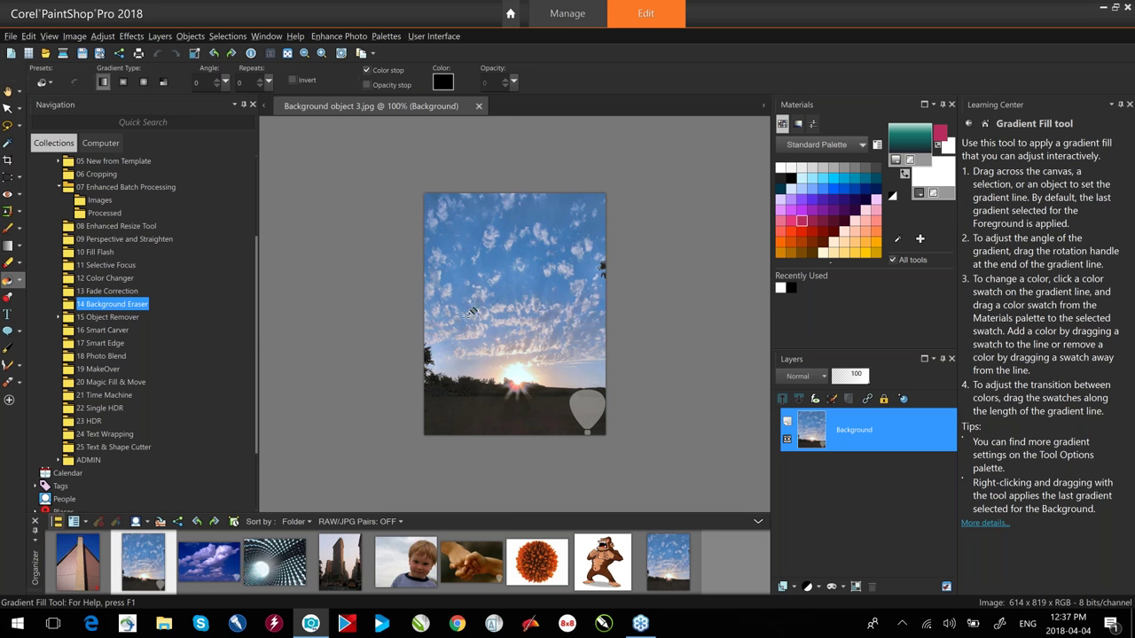
Look at the new layer types and add the Flat Iron building photo as a layer above the sunset sky background.
click(794, 586)
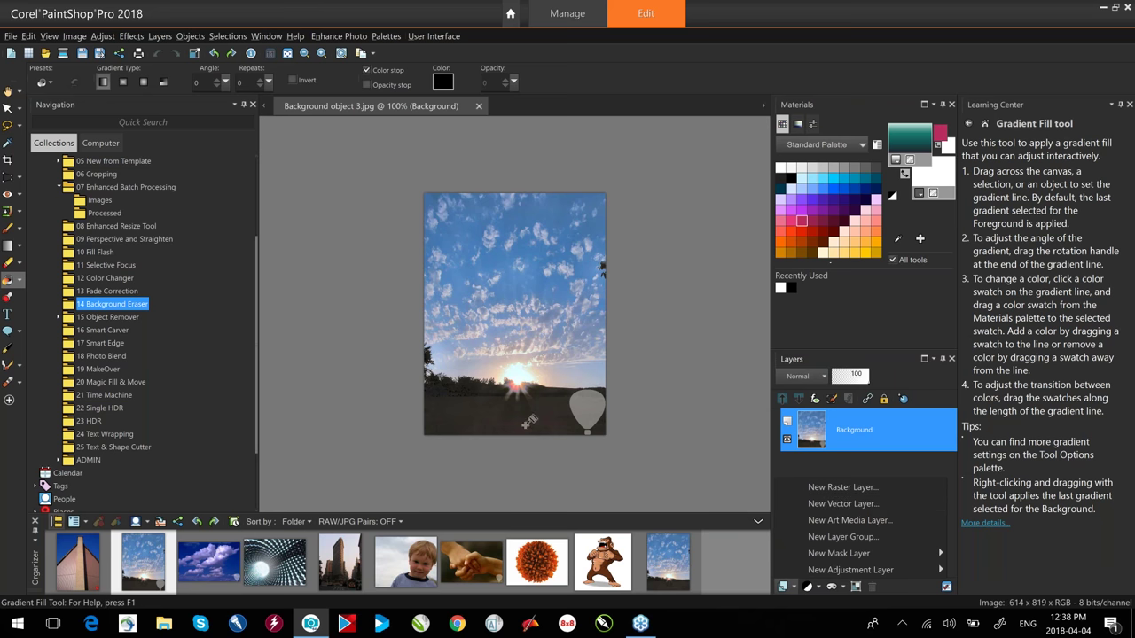
click(337, 554)
drag(341, 557, 877, 409)
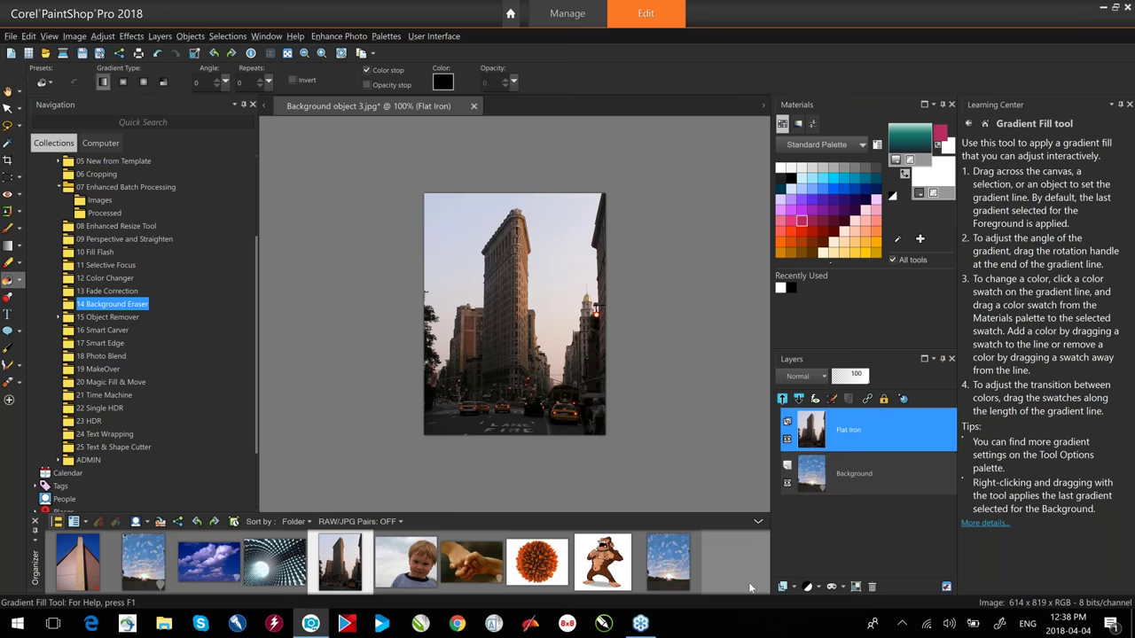
Erase a round patch of sky on the Flat Iron layer with the Background Eraser, and undo a stroke onto the building's edge.
scroll(529, 337, up, 1)
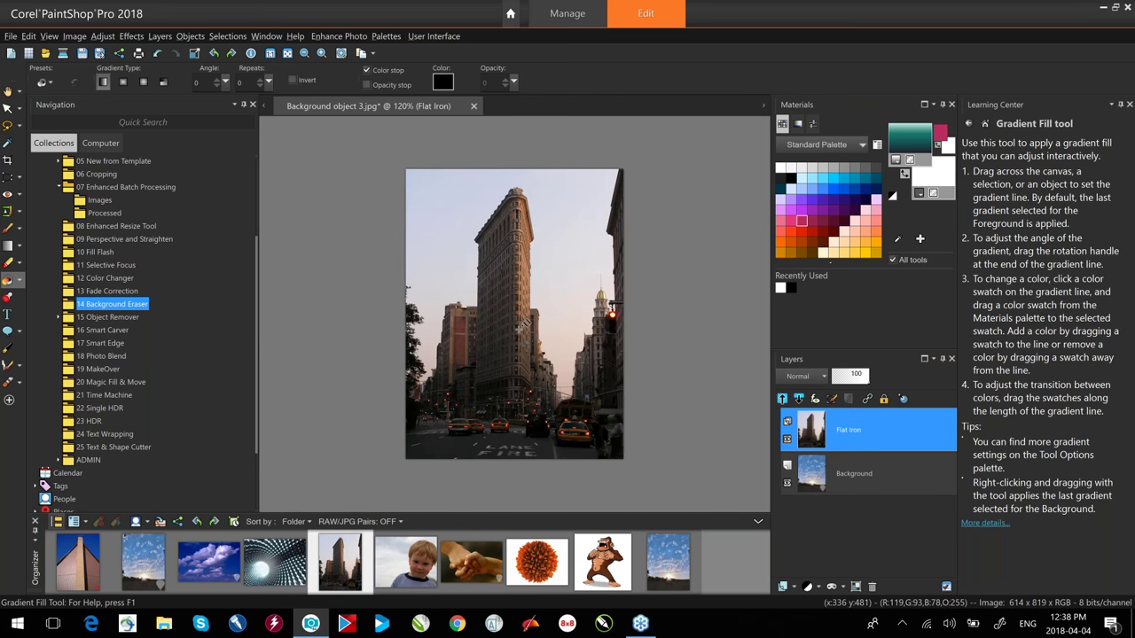
click(19, 266)
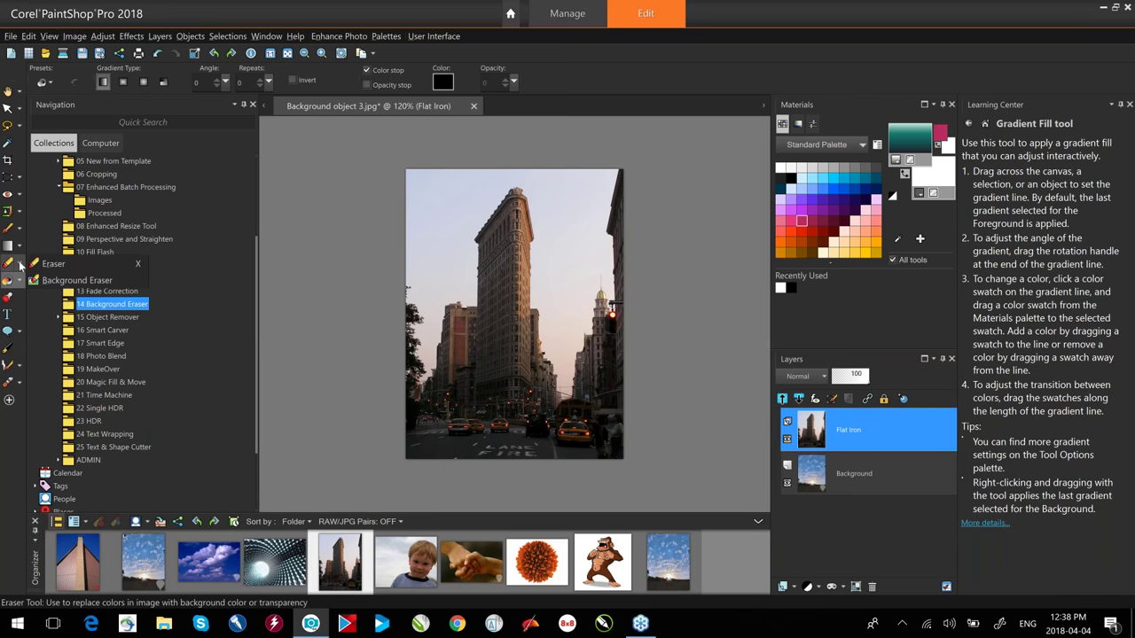
click(70, 280)
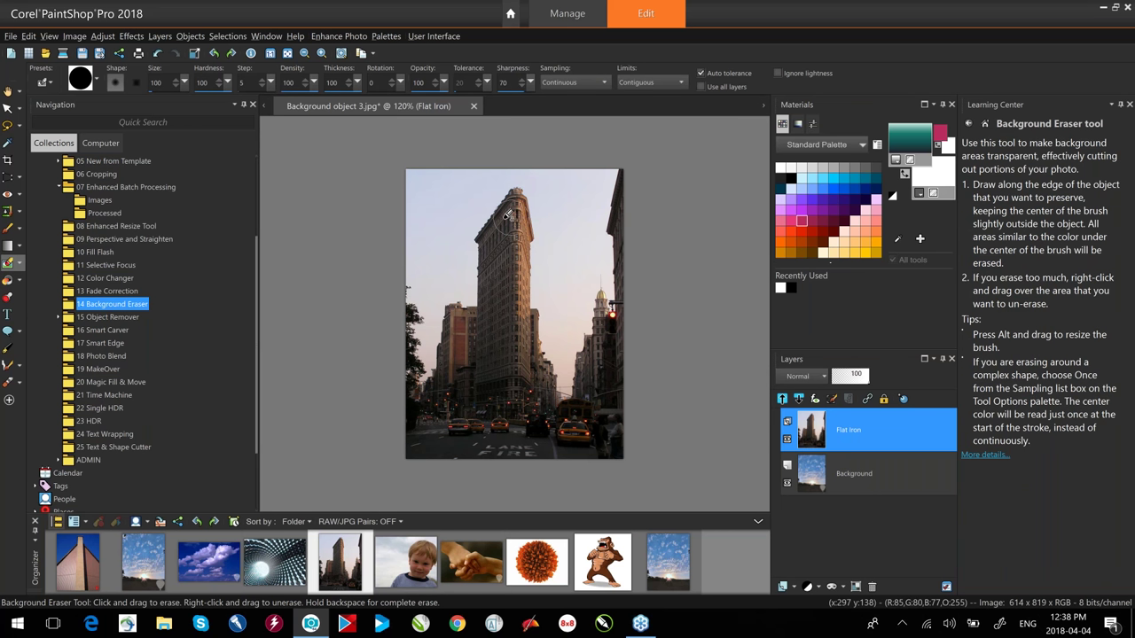
click(441, 206)
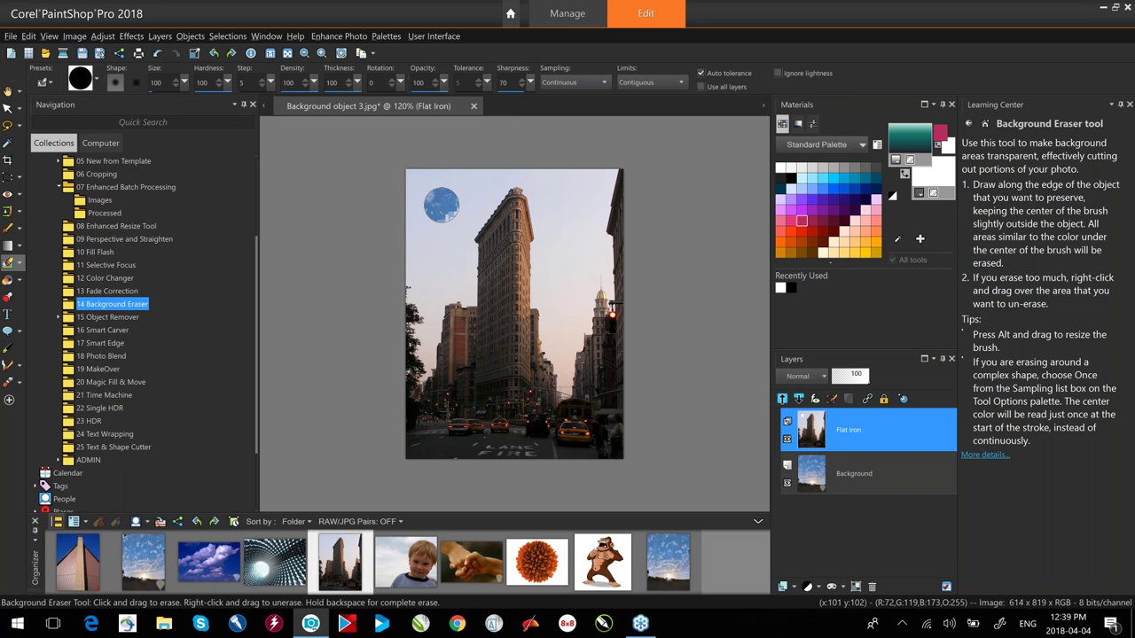
drag(441, 205, 483, 237)
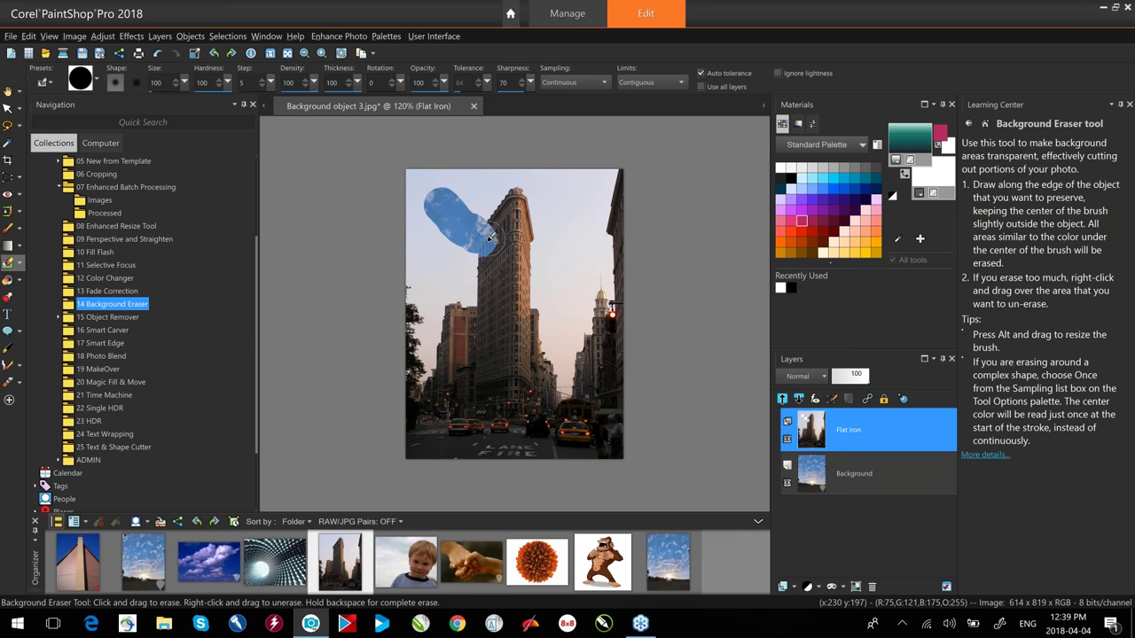
key(ctrl+z)
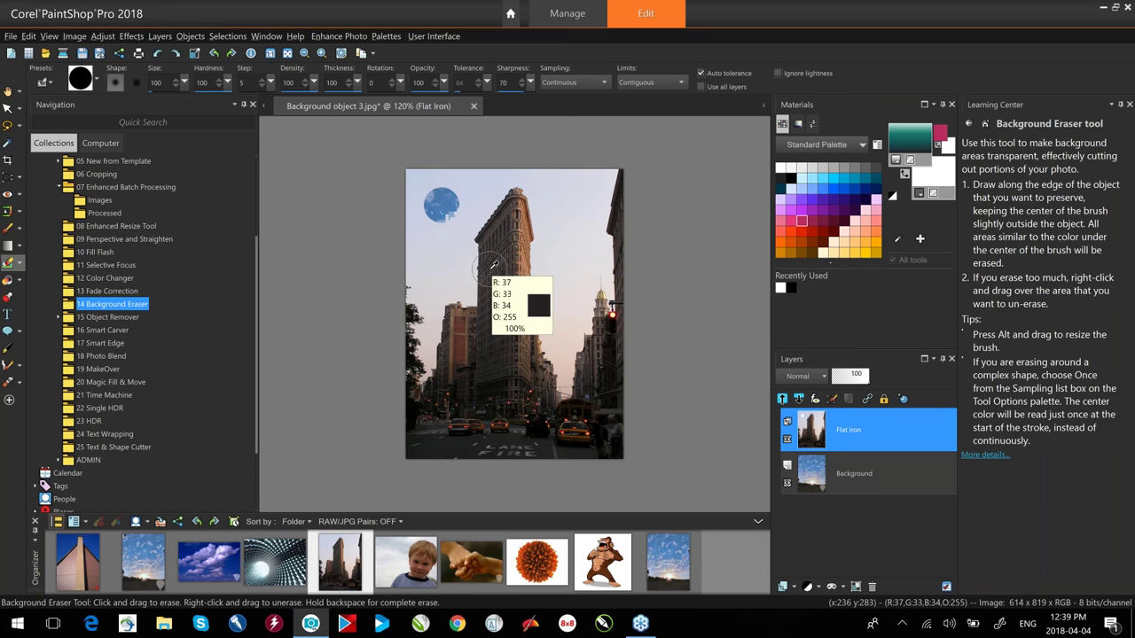
Erase the remaining sky around the buildings on the Flat Iron layer, undoing the stroke across the top and enlarging the brush to 188.
click(474, 206)
mouse_move(476, 206)
mouse_down()
mouse_move(468, 293)
mouse_move(442, 292)
mouse_move(429, 368)
mouse_move(418, 286)
mouse_move(429, 233)
mouse_move(417, 243)
mouse_move(413, 274)
mouse_move(443, 273)
mouse_move(447, 257)
mouse_move(443, 187)
mouse_move(430, 190)
mouse_move(512, 196)
mouse_move(528, 182)
mouse_move(500, 171)
mouse_move(437, 174)
mouse_up()
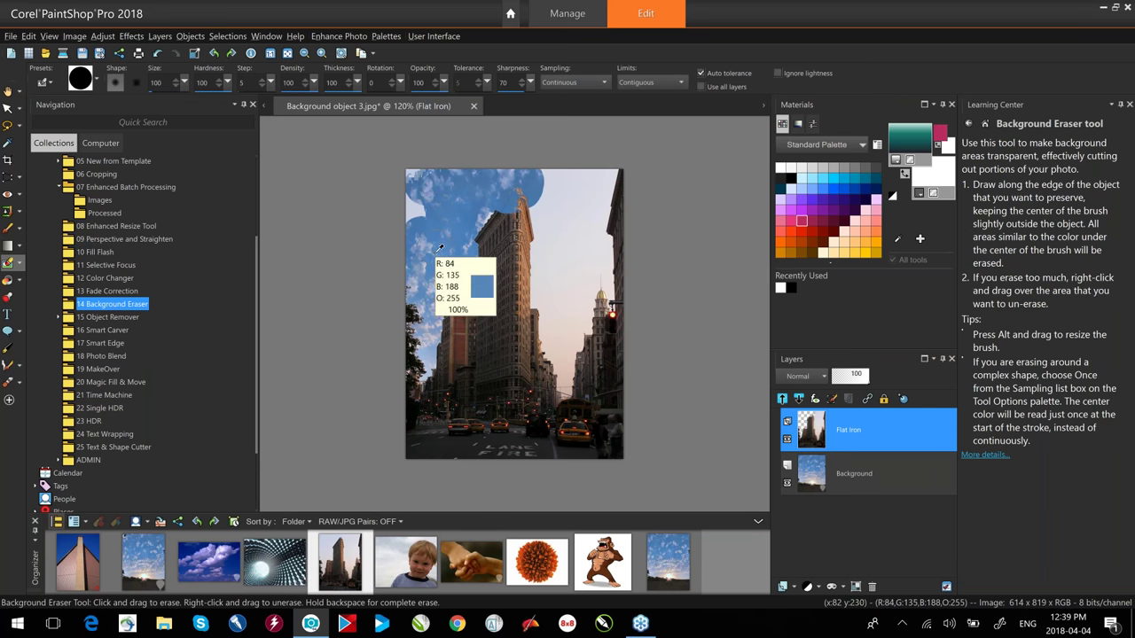
key(ctrl+z)
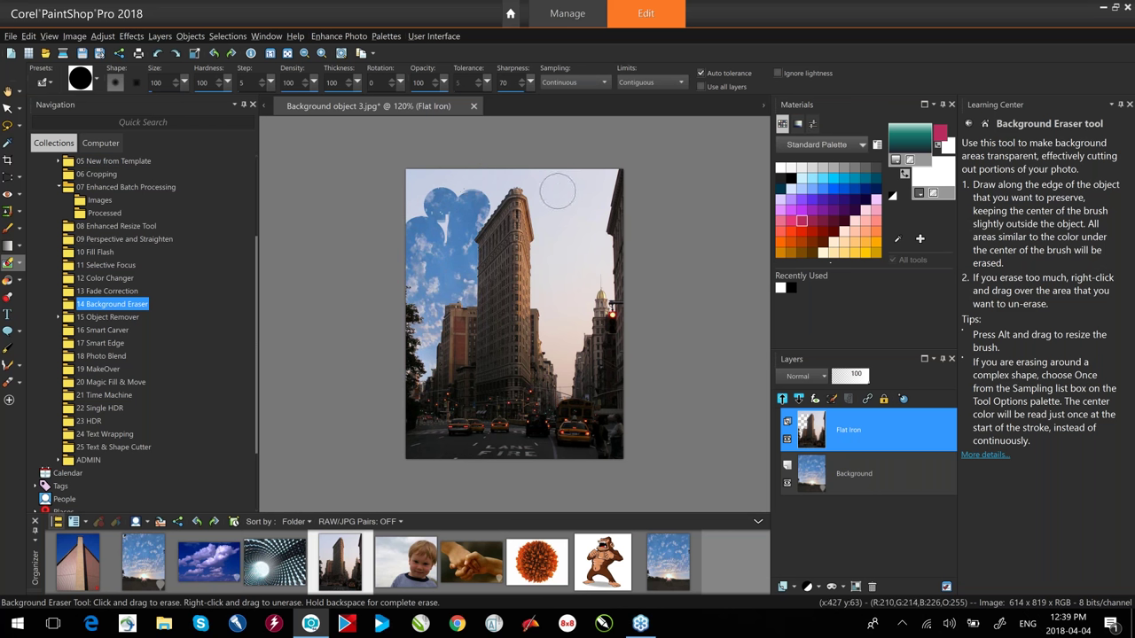
mouse_move(562, 188)
mouse_down()
mouse_move(611, 193)
mouse_move(567, 191)
mouse_move(575, 224)
mouse_move(558, 186)
mouse_move(512, 177)
mouse_move(437, 227)
mouse_move(428, 179)
mouse_move(419, 223)
mouse_move(511, 216)
mouse_move(560, 190)
mouse_move(566, 359)
mouse_move(585, 355)
mouse_move(590, 226)
mouse_move(611, 221)
mouse_move(614, 269)
mouse_move(606, 155)
mouse_up()
key(alt)
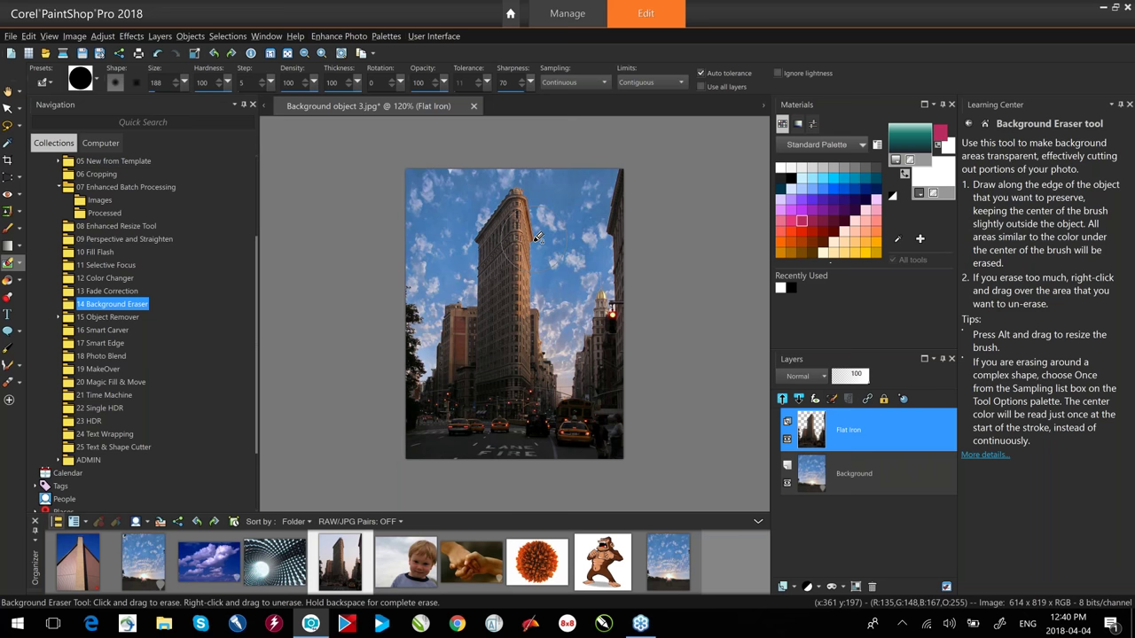
Inspect the erased sky edges around the golden-domed tower and the neighbouring buildings at 500% zoom.
scroll(600, 337, up, 3)
scroll(600, 337, up, 2)
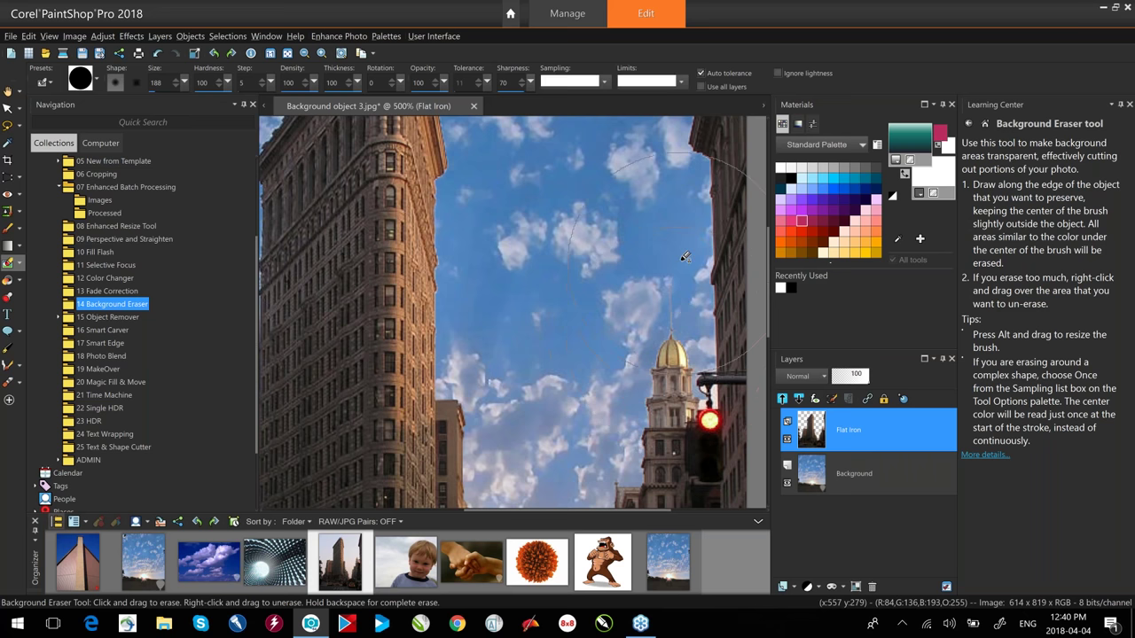
scroll(680, 310, up, 1)
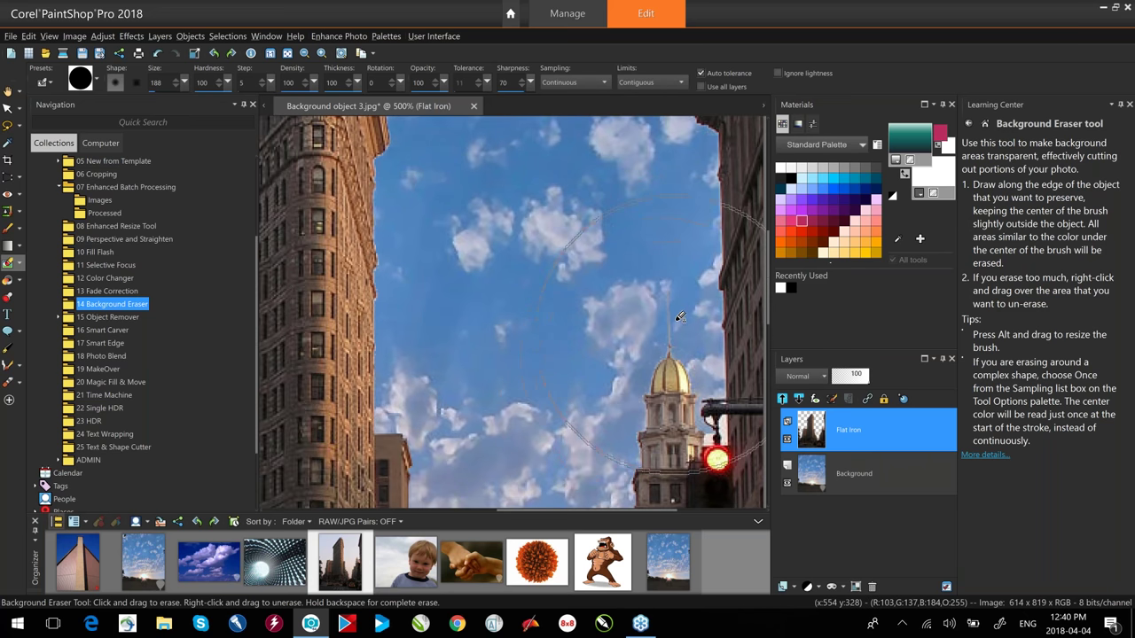
Add the gorilla picture Fotolia_51616547_M as a layer between the Flat Iron and Background layers.
scroll(678, 376, up, 3)
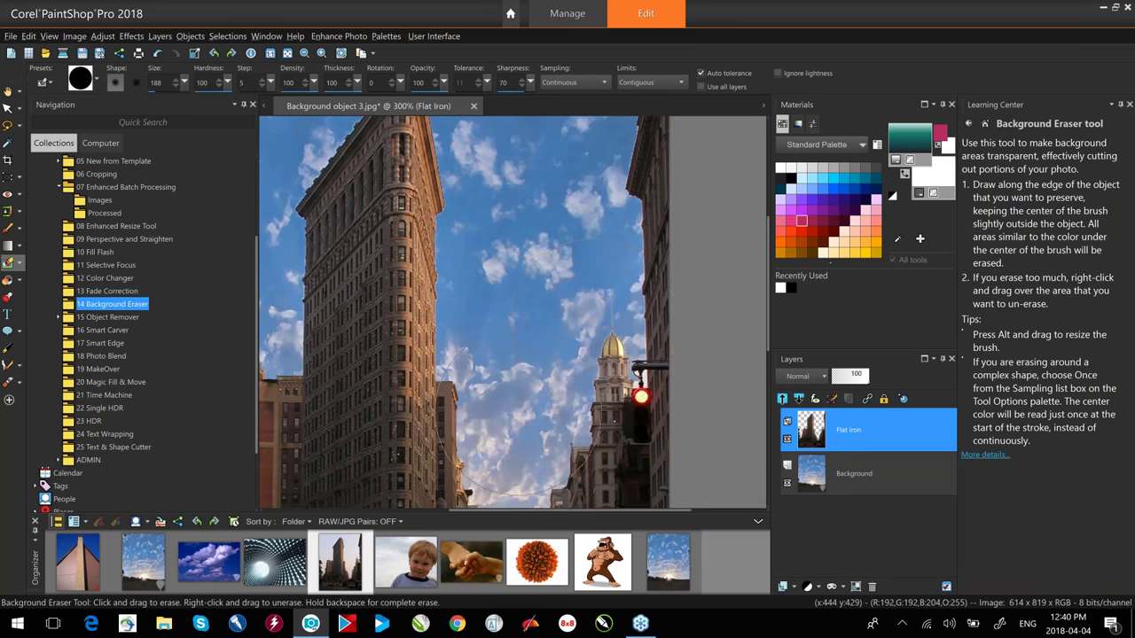
scroll(529, 319, down, 2)
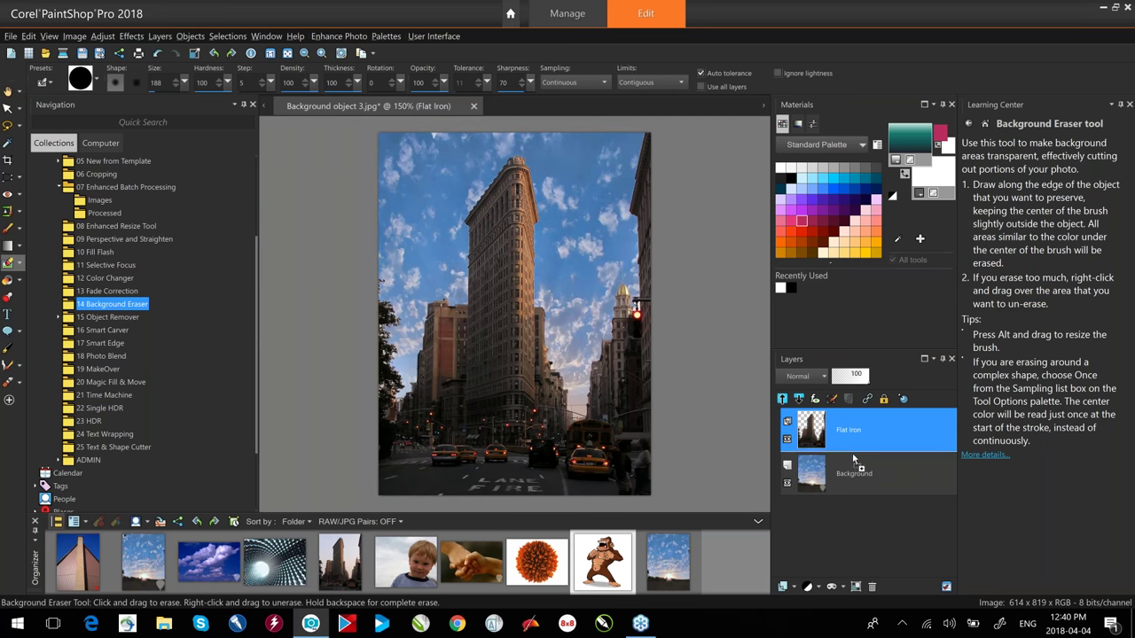
scroll(614, 223, down, 5)
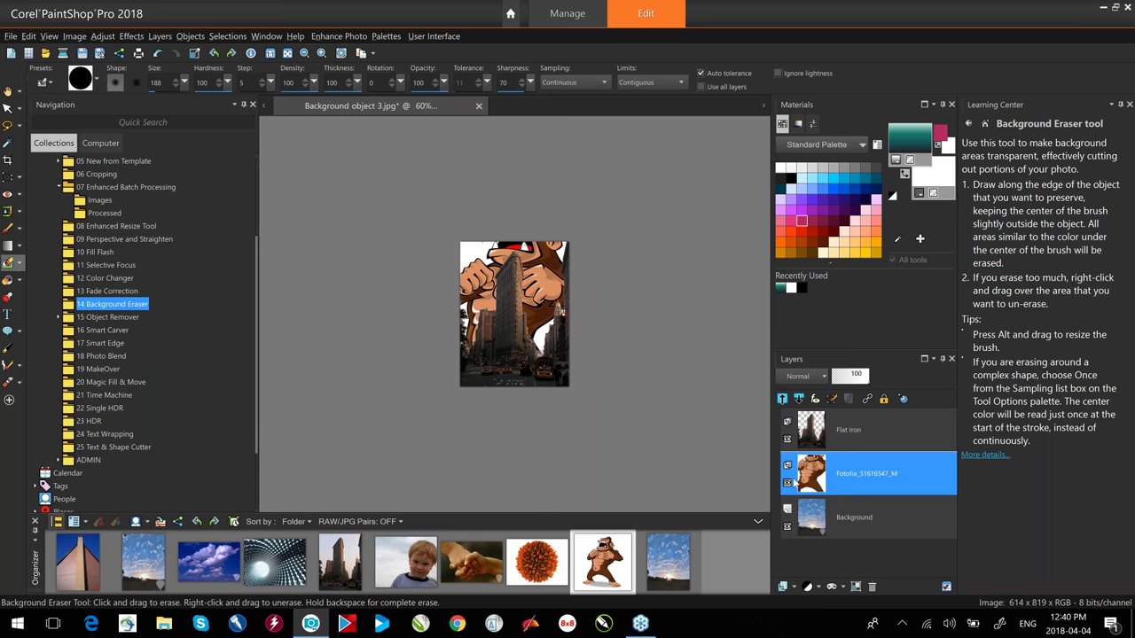
Hide the Flat Iron layer, then scale the gorilla layer to about 40% and move it over the sky.
click(786, 439)
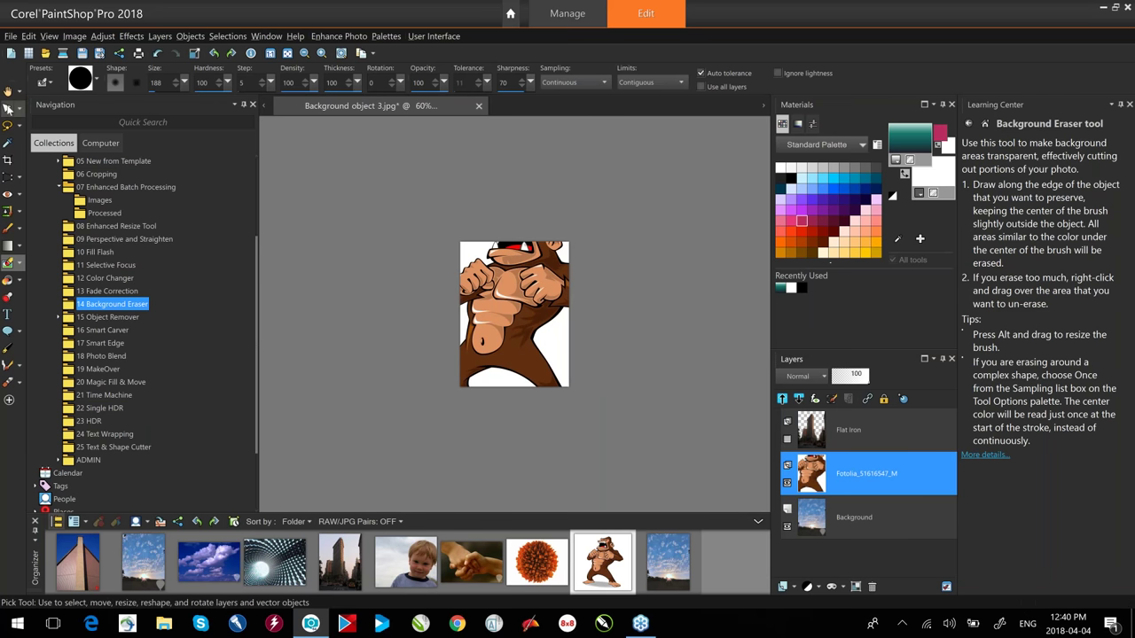
click(8, 107)
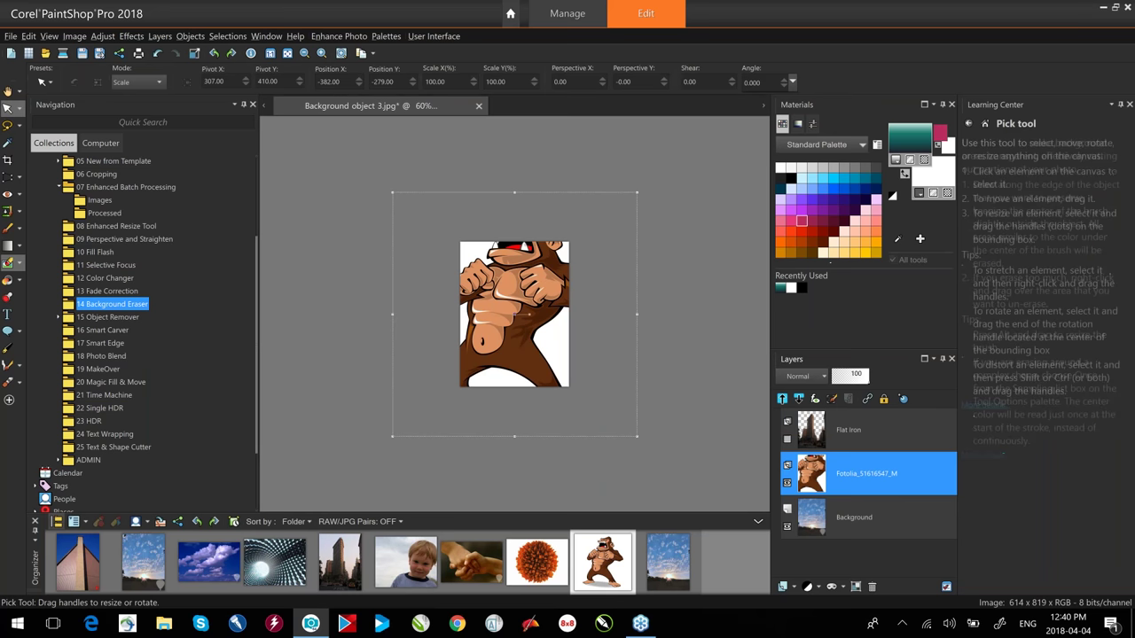
drag(392, 191, 522, 356)
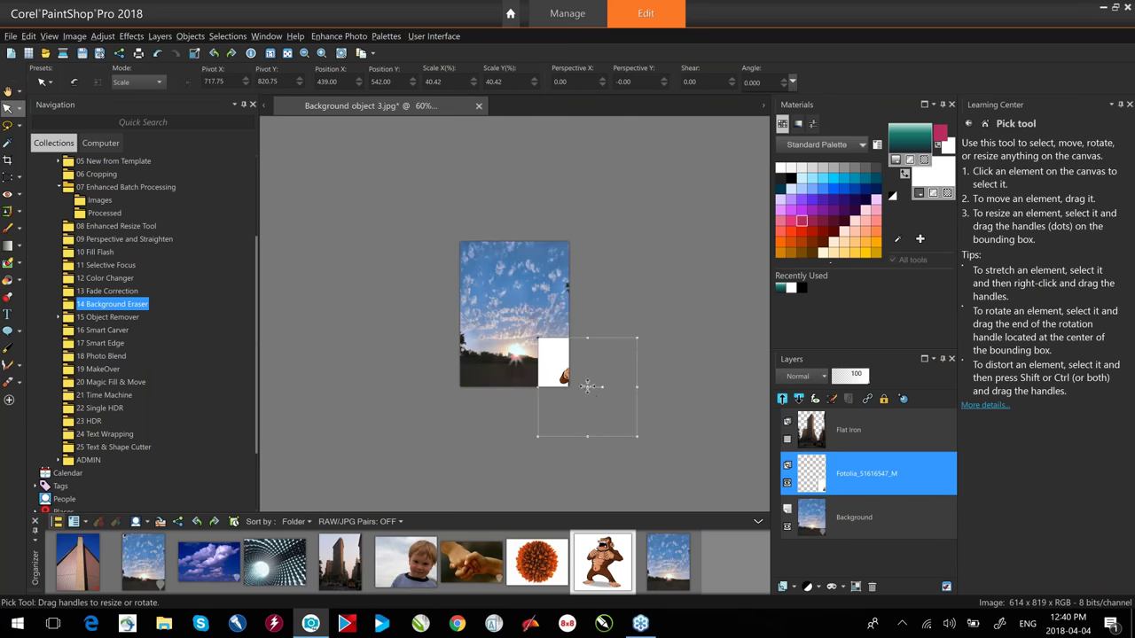
drag(587, 386, 525, 305)
Erase the white background around the gorilla with the Background Eraser.
click(9, 263)
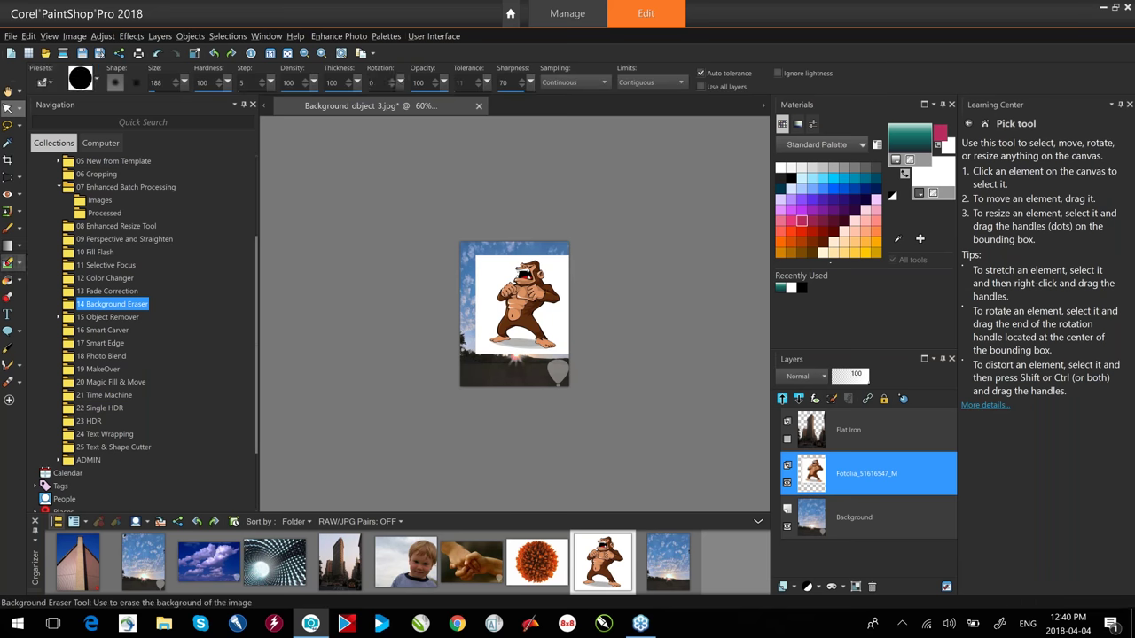
scroll(476, 221, up, 2)
mouse_move(476, 222)
mouse_down()
mouse_move(463, 287)
mouse_move(490, 238)
mouse_move(502, 249)
mouse_move(505, 215)
mouse_move(556, 209)
mouse_move(537, 216)
mouse_move(580, 212)
mouse_move(594, 261)
mouse_move(582, 248)
mouse_move(613, 283)
mouse_move(591, 323)
mouse_move(571, 313)
mouse_move(600, 351)
mouse_move(592, 385)
mouse_move(550, 387)
mouse_move(520, 346)
mouse_move(522, 369)
mouse_move(456, 369)
mouse_move(468, 324)
mouse_move(461, 328)
mouse_move(485, 301)
mouse_up()
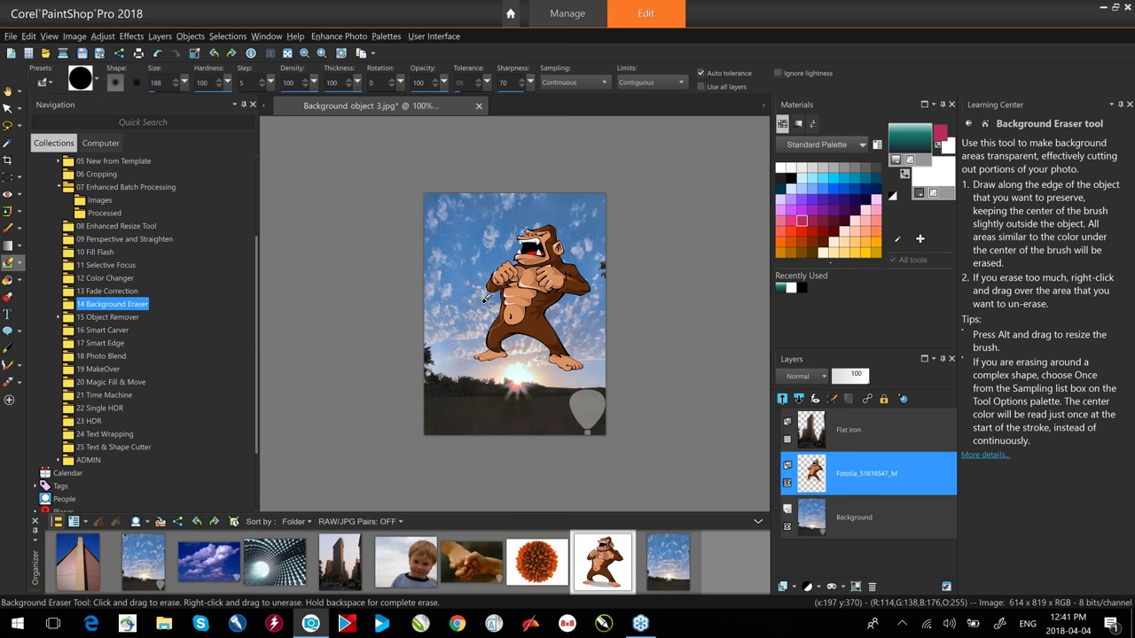
Show the Flat Iron layer again, and slightly enlarge and reposition the gorilla behind the right side of the Flat Iron building.
click(787, 439)
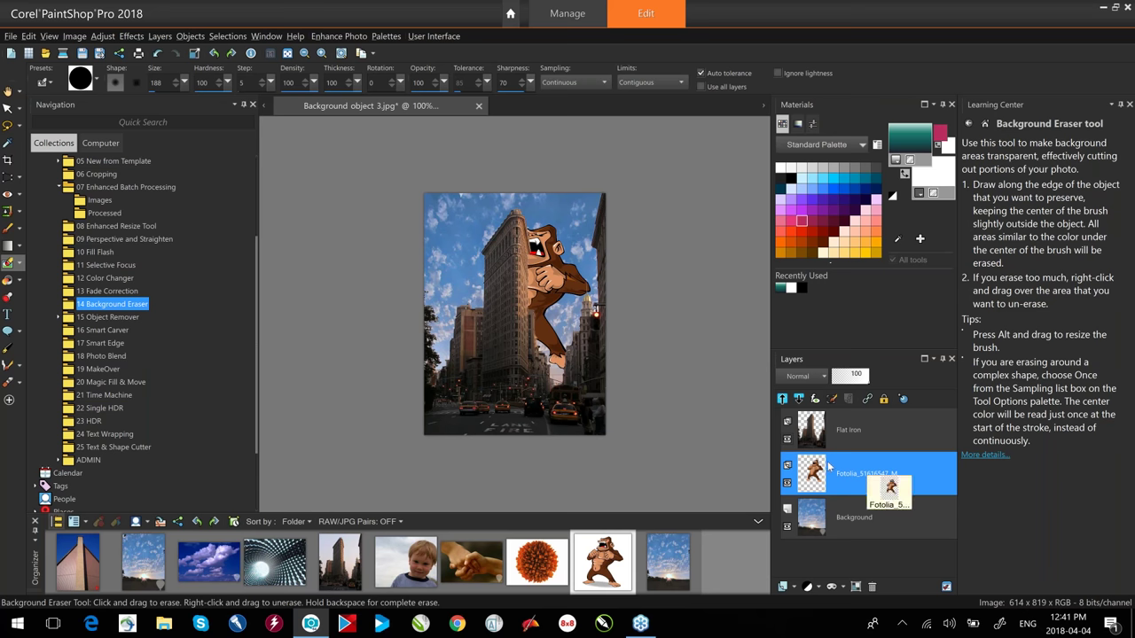
click(9, 109)
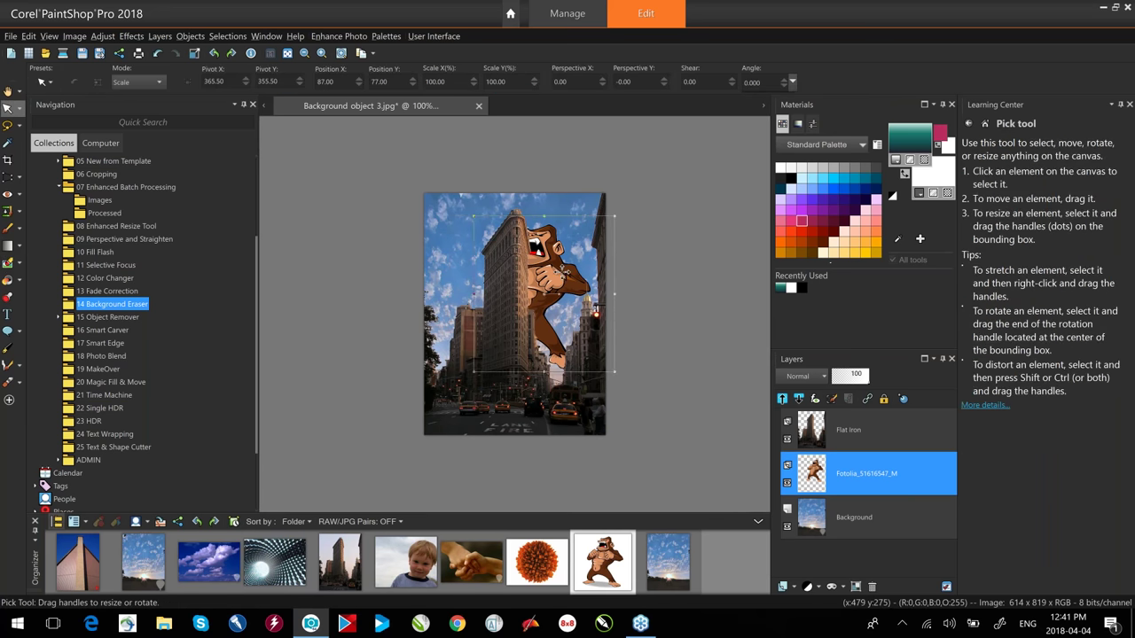
drag(532, 284, 609, 327)
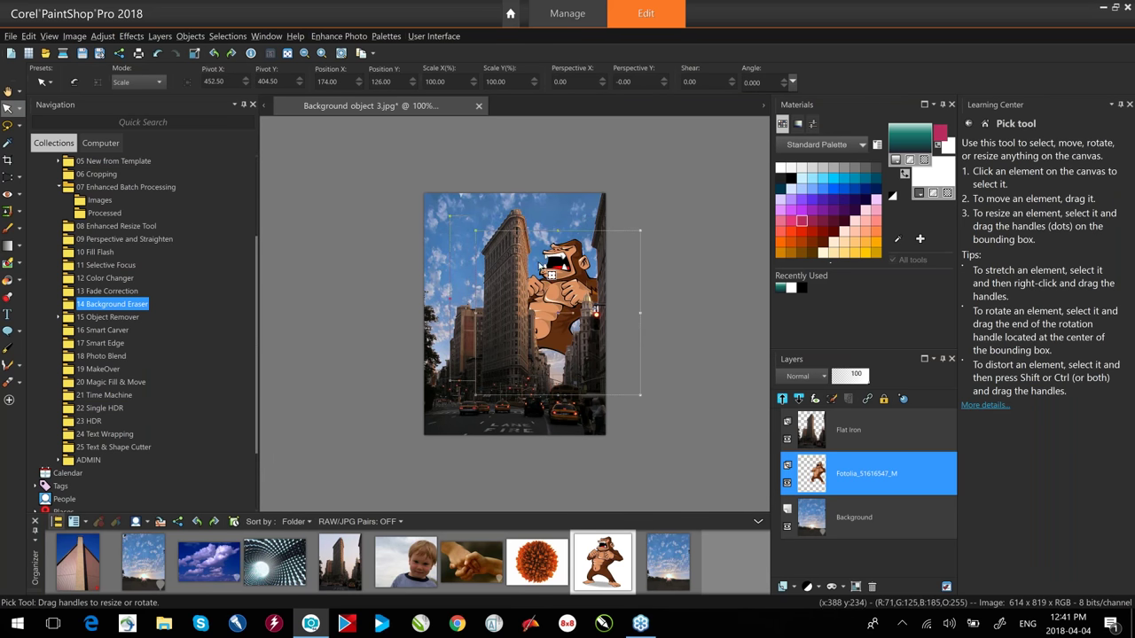
Open the 15 Object Remover collection folder and close Background object 3.jpg without saving the changes.
click(120, 319)
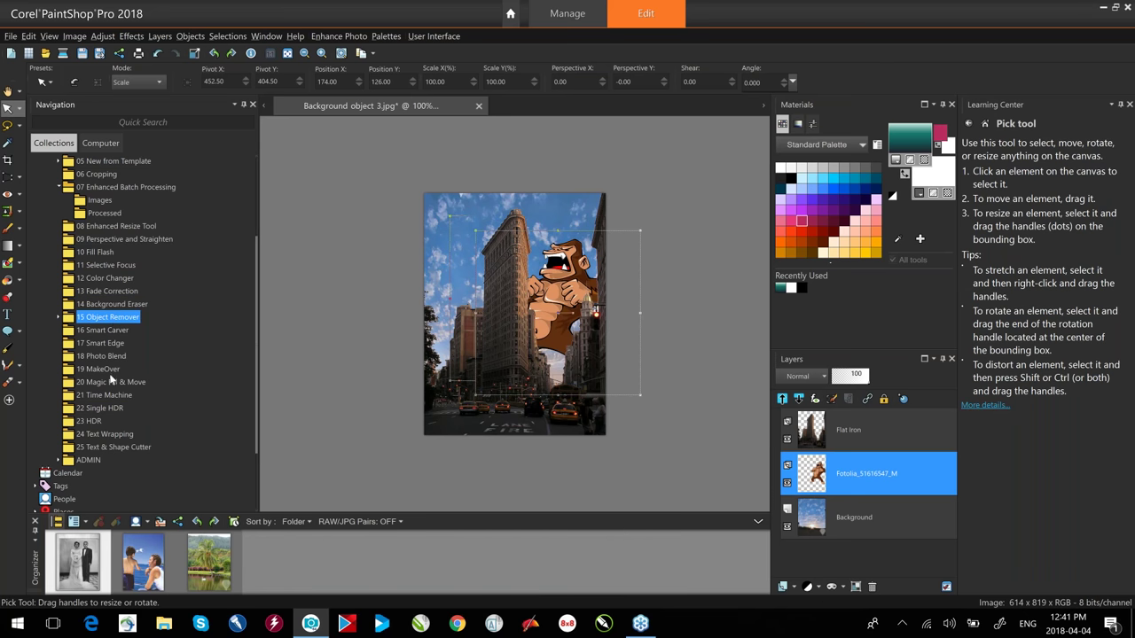
click(478, 106)
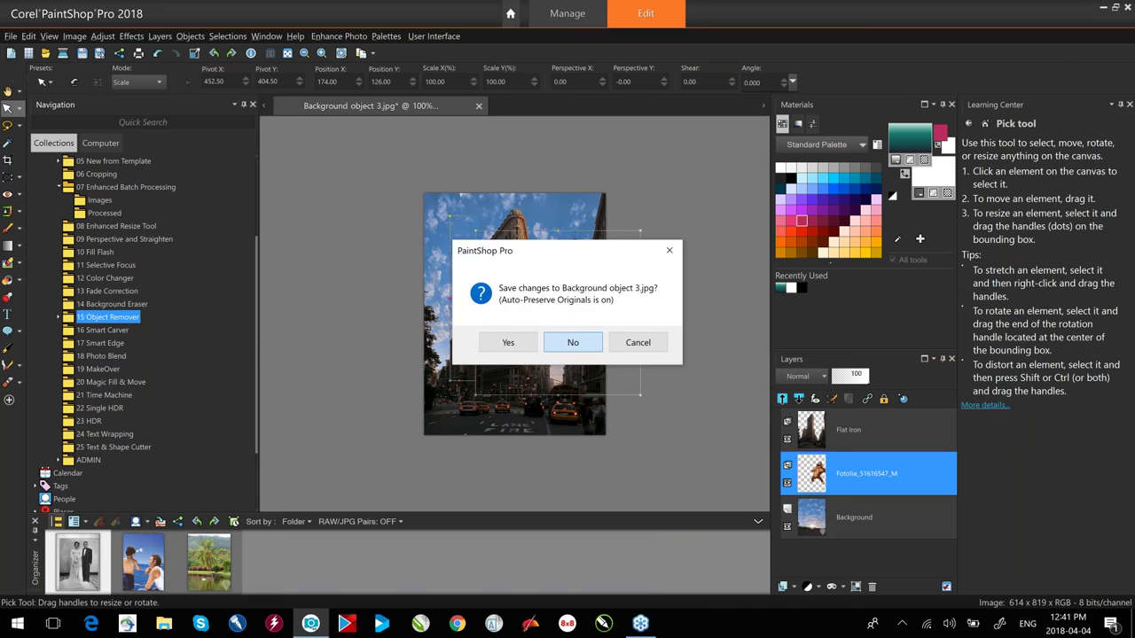
click(571, 344)
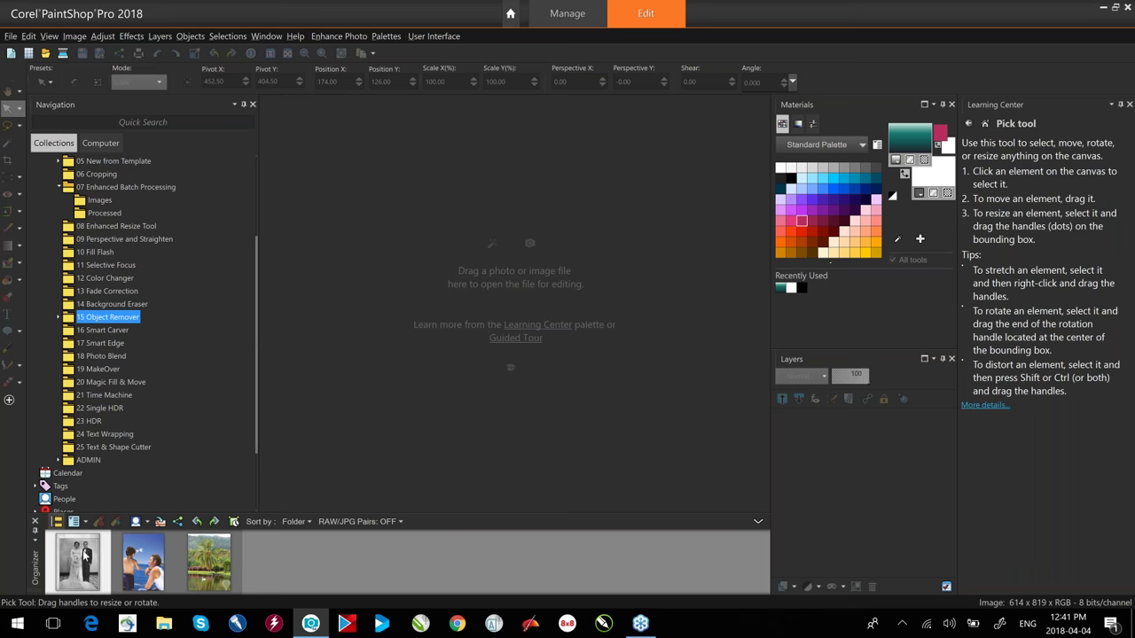
Open the black-and-white wedding photo Photo restoration BEFORE.png for editing.
click(84, 555)
drag(84, 555, 549, 243)
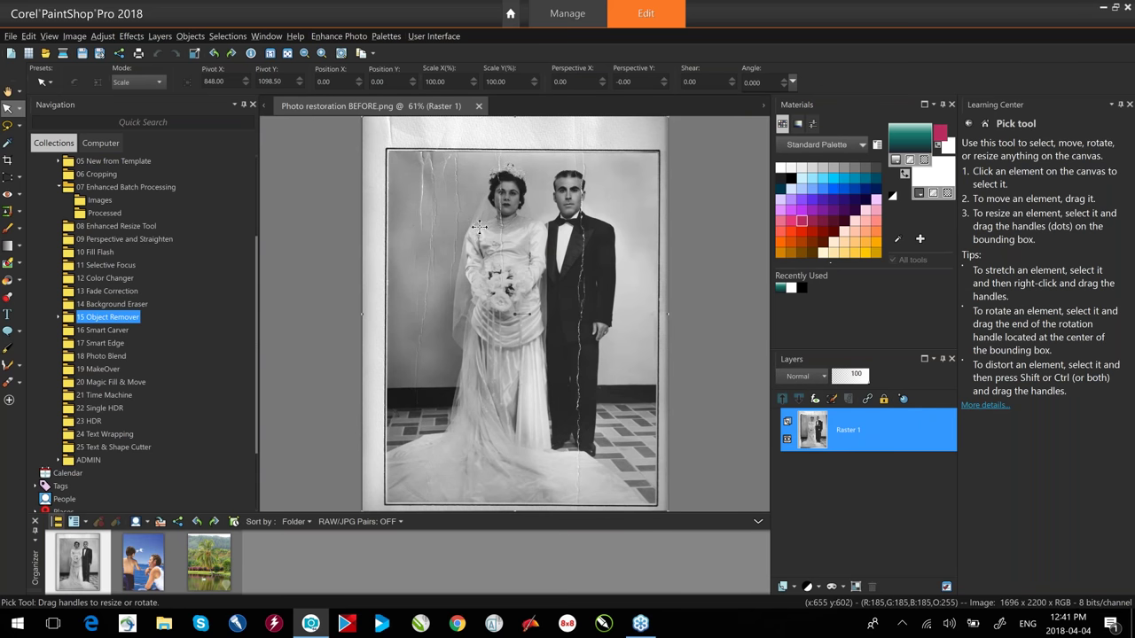
scroll(479, 227, up, 1)
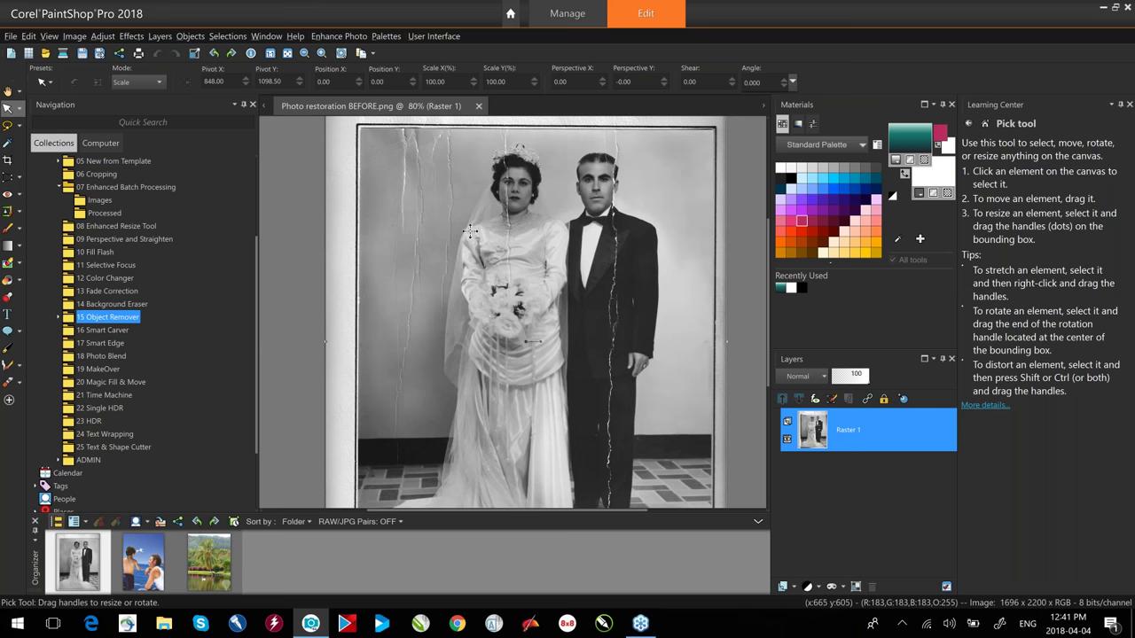
Try the Clone Brush on the wedding photo by copying the groom's head onto the wall beside him, and undo the strokes.
click(20, 214)
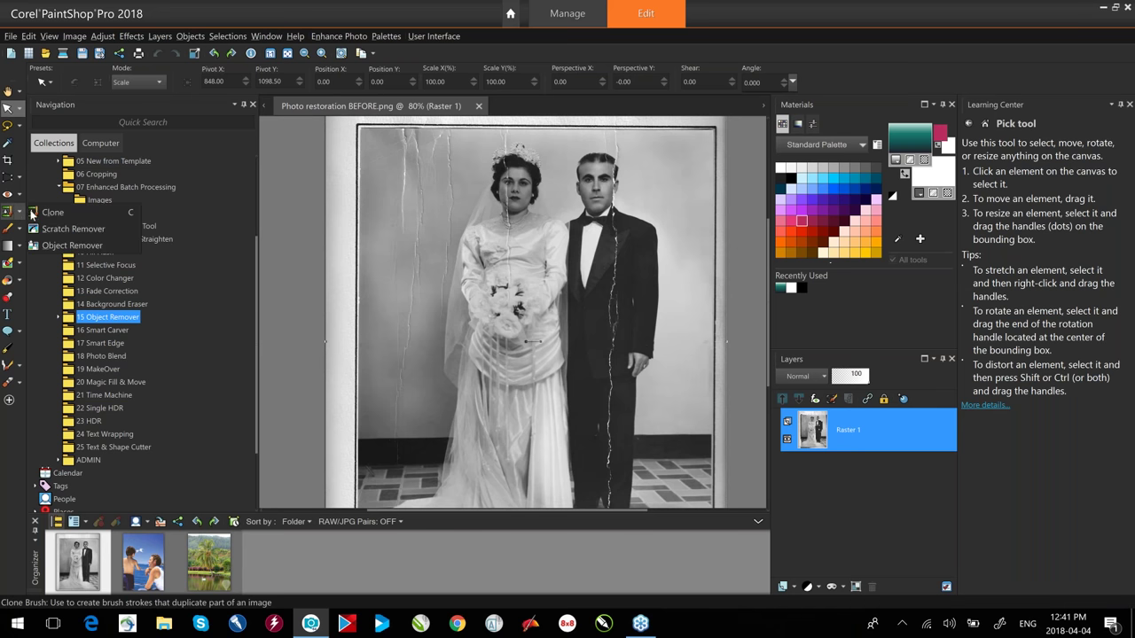
click(76, 231)
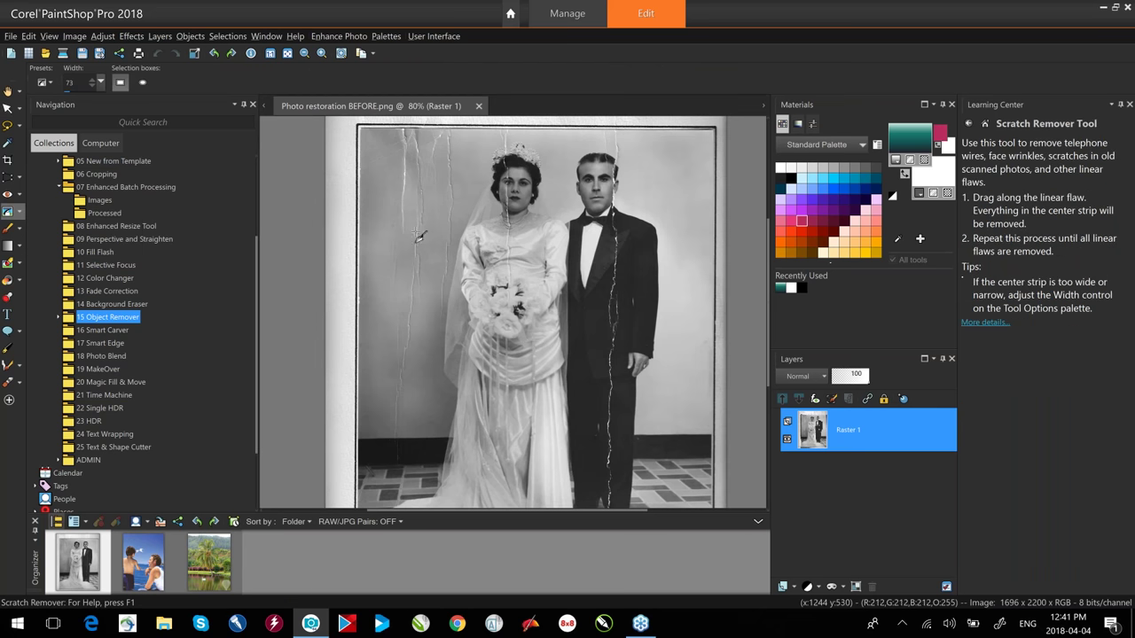
click(21, 213)
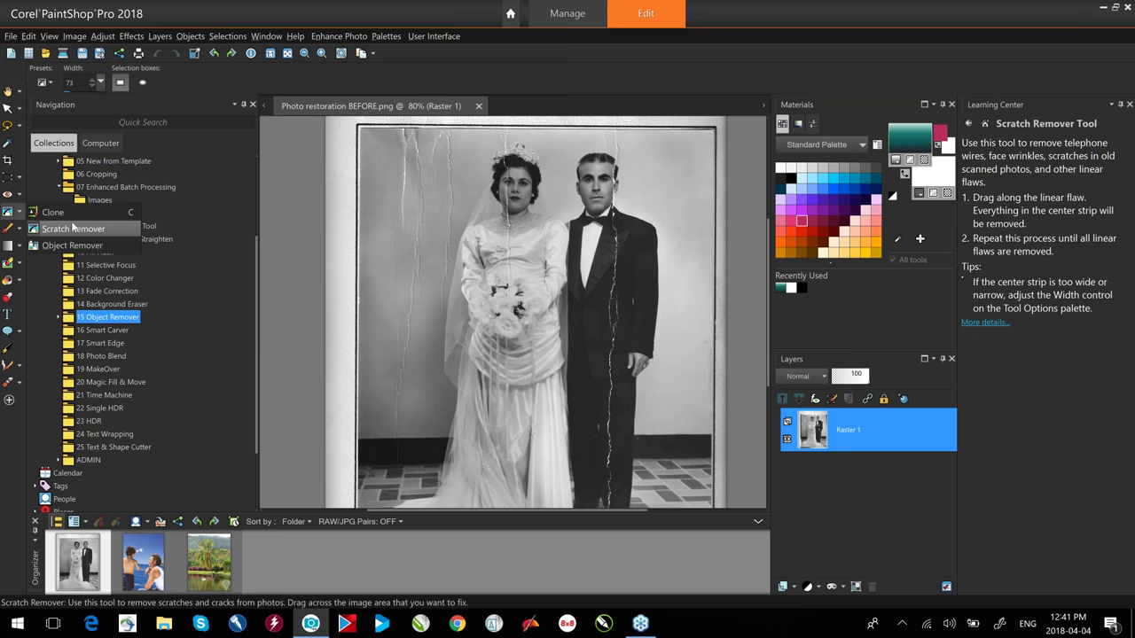
click(9, 213)
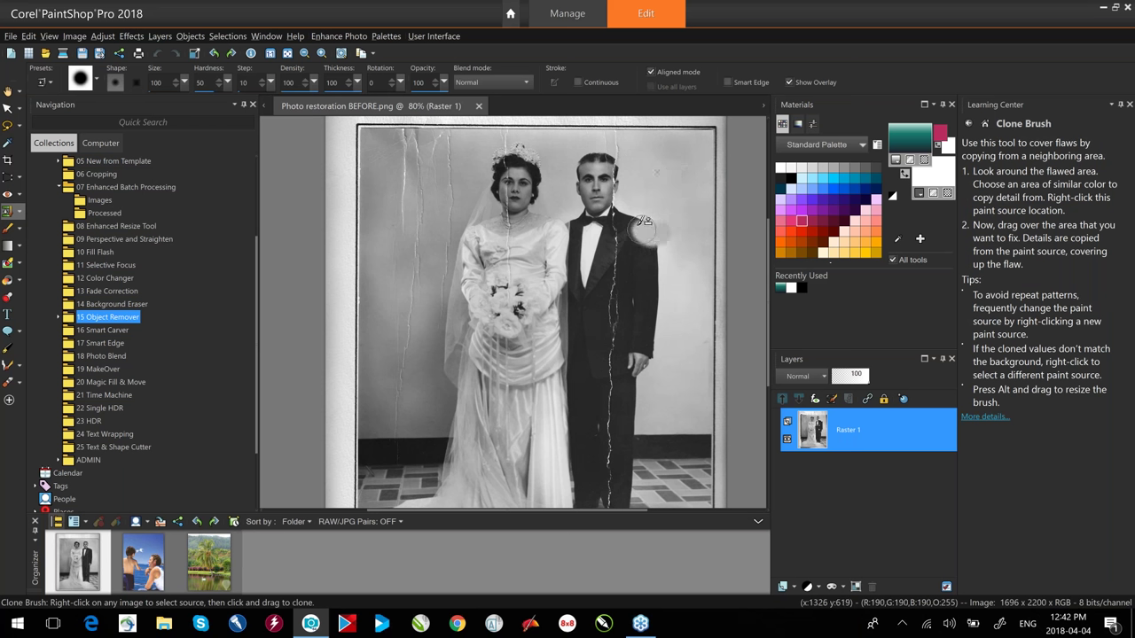
mouse_move(644, 212)
mouse_down()
mouse_move(647, 228)
mouse_move(631, 223)
mouse_move(640, 205)
mouse_move(645, 254)
mouse_up()
key(ctrl+z)
right_click(604, 177)
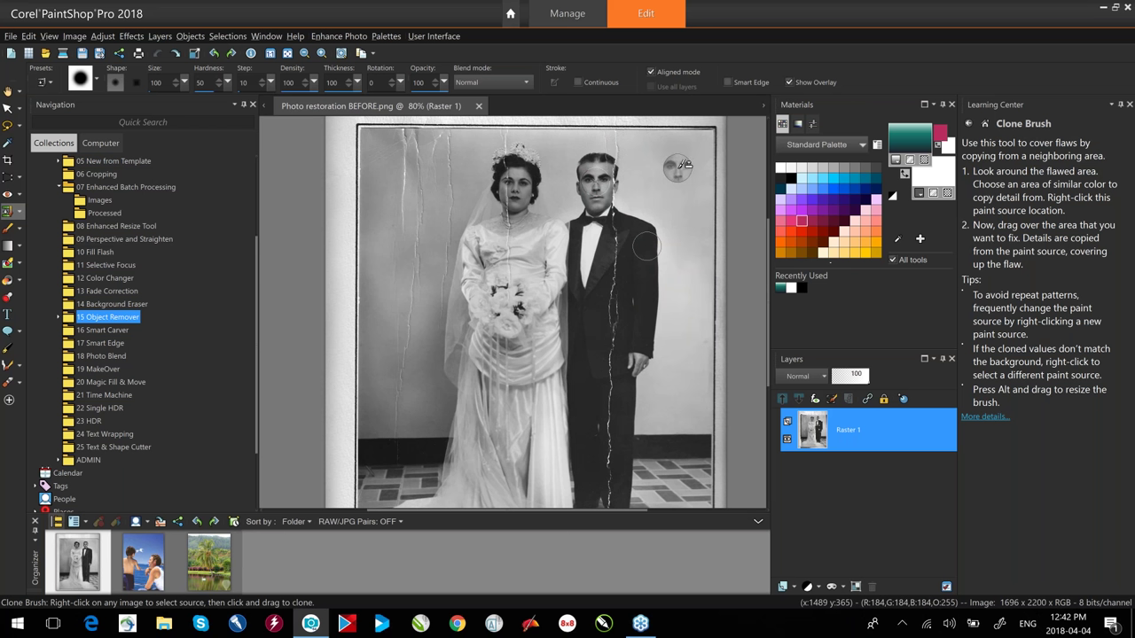
mouse_move(679, 165)
mouse_down()
mouse_move(658, 184)
mouse_move(680, 194)
mouse_move(694, 173)
mouse_move(673, 142)
mouse_move(695, 177)
mouse_move(684, 211)
mouse_up()
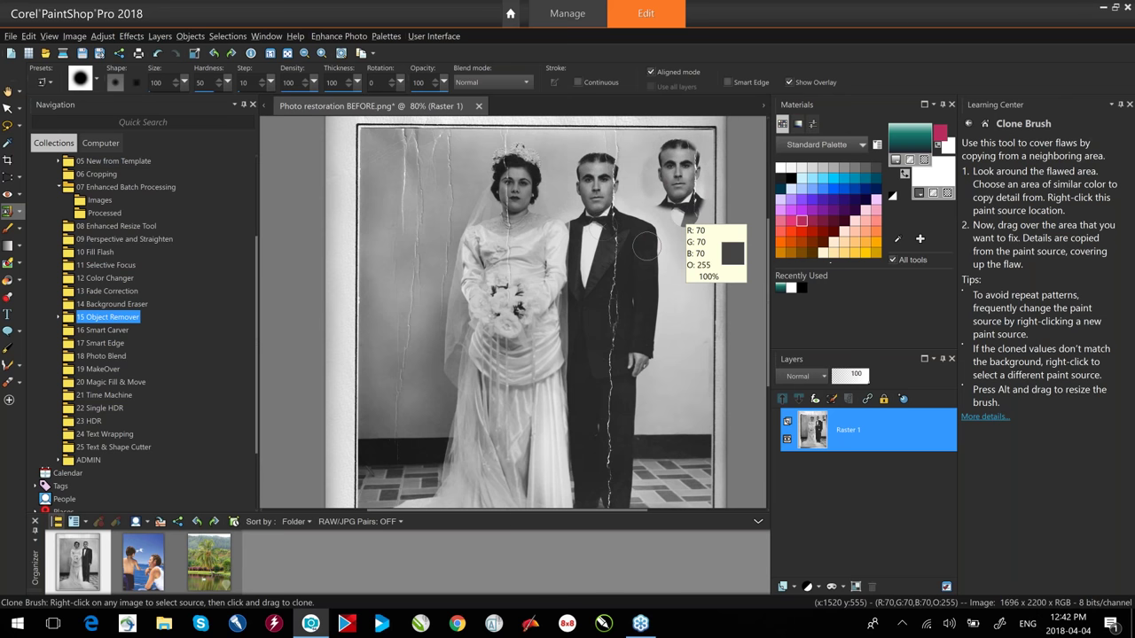
key(ctrl+z)
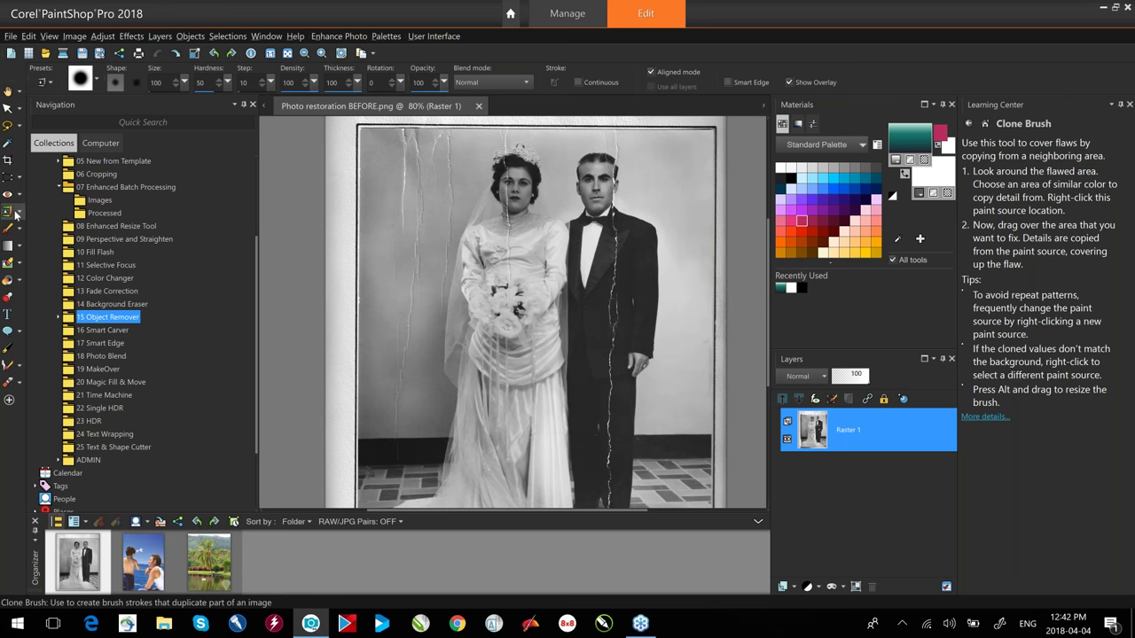
Apply the Scratch Remover at a width of 73 along a near-vertical strip of wall beside the groom's head.
click(15, 214)
click(89, 229)
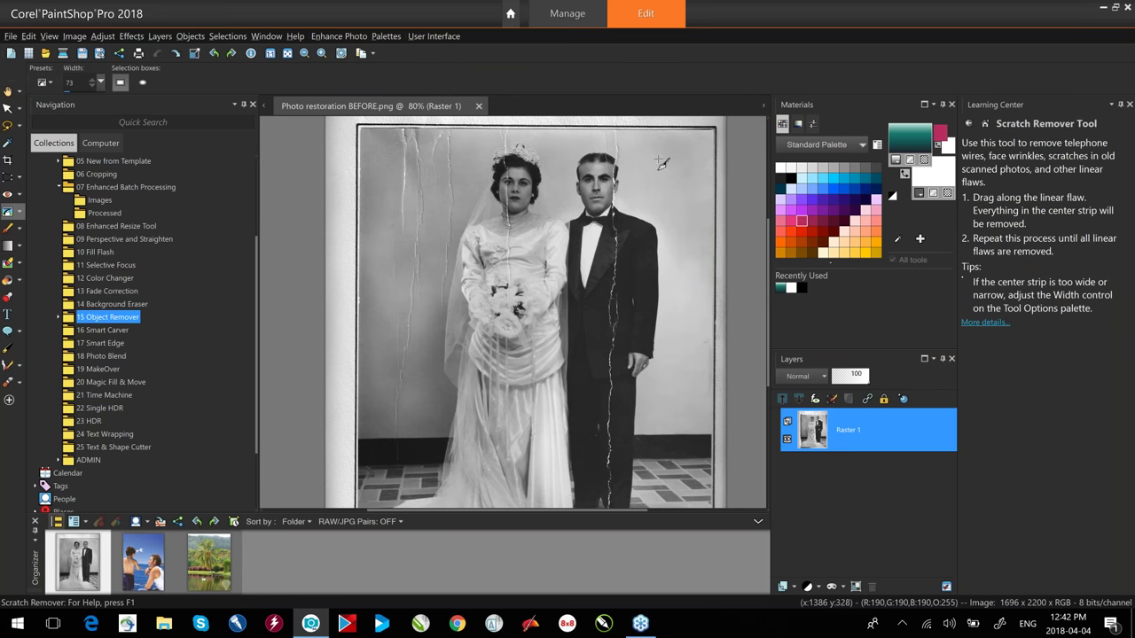
drag(672, 155, 677, 234)
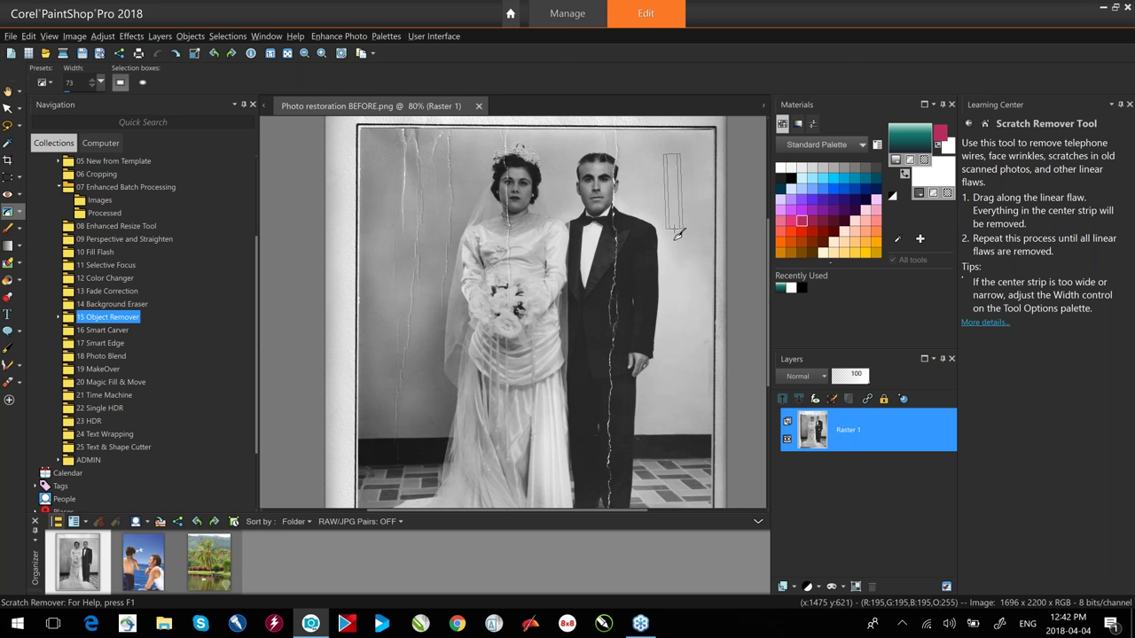
drag(677, 234, 680, 240)
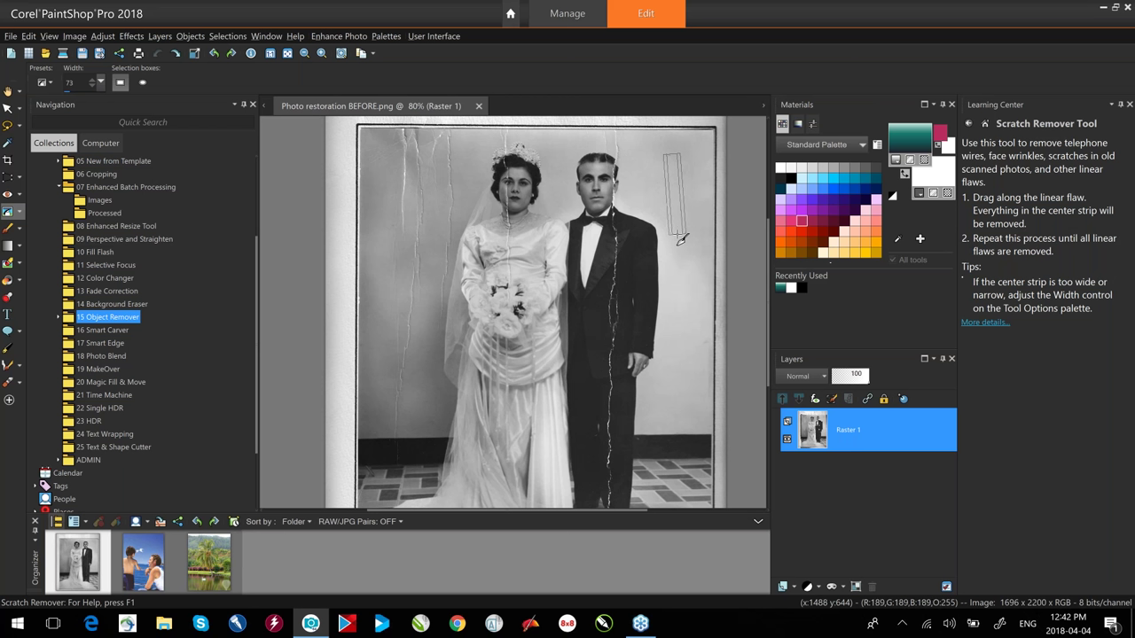
drag(680, 239, 680, 240)
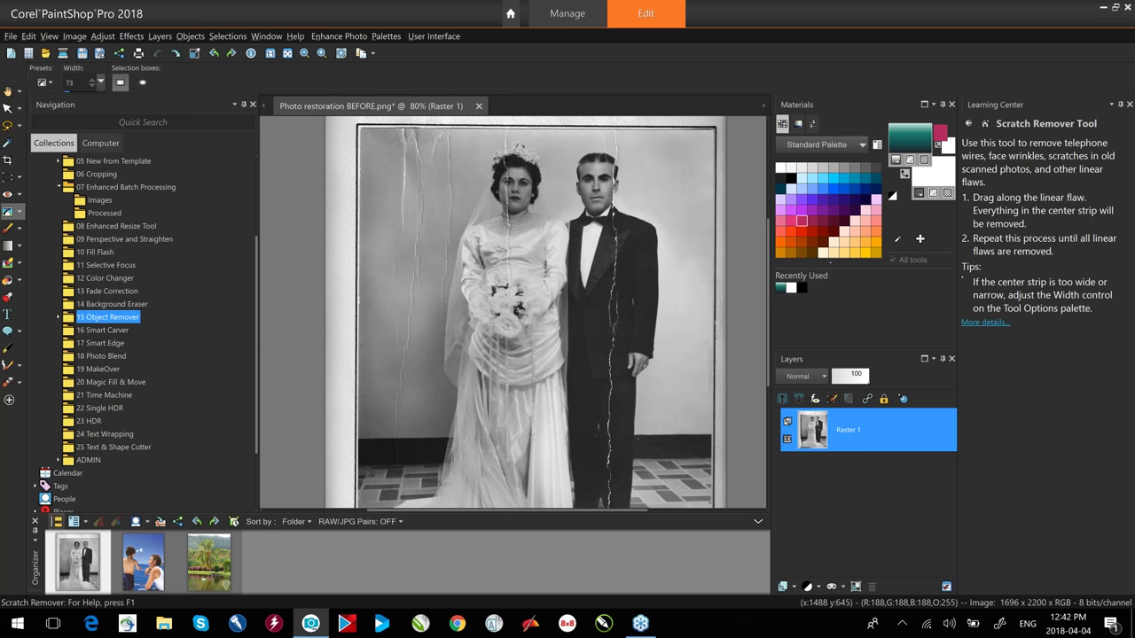
Remove the long vertical scratch from the bottom of the photo up through the groom's trousers and jacket with the Scratch Remover.
drag(770, 247, 772, 333)
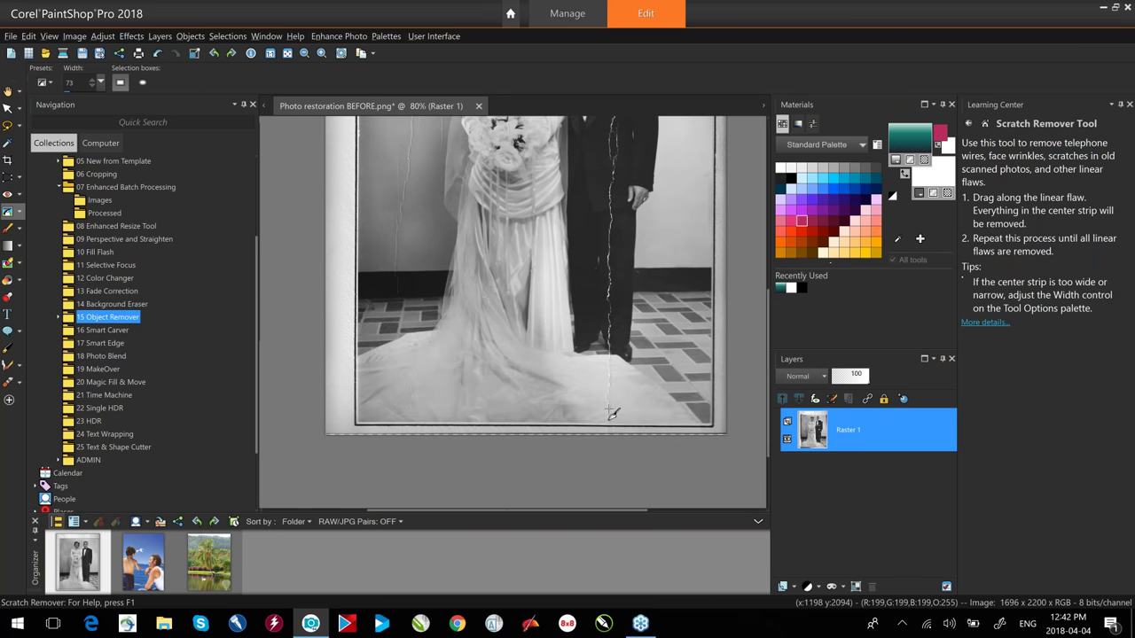
scroll(614, 421, up, 2)
drag(611, 423, 613, 130)
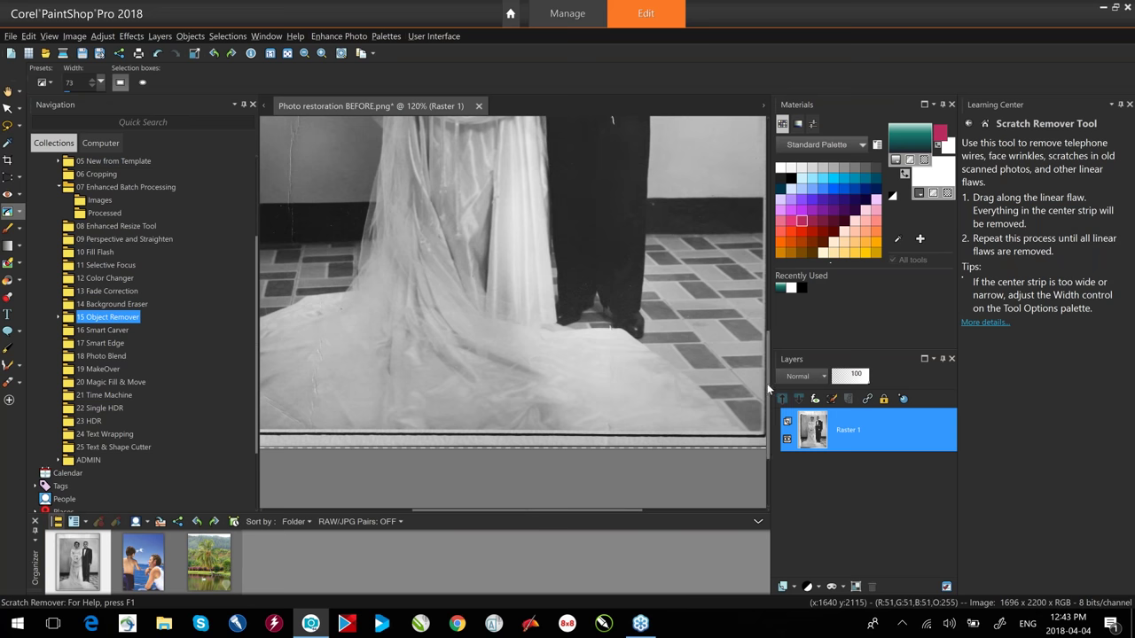
scroll(758, 312, up, 5)
drag(611, 380, 618, 187)
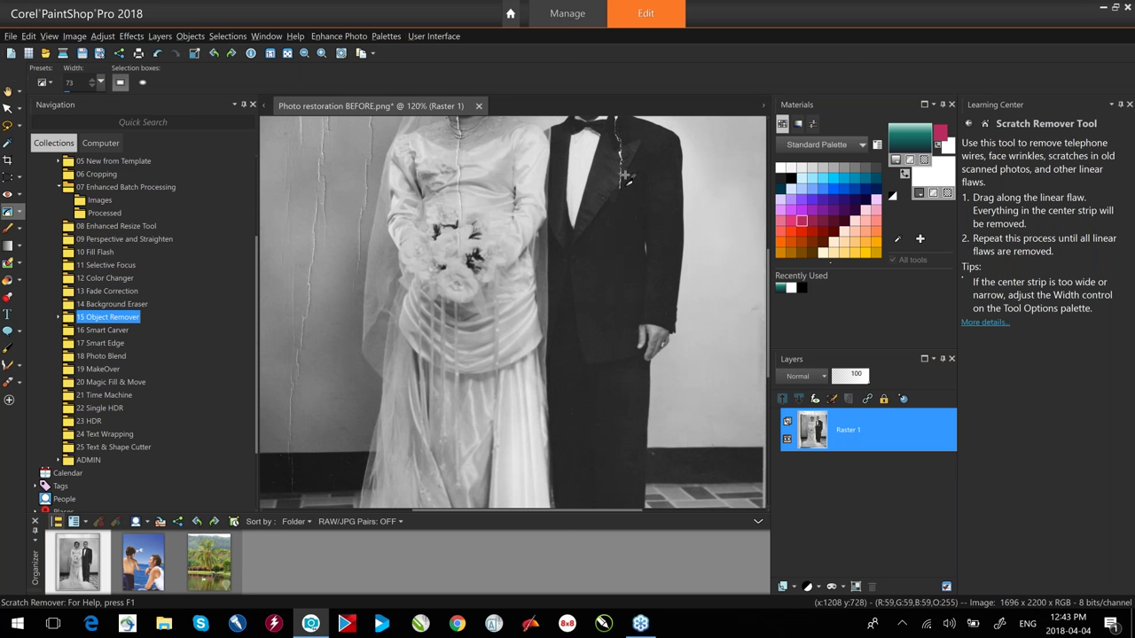
drag(766, 297, 765, 262)
drag(620, 387, 620, 316)
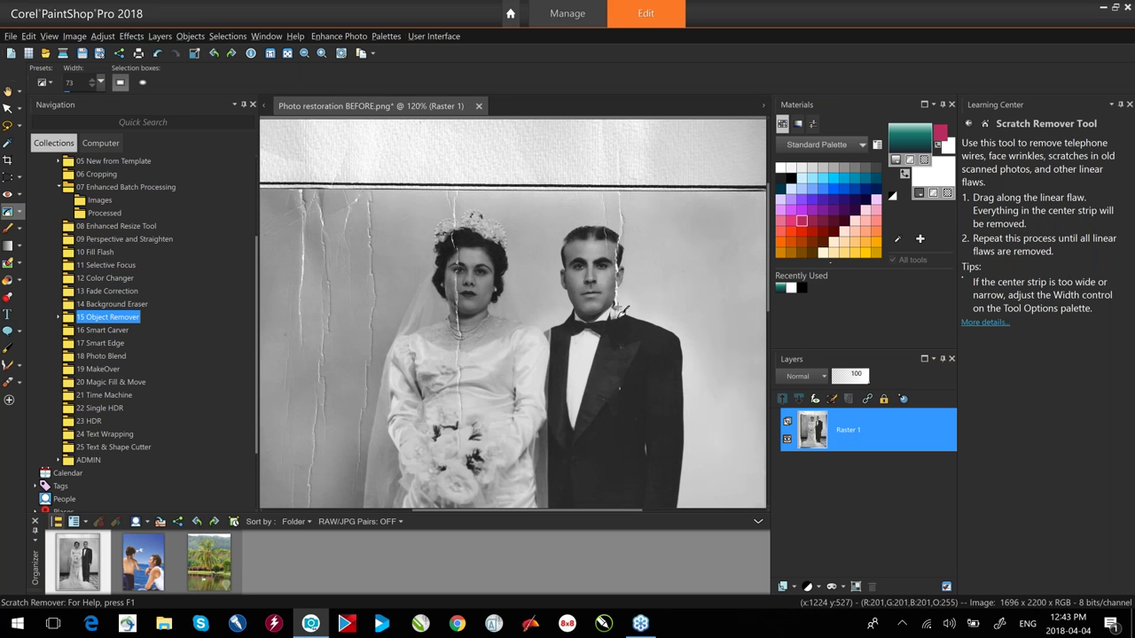
Try the Scratch Remover on the crack across the bride's necklace, and undo the stroke.
scroll(458, 282, up, 3)
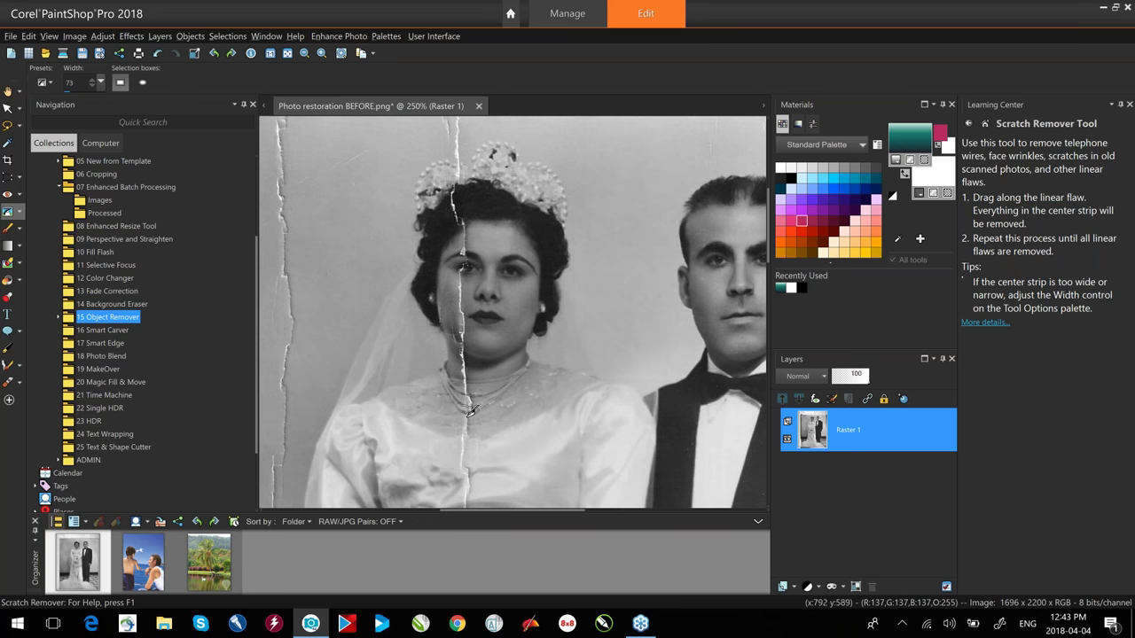
drag(464, 446, 472, 391)
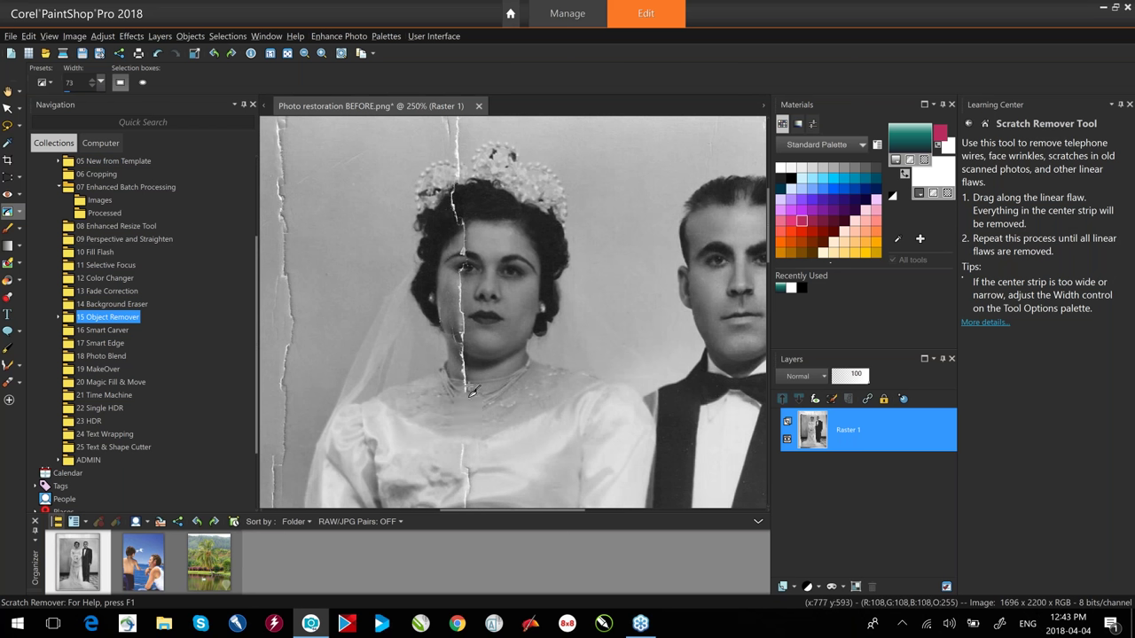
key(ctrl+z)
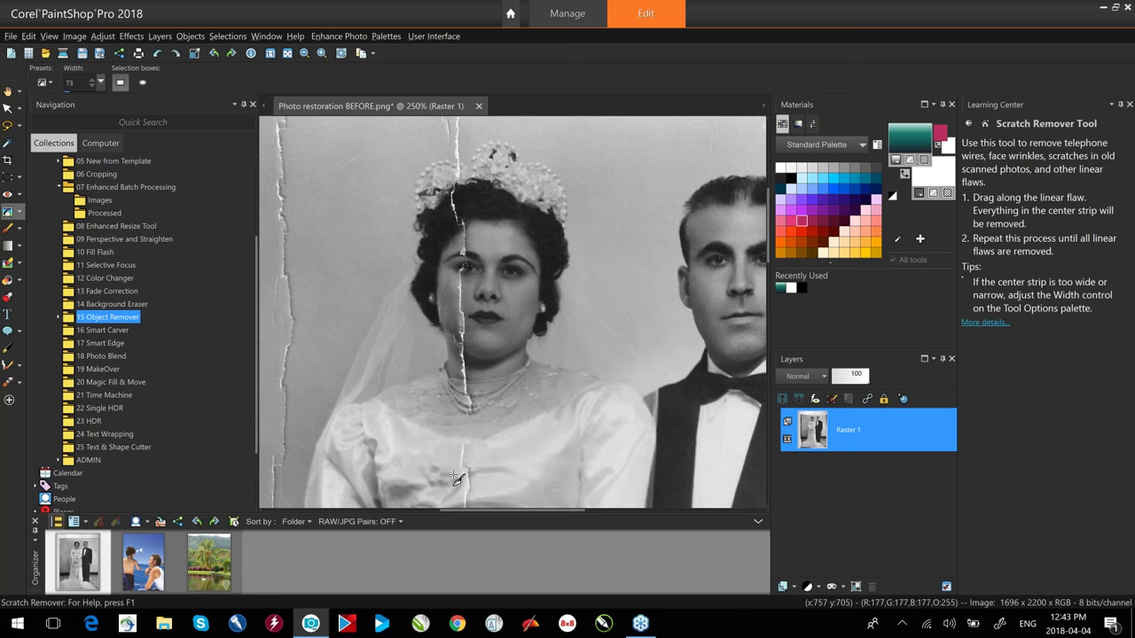
Cover the white crack running through the bride's necklace with the Clone Brush at size 10, using the neighbouring skin and beads.
click(20, 216)
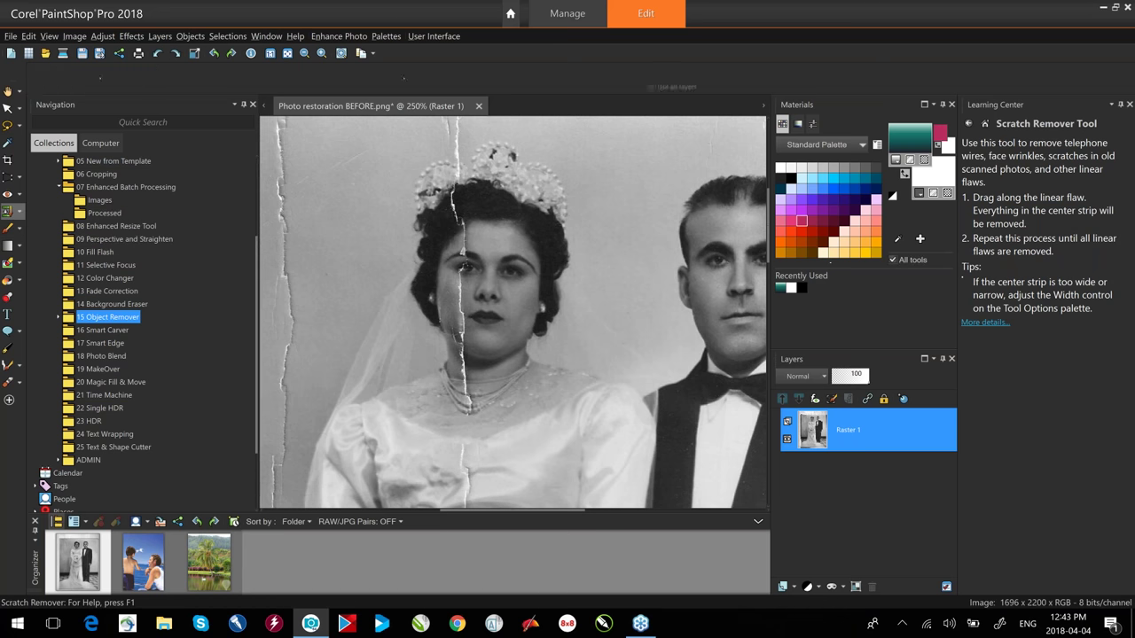
drag(417, 394, 408, 399)
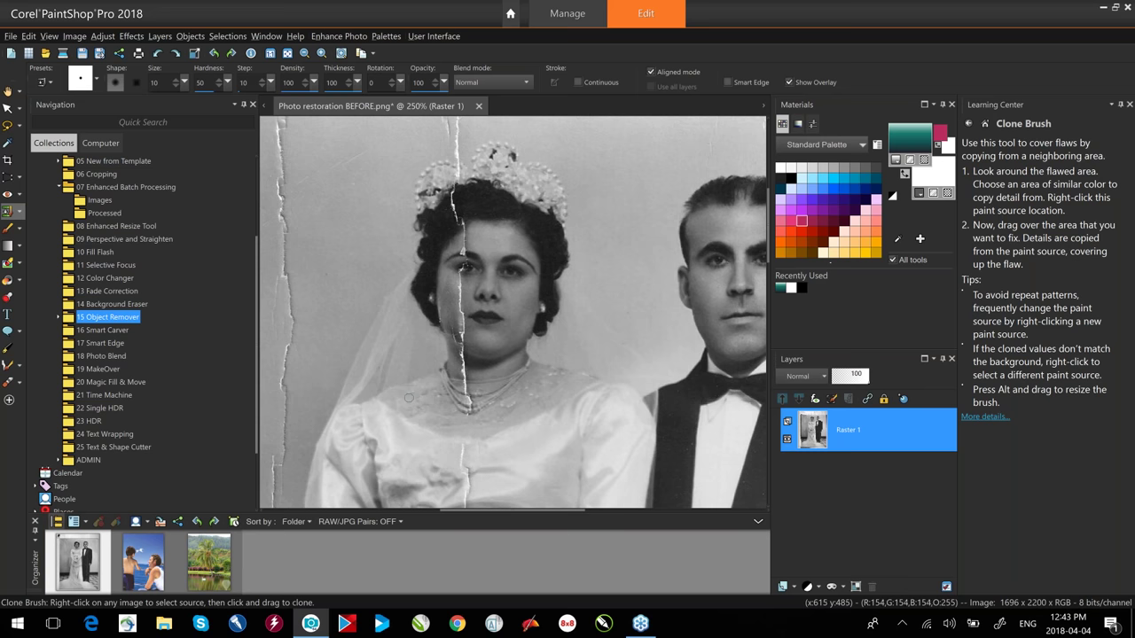
key(alt)
scroll(468, 408, up, 2)
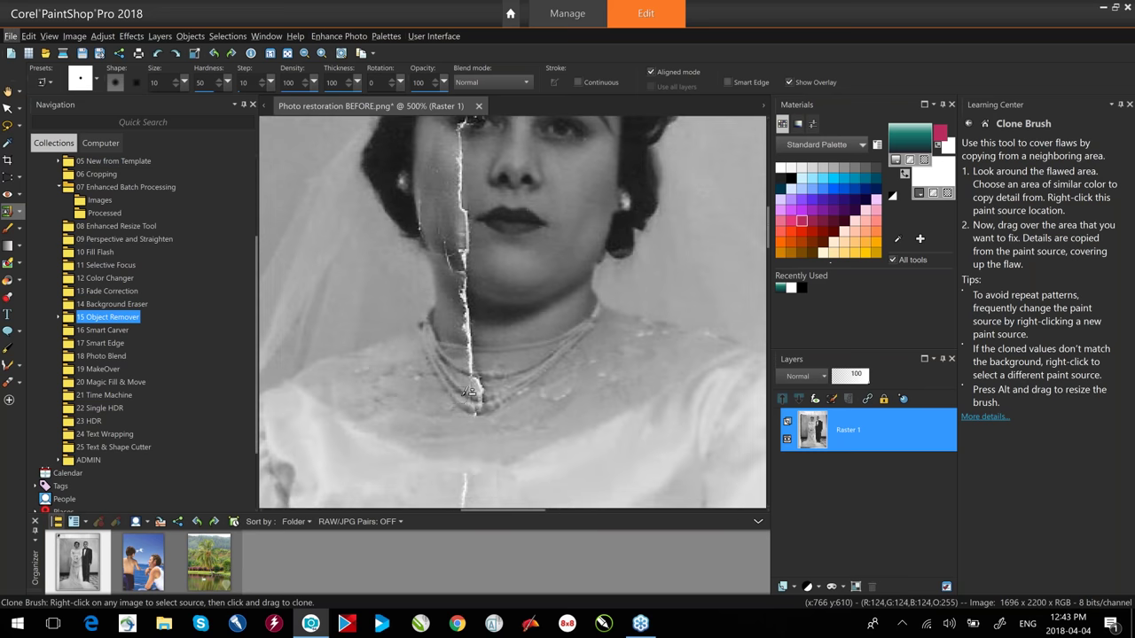
key(alt)
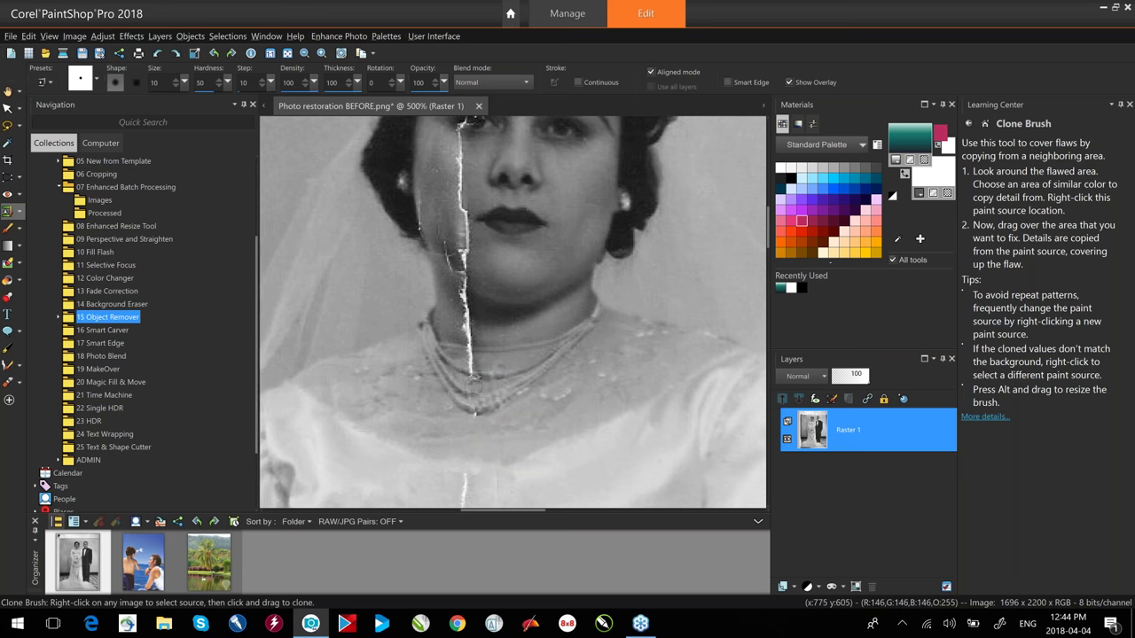
Apply the Scratch Remover at a width of 14 along the crack on the bride's neck and up her cheek.
click(20, 211)
click(75, 231)
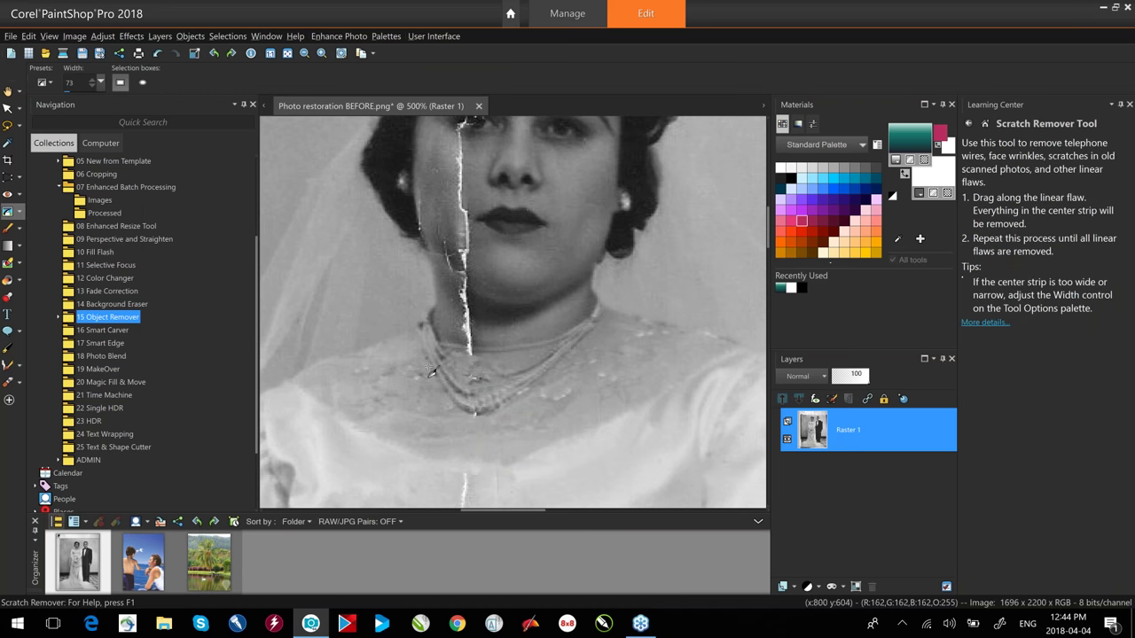
double_click(66, 91)
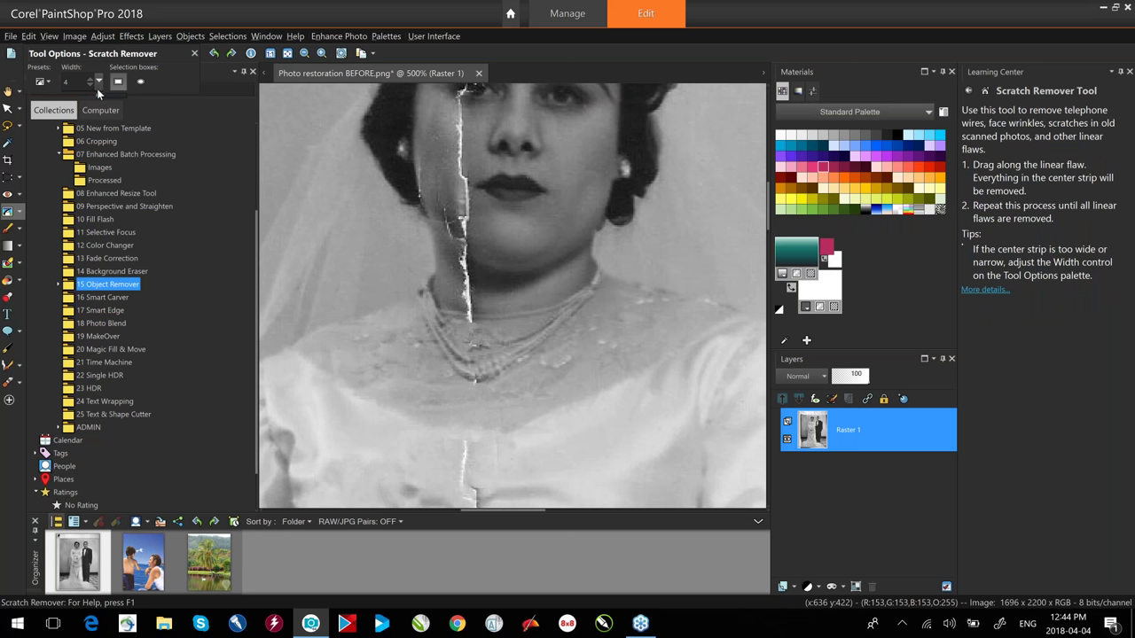
click(469, 291)
drag(469, 285, 466, 115)
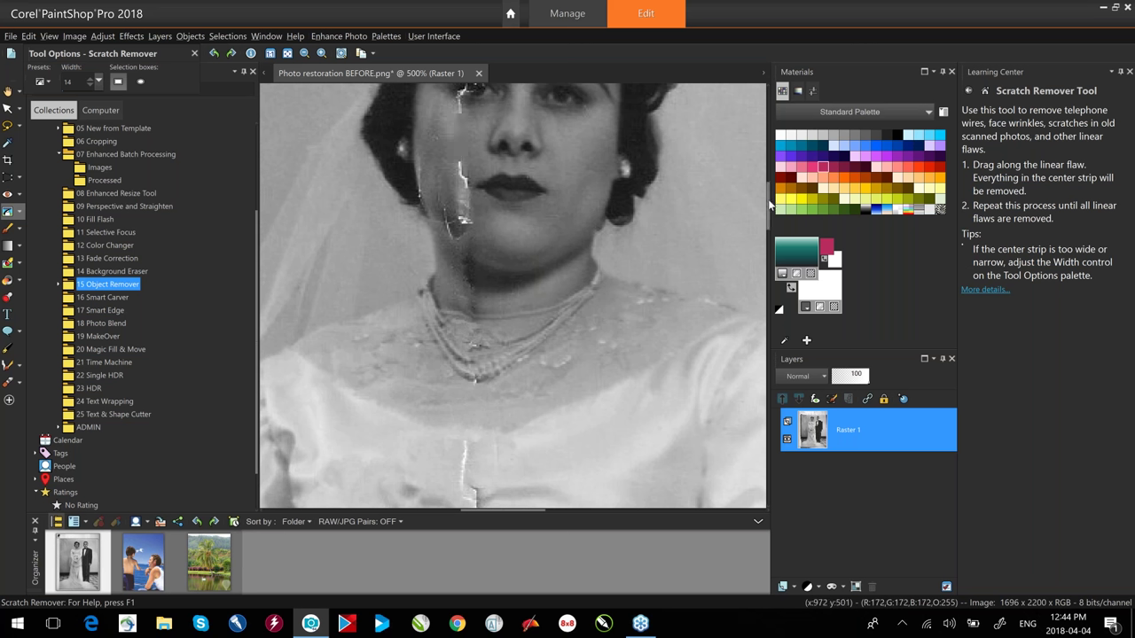
Switch to the Clone Brush and disarrange the workspace by floating Tool Options, closing and reopening Materials, and removing the Tools toolbar.
scroll(769, 204, up, 3)
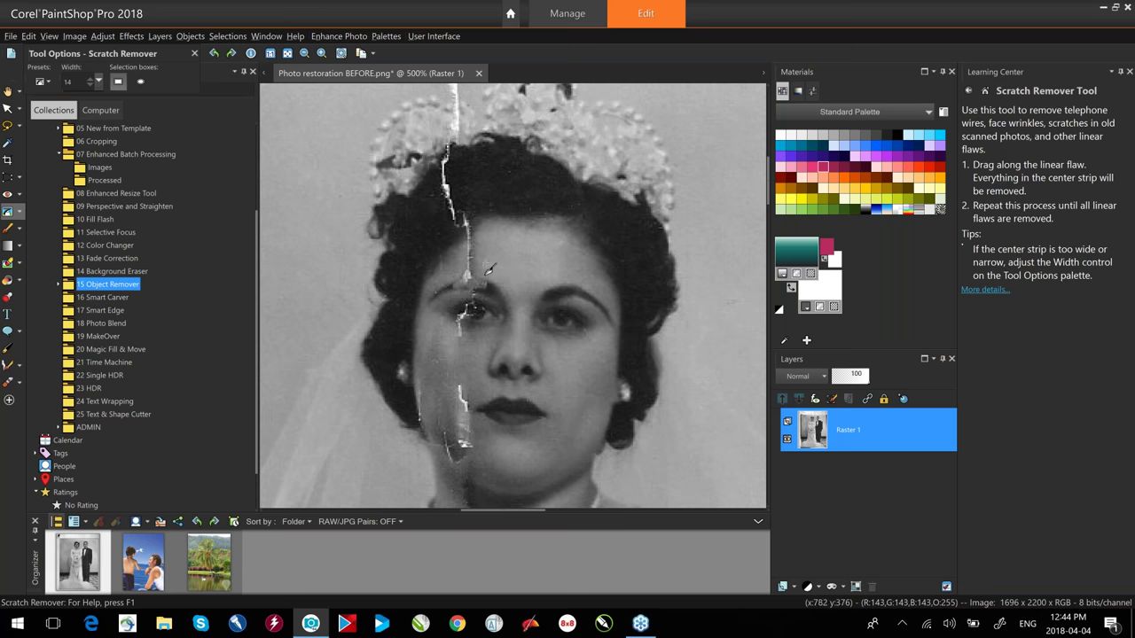
click(20, 213)
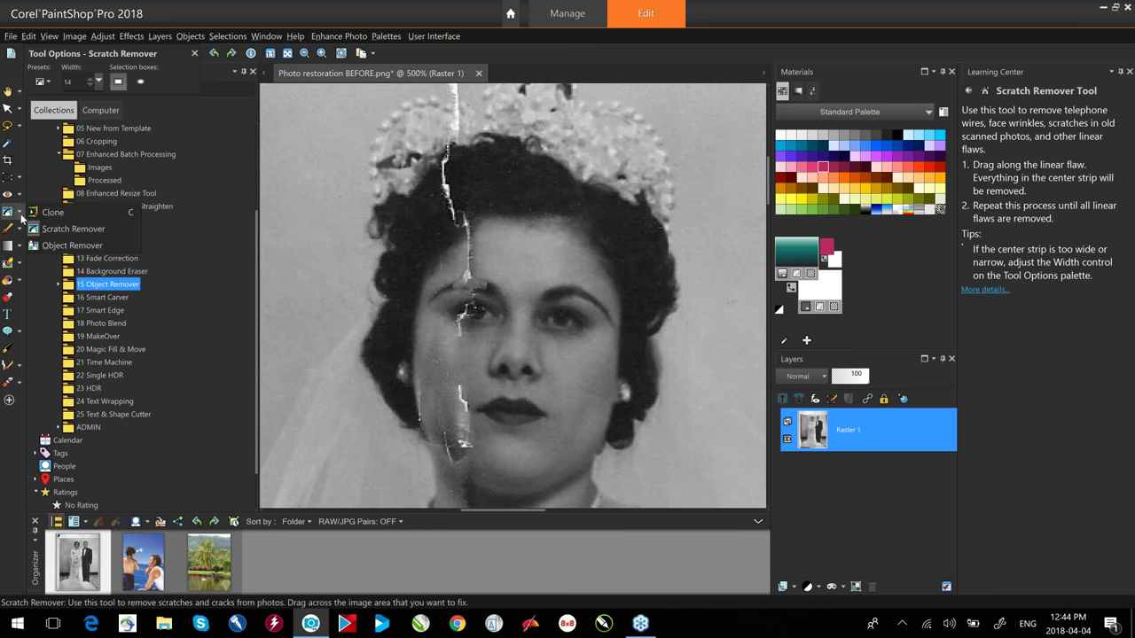
click(71, 227)
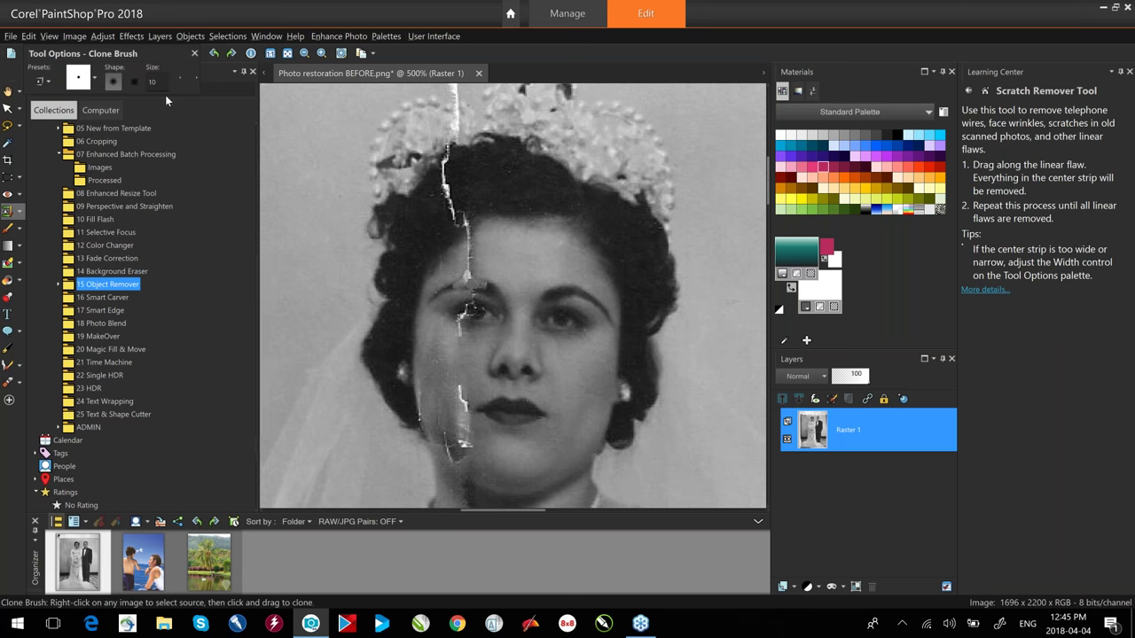
mouse_move(140, 53)
mouse_down()
mouse_move(143, 72)
mouse_move(174, 89)
mouse_move(153, 114)
mouse_move(161, 140)
mouse_up()
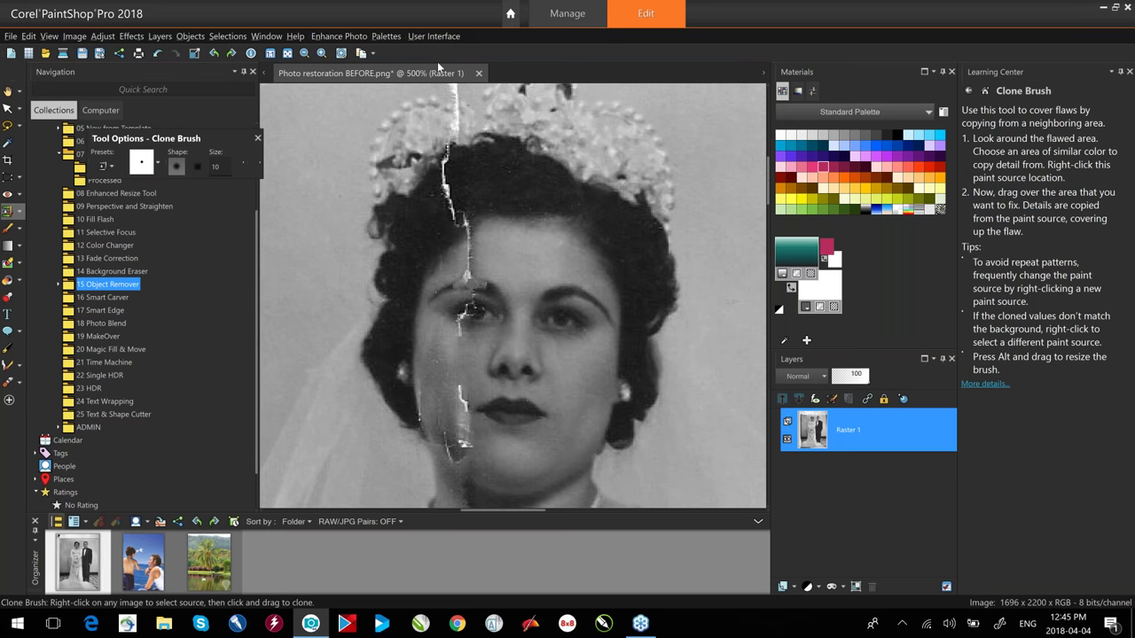
click(951, 71)
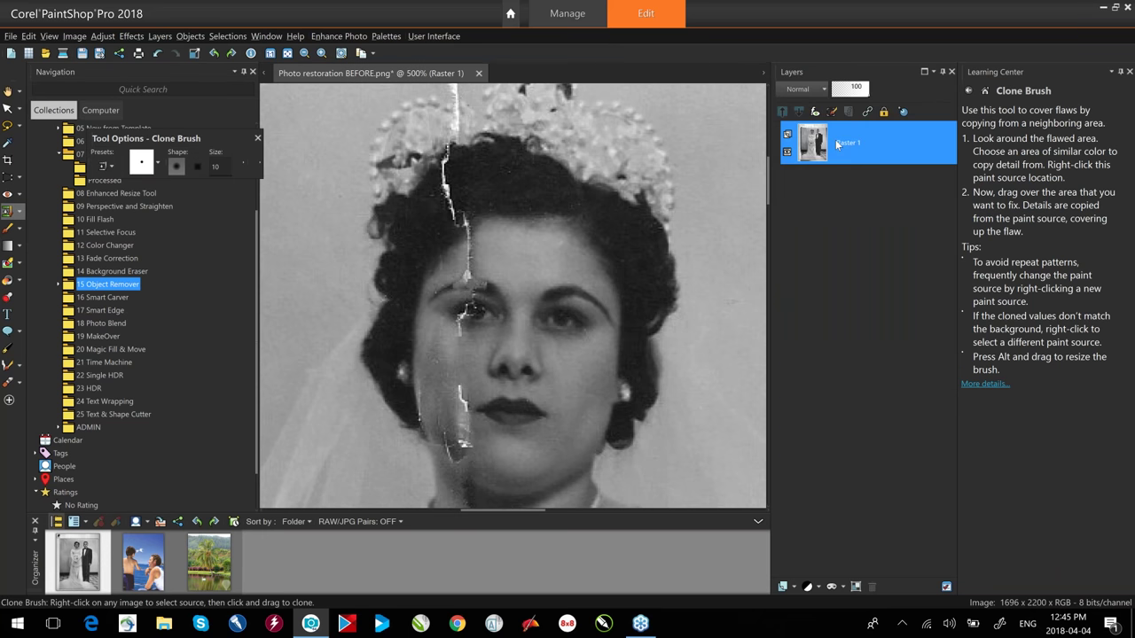
key(F6)
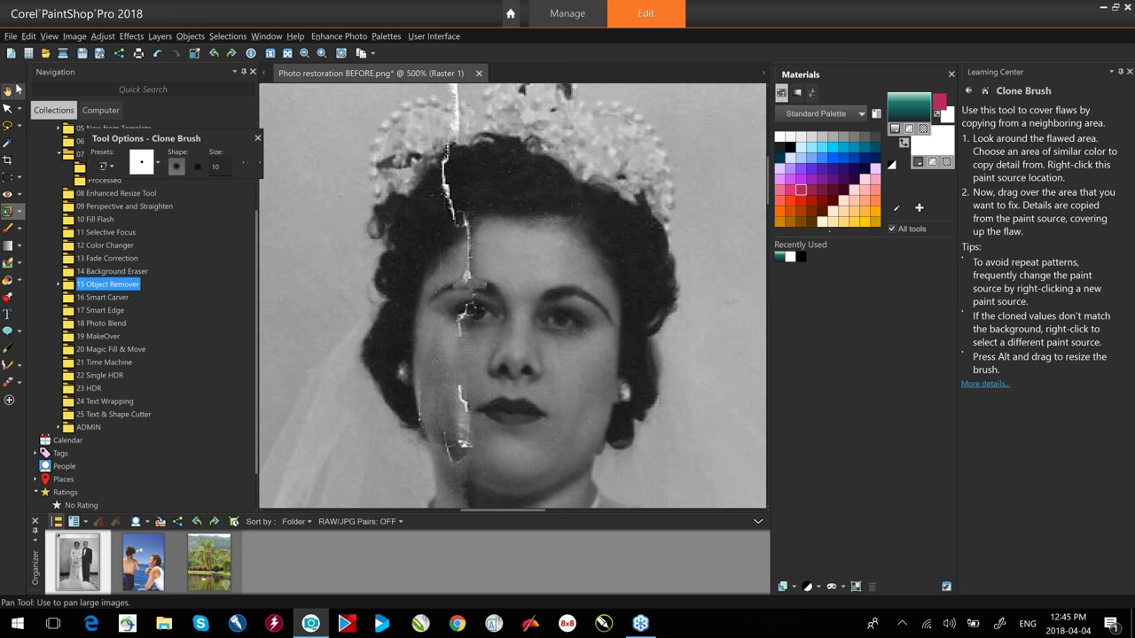
drag(7, 82, 40, 126)
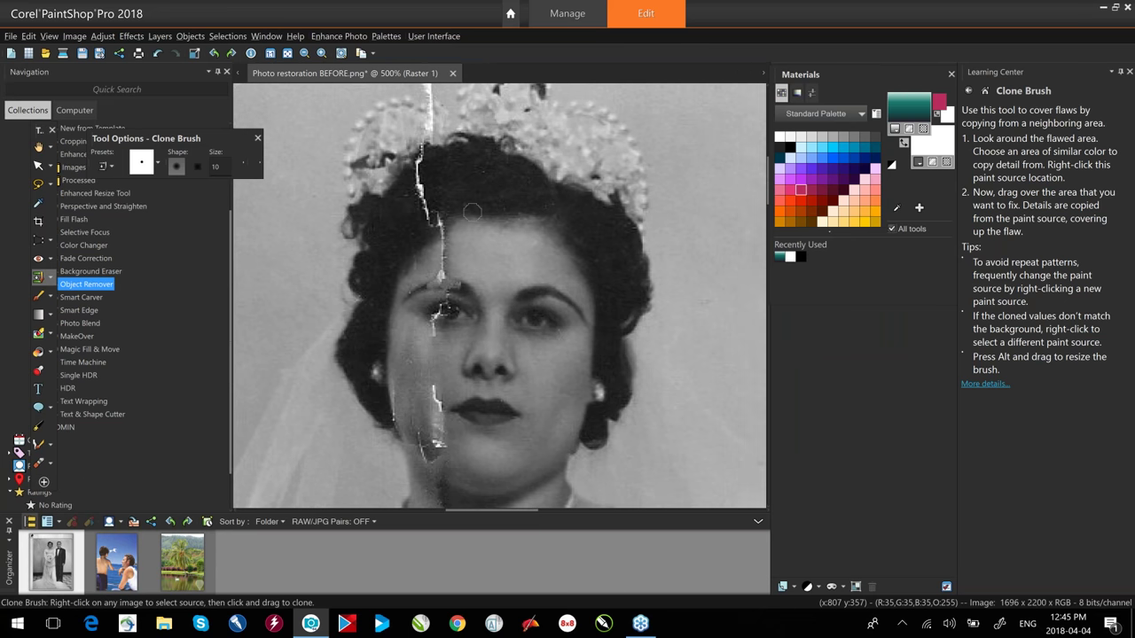
click(52, 131)
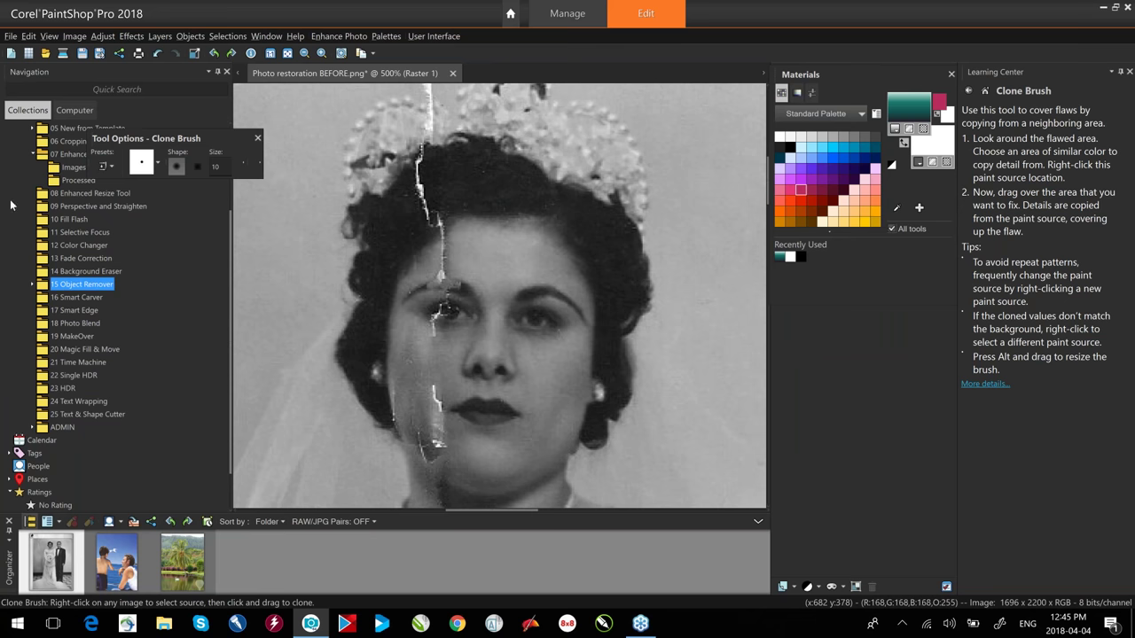
Reset the general preferences and the workspace to the default configuration, and show the Navigation palette again.
click(10, 36)
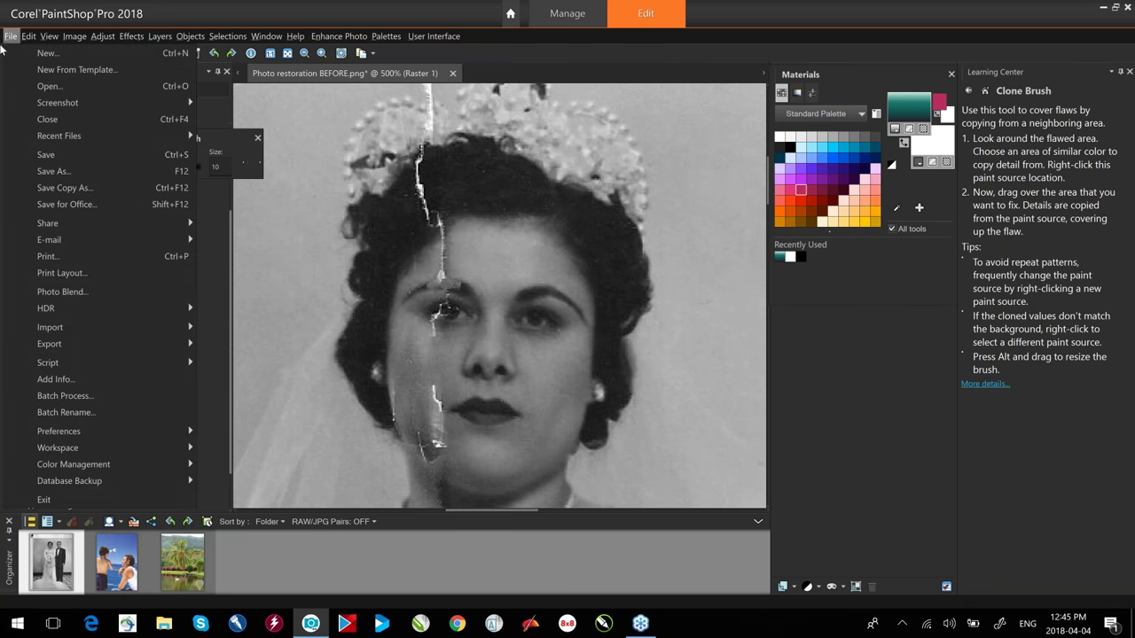
mouse_move(81, 432)
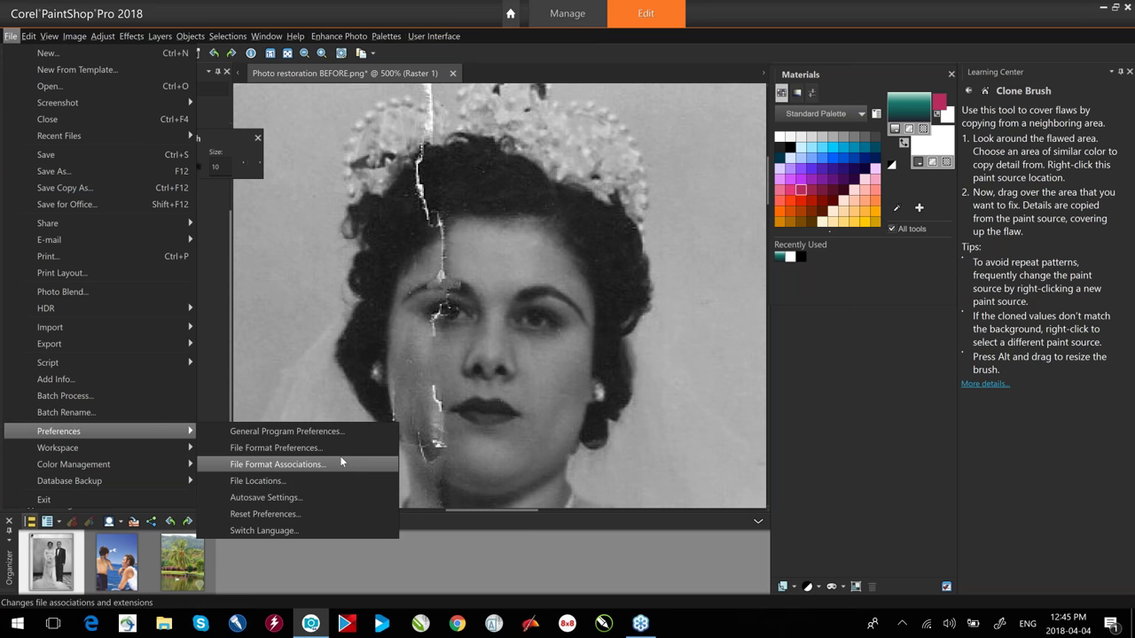
click(267, 515)
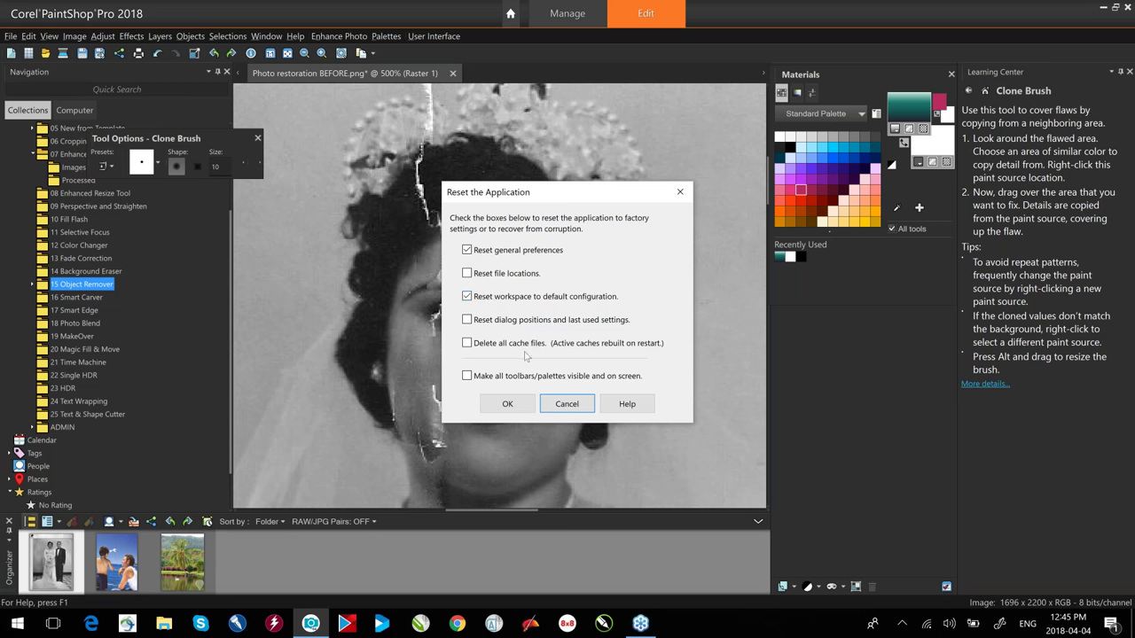
click(506, 405)
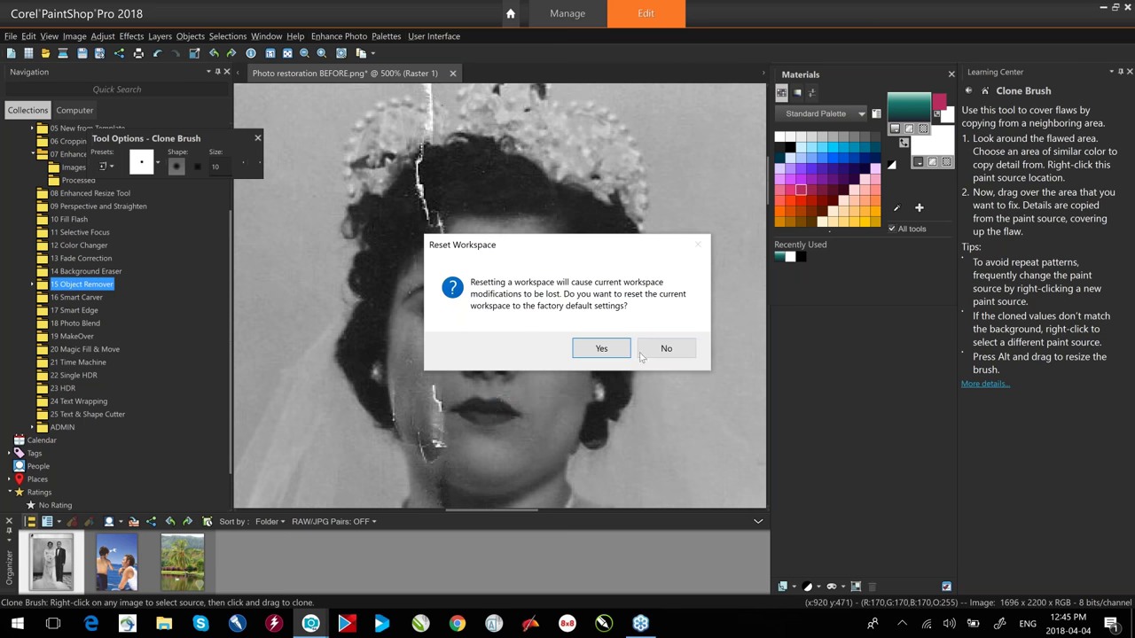
click(601, 348)
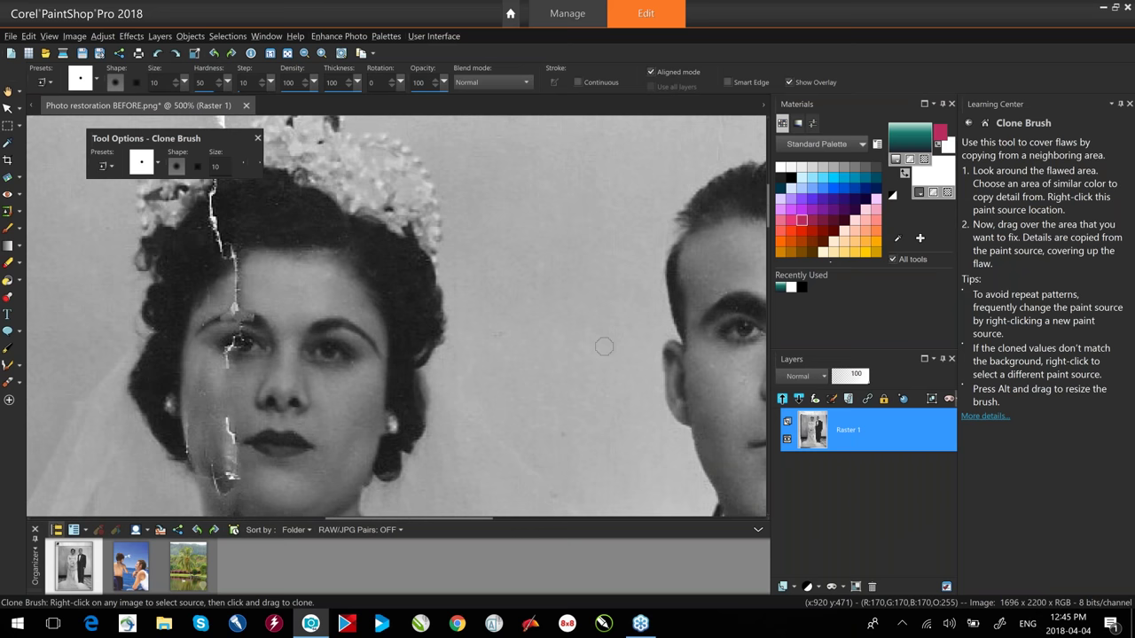
click(57, 529)
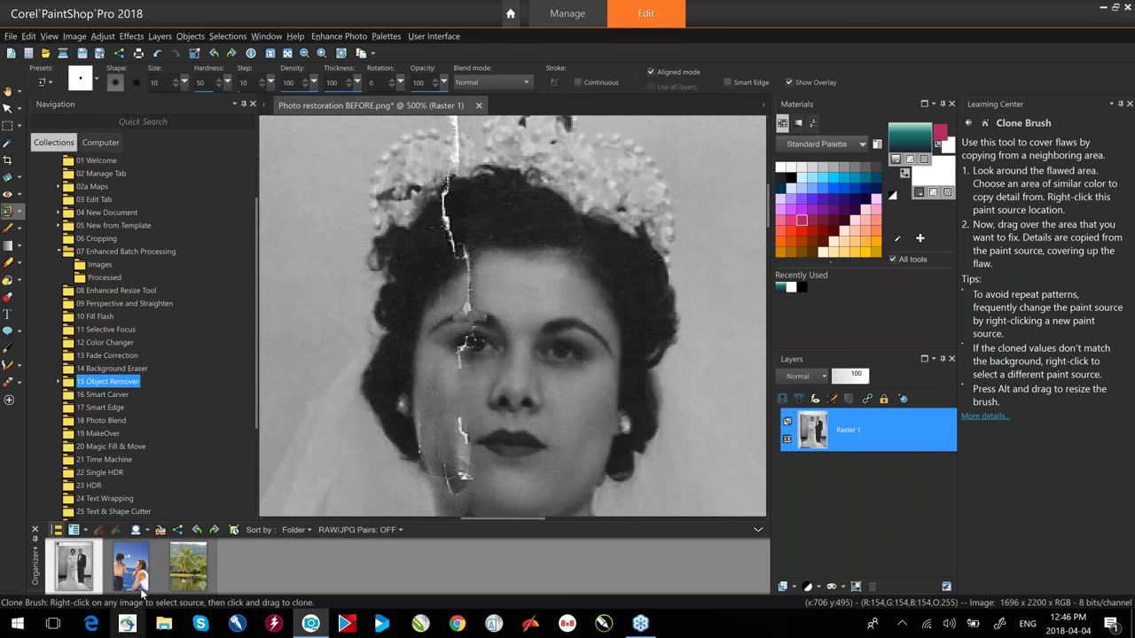
Open Swan before.jpg and Seagull_before.tif for editing, accepting the colour profile conversion.
double_click(191, 571)
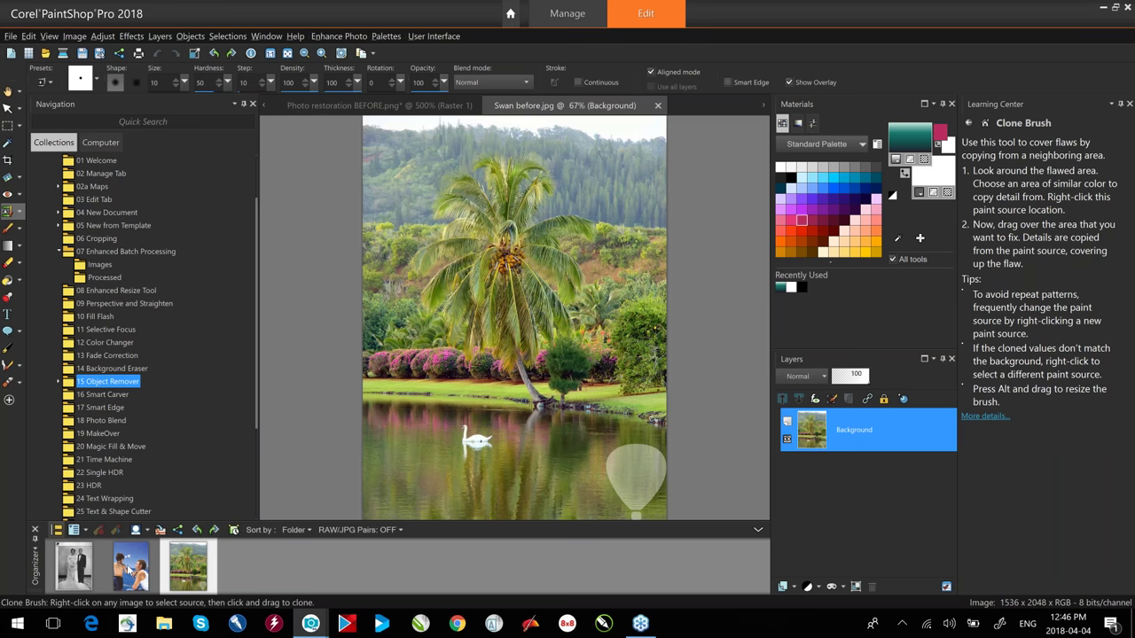
double_click(130, 570)
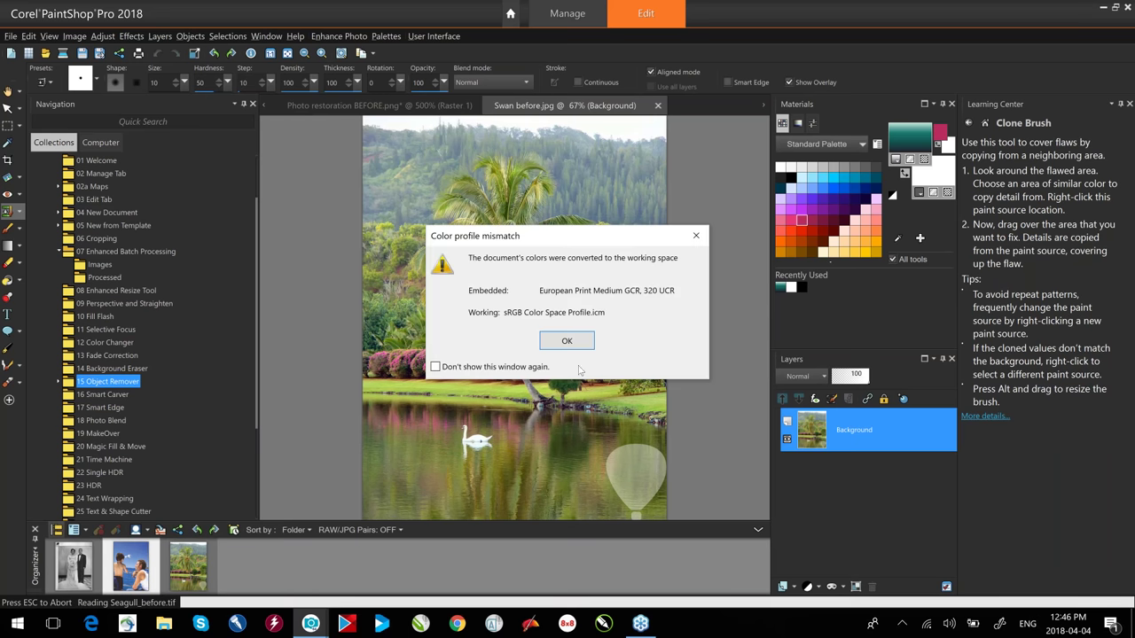
click(578, 341)
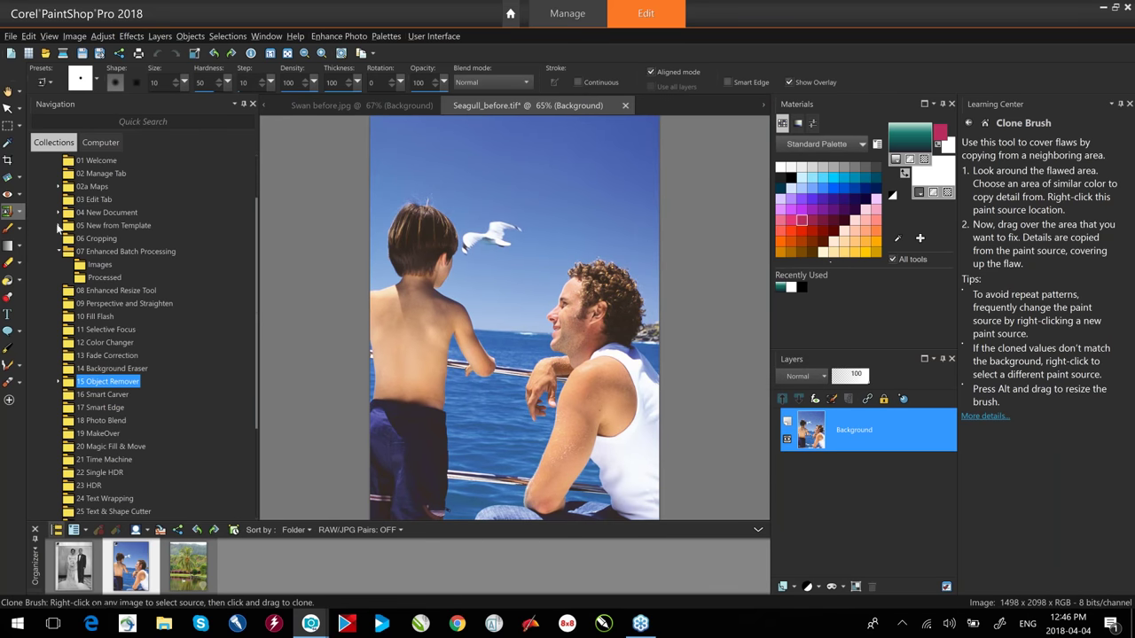
Remove the upper boat railing between the boy and the man with the Scratch Remover, and set its width to 80.
click(20, 215)
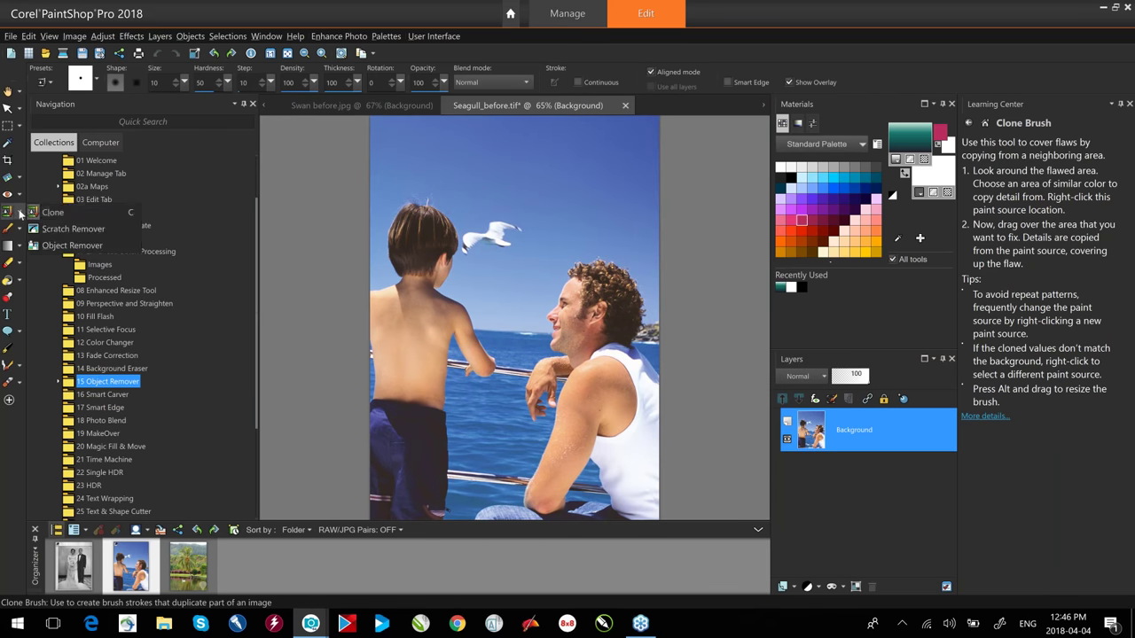
click(54, 224)
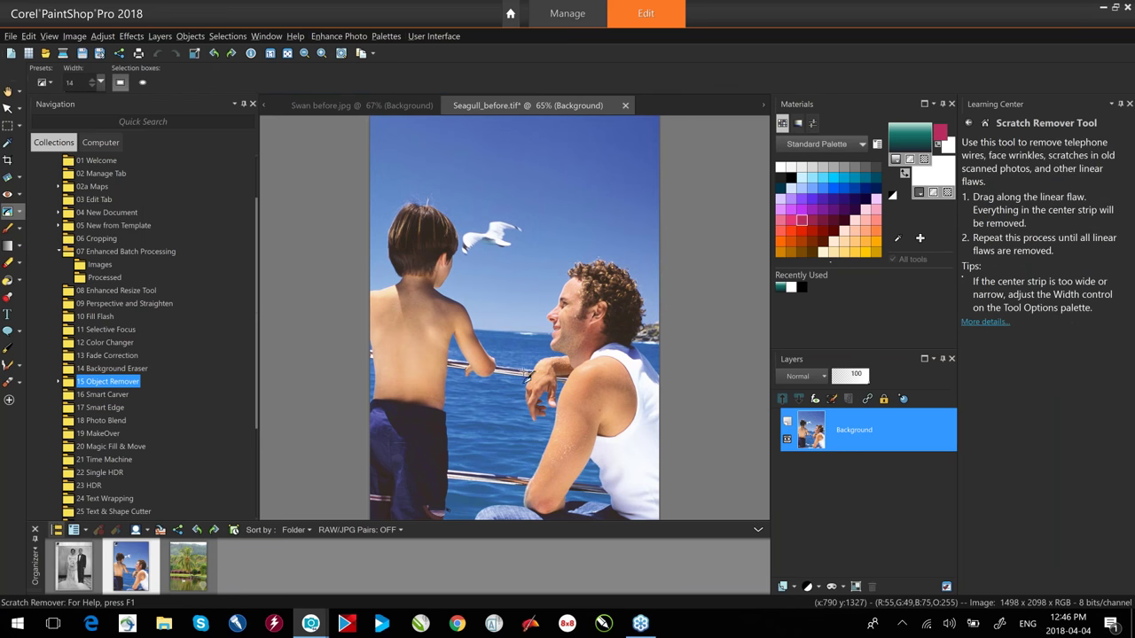
click(71, 83)
text(30)
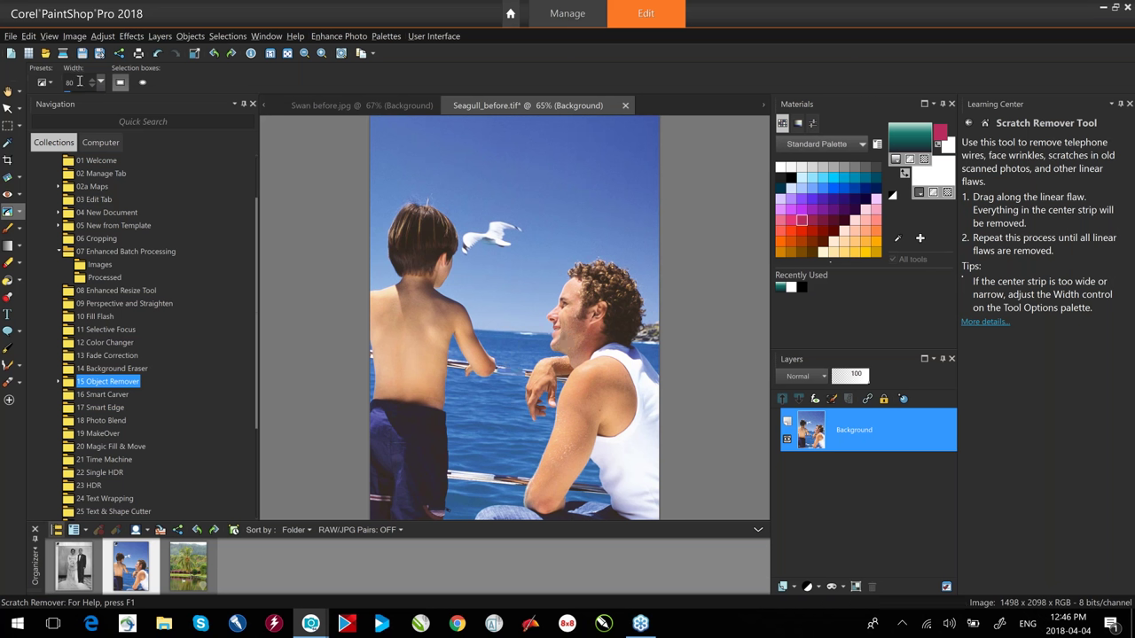
Remove the lower boat railing between the boy and the man with the Scratch Remover at a width of 125.
drag(79, 82, 53, 83)
text(12)
drag(490, 483, 542, 488)
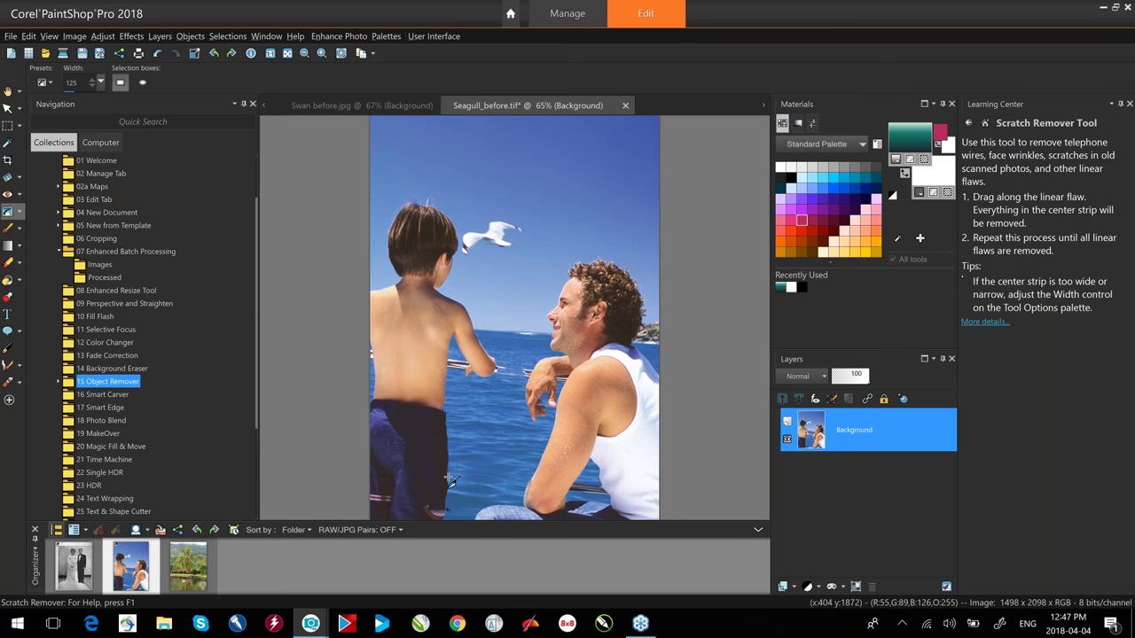
Bring up Swan before.jpg and outline the swan on the pond with the Object Remover.
double_click(189, 567)
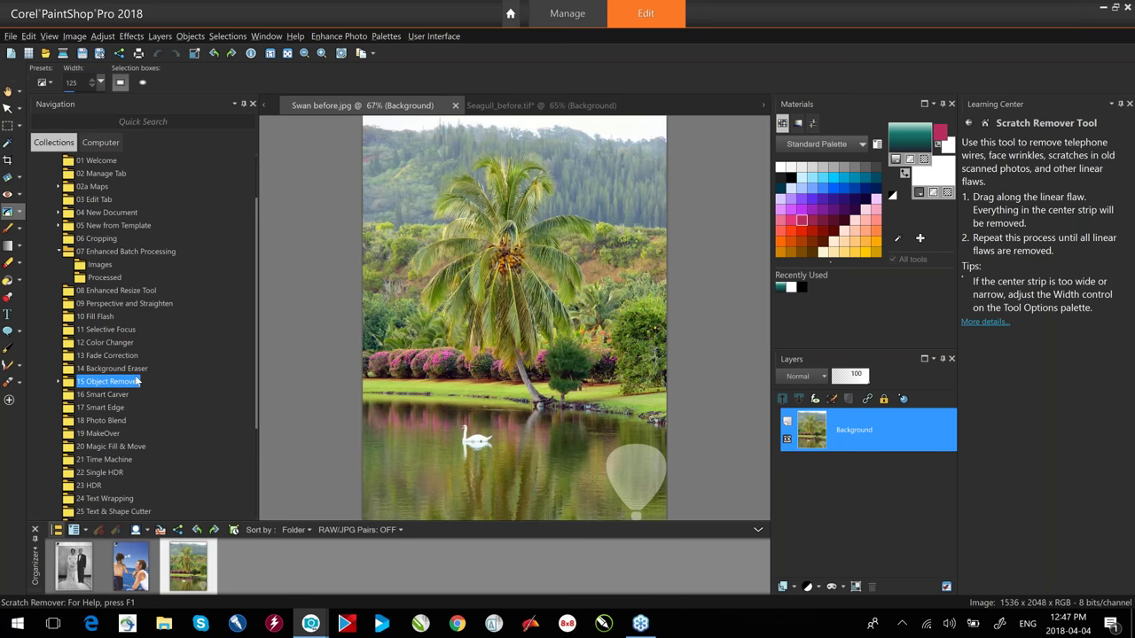
click(24, 216)
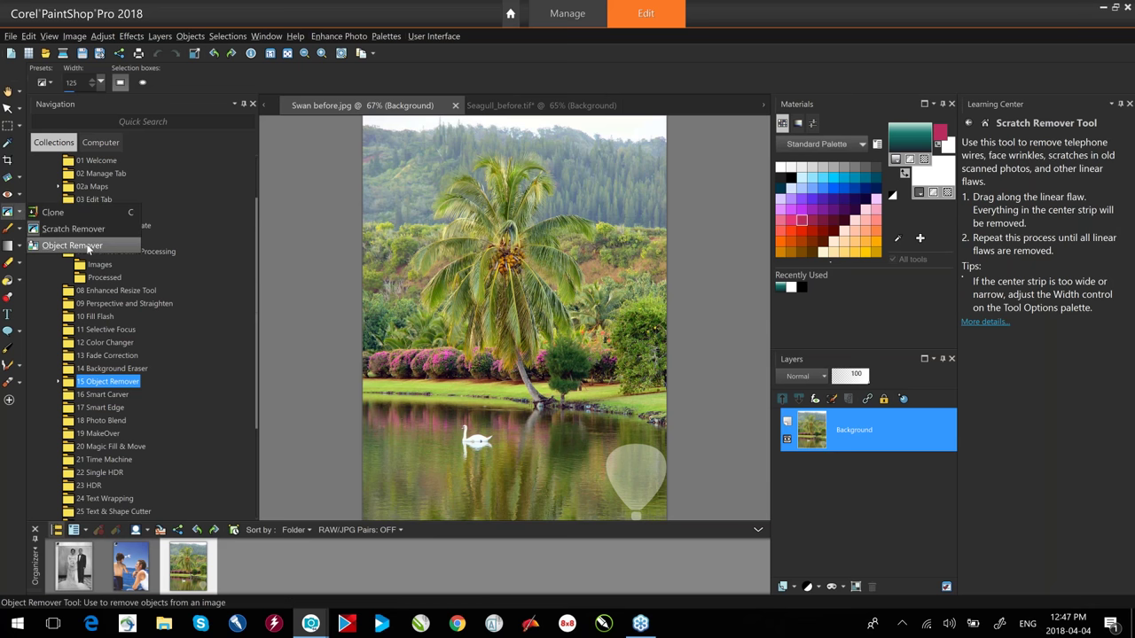
click(87, 247)
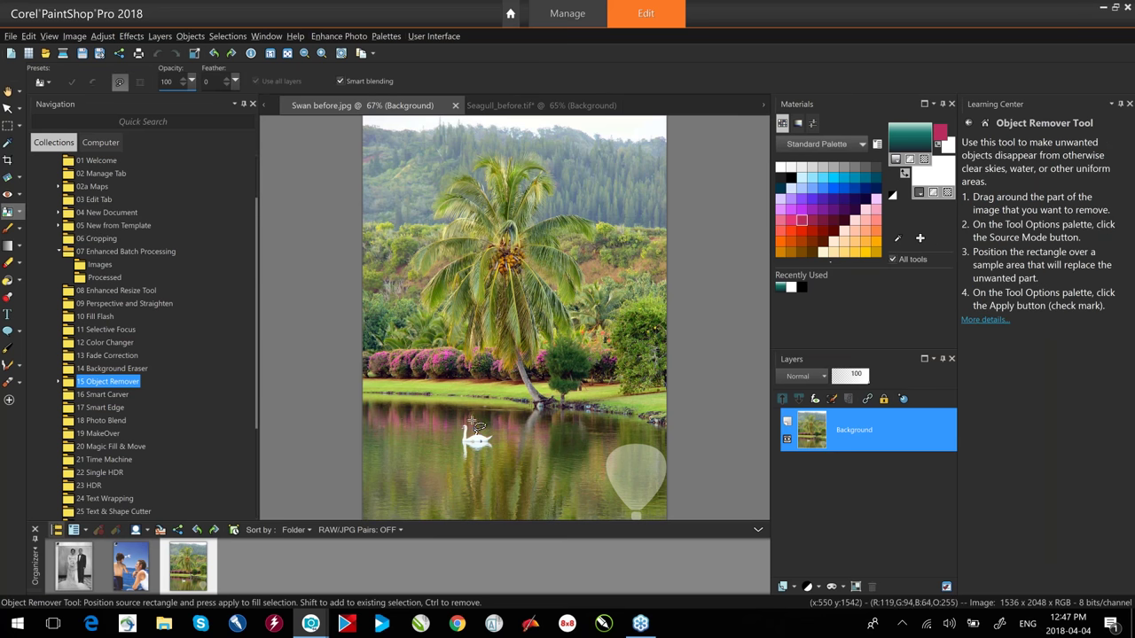
mouse_move(465, 427)
mouse_down()
mouse_move(456, 446)
mouse_move(501, 447)
mouse_move(499, 432)
mouse_move(461, 420)
mouse_up()
Place the Object Remover's source rectangle over the open pond water beside the swan and apply the removal.
click(140, 83)
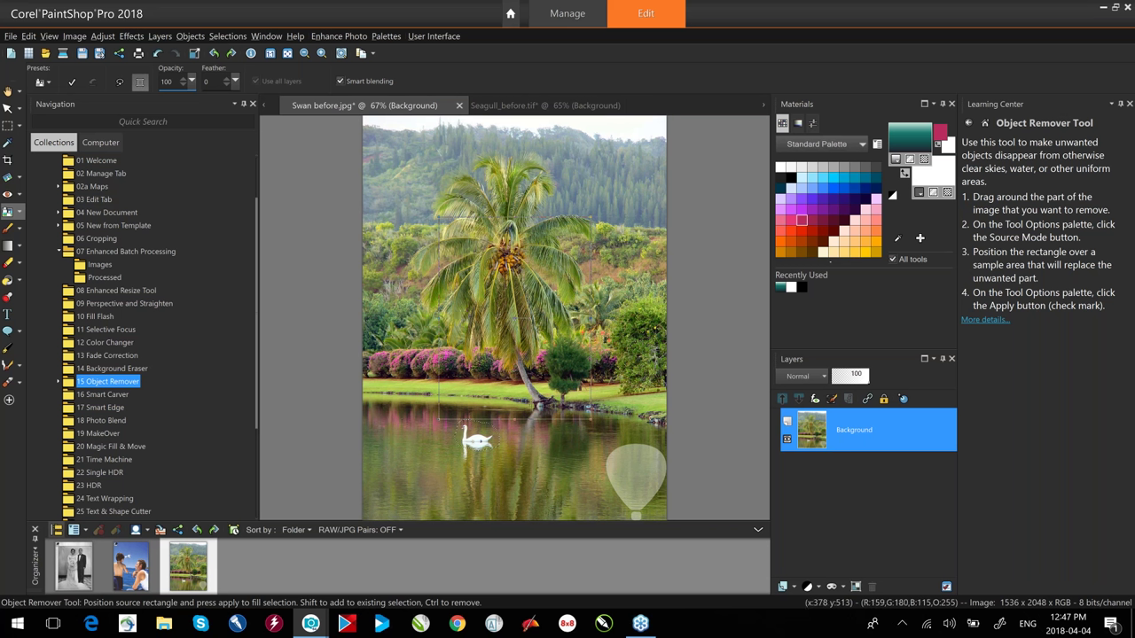
drag(439, 216, 521, 420)
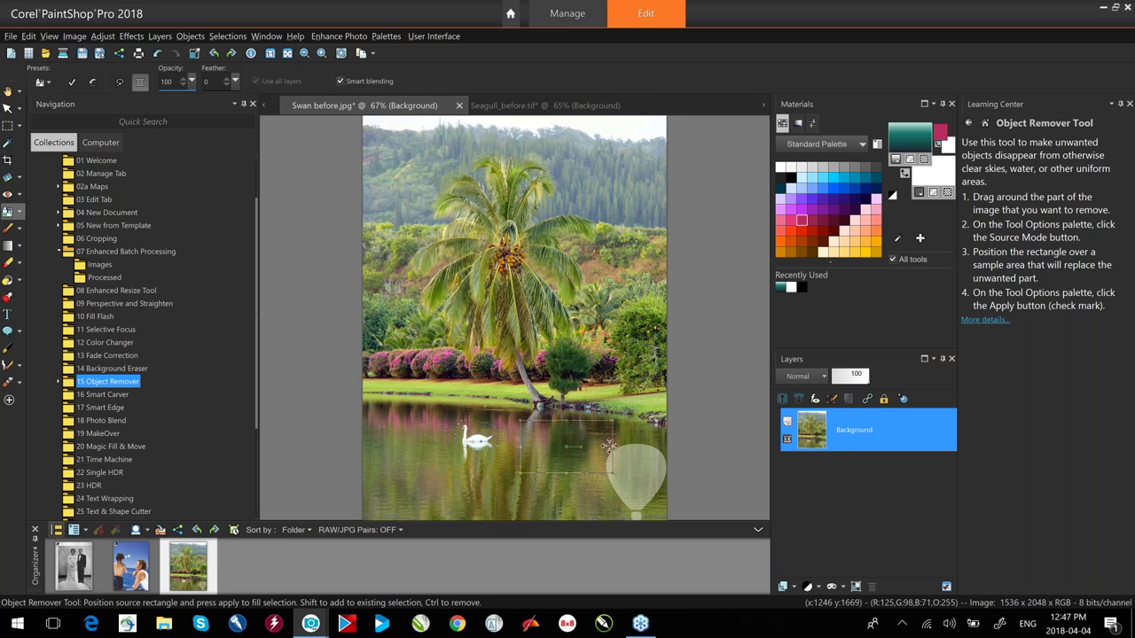
drag(611, 444, 593, 448)
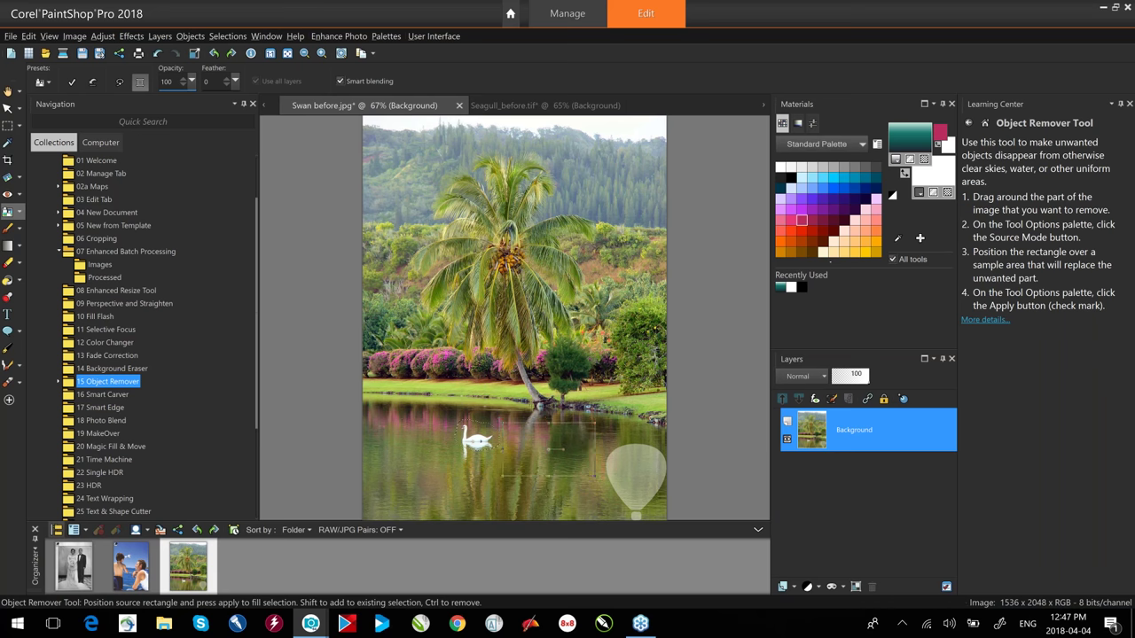
click(75, 81)
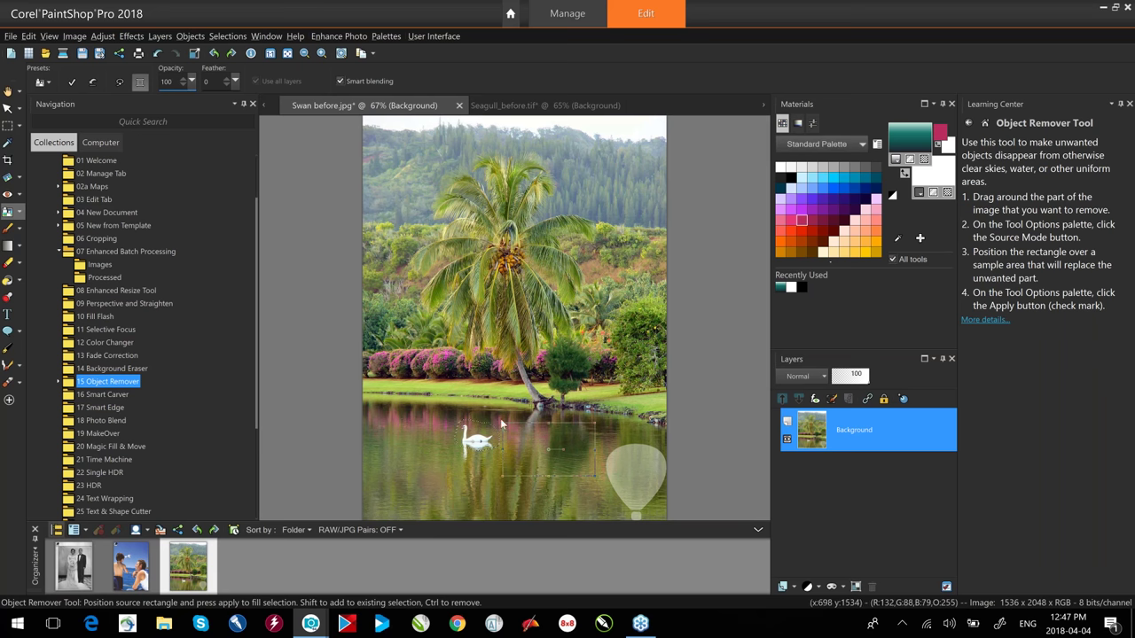
Open the bride photo from the 16 Smart Carver folder and start Smart Carver on it, dismissing the Getting Started introduction.
click(102, 394)
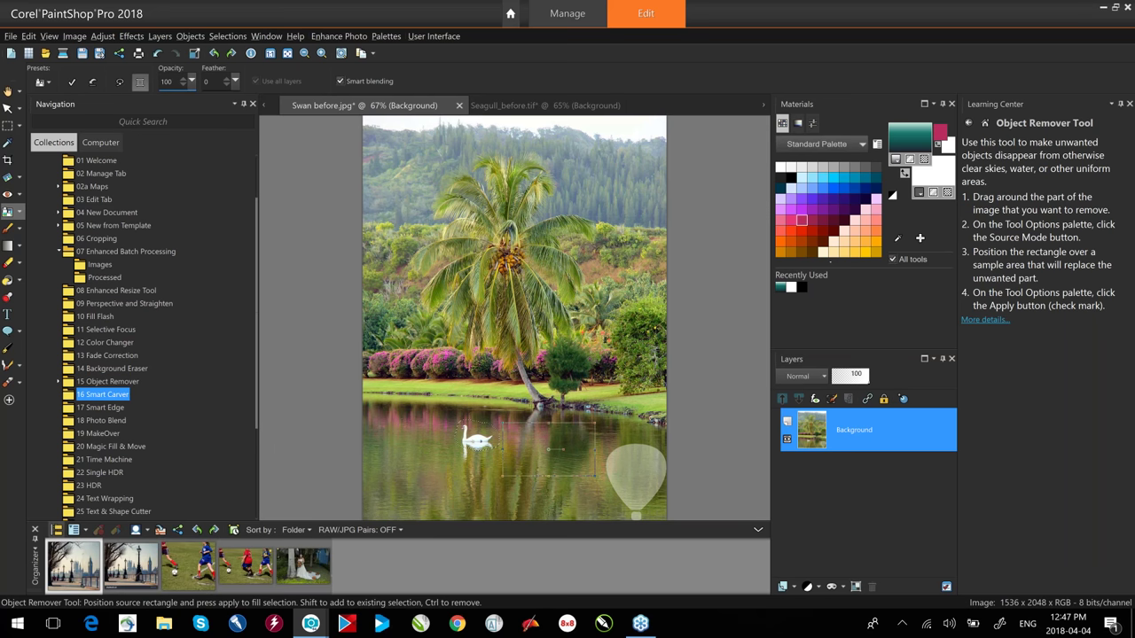
double_click(303, 563)
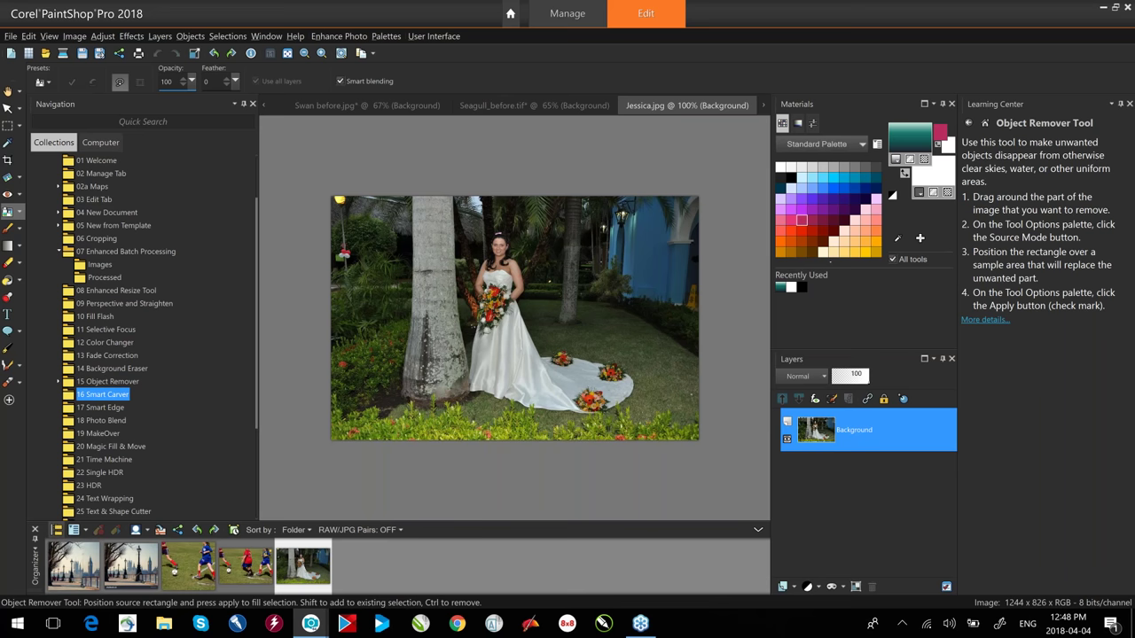
scroll(571, 324, up, 1)
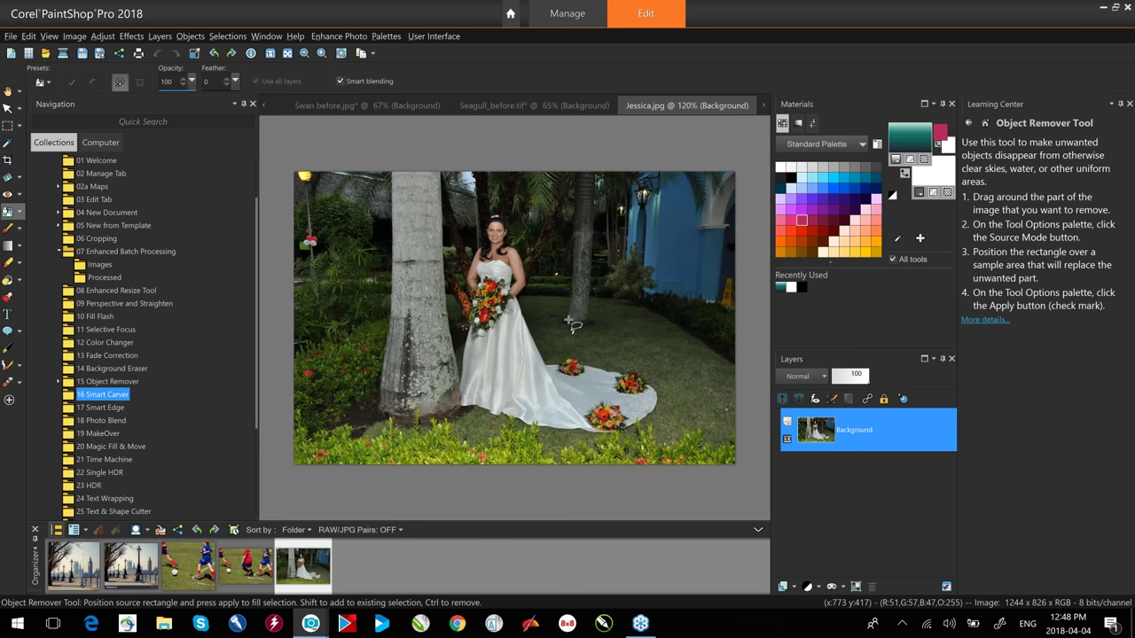
click(78, 41)
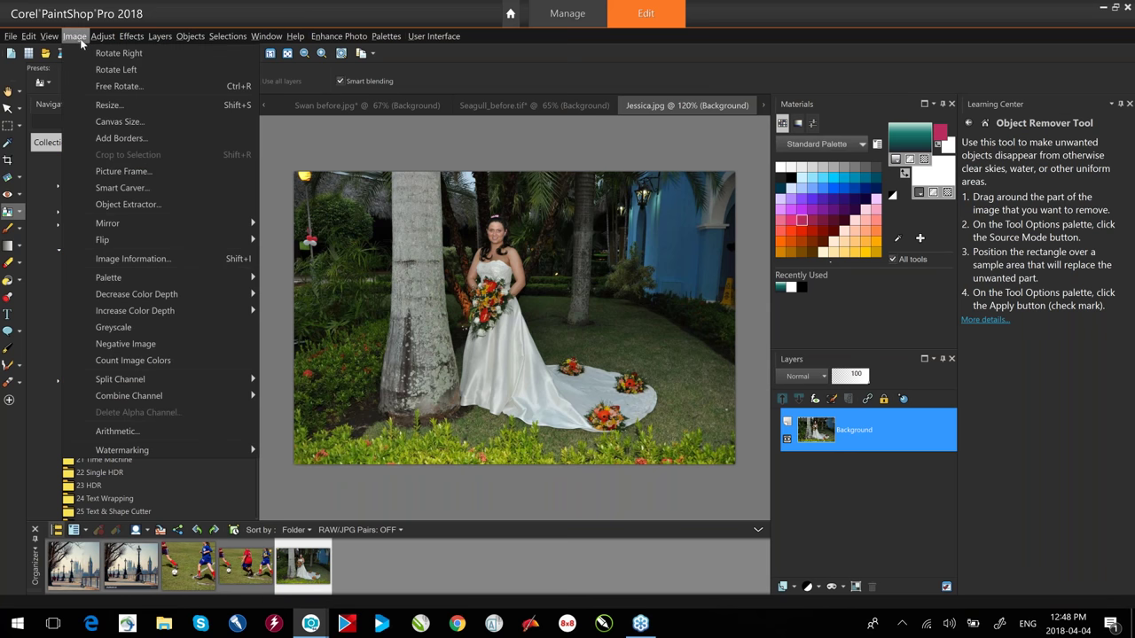
click(125, 189)
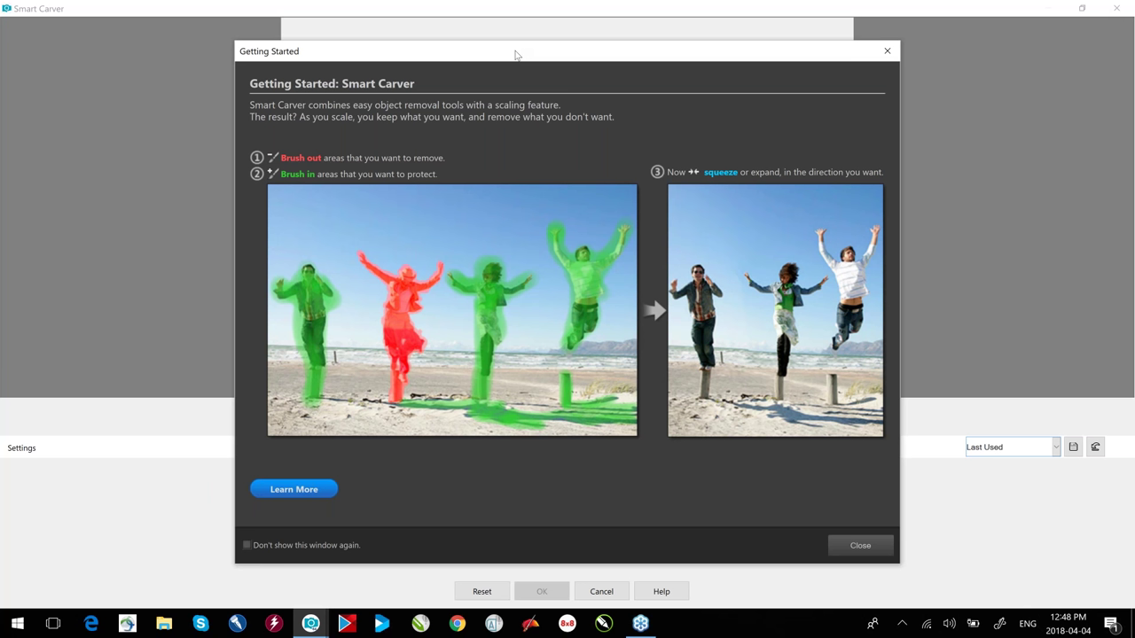
click(858, 546)
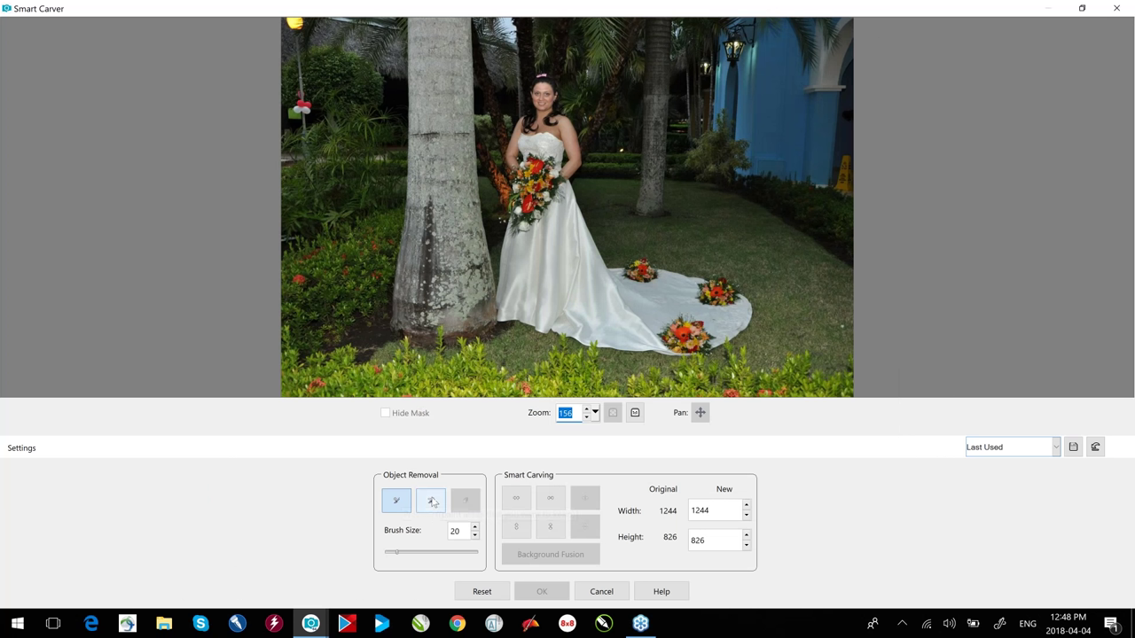
Mark the lamp and hanging ornament at the photo's upper-left edge for removal, and the tree trunk behind the bride's train at brush size 59.
click(430, 501)
mouse_move(312, 101)
mouse_down()
mouse_move(299, 115)
mouse_move(295, 23)
mouse_up()
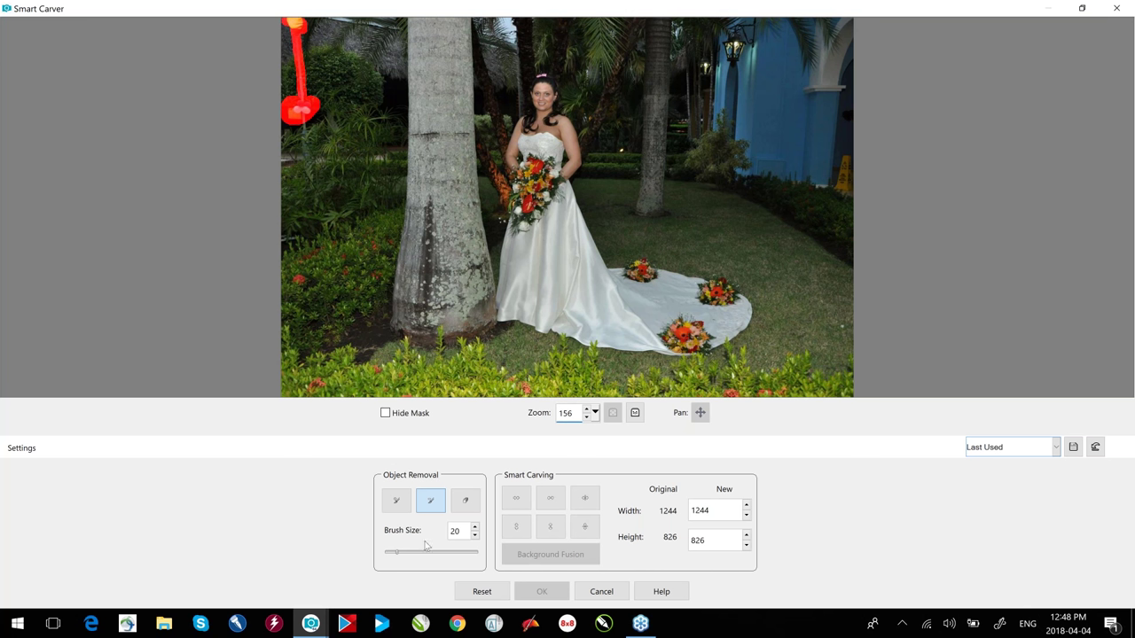
drag(398, 555, 413, 553)
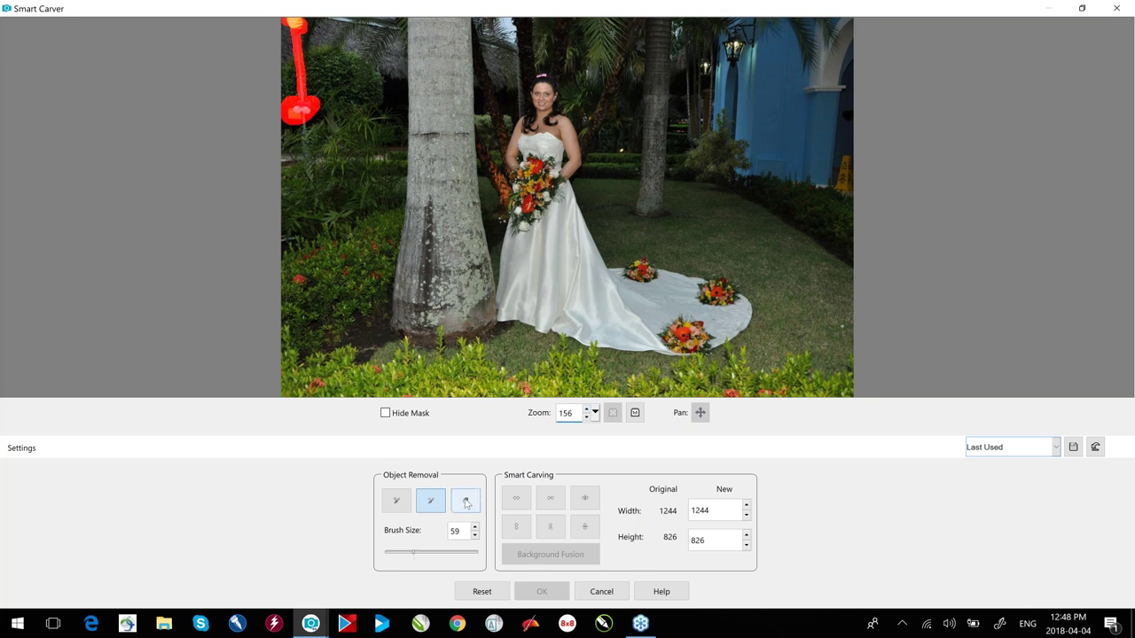
click(466, 503)
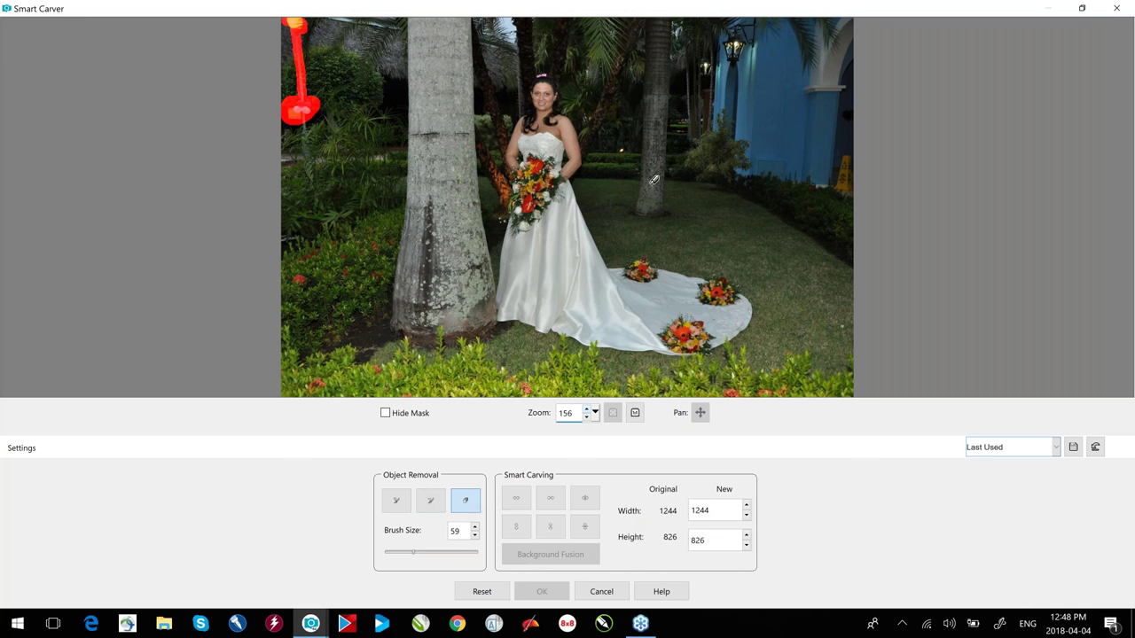
click(429, 500)
click(642, 212)
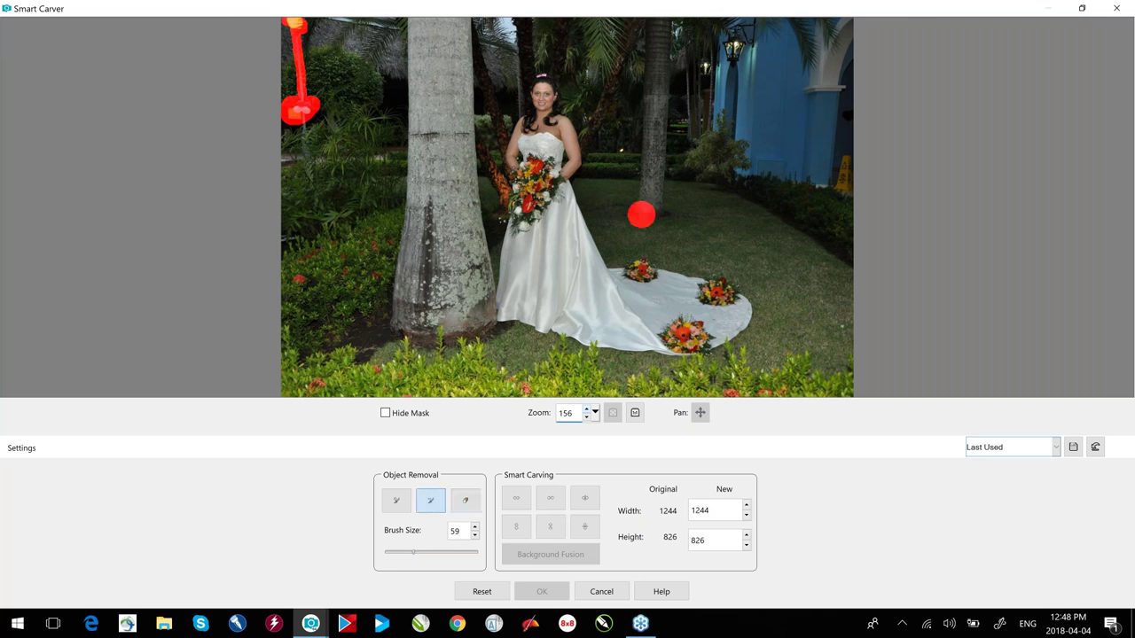
drag(658, 142, 660, 21)
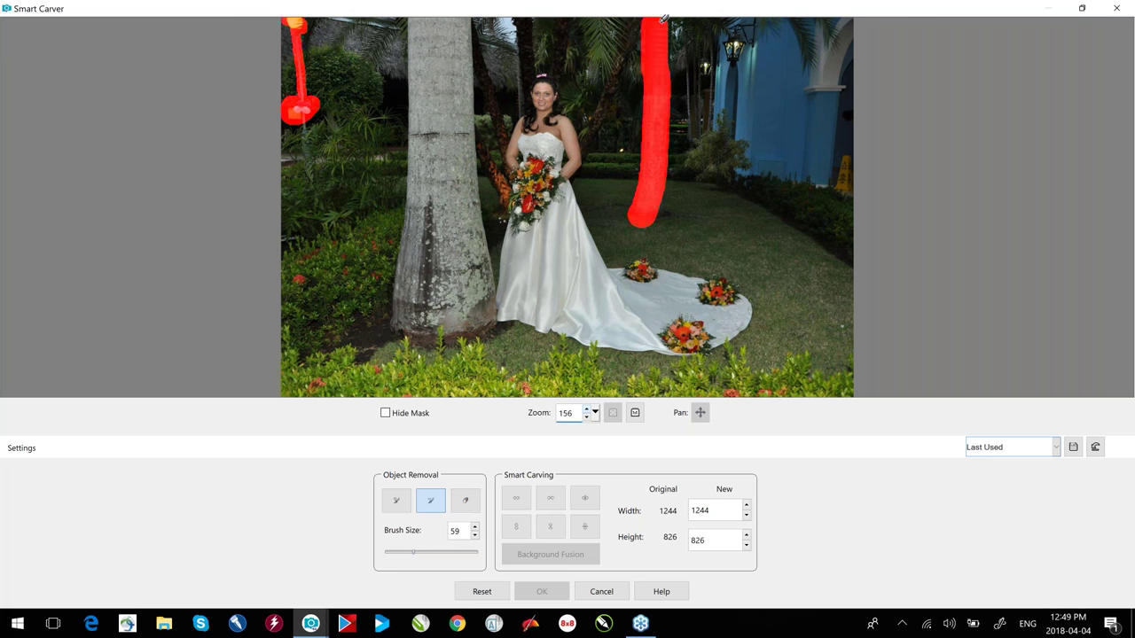
drag(667, 78, 657, 209)
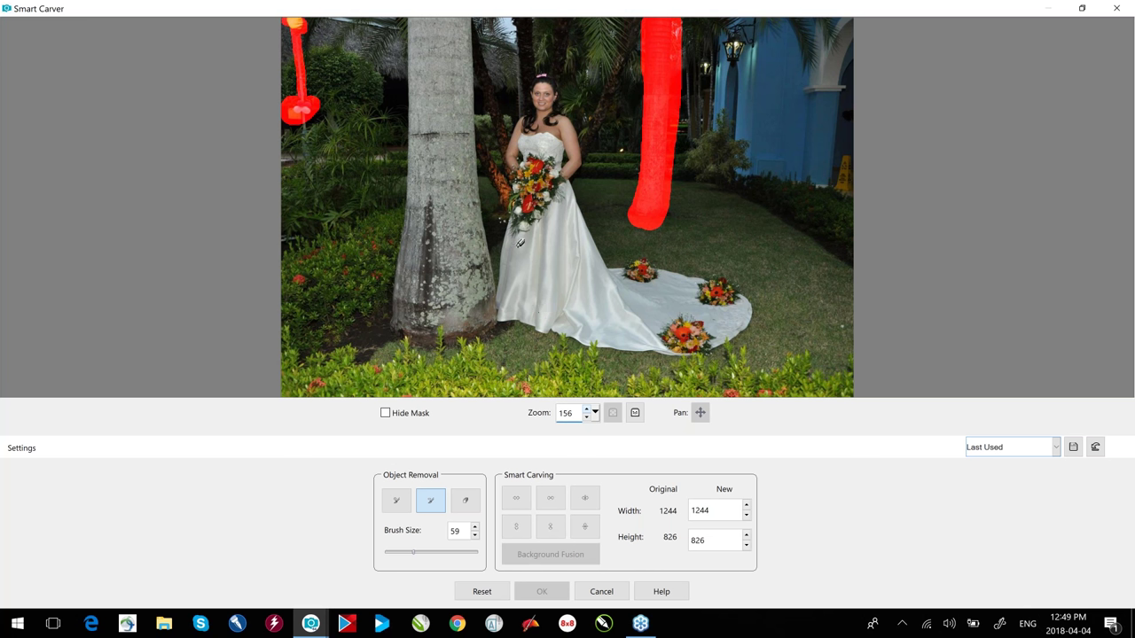
Protect the edge of the bride's dress and train, and auto-contract the photo horizontally to remove the marked areas, applying Background Fusion.
click(399, 505)
mouse_move(594, 199)
mouse_down()
mouse_move(613, 257)
mouse_move(714, 270)
mouse_up()
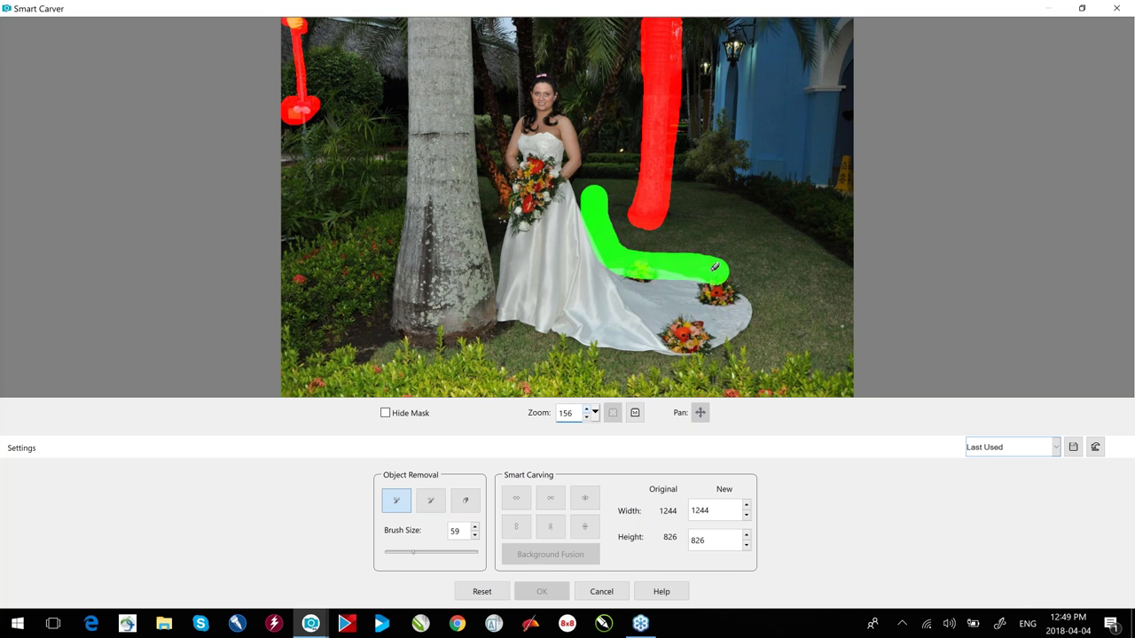
click(586, 499)
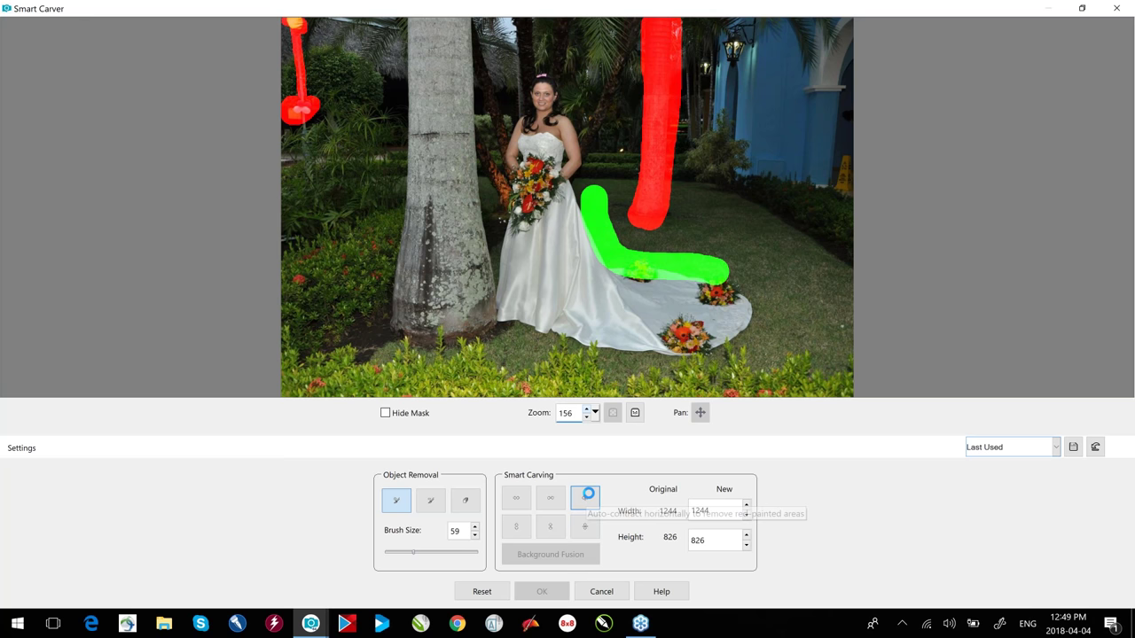
click(542, 556)
click(540, 592)
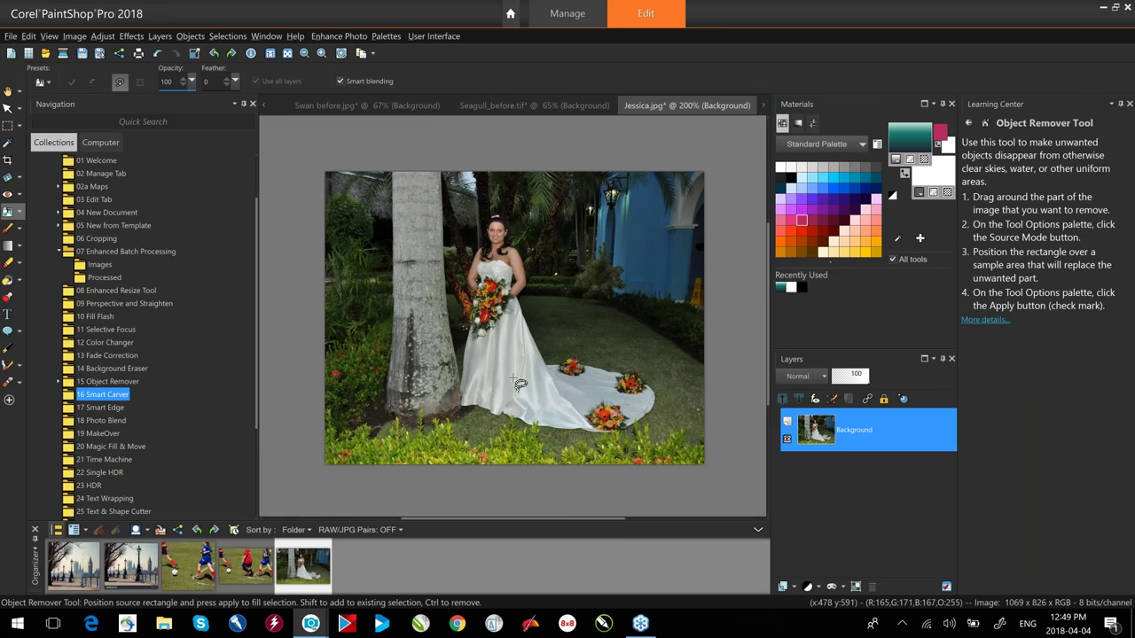
scroll(512, 393, up, 1)
scroll(606, 406, down, 1)
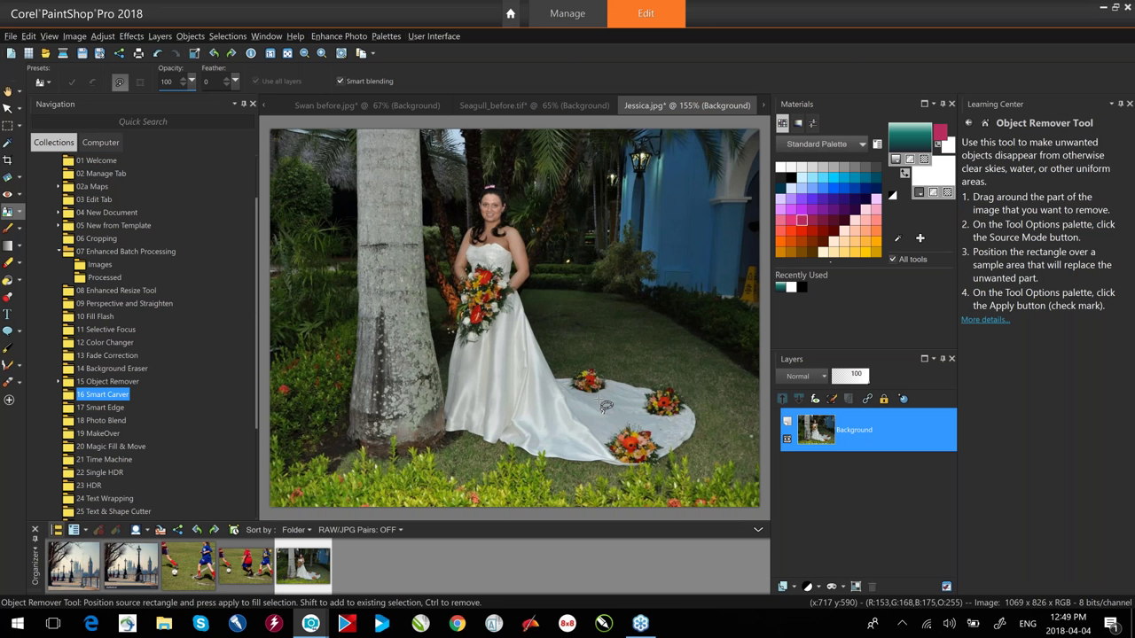
Open Smart Edge.jpg from the 17 Smart Edge folder and activate the Paint Brush tool over the teal hammock.
click(99, 408)
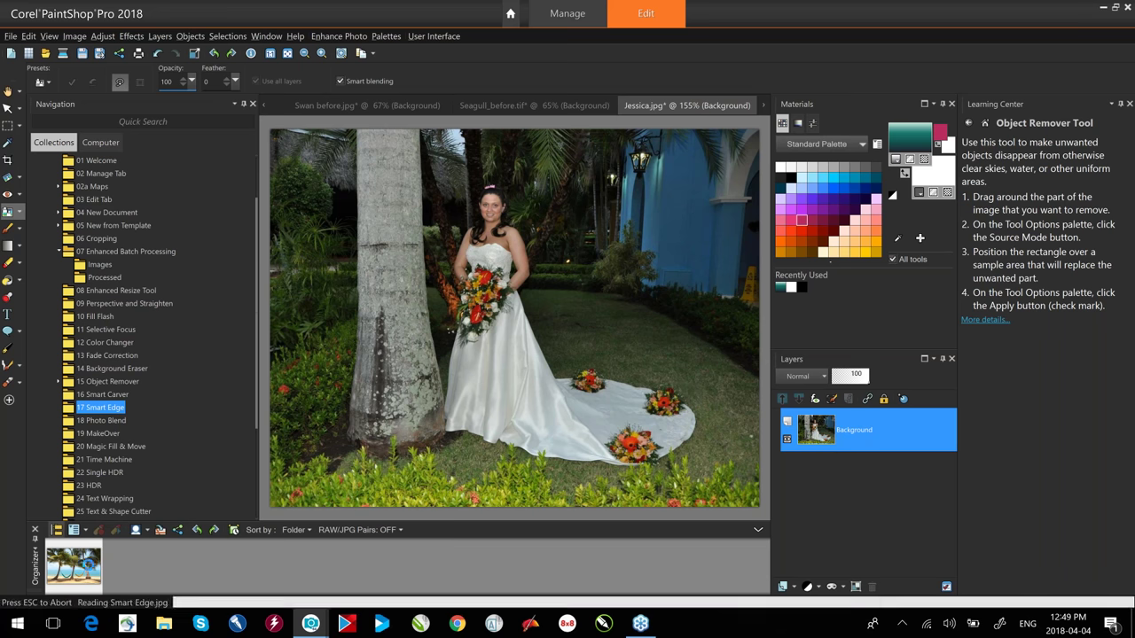
double_click(74, 564)
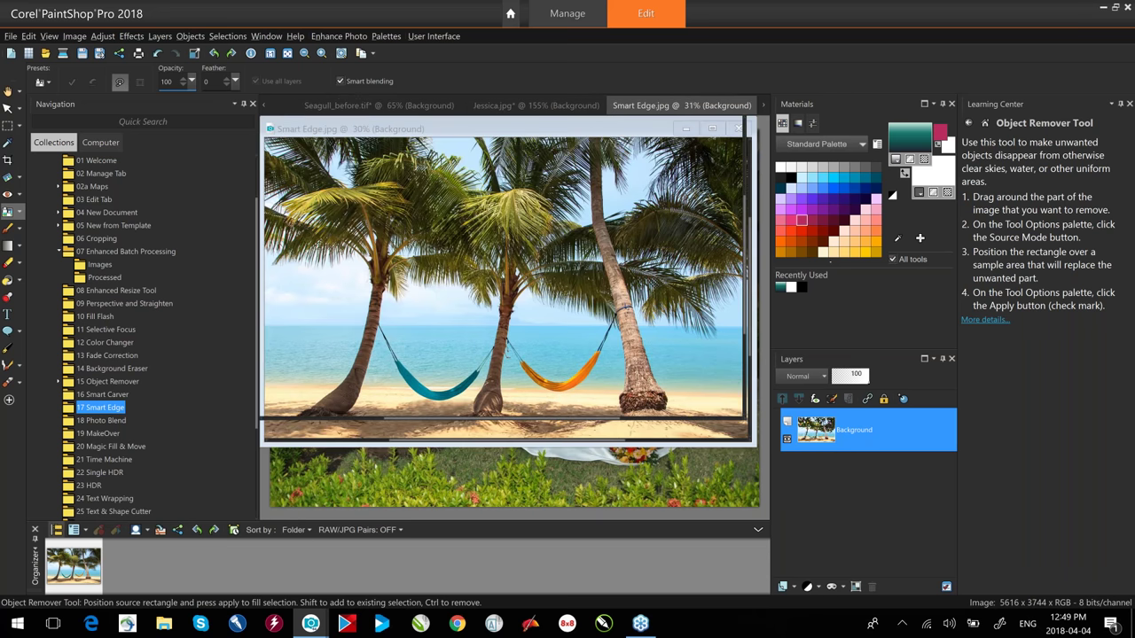
click(21, 228)
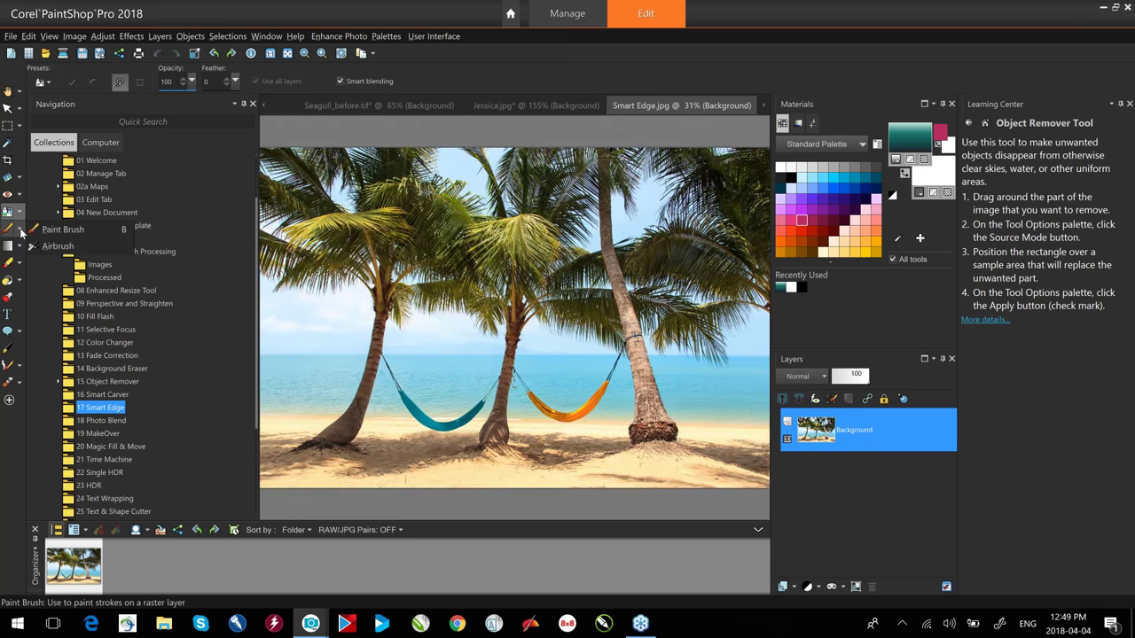
click(77, 231)
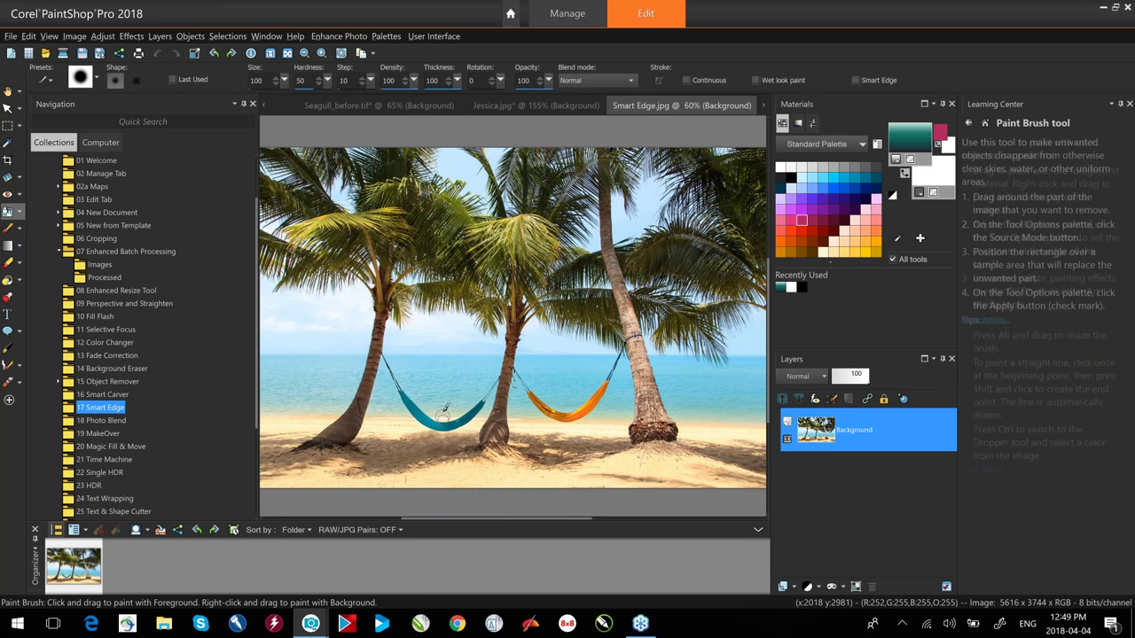
scroll(442, 412, up, 1)
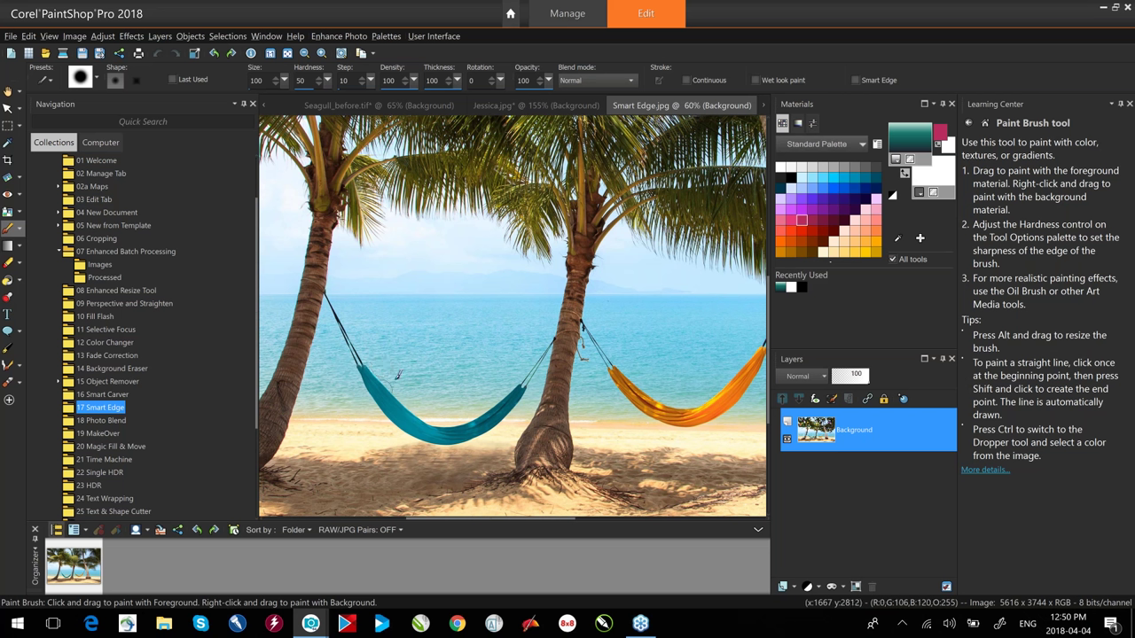
Undo a plain test stroke across the teal hammock's edge, and paint a straight stroke along its upper edge with Smart Edge enabled.
drag(385, 364, 425, 410)
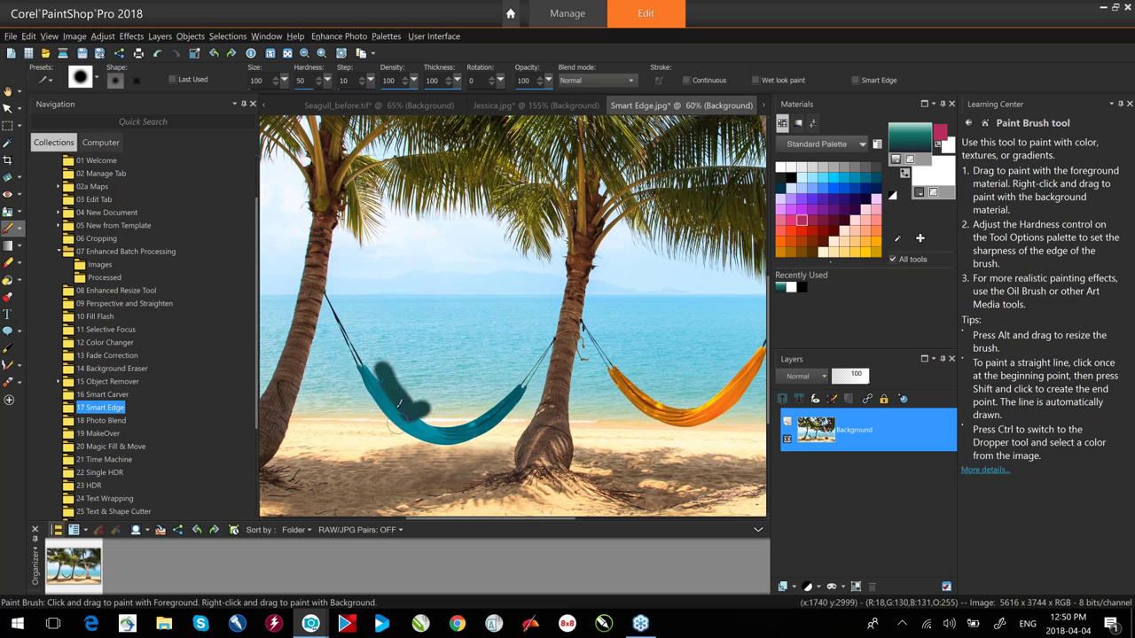
key(ctrl+z)
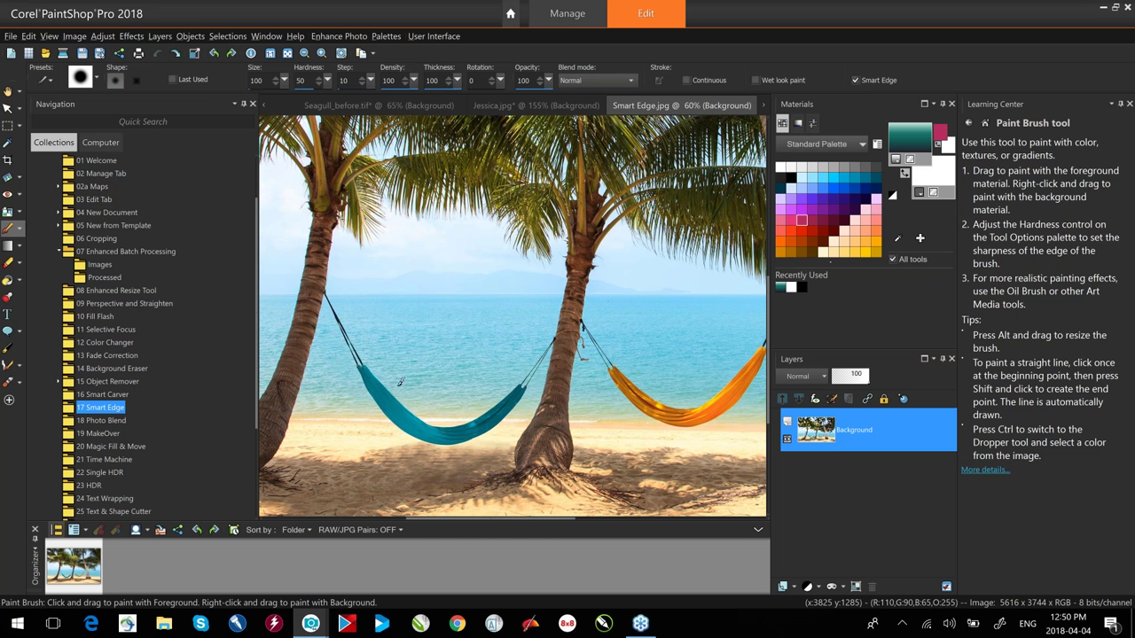
click(423, 399)
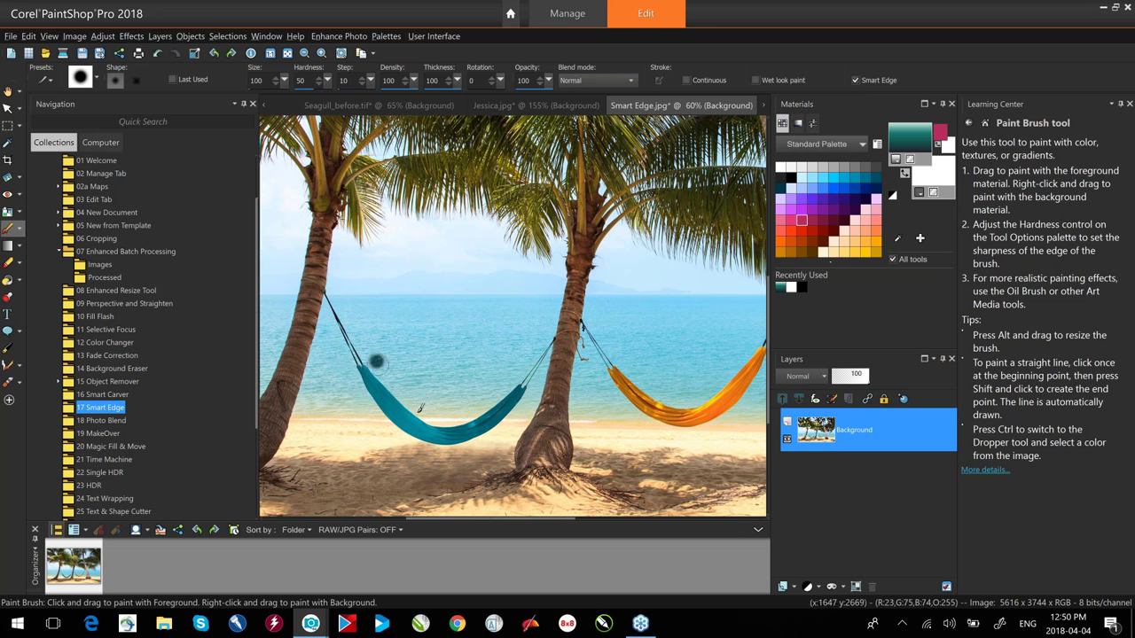
shift+click(457, 415)
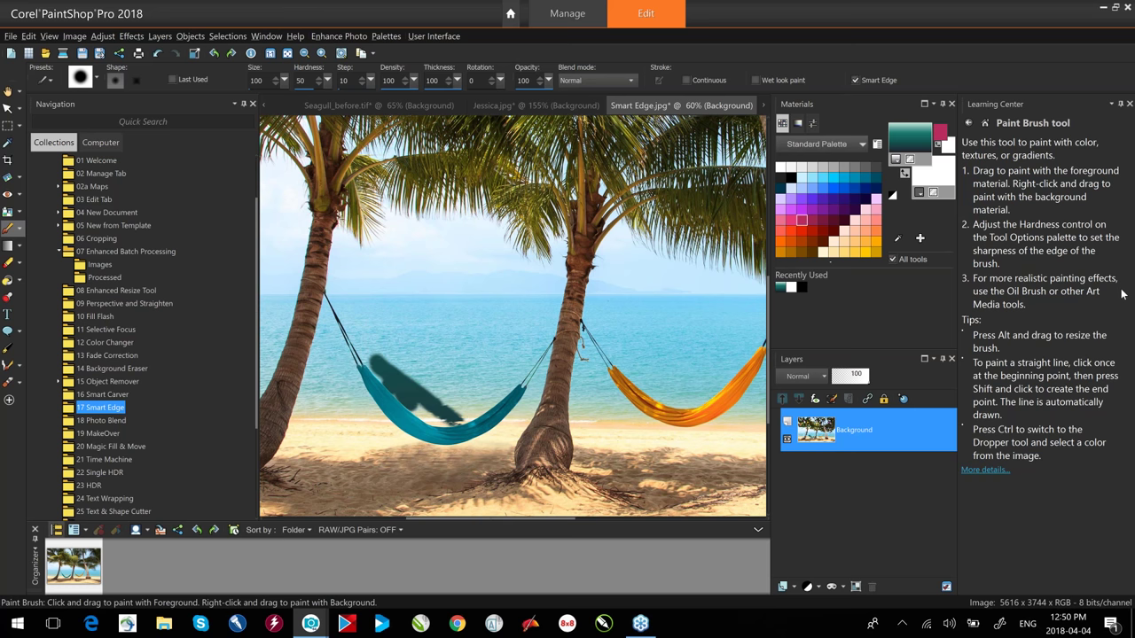
Close all open images without saving their changes.
click(267, 37)
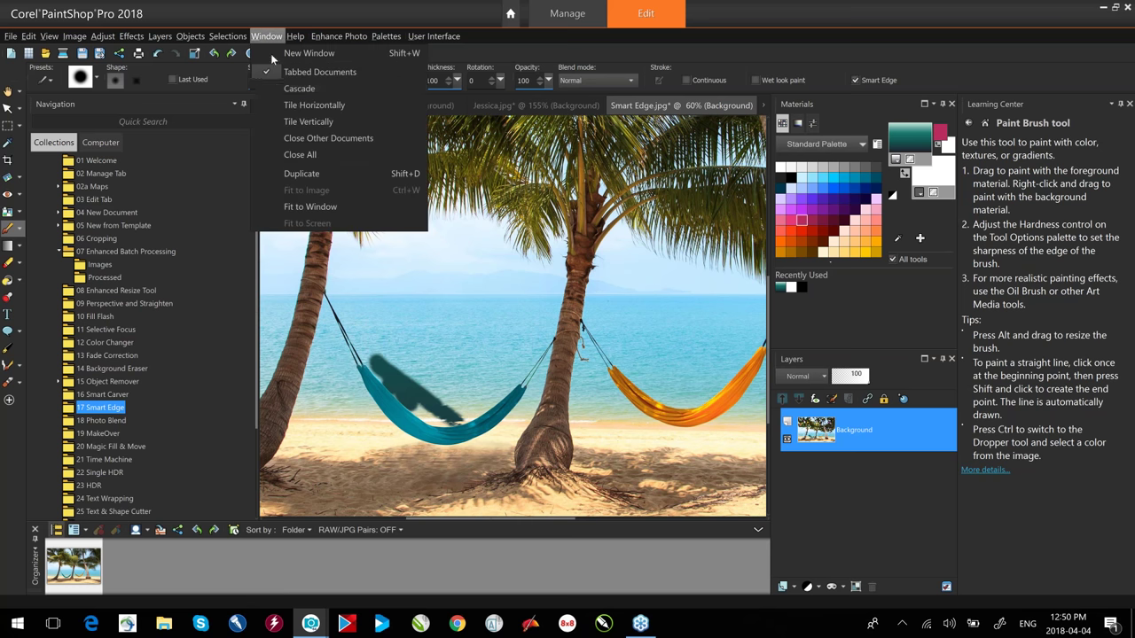
click(302, 155)
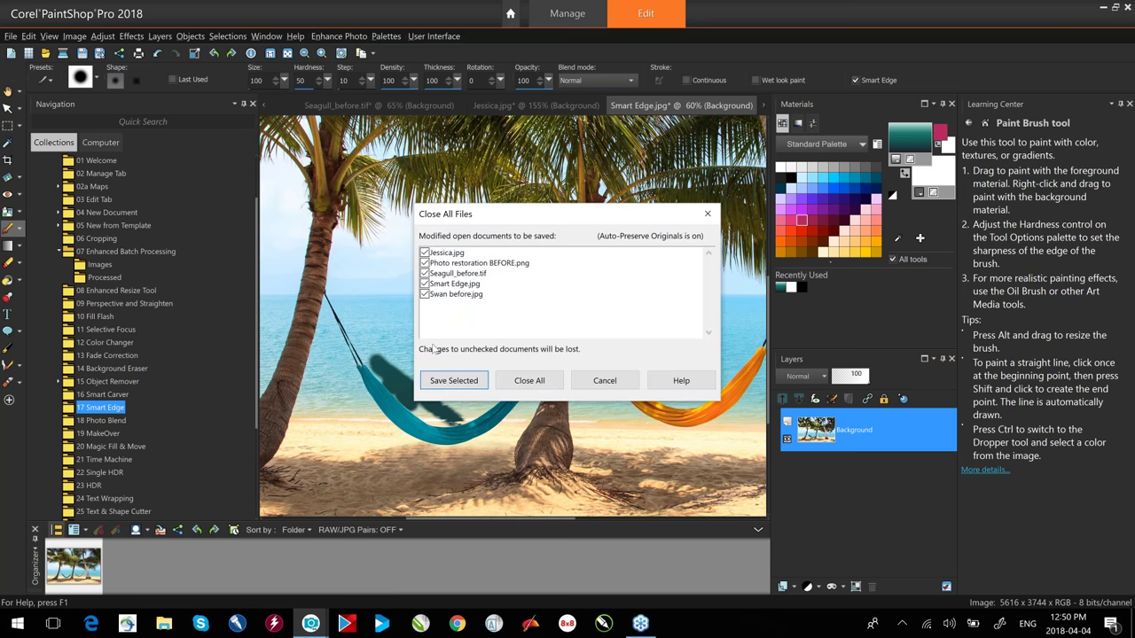
click(529, 380)
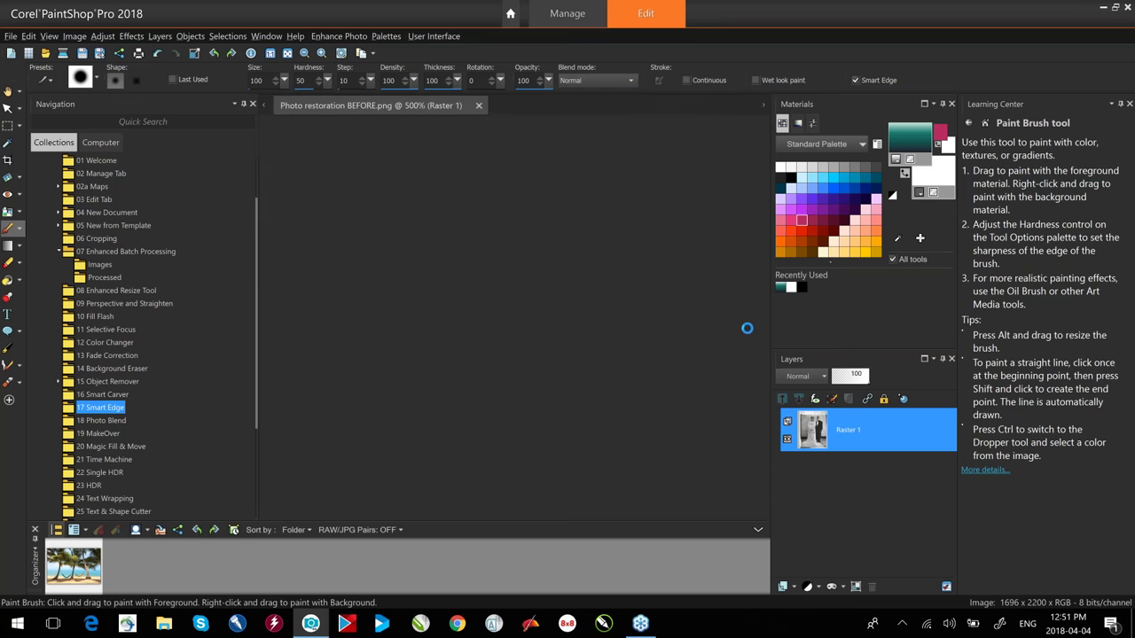
Show the photos in the 18 Photo Blend folder and close the Learning Center palette.
click(95, 422)
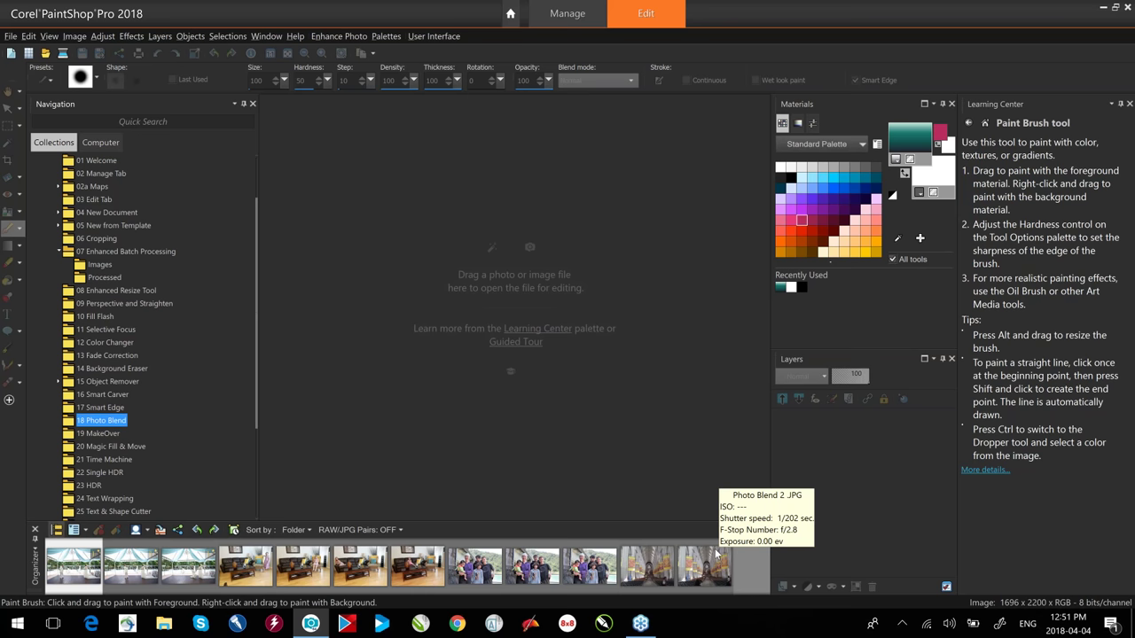
click(1129, 105)
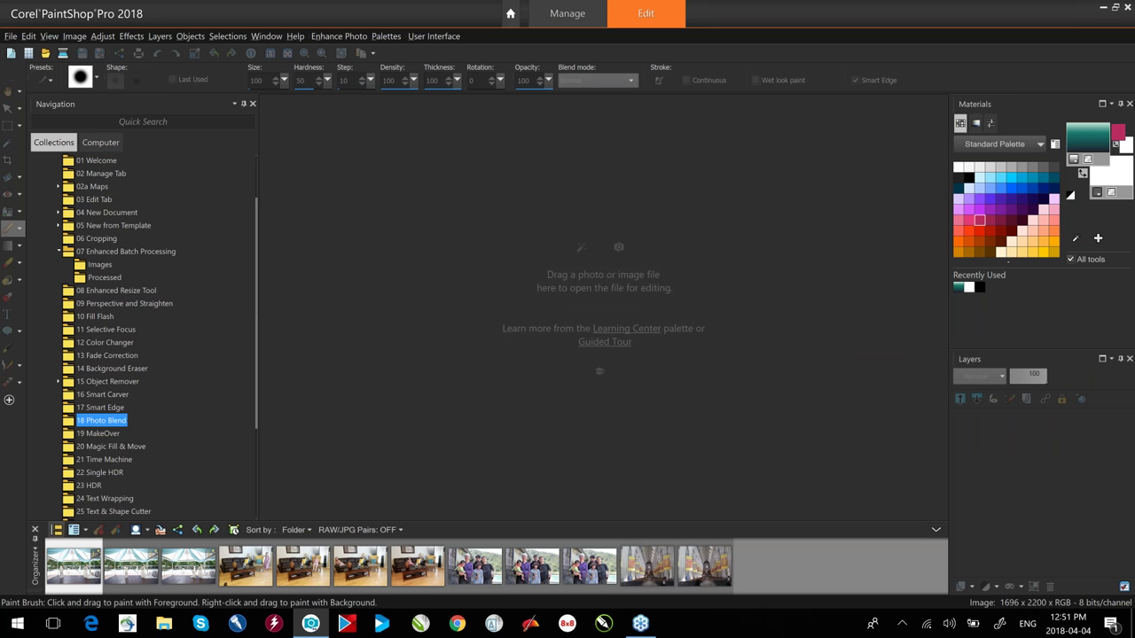
Load the four living-room photos of the girl into Photo Blend and dismiss the Getting Started window.
click(245, 571)
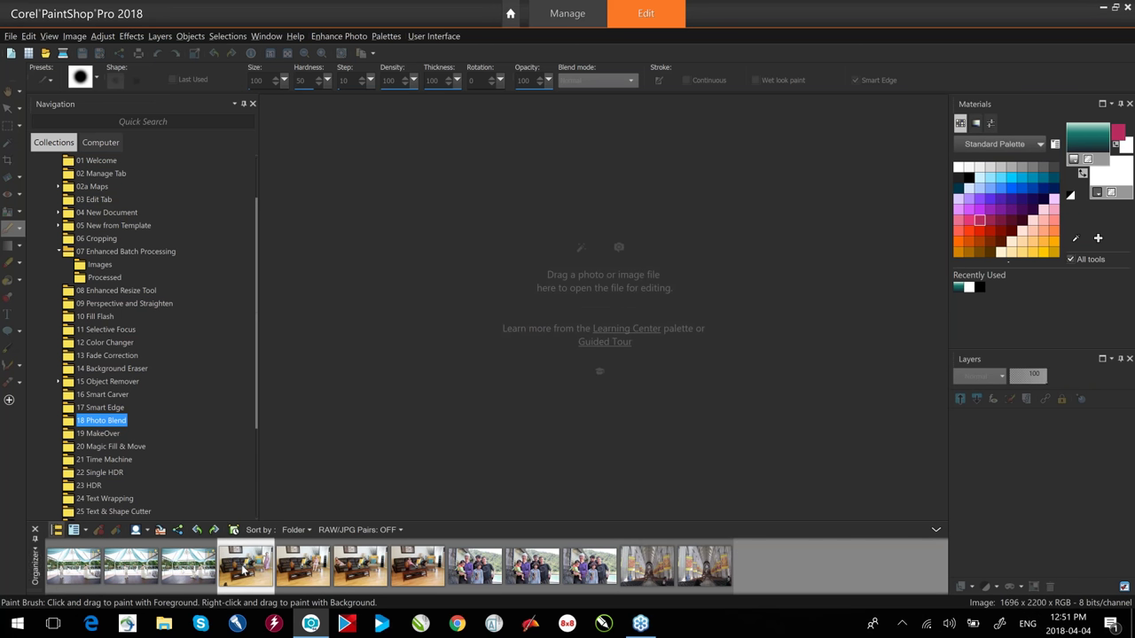
shift+click(417, 565)
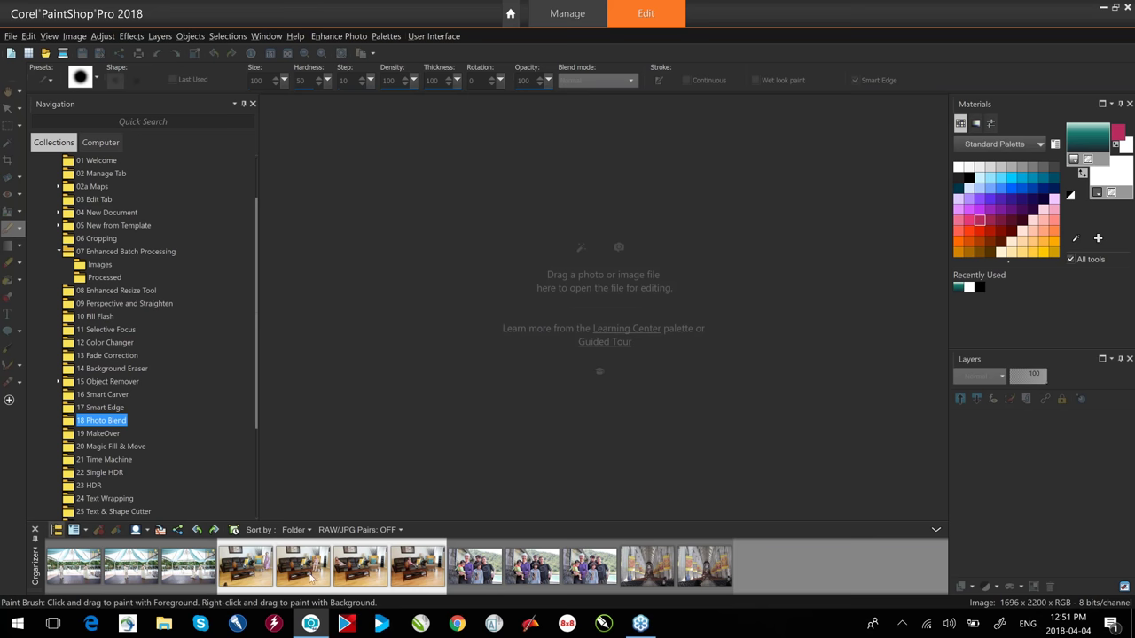
right_click(360, 564)
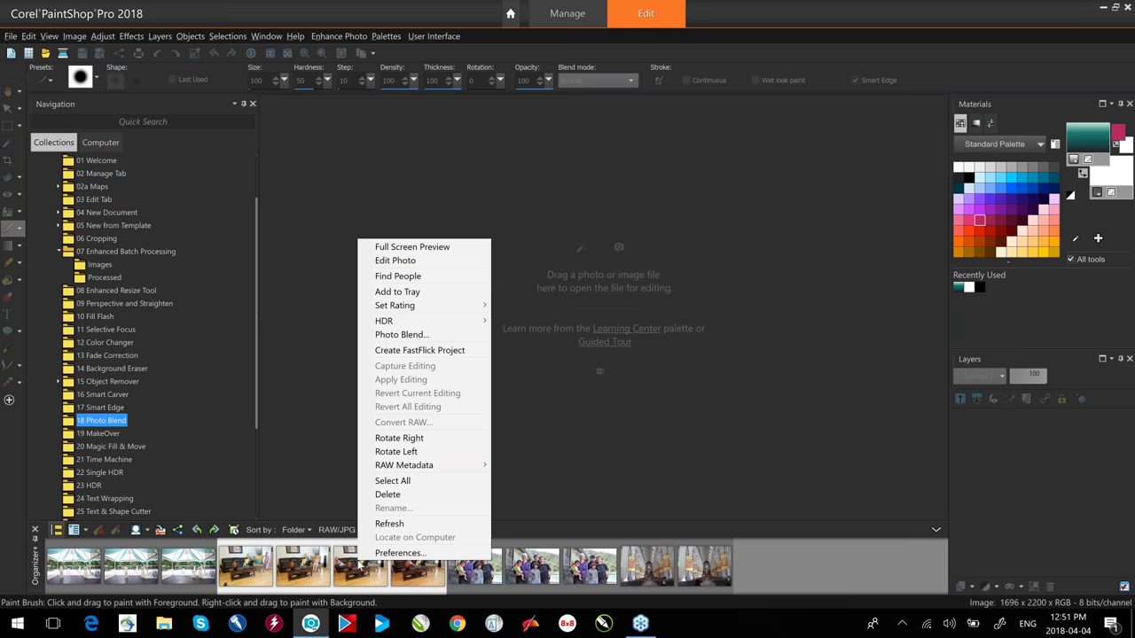
click(399, 337)
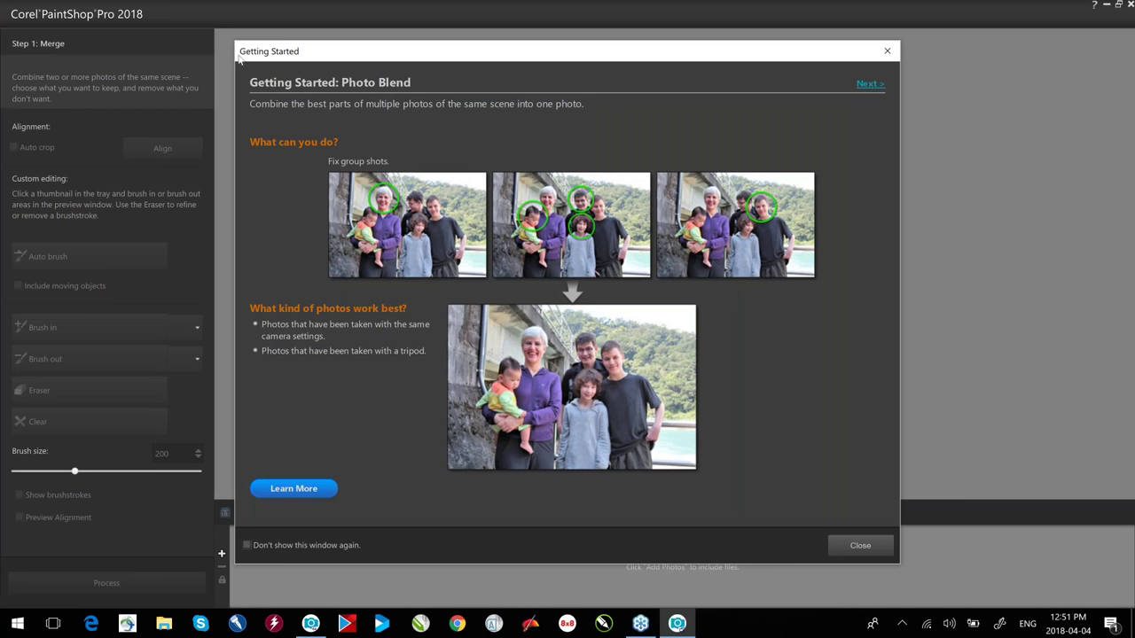
click(857, 547)
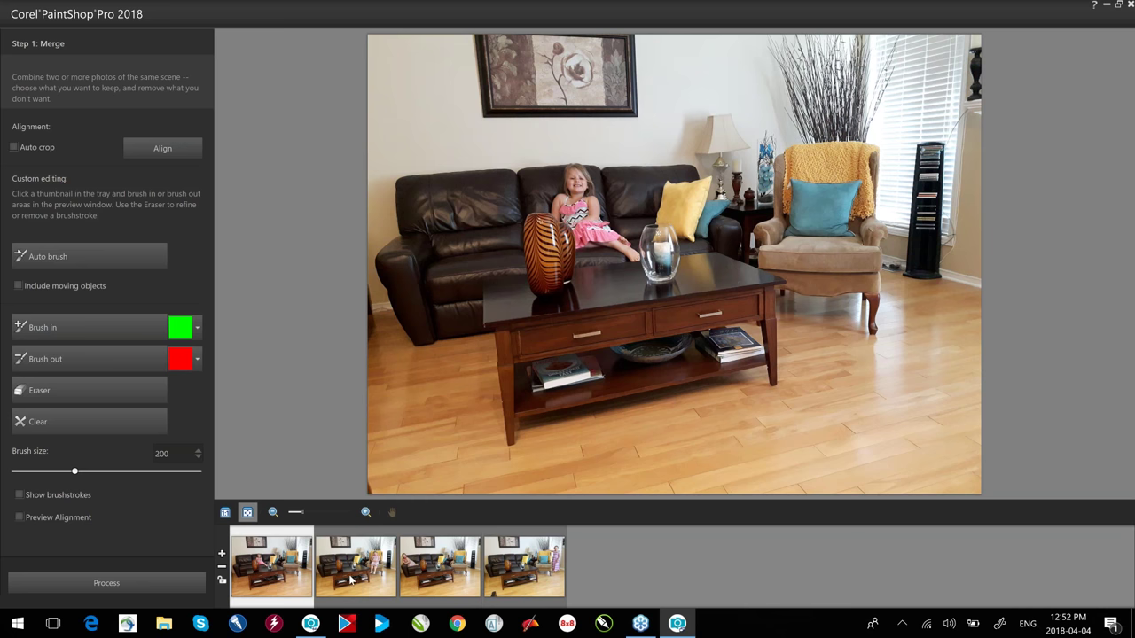
Brush in the girl in the middle of the sofa in the first photo and the girl in the armchair in the second.
click(92, 333)
mouse_move(575, 165)
mouse_down()
mouse_move(563, 206)
mouse_move(581, 237)
mouse_move(618, 231)
mouse_move(634, 249)
mouse_move(577, 163)
mouse_move(603, 223)
mouse_up()
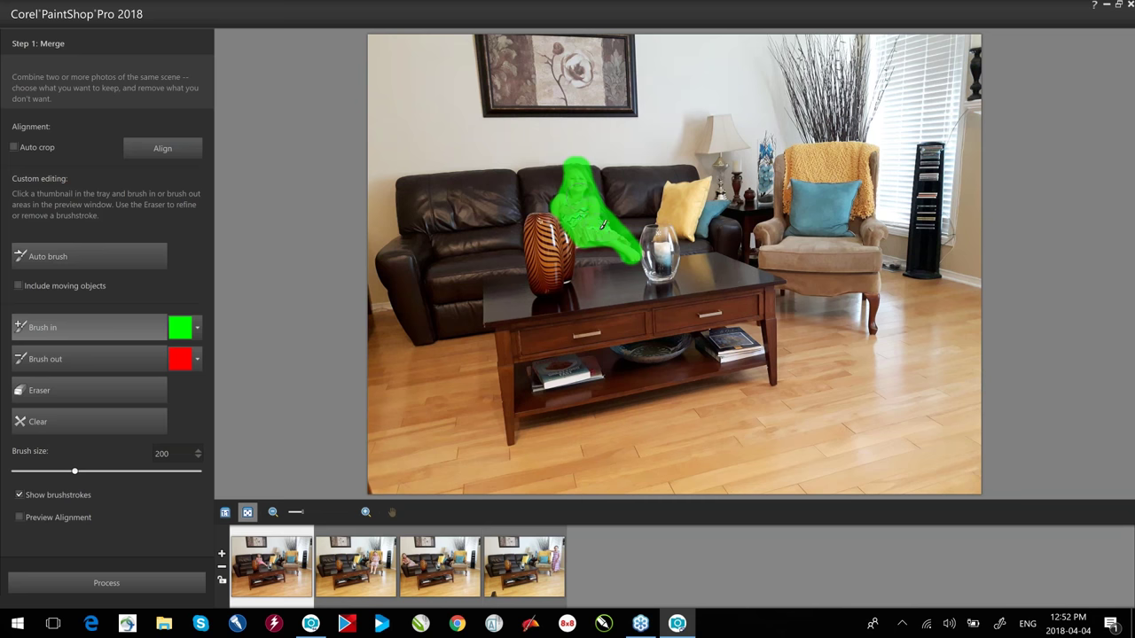
click(355, 566)
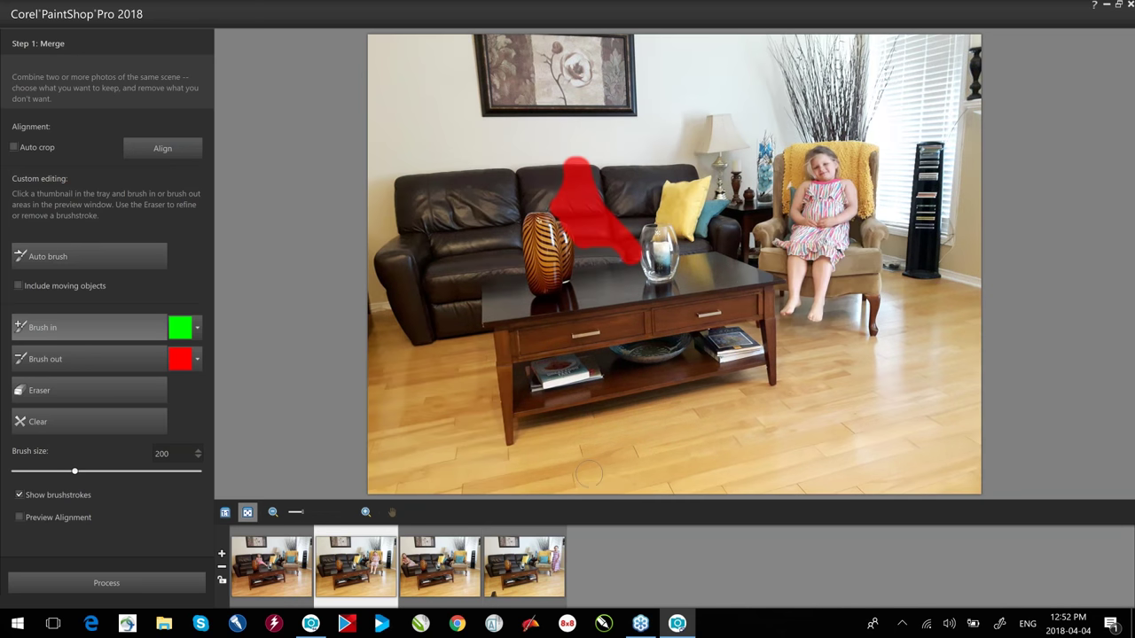
mouse_move(822, 149)
mouse_down()
mouse_move(785, 251)
mouse_move(792, 310)
mouse_move(821, 312)
mouse_move(821, 258)
mouse_move(851, 224)
mouse_move(854, 180)
mouse_move(837, 196)
mouse_move(833, 153)
mouse_move(796, 277)
mouse_move(827, 189)
mouse_move(840, 206)
mouse_move(800, 291)
mouse_move(806, 305)
mouse_move(849, 316)
mouse_move(807, 322)
mouse_move(854, 330)
mouse_up()
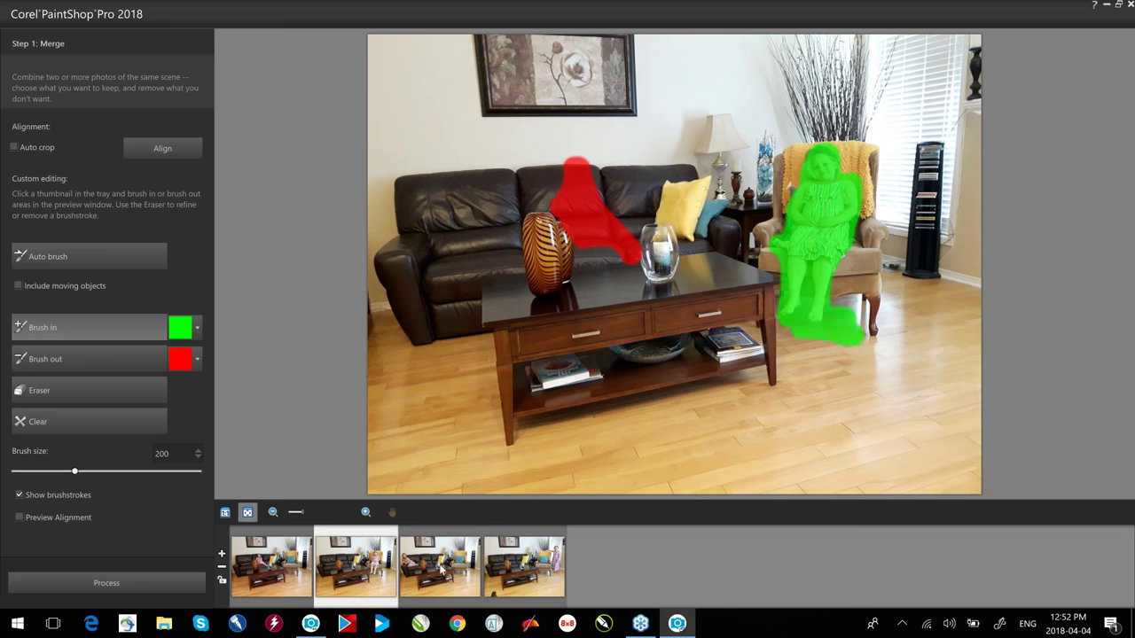
Brush in the girl leaning on the sofa's armrest in the third photo.
click(440, 570)
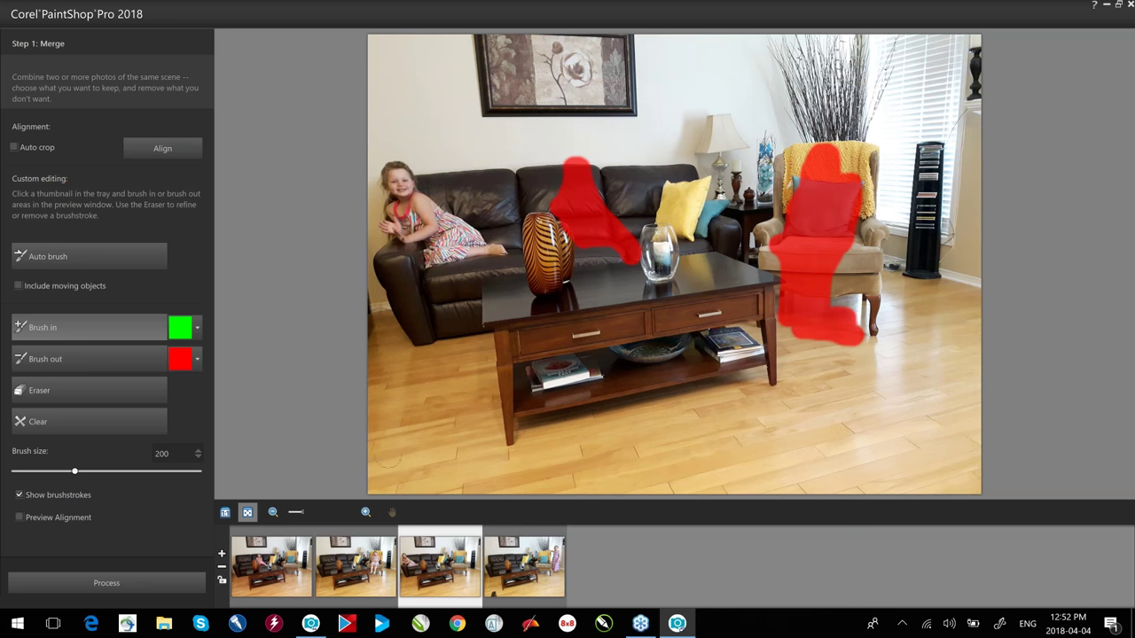
click(273, 572)
click(361, 569)
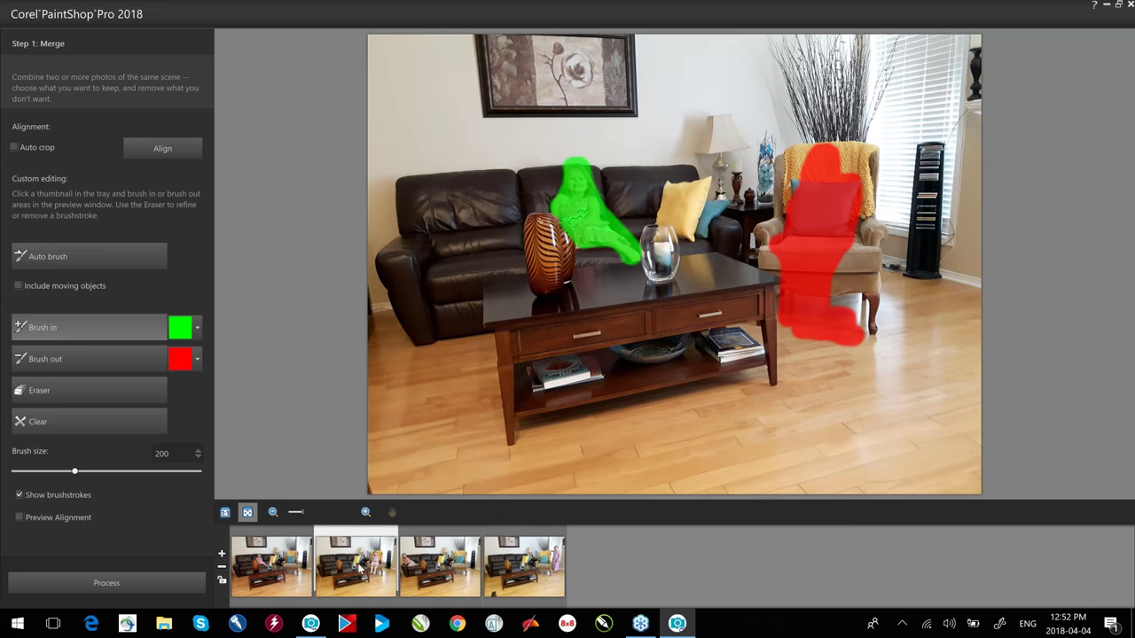
click(439, 574)
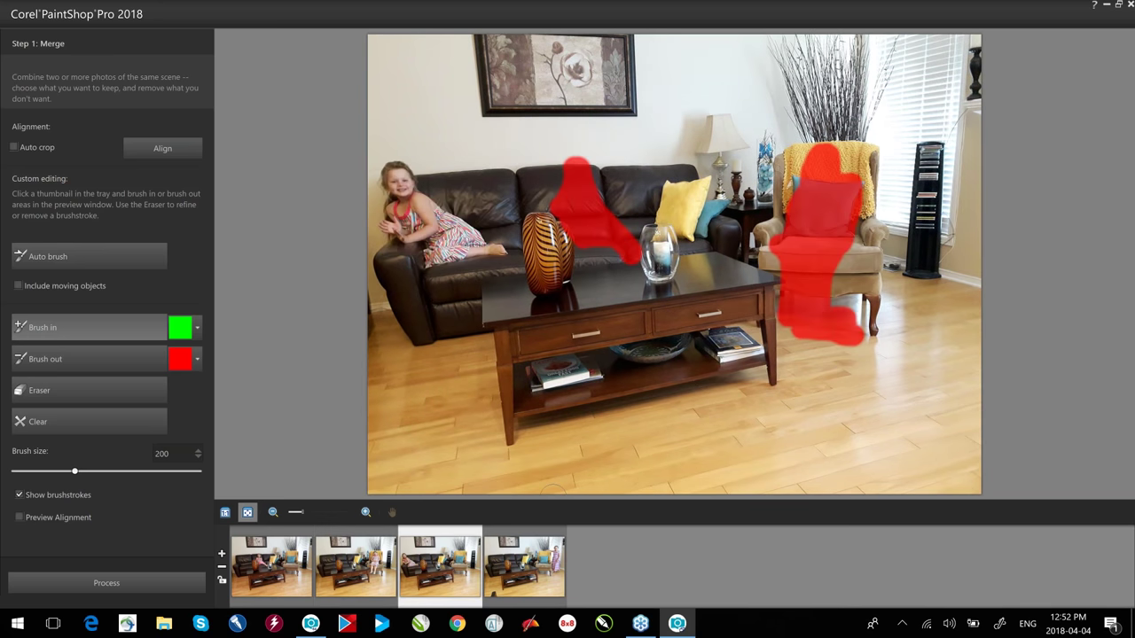
mouse_move(390, 160)
mouse_down()
mouse_move(395, 241)
mouse_move(416, 257)
mouse_move(498, 245)
mouse_move(403, 169)
mouse_up()
mouse_move(425, 214)
mouse_down()
mouse_move(460, 242)
mouse_move(399, 202)
mouse_move(424, 241)
mouse_up()
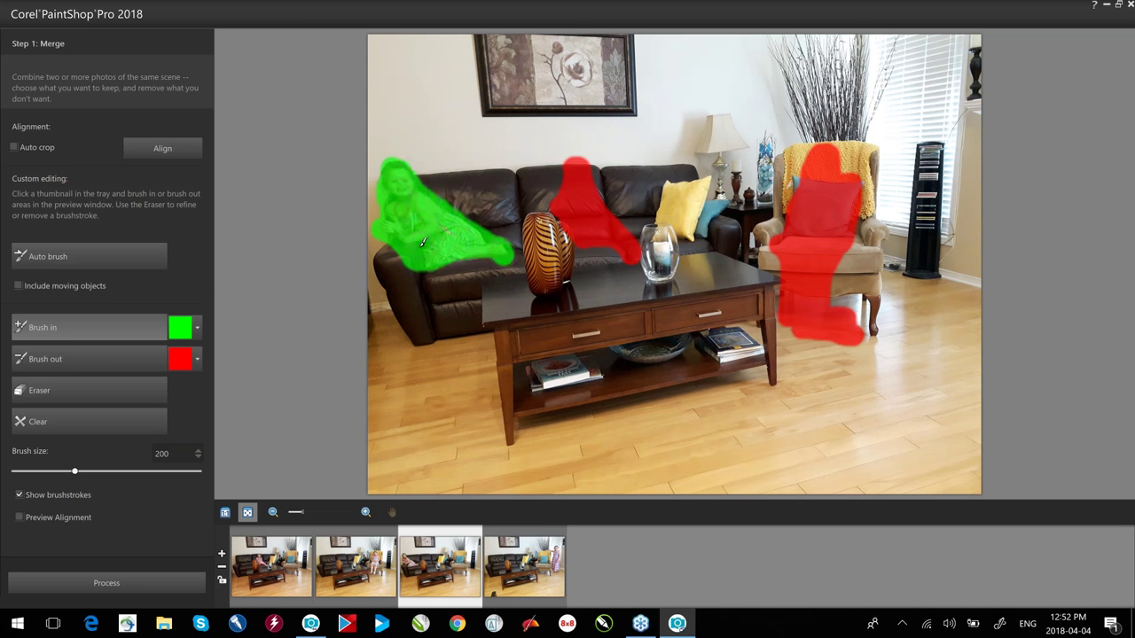
Brush in the girl standing beside the armchair in the fourth photo, including her outstretched arm.
click(507, 568)
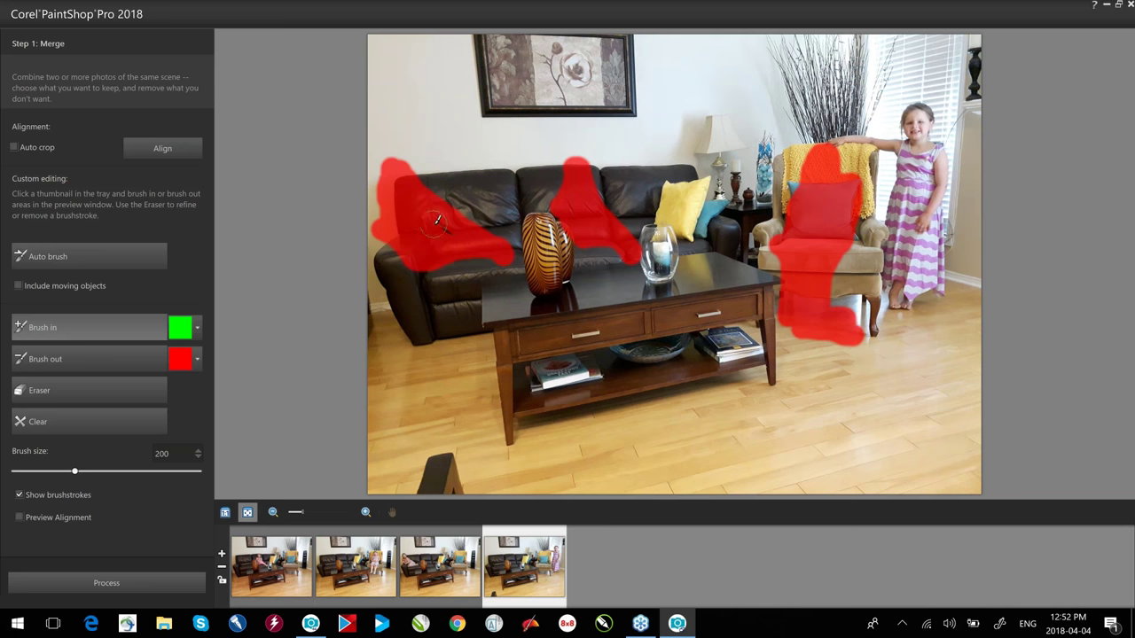
click(436, 578)
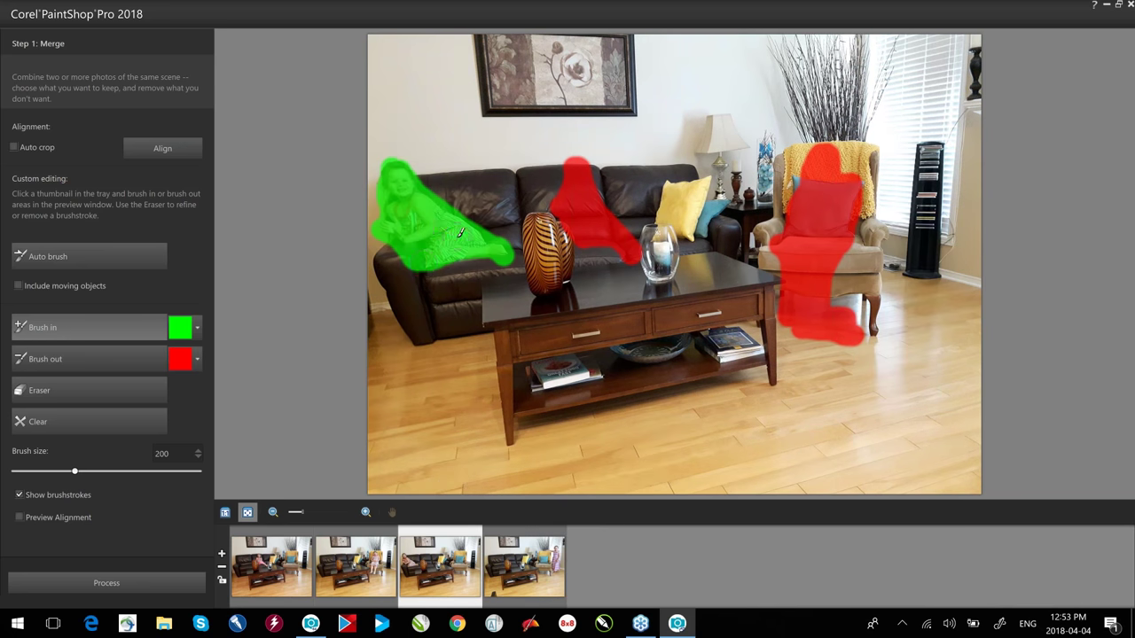
click(525, 581)
click(72, 362)
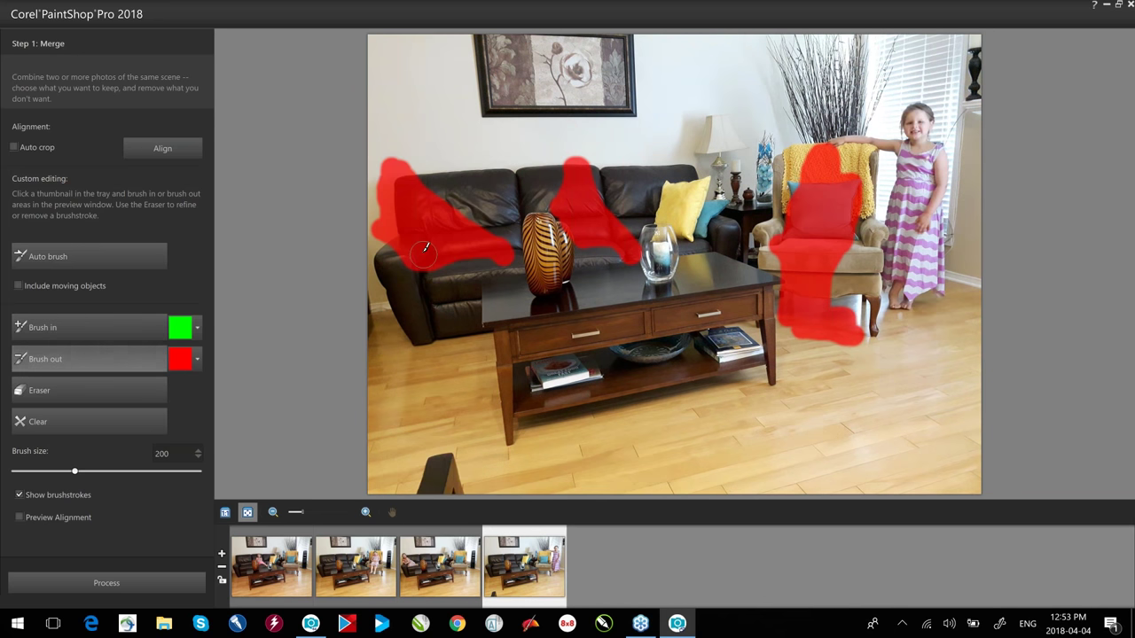
click(69, 327)
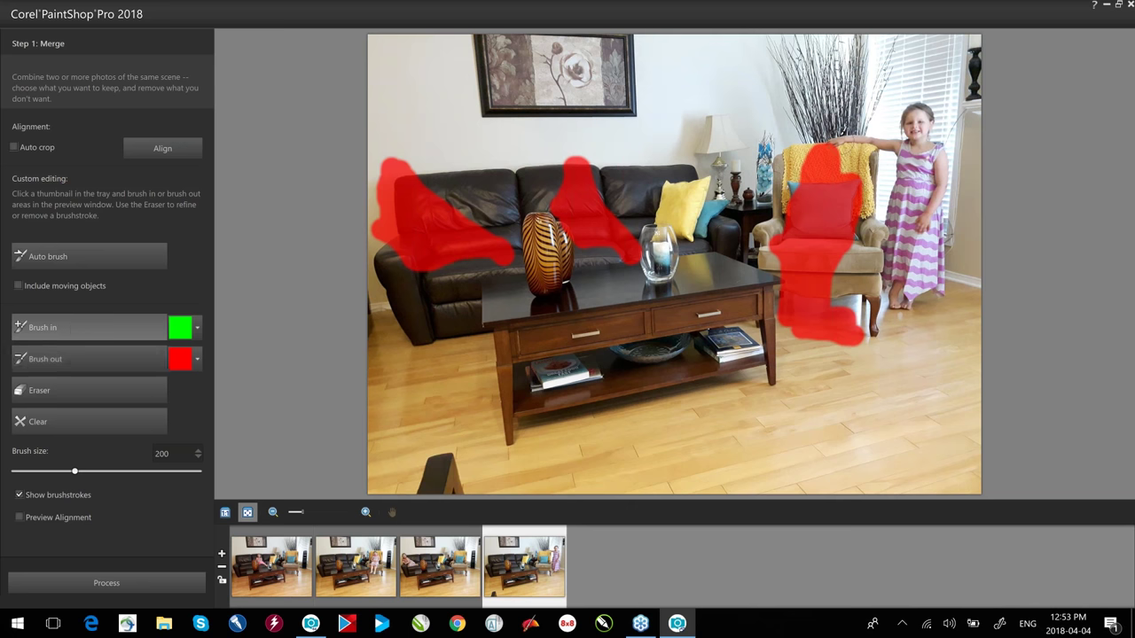
click(835, 135)
mouse_move(835, 134)
mouse_down()
mouse_move(905, 139)
mouse_move(918, 103)
mouse_move(941, 149)
mouse_move(923, 233)
mouse_move(931, 241)
mouse_move(939, 206)
mouse_move(938, 281)
mouse_move(929, 300)
mouse_move(893, 310)
mouse_move(890, 334)
mouse_move(902, 206)
mouse_move(892, 167)
mouse_move(919, 130)
mouse_move(932, 165)
mouse_move(926, 188)
mouse_move(911, 156)
mouse_move(915, 298)
mouse_move(904, 293)
mouse_move(926, 261)
mouse_move(920, 155)
mouse_up()
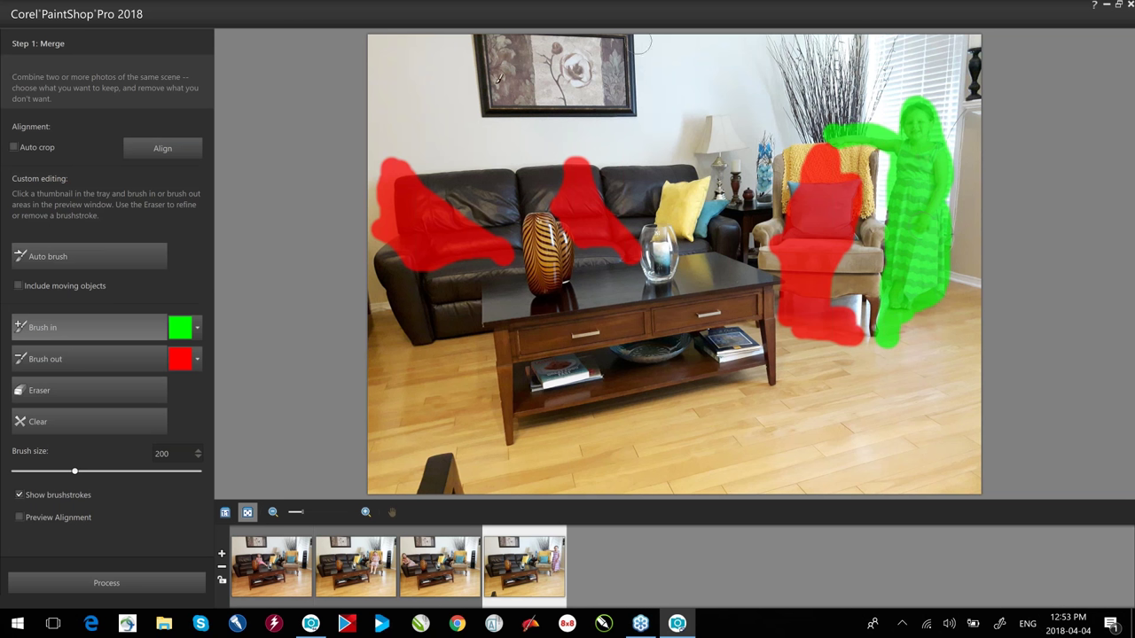
Review the brushstrokes on the four photos, then lock the first one as the base image and process the blend.
click(451, 578)
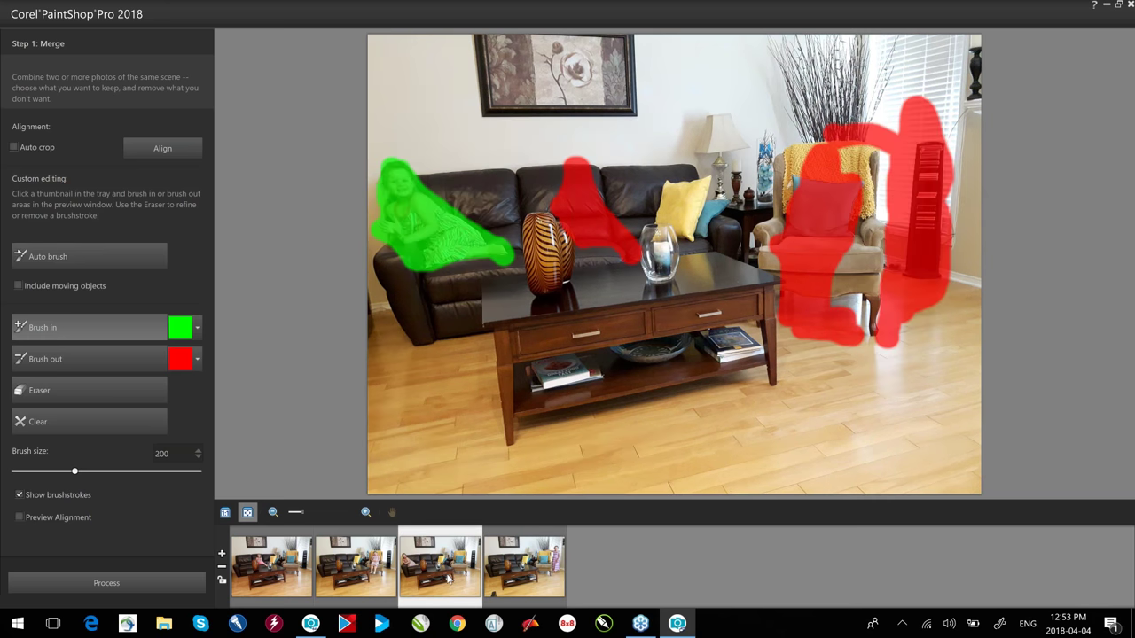
click(364, 572)
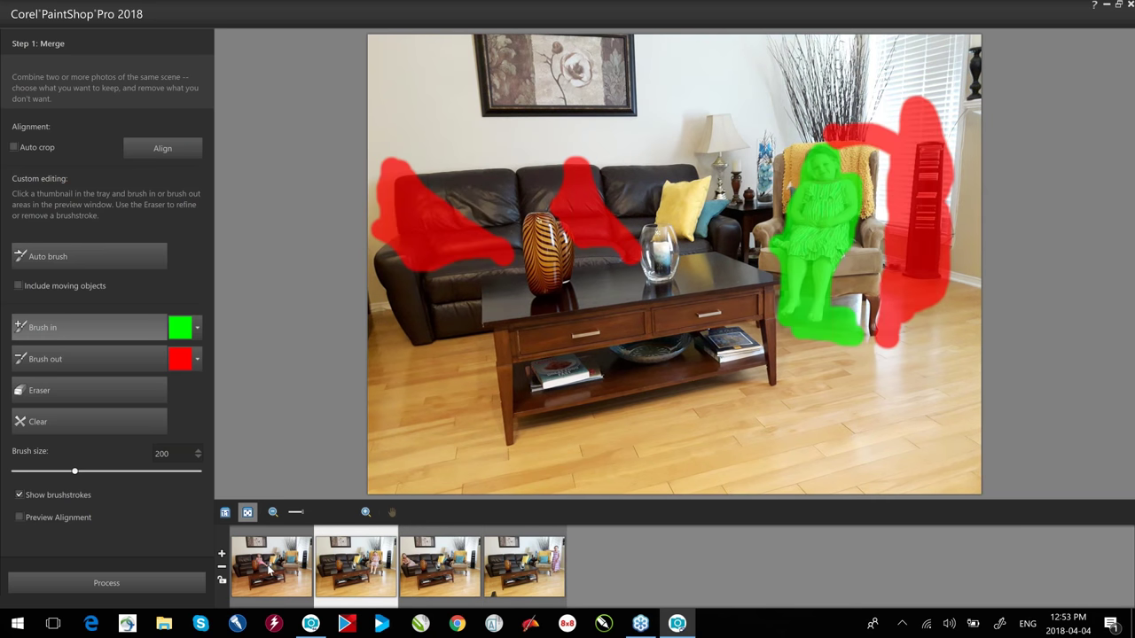
click(270, 570)
click(528, 573)
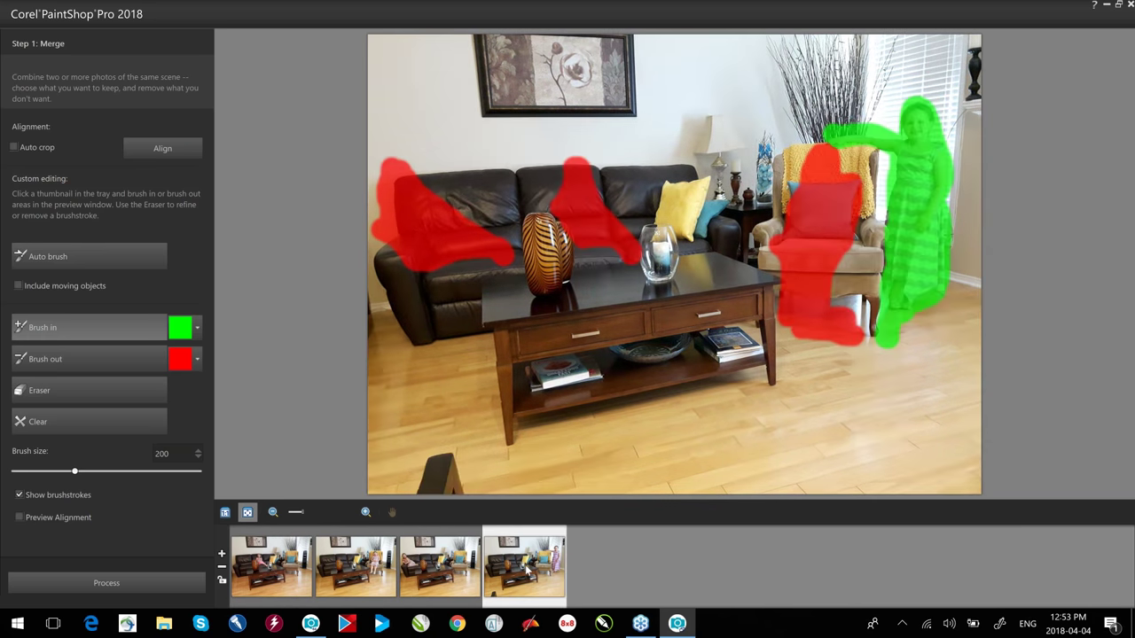
click(434, 576)
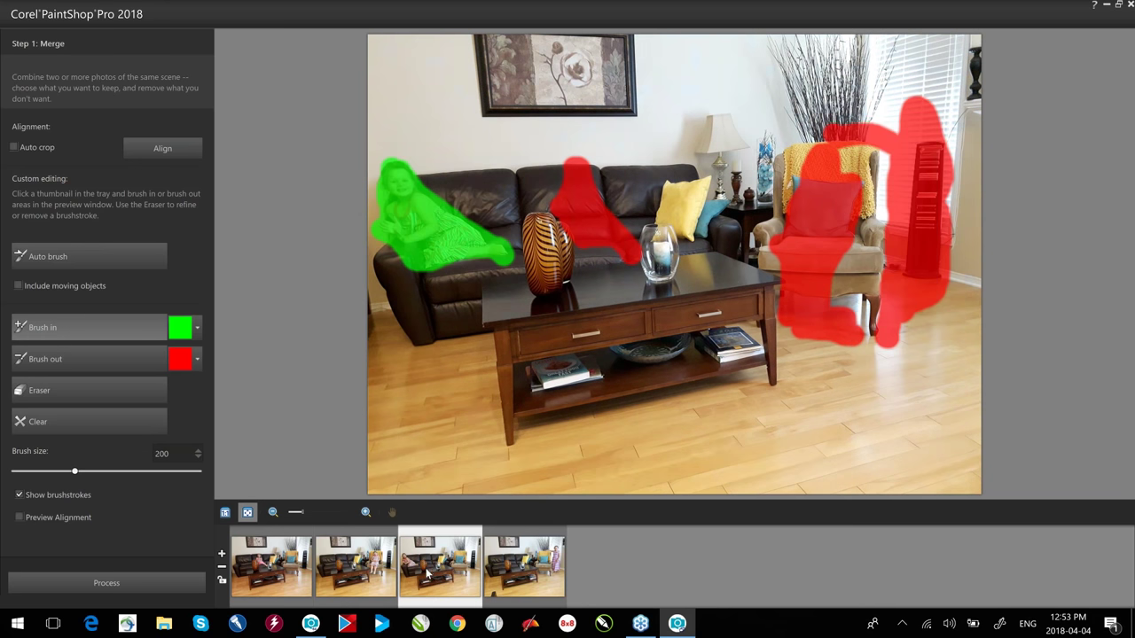
click(288, 576)
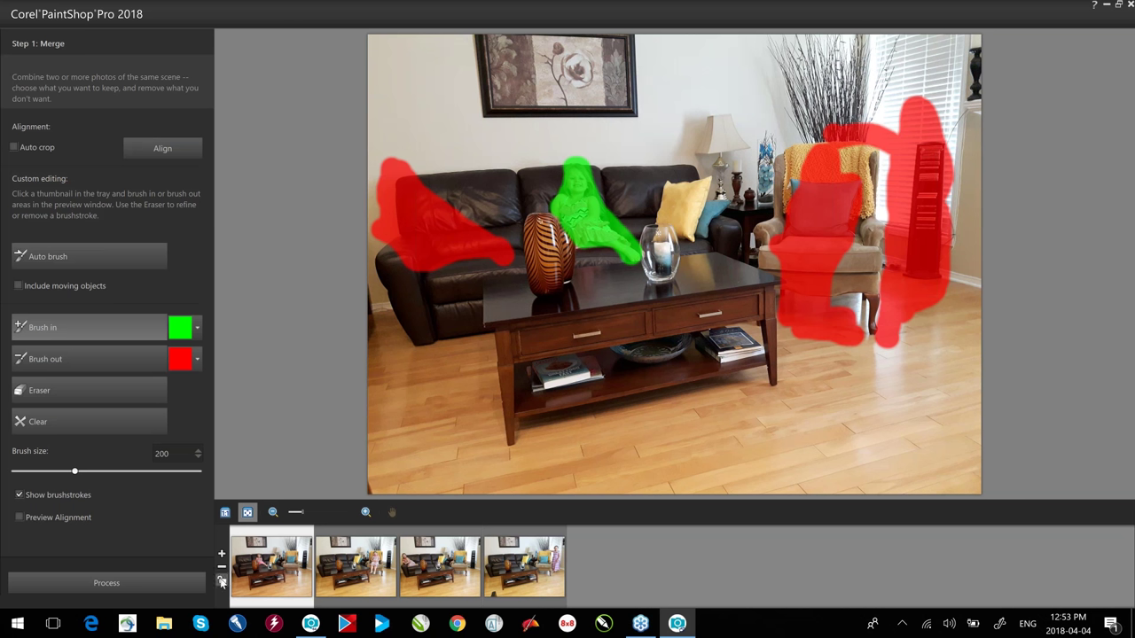
click(221, 580)
mouse_move(276, 556)
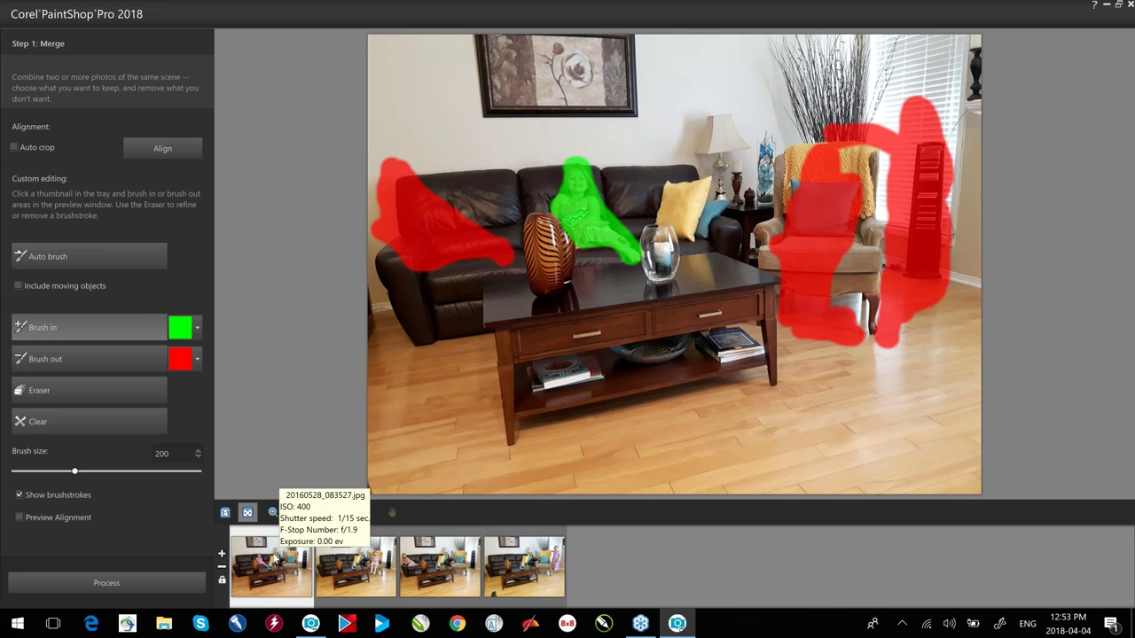
click(116, 584)
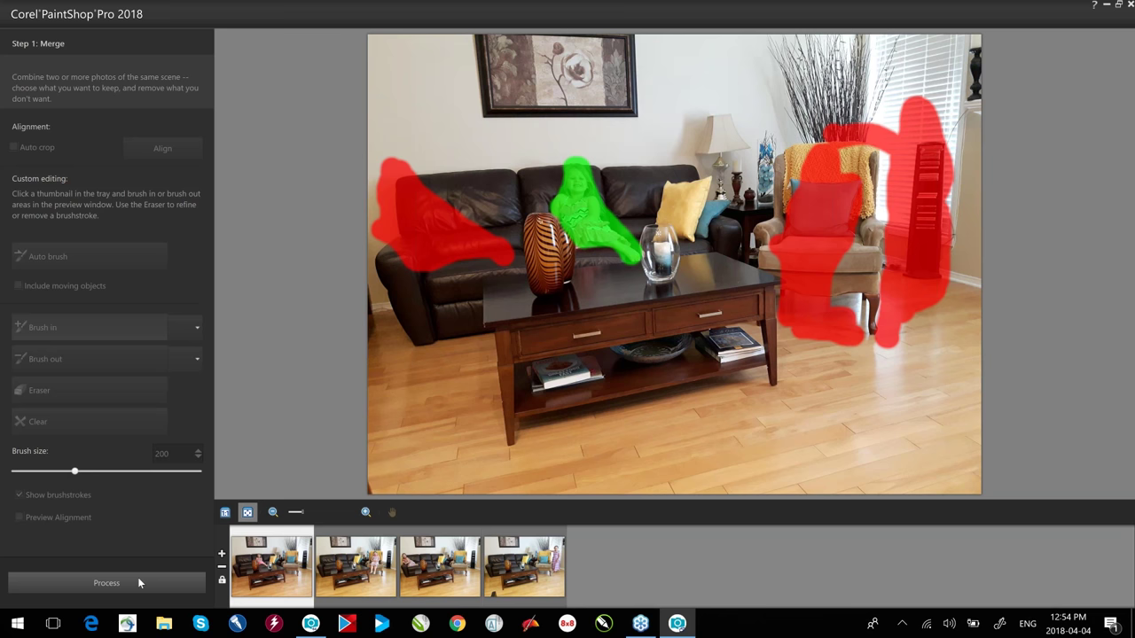
click(137, 583)
click(133, 577)
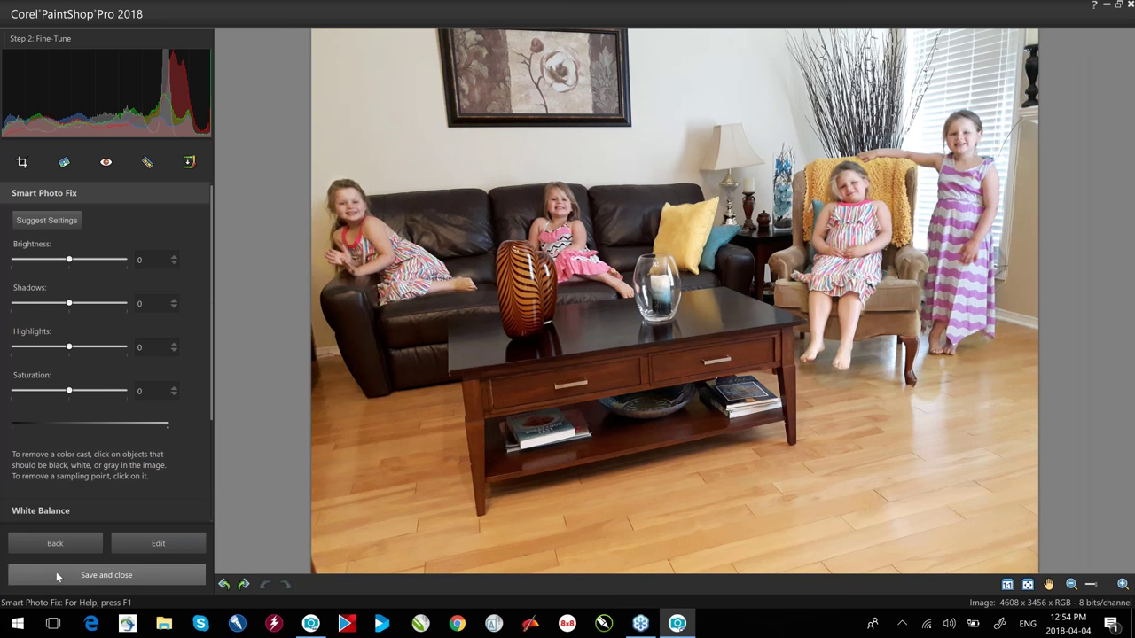
Exit Photo Blend without saving the blended photo, and open makeover.JPG from the 19 MakeOver folder.
click(1130, 5)
click(533, 381)
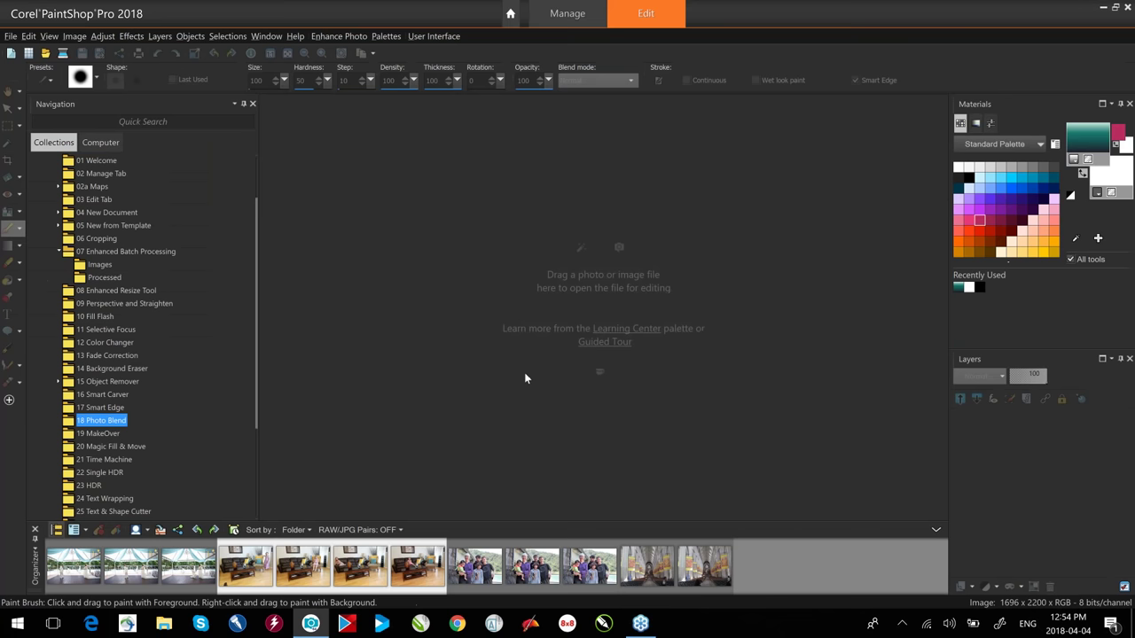
click(103, 434)
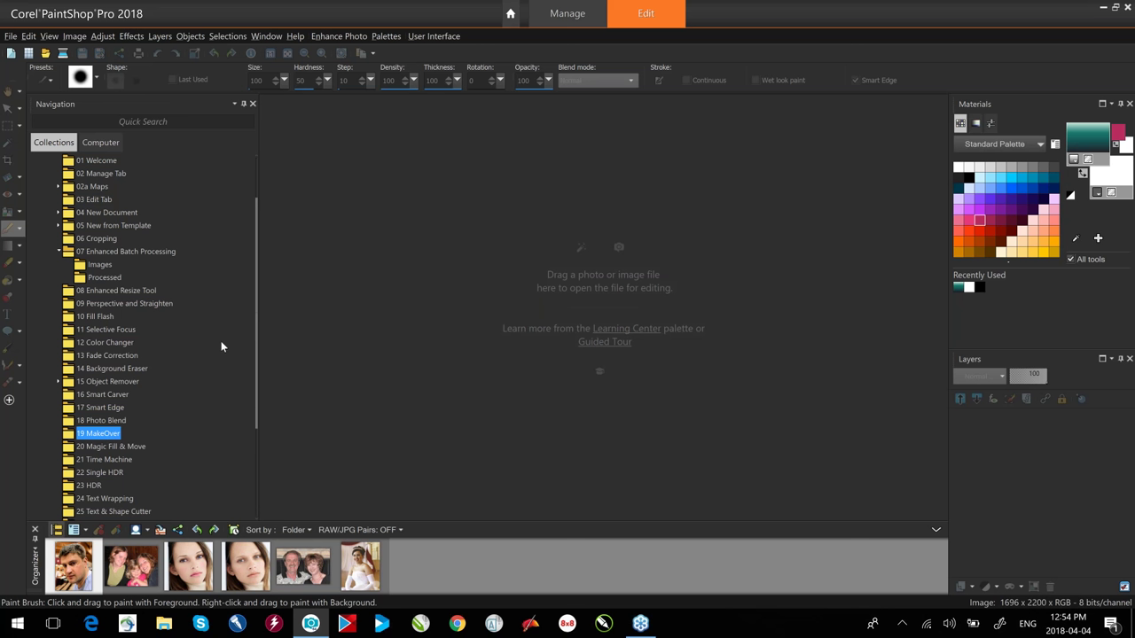
double_click(128, 570)
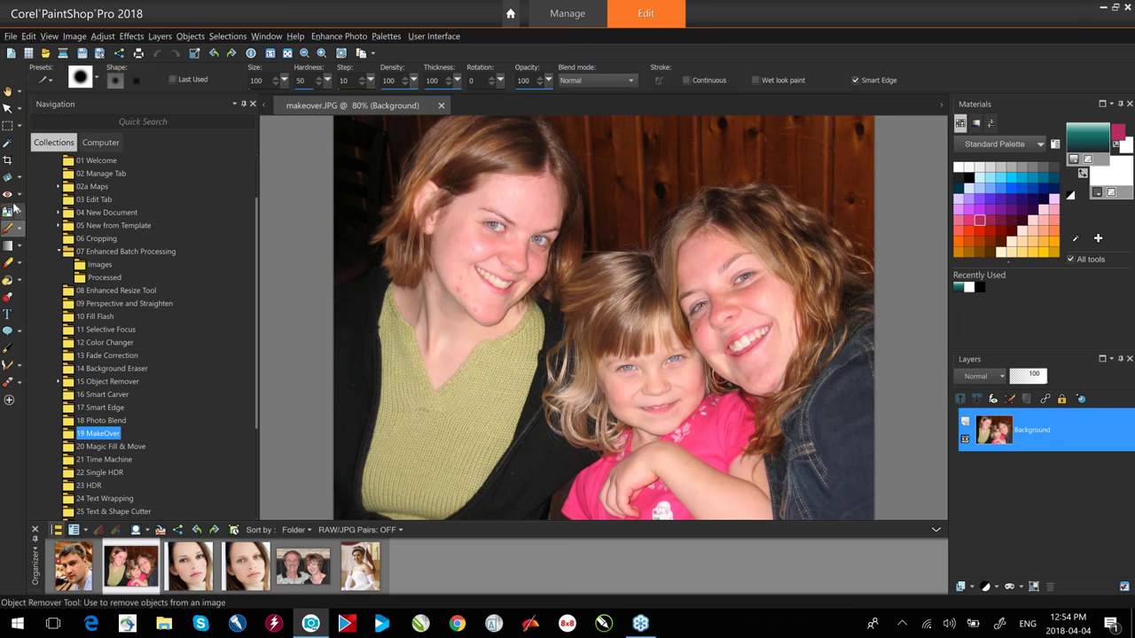
Apply the Red Eye tool to the eye nearer the ear of the woman in the green sweater.
click(21, 197)
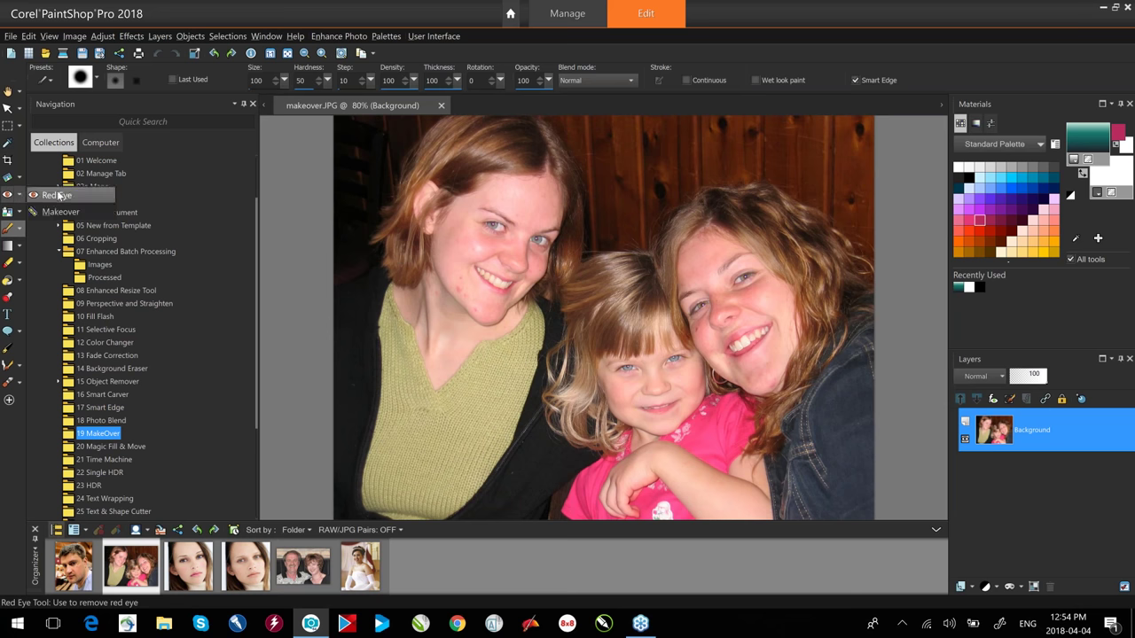
click(62, 212)
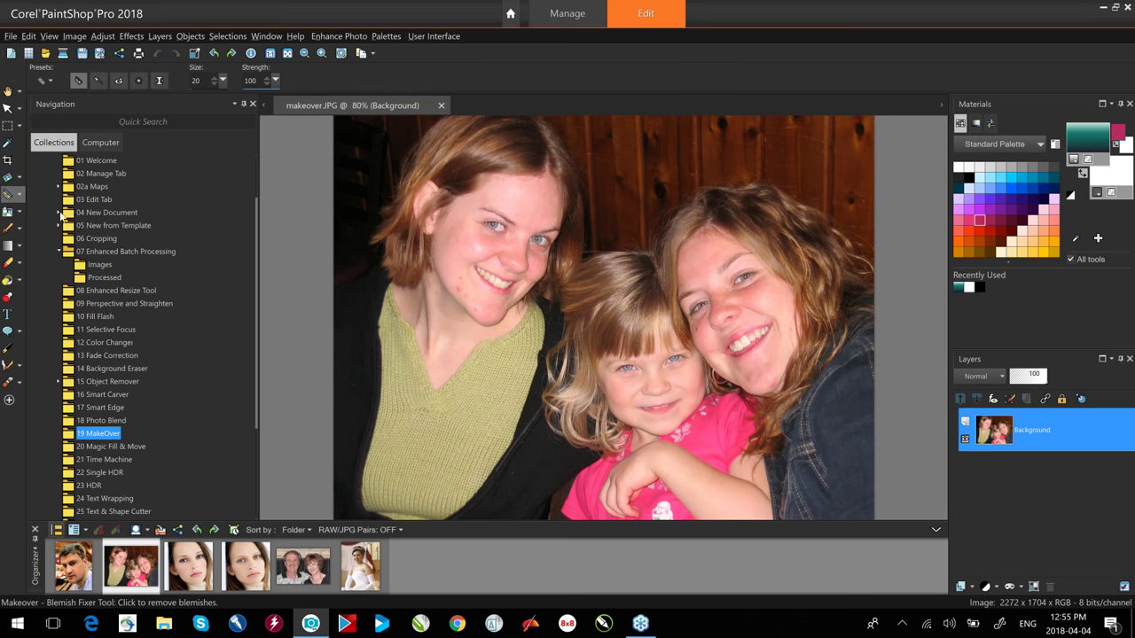
click(22, 195)
click(53, 195)
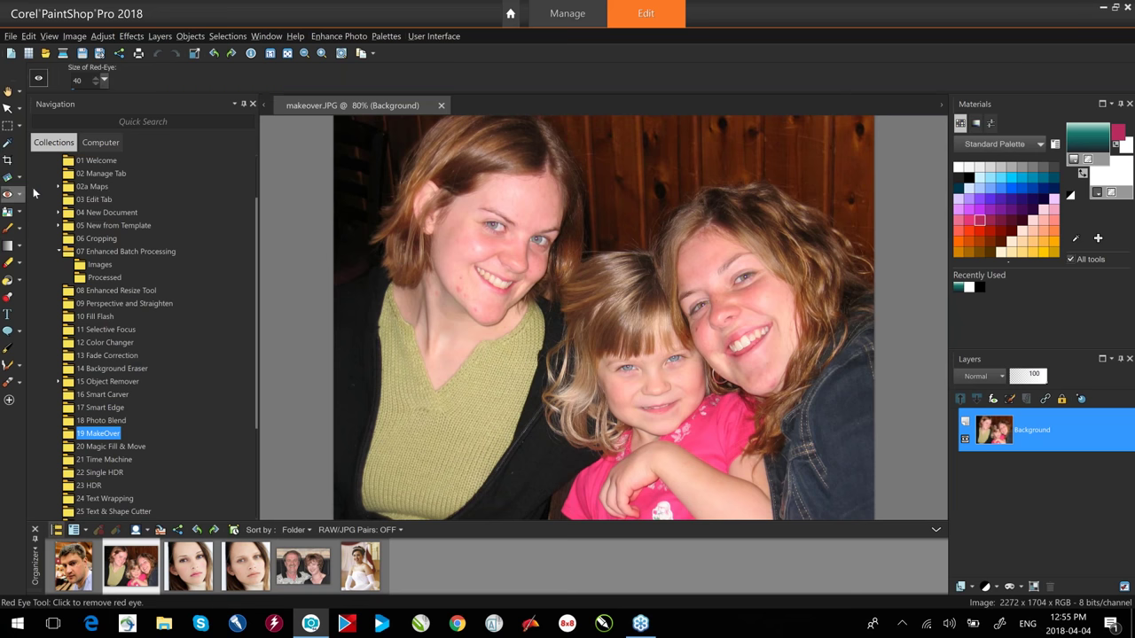
scroll(495, 237, up, 5)
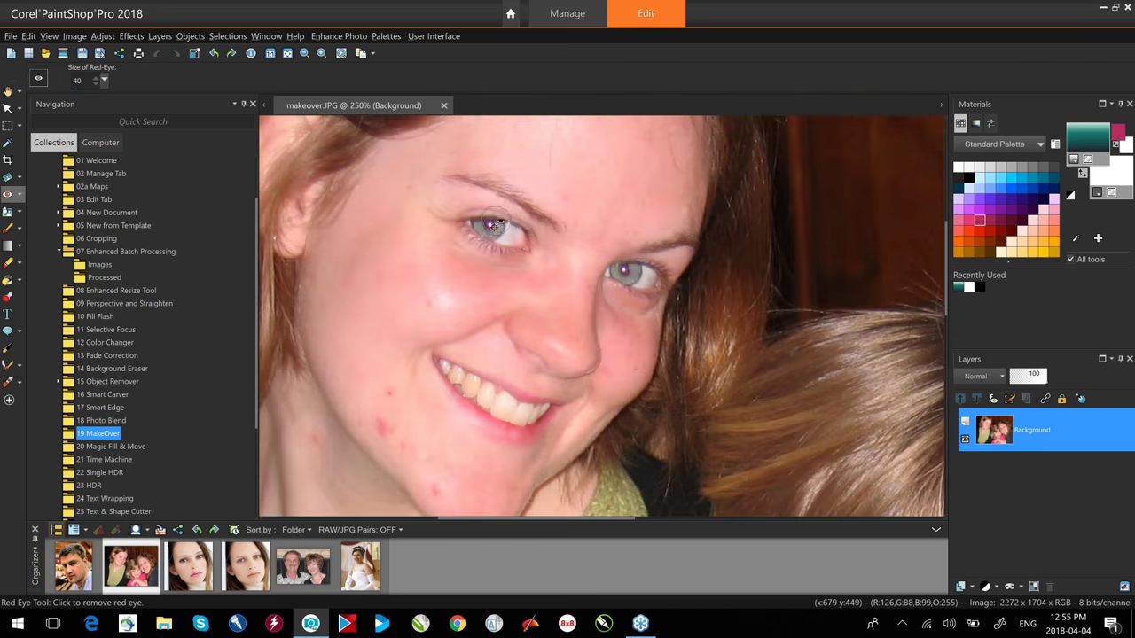
click(493, 225)
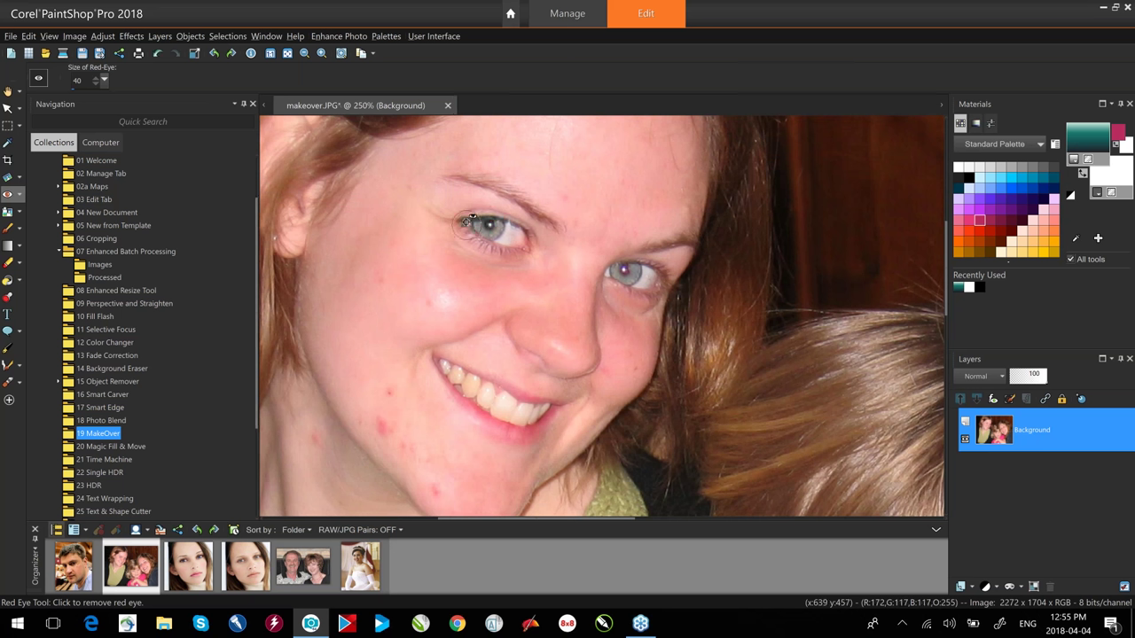
Undo the last red-eye correction, set the red-eye size to 22 and correct both eyes of the woman in the green sweater.
key(ctrl+z)
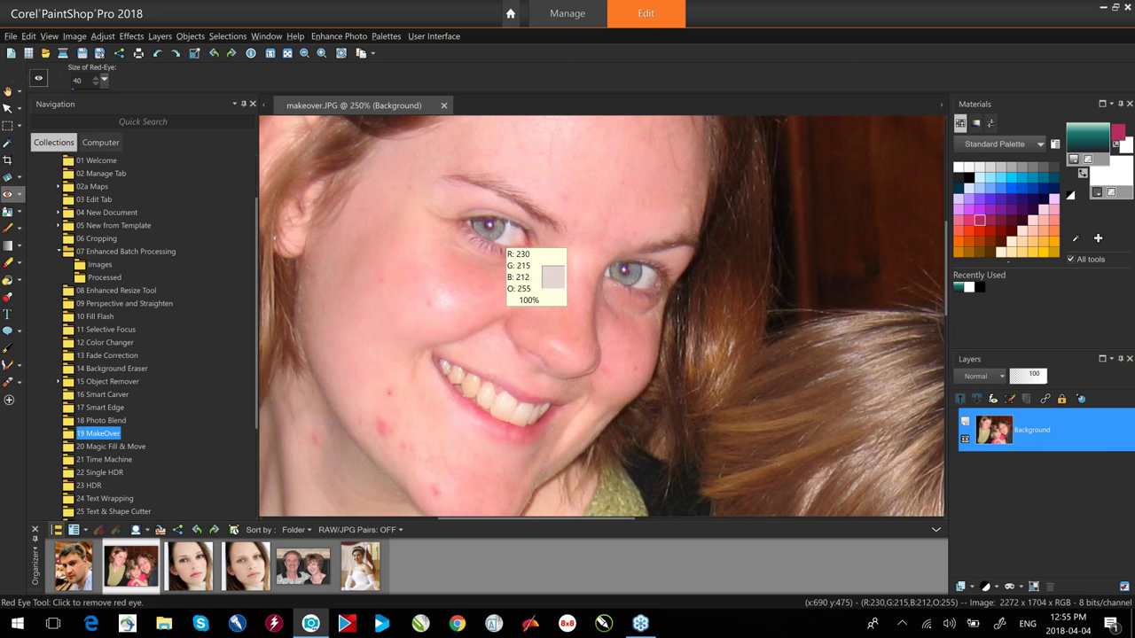
drag(499, 231, 490, 225)
click(490, 225)
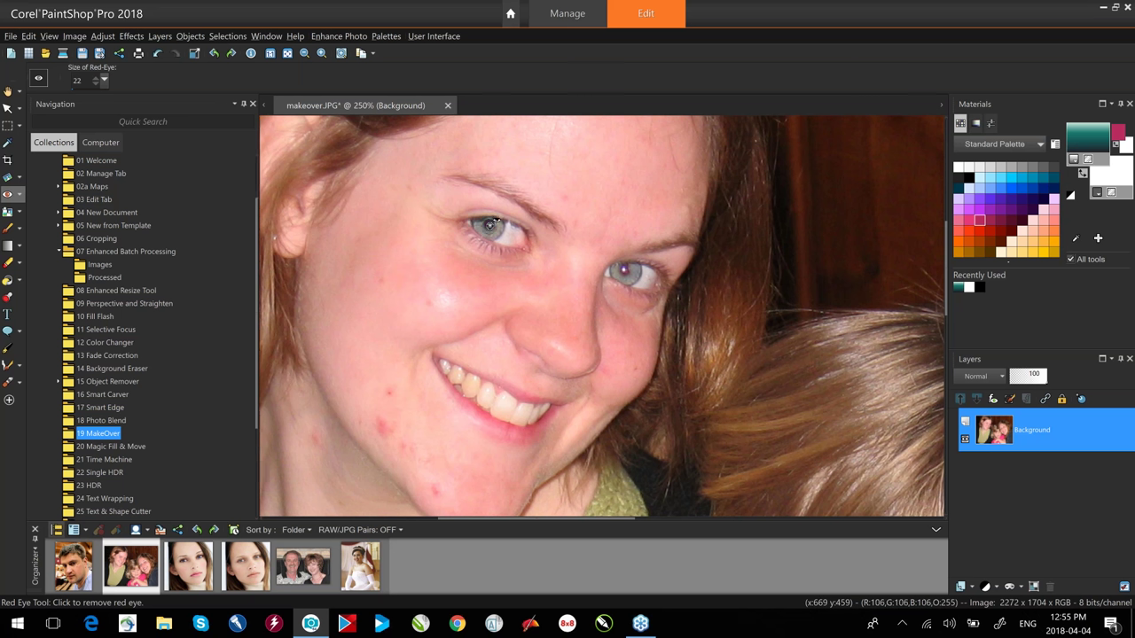
click(625, 268)
scroll(538, 301, down, 3)
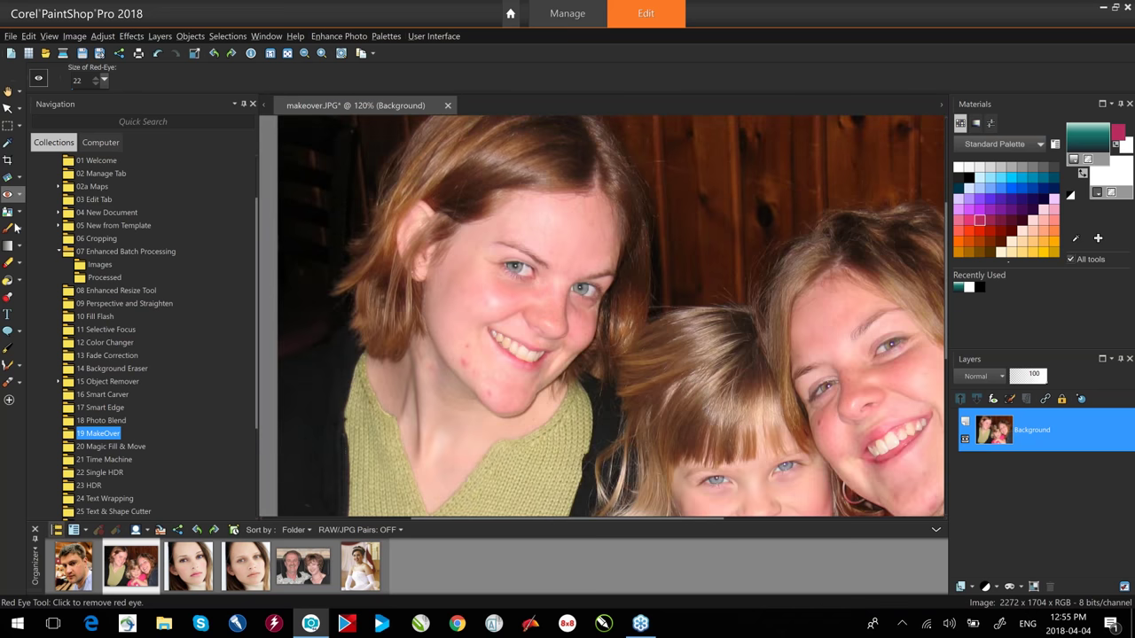
Remove the chin and cheek blemishes of the woman in the green sweater with the Makeover Blemish Fixer, using brush size 41 on the cheek.
click(17, 199)
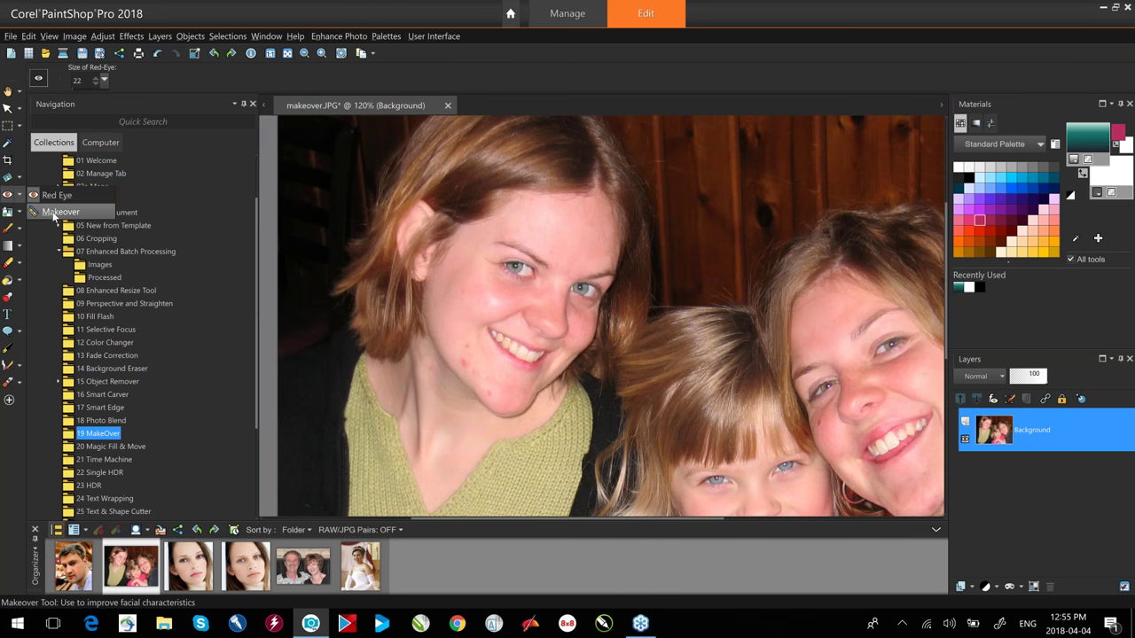
click(66, 213)
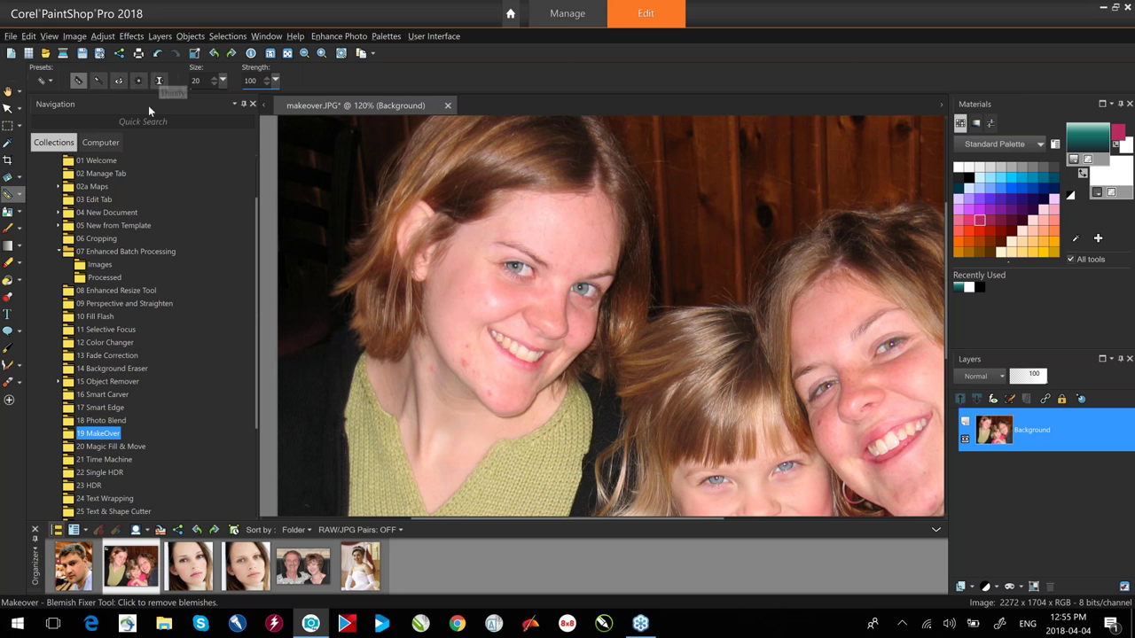
click(76, 82)
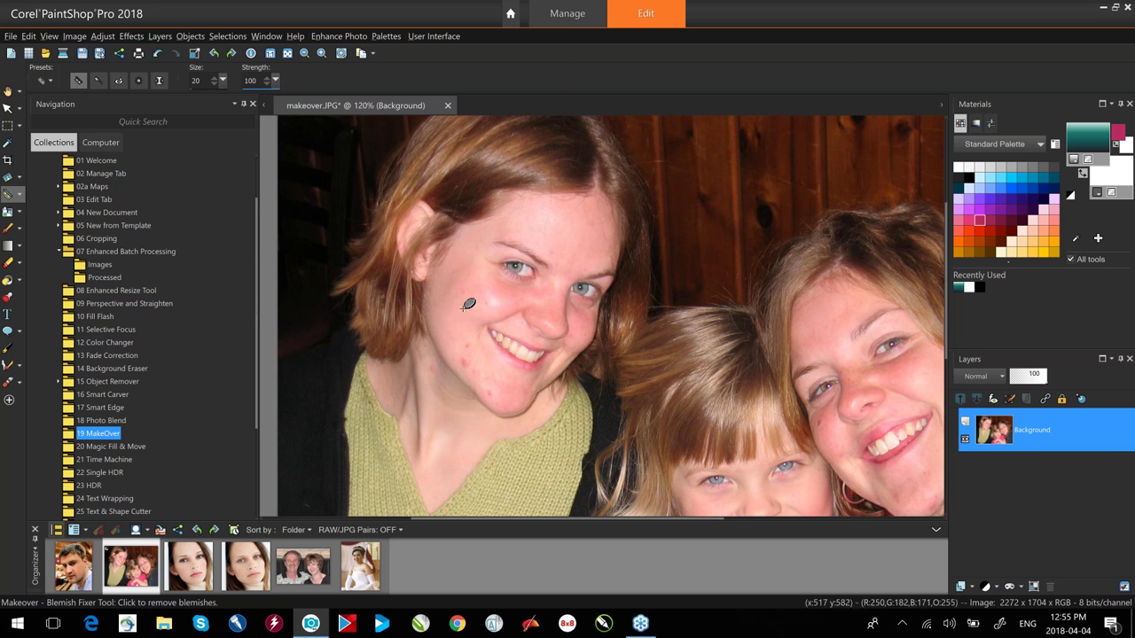
drag(472, 305, 517, 325)
click(471, 355)
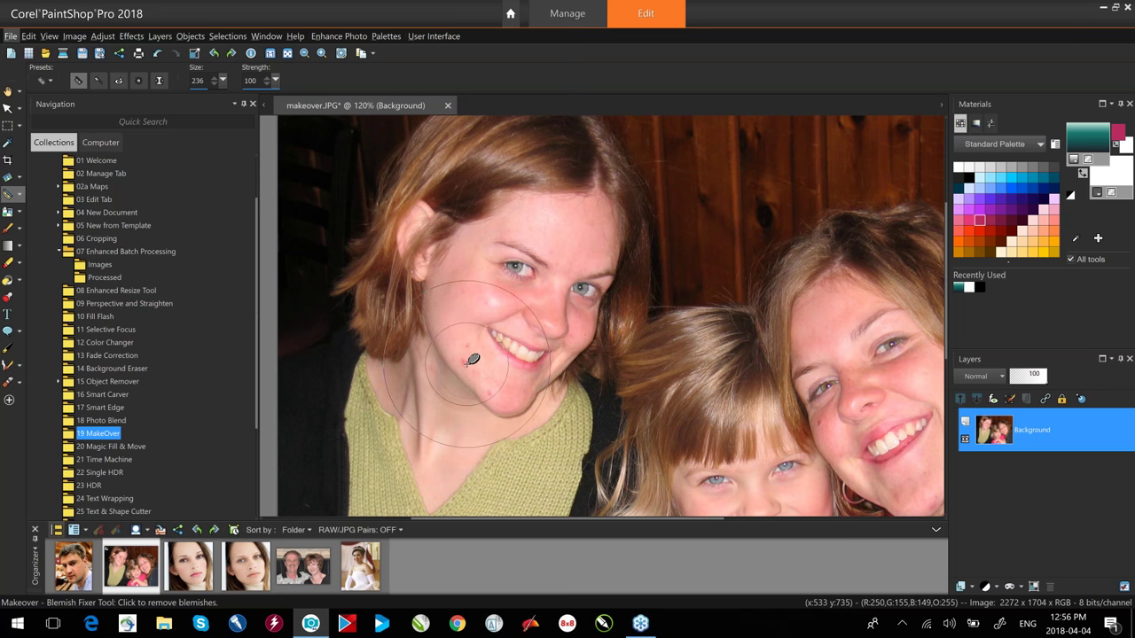
scroll(466, 364, down, 5)
scroll(466, 363, down, 3)
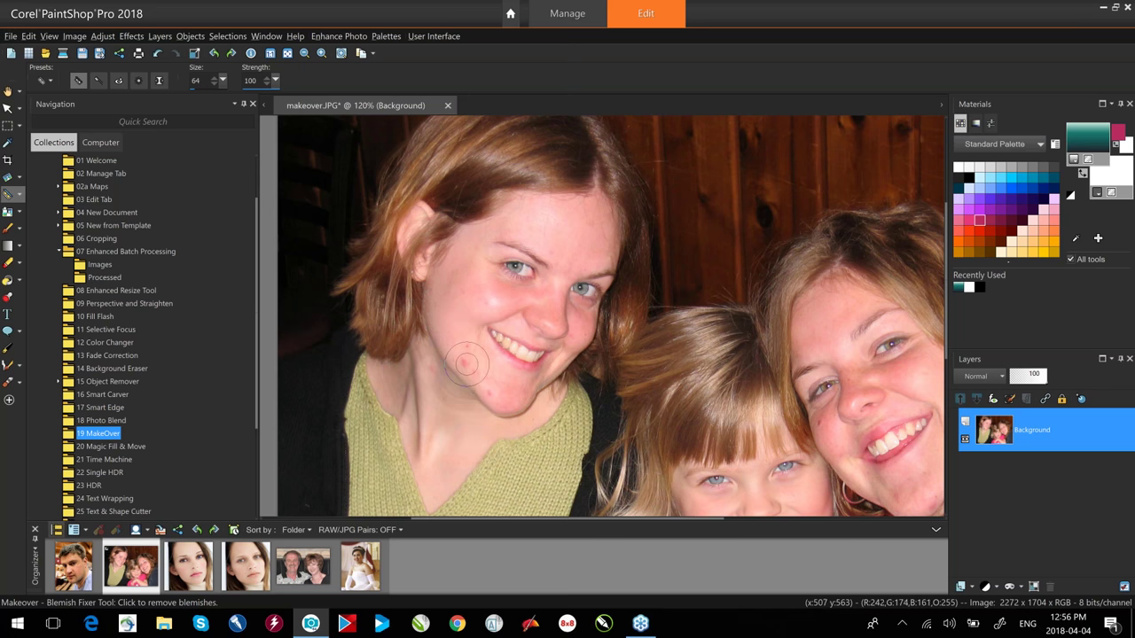
scroll(468, 359, down, 4)
click(472, 345)
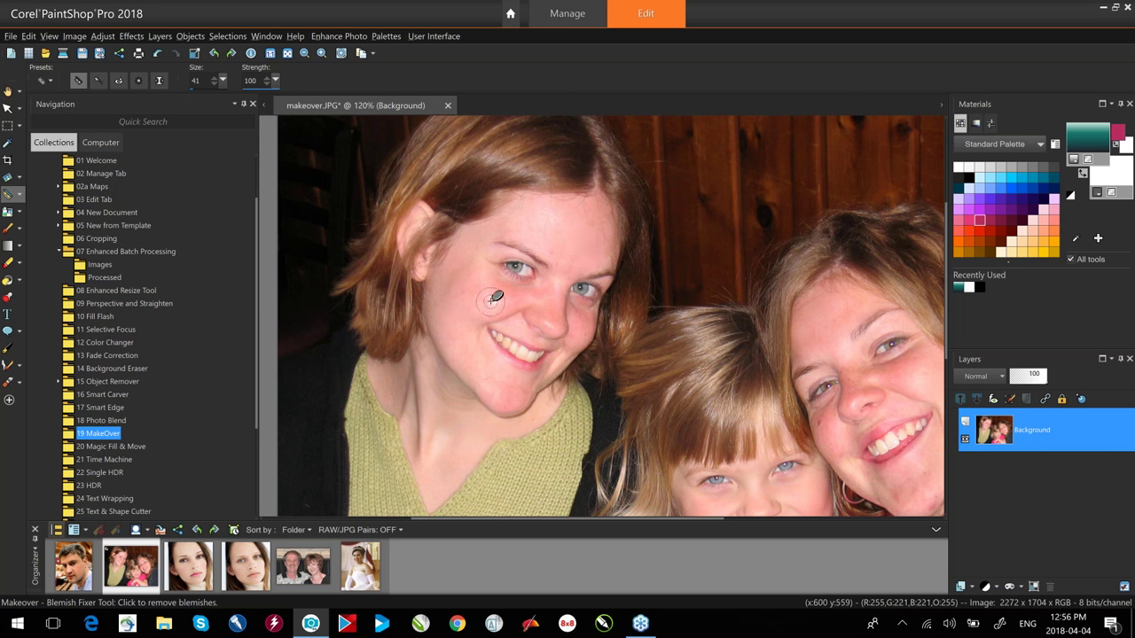
drag(495, 297, 493, 297)
drag(480, 292, 474, 296)
Whiten the teeth of the woman in the green sweater with the Toothbrush at strength 50, and undo a trial application on her cheek.
click(97, 81)
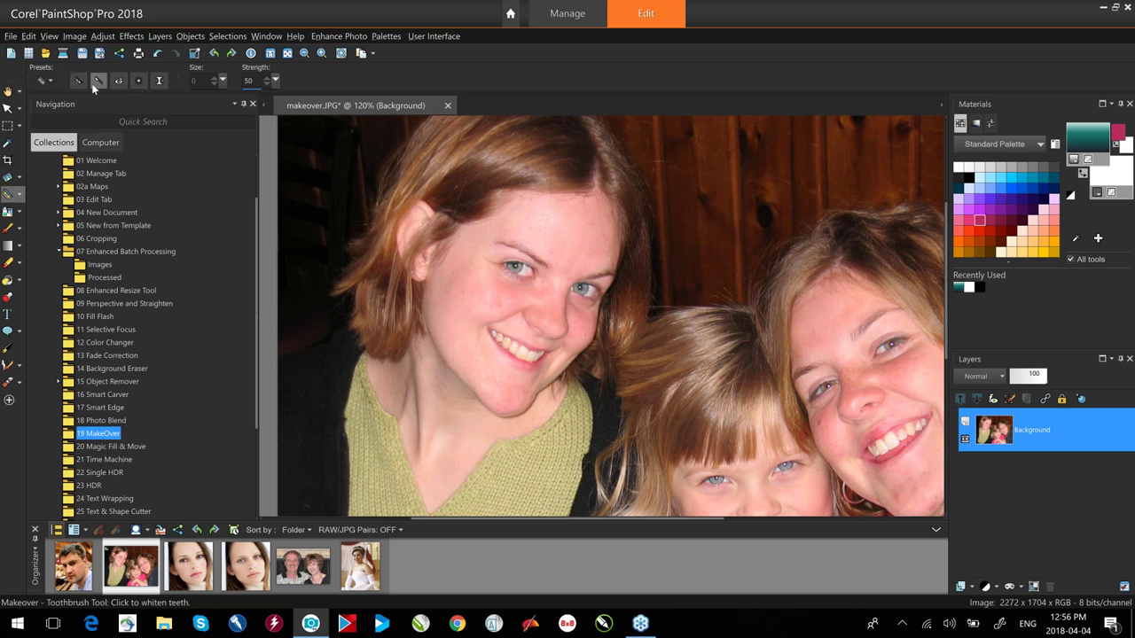
click(507, 337)
click(479, 324)
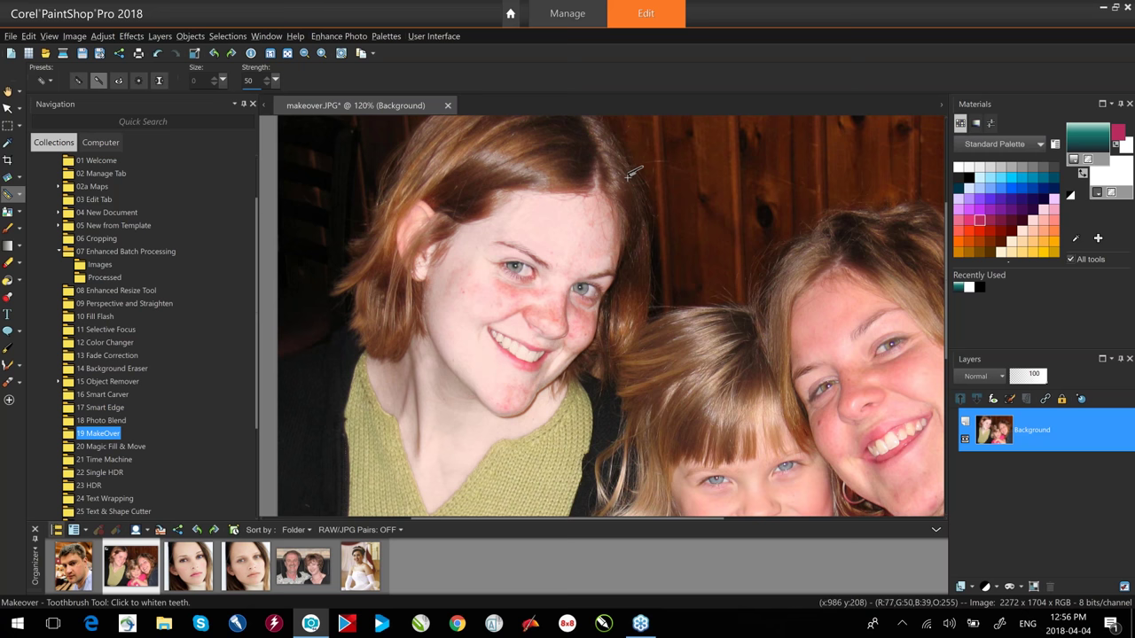
key(ctrl+z)
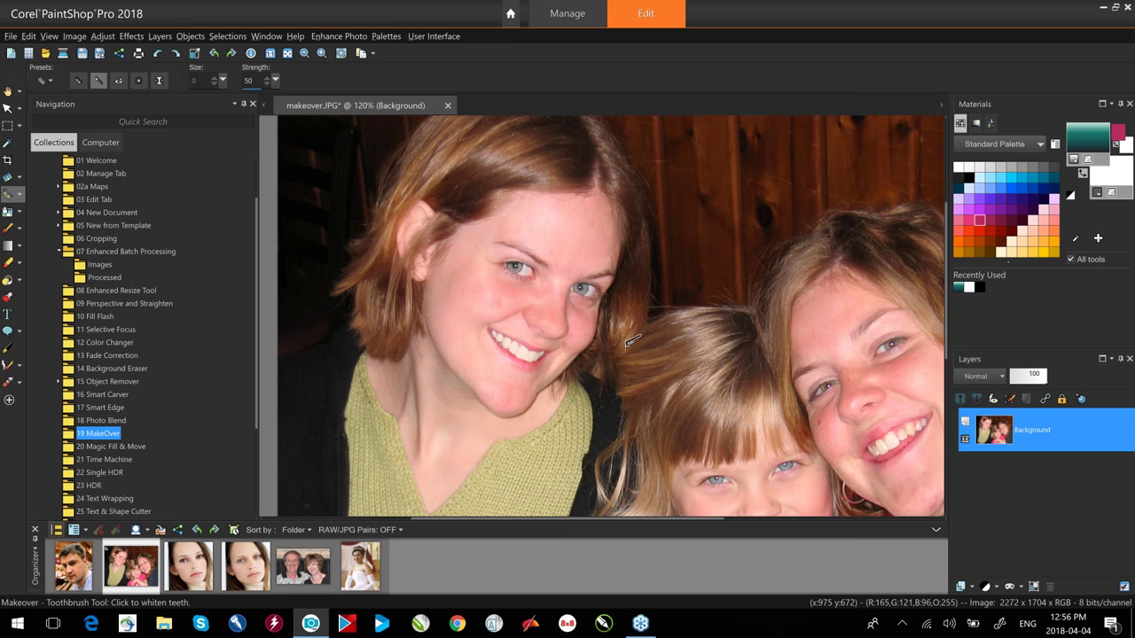
Whiten the eye nearer the ear of the woman in the green sweater with the Eye Drop at strength 50.
scroll(631, 345, down, 1)
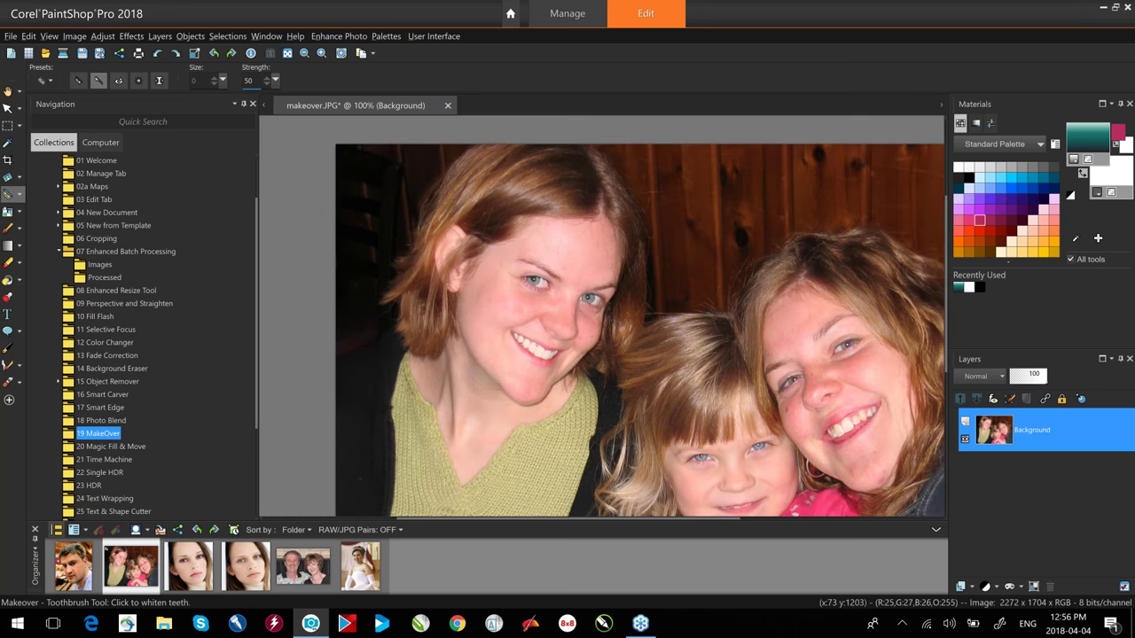
scroll(551, 258, up, 1)
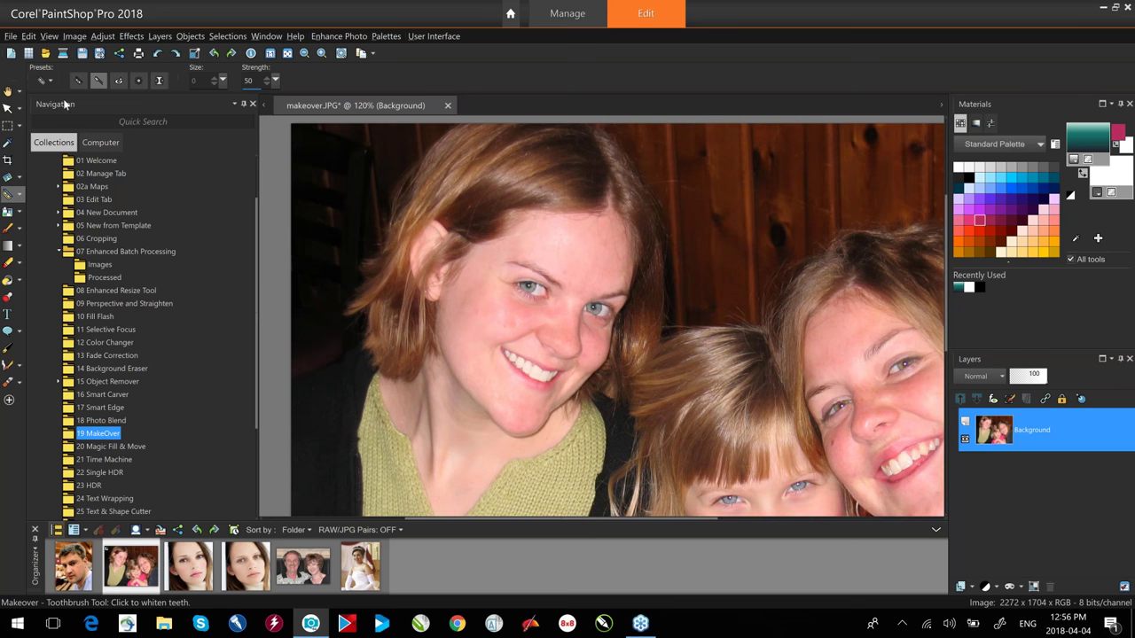
click(120, 81)
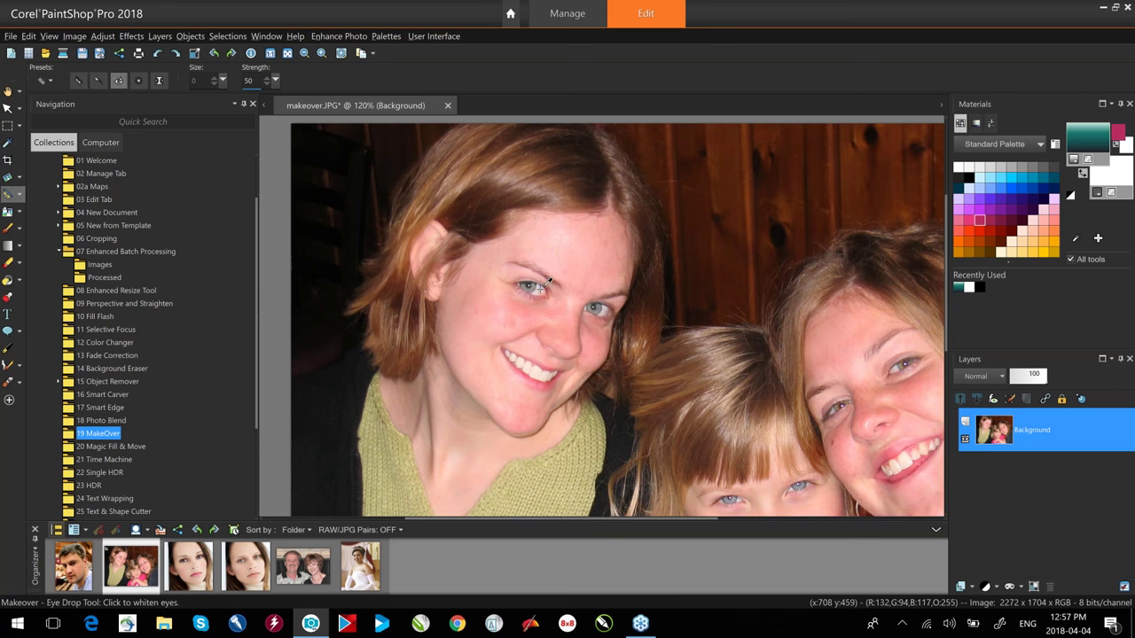
click(548, 282)
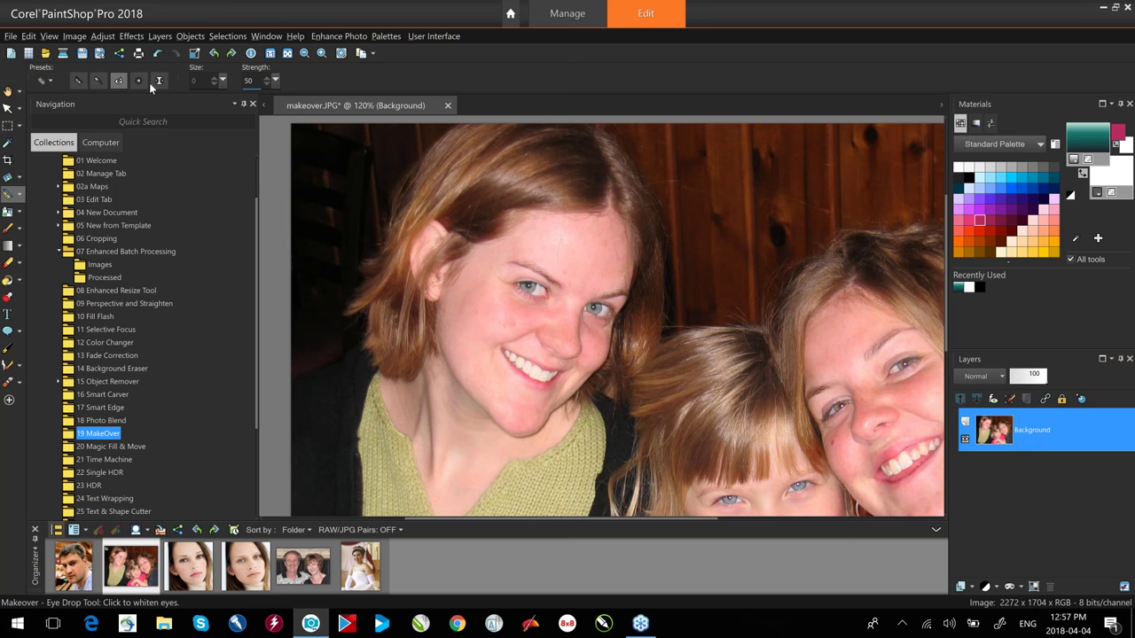
Open thinnify_before.jpg and slim the woman in the white gown with two Thinify applications at strength 10.
click(361, 565)
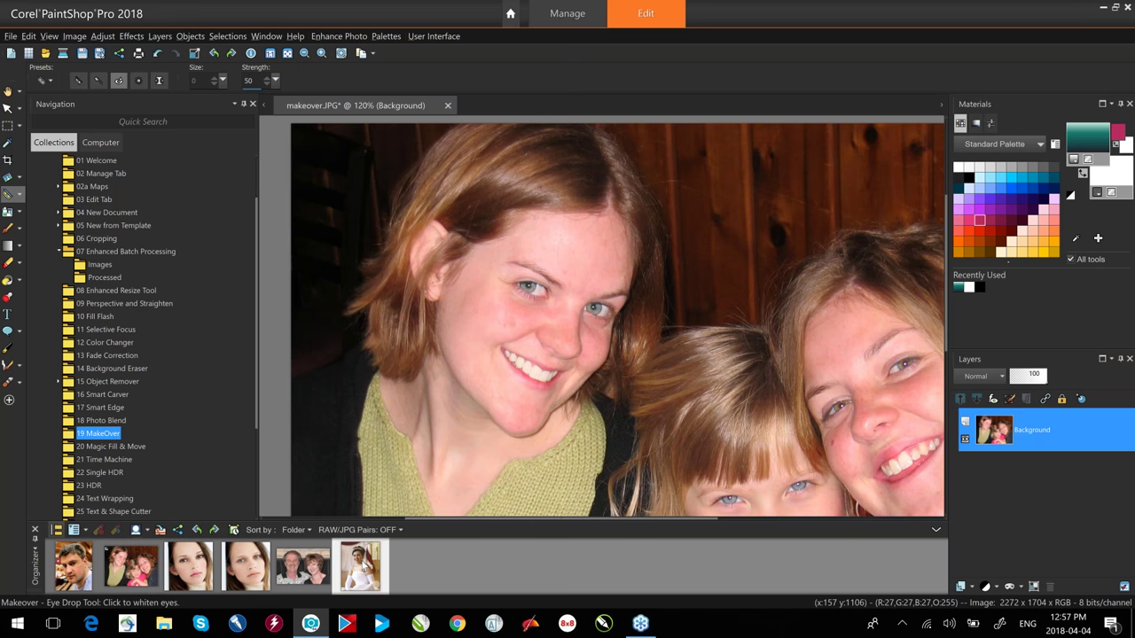
double_click(362, 565)
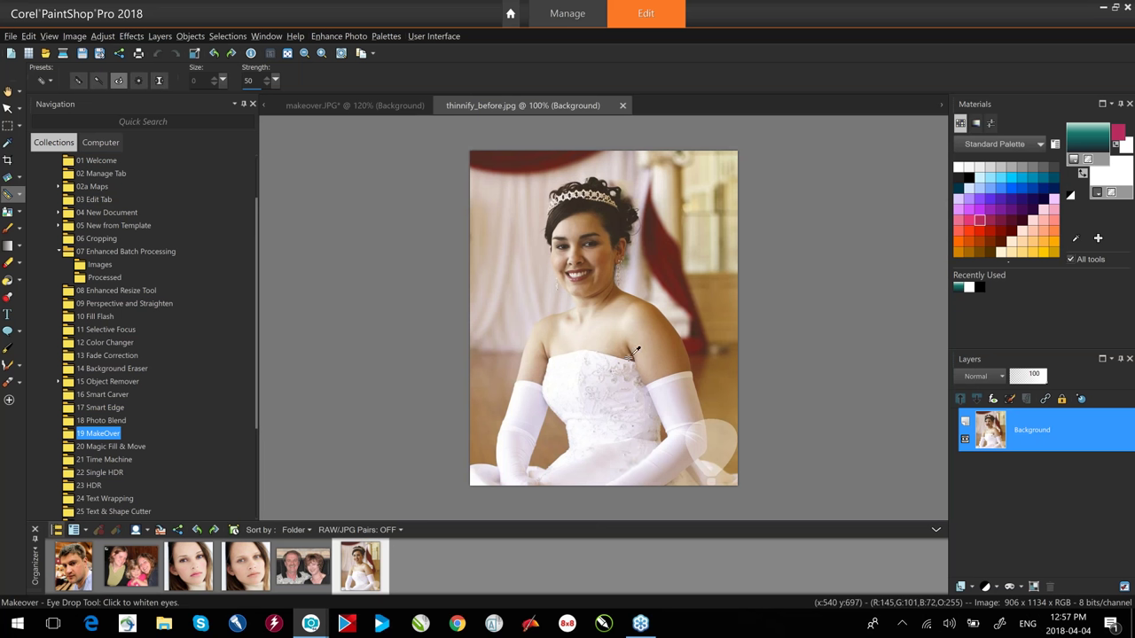
click(159, 81)
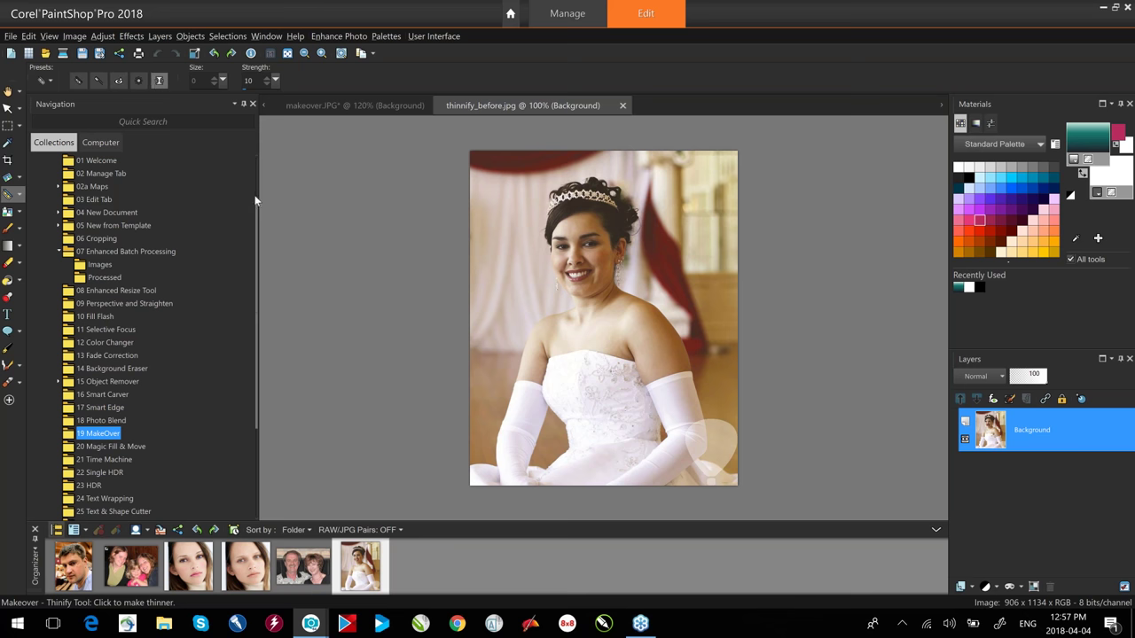
click(596, 375)
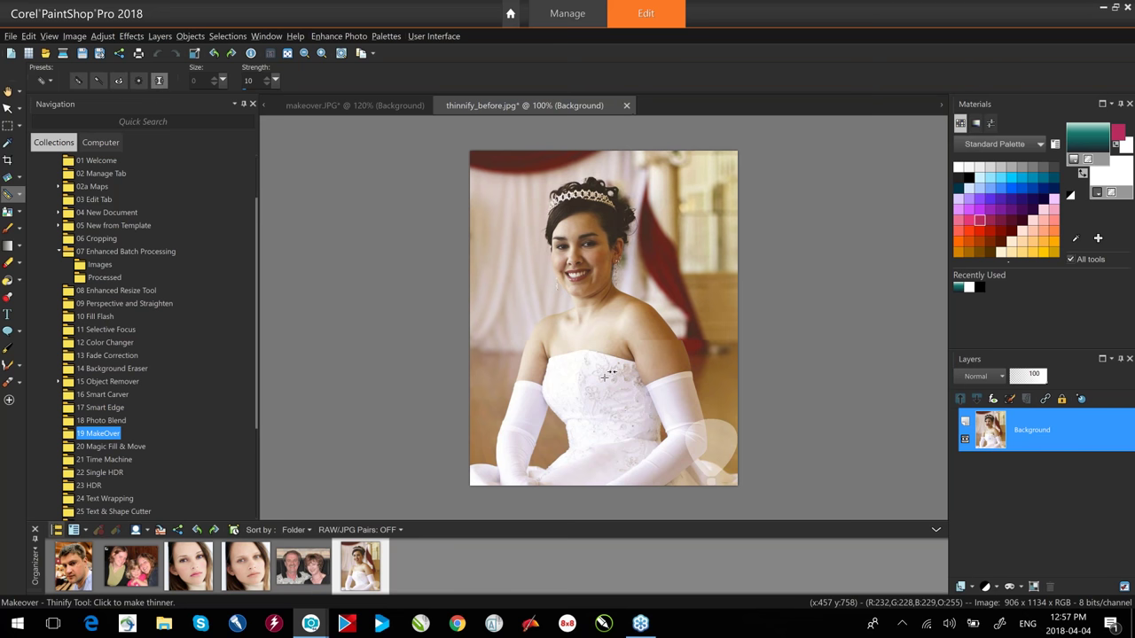
click(671, 385)
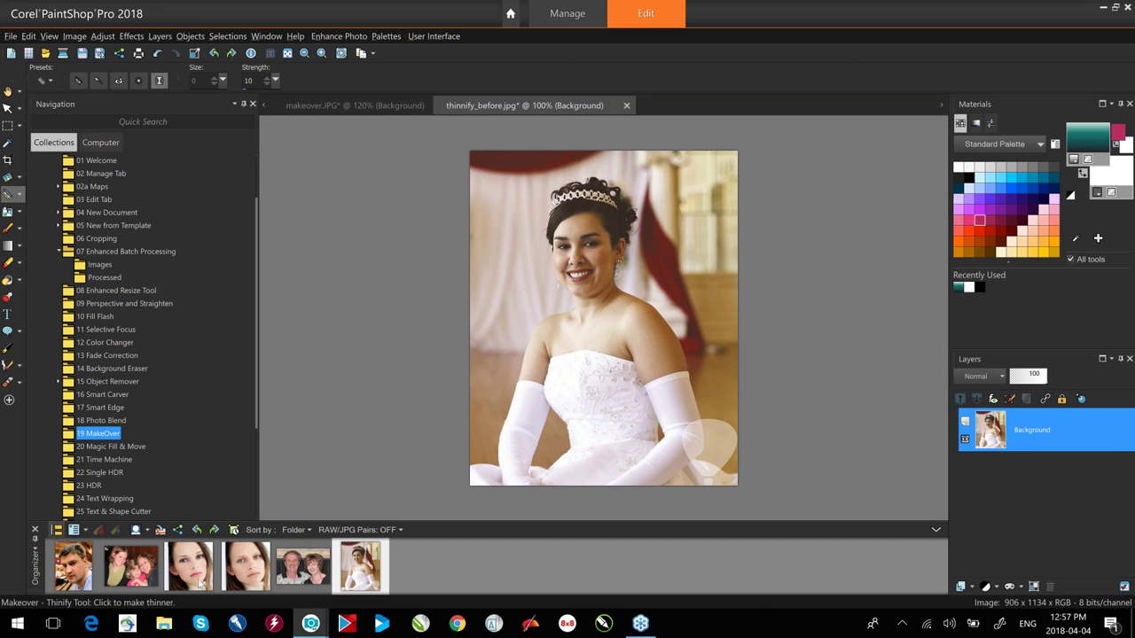
Open Sarah.jpg and remove the blemishes on the cheek and beside the mouth with the Blemish Fixer, using brush size 114.
double_click(245, 570)
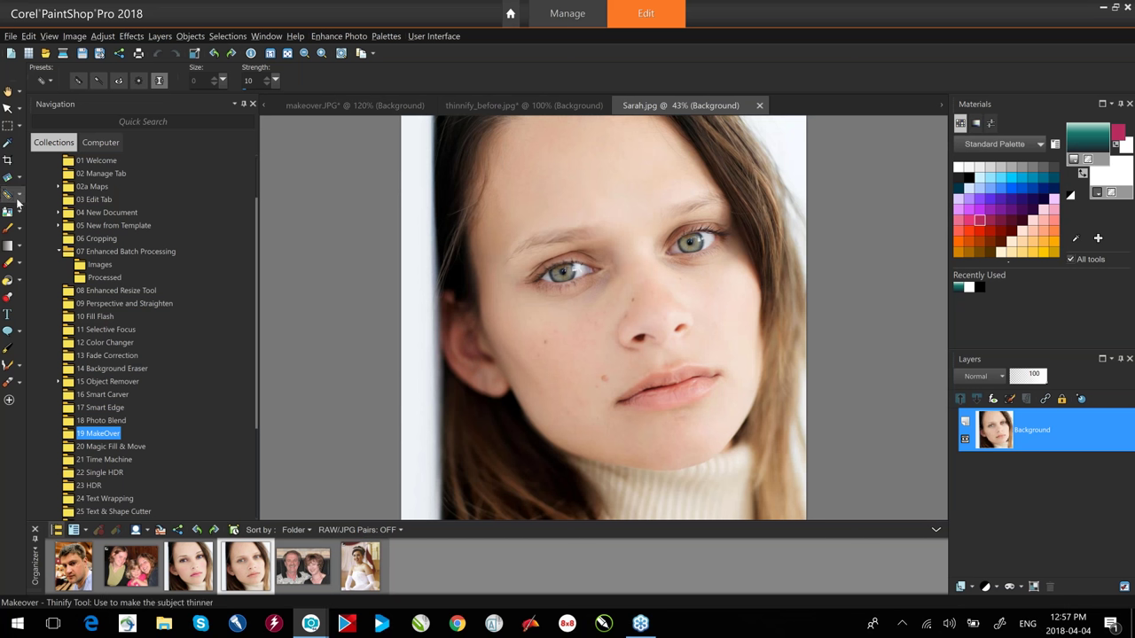
click(78, 81)
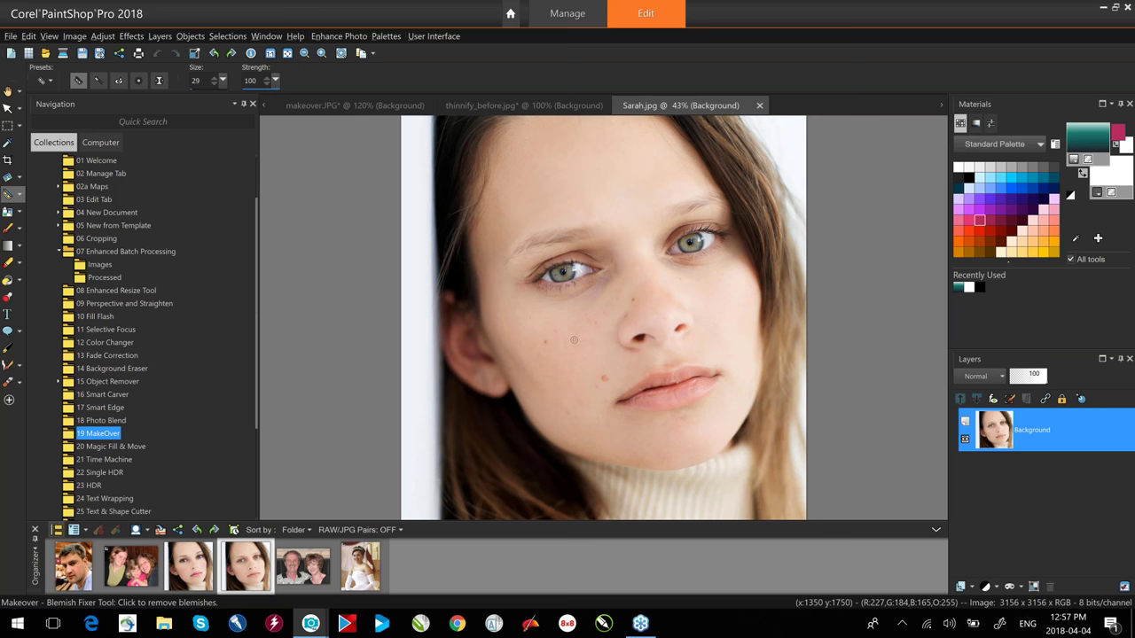
drag(552, 328, 544, 337)
click(597, 370)
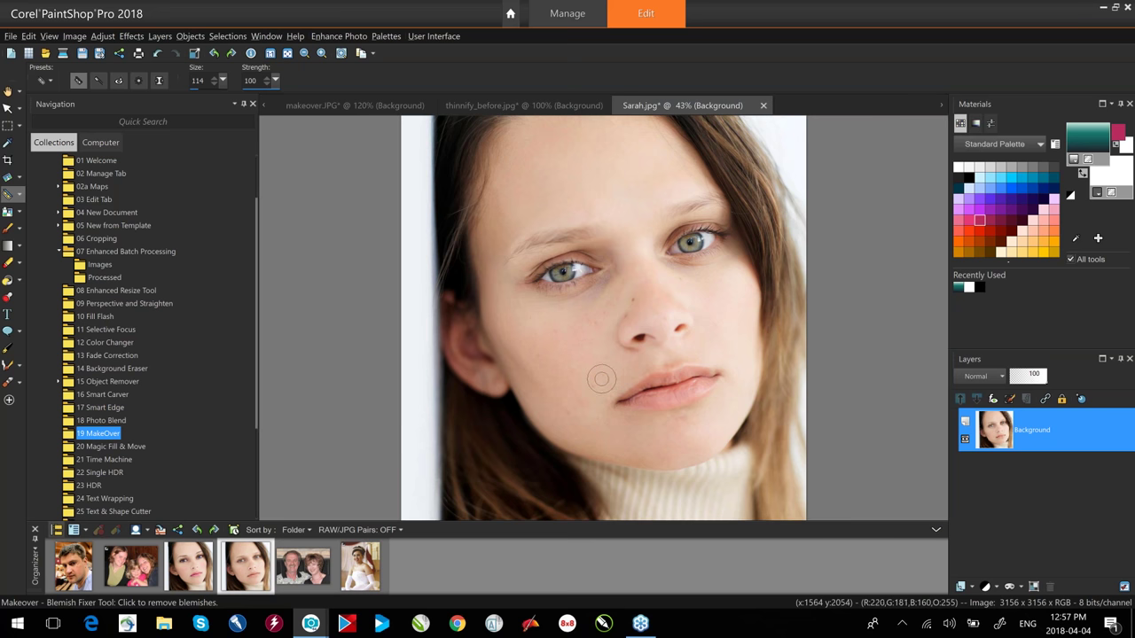
Remove the small blemish on the side of the nose with the Blemish Fixer and inspect the result up close.
click(629, 314)
mouse_move(699, 346)
scroll(629, 317, up, 2)
scroll(647, 317, up, 3)
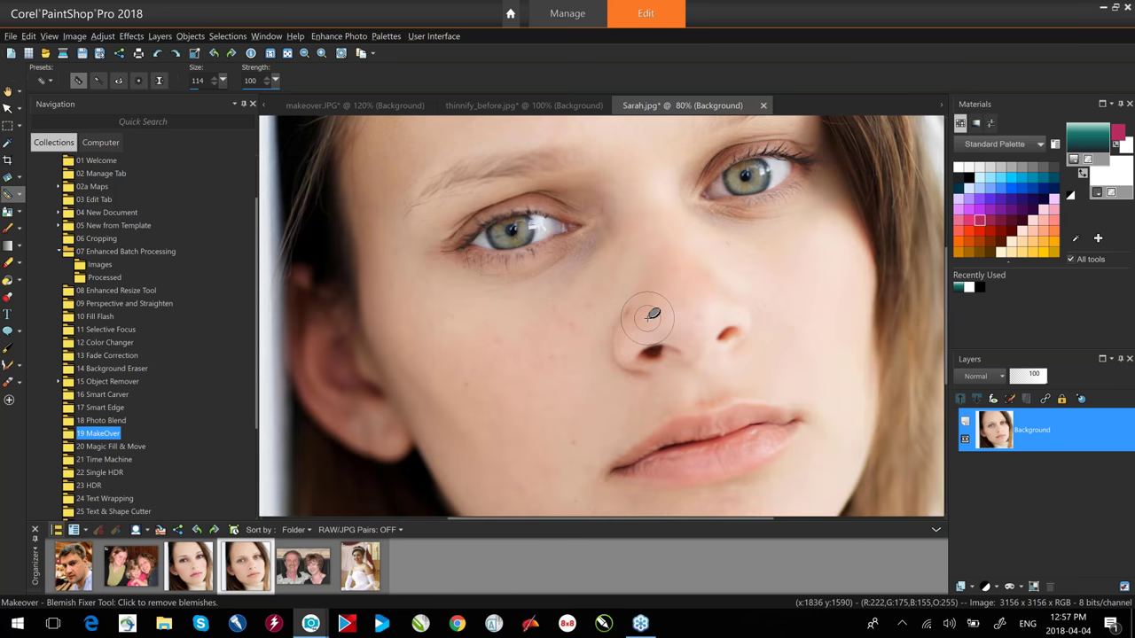
scroll(647, 318, down, 5)
scroll(647, 317, up, 2)
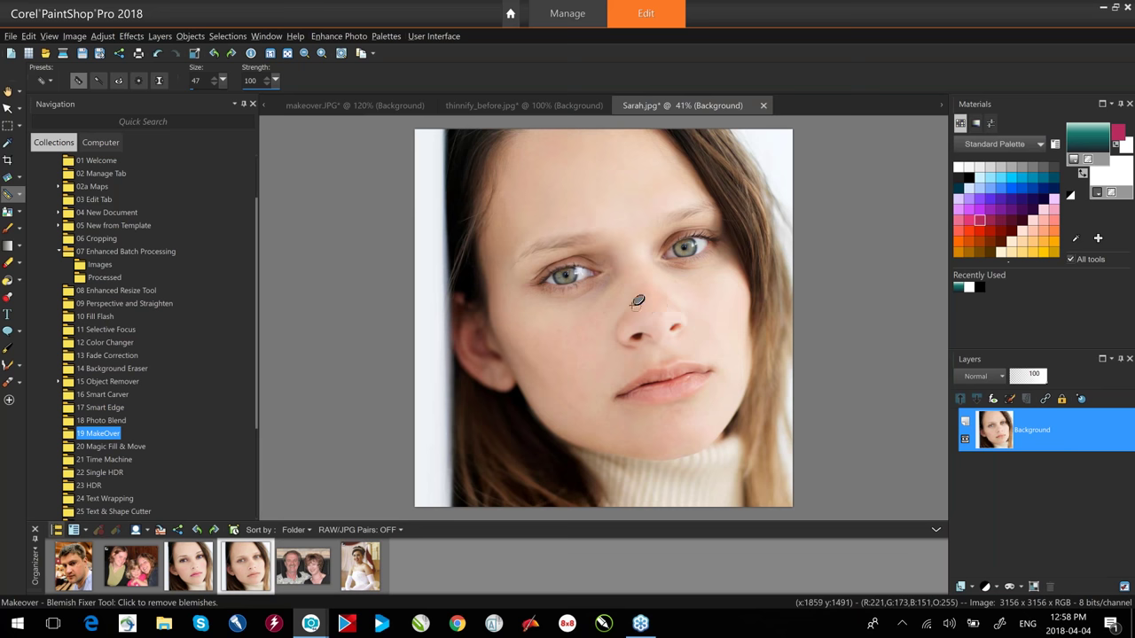
Draw a free-form crop rectangle about 2227 × 3104 pixels from the portrait's upper-left corner with the Crop tool.
click(8, 160)
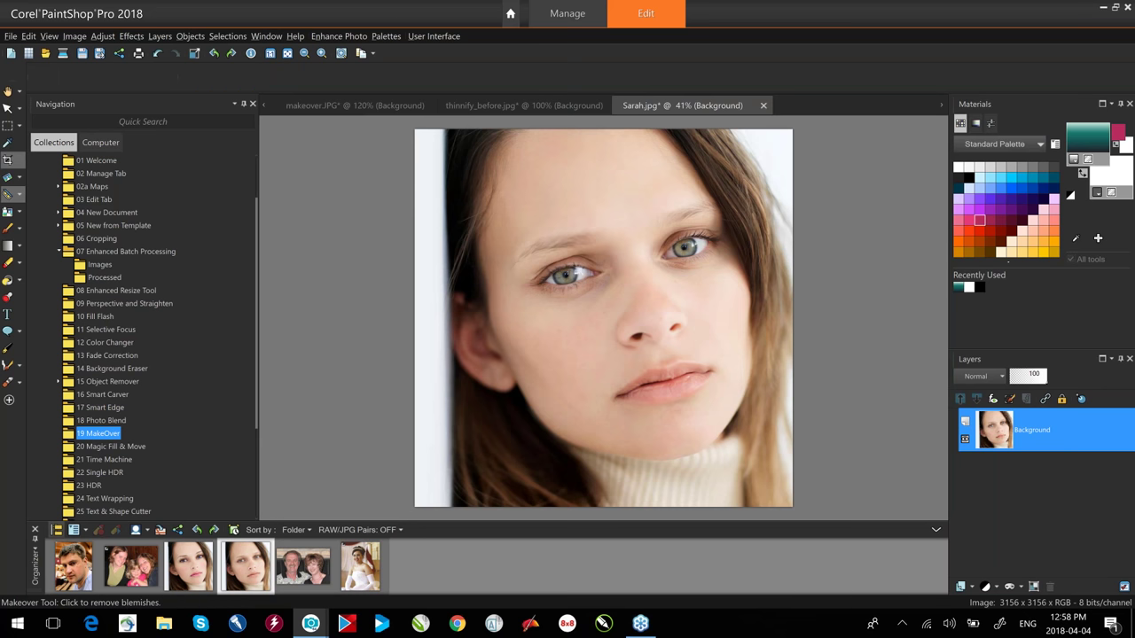
drag(414, 130, 497, 195)
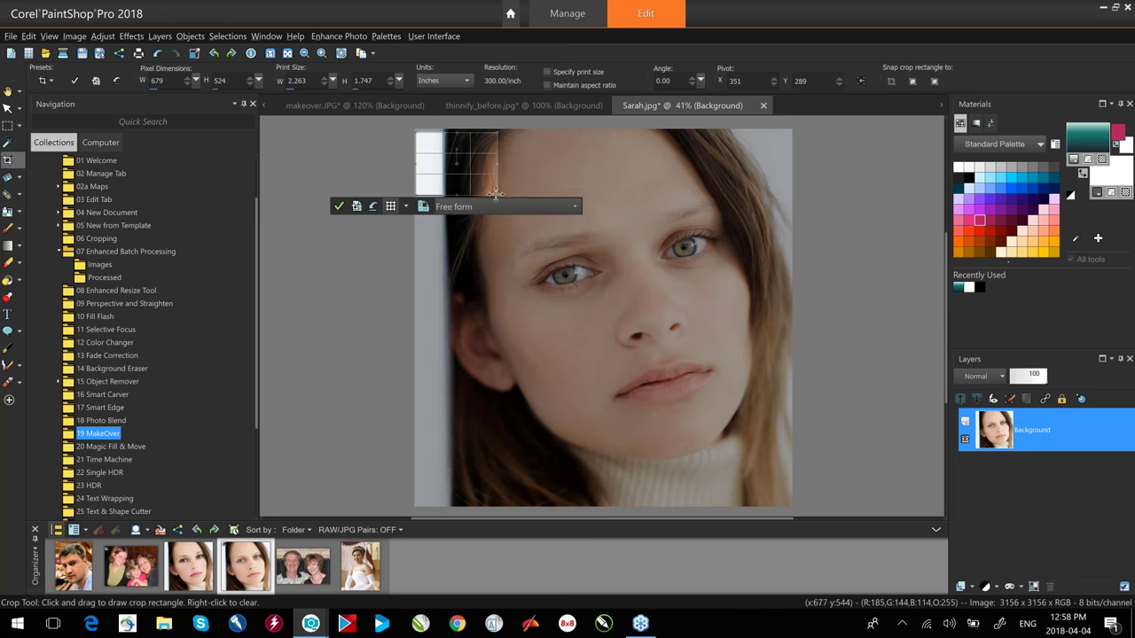
drag(499, 194, 681, 502)
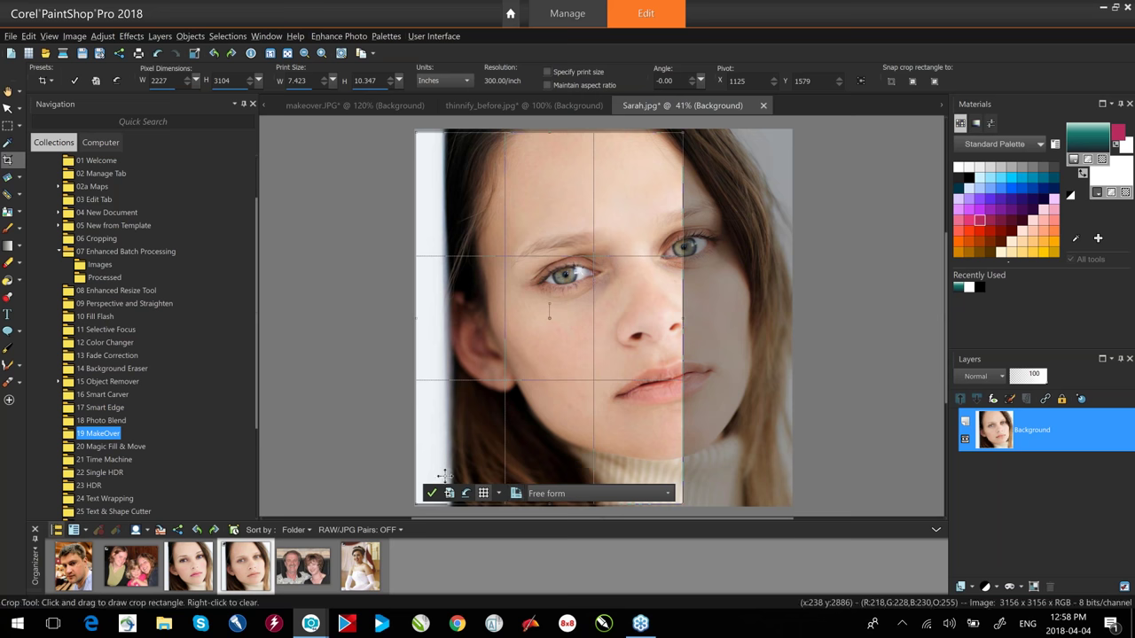
Switch the rule-of-thirds grid off and on again, and rotate the crop rectangle to landscape and back to portrait.
click(484, 494)
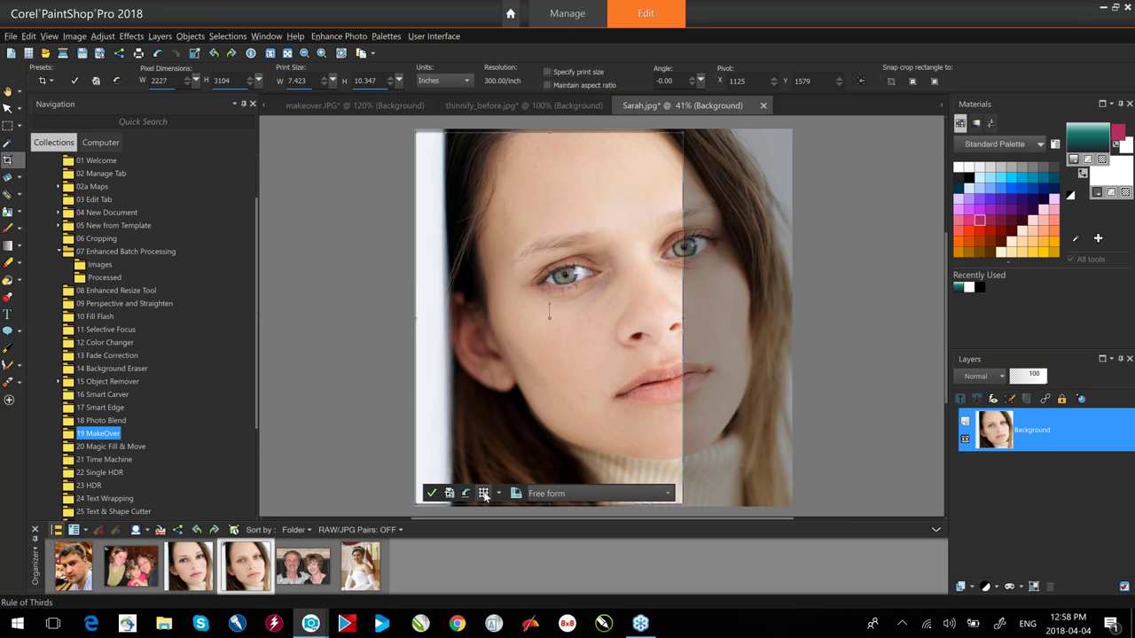
click(484, 494)
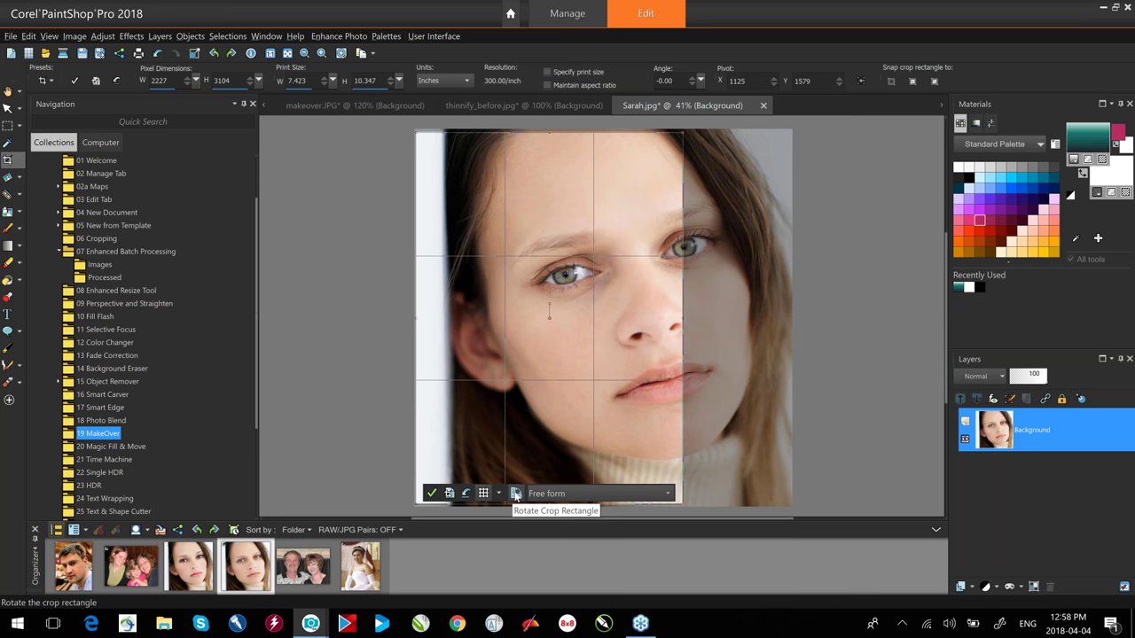
click(541, 462)
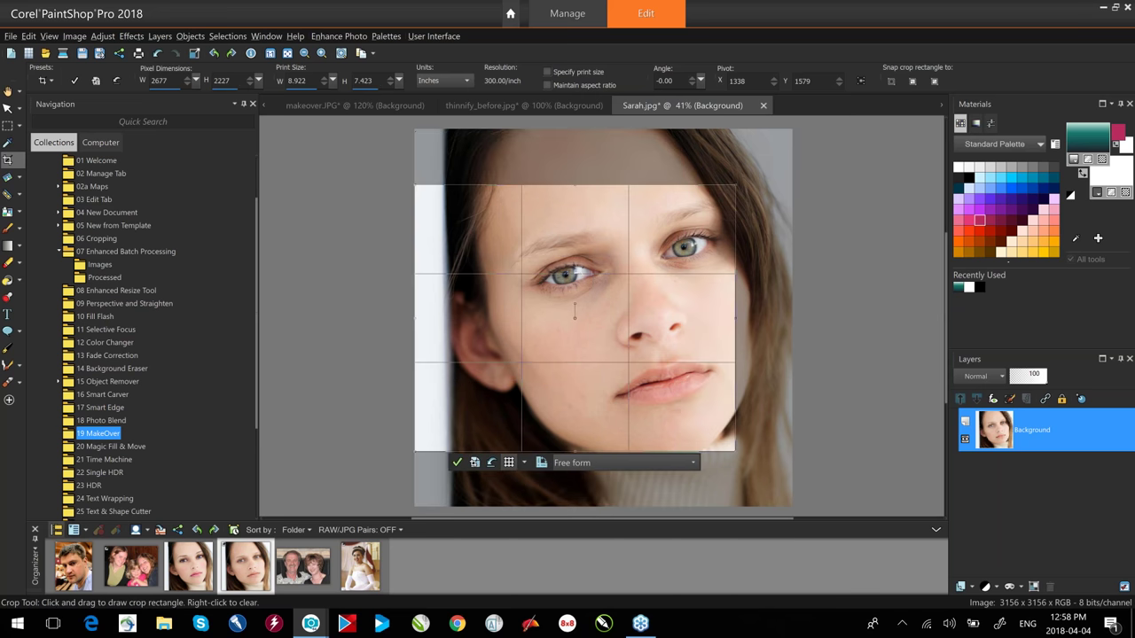
click(543, 464)
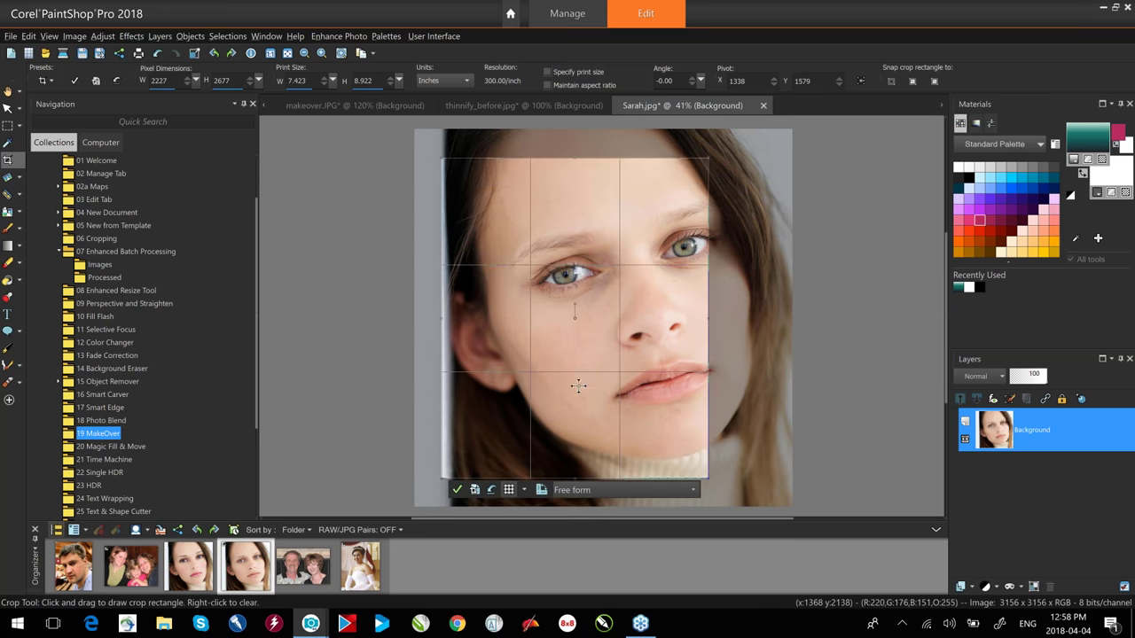
Move and resize the crop rectangle to frame the woman's face at about 2515 × 3048 pixels.
mouse_move(594, 352)
mouse_down()
mouse_move(613, 323)
mouse_move(597, 355)
mouse_up()
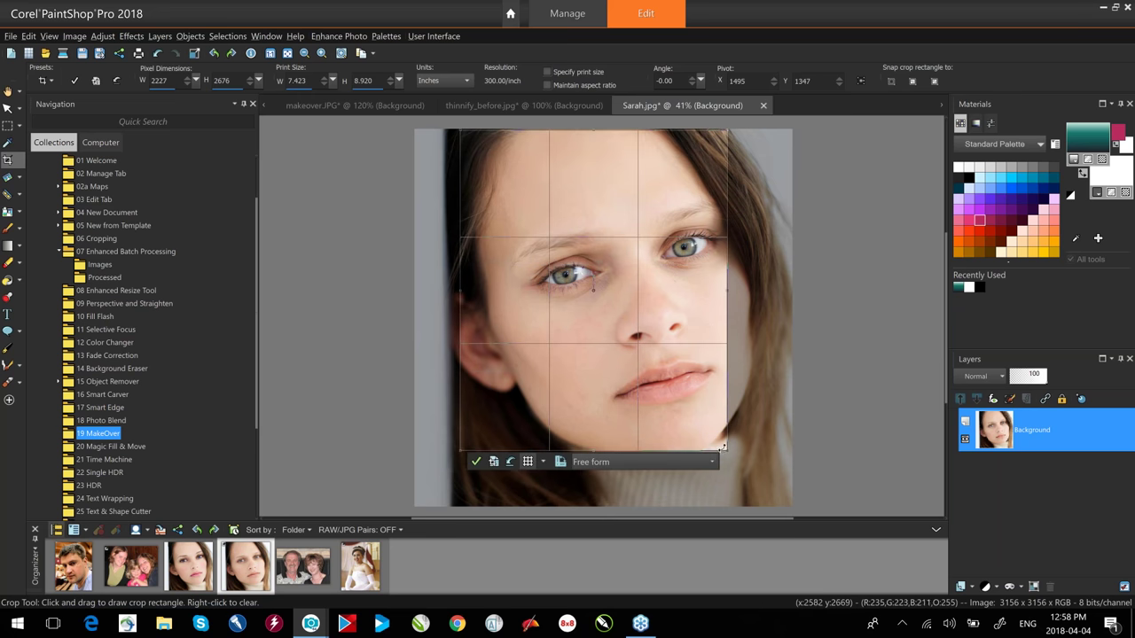
drag(725, 450, 767, 507)
drag(685, 249, 470, 140)
drag(520, 188, 521, 186)
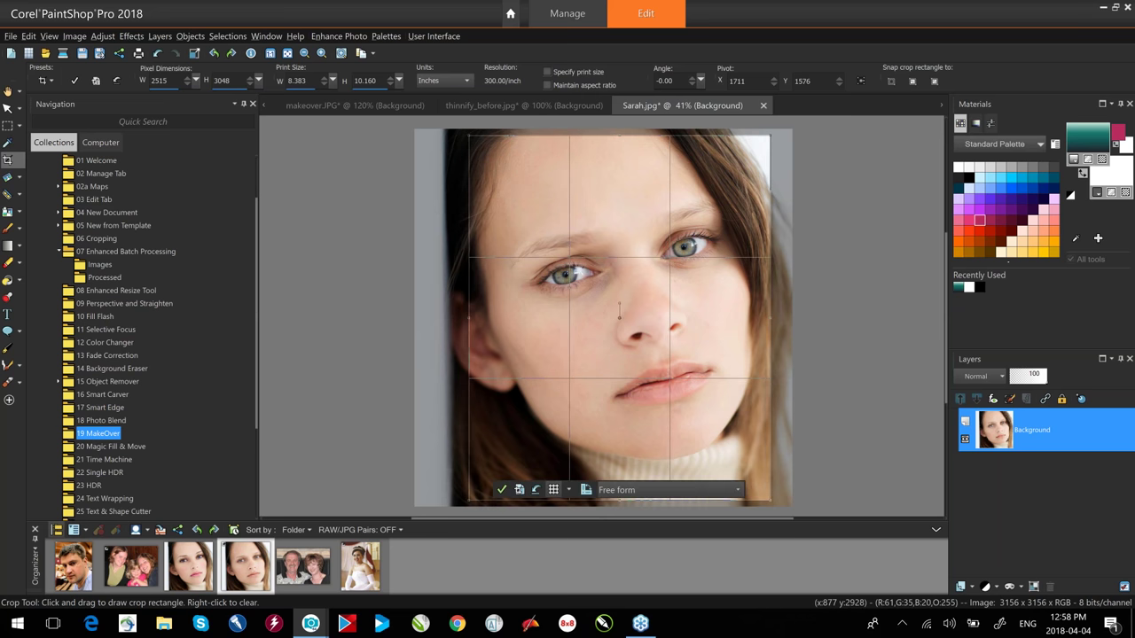
Apply the crop to the portrait and add a new raster layer named "eves".
click(501, 491)
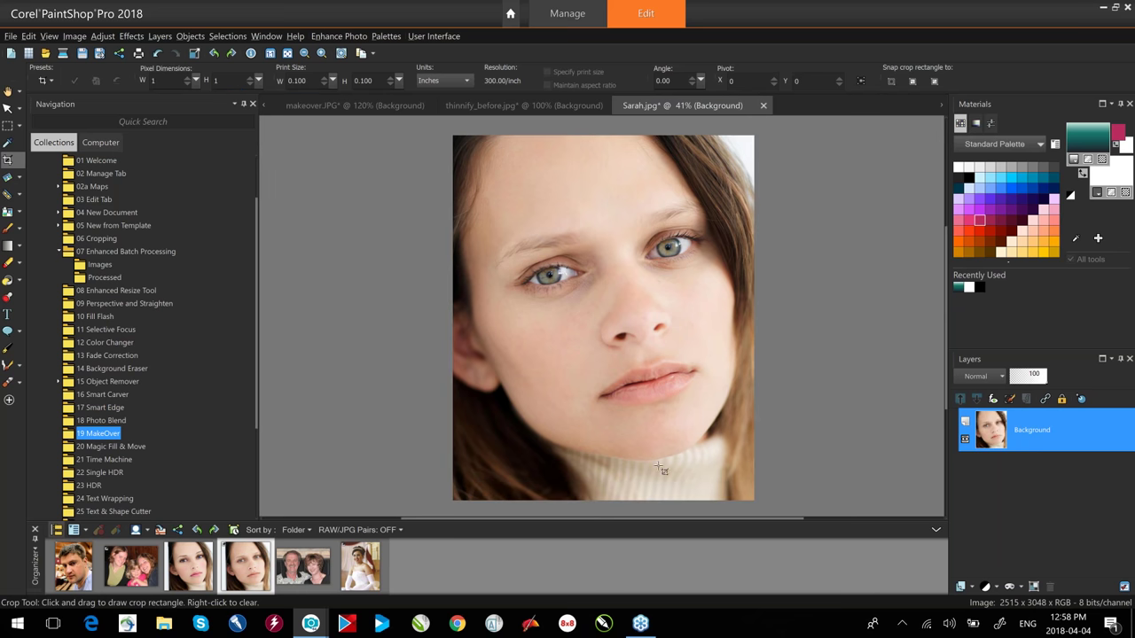
click(971, 588)
click(1005, 485)
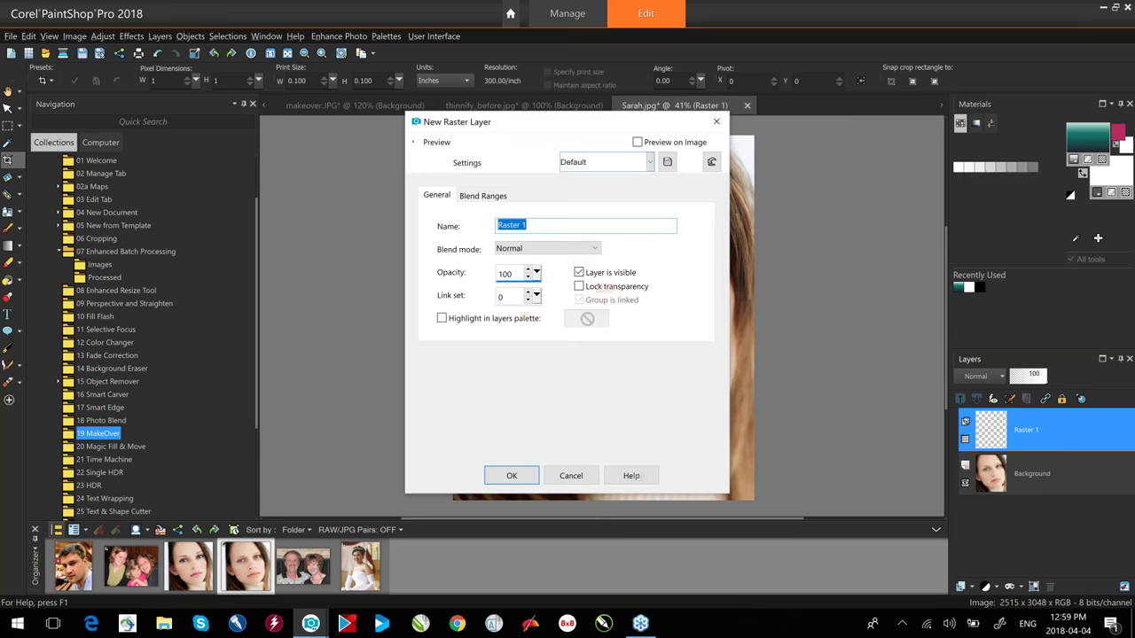
text(eves)
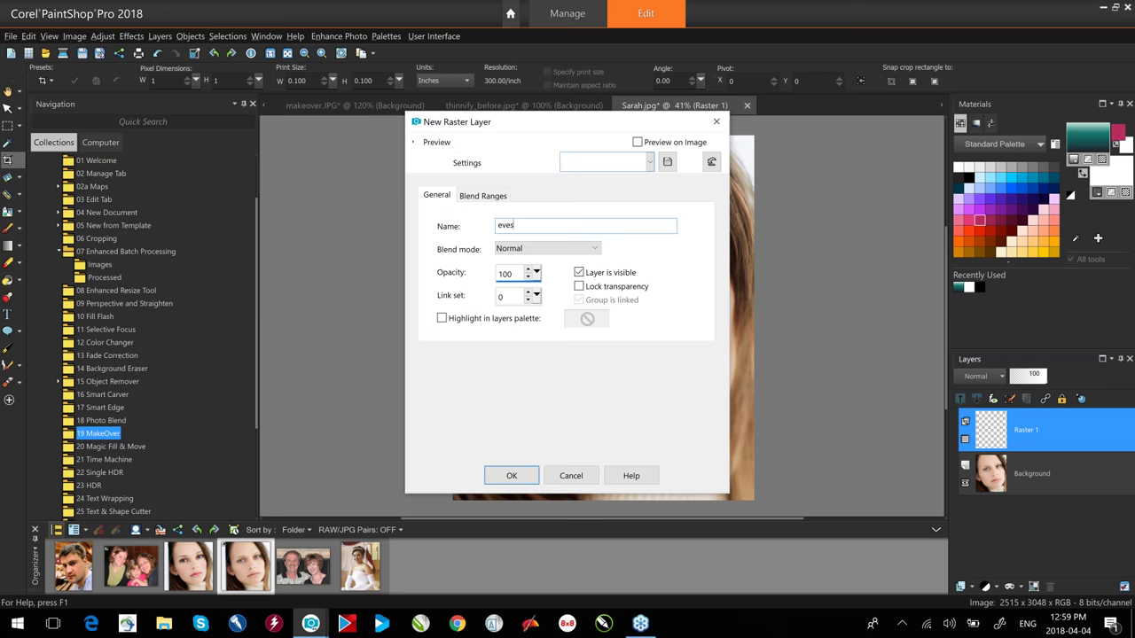
click(511, 475)
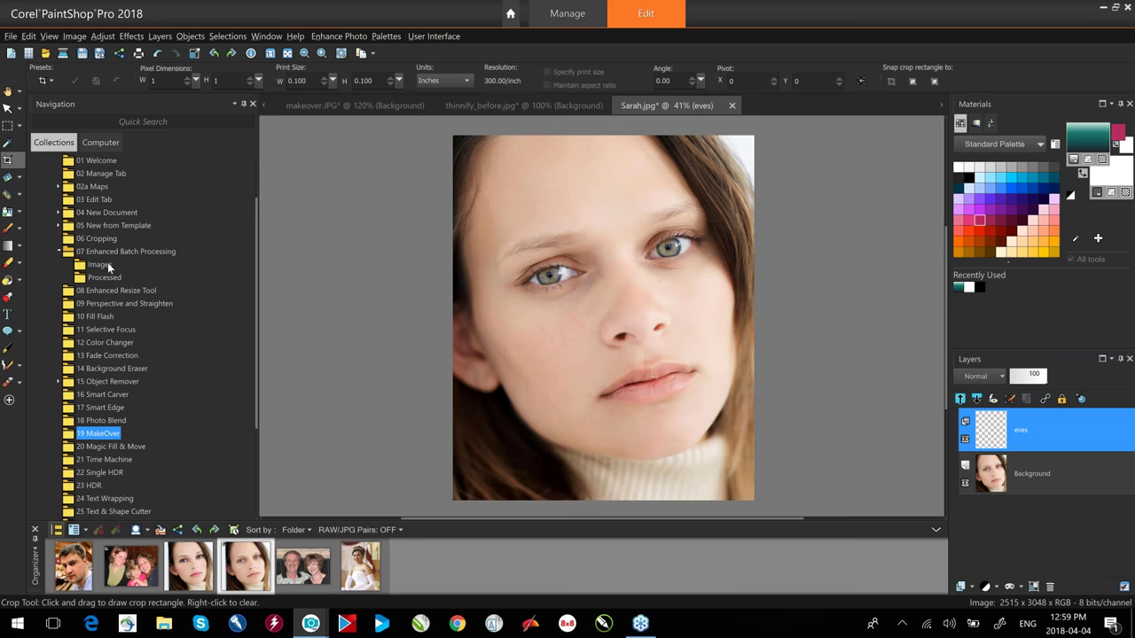
Paint over both irises with the teal foreground using the Paint Brush at size 39, leaving the pupils uncovered.
click(9, 229)
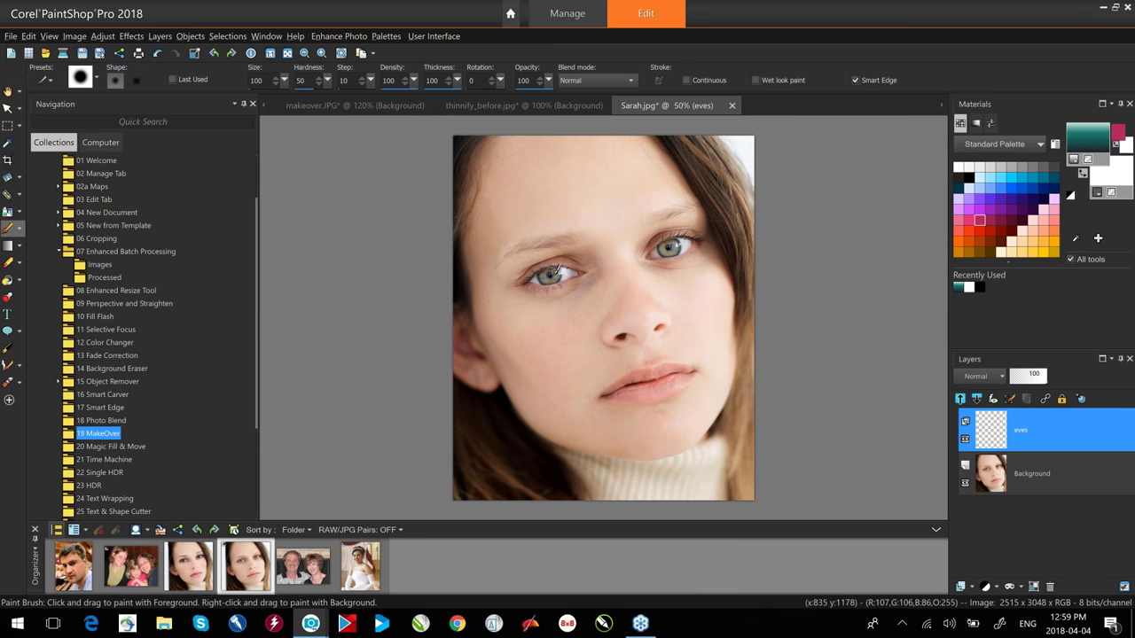
scroll(554, 271, up, 1)
scroll(554, 271, up, 1)
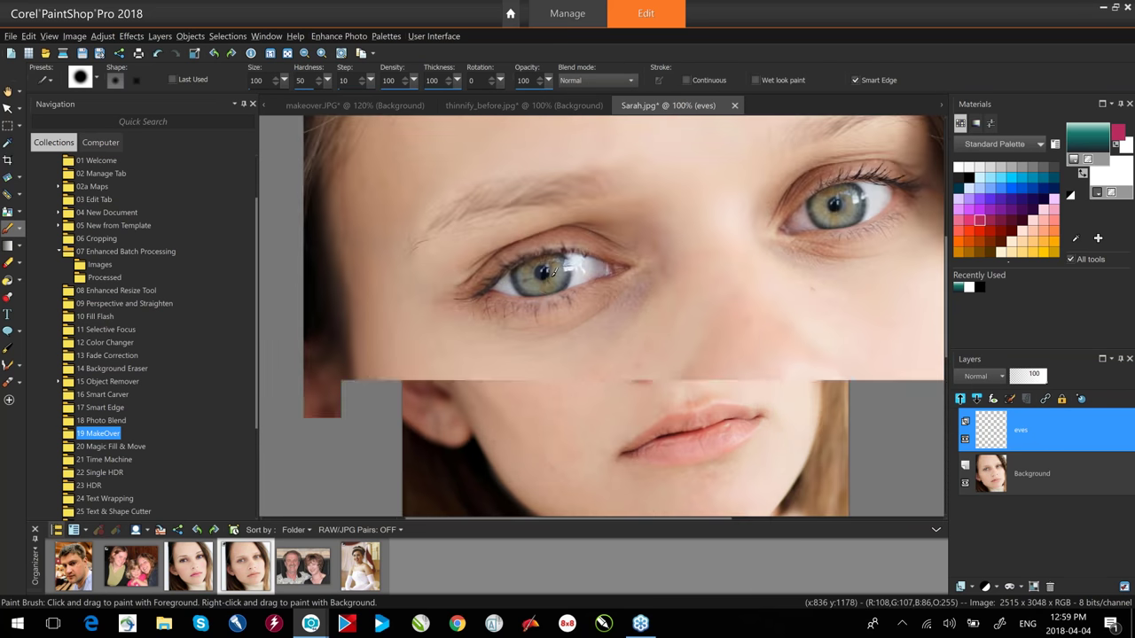
mouse_move(554, 271)
mouse_down()
mouse_move(524, 267)
mouse_move(537, 258)
mouse_move(565, 259)
mouse_move(533, 264)
mouse_move(539, 282)
mouse_move(570, 270)
mouse_up()
key(alt)
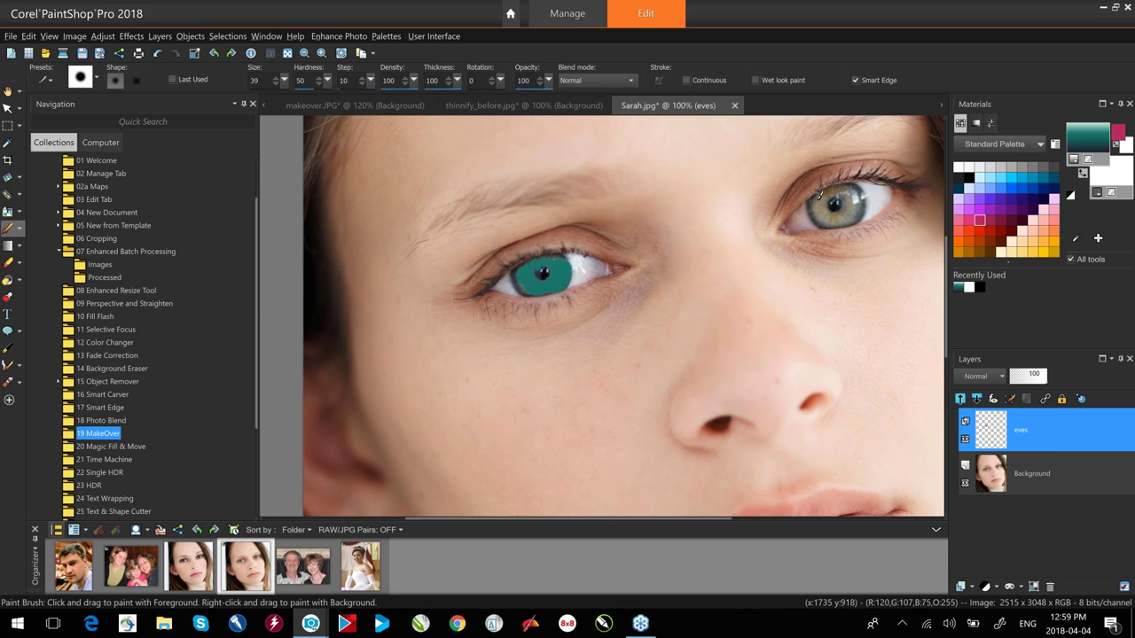
mouse_move(819, 209)
mouse_down()
mouse_move(824, 221)
mouse_move(859, 215)
mouse_move(863, 190)
mouse_move(853, 185)
mouse_up()
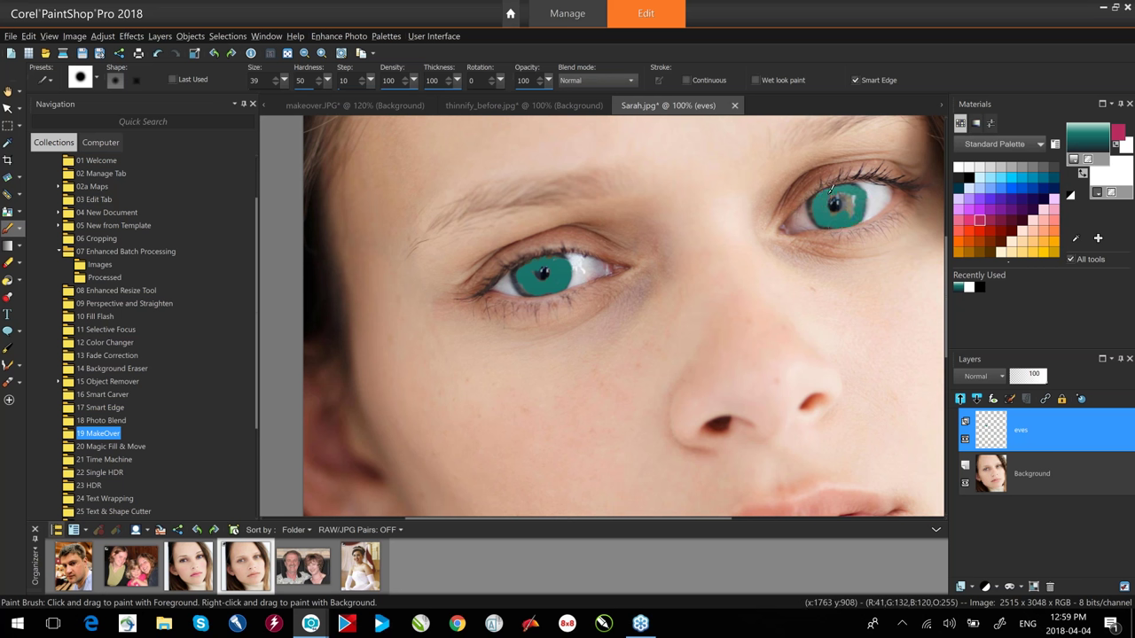
mouse_move(851, 197)
mouse_down()
mouse_move(852, 217)
mouse_move(850, 192)
mouse_up()
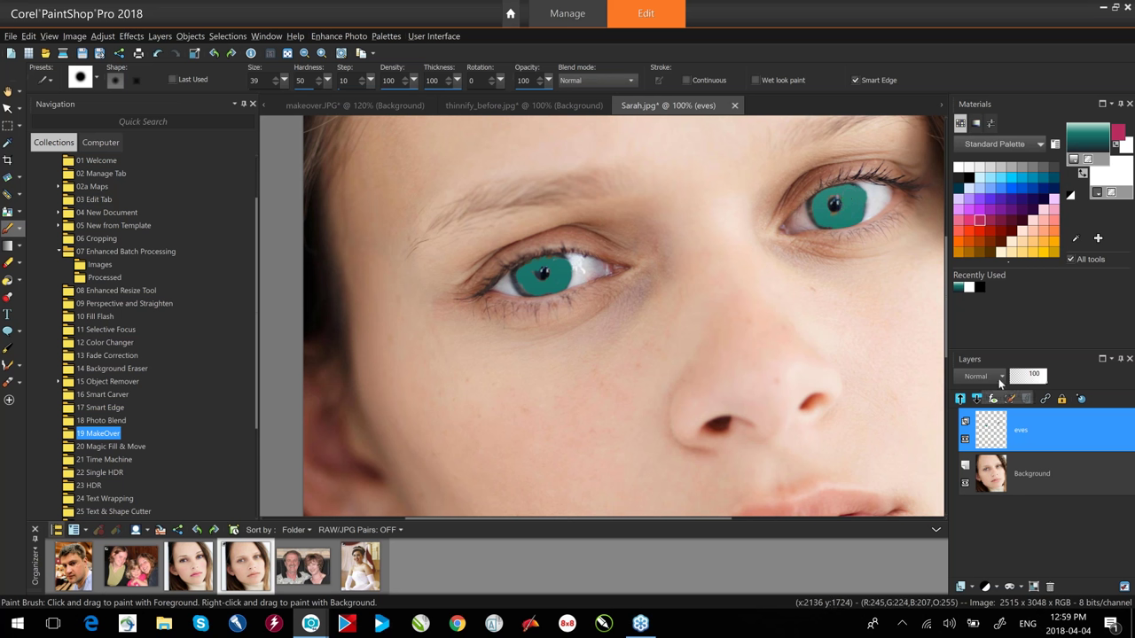
Set the eye layer's blend mode to Color and its opacity to 45.
click(1003, 377)
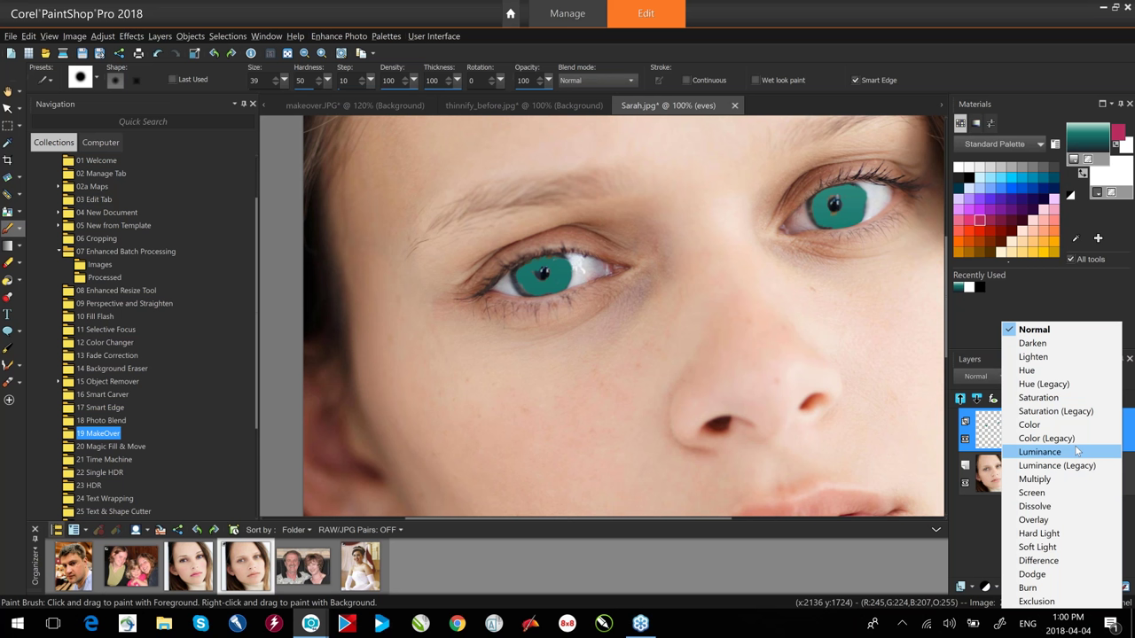
click(1030, 424)
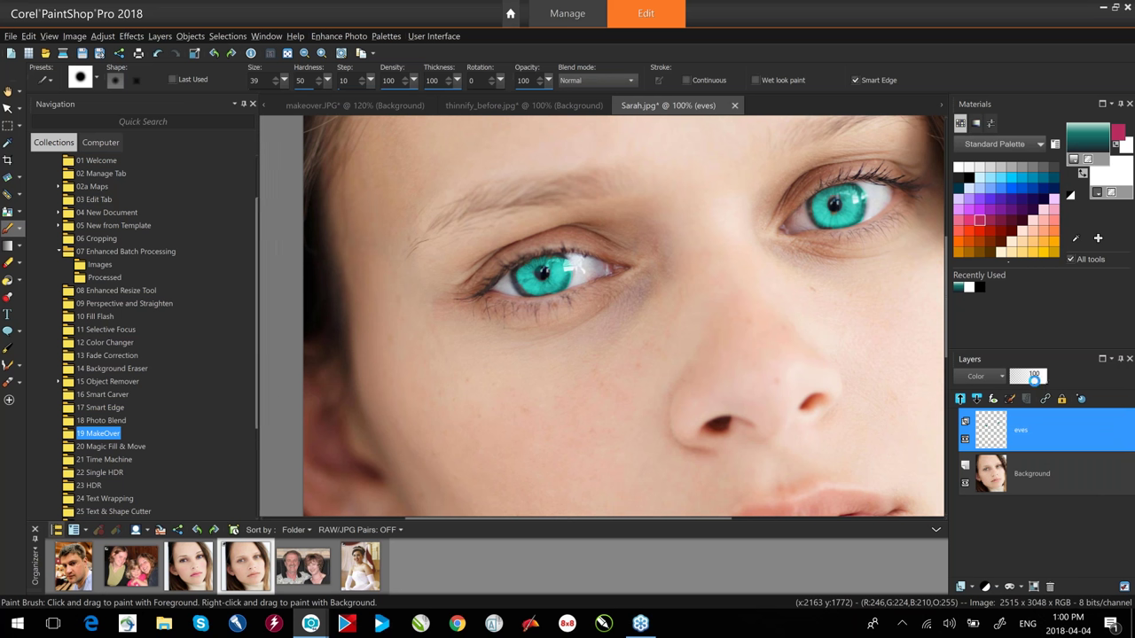
drag(1028, 380, 1026, 379)
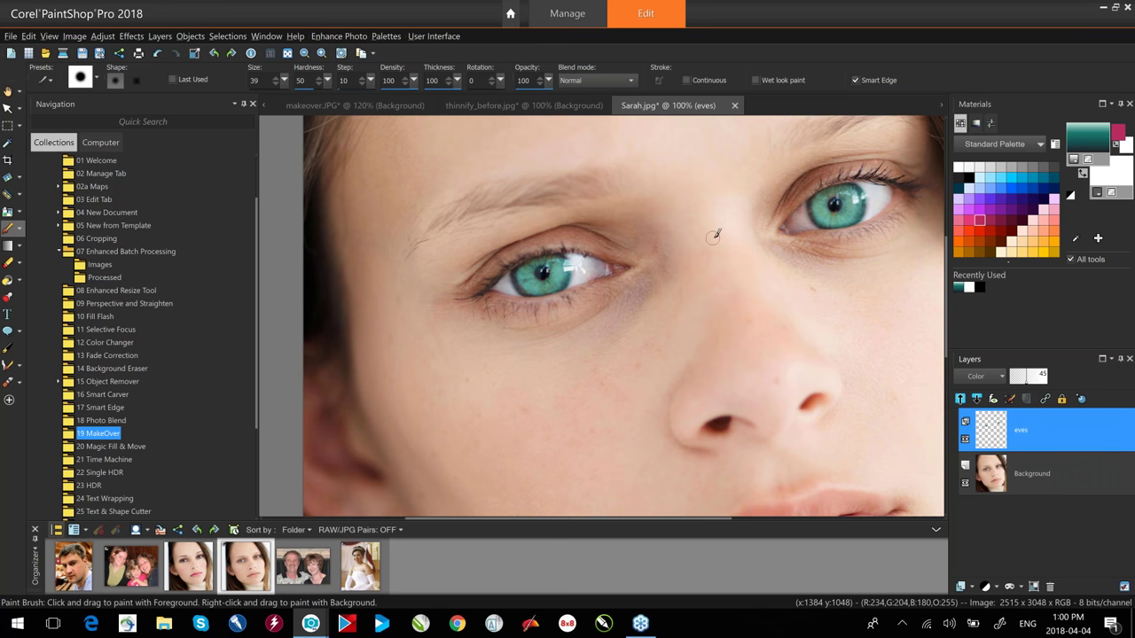
scroll(715, 237, down, 2)
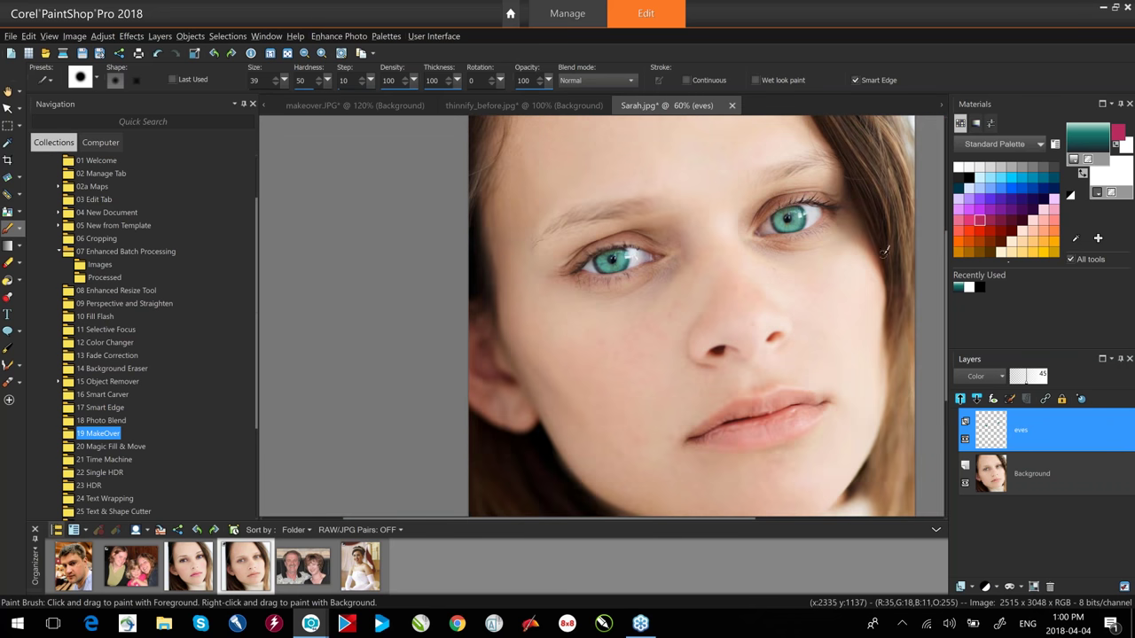
Recolor the irises with the Color Changer, trying pink, purple and dark cyan before choosing a bright blue.
click(18, 281)
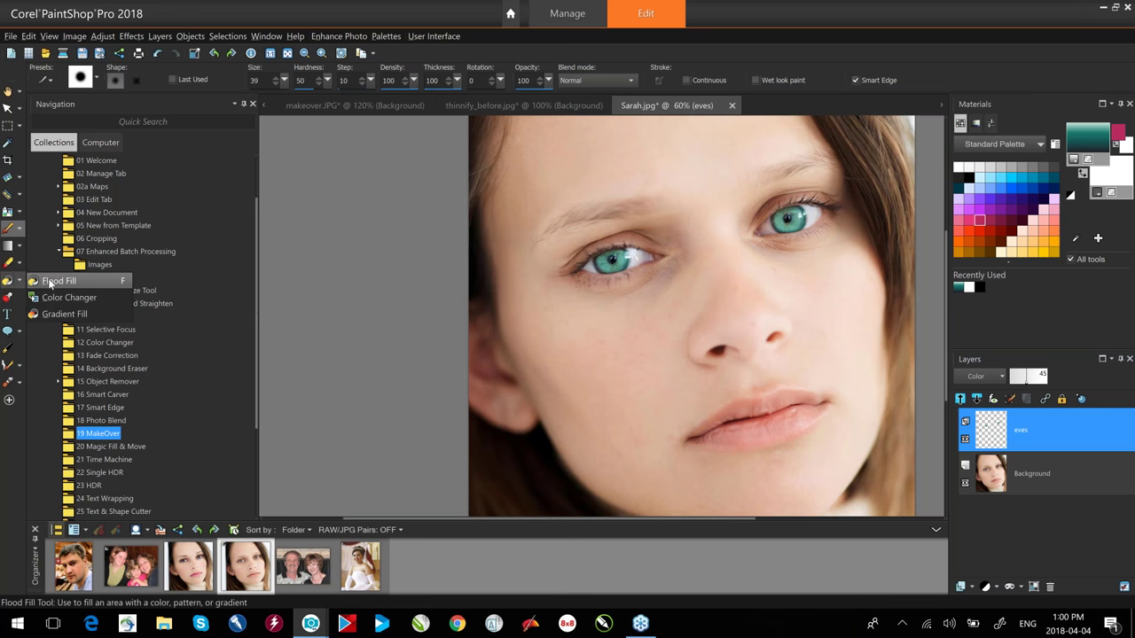
click(54, 299)
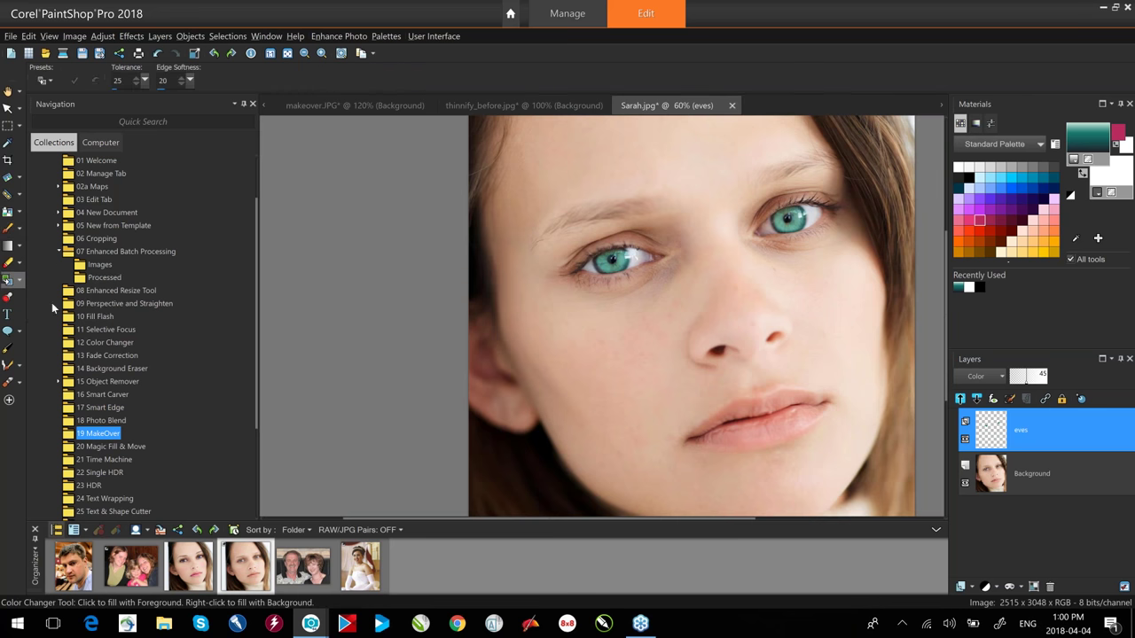
click(620, 259)
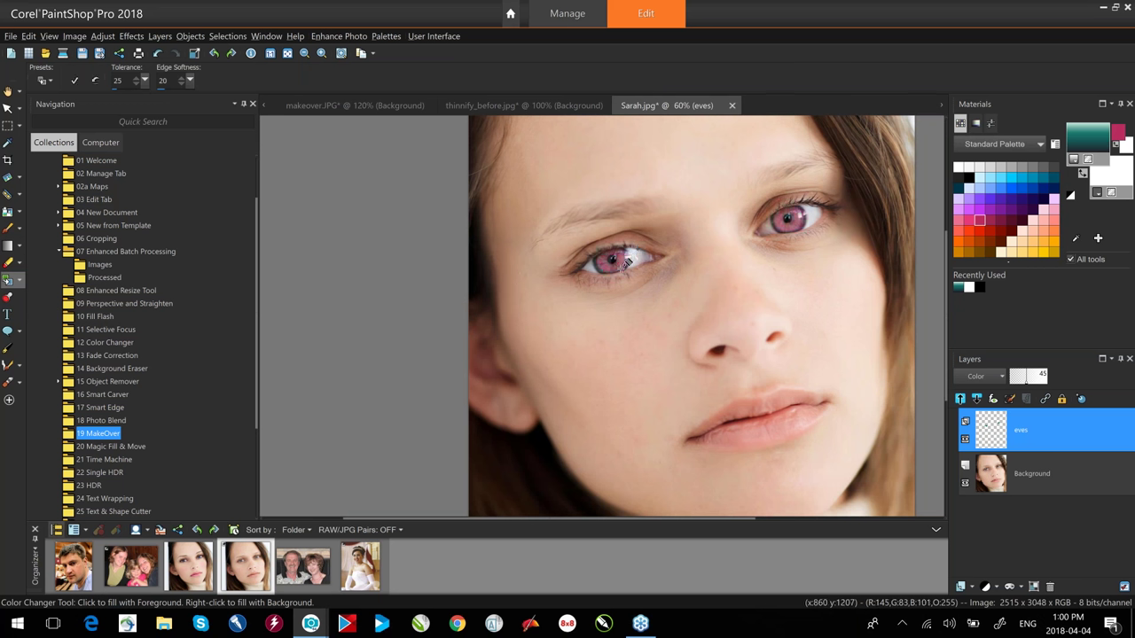
click(1001, 210)
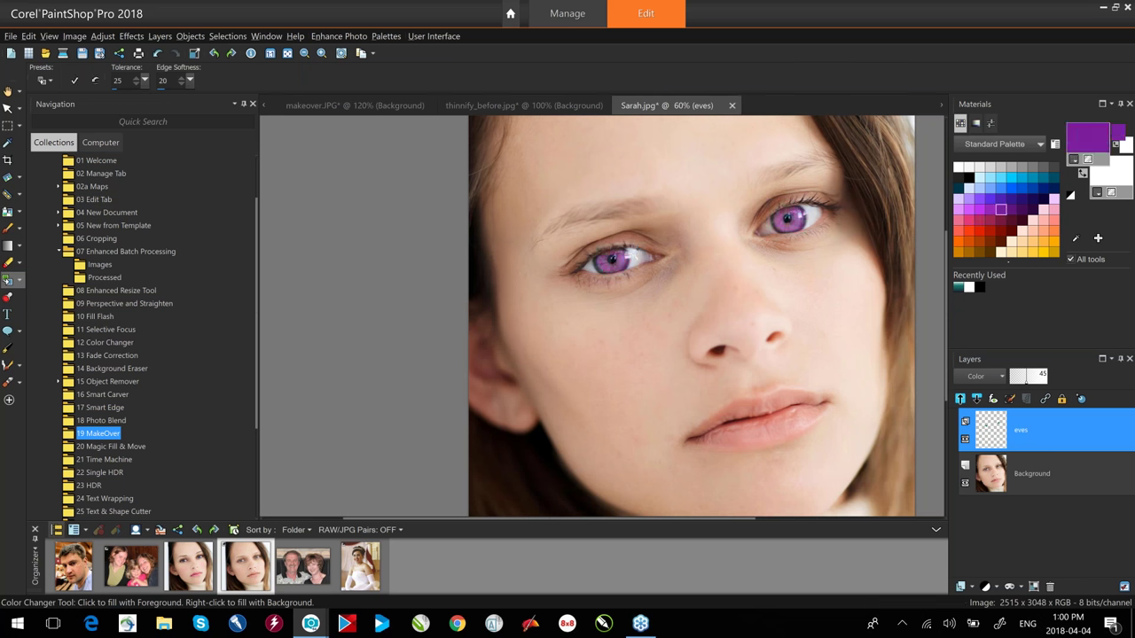
click(1043, 178)
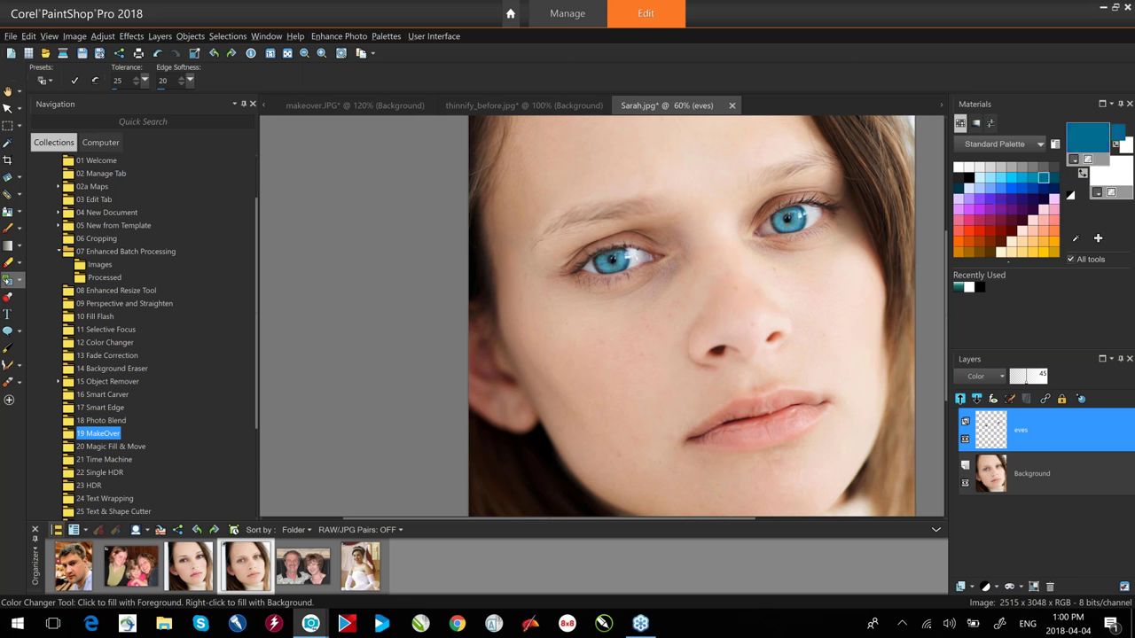
click(1000, 188)
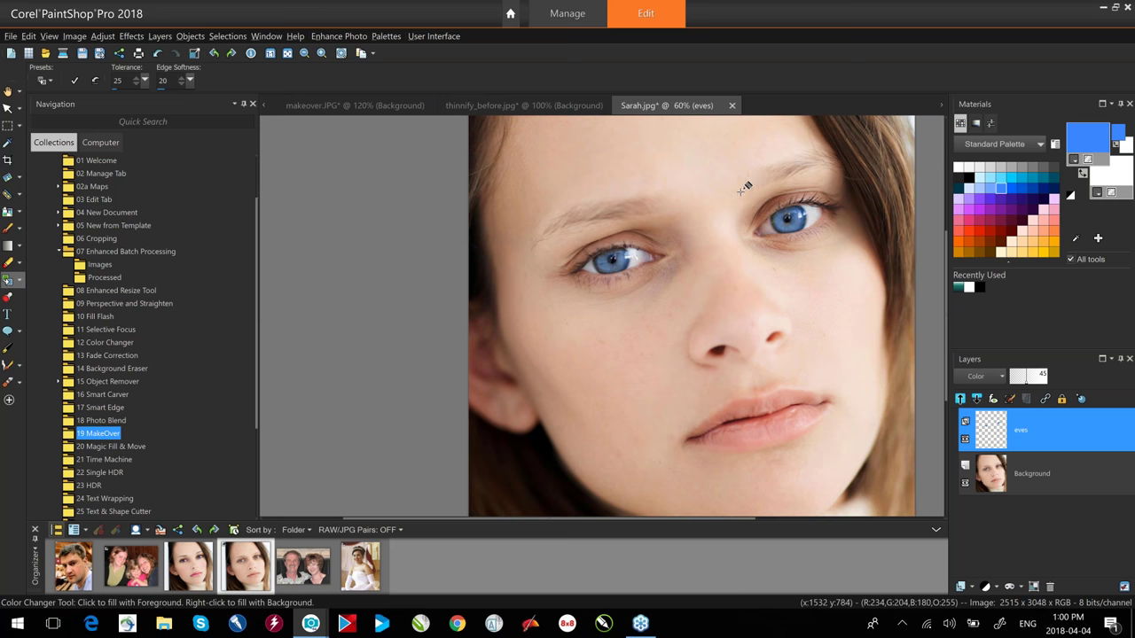
Add a new raster layer named "lips" above the eye layer.
click(972, 592)
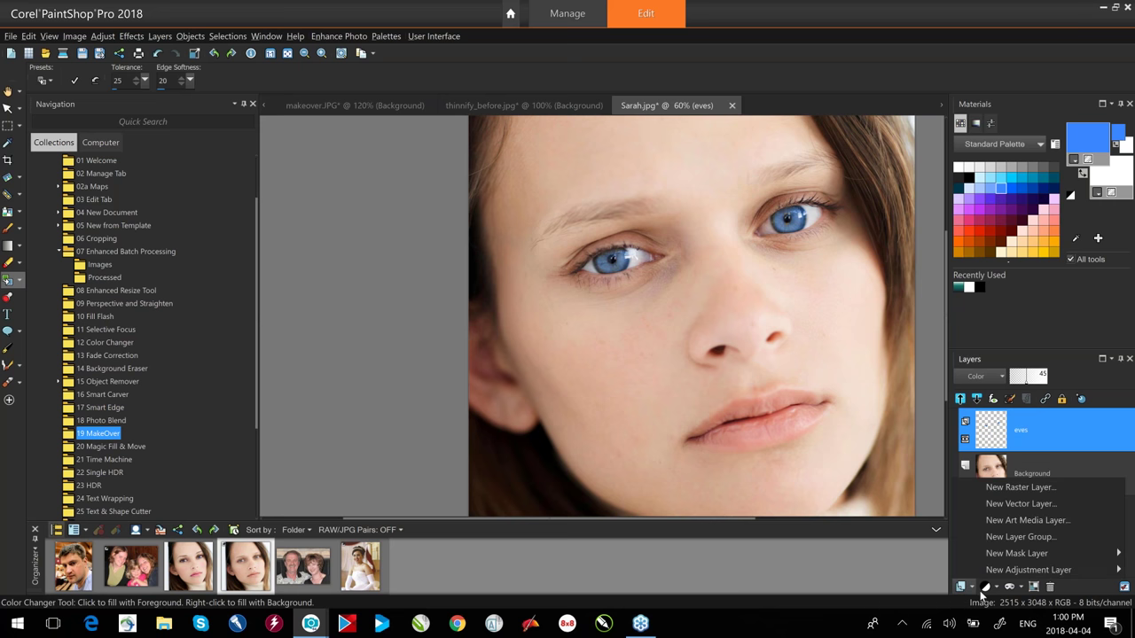
click(1005, 489)
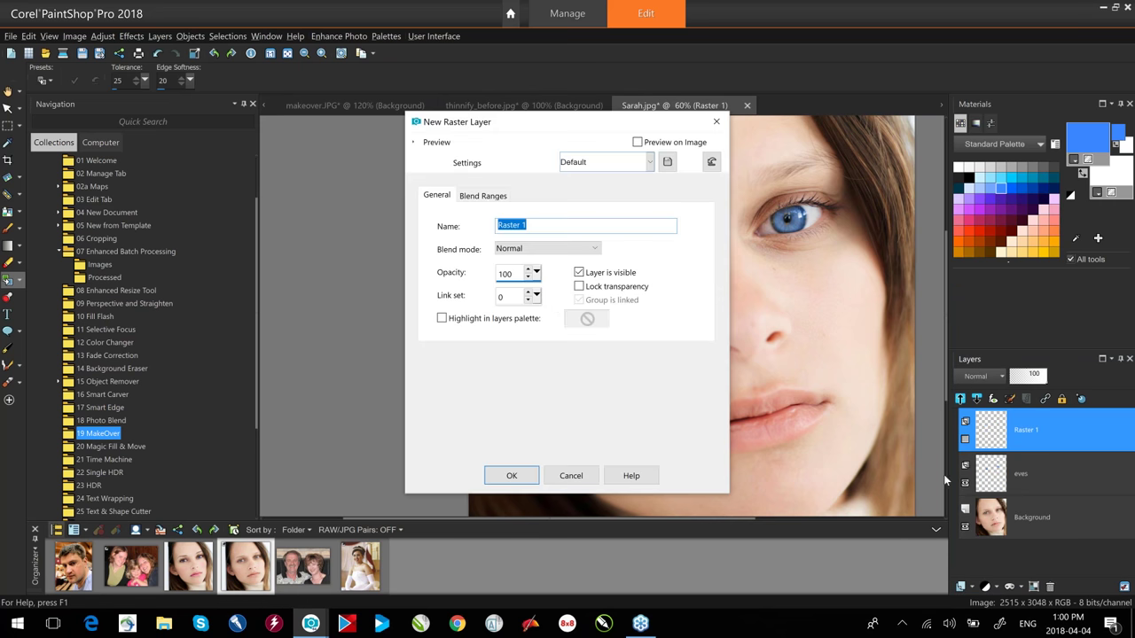
text(lips)
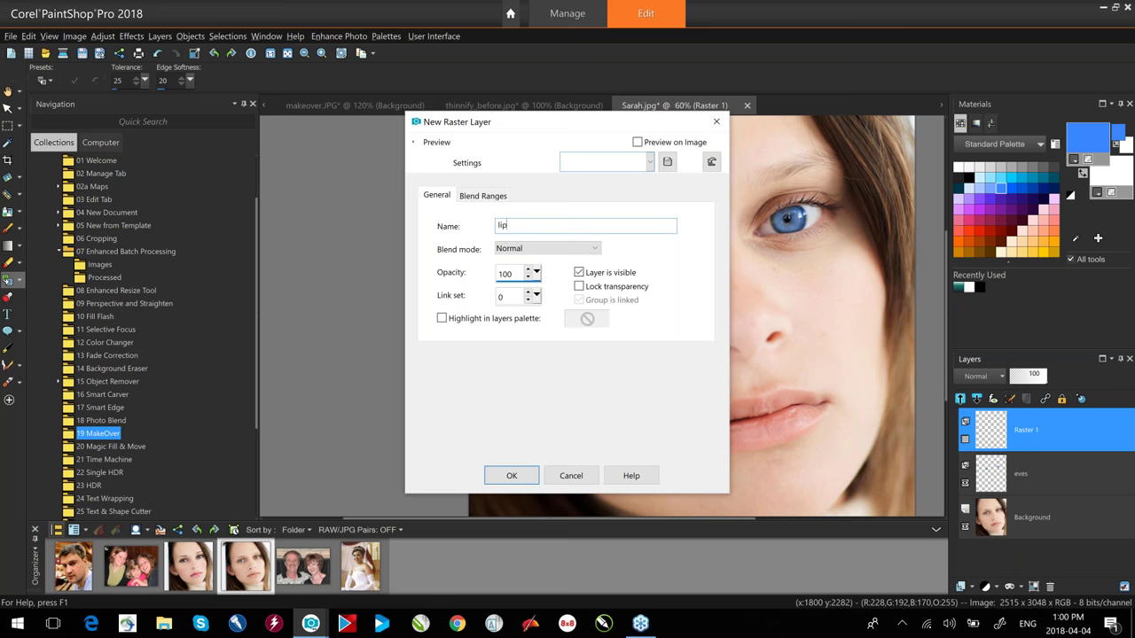
click(514, 475)
Paint the woman's lips solid blue on the lips layer with the Paint Brush, enlarging the brush up to size 103.
click(7, 229)
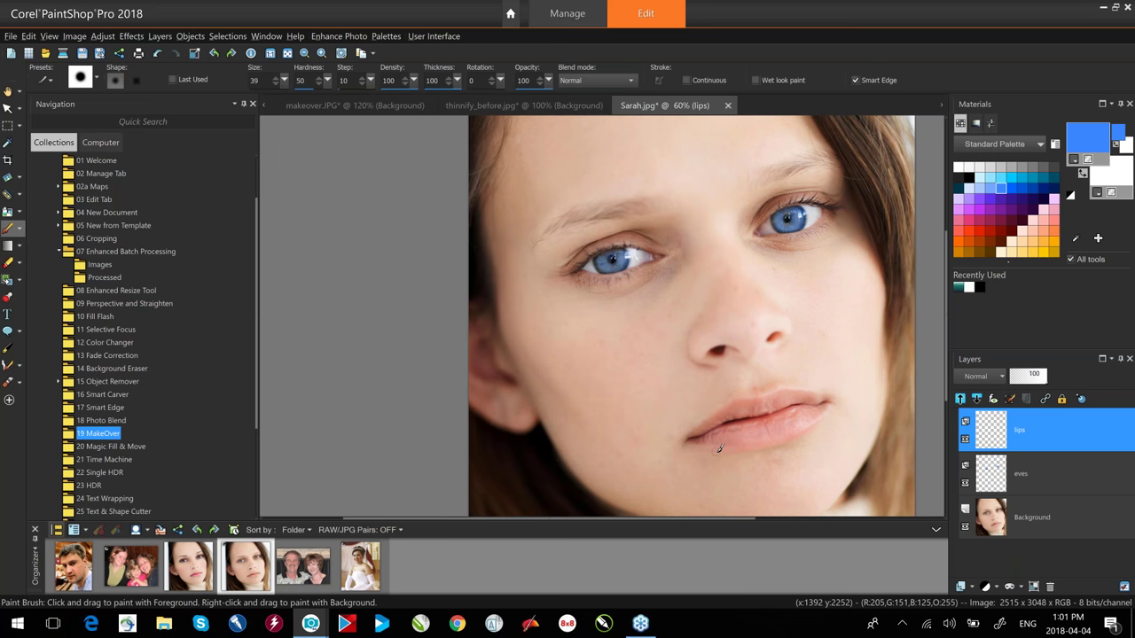
scroll(781, 428, up, 1)
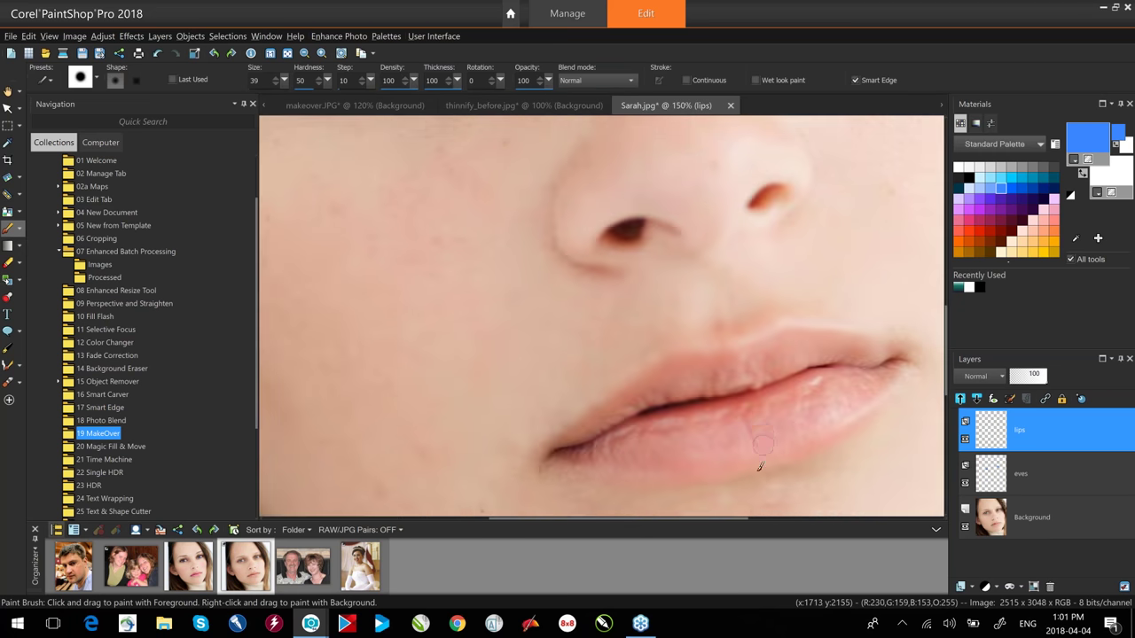
mouse_move(735, 397)
mouse_down()
mouse_move(580, 445)
mouse_move(694, 401)
mouse_move(558, 450)
mouse_move(678, 357)
mouse_move(793, 334)
mouse_move(913, 350)
mouse_move(859, 421)
mouse_move(807, 446)
mouse_move(696, 466)
mouse_move(578, 445)
mouse_move(601, 425)
mouse_move(726, 380)
mouse_move(659, 387)
mouse_up()
mouse_move(724, 371)
mouse_down()
mouse_move(897, 358)
mouse_move(673, 398)
mouse_move(612, 416)
mouse_move(600, 442)
mouse_move(701, 446)
mouse_move(757, 411)
mouse_up()
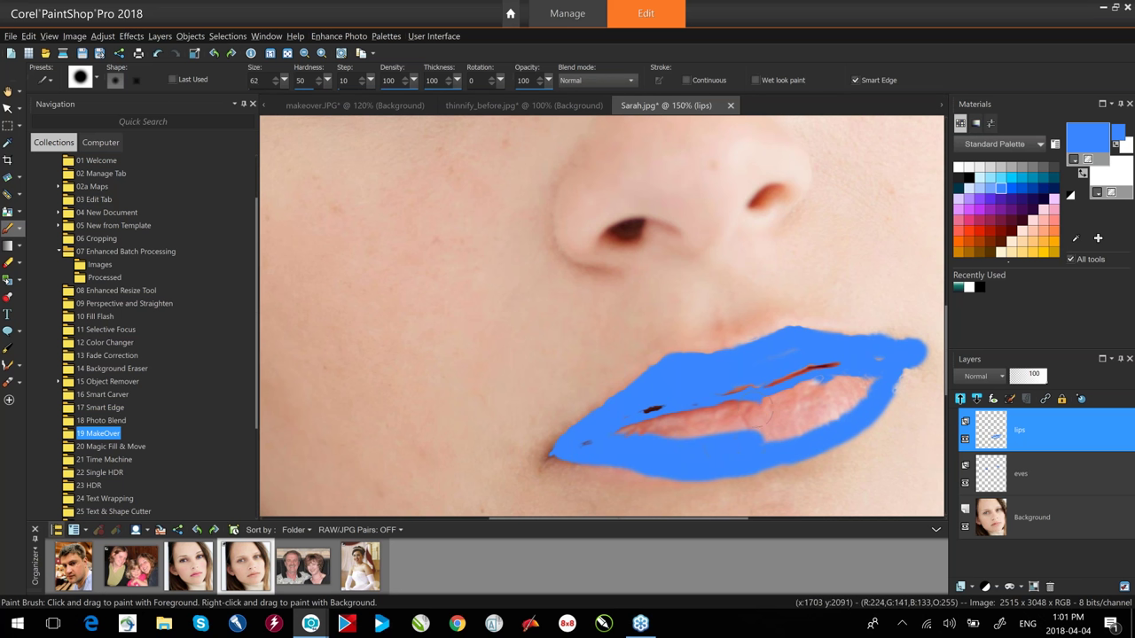
mouse_move(658, 424)
mouse_down()
mouse_move(749, 421)
mouse_move(842, 390)
mouse_move(768, 432)
mouse_up()
mouse_move(846, 355)
mouse_down()
mouse_move(705, 402)
mouse_move(767, 406)
mouse_move(772, 399)
mouse_move(646, 412)
mouse_move(681, 395)
mouse_up()
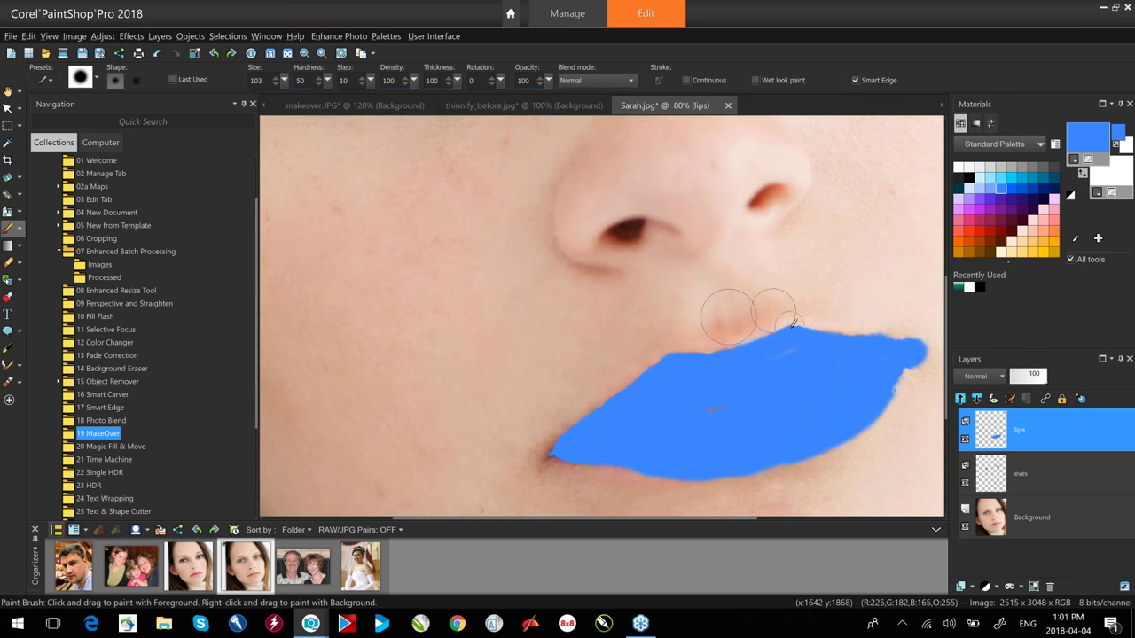
Set the lips layer's blend mode to Hue and its opacity to 65.
scroll(796, 319, down, 5)
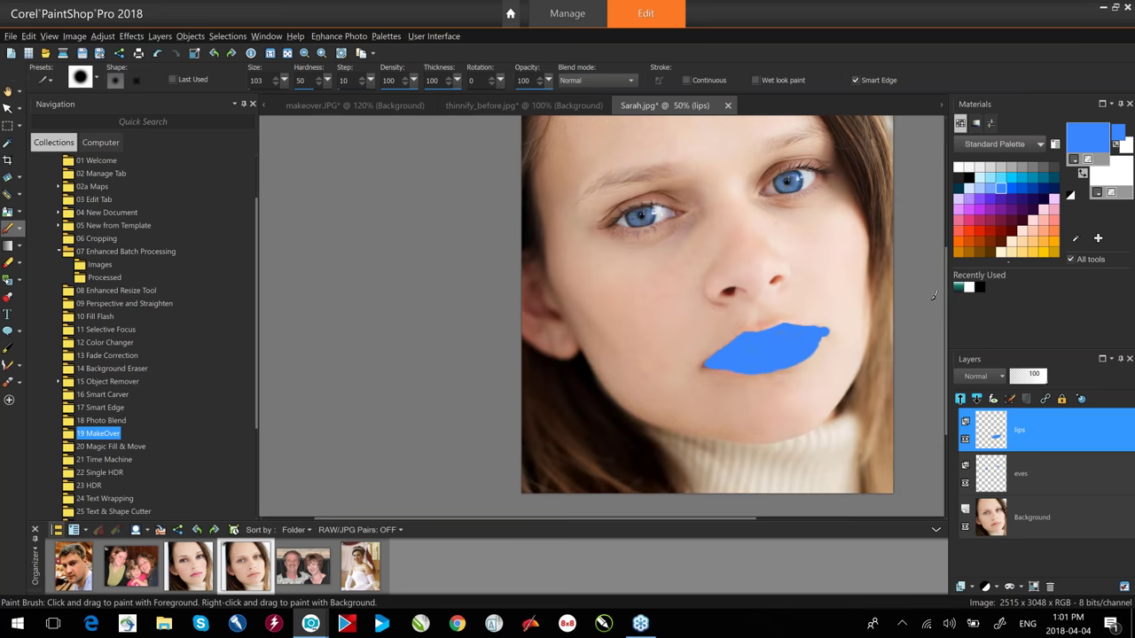
click(1003, 375)
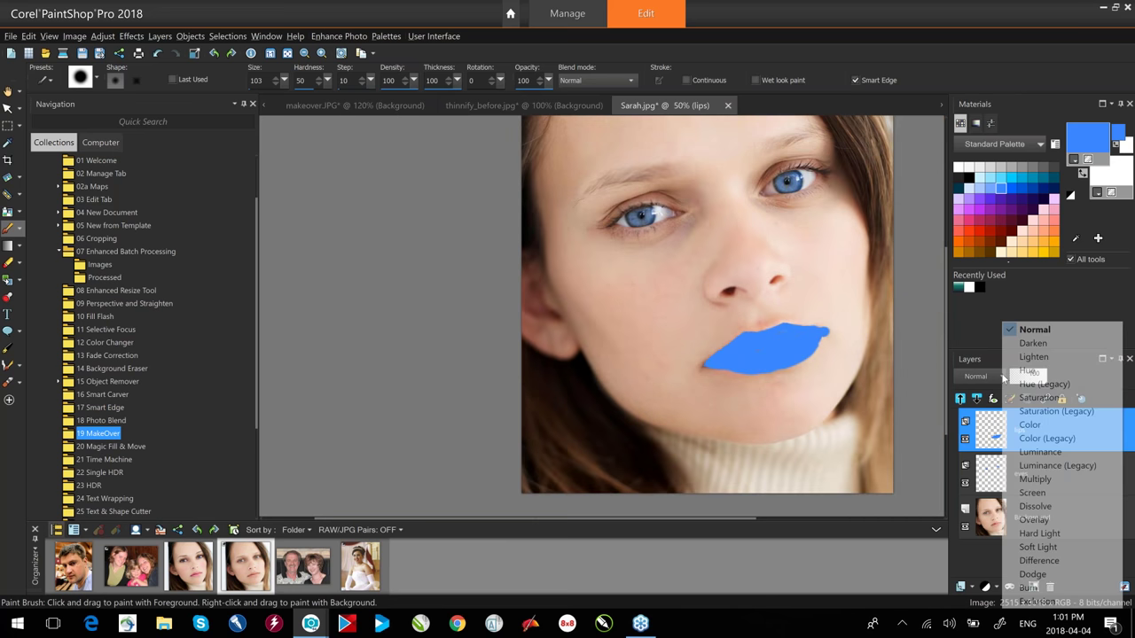
click(1028, 370)
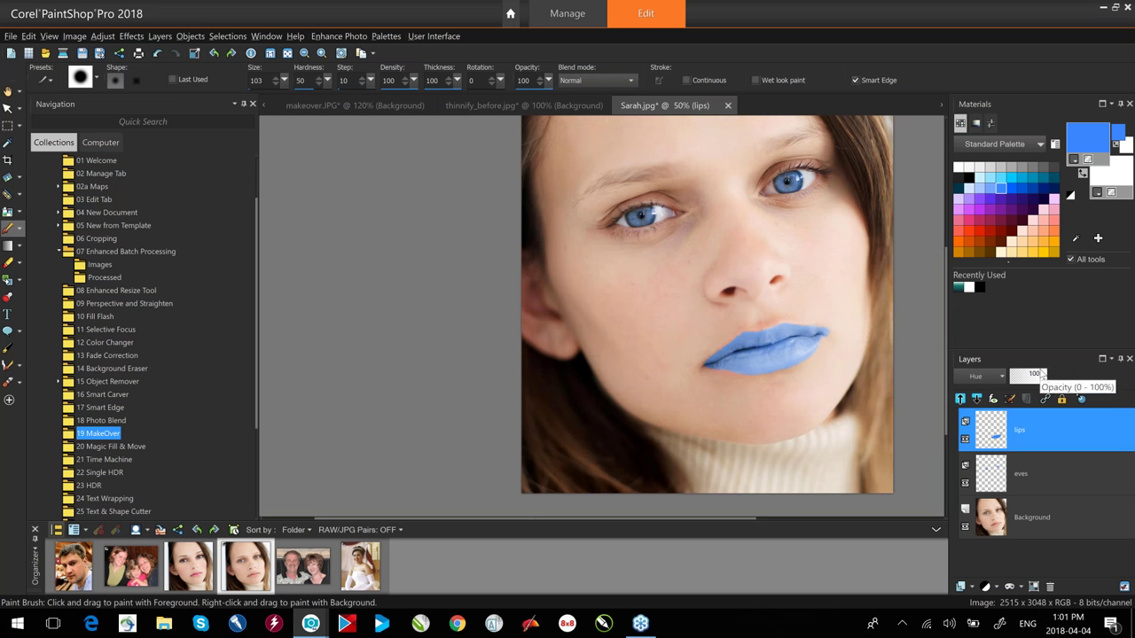
drag(1045, 379, 1030, 379)
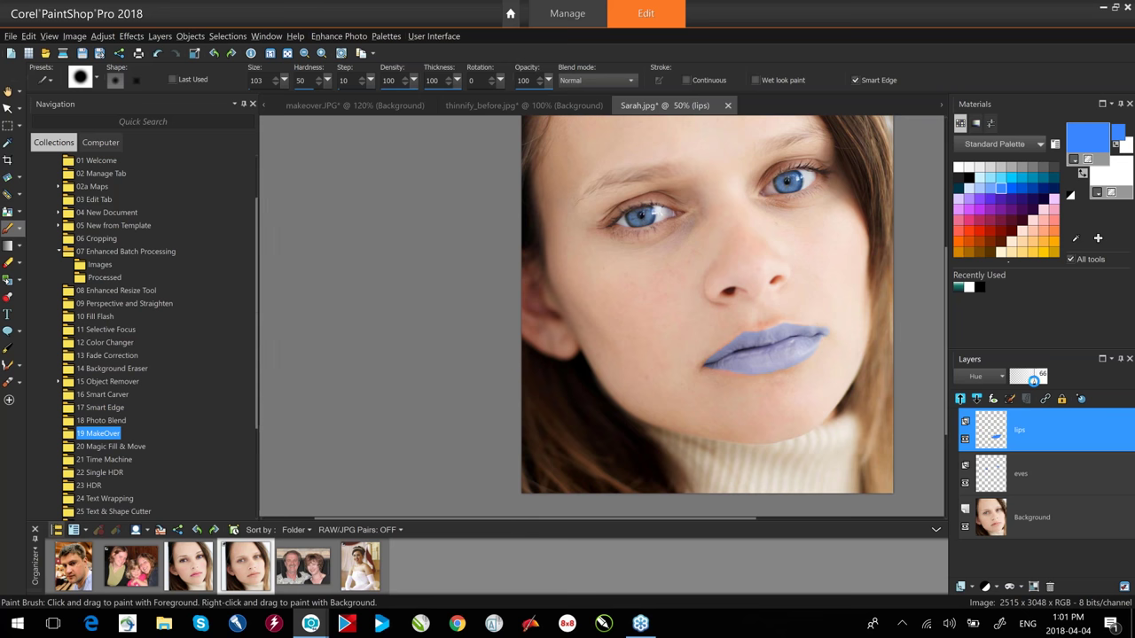
Recolor the lips with the Color Changer, trying red before dark burgundy, and lower the lips layer's opacity to 44.
click(7, 280)
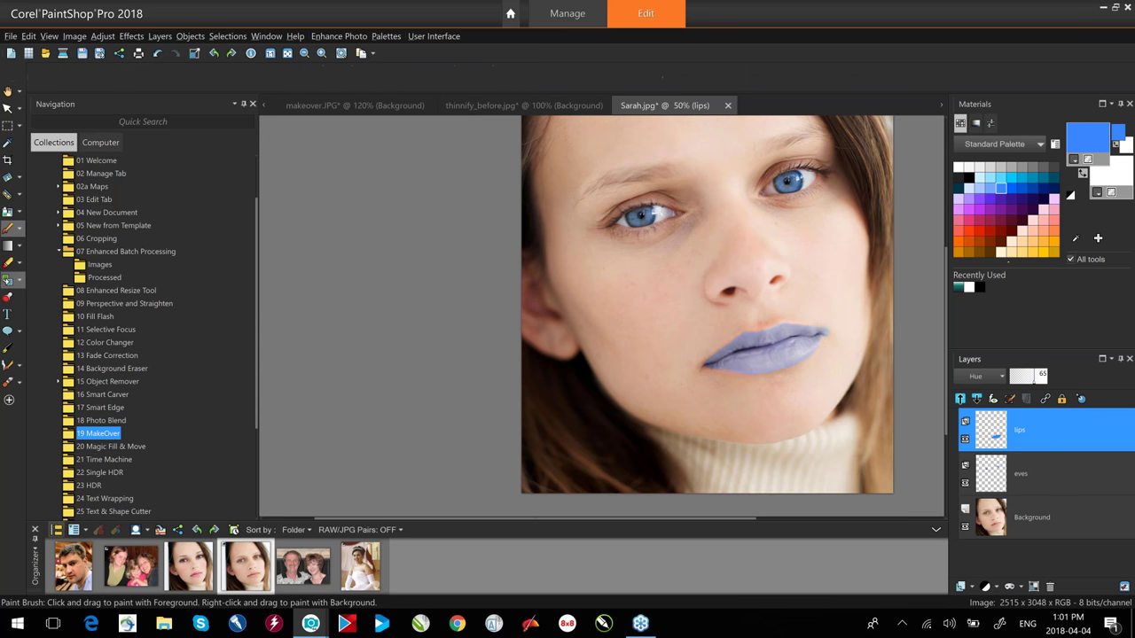
click(774, 352)
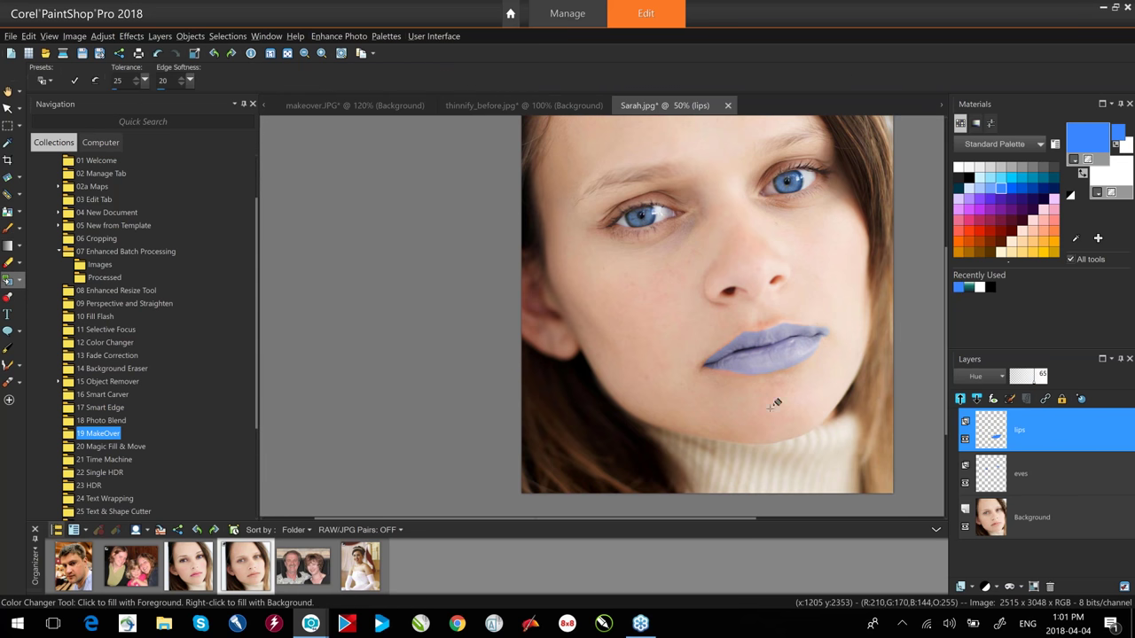
click(990, 230)
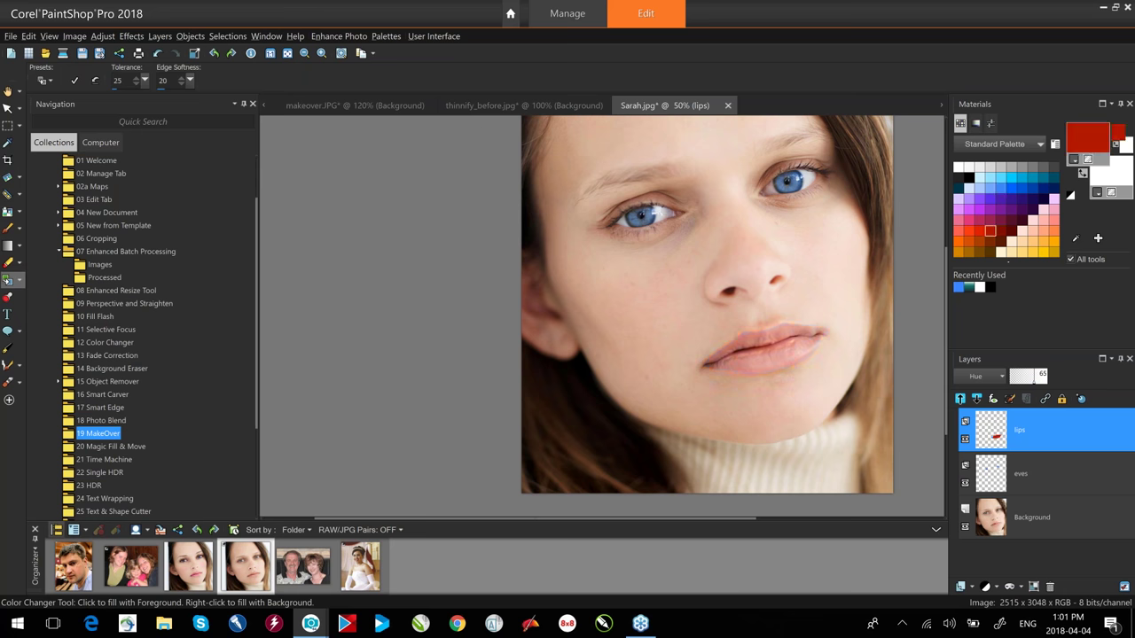
click(1012, 220)
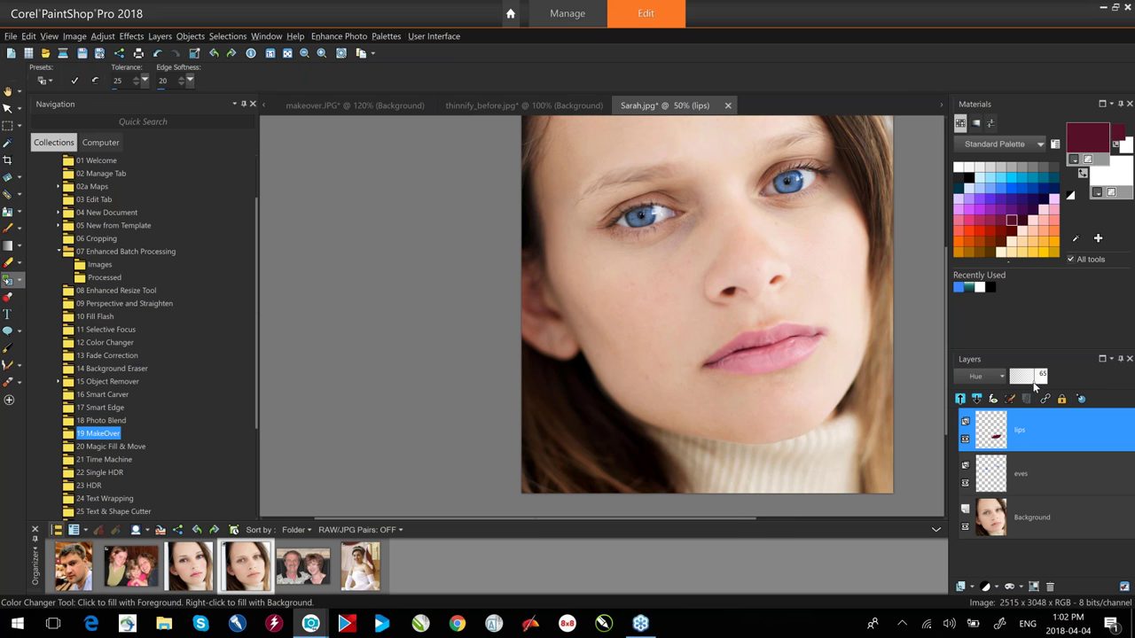
drag(1035, 380, 1025, 381)
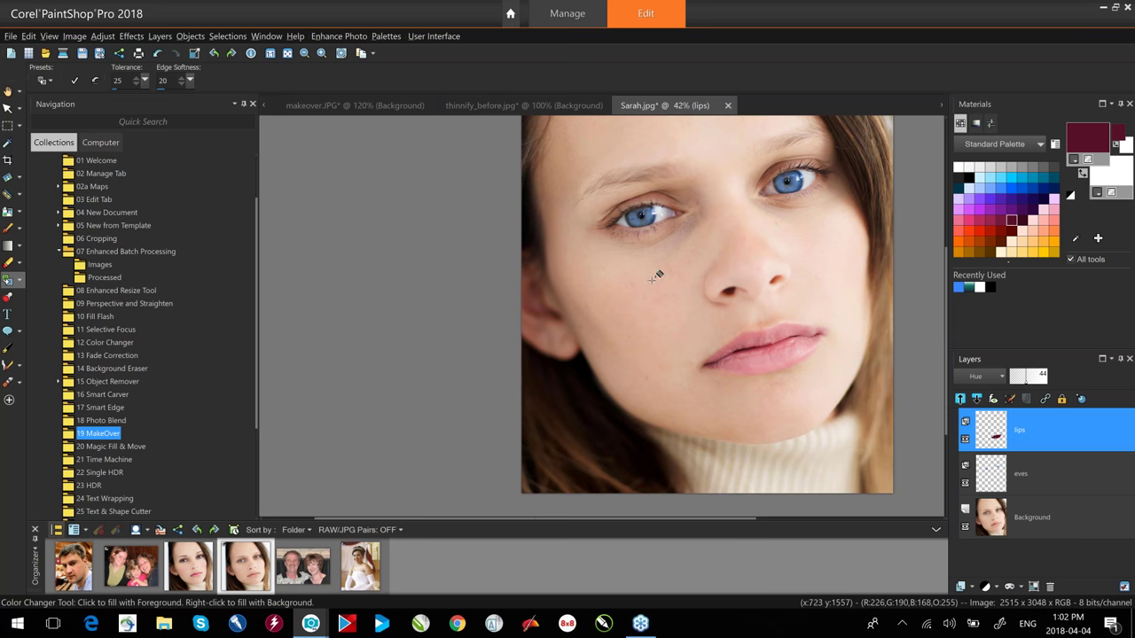
scroll(659, 271, down, 1)
click(7, 107)
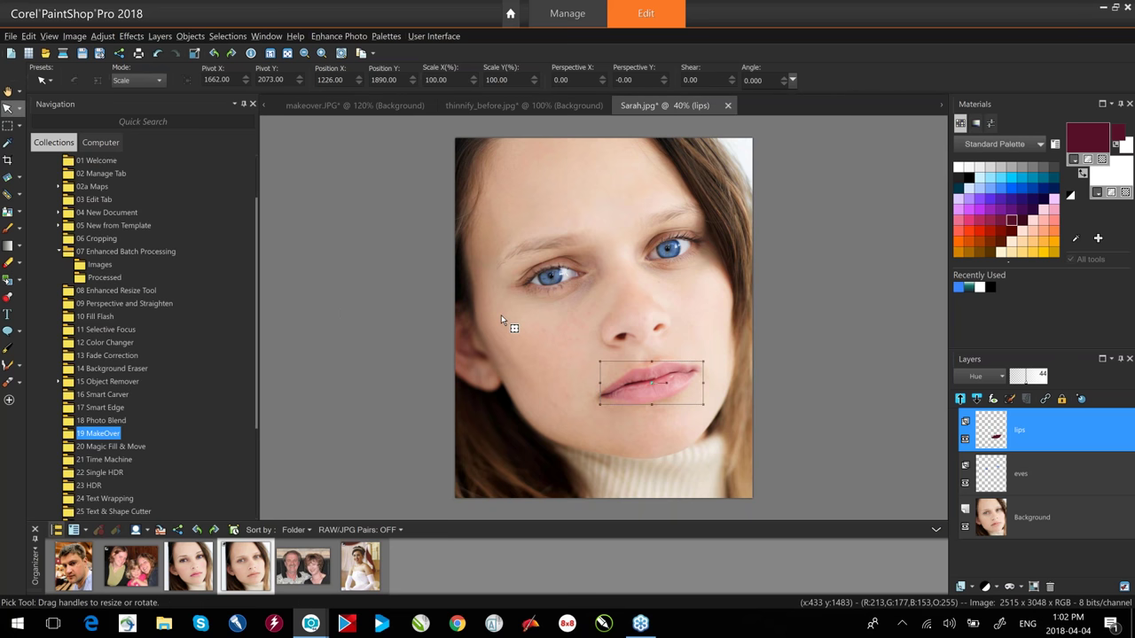
Duplicate the Background layer and open the copy's name for editing.
click(1019, 522)
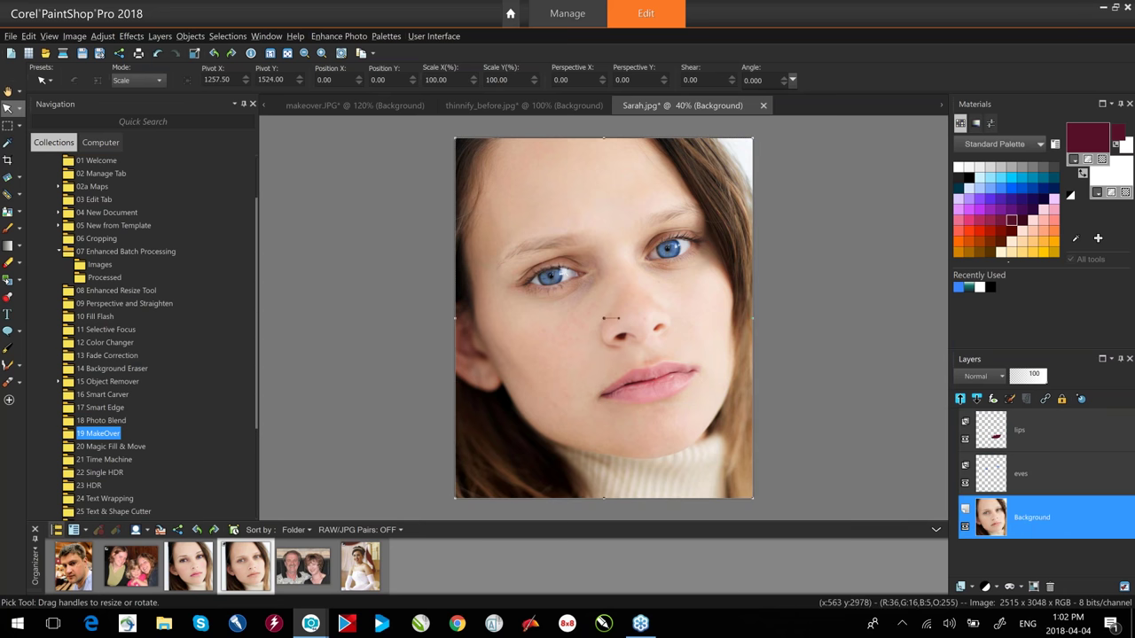
right_click(1035, 524)
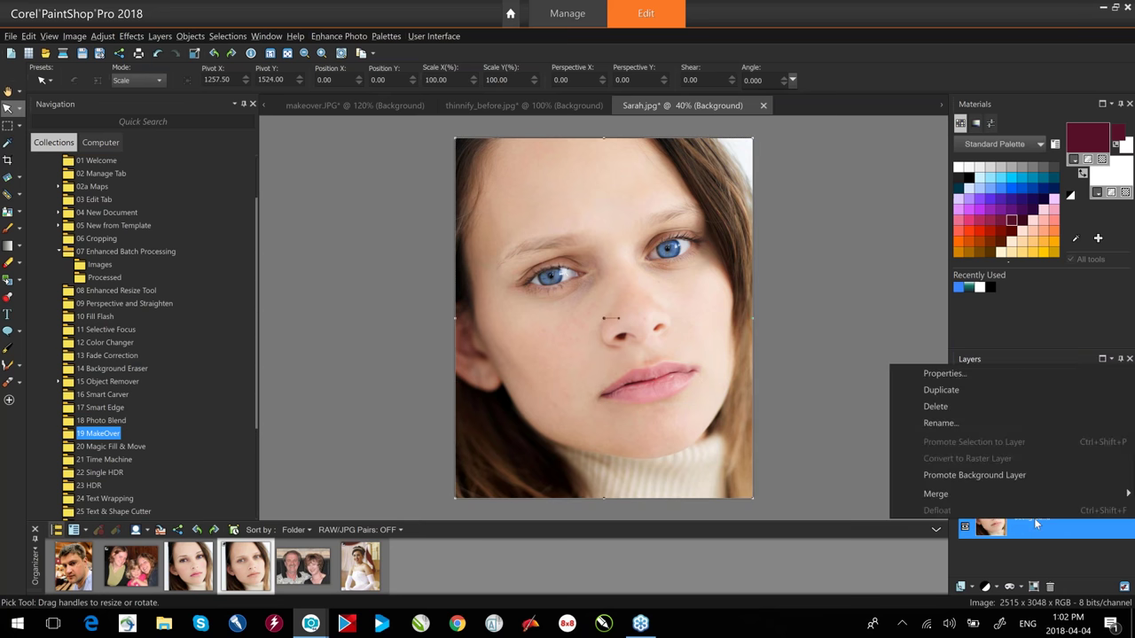
click(994, 391)
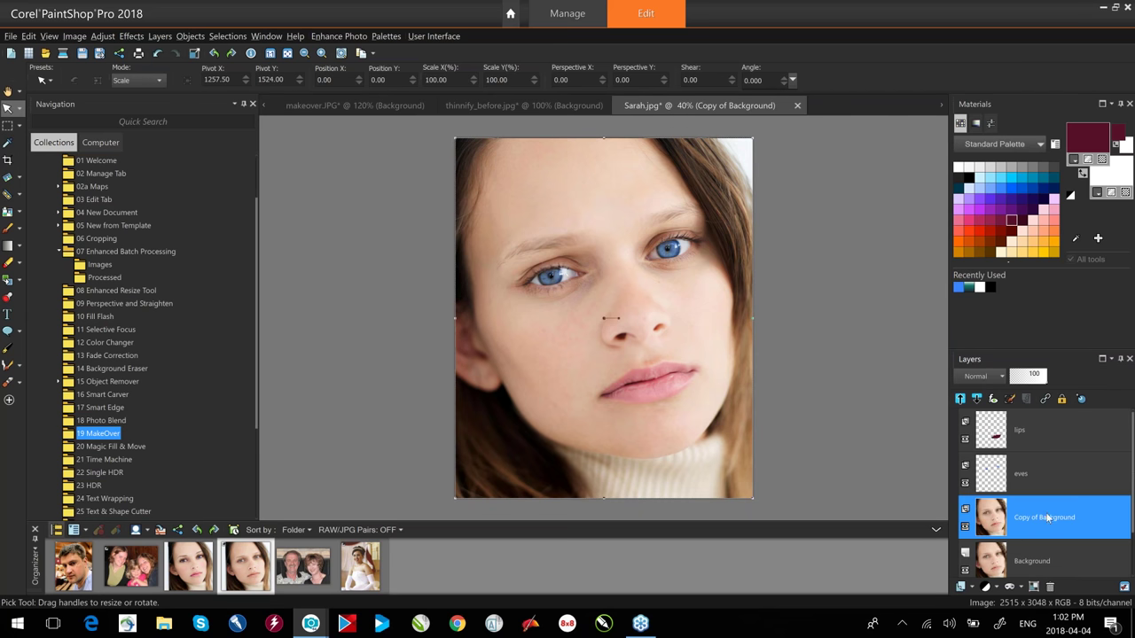
double_click(1046, 517)
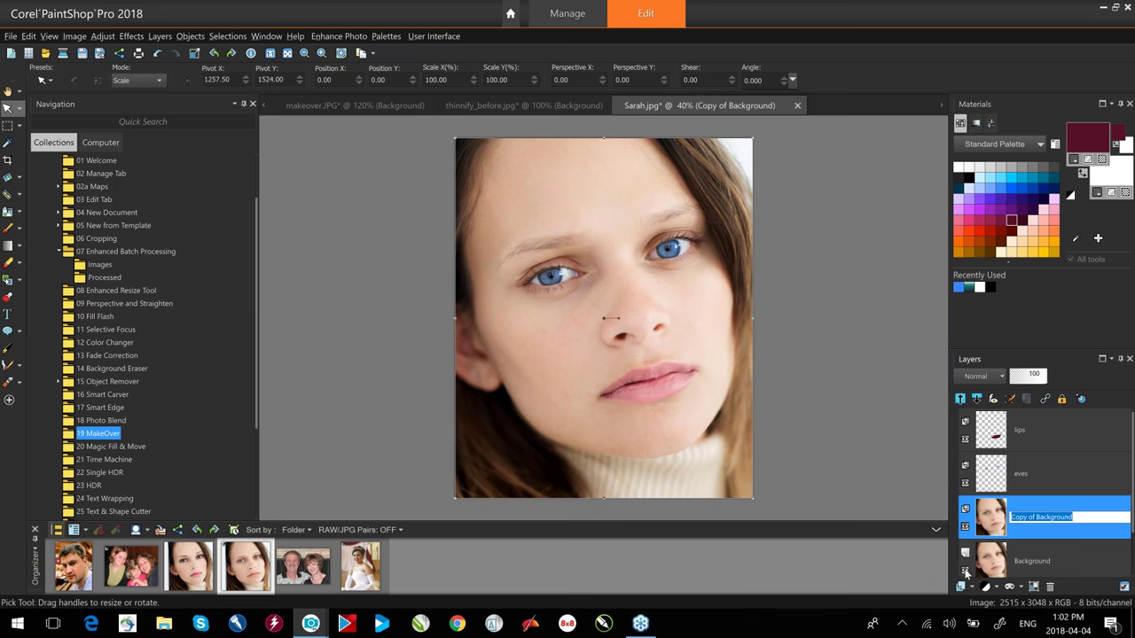
Hide the Background layer and check the Copy of Background layer by switching its visibility off and on.
key(Return)
click(965, 527)
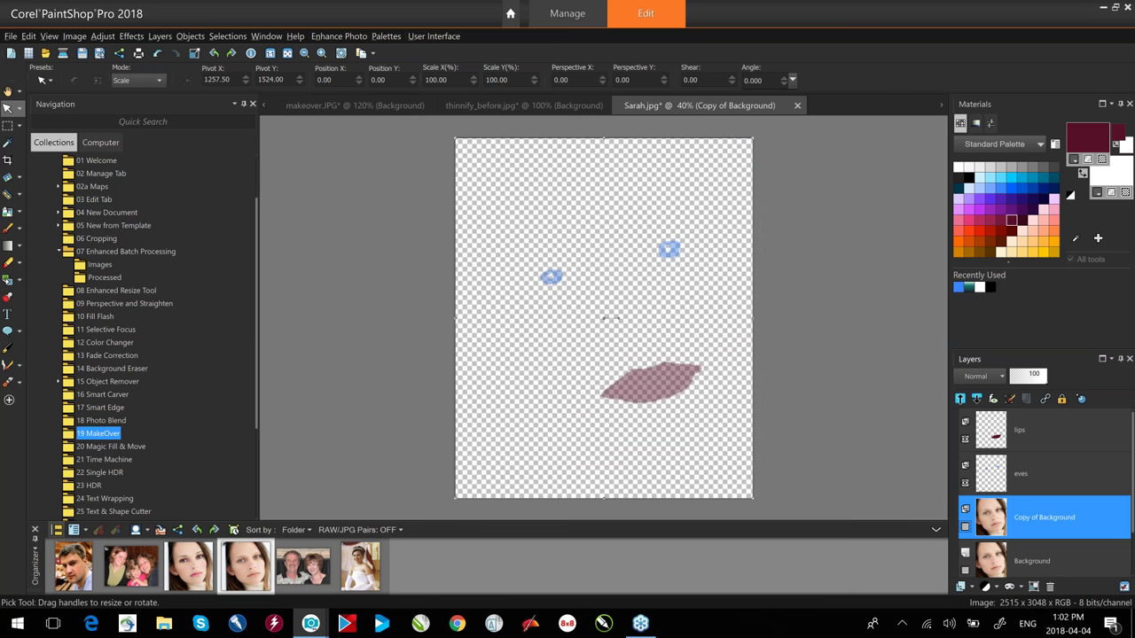
click(965, 527)
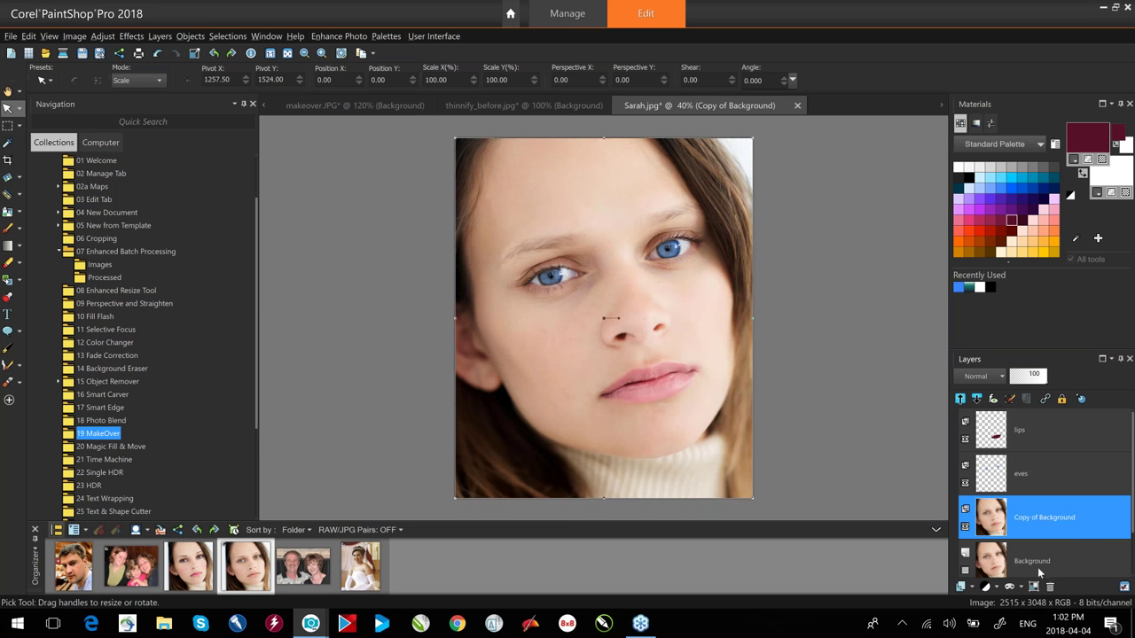
Start the Selective Focus photo effect on the Copy of Background layer and stretch the elliptical focus area up to the forehead.
click(224, 39)
mouse_move(131, 40)
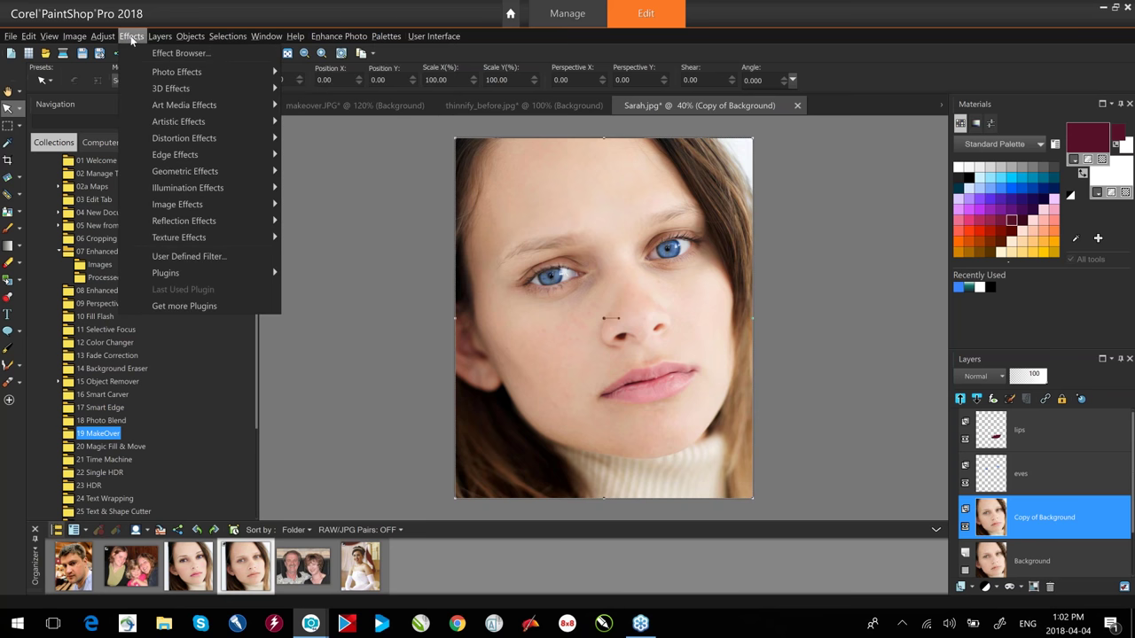
mouse_move(180, 71)
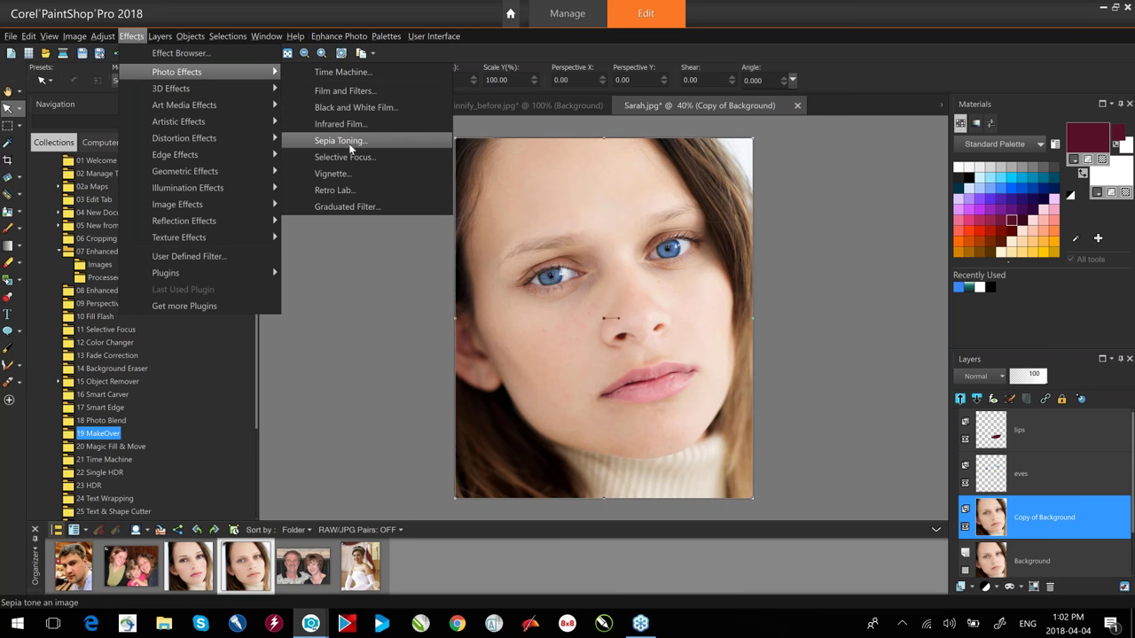
click(102, 36)
click(132, 37)
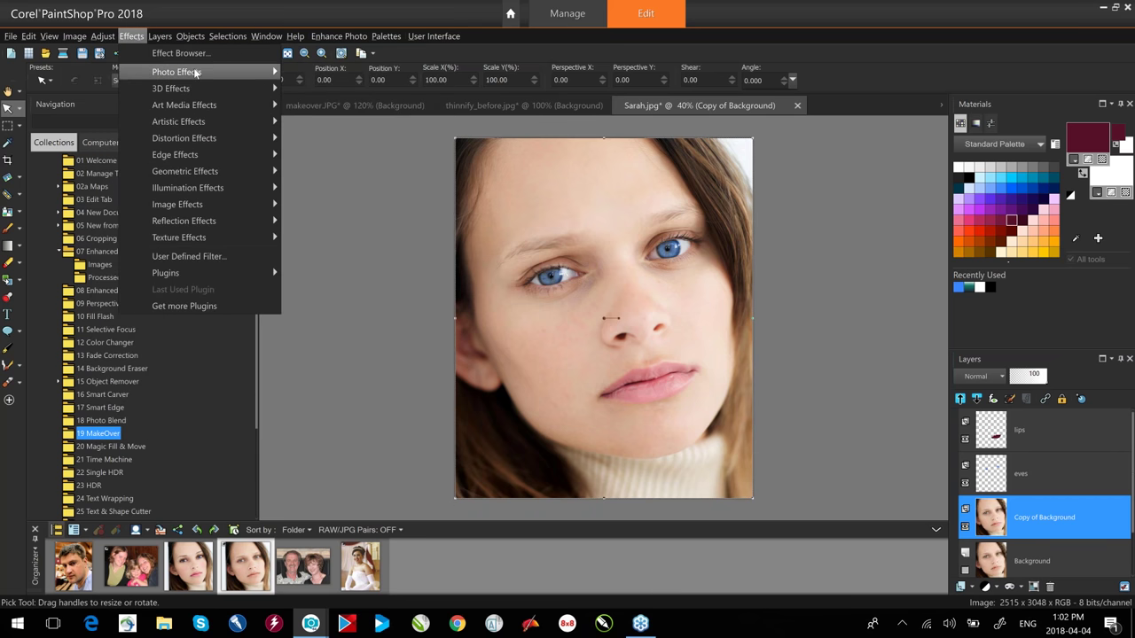
click(355, 155)
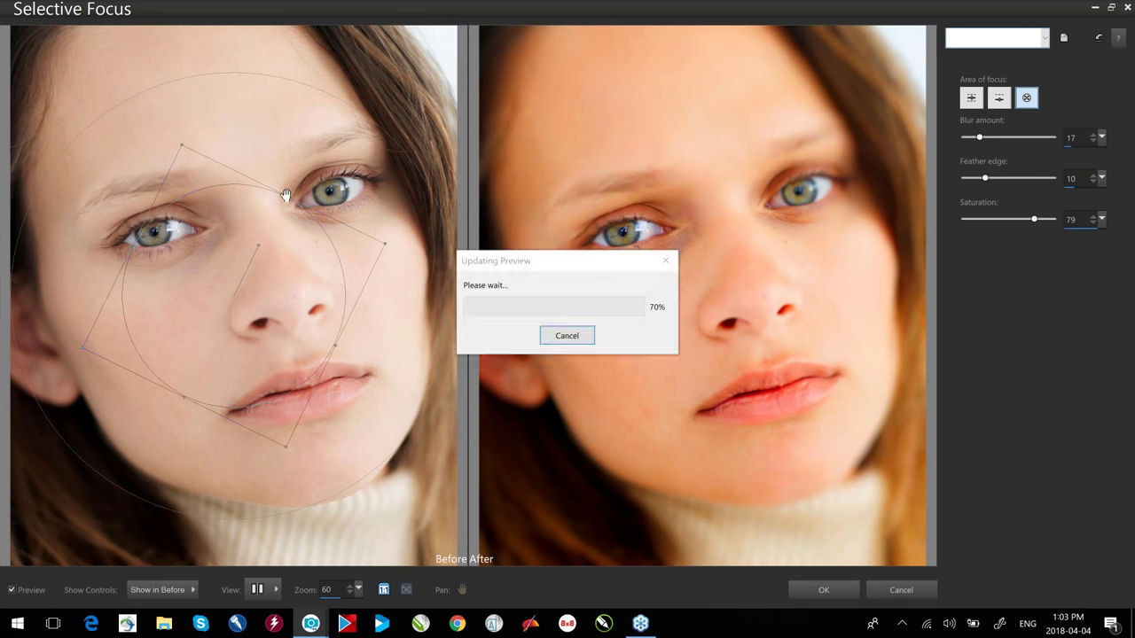
drag(295, 177, 324, 113)
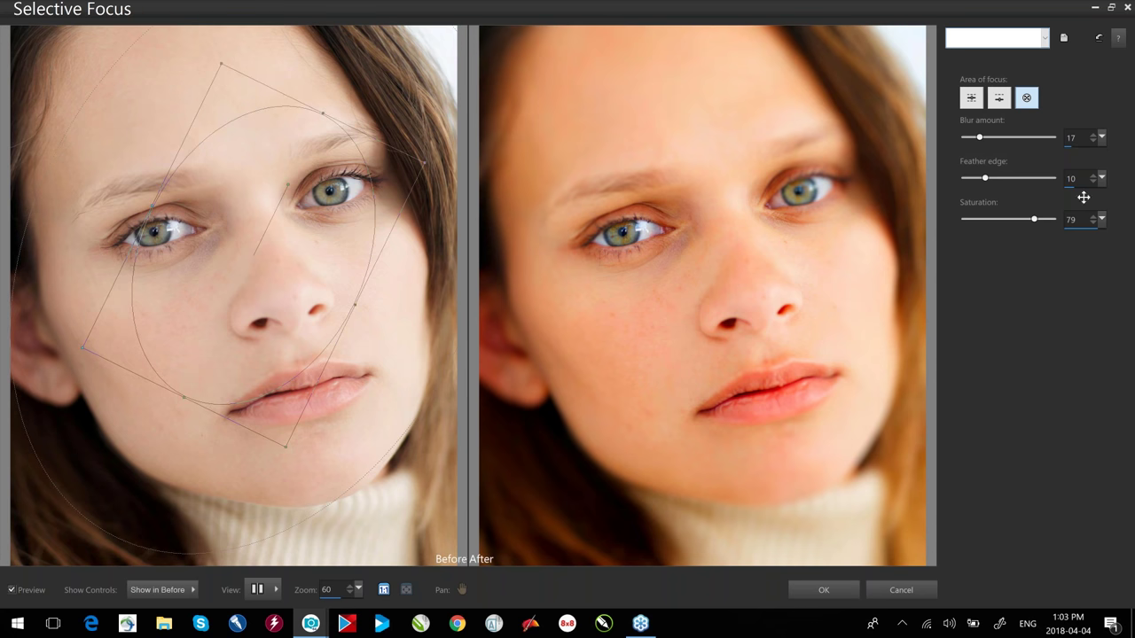
Set the Selective Focus saturation to 0, rotate the focus ellipse to frame both eyes, set the feather edge to 13 and apply the effect.
drag(1033, 220, 979, 225)
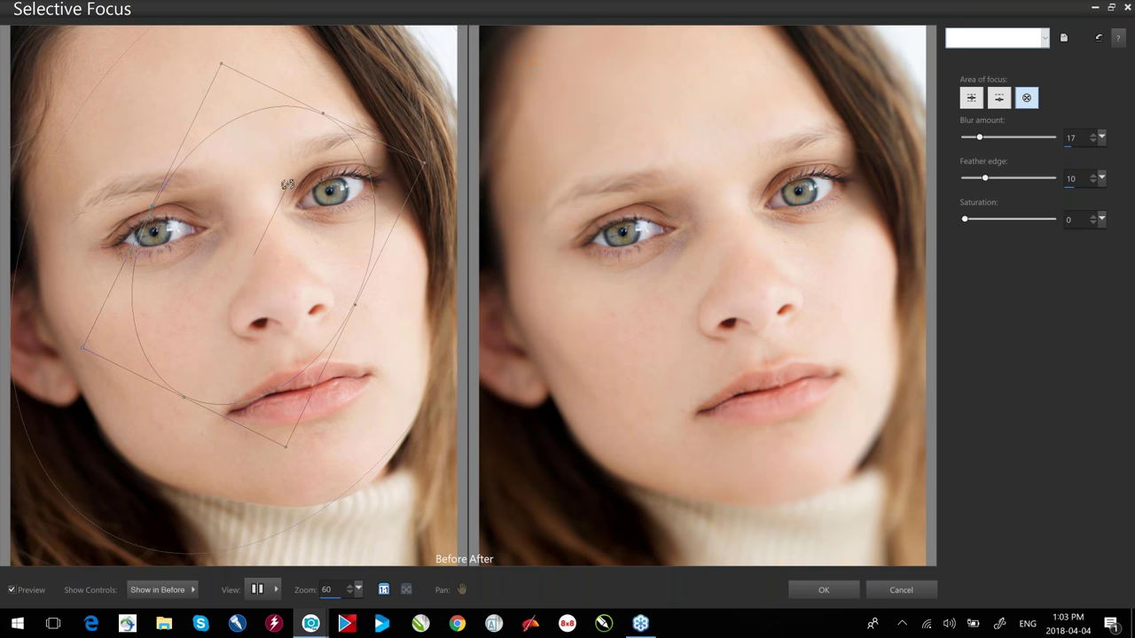
drag(287, 184, 232, 168)
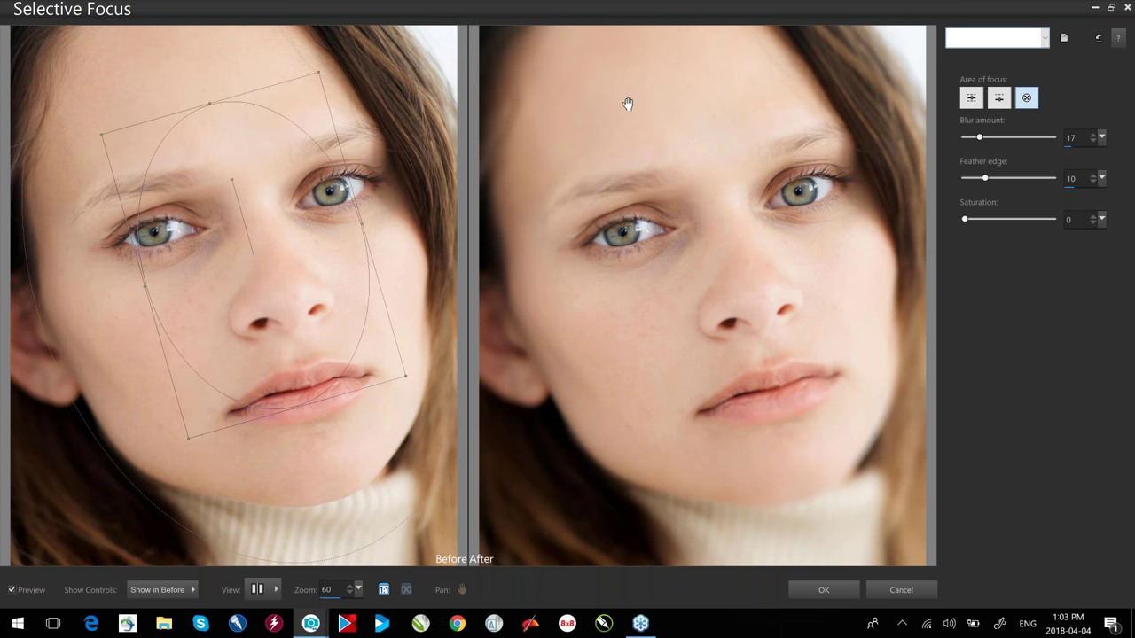
drag(984, 178, 998, 179)
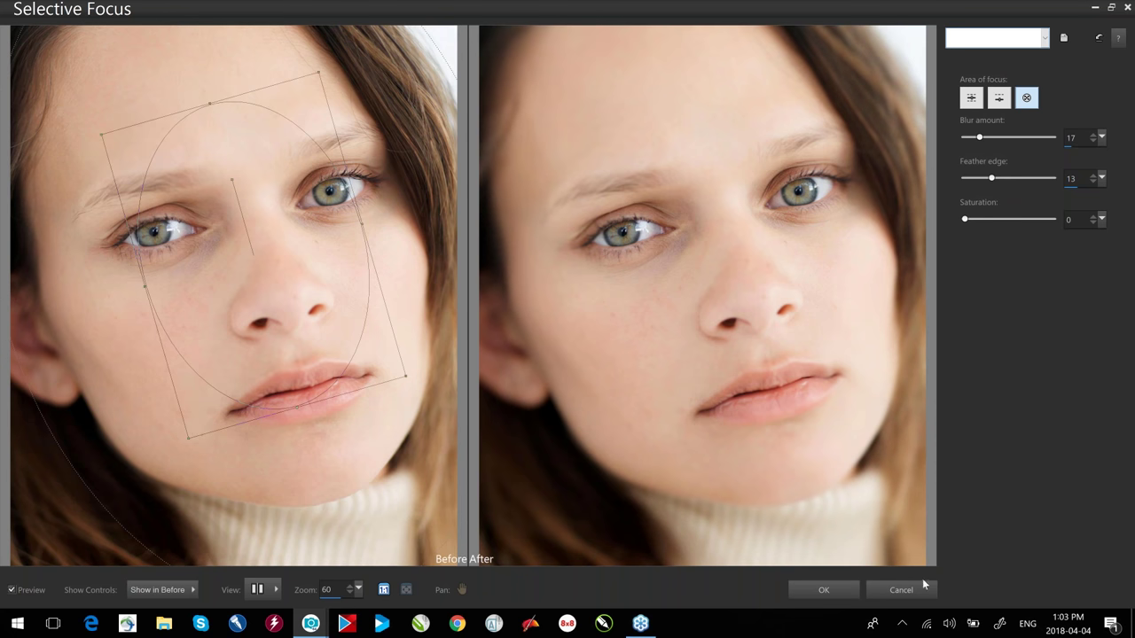
click(827, 592)
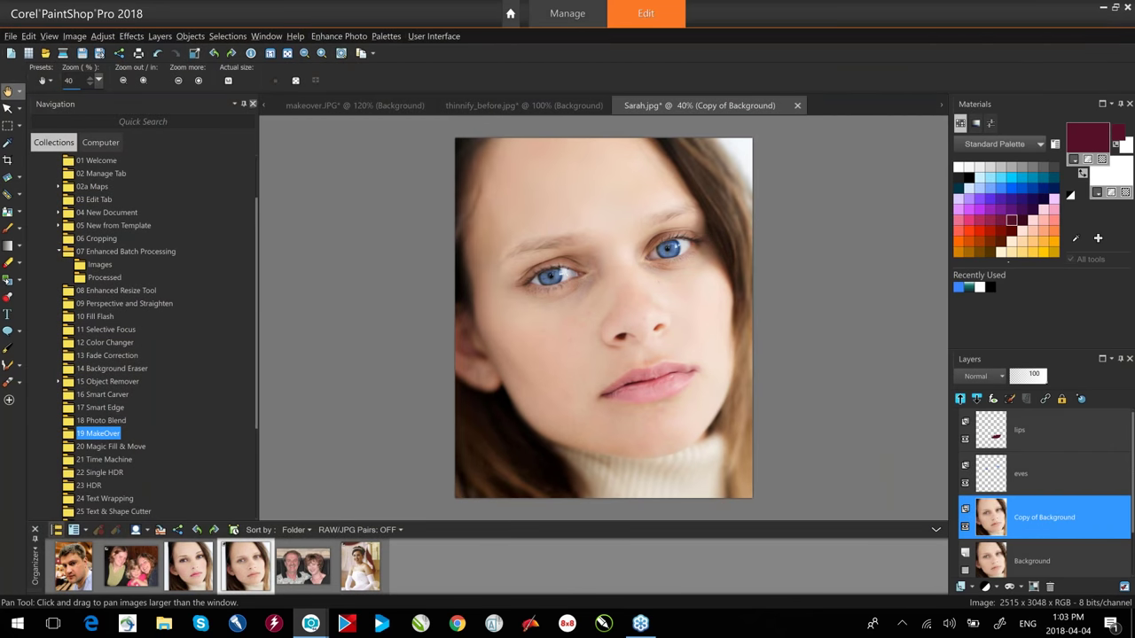
Open the Film and Filters effect, enable its preview on the image and set the film look to Glamour.
click(133, 37)
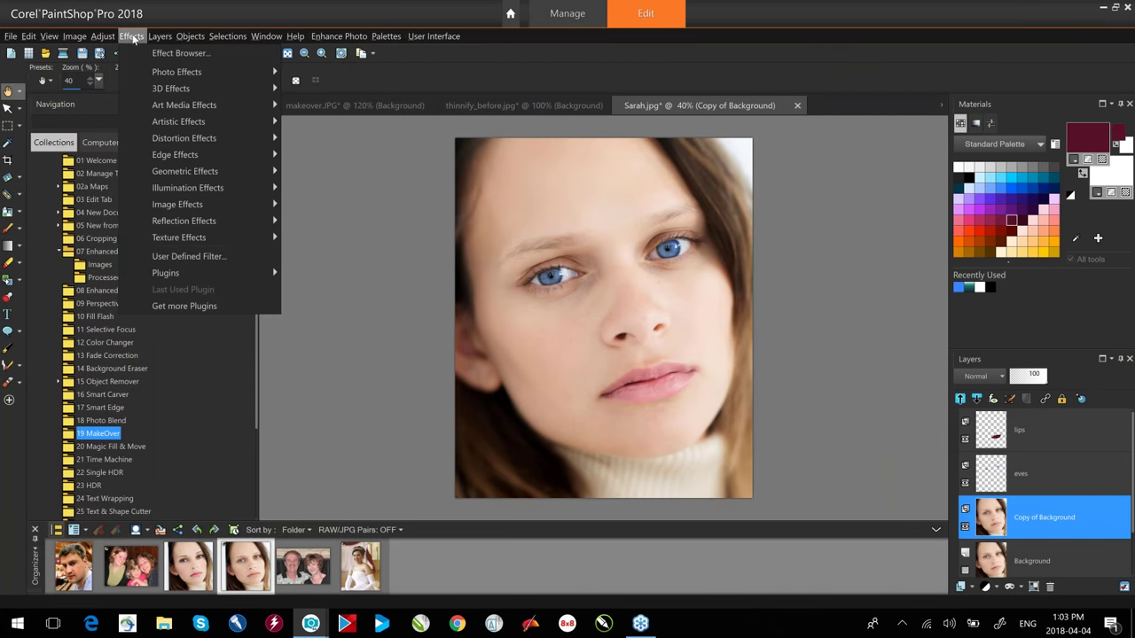
mouse_move(160, 74)
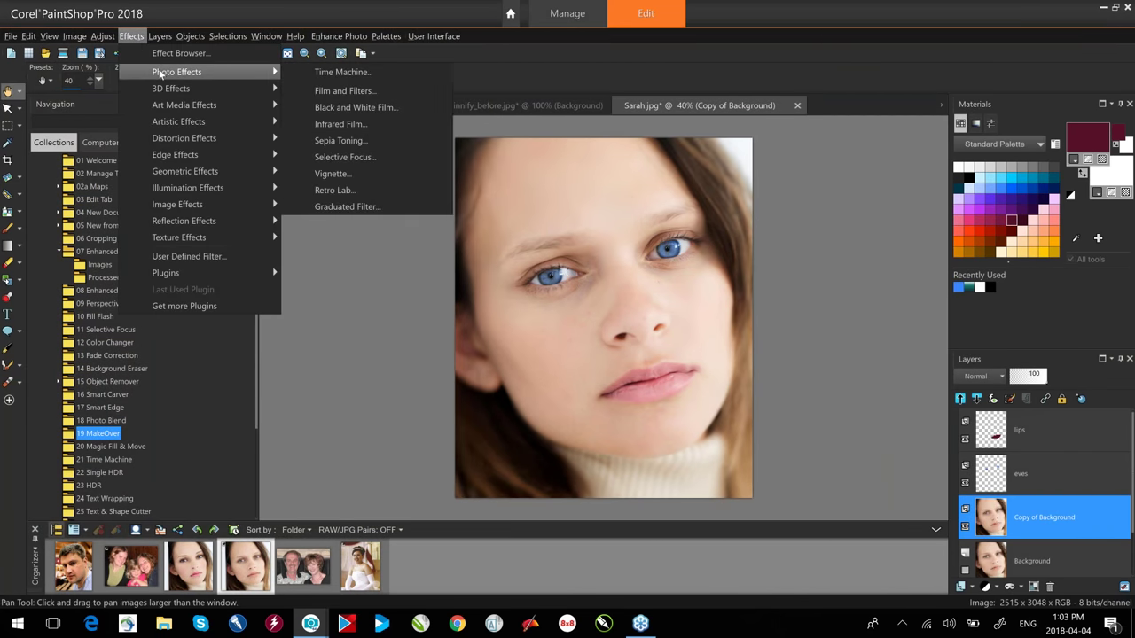
click(346, 91)
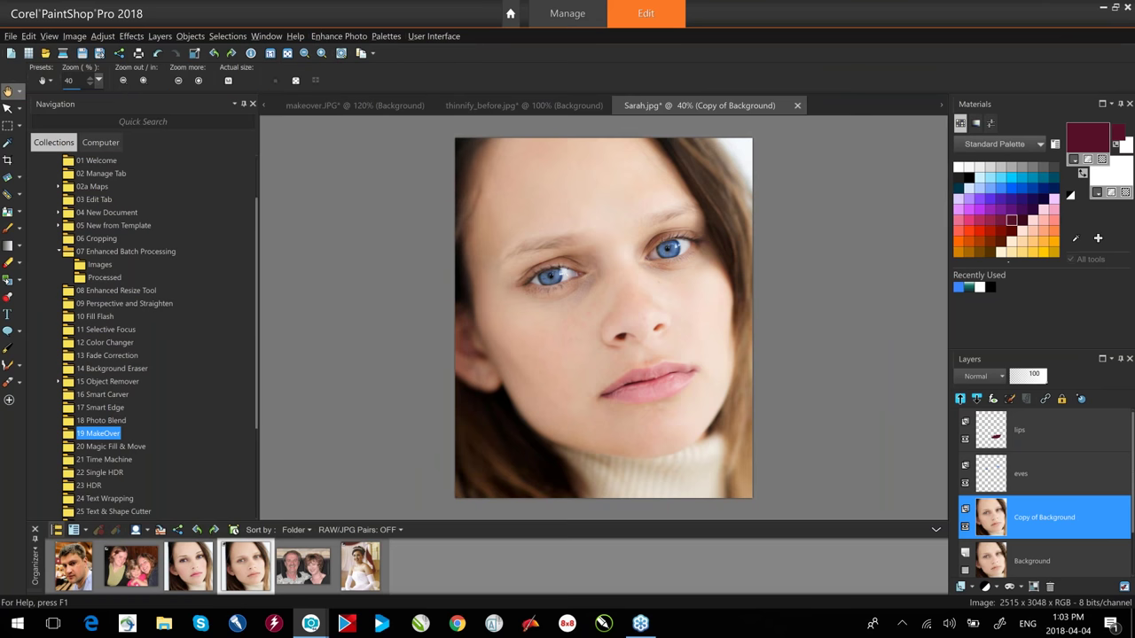
drag(537, 89, 278, 71)
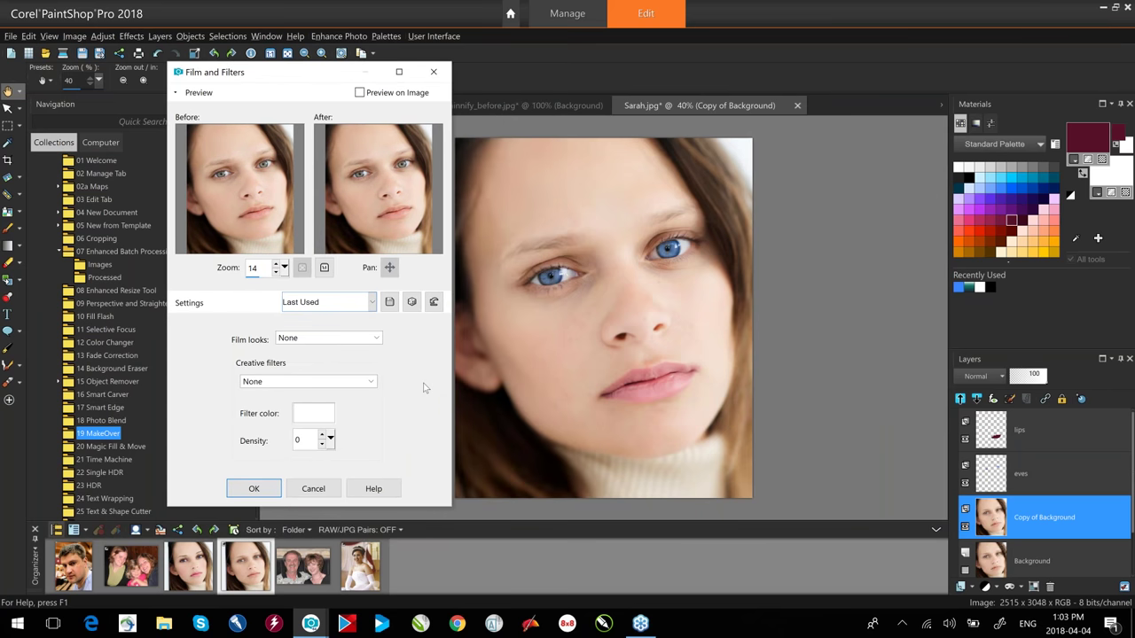
click(359, 93)
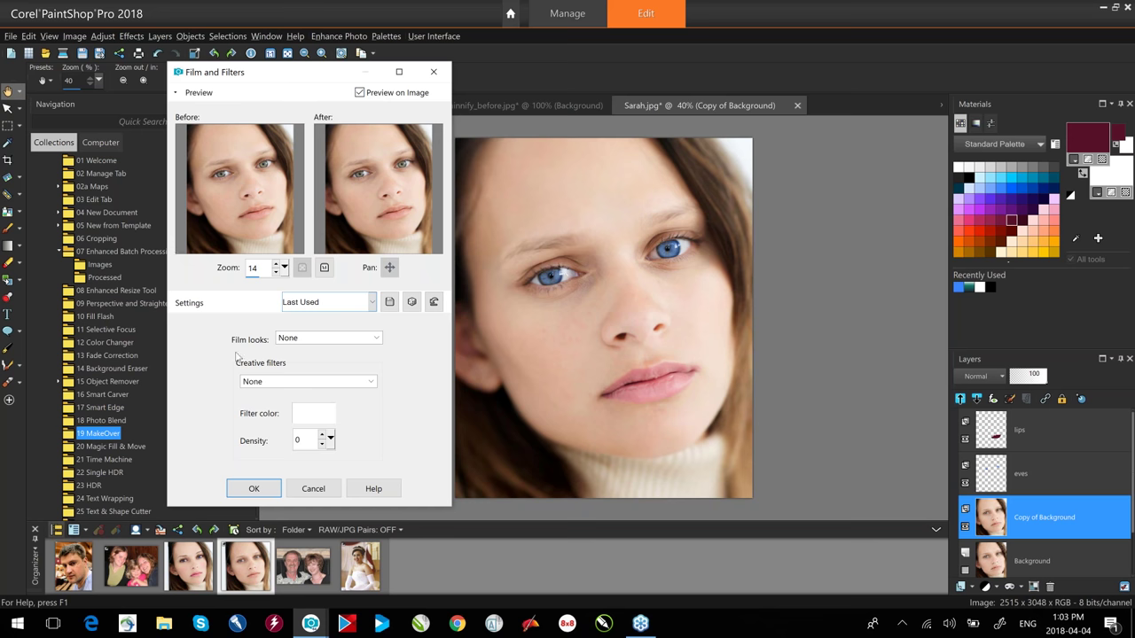
click(359, 341)
click(375, 340)
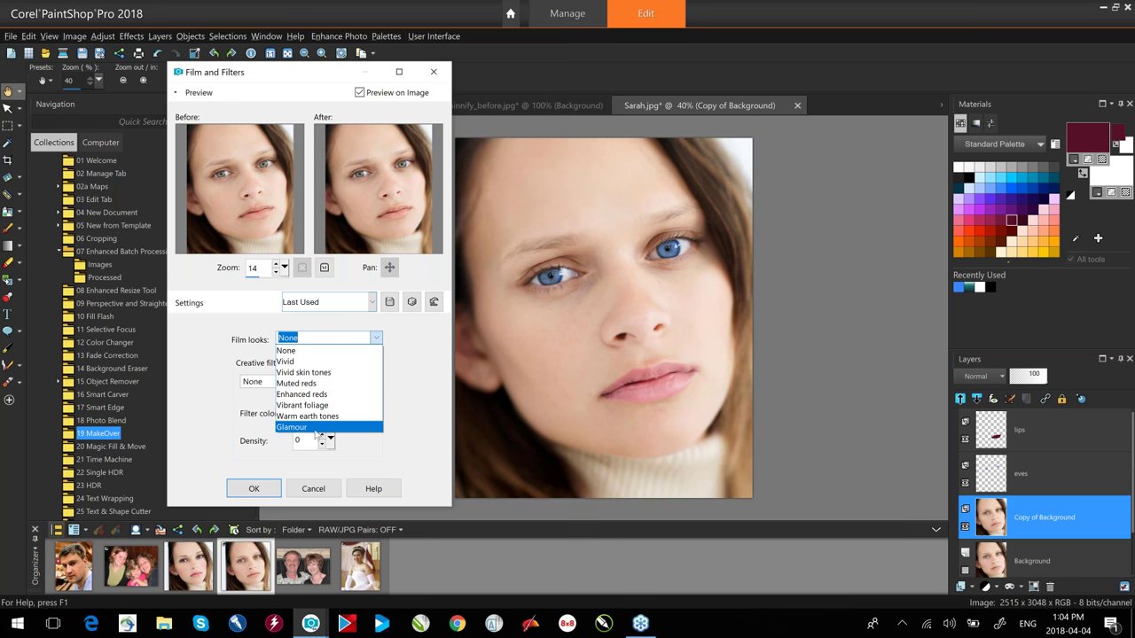
click(308, 427)
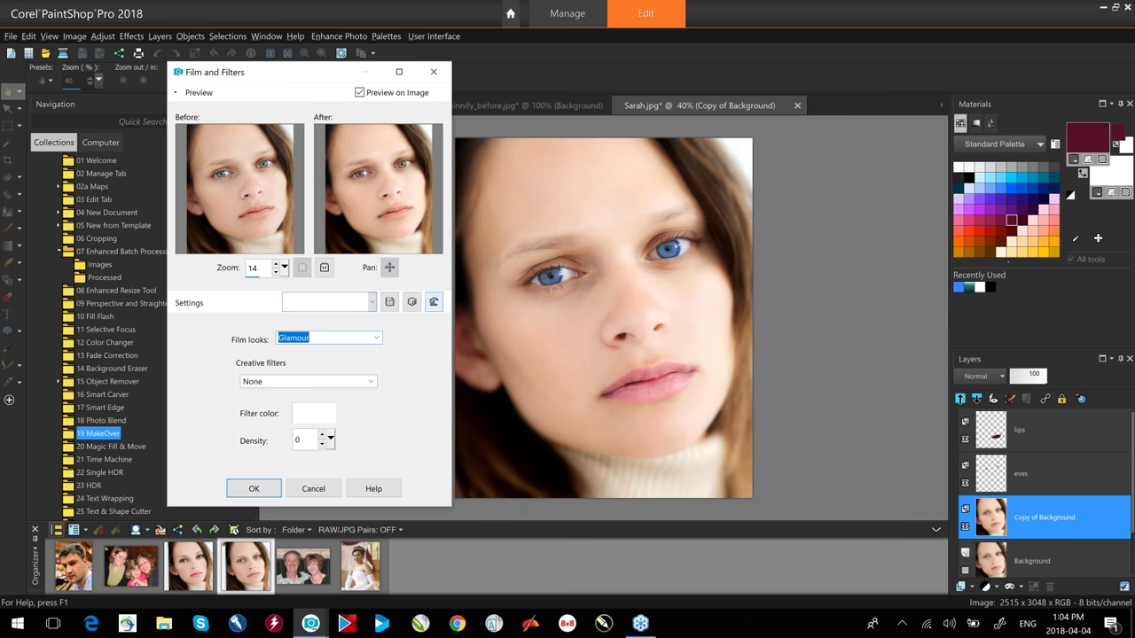
Choose the Warming creative filter and set its density to 4.
click(373, 381)
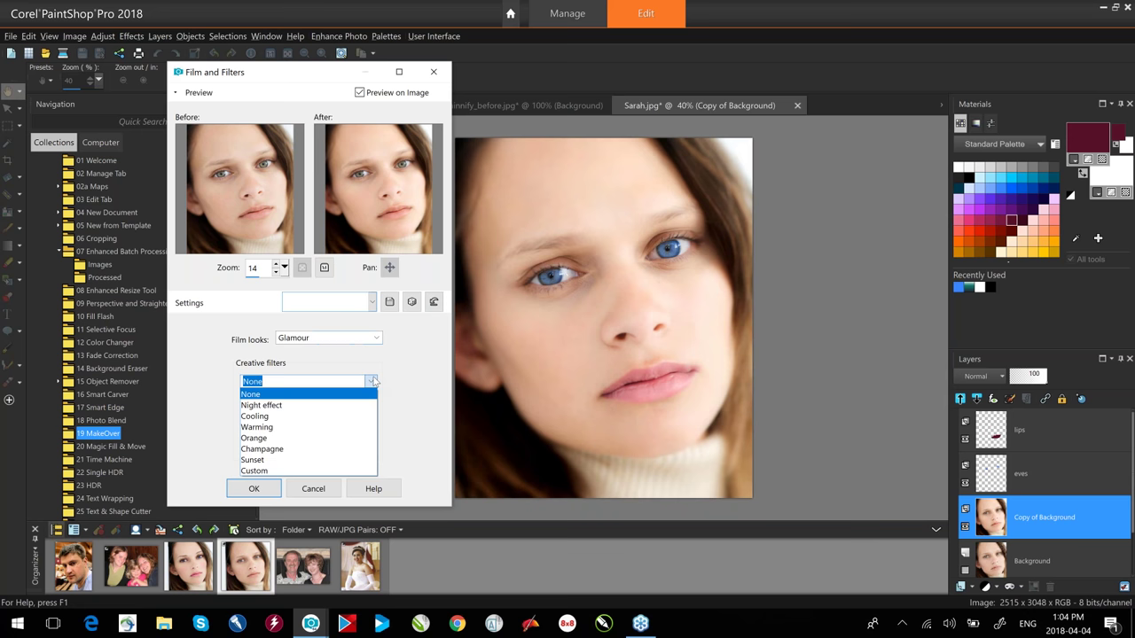
click(279, 429)
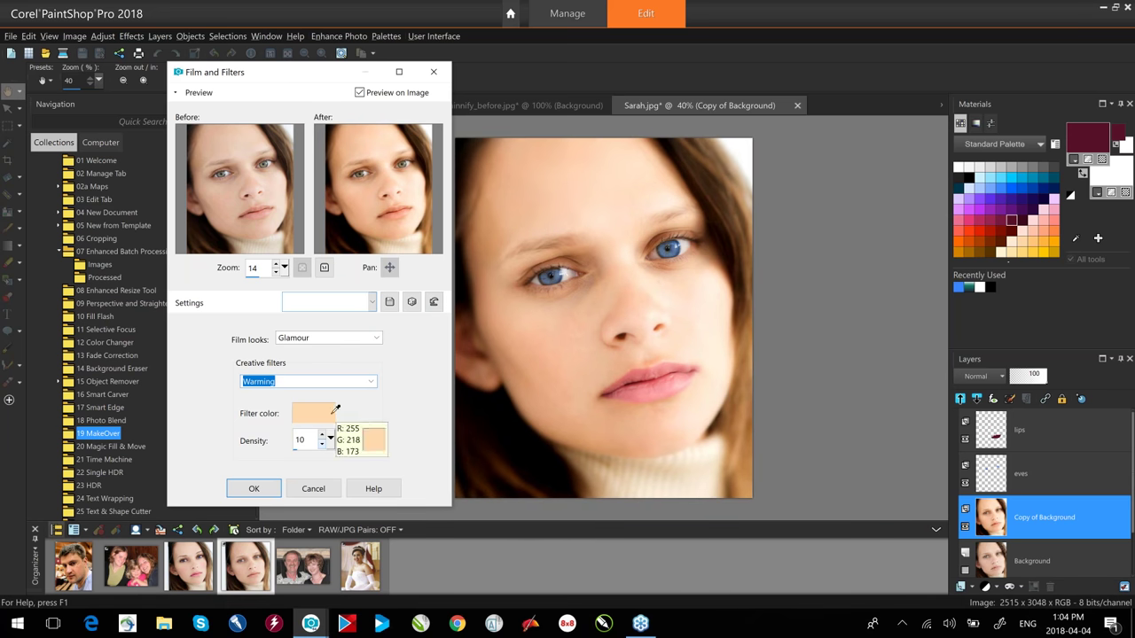
double_click(298, 448)
text(6)
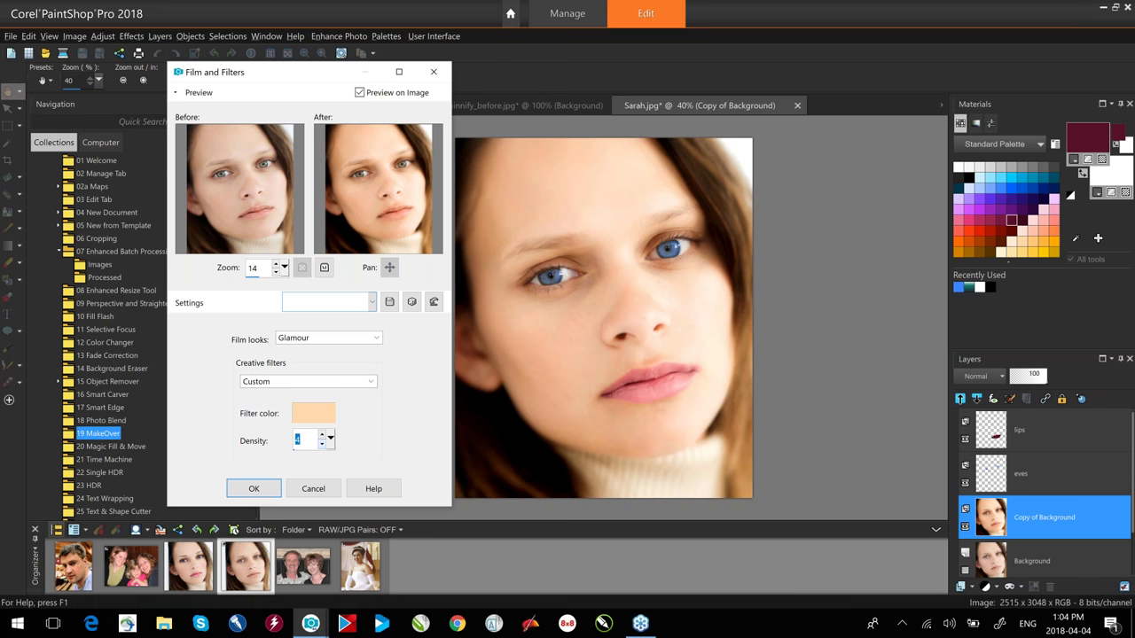
Change the filter color to pale pink #fbe8e5 and apply the Film and Filters effect.
click(318, 413)
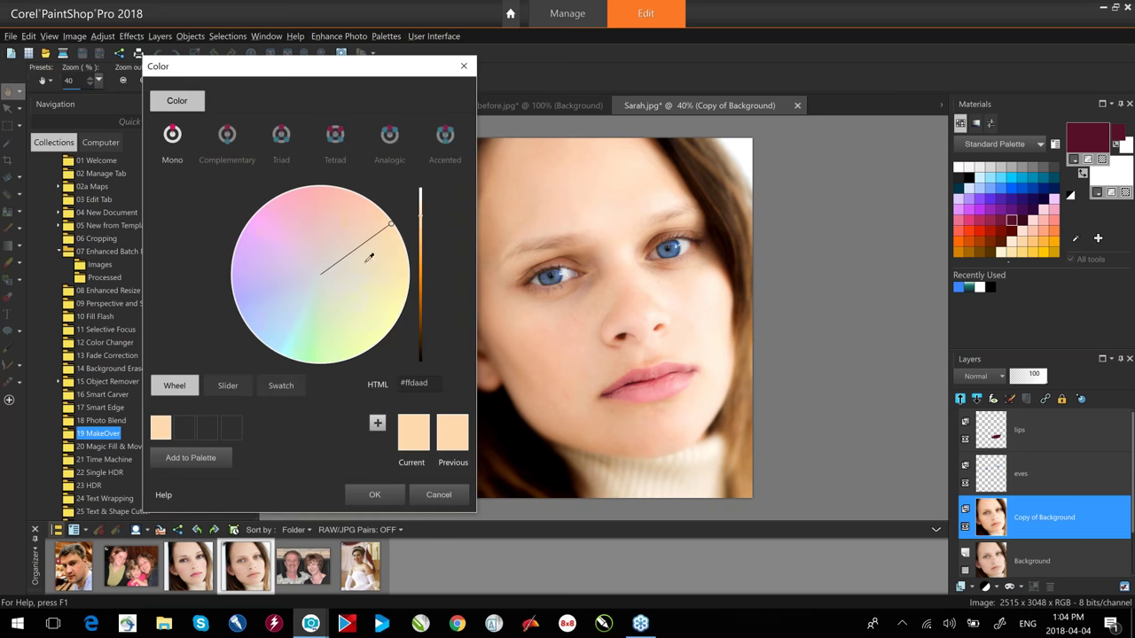
drag(425, 209, 424, 190)
drag(393, 227, 336, 205)
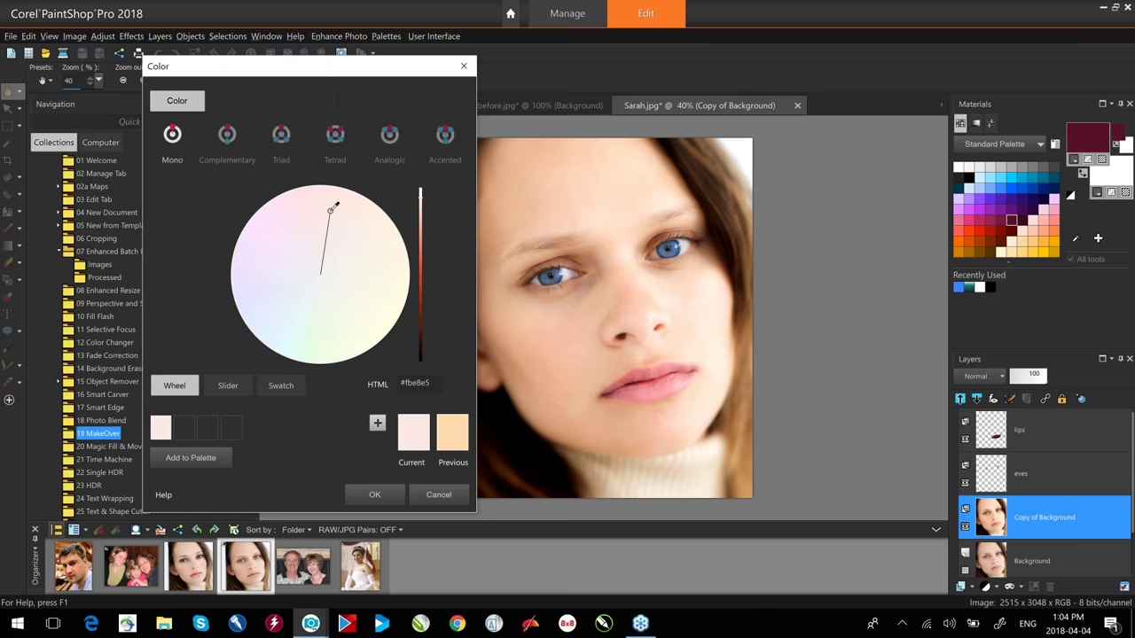
click(376, 494)
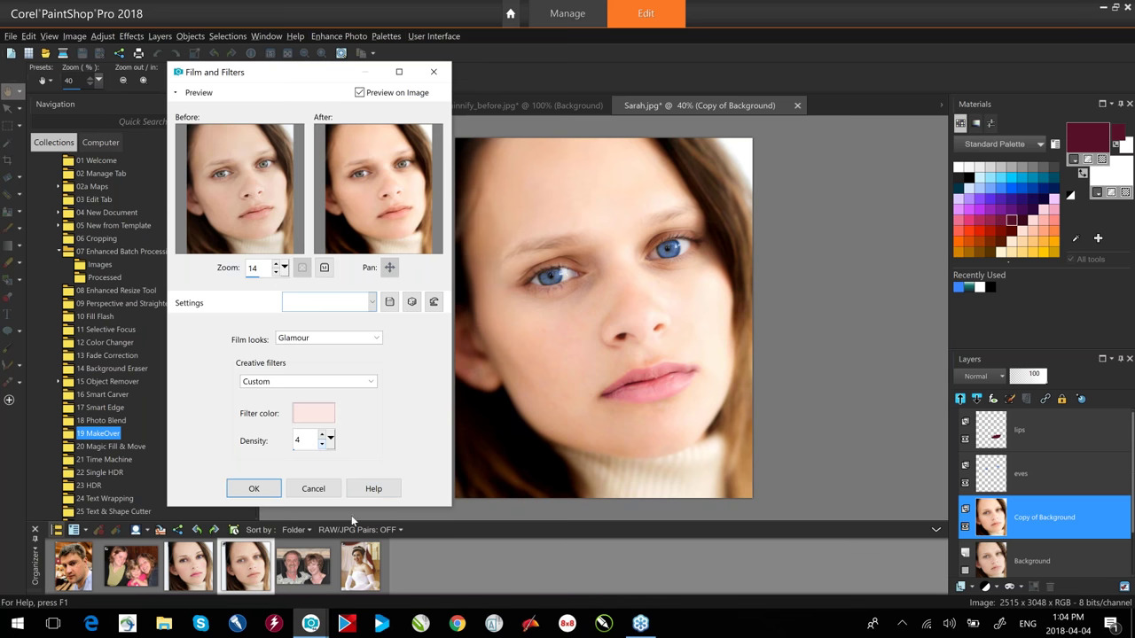
click(253, 488)
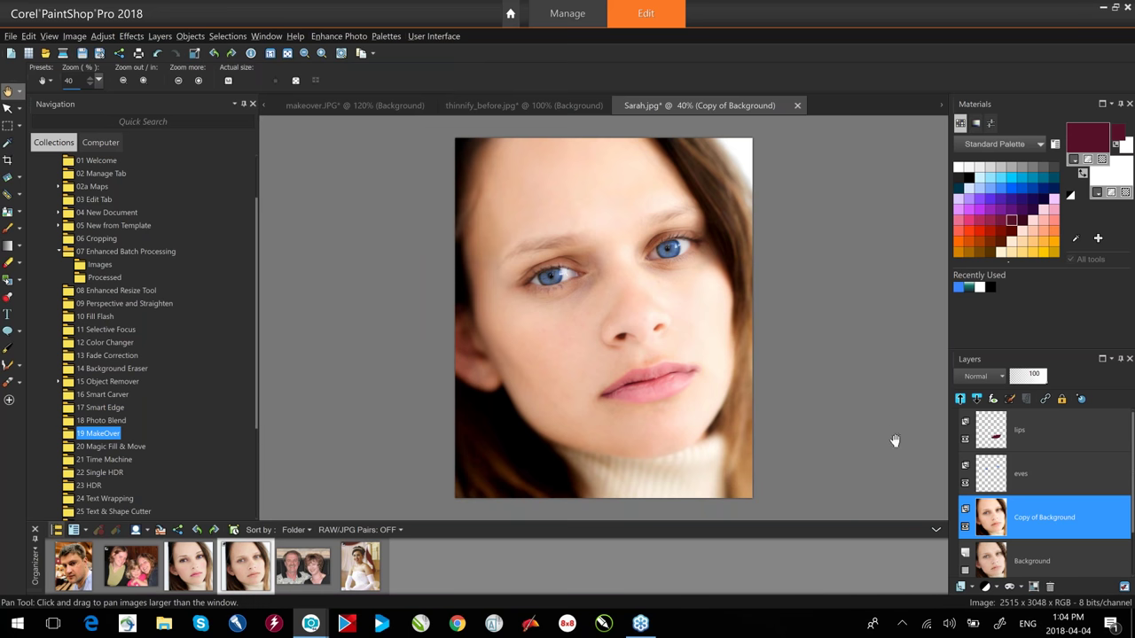
Show the Background layer again and toggle the Copy of Background layer's visibility to compare the portrait before and after the effects.
click(964, 524)
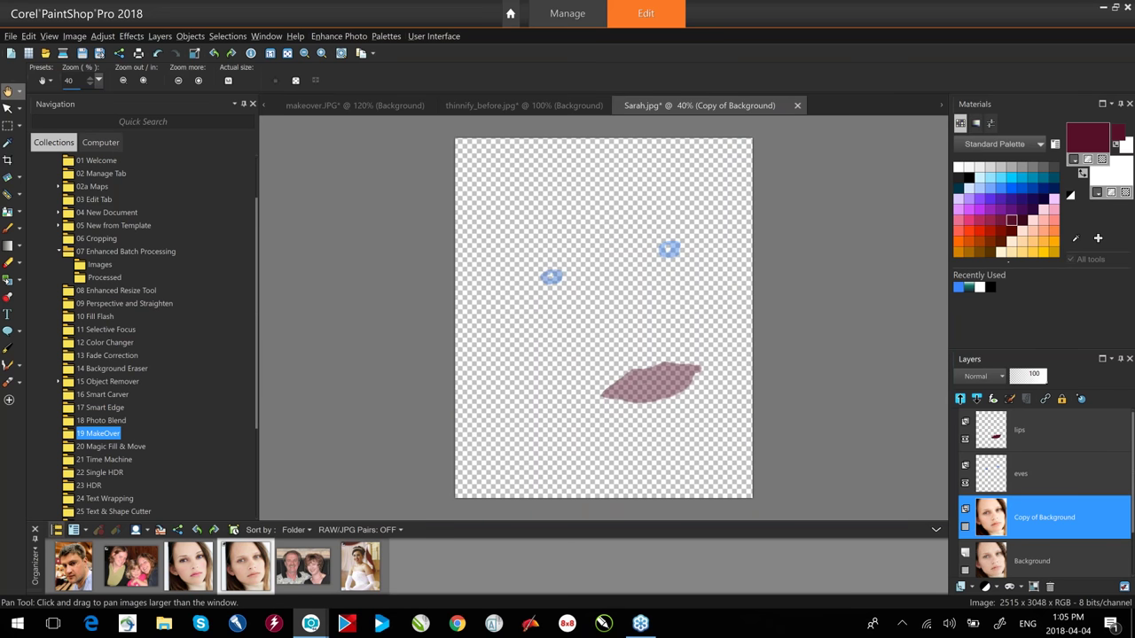
click(965, 571)
click(964, 526)
click(965, 526)
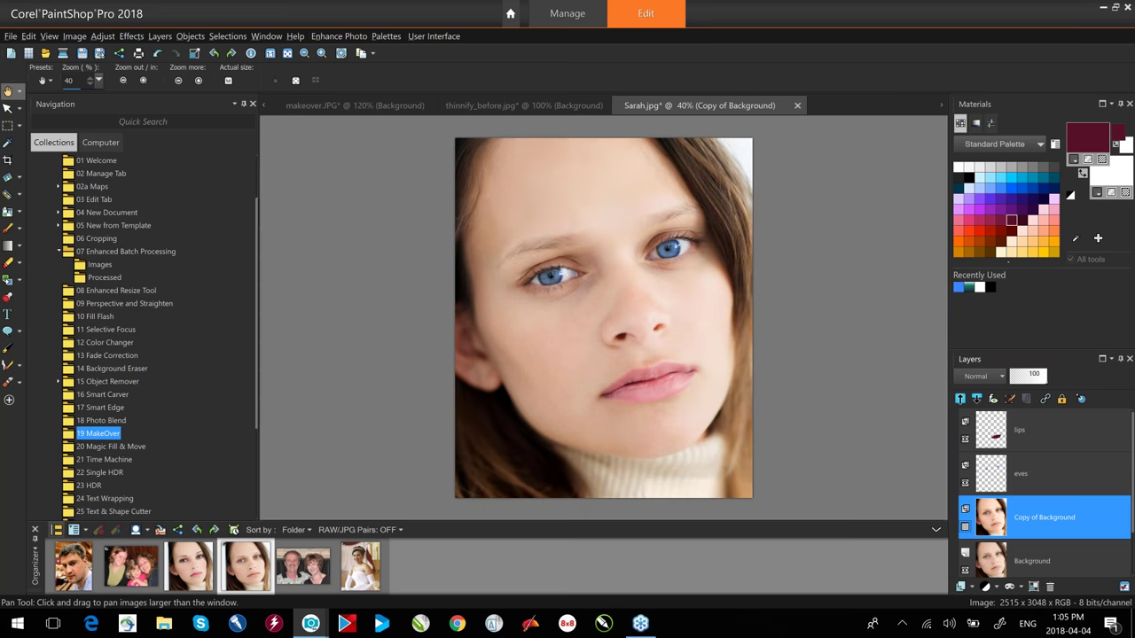
click(964, 526)
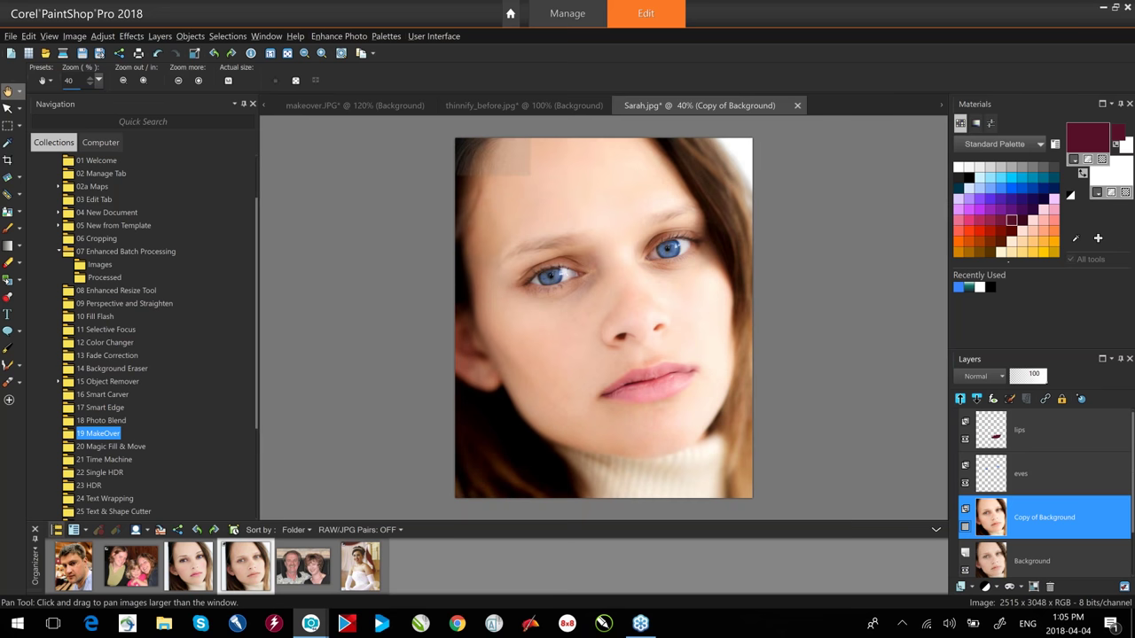
click(965, 526)
click(965, 526)
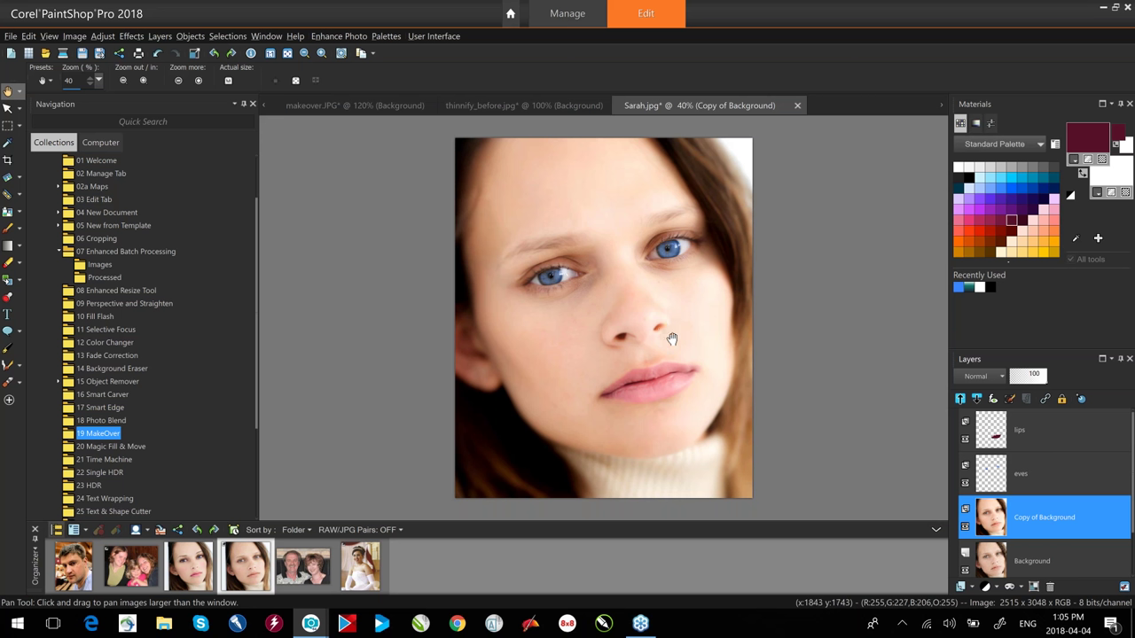
Open Clown Fish before.jpg from the 20 Magic Fill & Move collection and draw a rectangular selection around the clown fish.
click(98, 447)
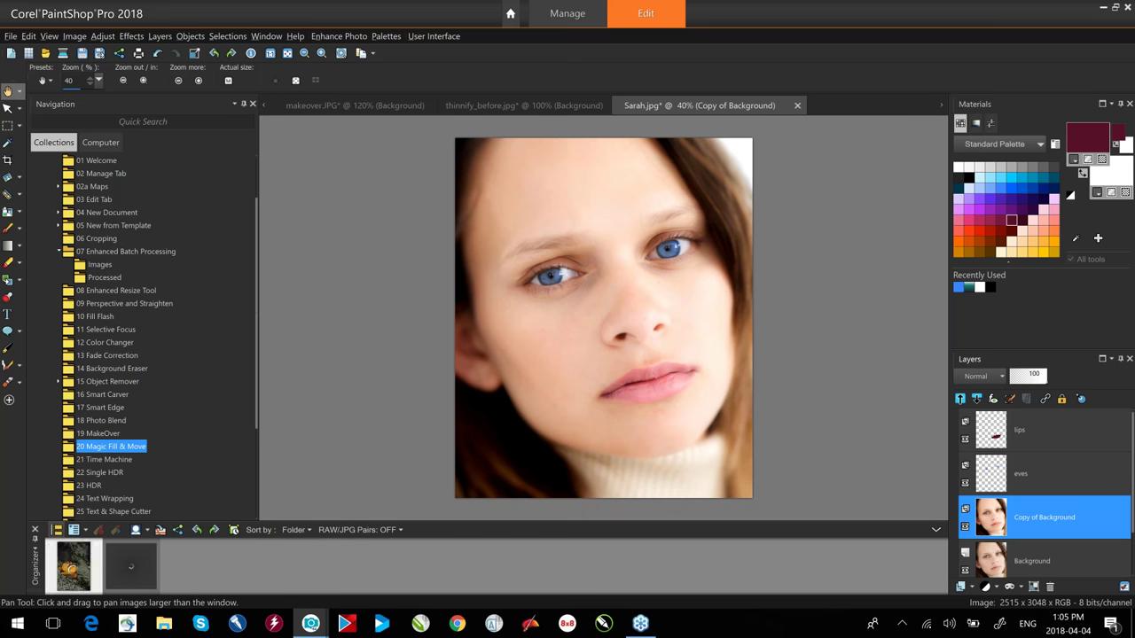
double_click(70, 569)
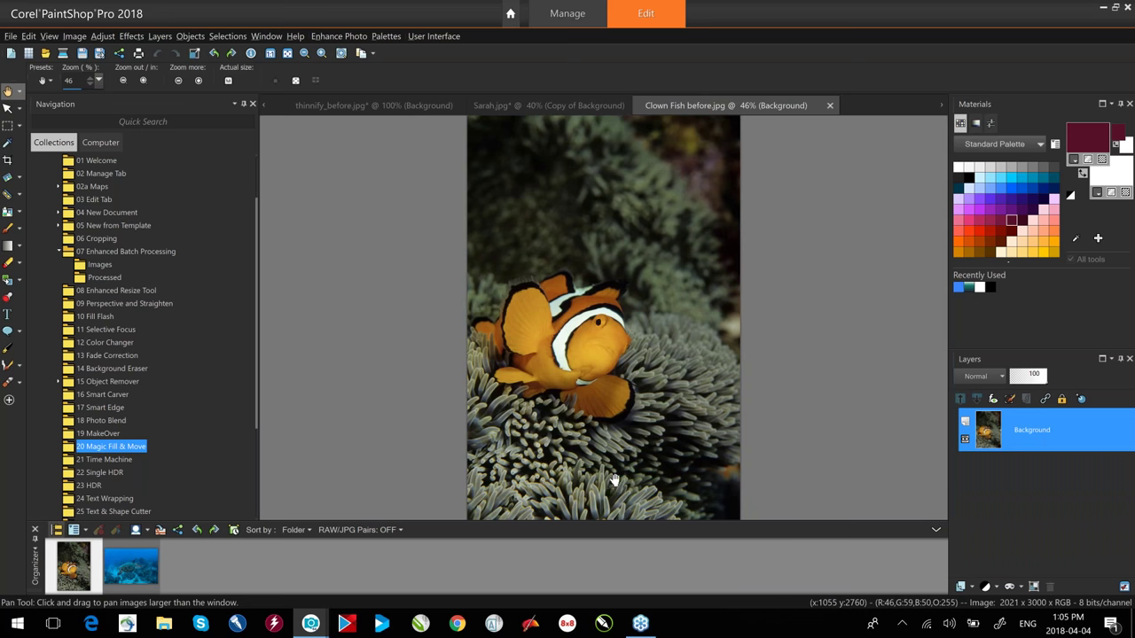
click(18, 128)
click(44, 127)
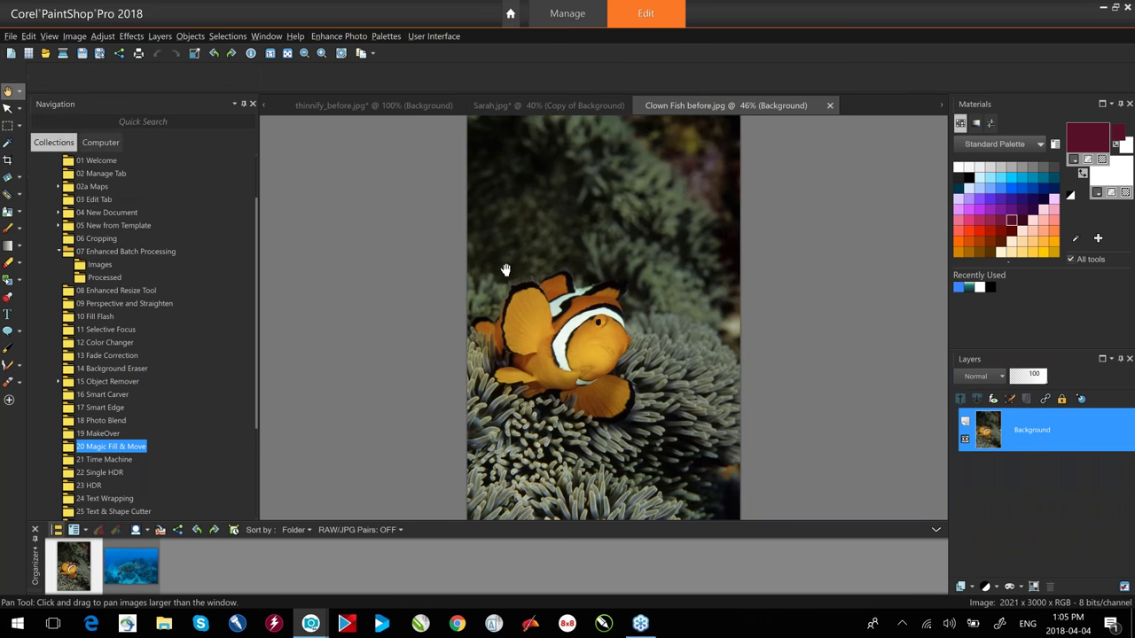
drag(481, 261, 641, 435)
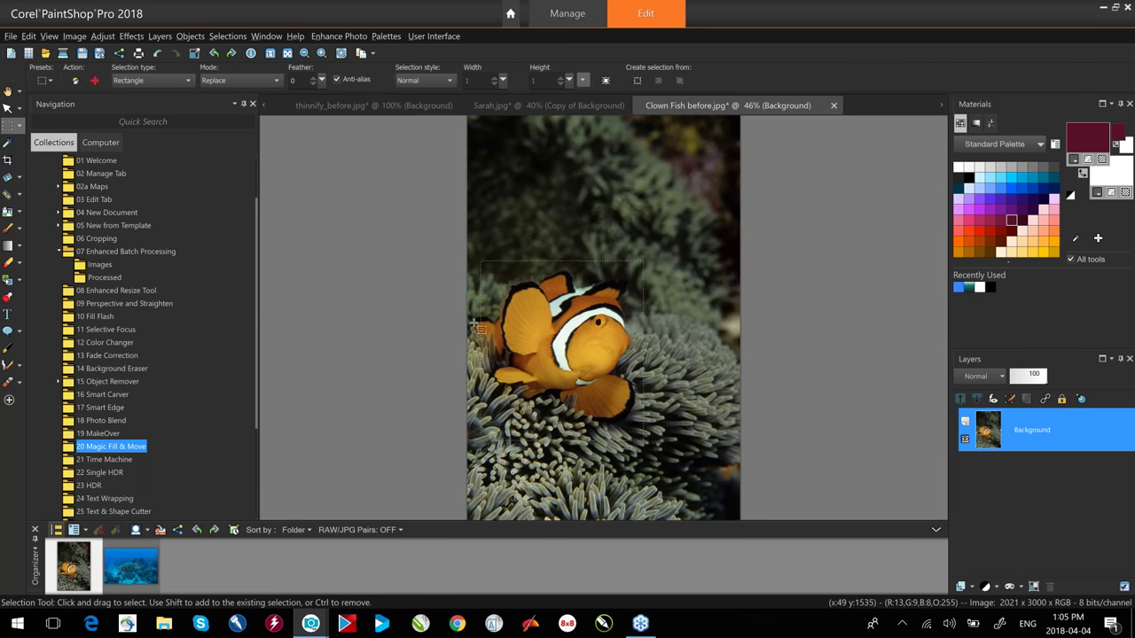
Set the selection mode to Add and extend the rectangular selection over the clown fish's tail at the photo's edge.
click(160, 82)
click(159, 79)
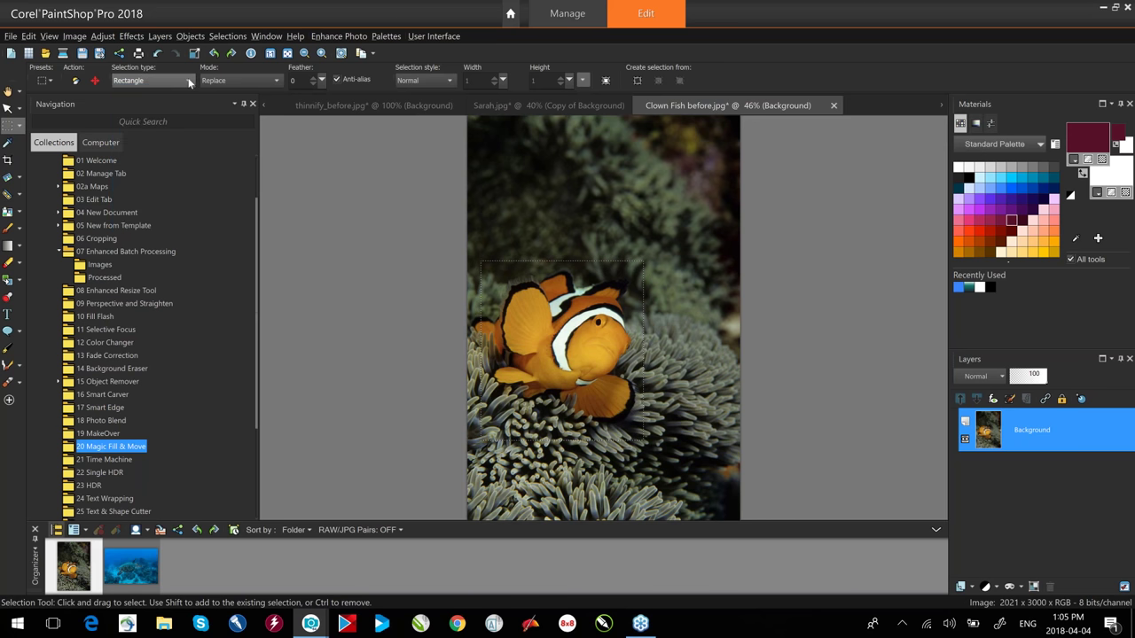
click(233, 77)
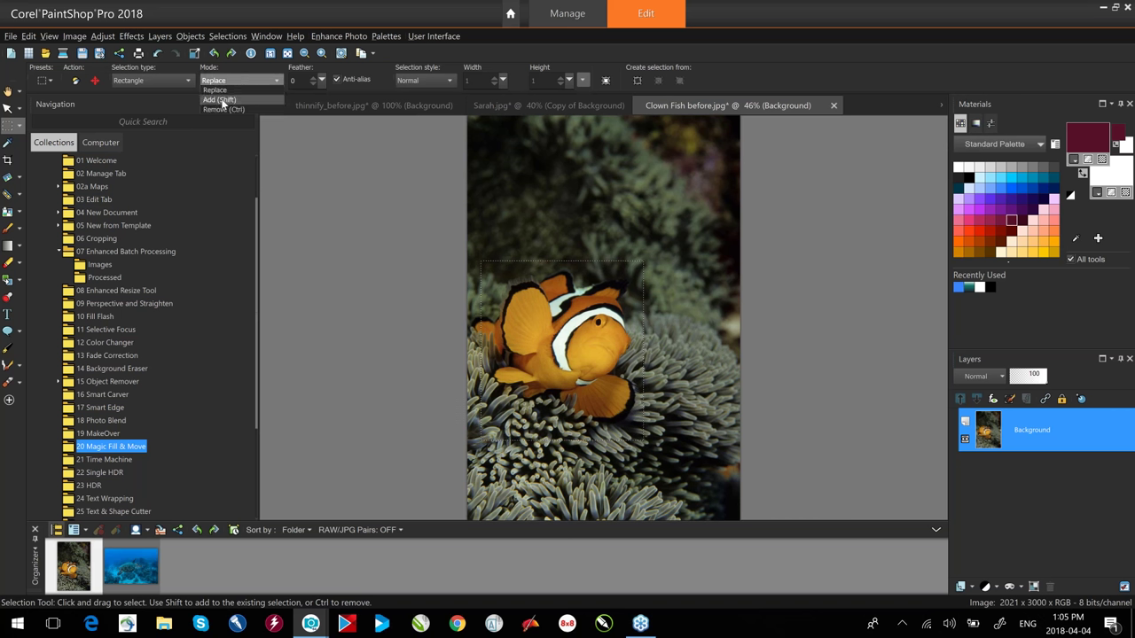
click(219, 100)
drag(462, 270, 498, 365)
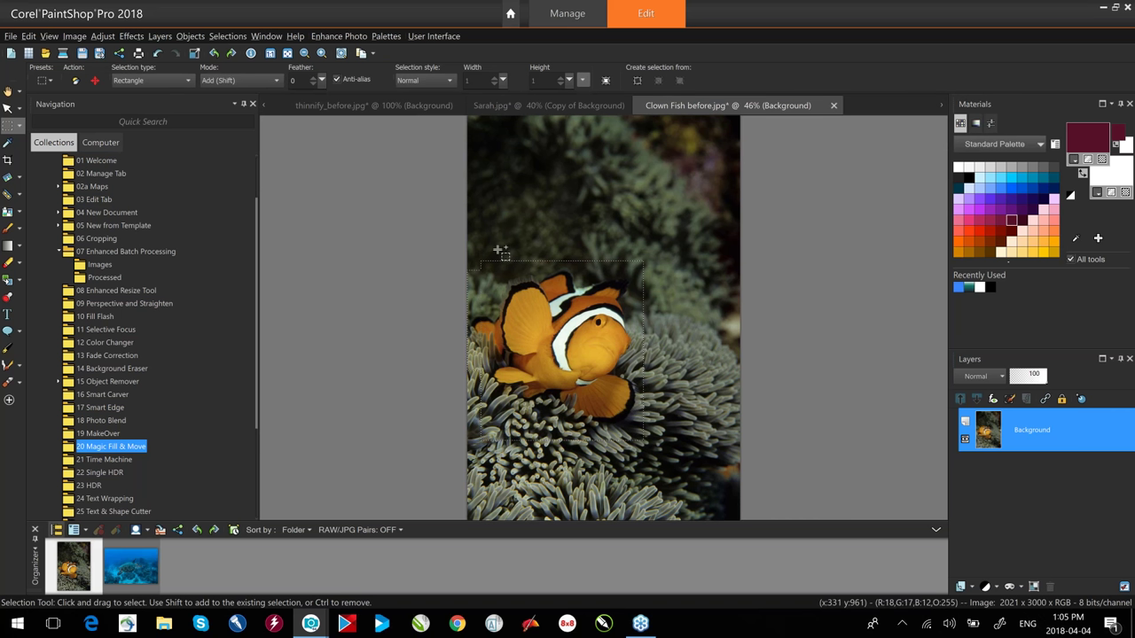
Remove the selected clown fish with Magic Fill and clear the selection.
click(77, 81)
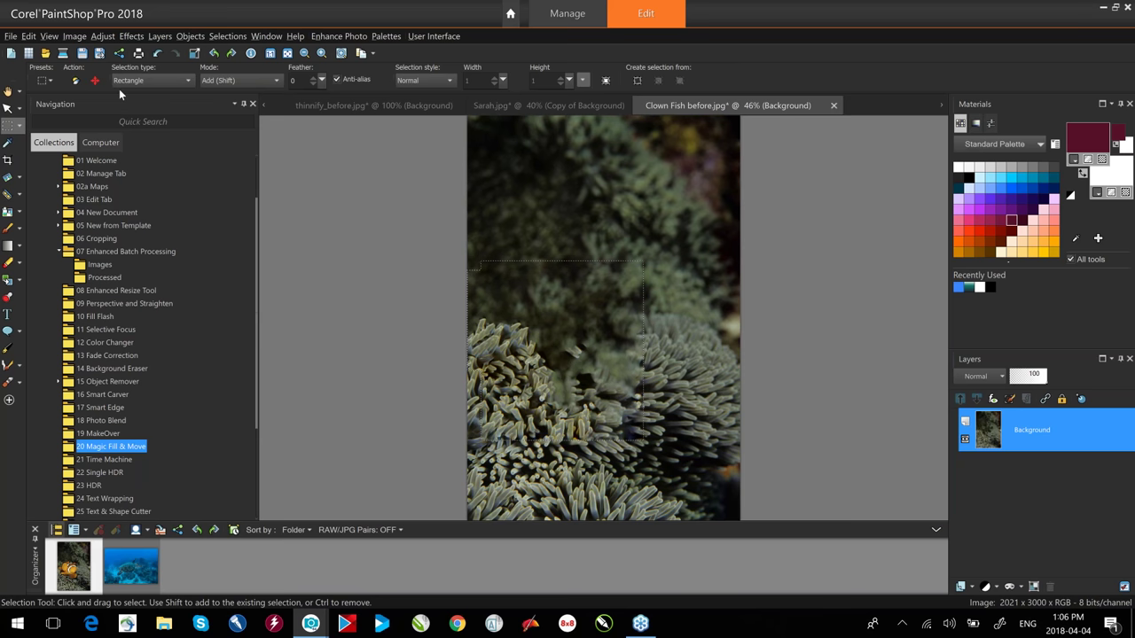
key(ctrl+d)
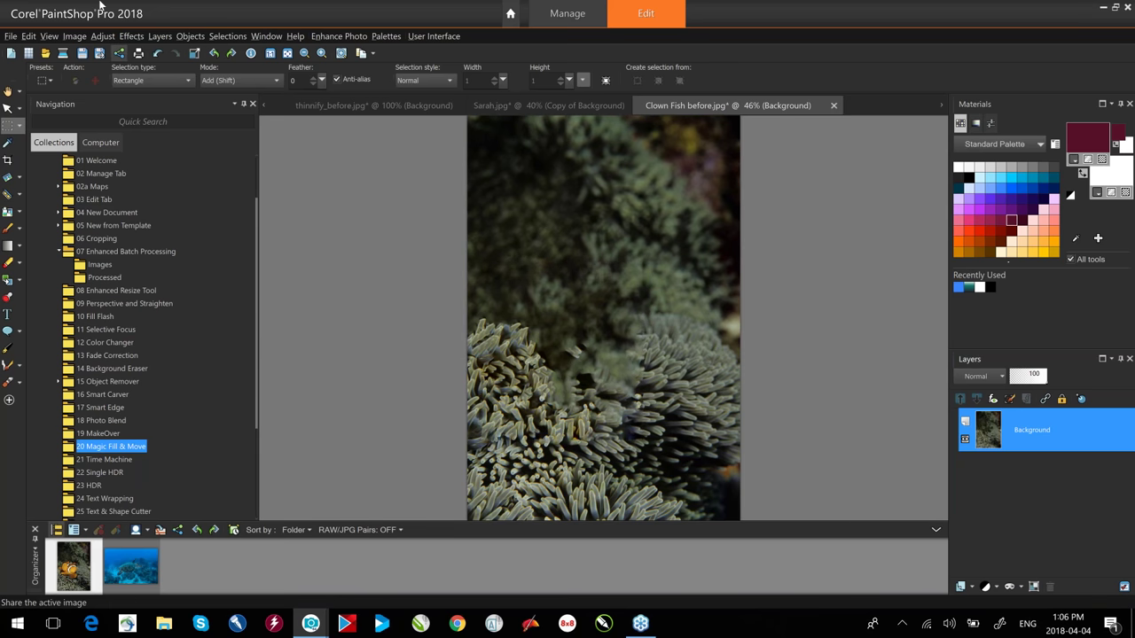
click(232, 40)
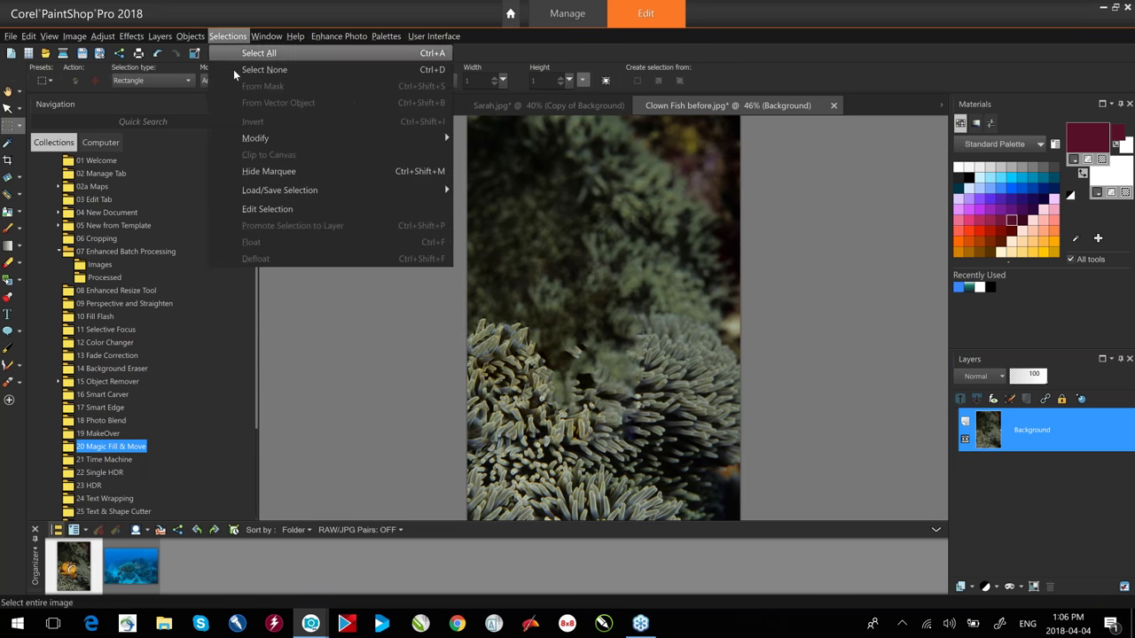
click(333, 16)
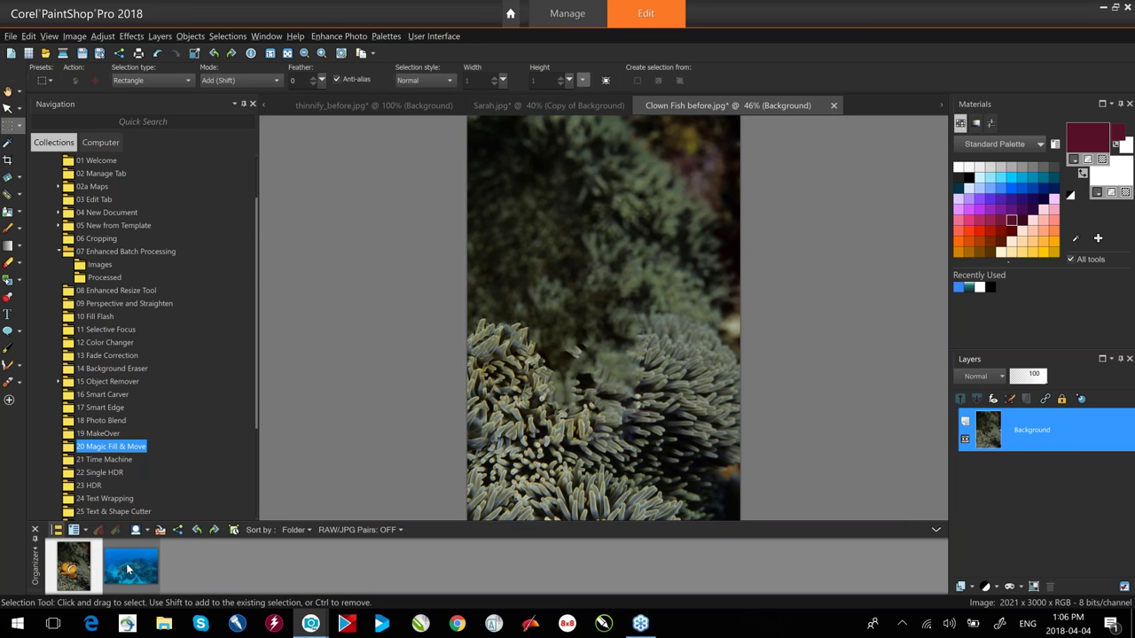
Open Magic Fill.png, remove the turtle with Magic Fill using a freehand selection around it, and clear the selection.
drag(129, 570, 537, 512)
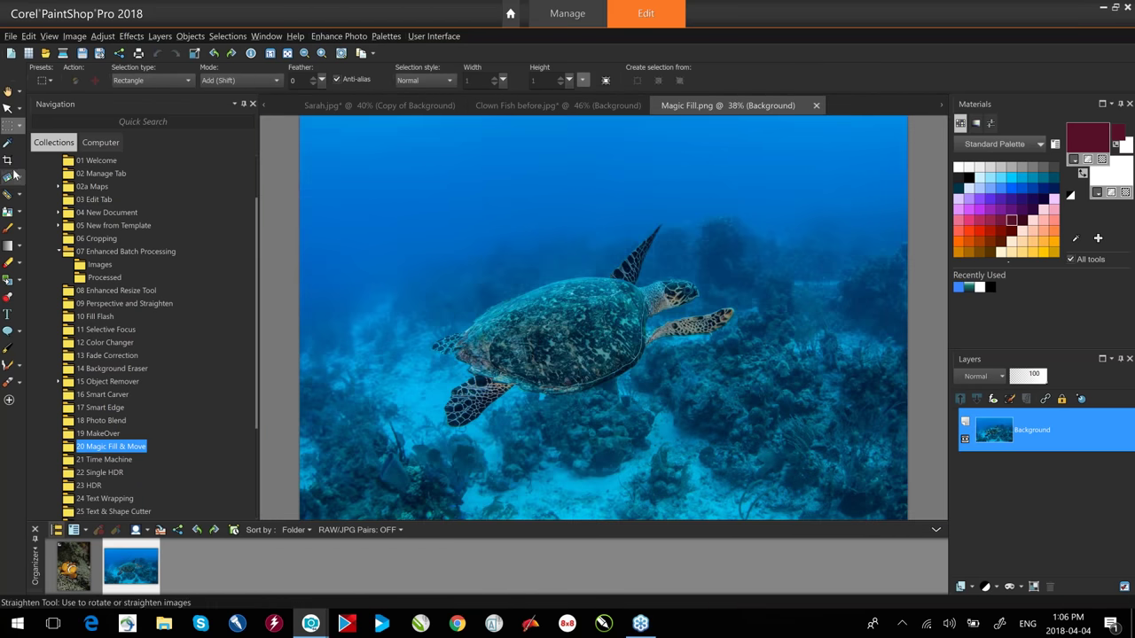
click(18, 126)
click(71, 142)
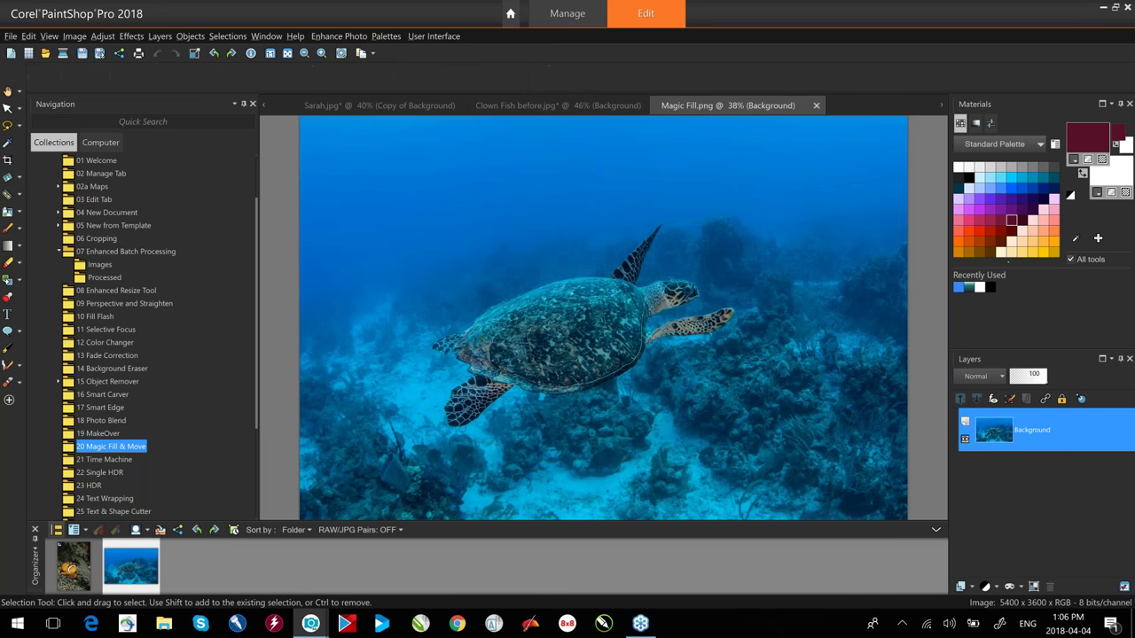
mouse_move(605, 269)
mouse_down()
mouse_move(649, 208)
mouse_move(678, 213)
mouse_move(656, 268)
mouse_move(703, 273)
mouse_move(709, 296)
mouse_move(737, 299)
mouse_move(741, 320)
mouse_move(571, 409)
mouse_move(495, 432)
mouse_move(426, 423)
mouse_move(453, 371)
mouse_move(409, 328)
mouse_move(487, 290)
mouse_move(607, 262)
mouse_up()
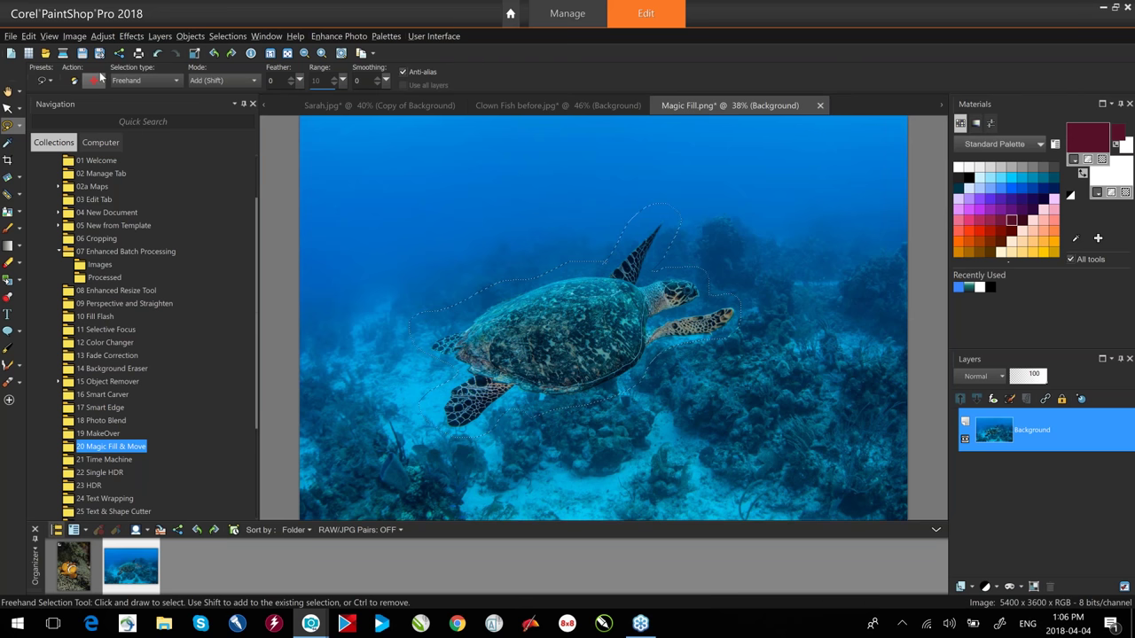
click(74, 79)
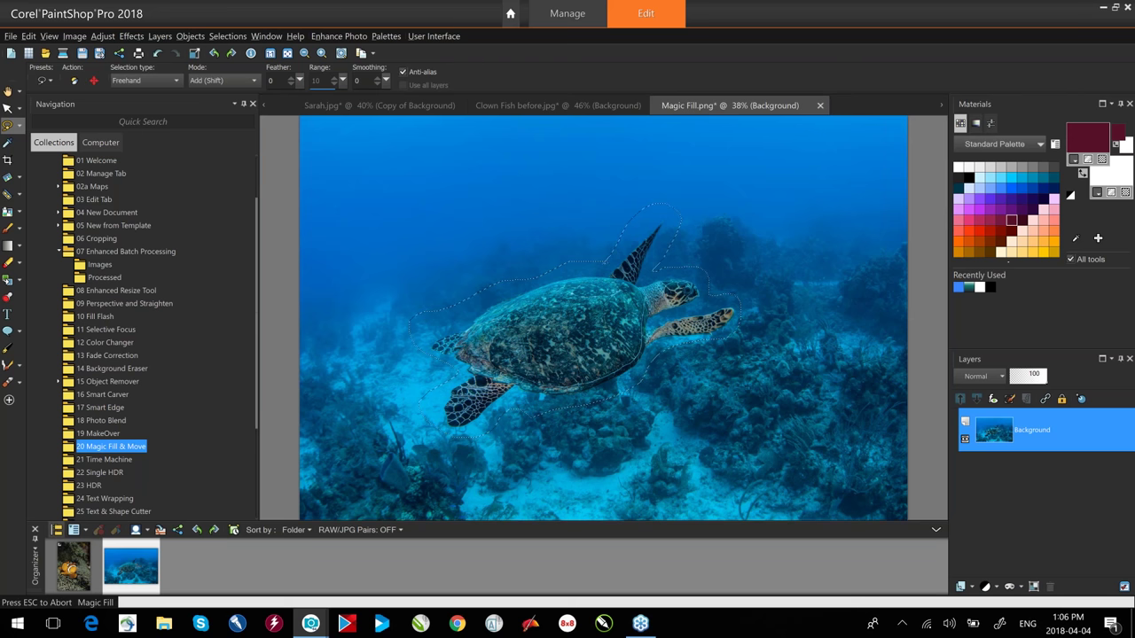
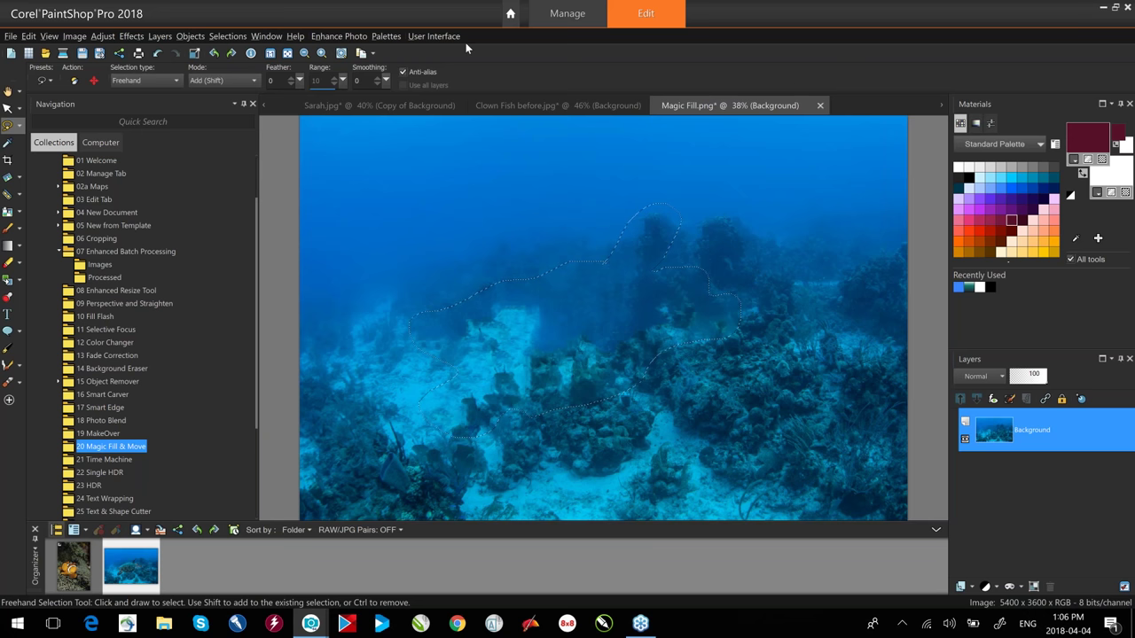
key(ctrl+d)
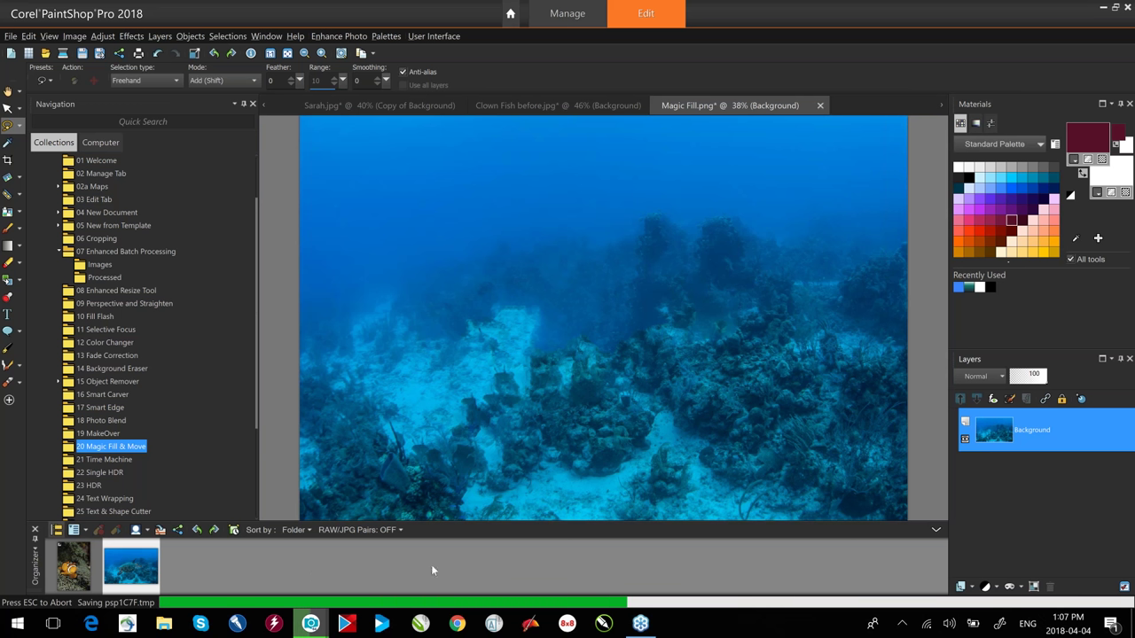
Open the sailing ship photo 2013-06-15 12.58.51.jpg from the 21 Time Machine collection and display the Learning Center's Home page.
click(104, 459)
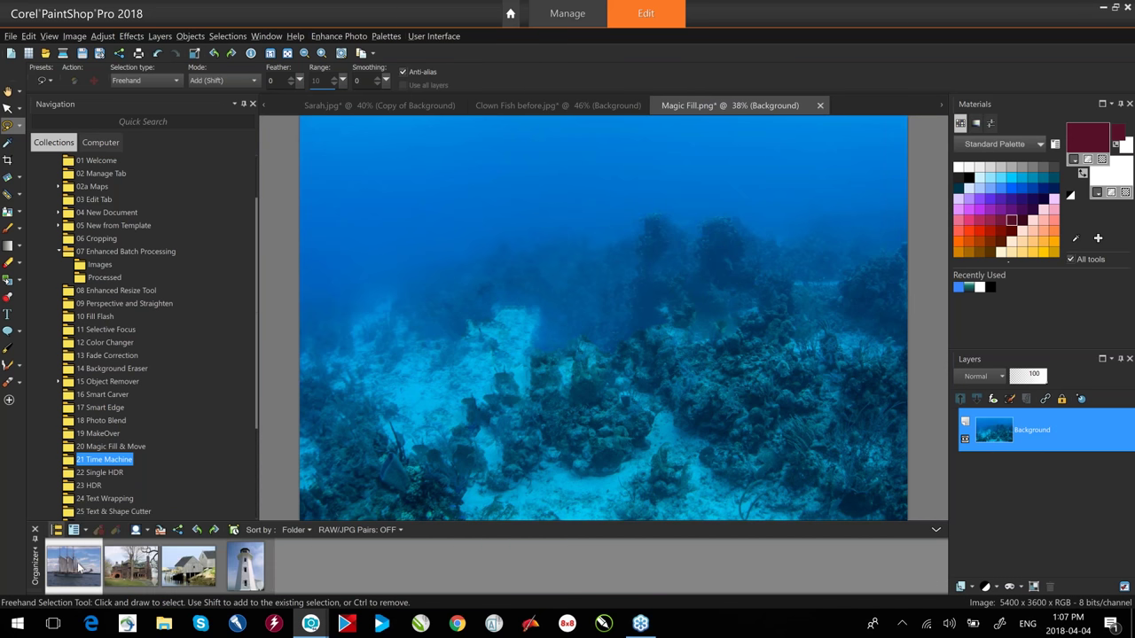
double_click(78, 567)
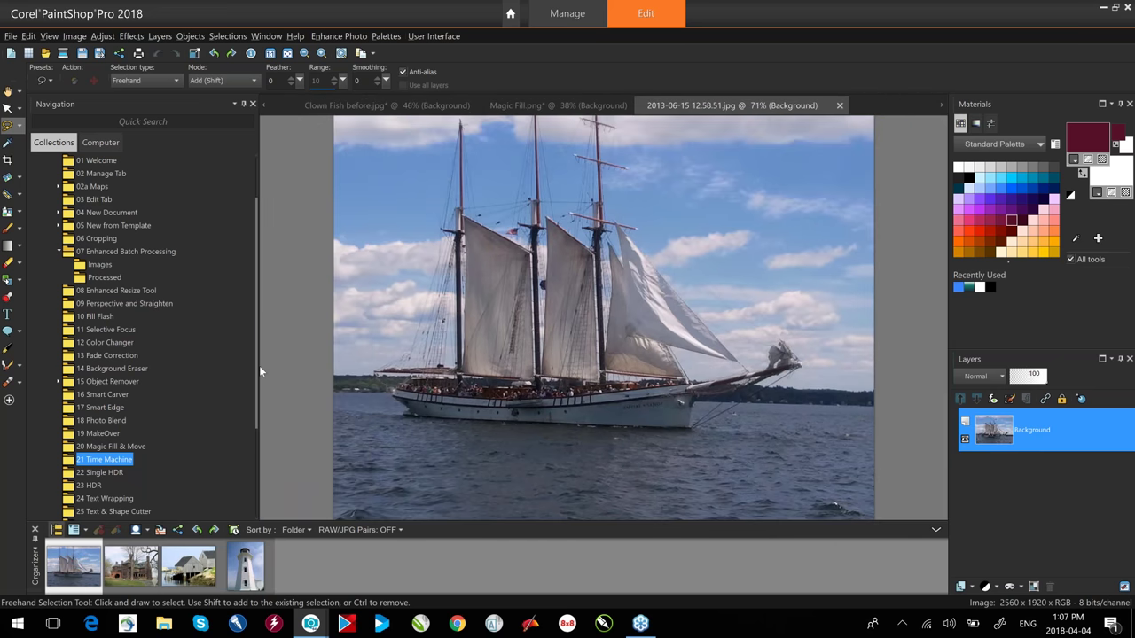
right_click(901, 71)
mouse_move(945, 200)
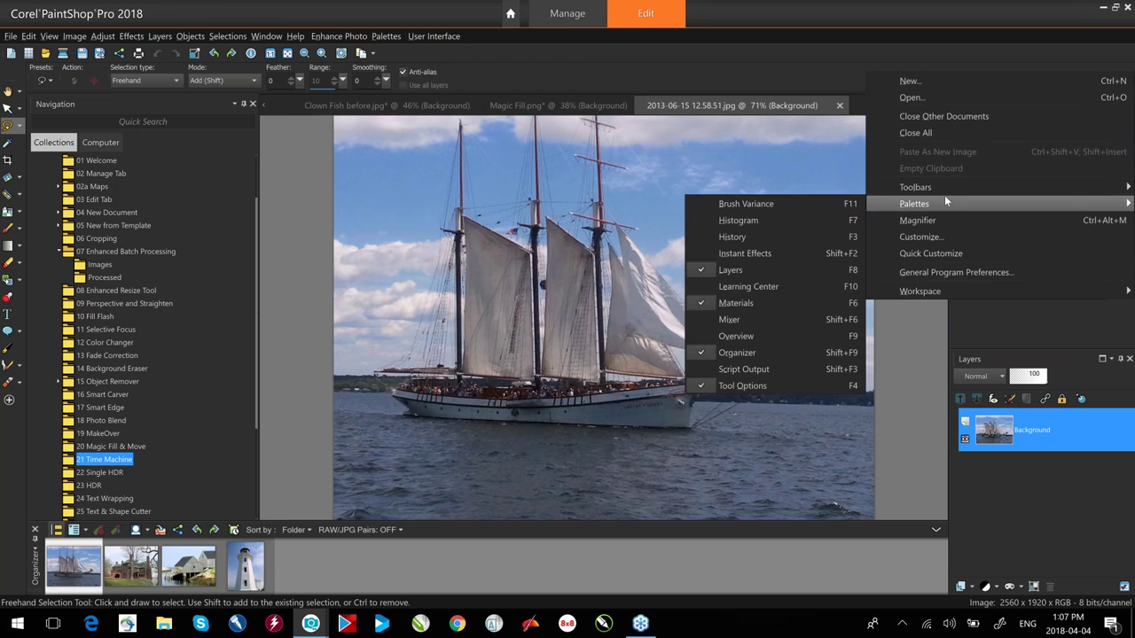
click(777, 285)
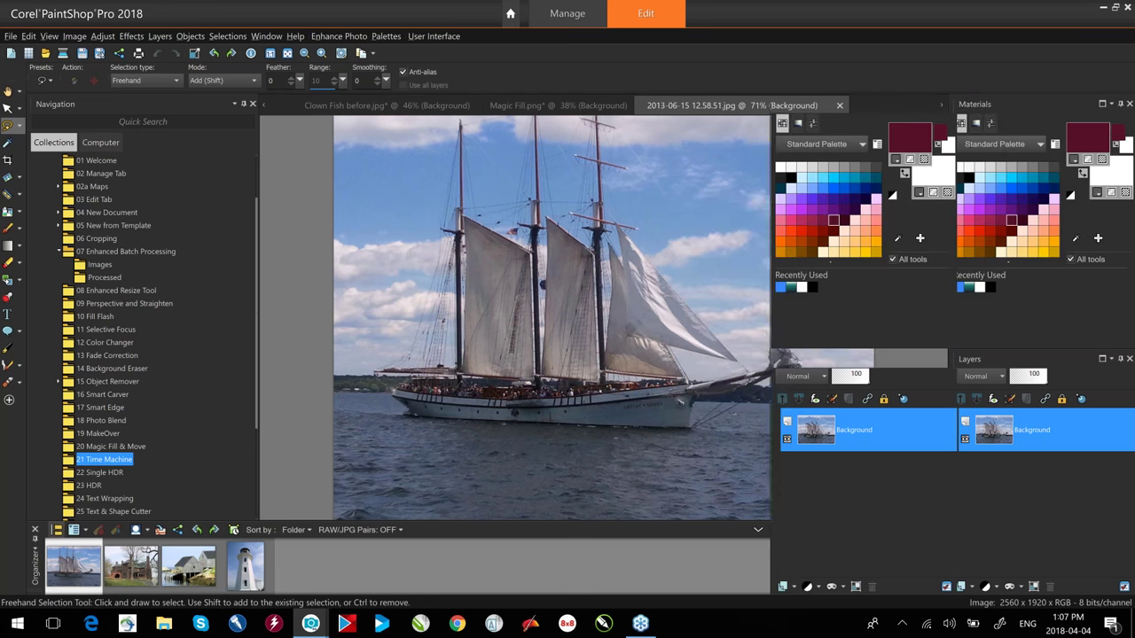
click(985, 123)
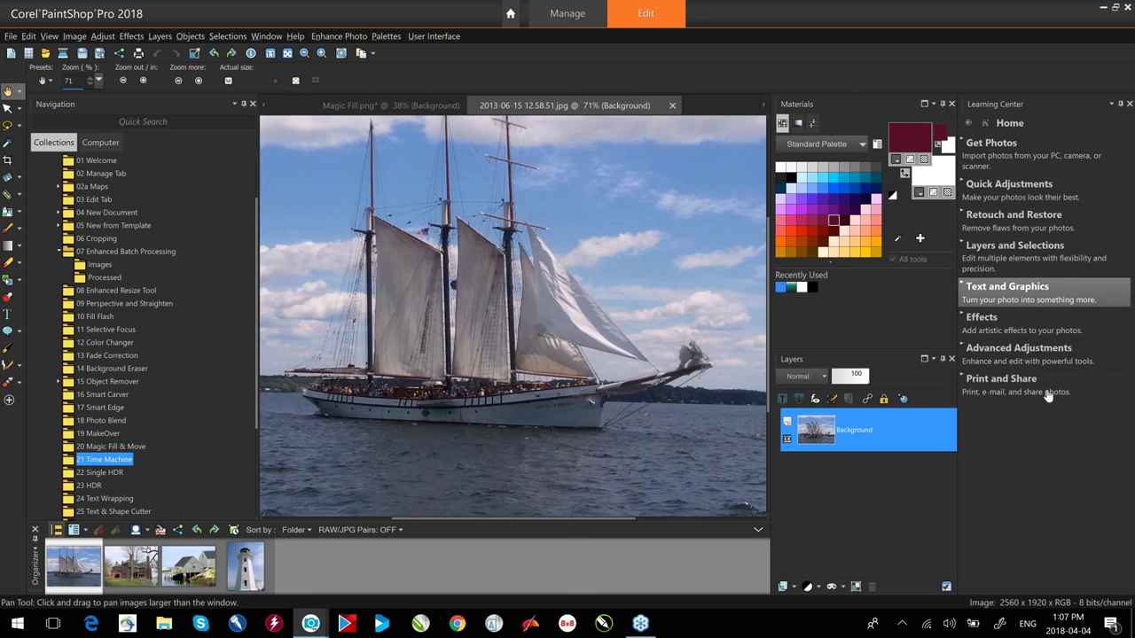
Start the Time Machine effect from the Learning Center's Effects topics and try the Albumen, blue-toned and Platinum styles on the ship.
click(982, 321)
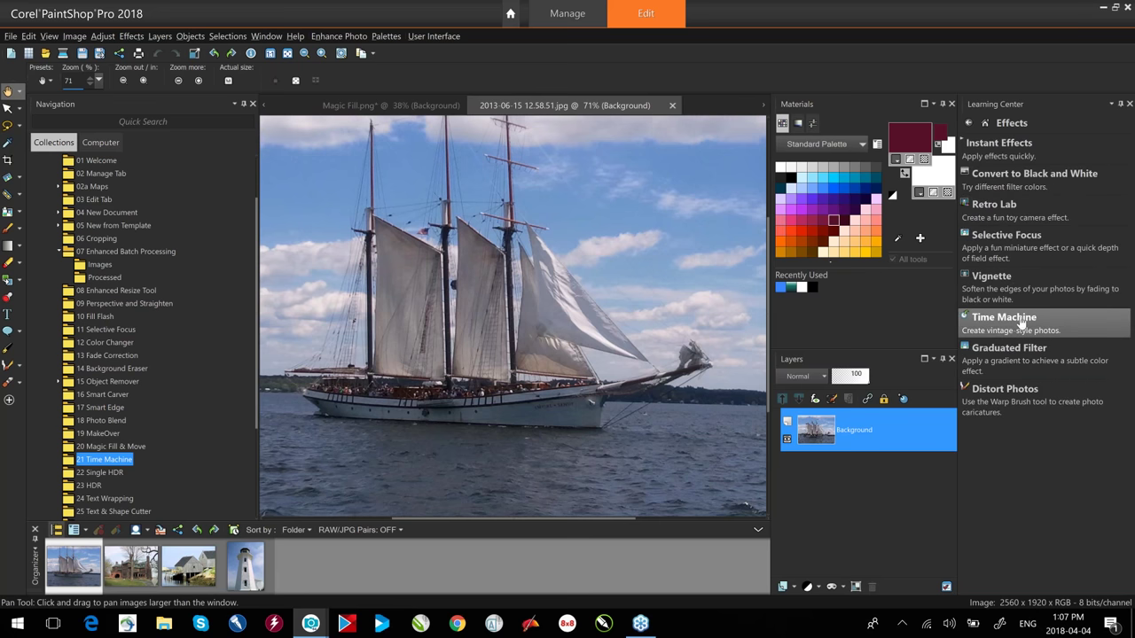
click(1004, 316)
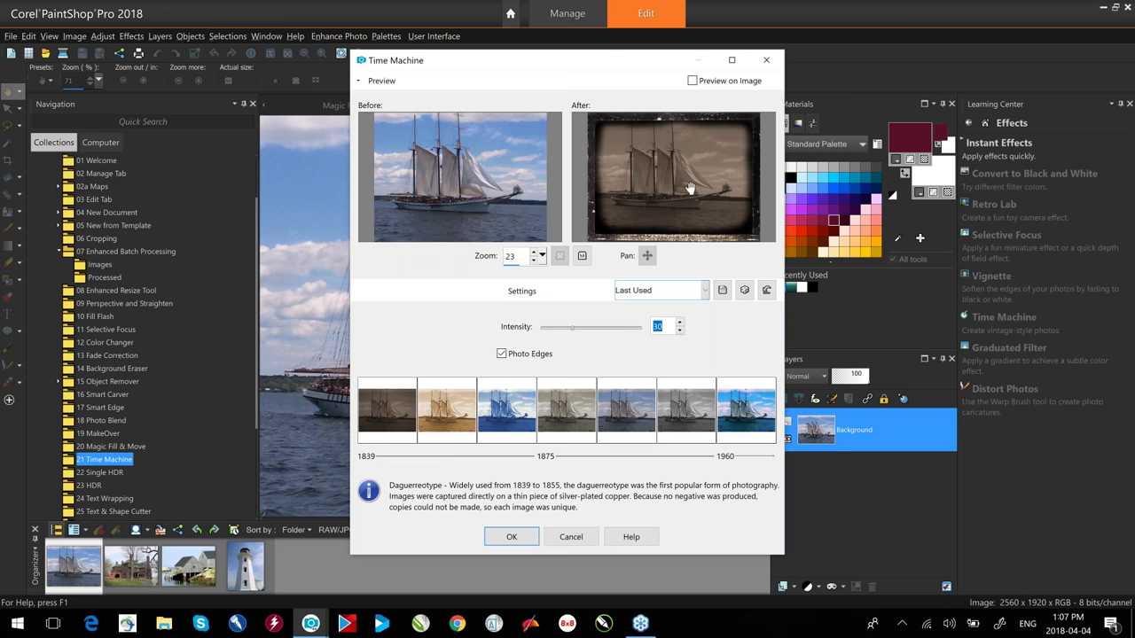
drag(588, 68, 926, 79)
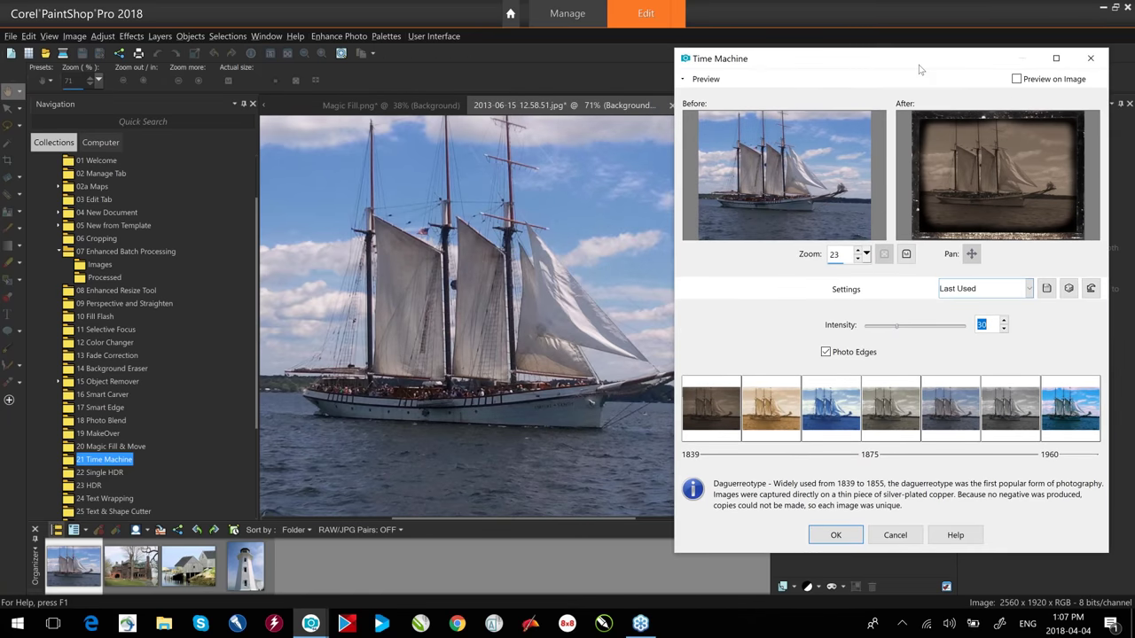
click(785, 406)
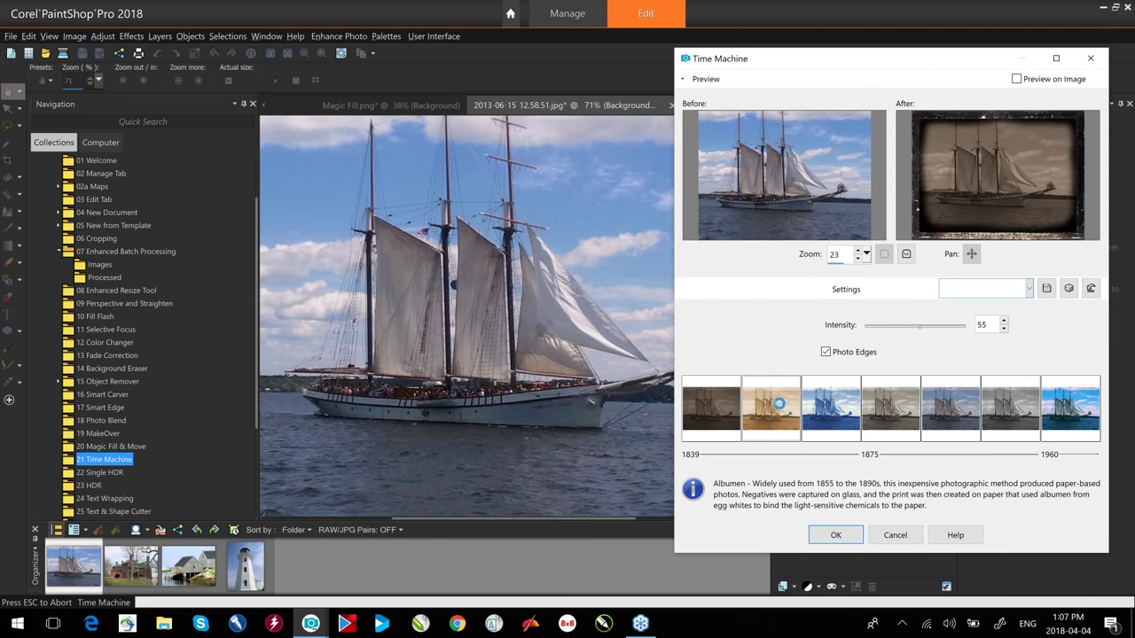
click(831, 406)
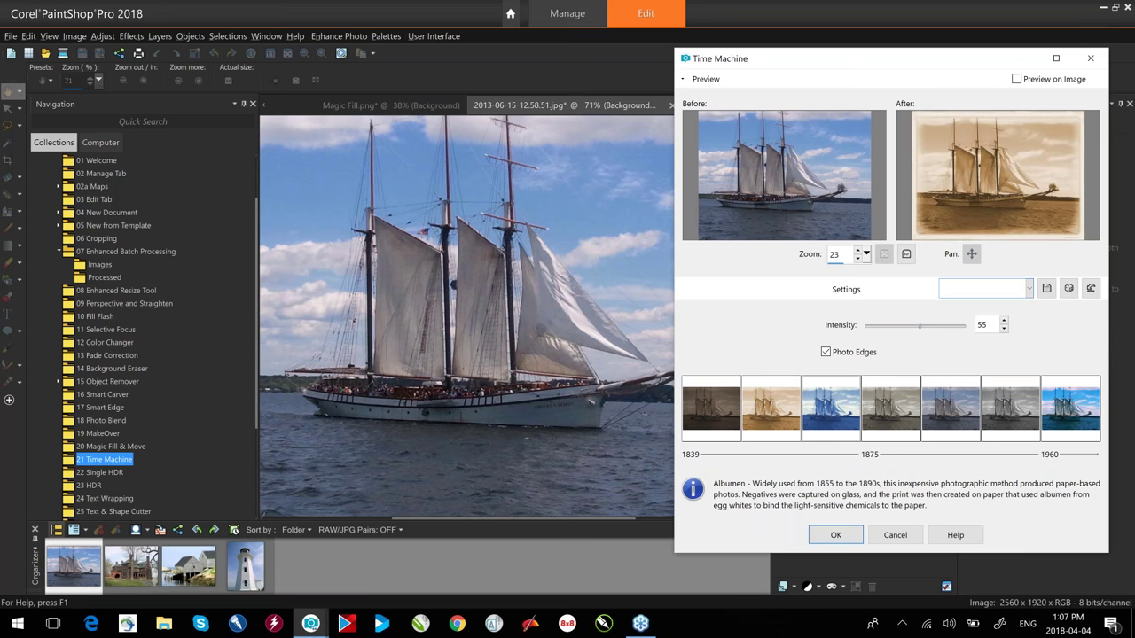
click(895, 404)
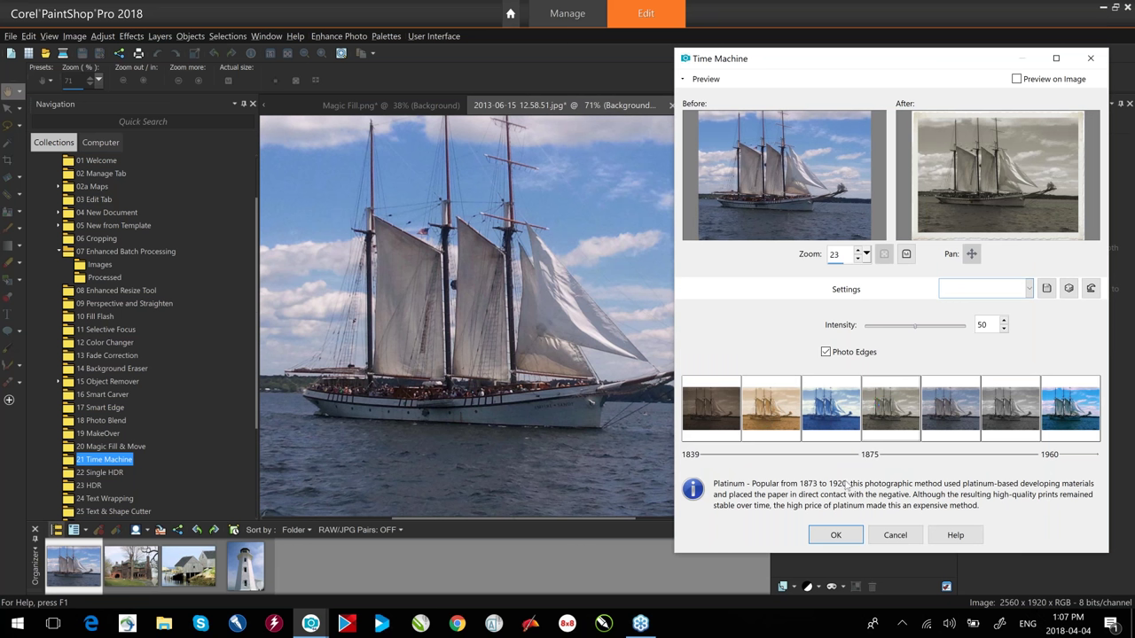
Choose the box camera style with photo edges, preview it on the image, and apply it to the ship photo.
click(1009, 404)
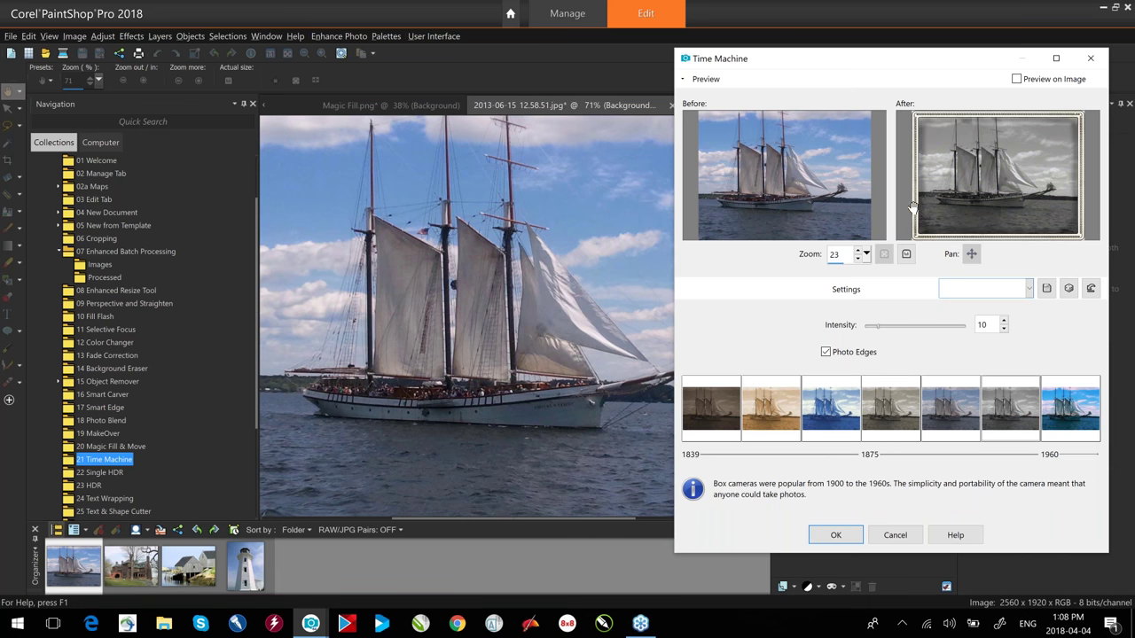
click(1016, 79)
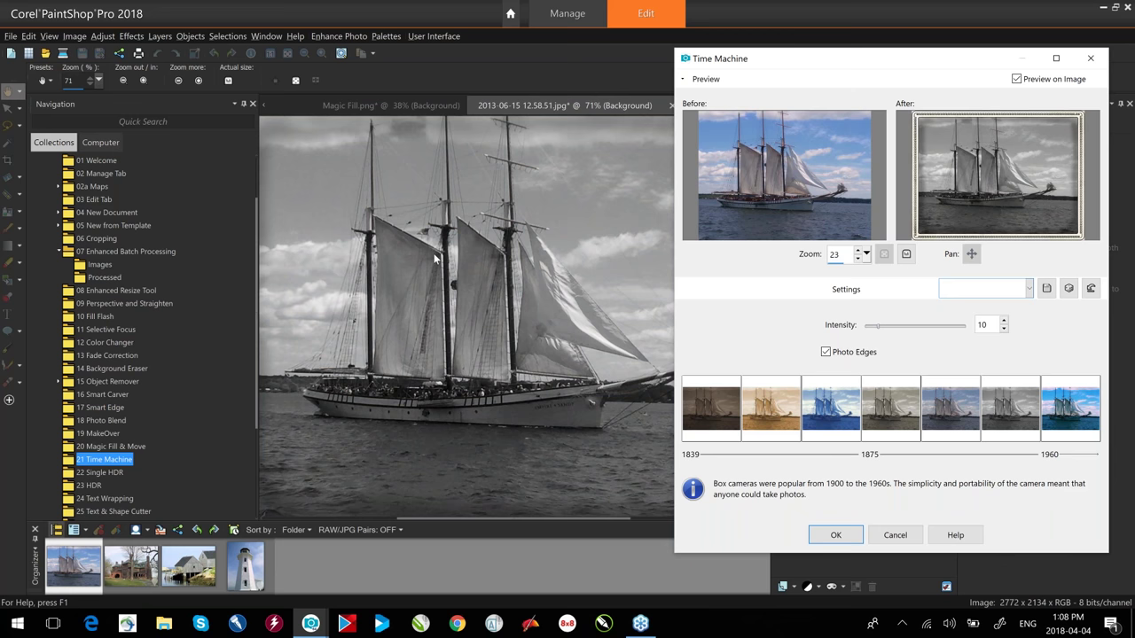
scroll(390, 200, down, 3)
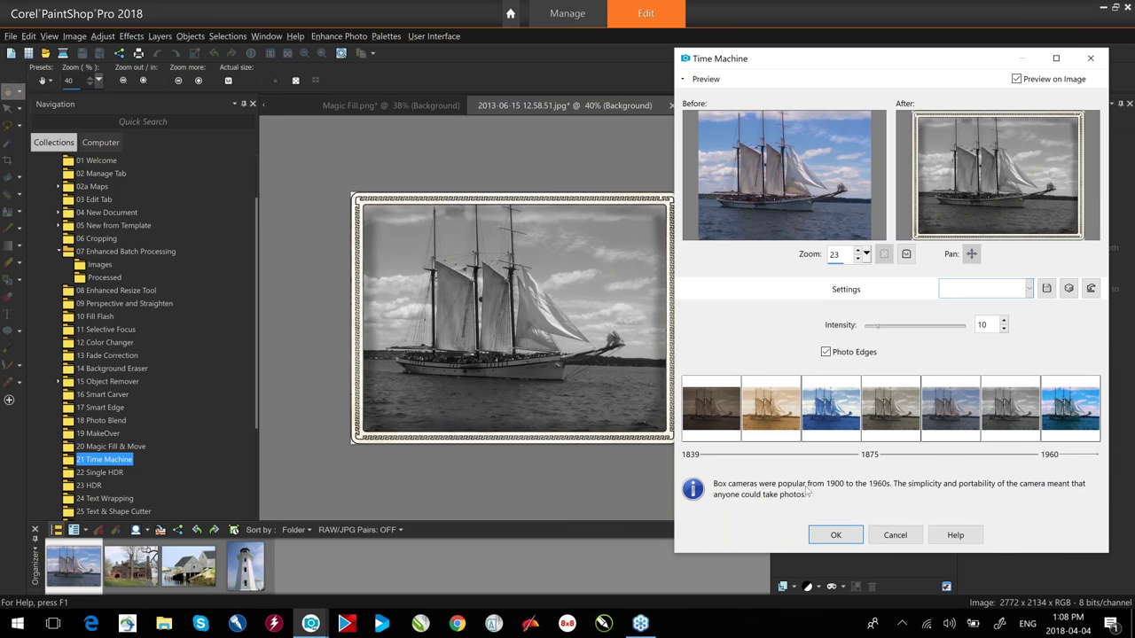
click(835, 535)
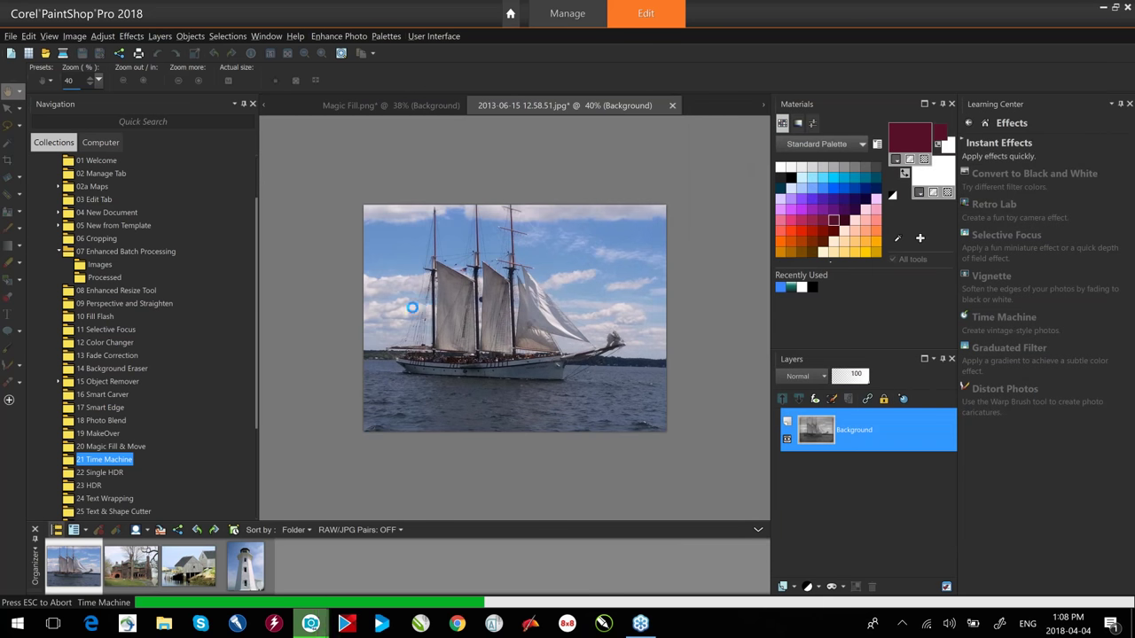
Open Time Machine.JPG and apply the Time Machine effect to the mansion in the Daguerreotype style without photo edges.
double_click(130, 565)
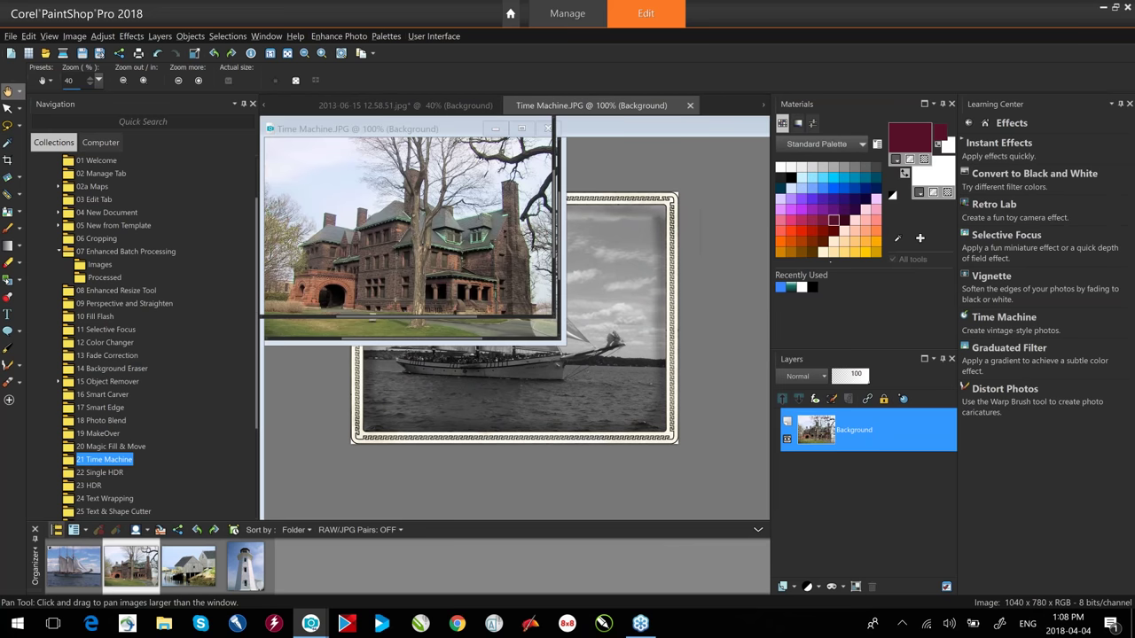
click(1003, 317)
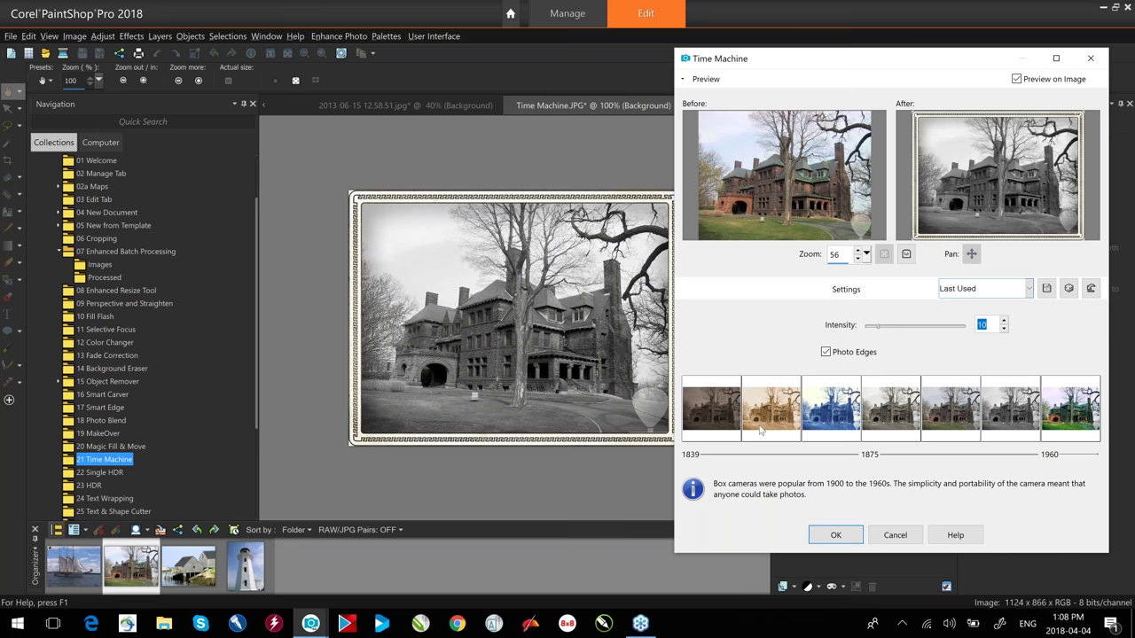
click(720, 404)
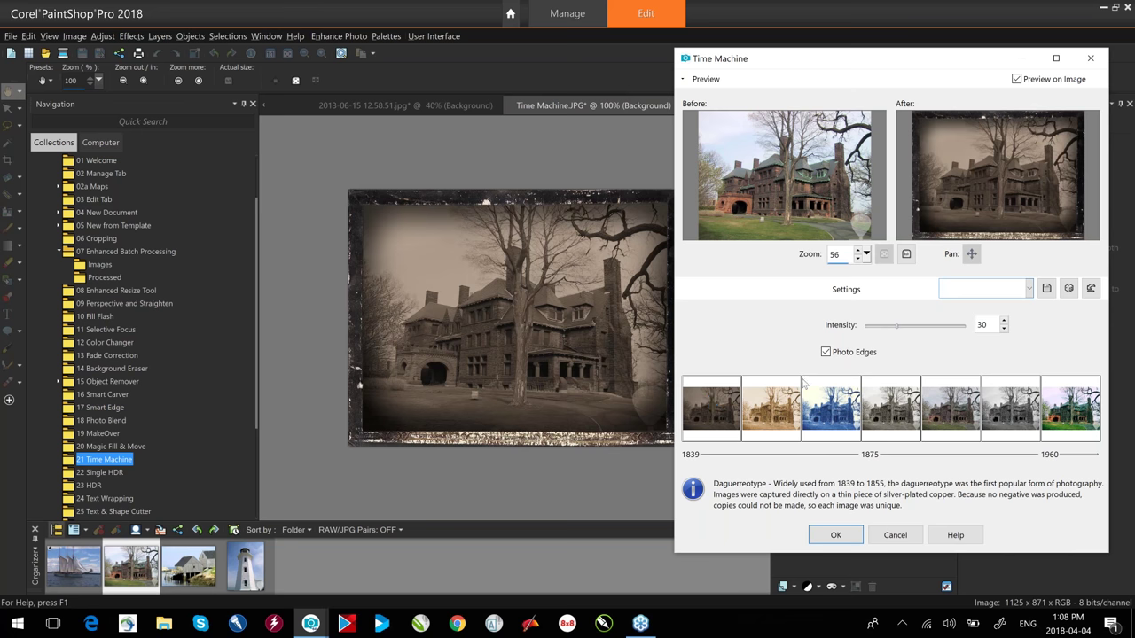
click(826, 352)
click(833, 536)
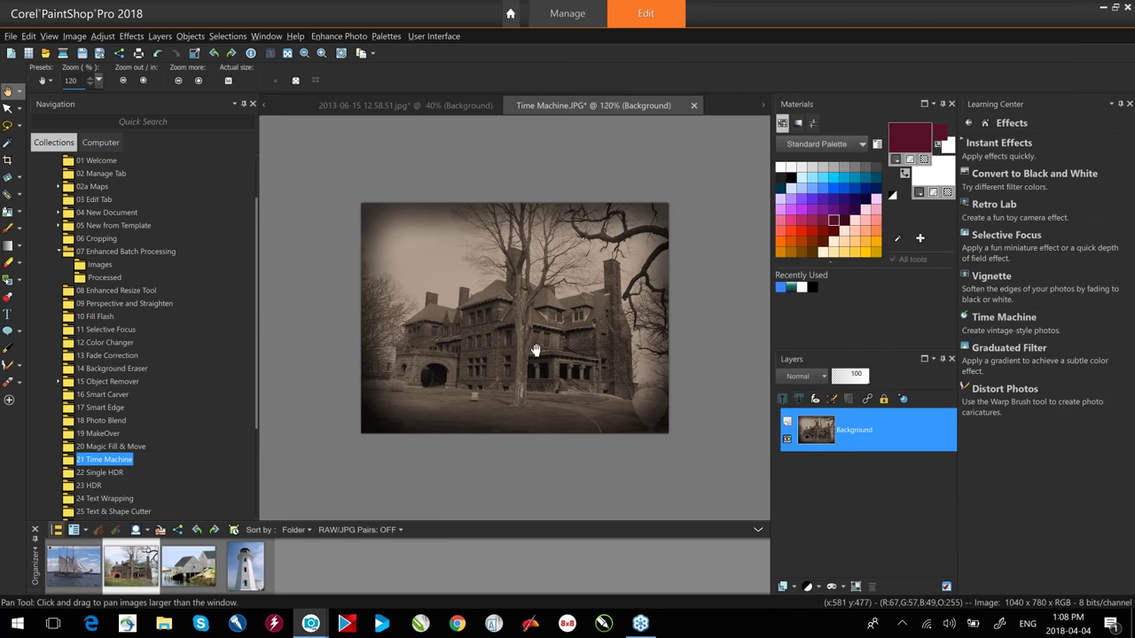
scroll(534, 350, up, 1)
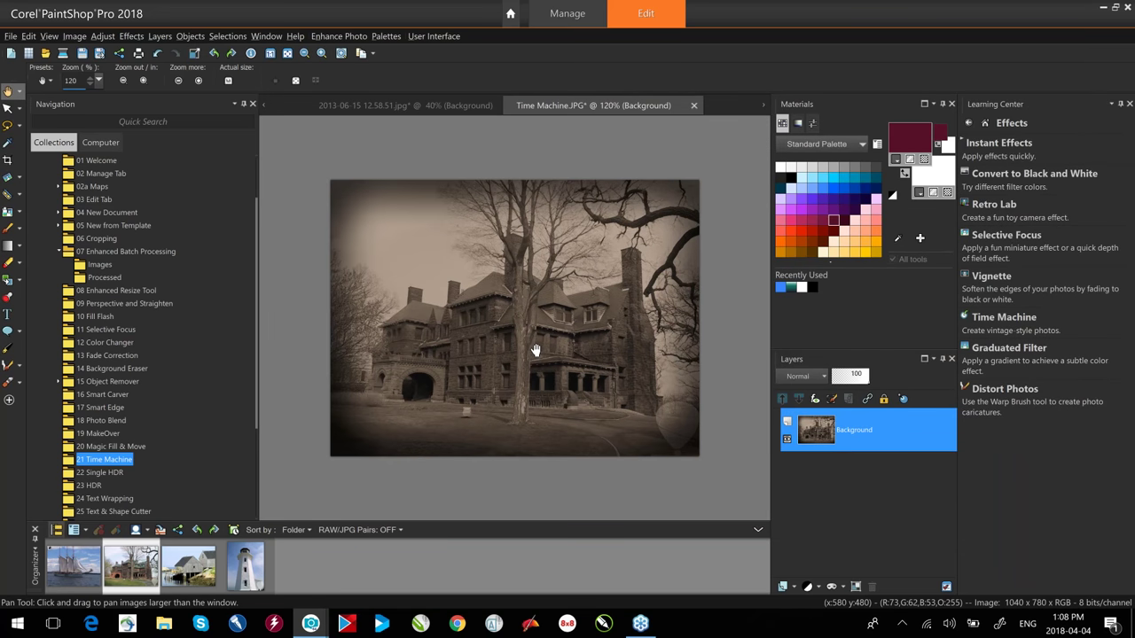
Open the RAW photo _MG_6475.CR2 from the 22 Single HDR collection in the Camera RAW Lab.
click(100, 472)
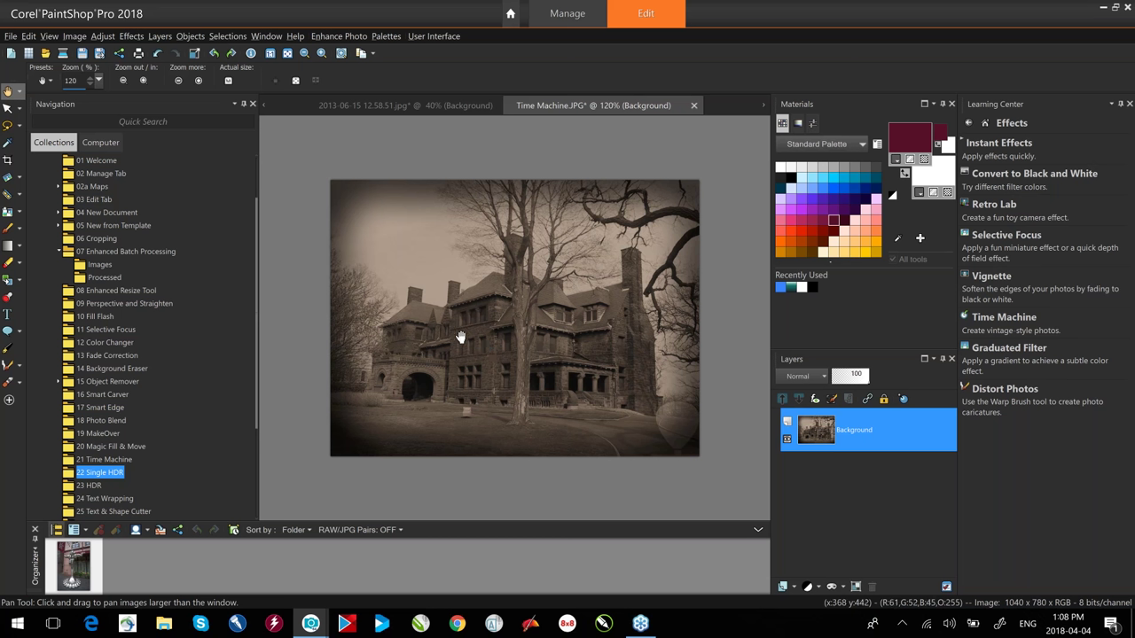
double_click(78, 561)
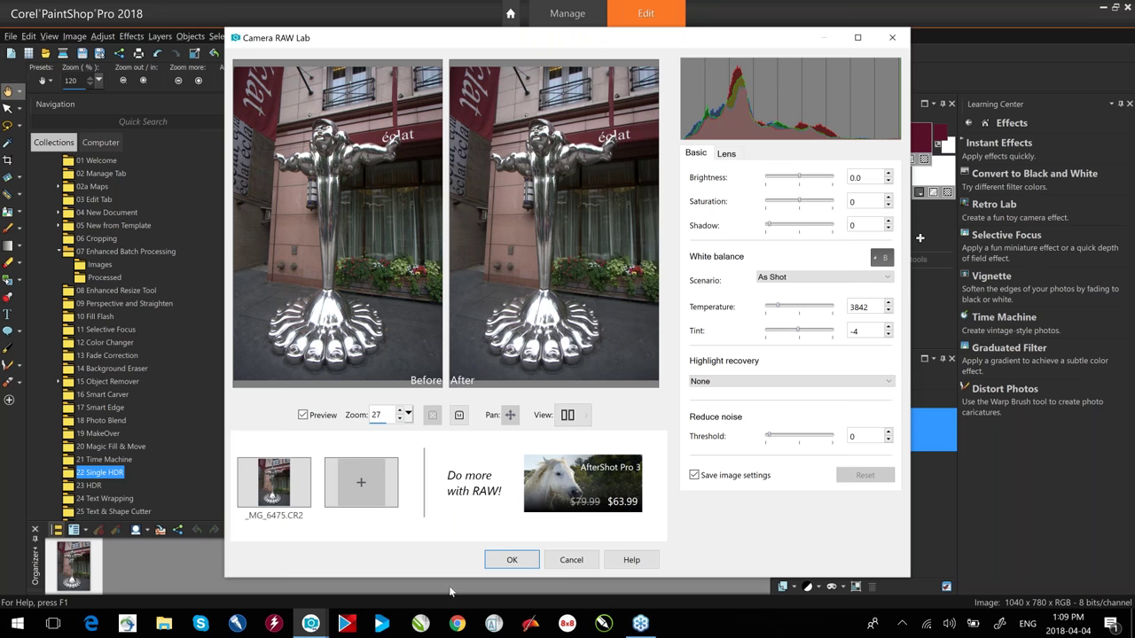
Cancel the Camera RAW Lab and load the three city night photos from the 23 HDR collection into HDR Exposure Merge.
click(572, 561)
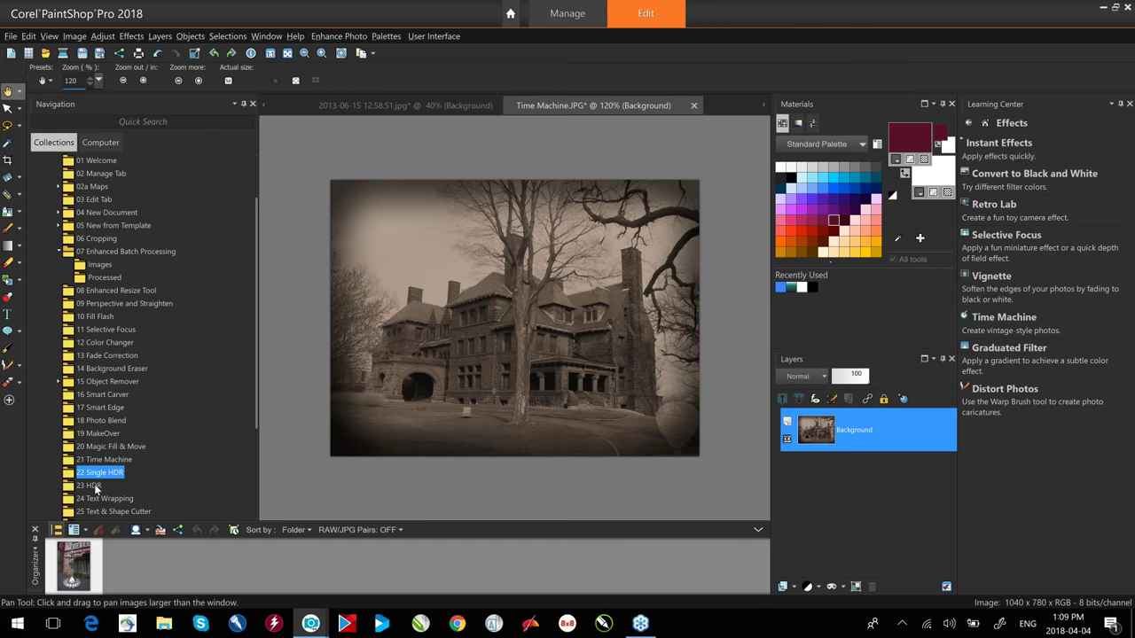
click(91, 486)
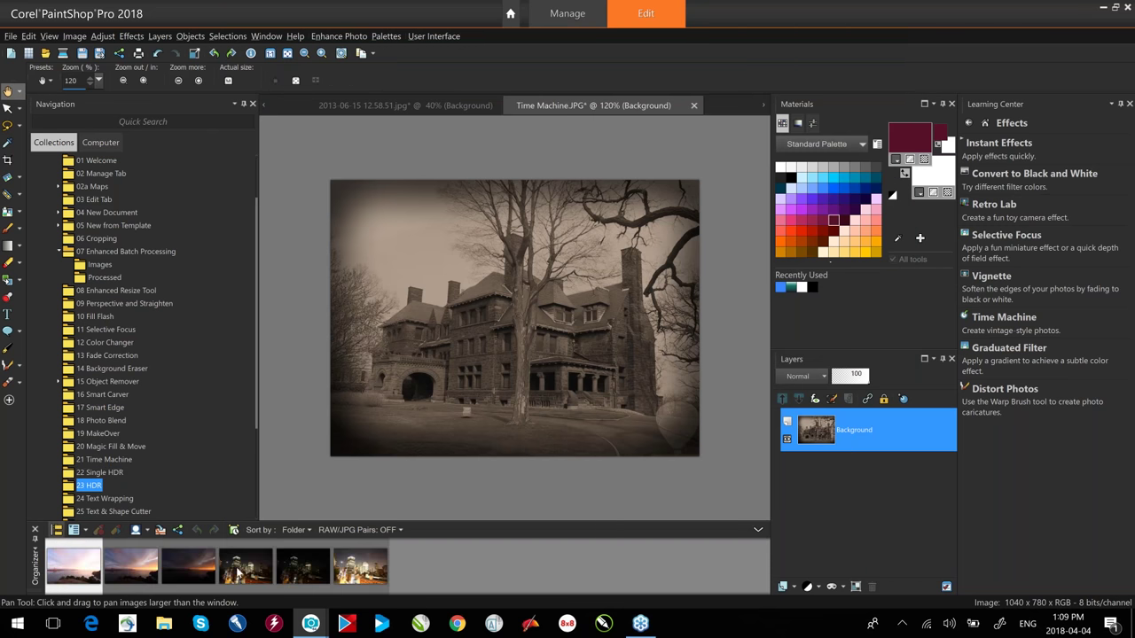
click(237, 574)
shift+click(372, 564)
right_click(370, 564)
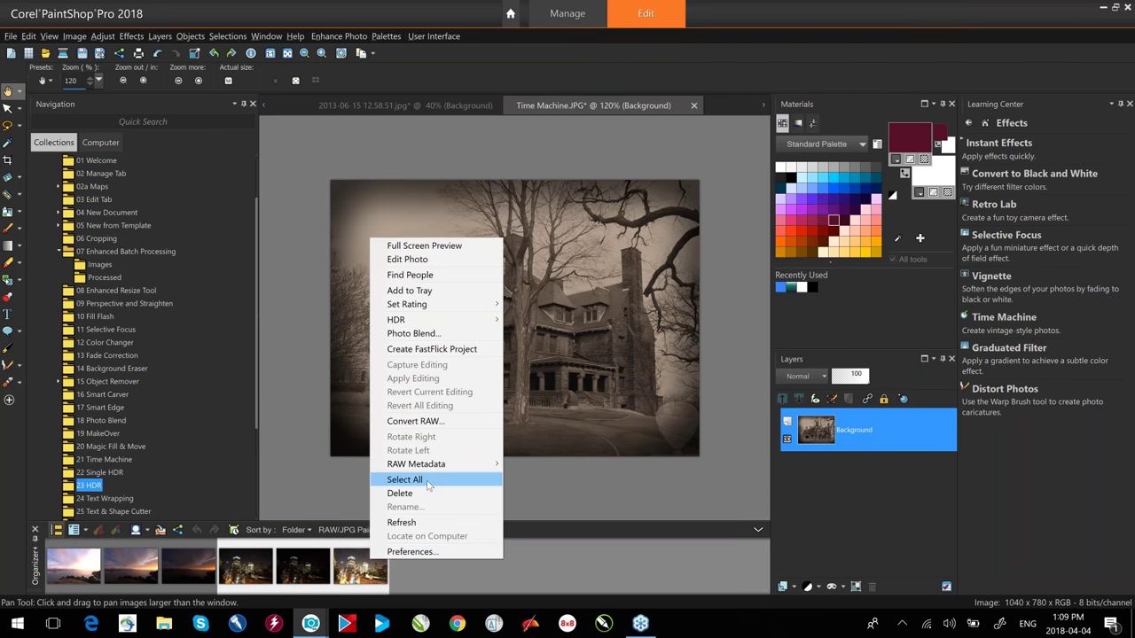
mouse_move(399, 320)
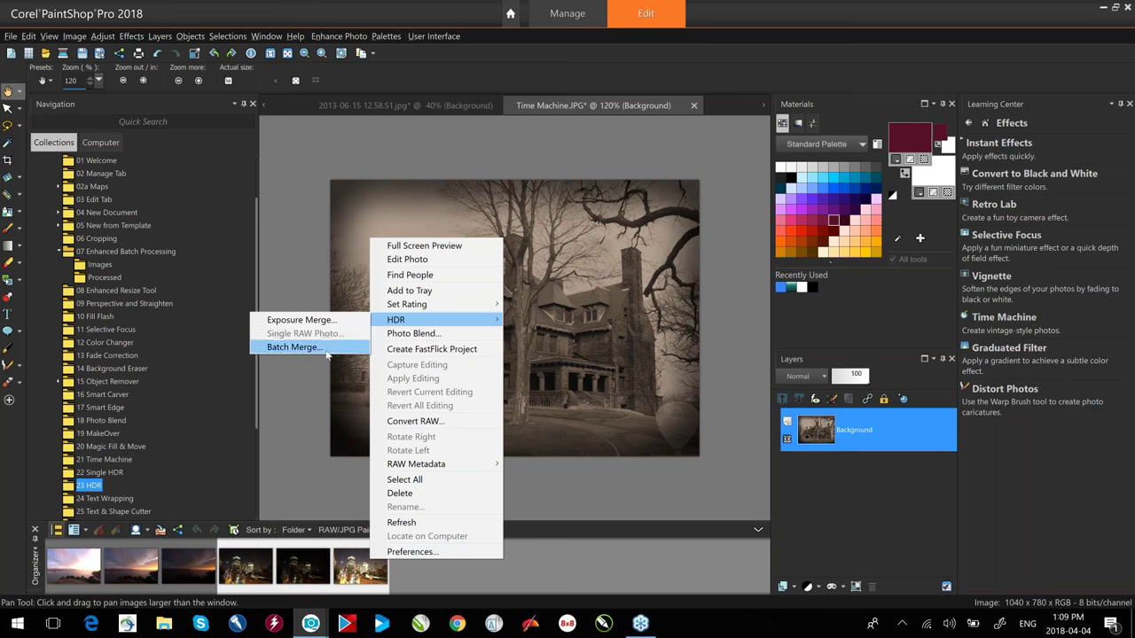
click(305, 320)
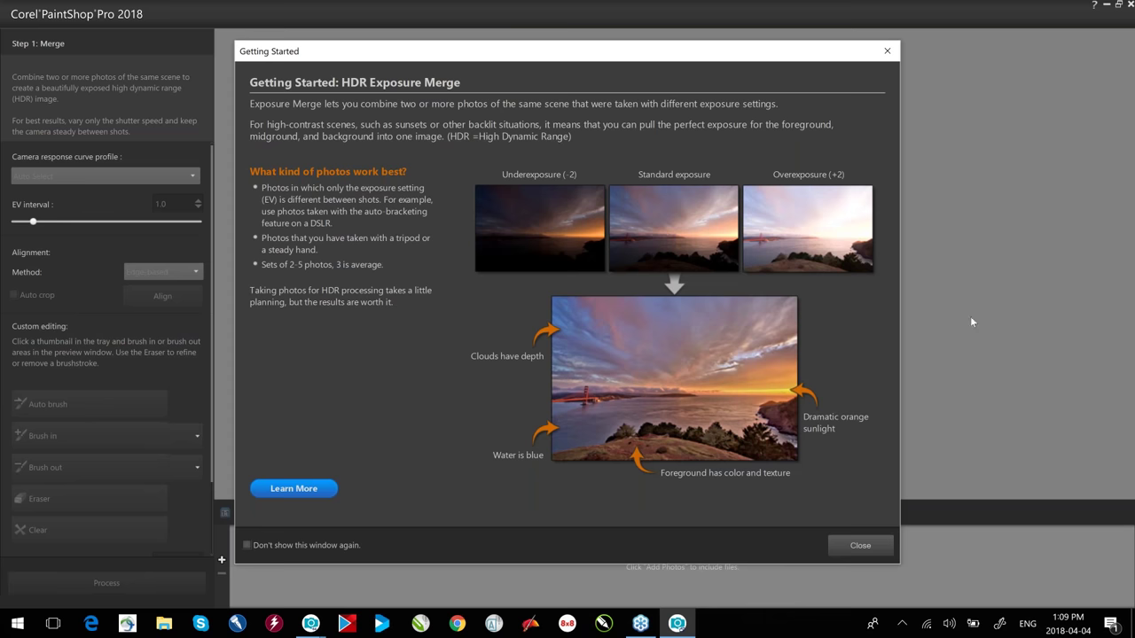
click(859, 545)
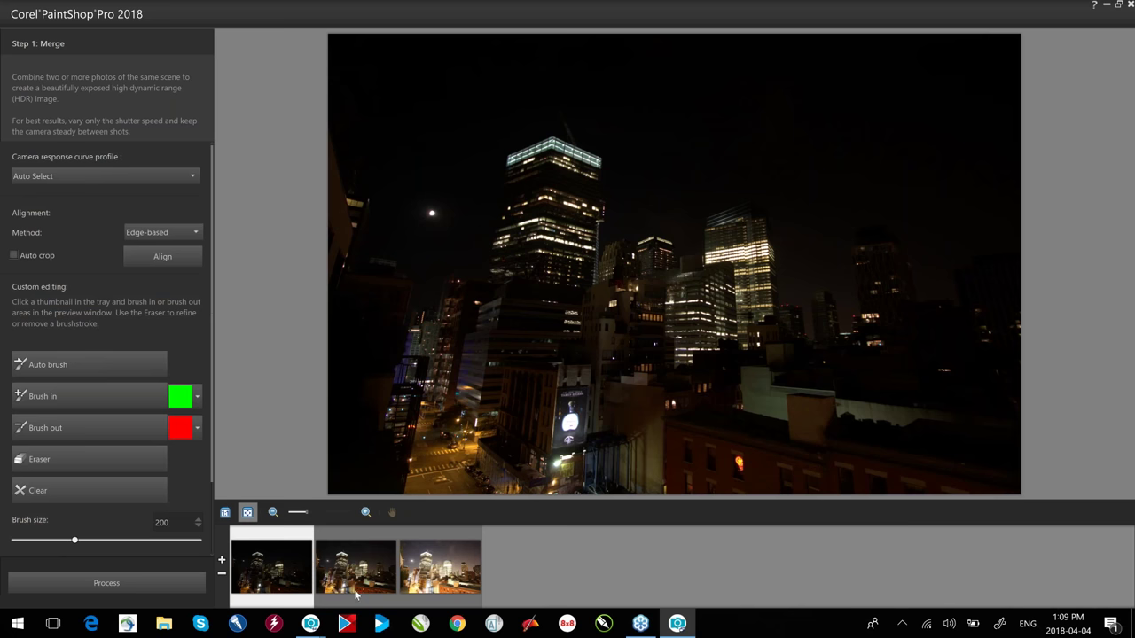
Compare the three city exposures in the merge preview and process them.
click(449, 578)
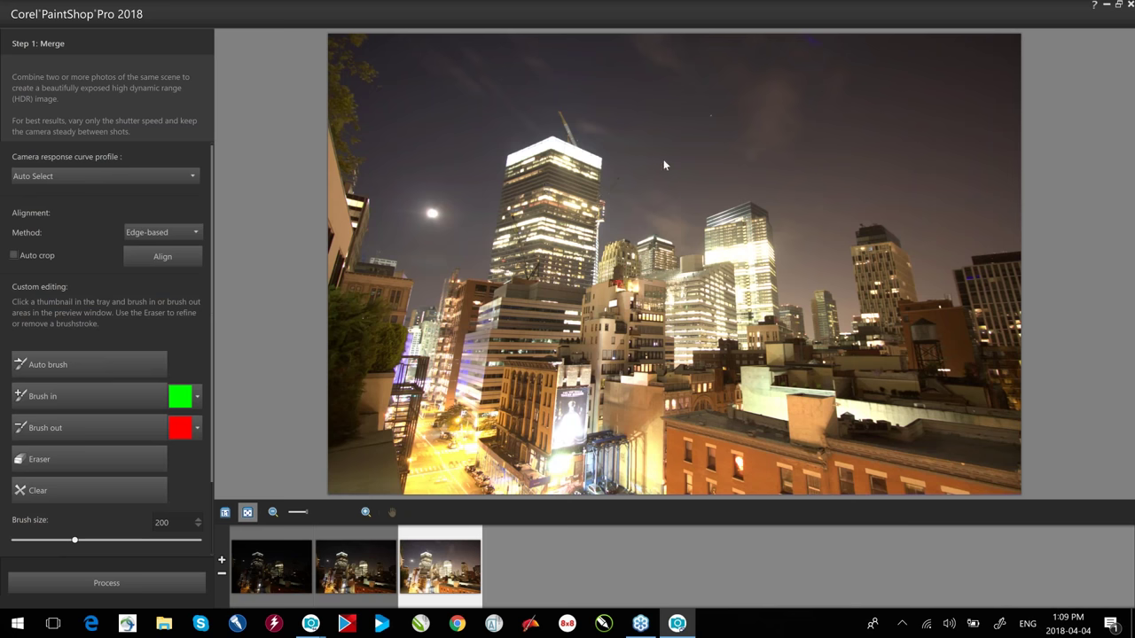
click(359, 577)
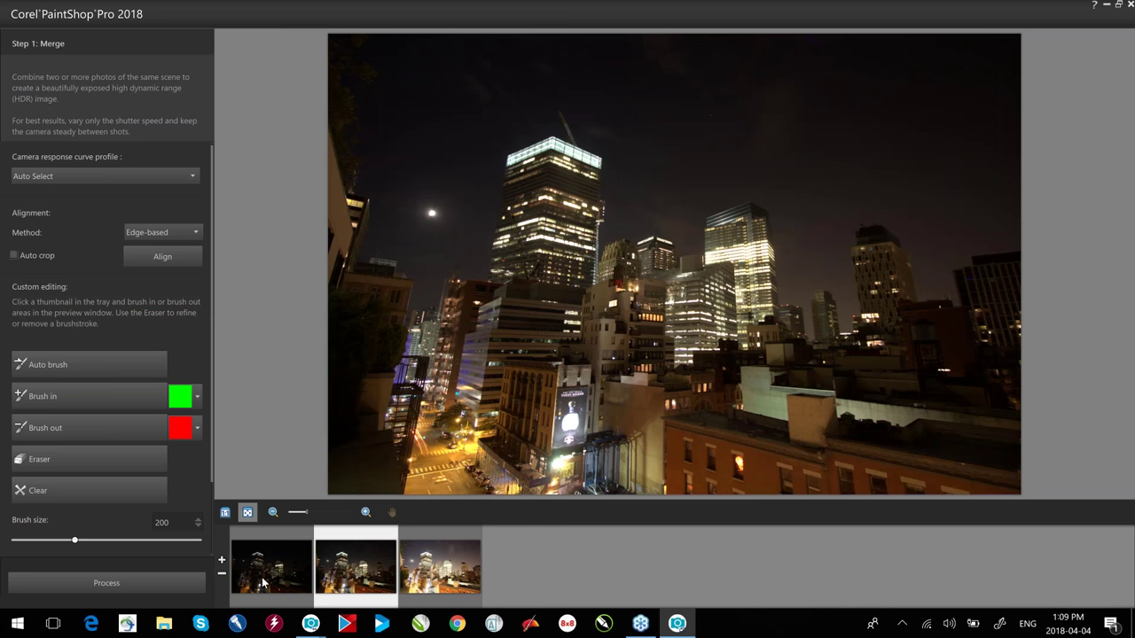
click(266, 583)
click(439, 579)
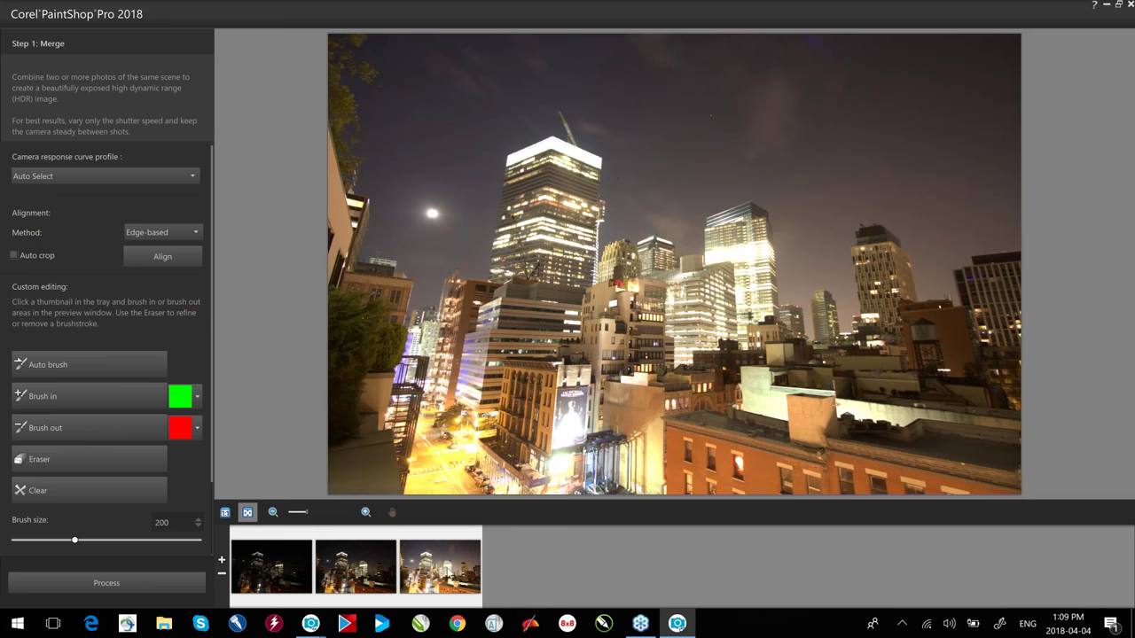
click(162, 582)
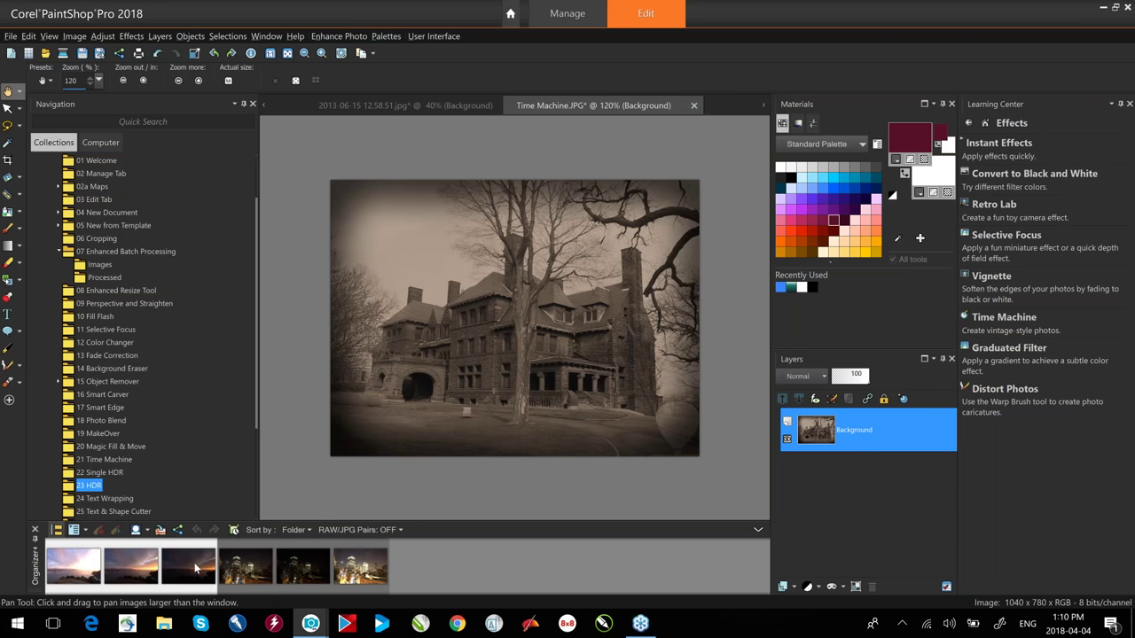
Load the three sunset photos of the bay into HDR Exposure Merge and preview the dark, medium and bright exposures.
right_click(196, 569)
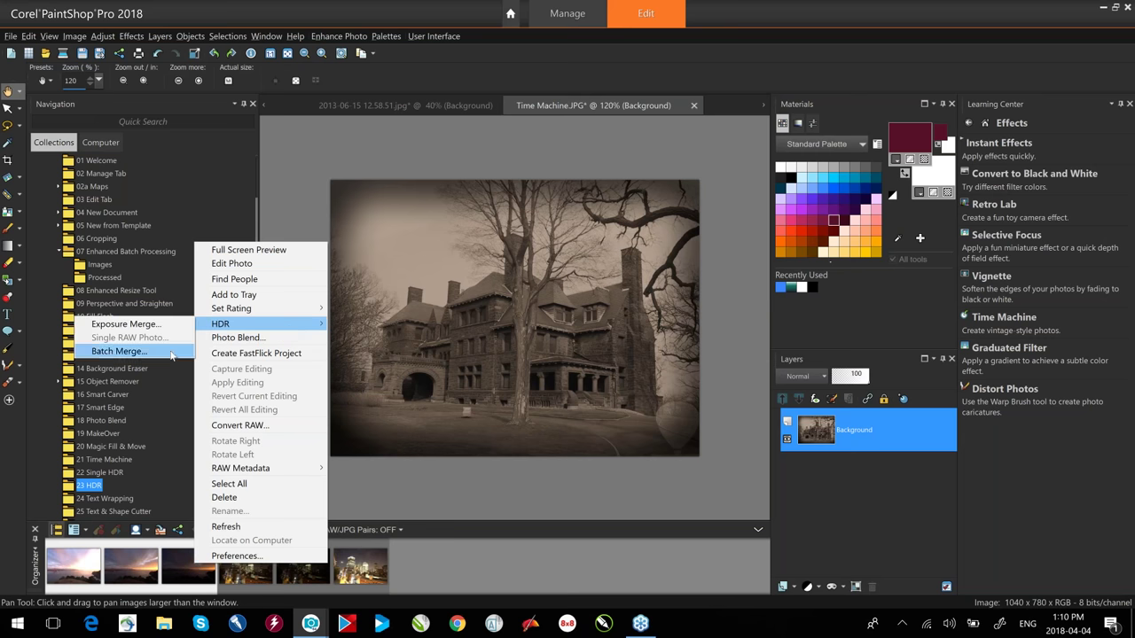
click(125, 323)
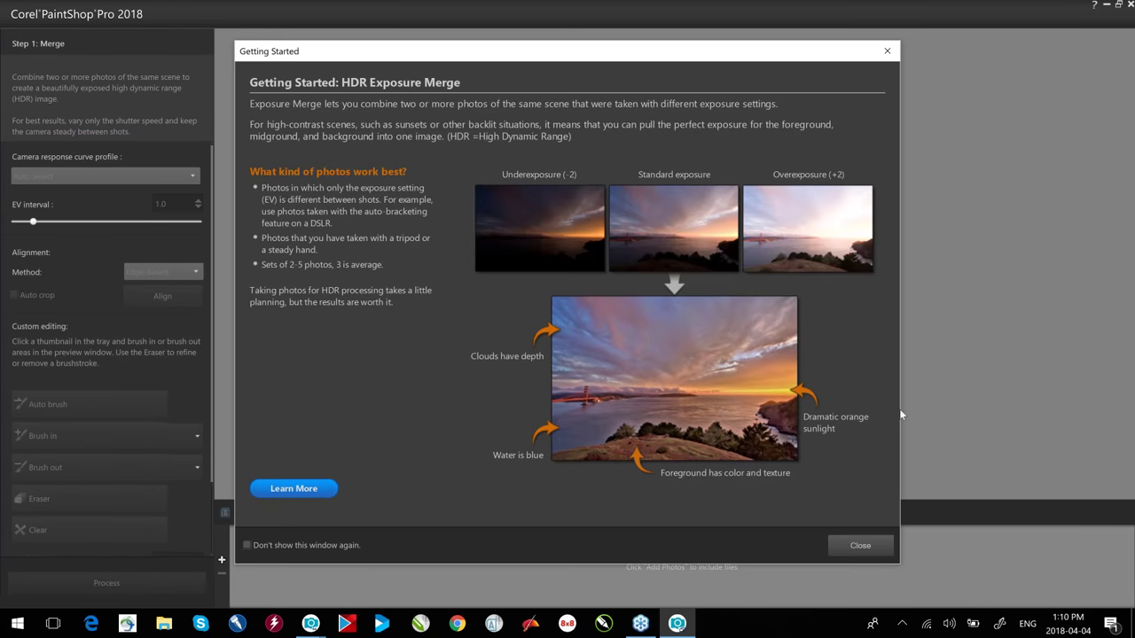
click(860, 546)
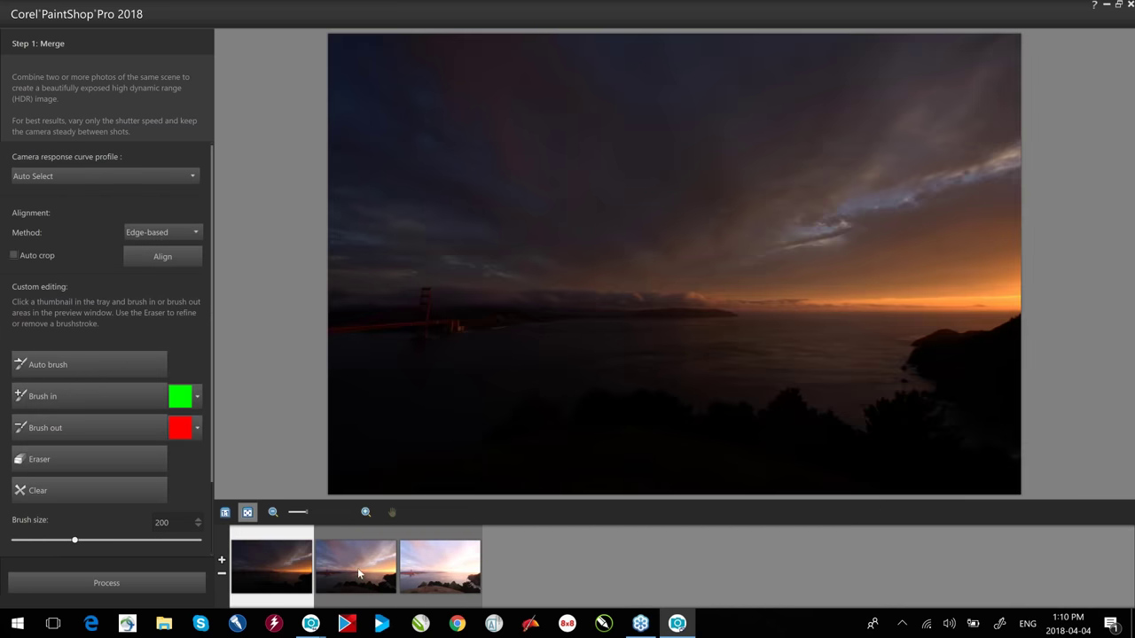
click(357, 566)
click(462, 582)
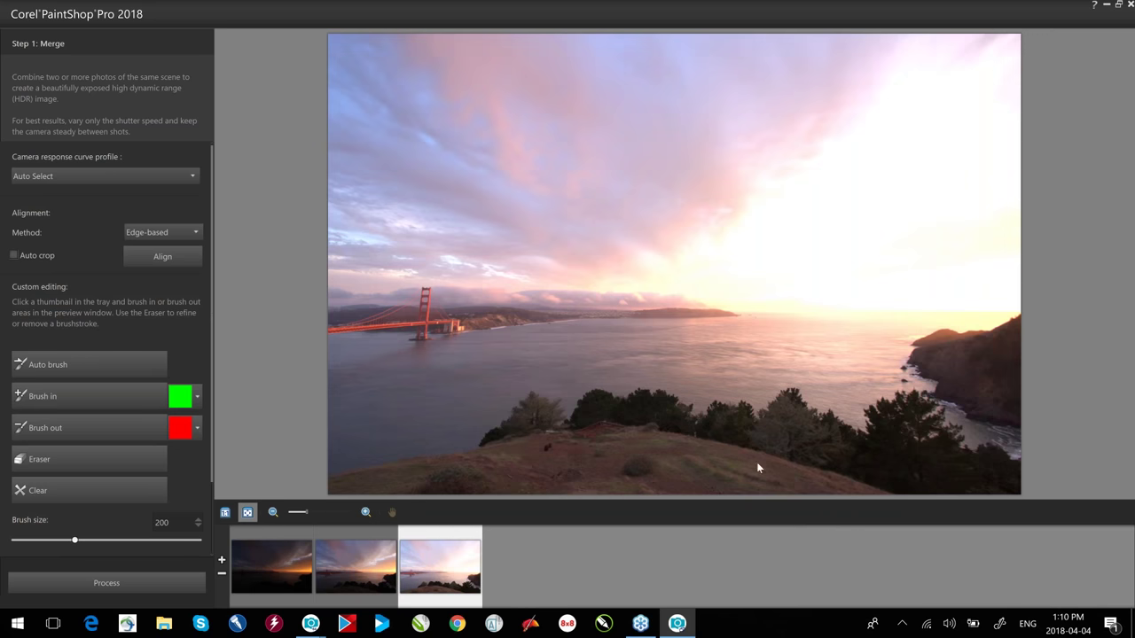
click(277, 567)
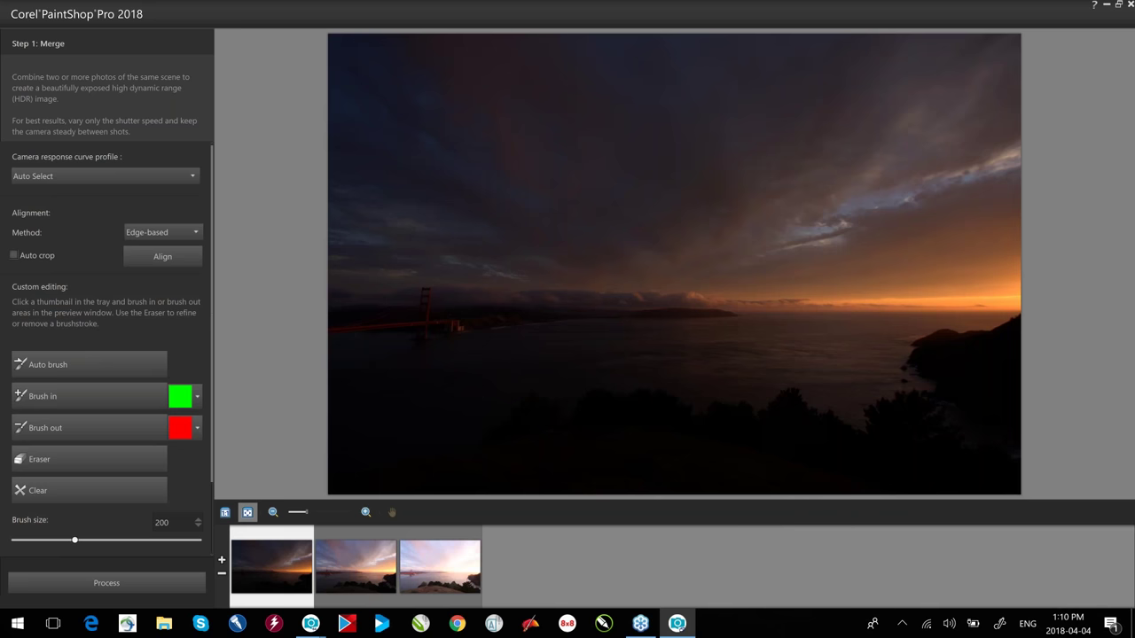
click(434, 577)
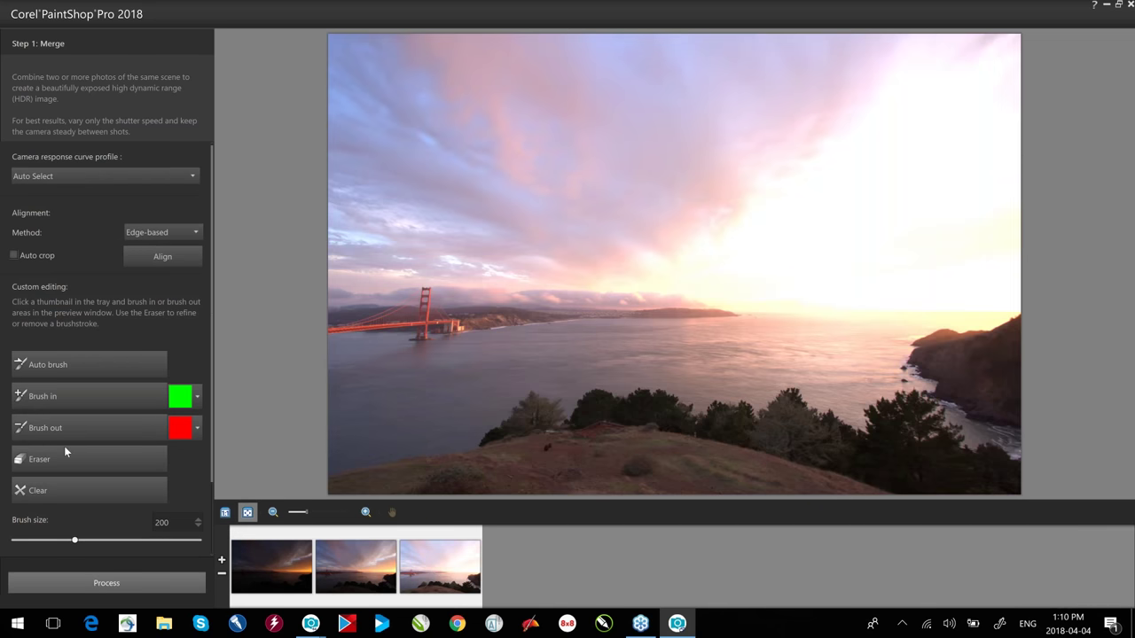
Process the sunset merge and try the Default 1, Default 2 and Default 5 HDR presets on it.
click(103, 585)
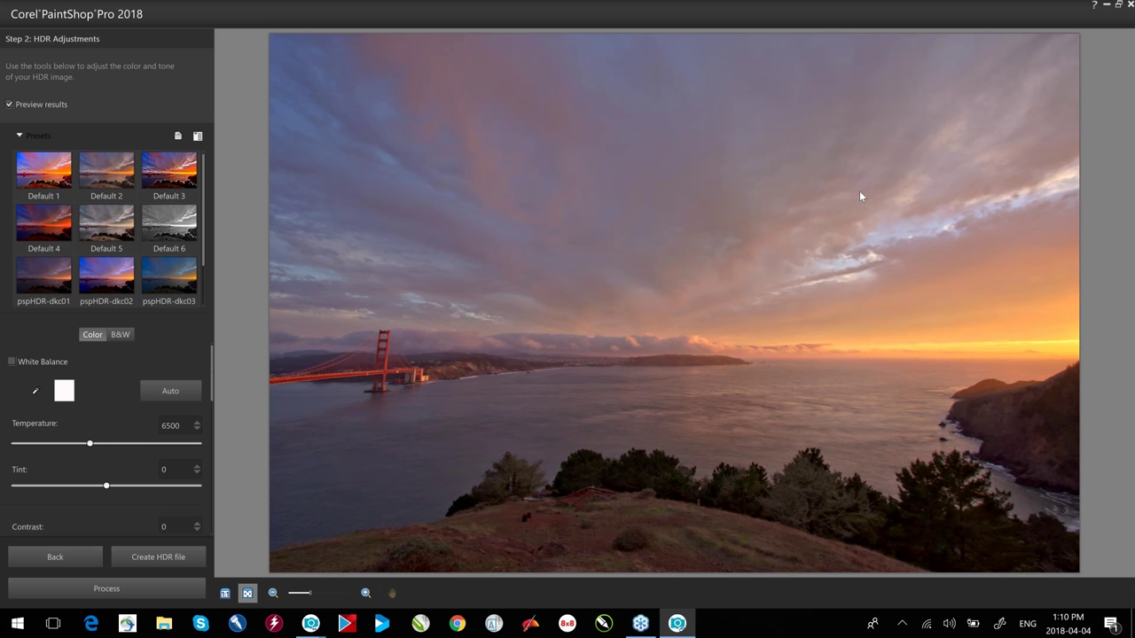
click(49, 177)
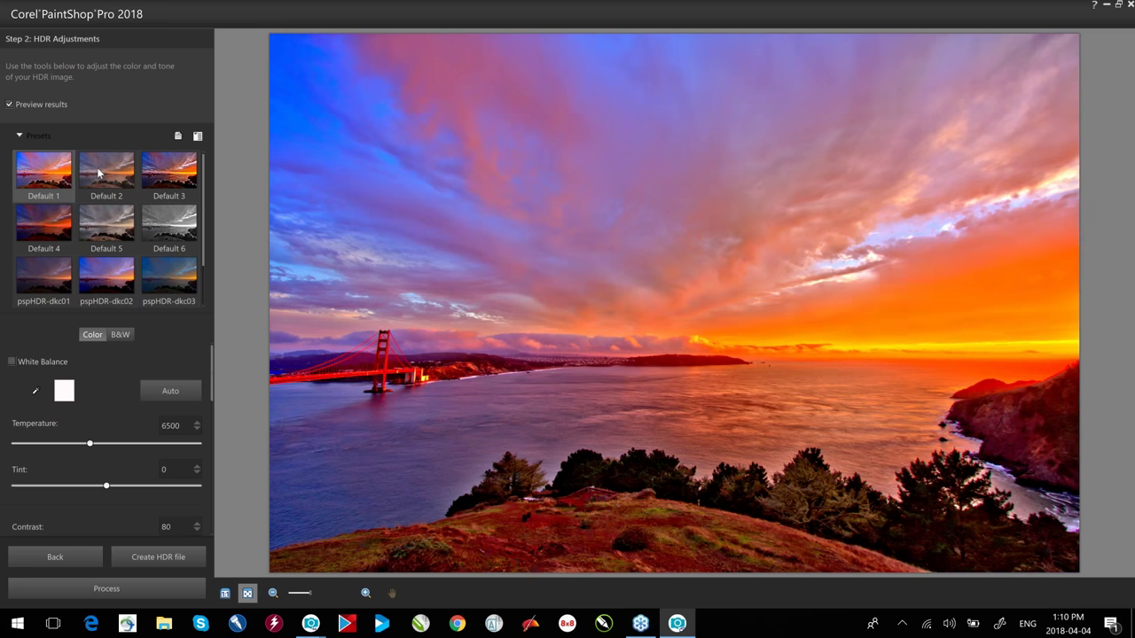
click(99, 173)
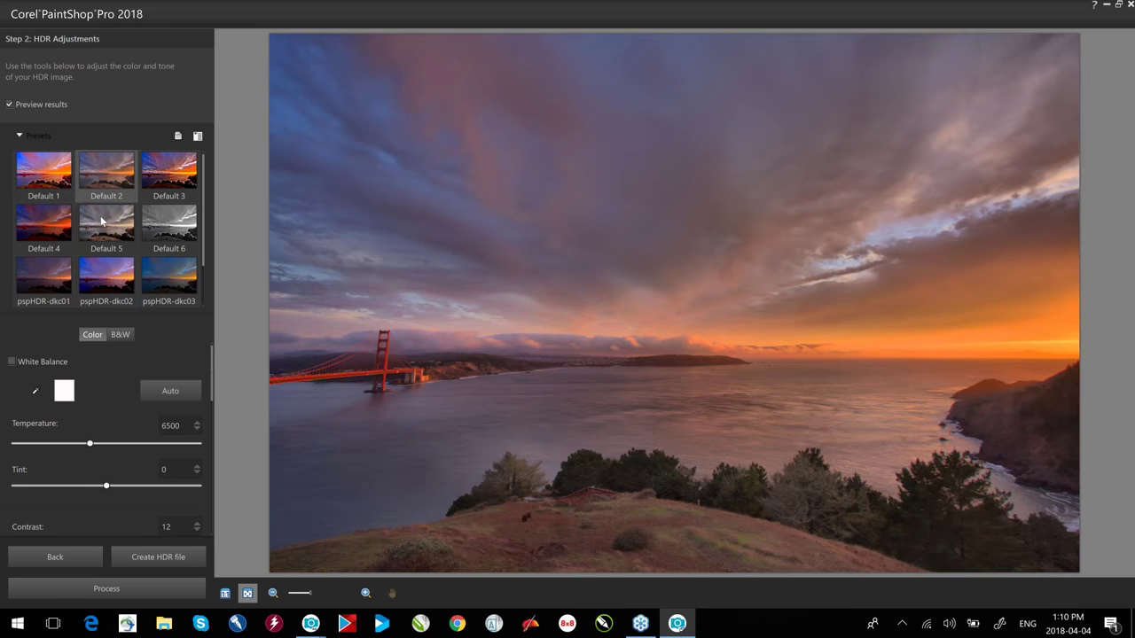
click(100, 217)
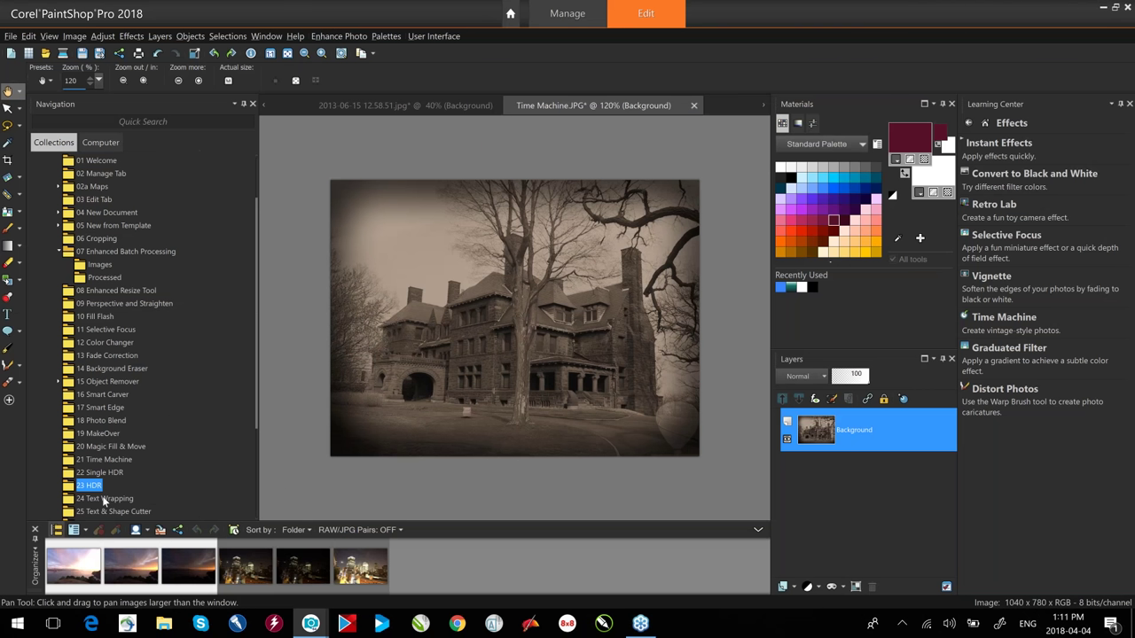
Open Text Wrapping - CGS31547 .jpg from the 24 Text Wrapping collection and select the plain beige background with the Magic Wand.
click(103, 497)
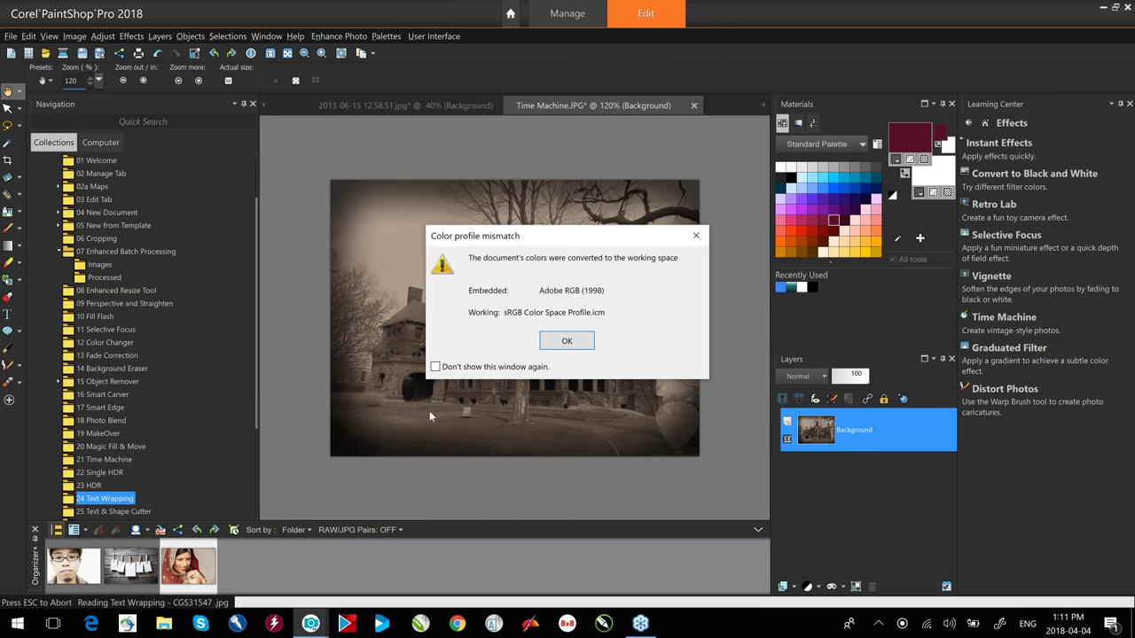
click(567, 341)
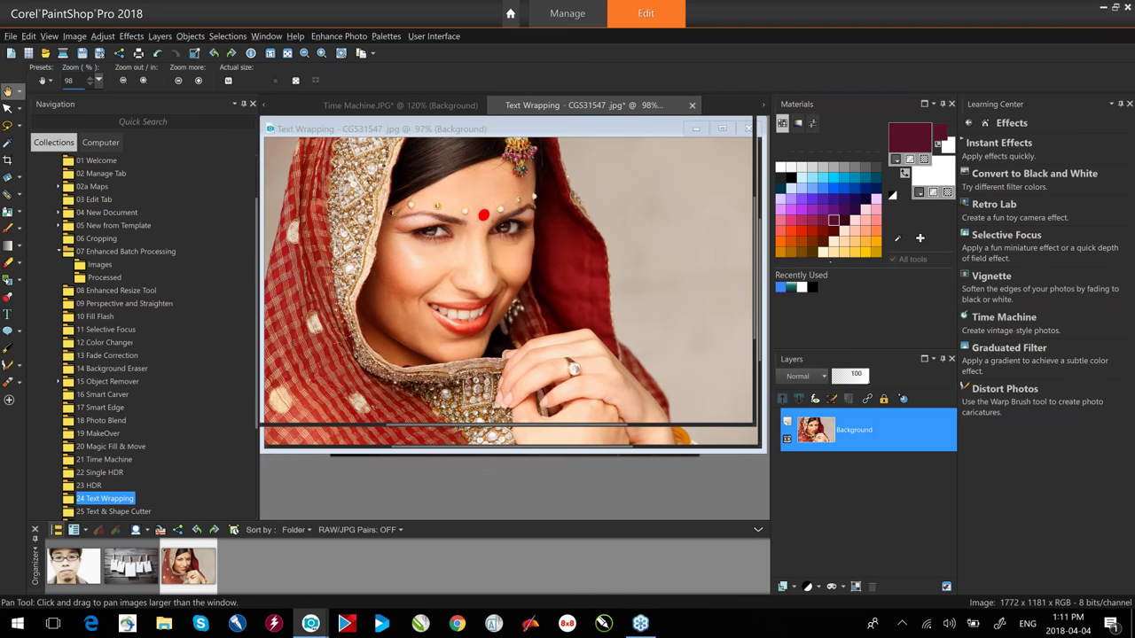
click(20, 129)
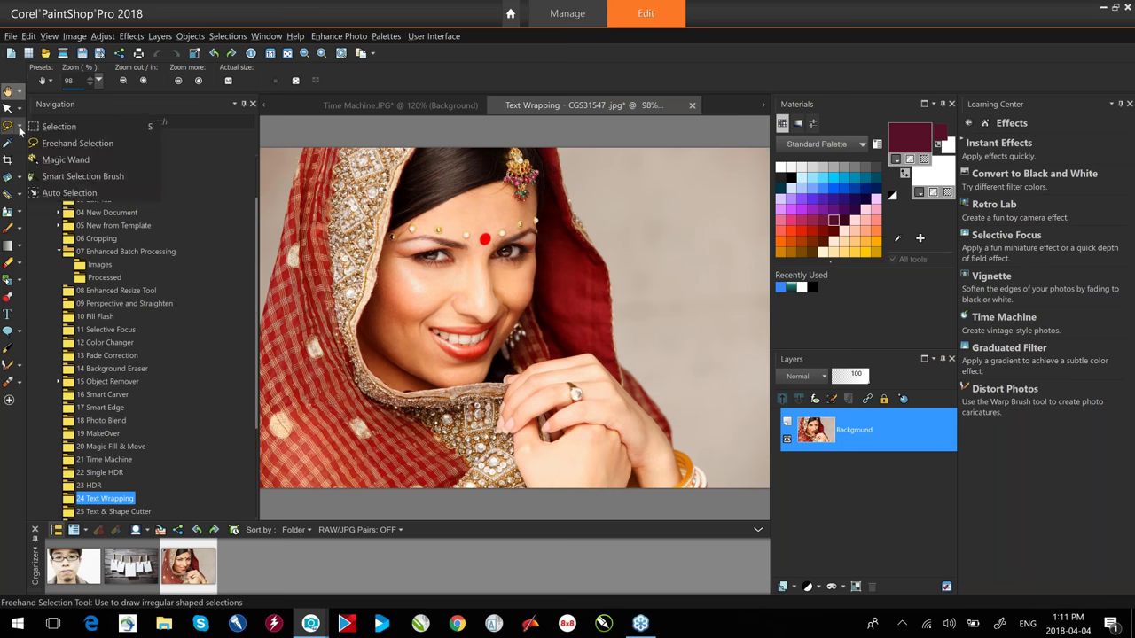
click(71, 161)
click(621, 177)
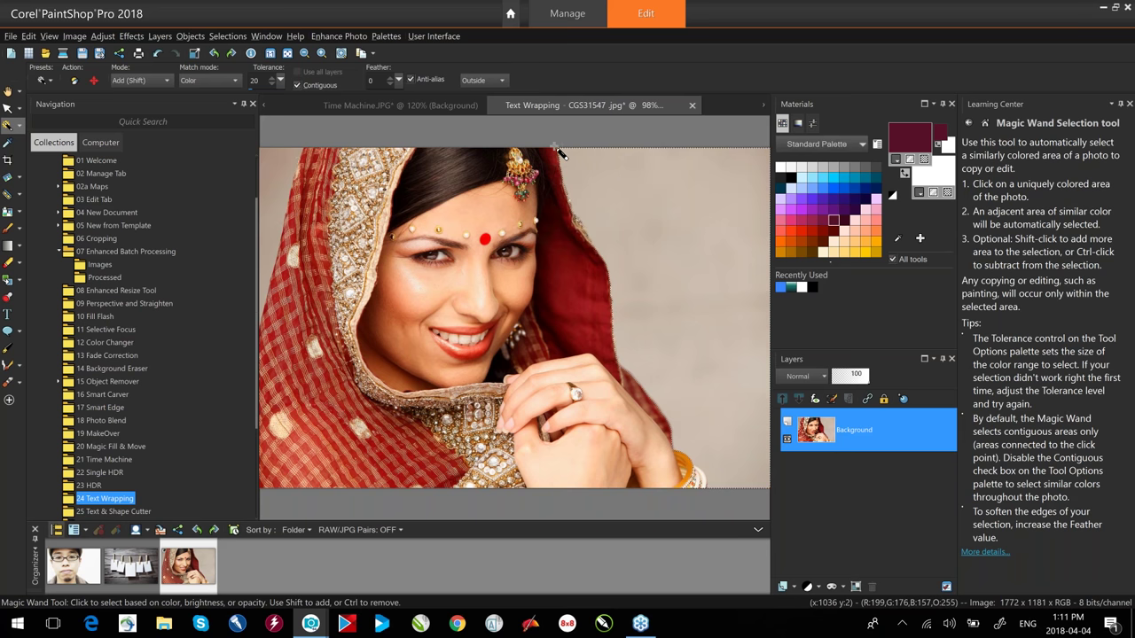
scroll(558, 162, up, 1)
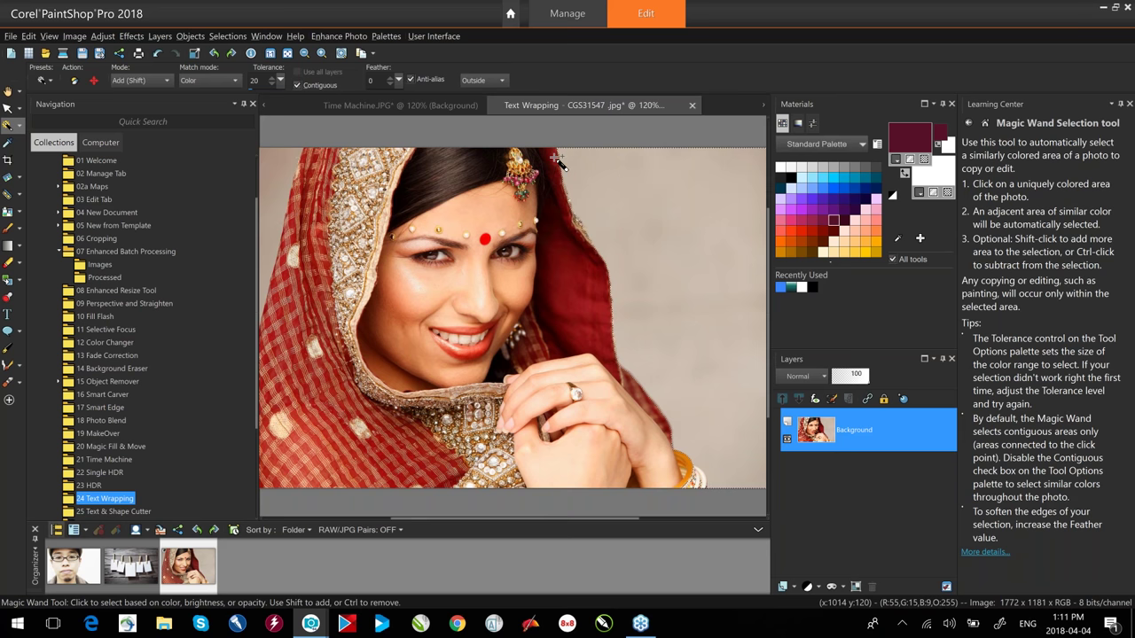
scroll(555, 160, up, 1)
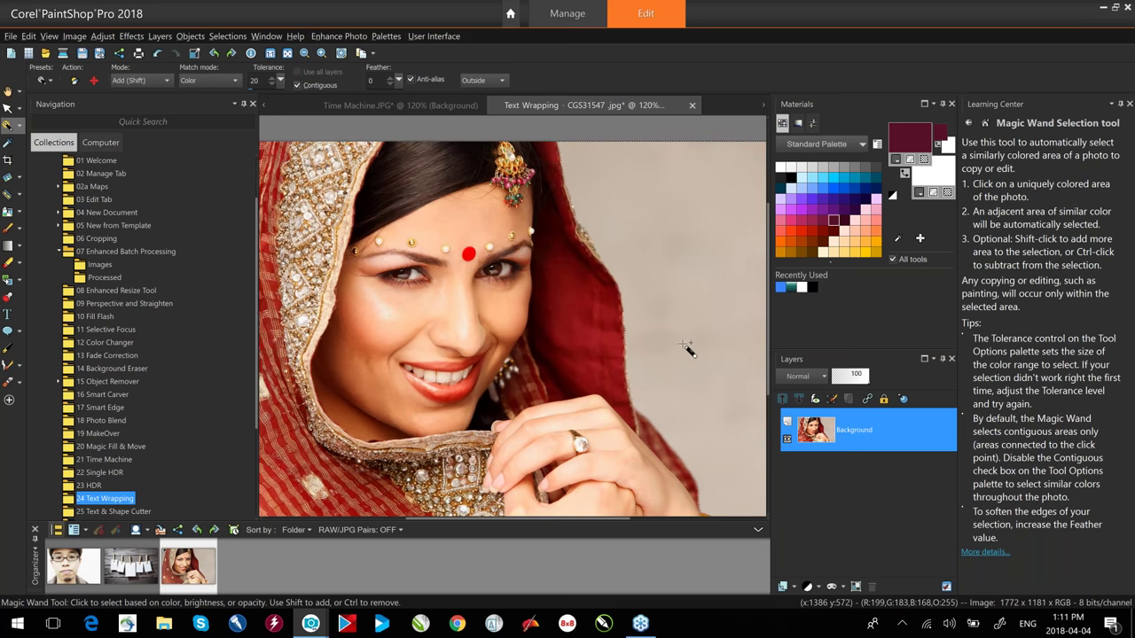
scroll(679, 349, down, 1)
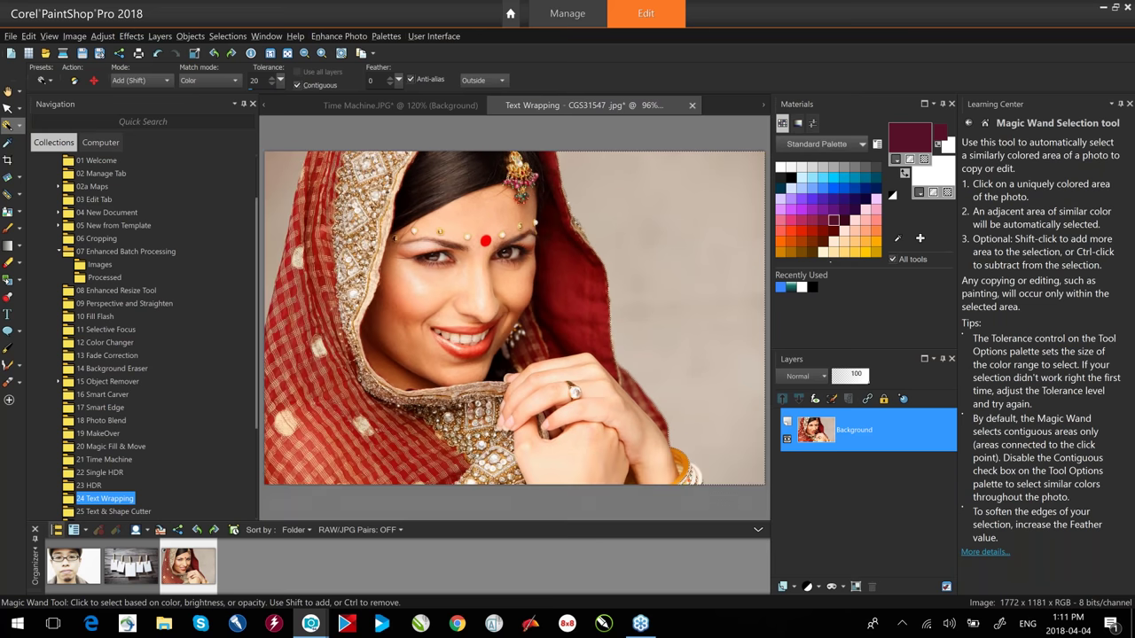
Add the wrapped text "thnisis a test of typing te" inside the selected background beside the woman's veil.
click(11, 315)
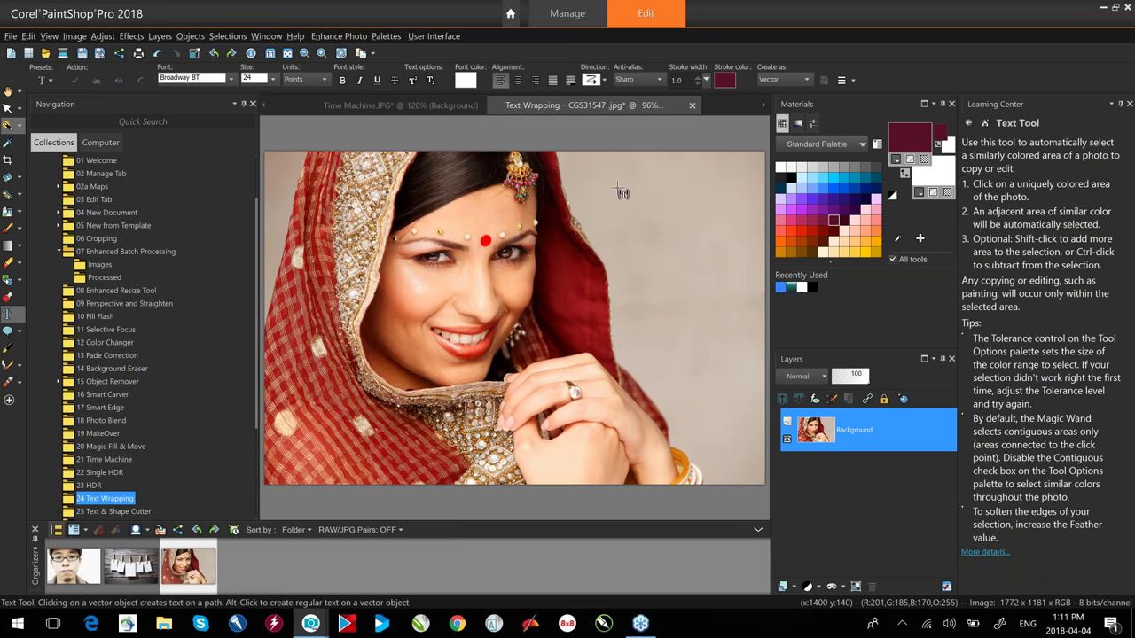
click(567, 170)
text(Thni)
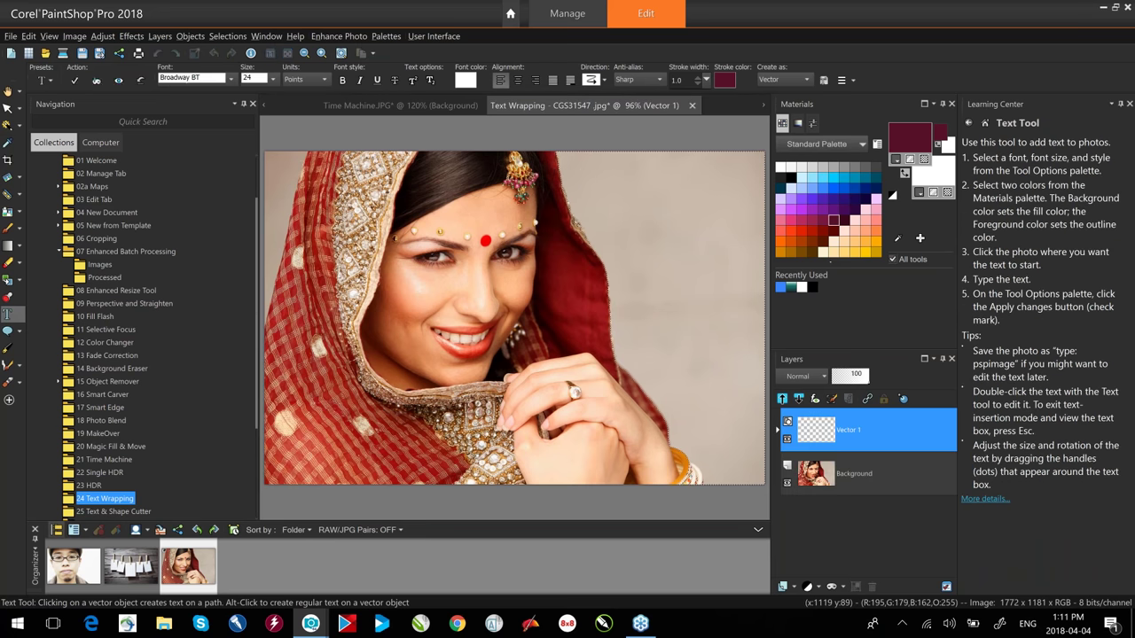
text(sis a)
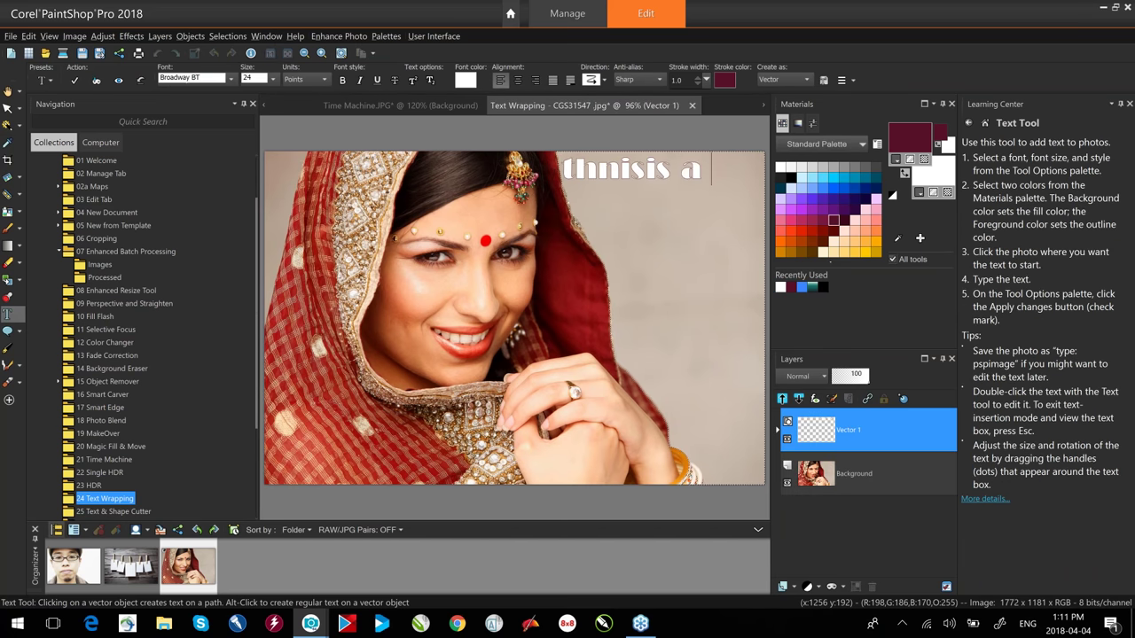
text( test of )
text(typin)
text(g tes)
key(BackSpace)
key(alt+c)
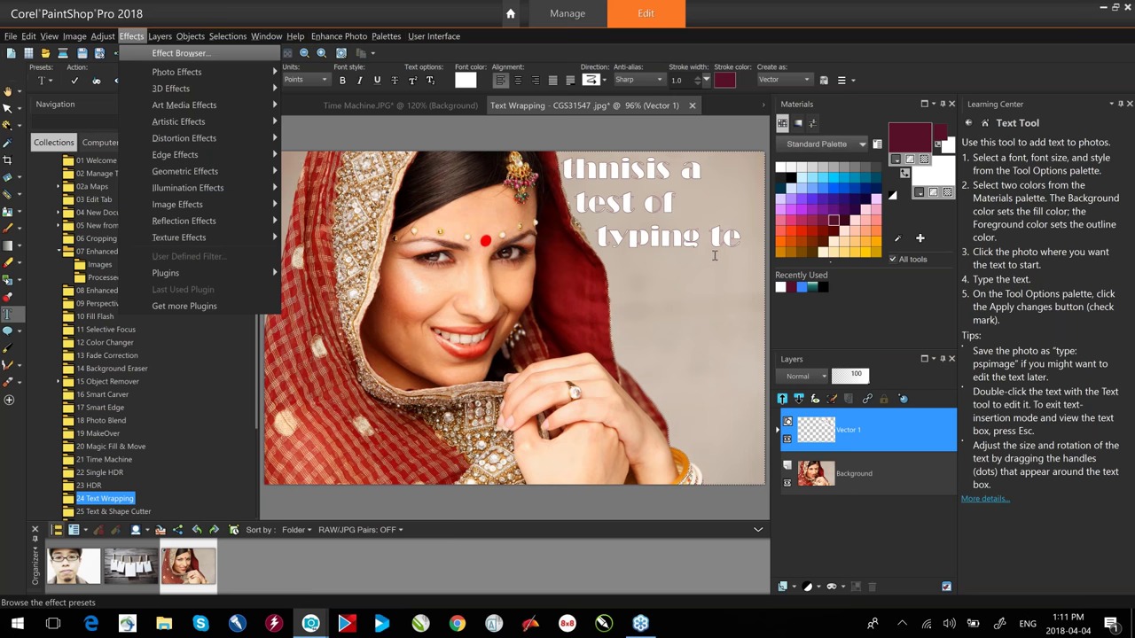
key(Escape)
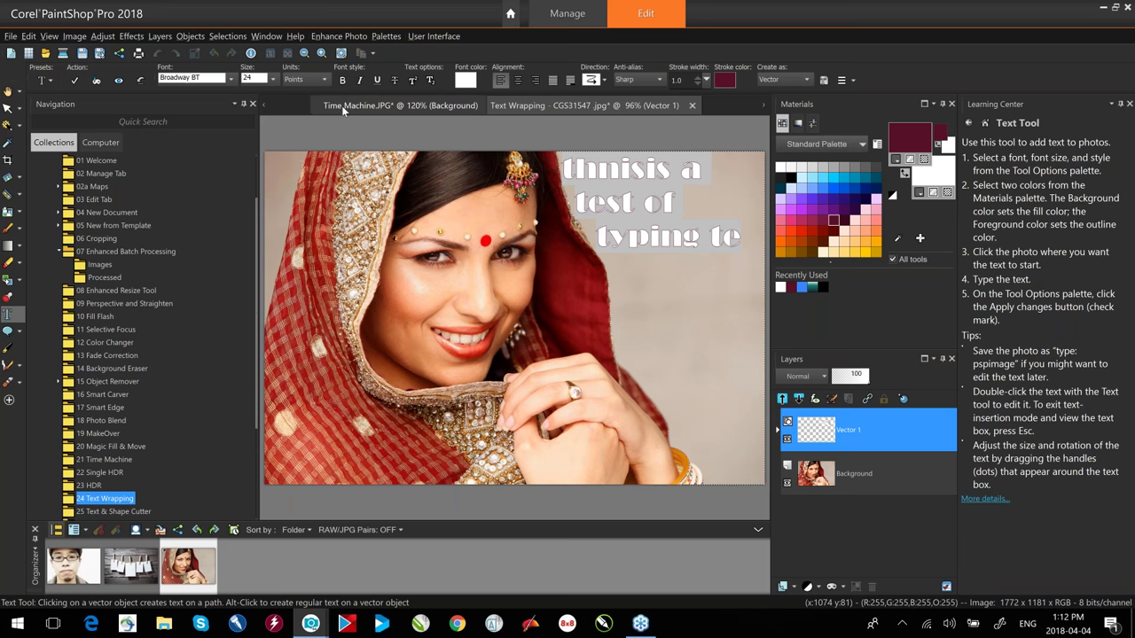
Change the font of the whole wrapped text to Franklin Gothic Demi Cond.
click(231, 78)
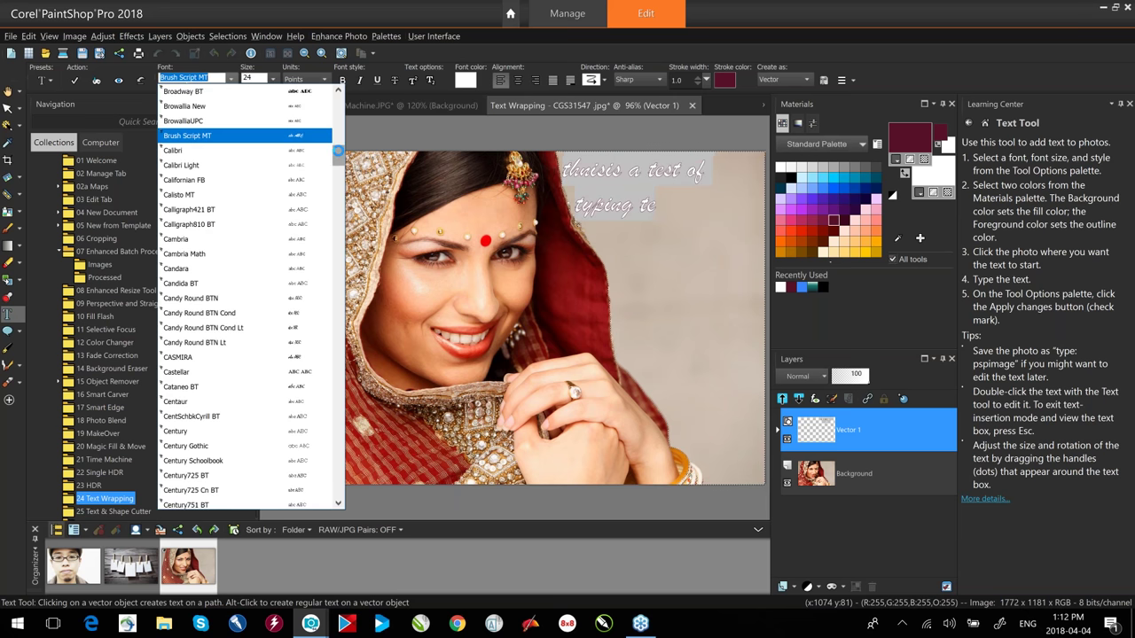
drag(337, 165, 338, 220)
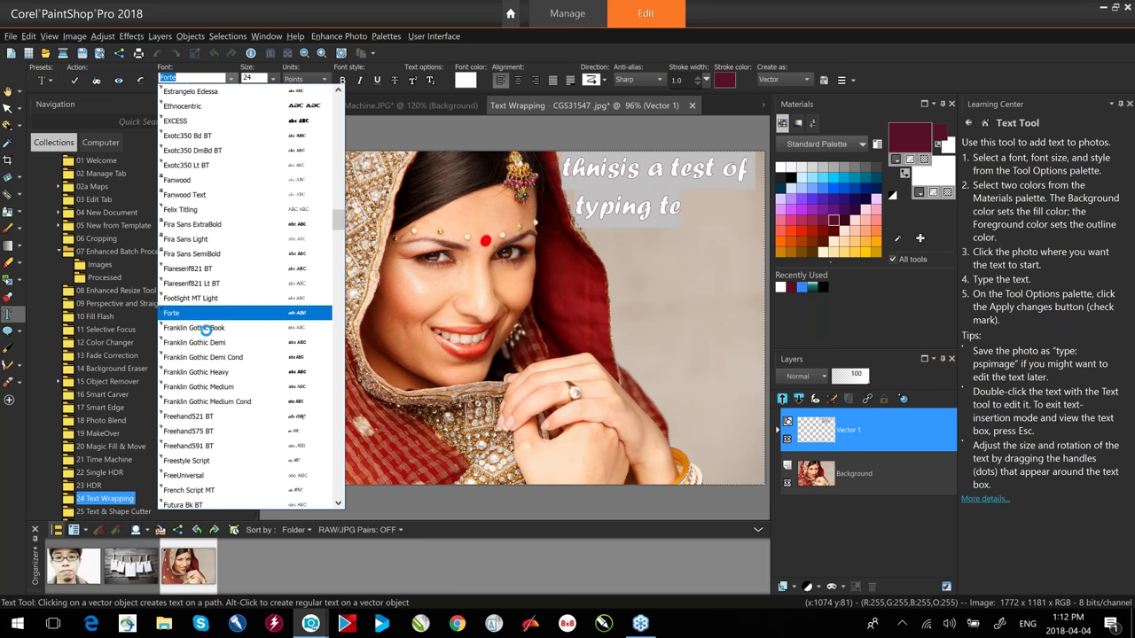
click(202, 356)
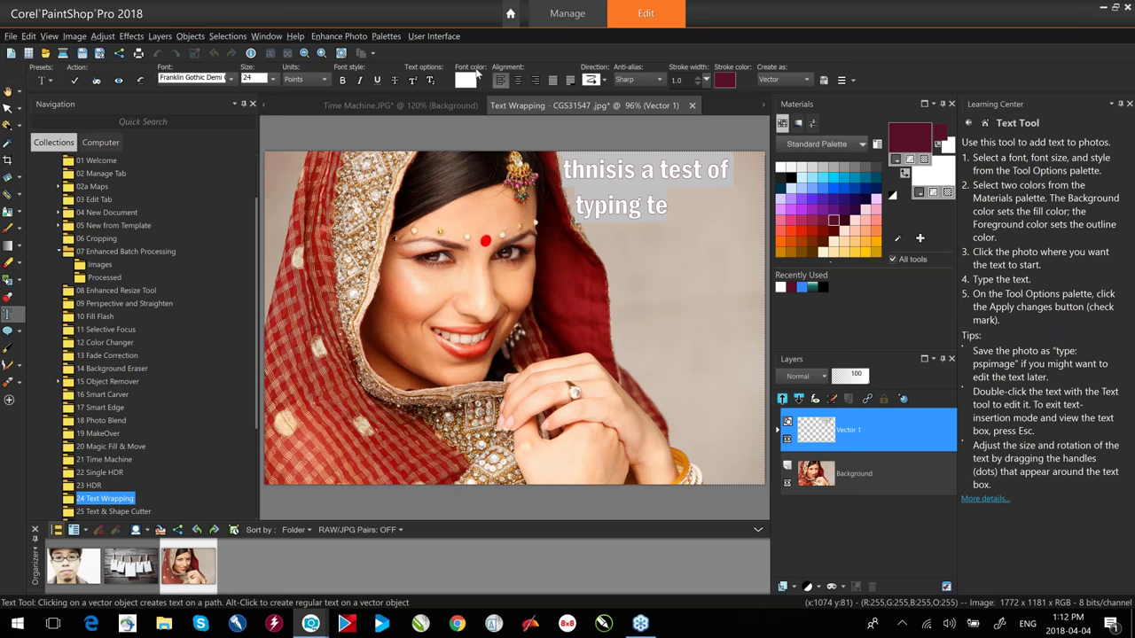
Set the wrapped text's stroke width to 5.0 and check which Create as options are offered for it.
click(701, 78)
click(700, 78)
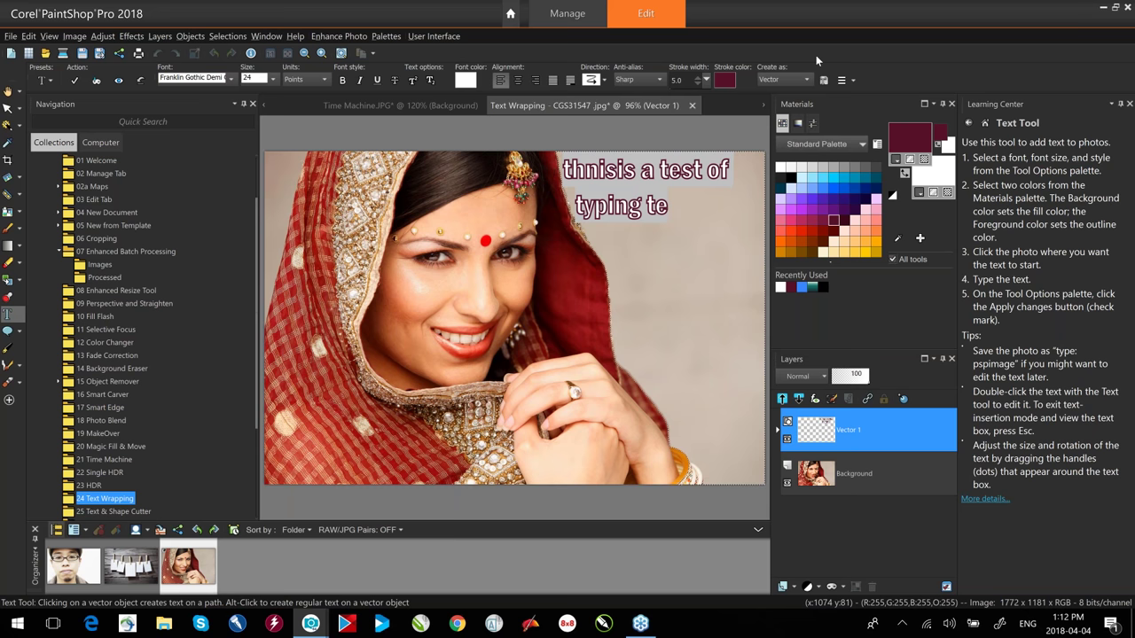
click(784, 80)
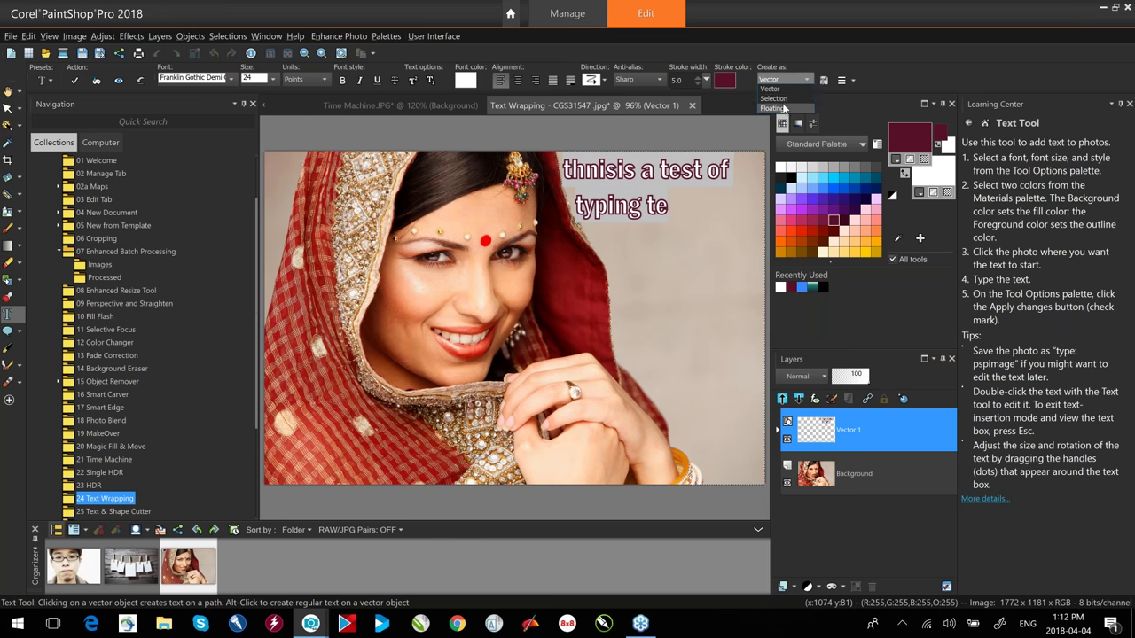
click(899, 51)
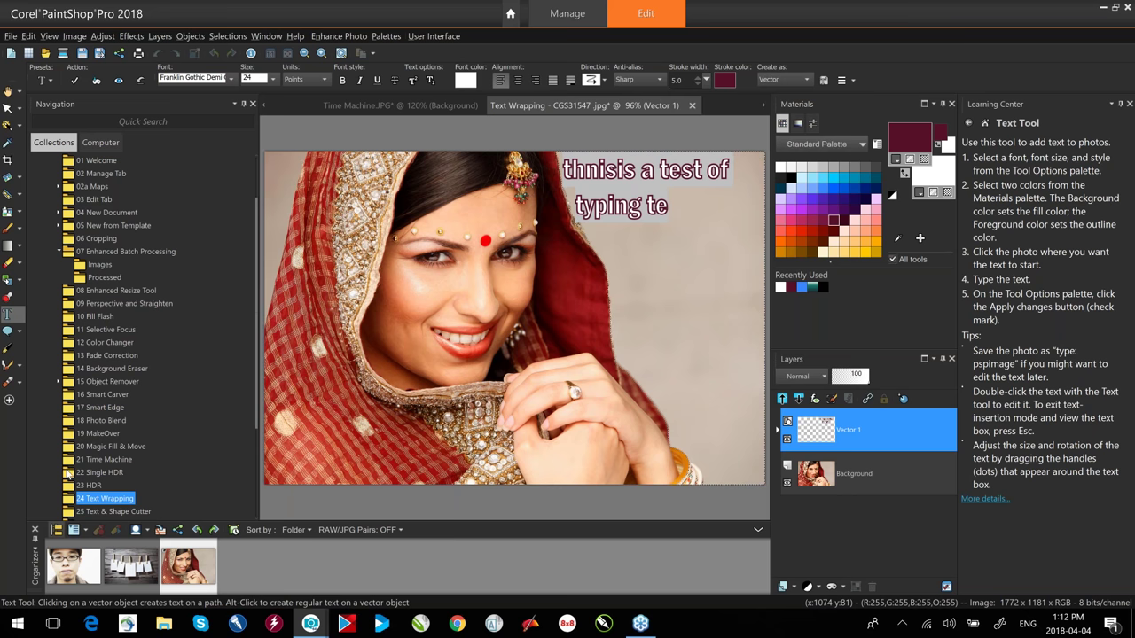
Show the 25 Text & Shape Cutter collection and open Graduated Filter.png from it.
click(131, 511)
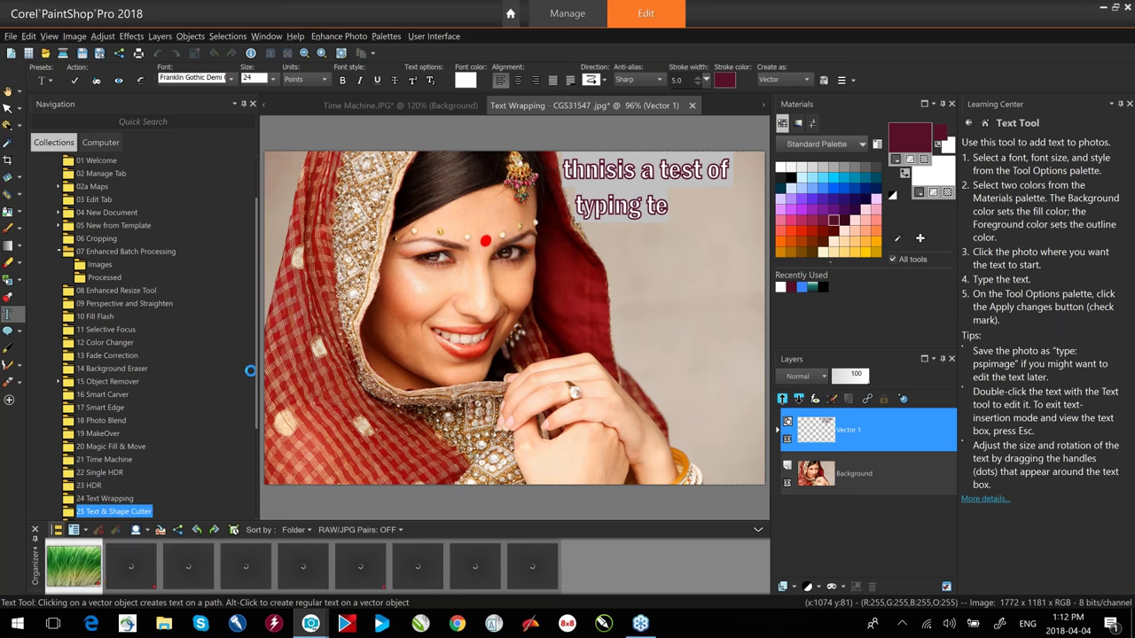
scroll(257, 390, down, 2)
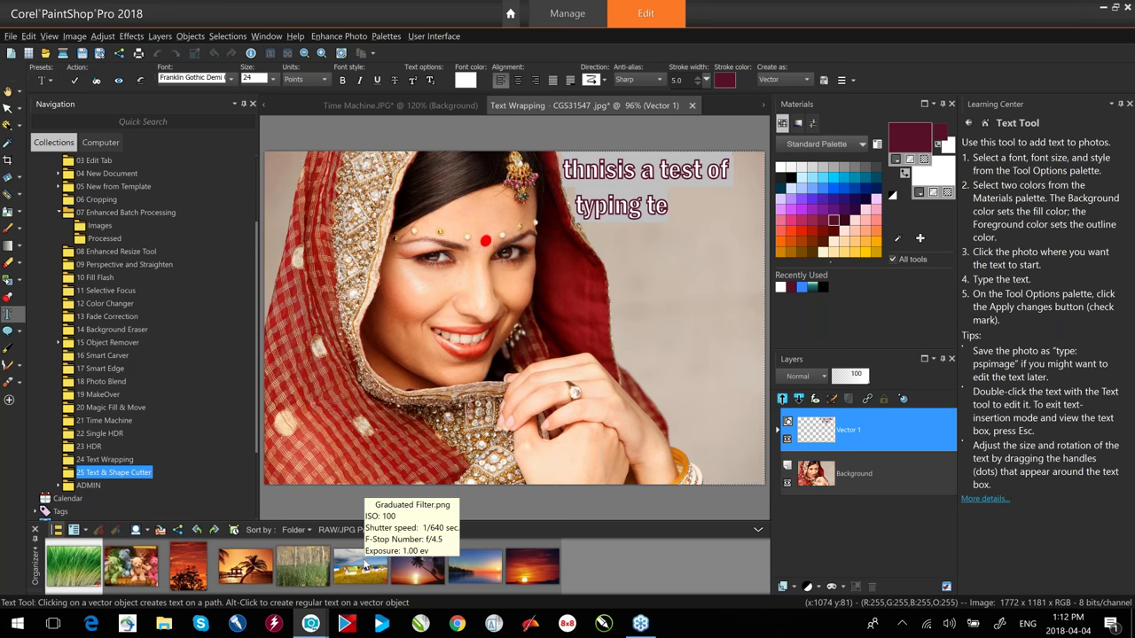
click(364, 564)
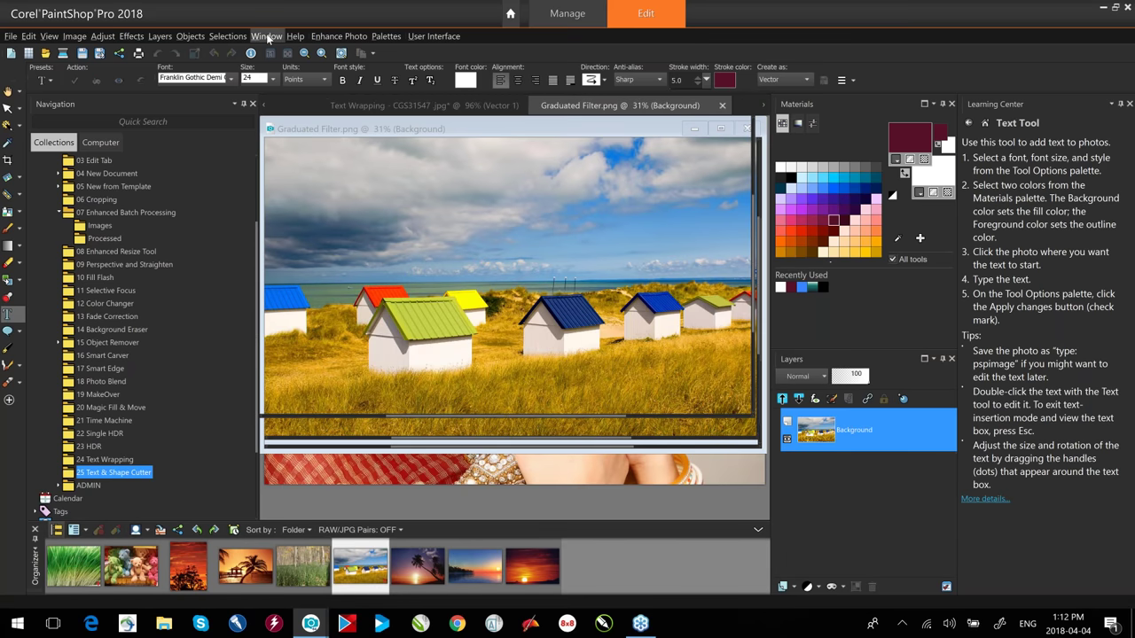
Close all open documents without saving their changes and reopen Graduated Filter.png from the collection.
click(268, 37)
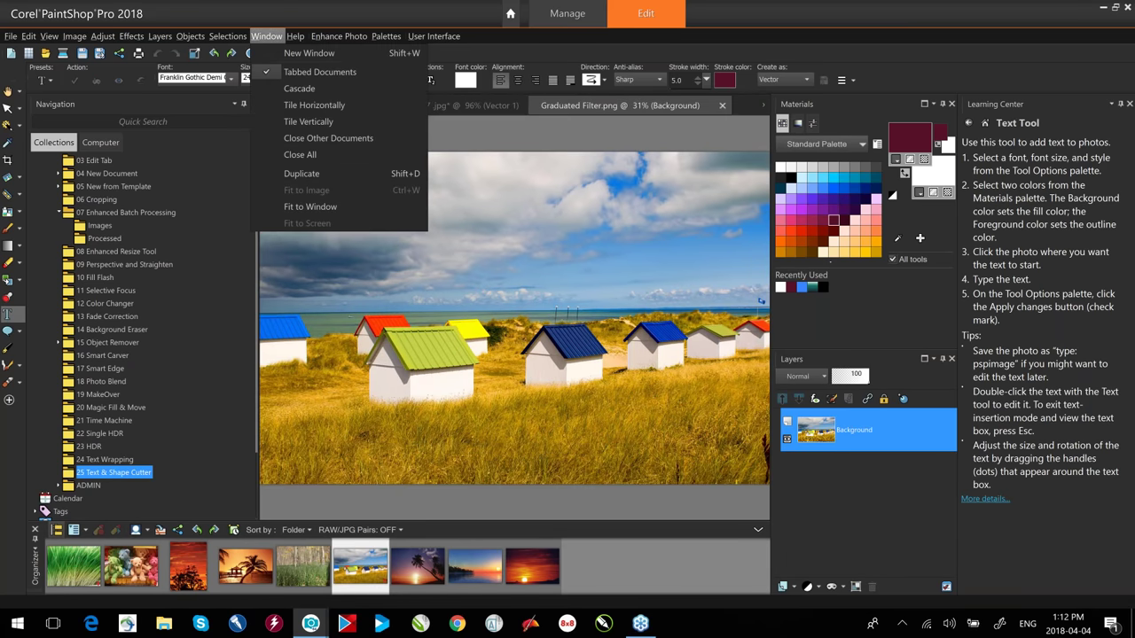
click(300, 157)
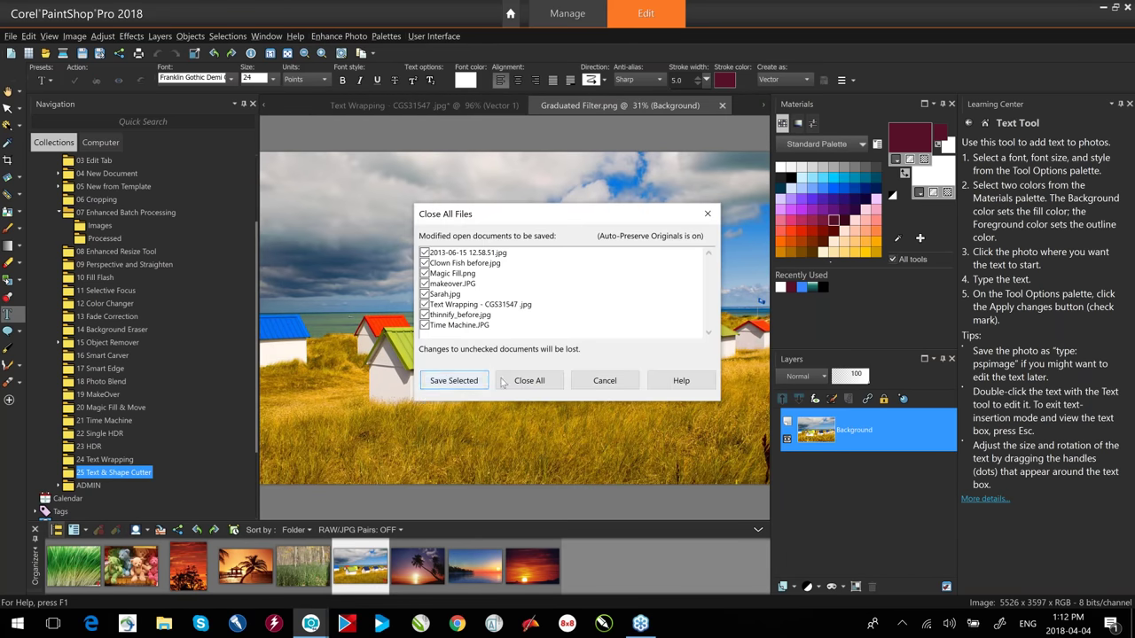
click(519, 382)
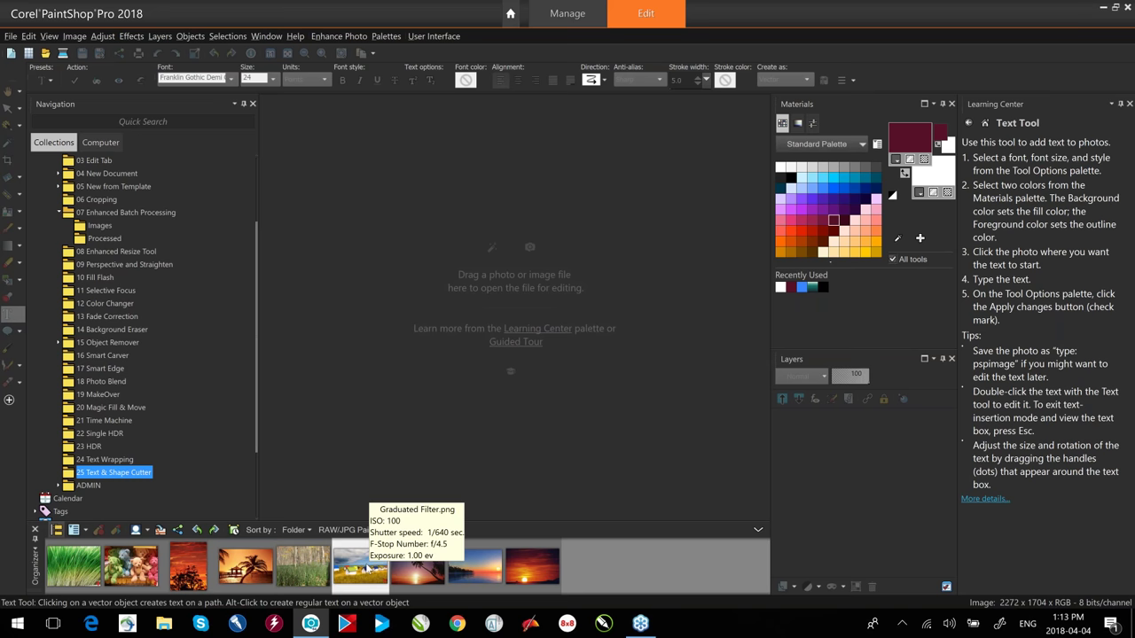
double_click(366, 568)
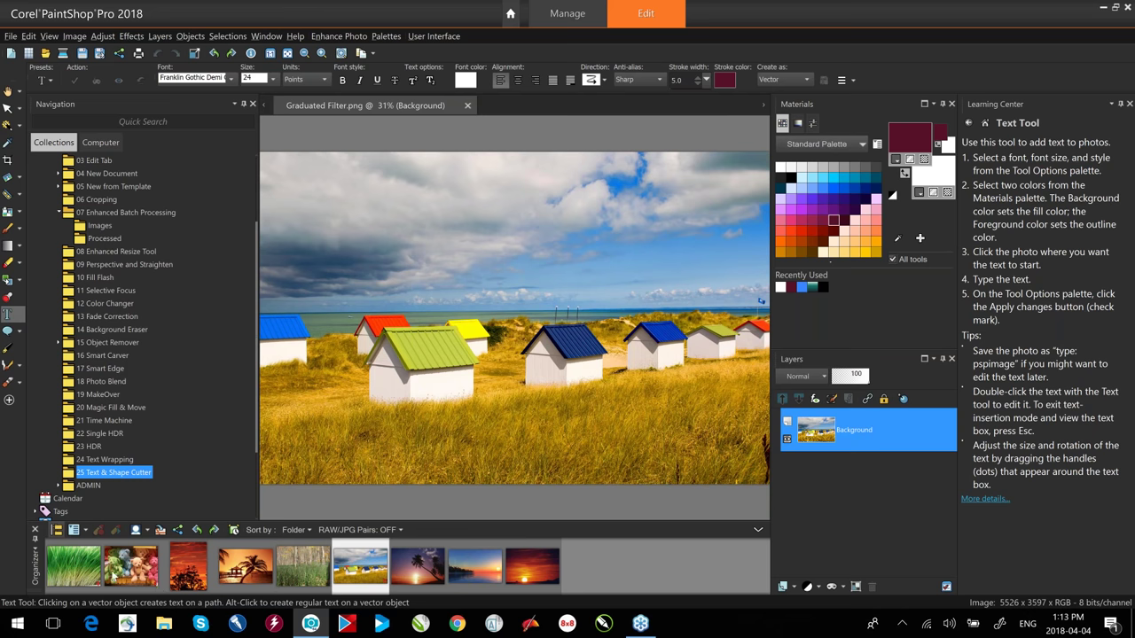
Open the grass photo 2012-06-29 17.14.33.jpg and add the text "HALLS HARBOUR" in the upper area of the grass.
double_click(82, 564)
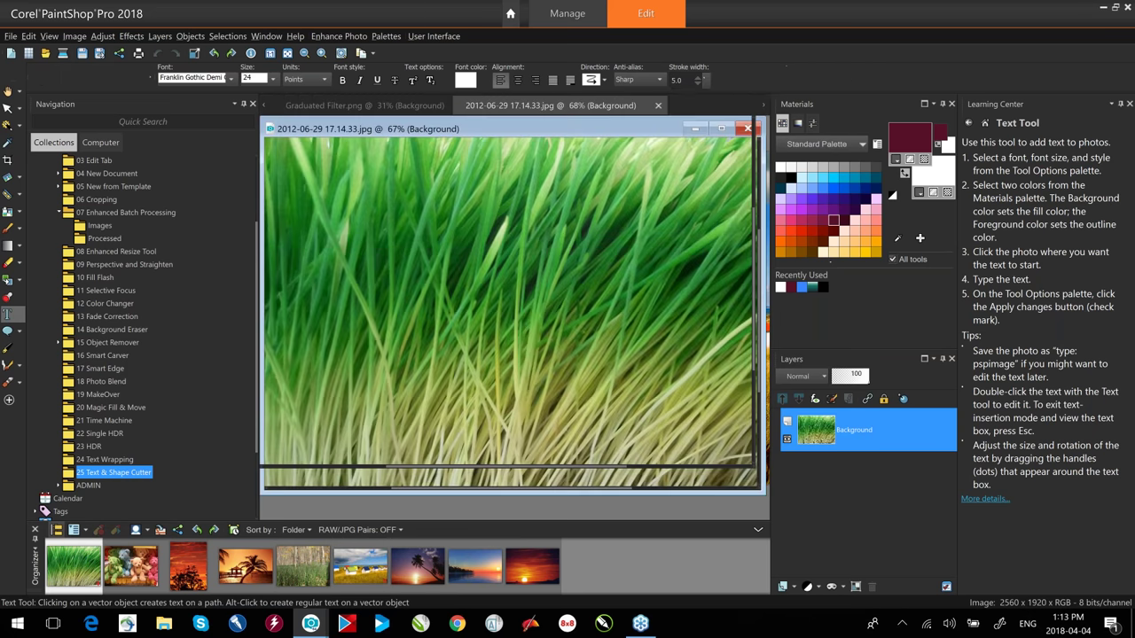
click(8, 317)
click(352, 208)
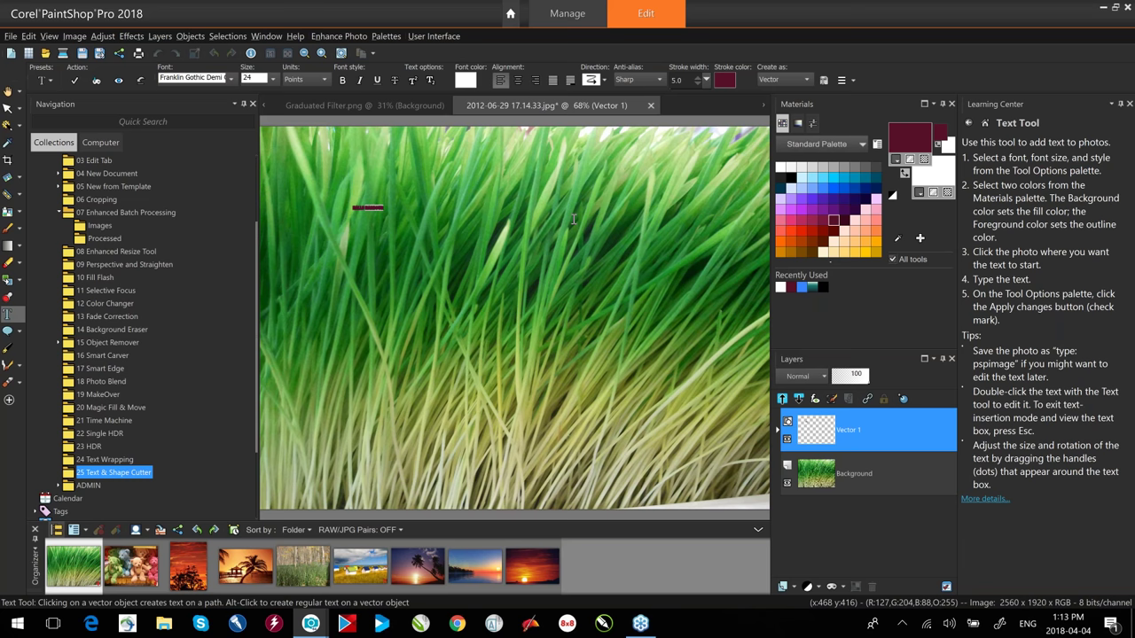
Enlarge the HALLS HARBOUR text with the Pick tool so it spans nearly the full width of the grass photo.
click(7, 107)
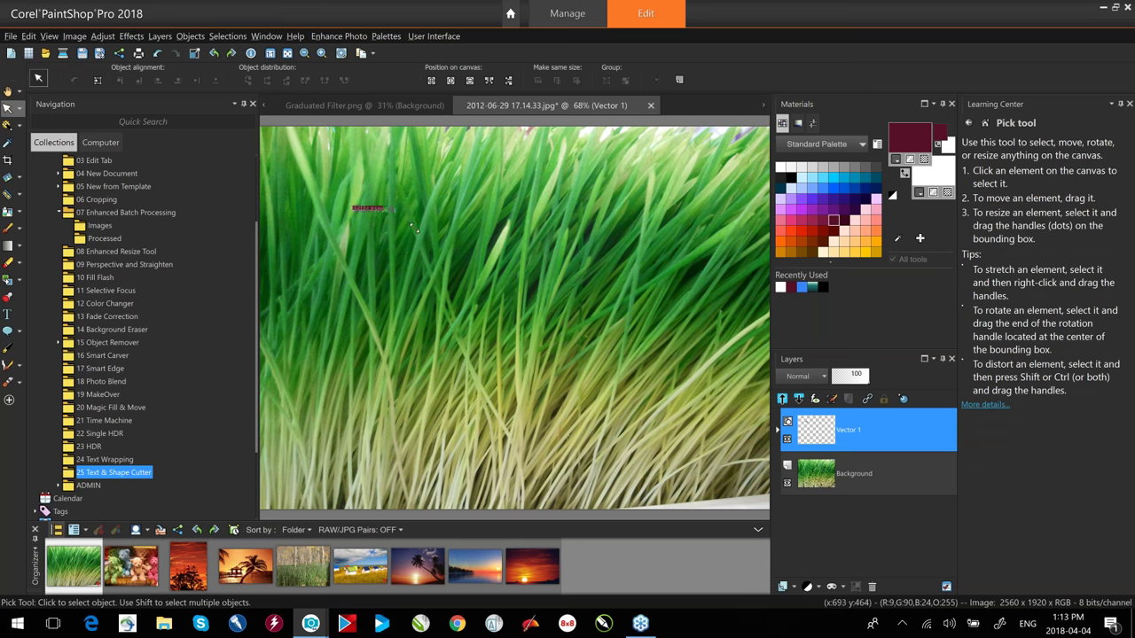
drag(386, 211, 745, 416)
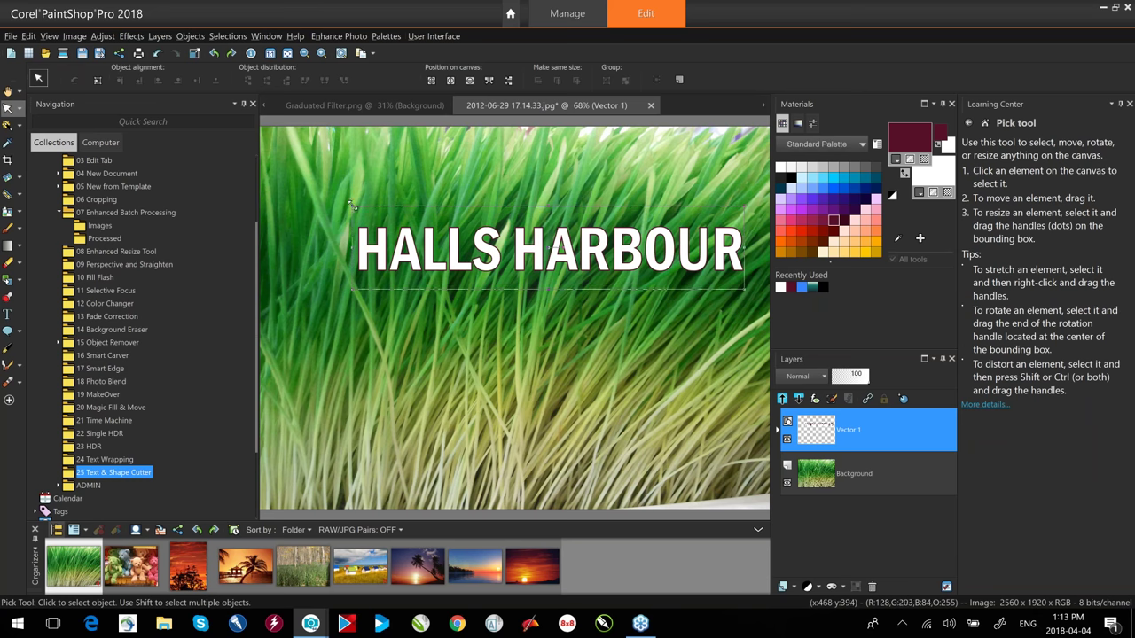
drag(354, 206, 284, 155)
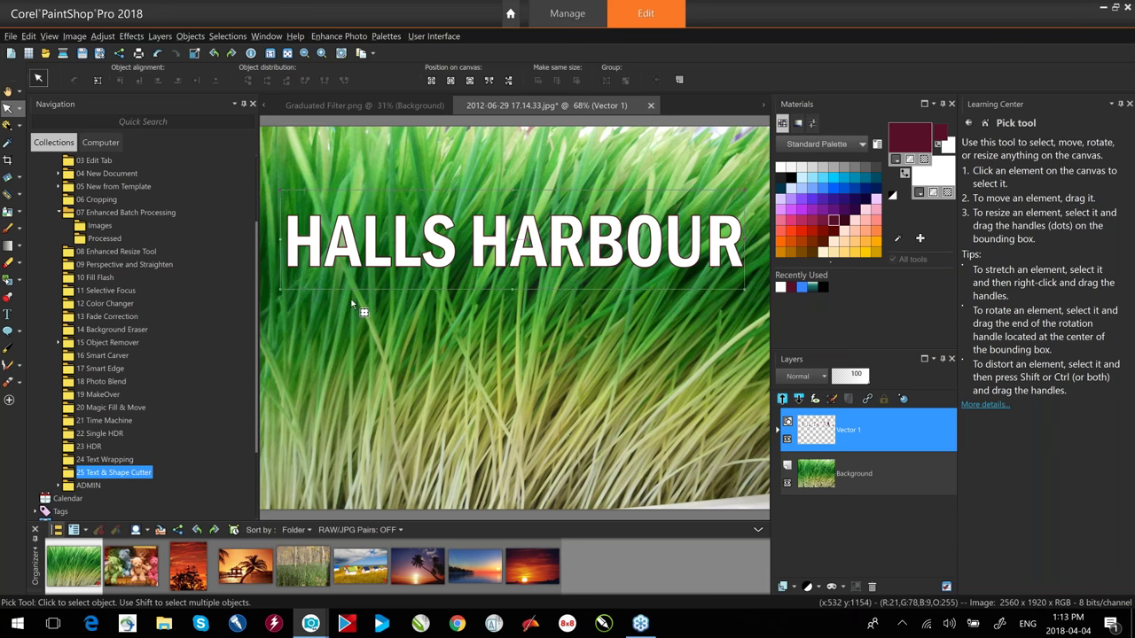
Select the whole HALLS HARBOUR text and cut it out of the grass photo as a new image with the Text Cutter.
click(8, 315)
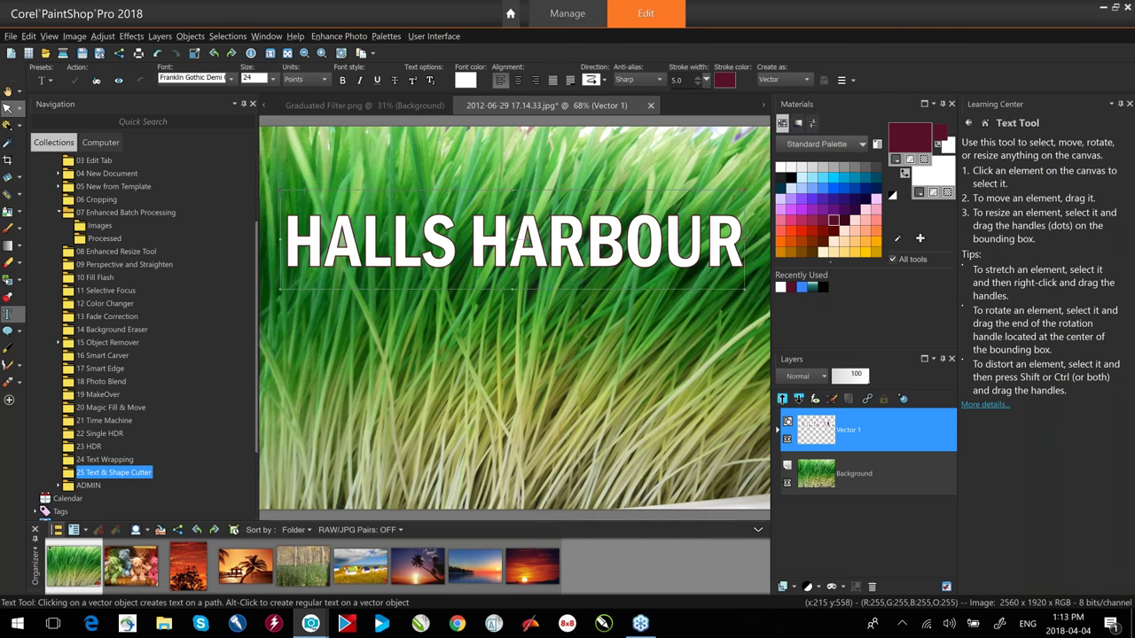
drag(295, 237, 749, 230)
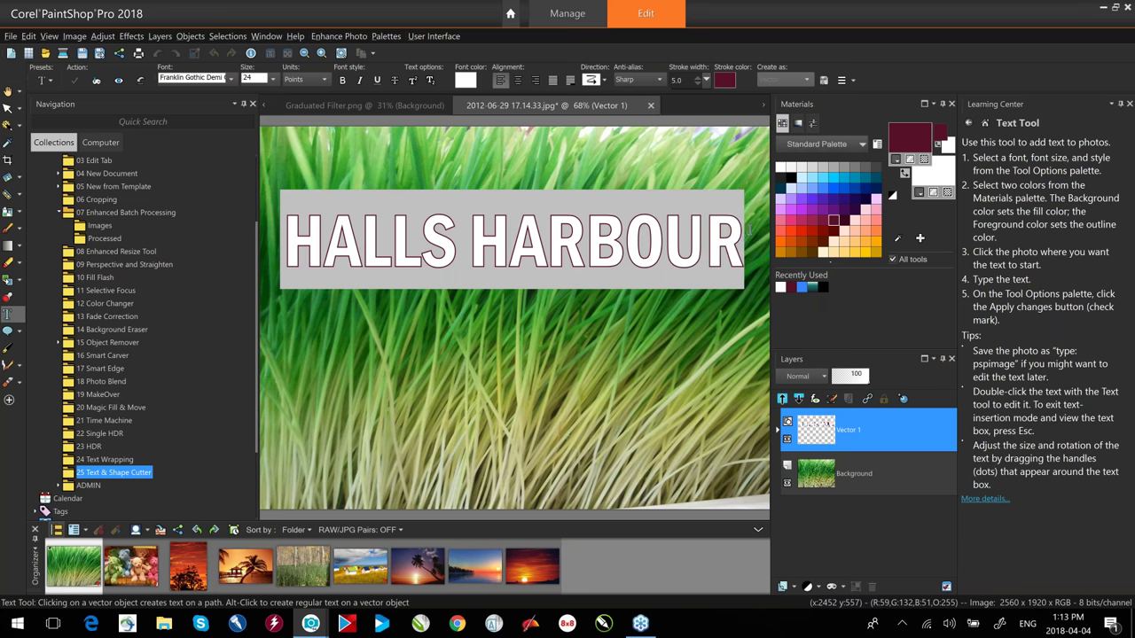
click(98, 82)
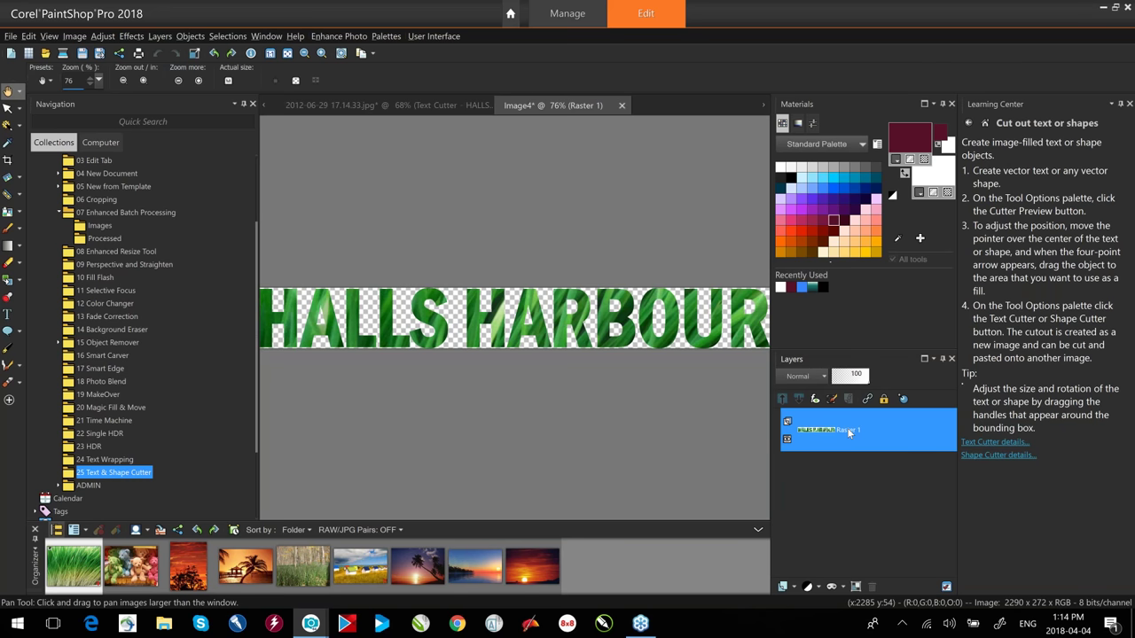
Place the grass-filled lettering on Graduated Filter.png in the upper sky and scale it to about 178%.
drag(369, 124, 384, 229)
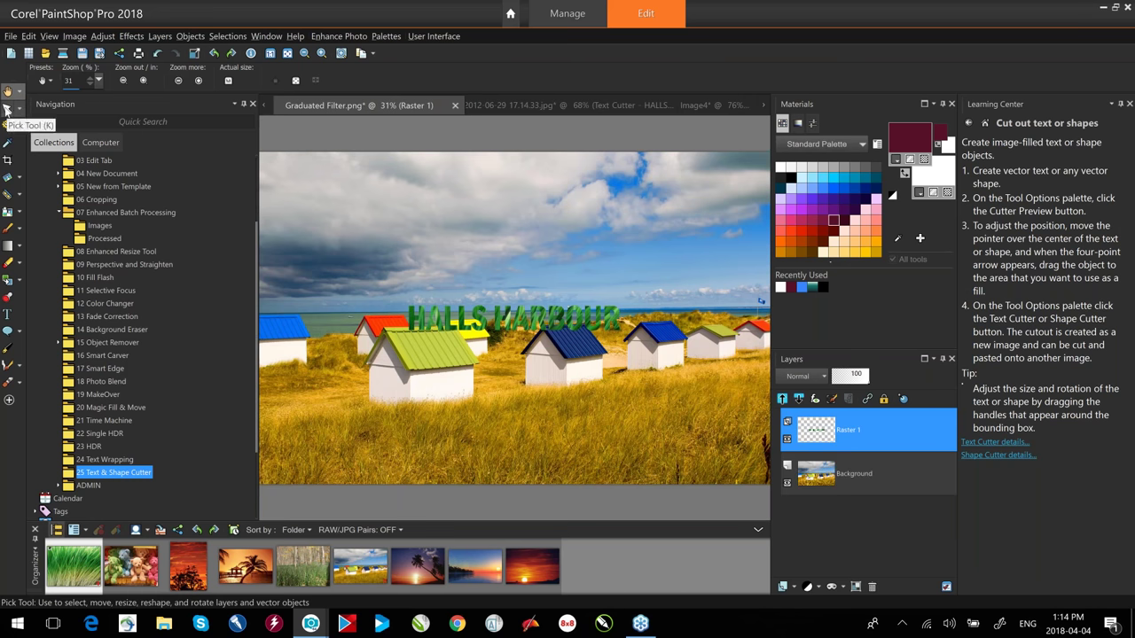
click(7, 109)
drag(468, 308, 373, 189)
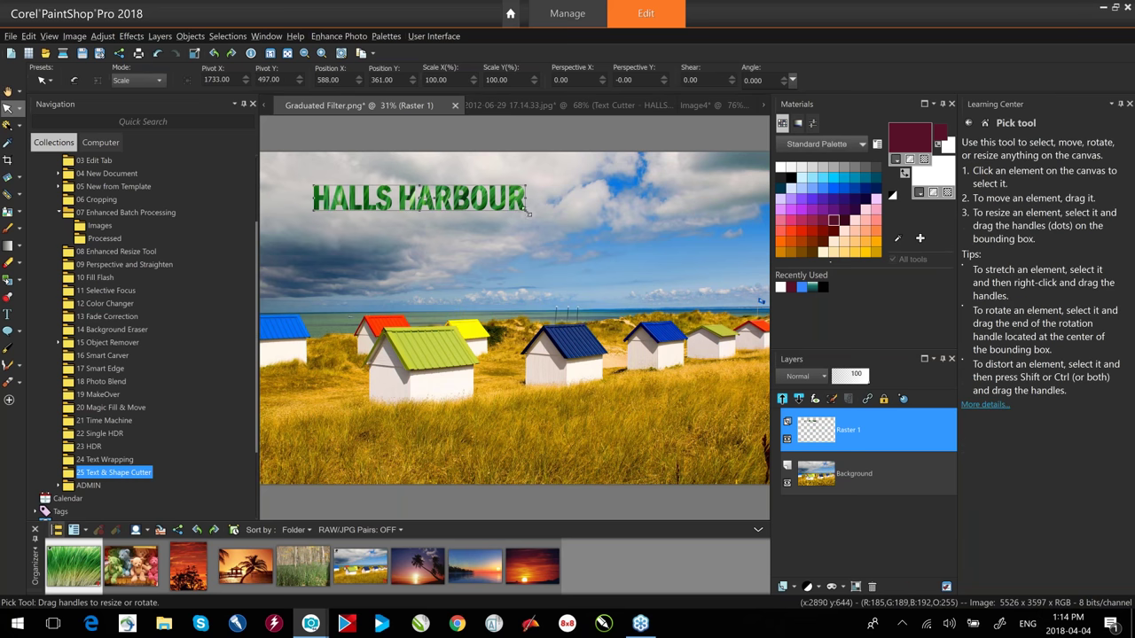
drag(526, 211, 689, 231)
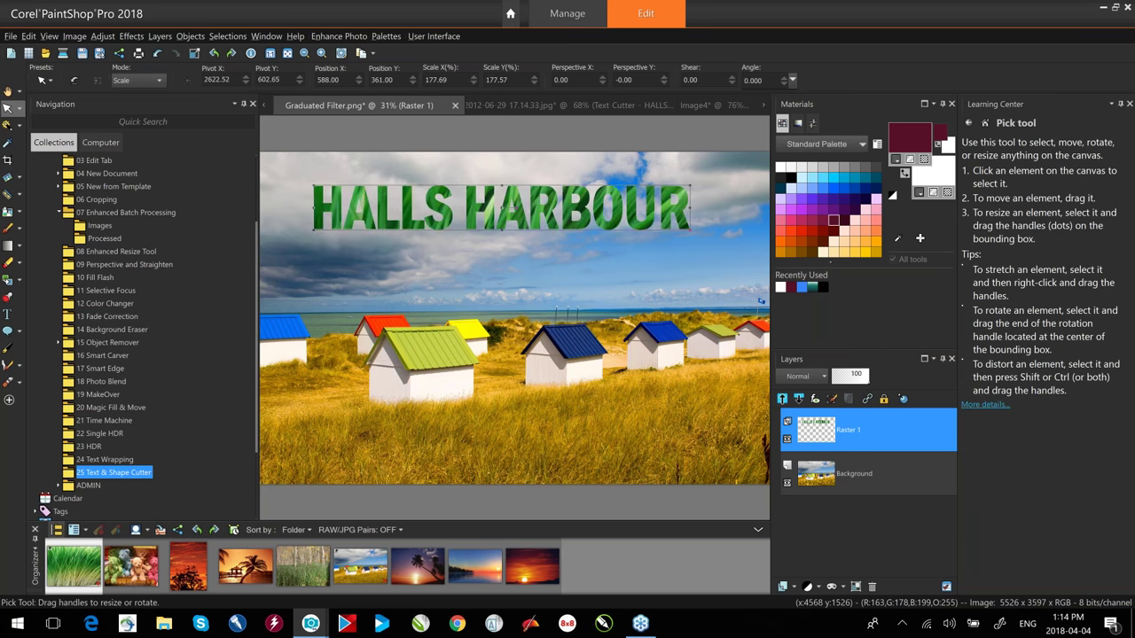
Apply an Emboss layer style to the lettering layer with size 44 and light direction X 0.52, Y 0.34.
click(856, 429)
double_click(856, 429)
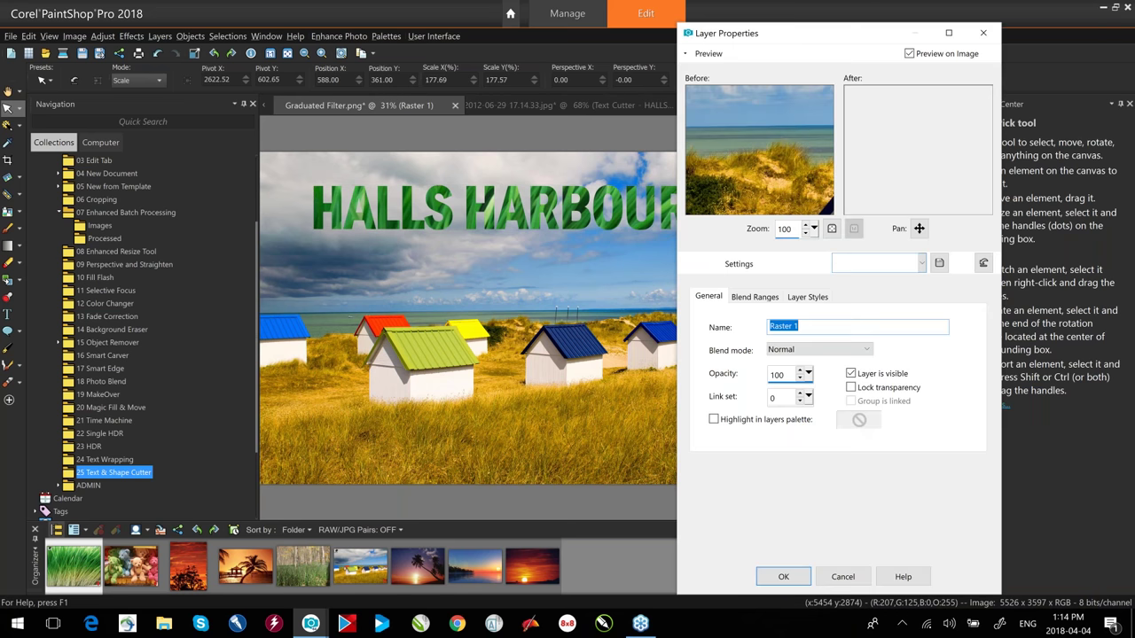
click(803, 301)
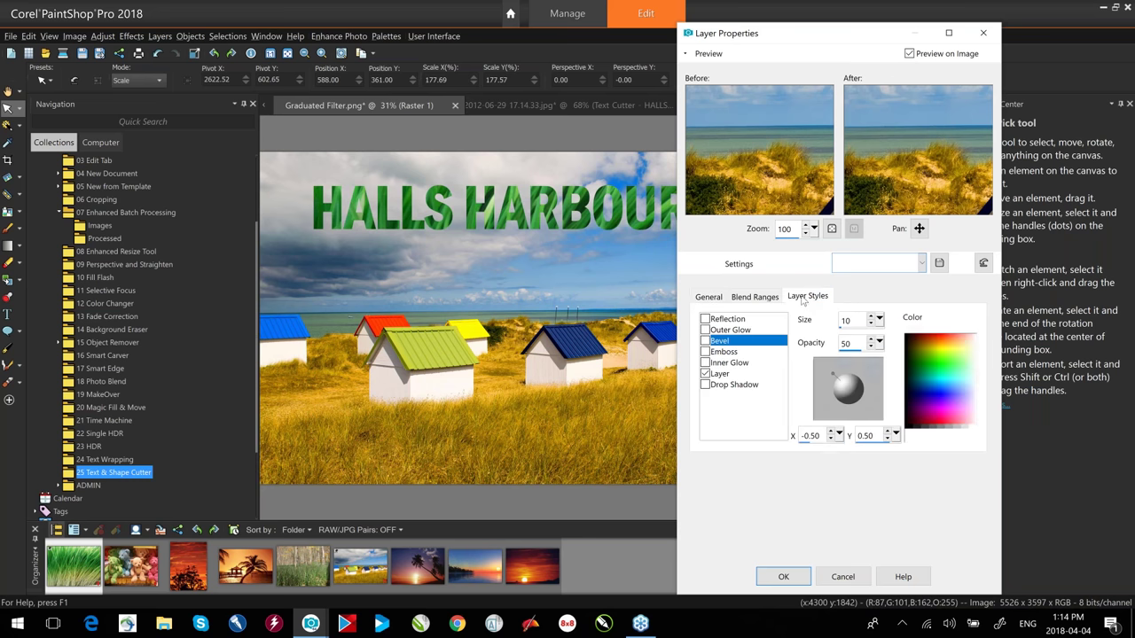
click(705, 388)
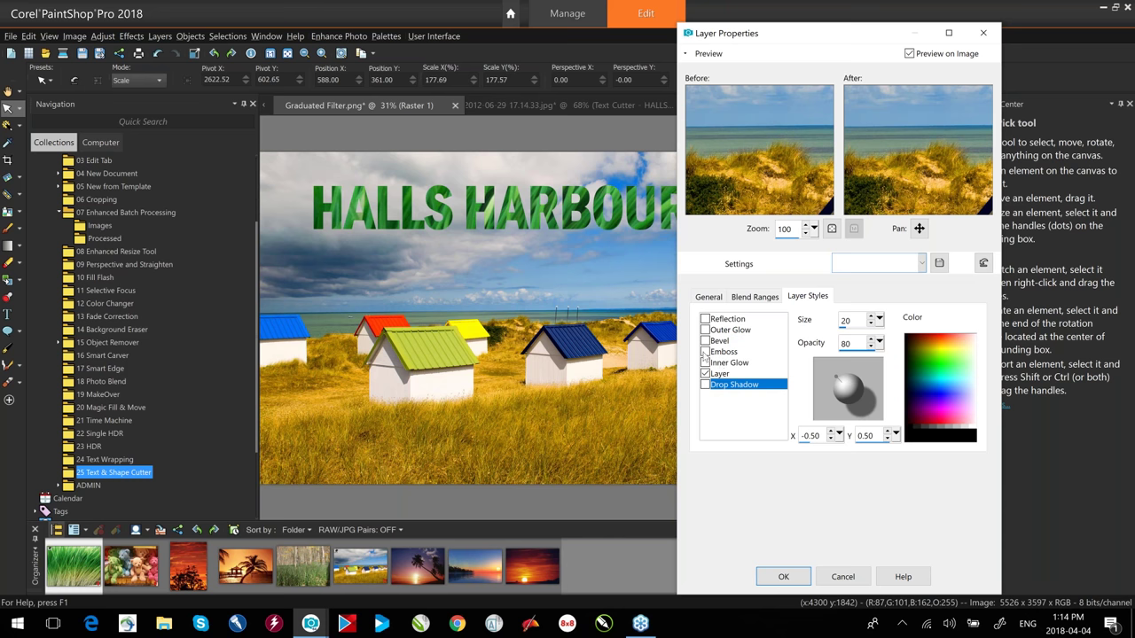
click(706, 352)
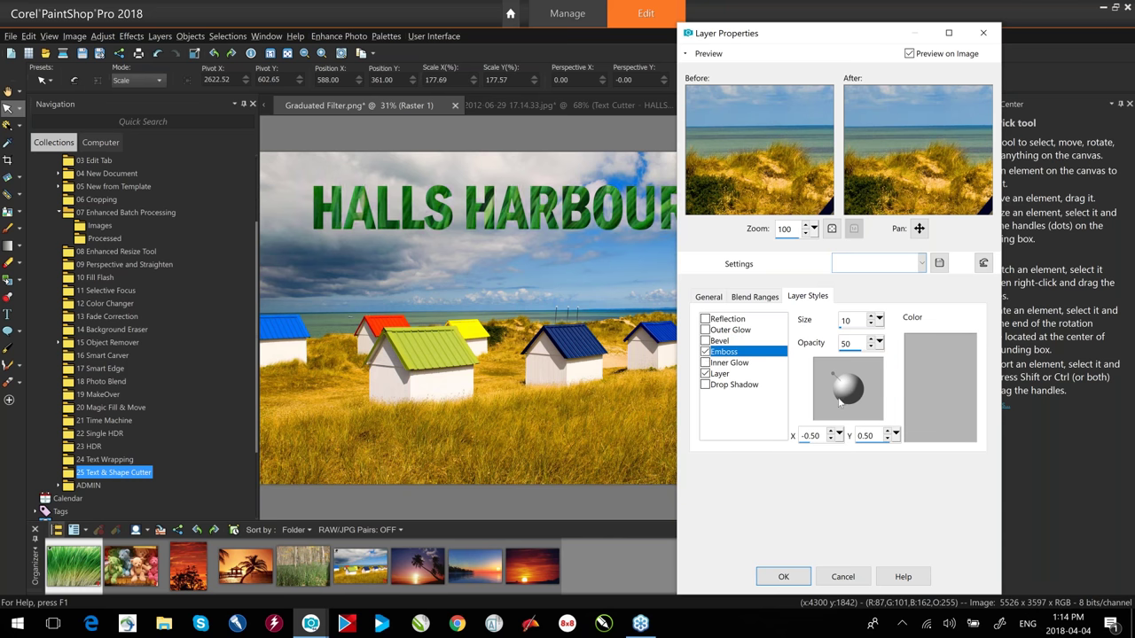
drag(833, 377, 865, 378)
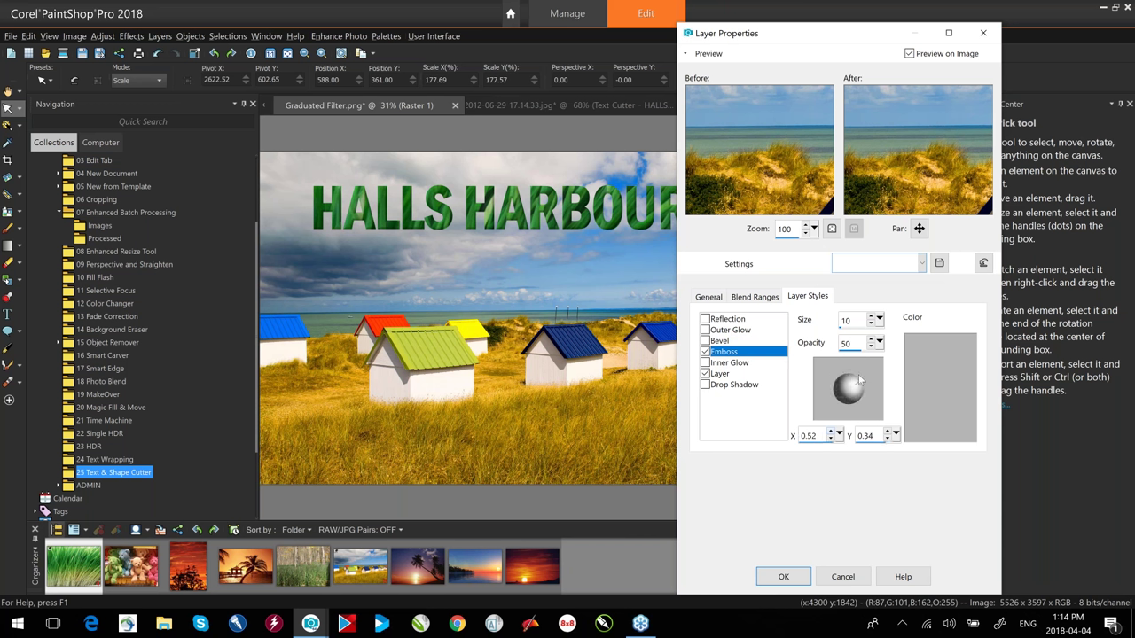
double_click(846, 321)
text(44)
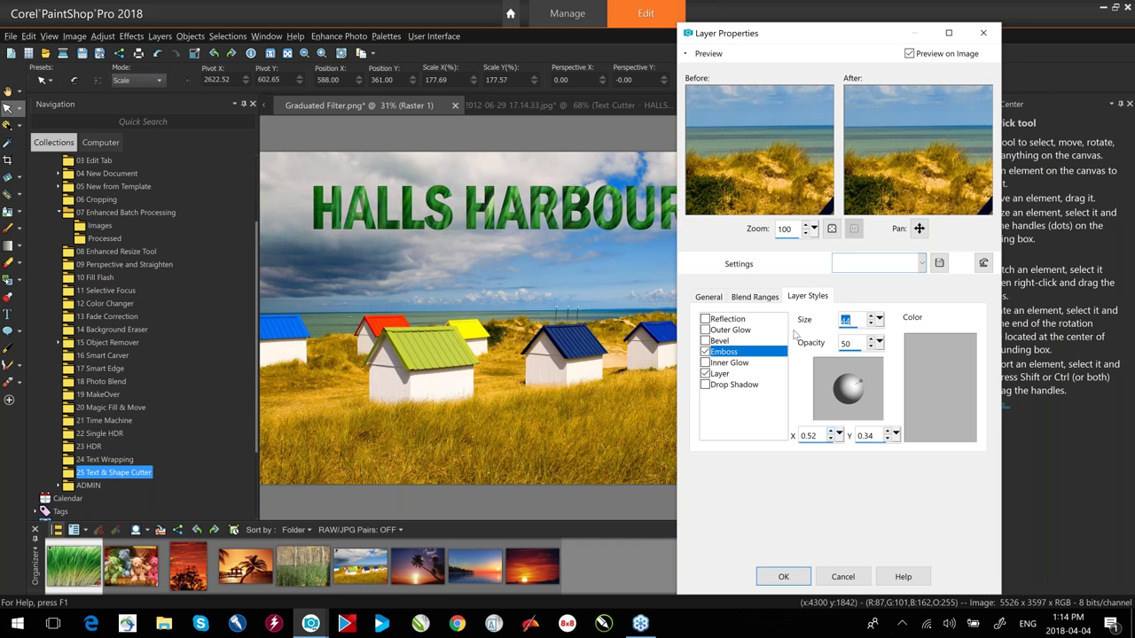
click(782, 577)
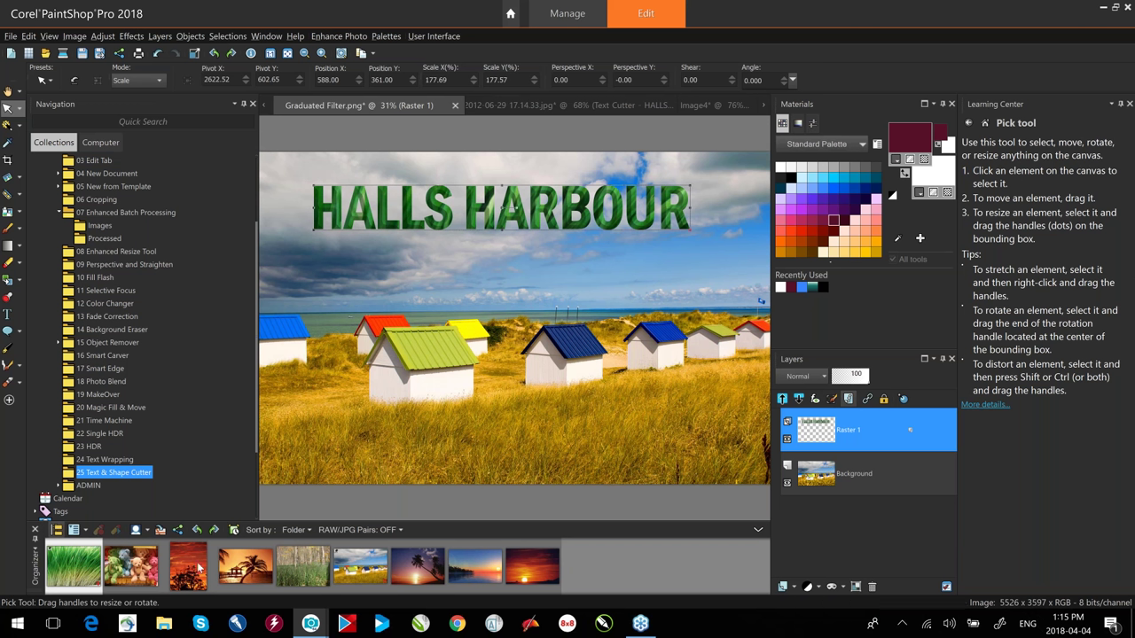
Switch to File Explorer and open the PSP Content folder inside the PSP folder on the Desktop.
click(164, 623)
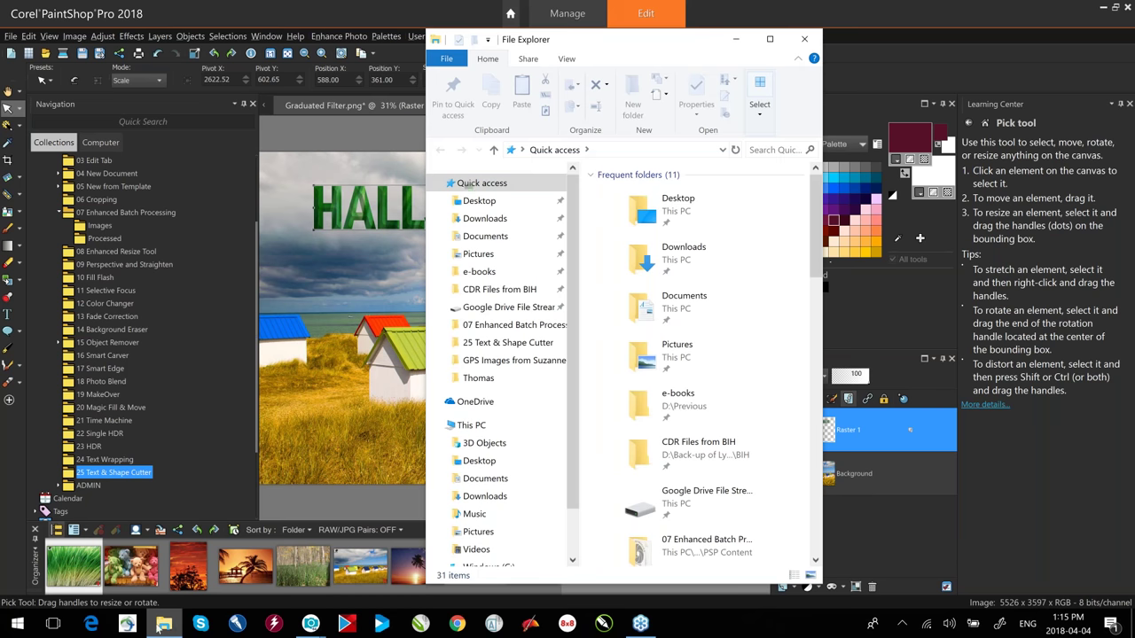
double_click(663, 202)
scroll(661, 450, down, 1)
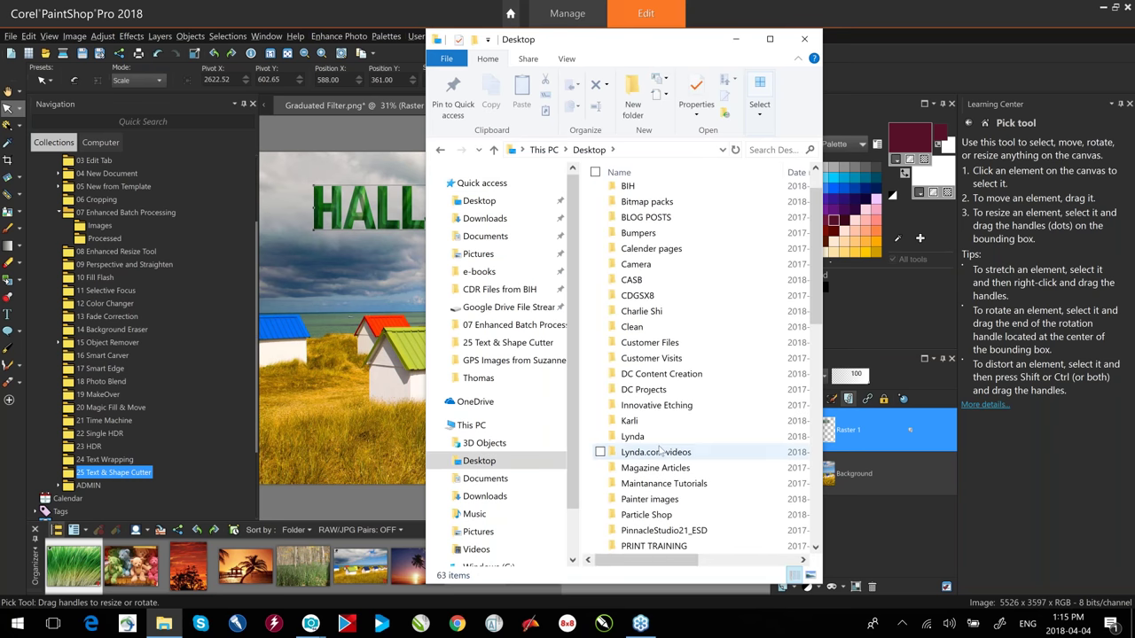
scroll(660, 450, down, 2)
double_click(643, 486)
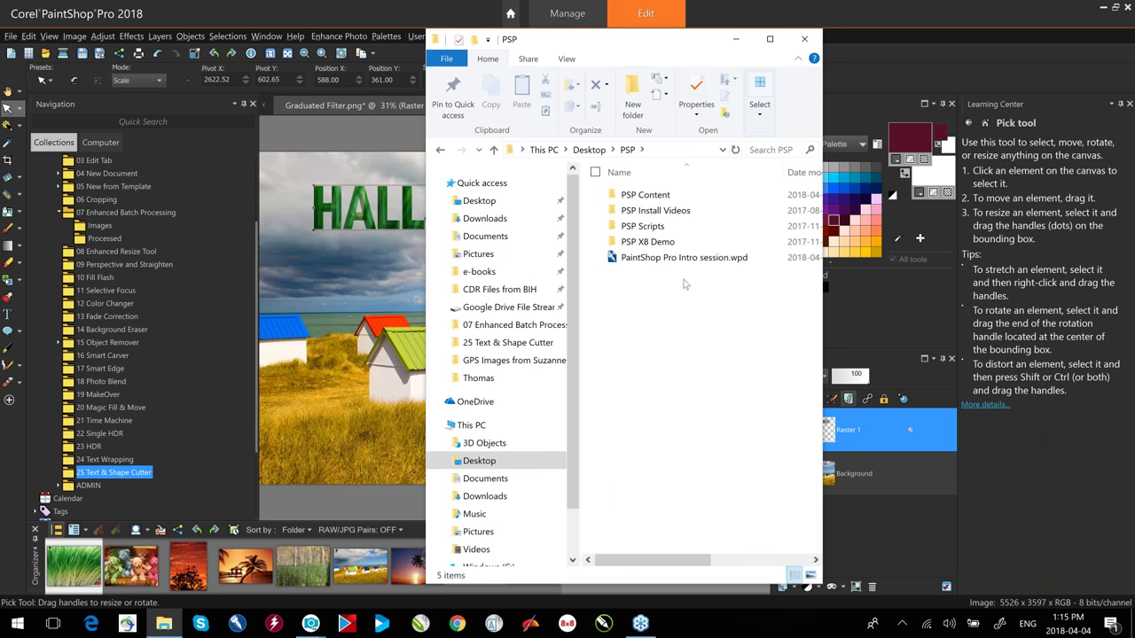
double_click(648, 195)
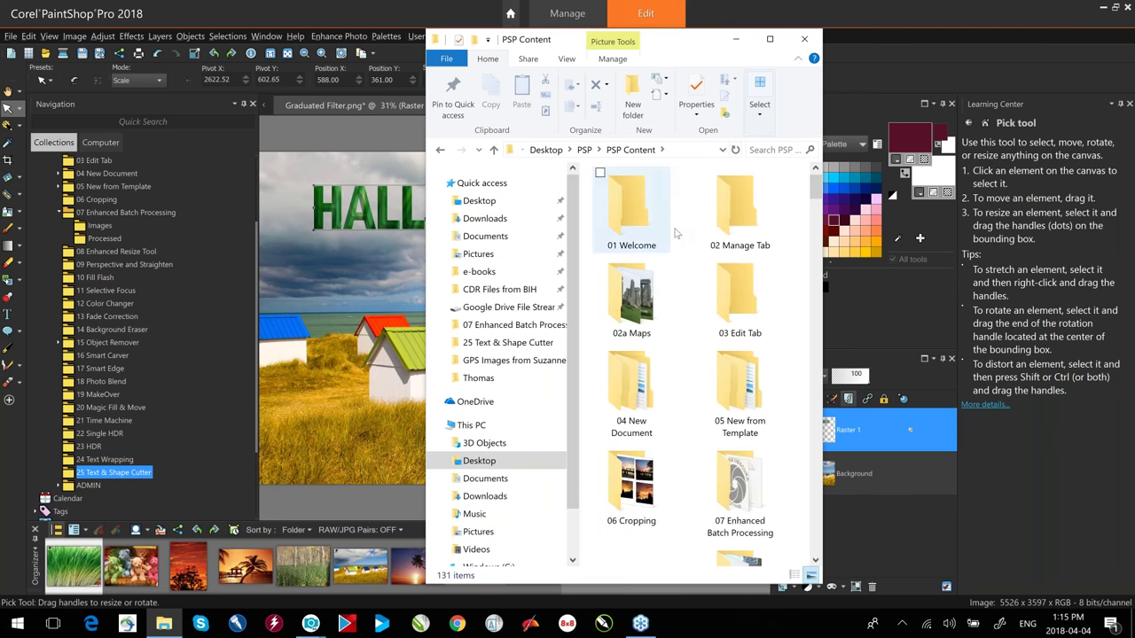
Maximize the File Explorer window, view the contents of the 02a Maps folder and return to PSP Content.
double_click(680, 42)
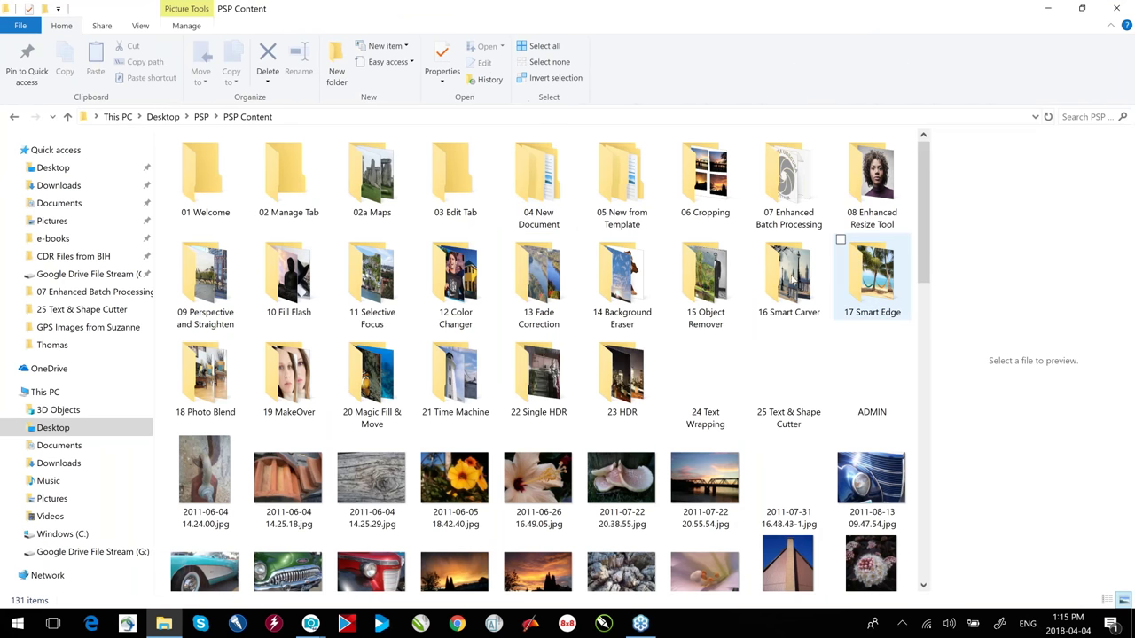
double_click(373, 172)
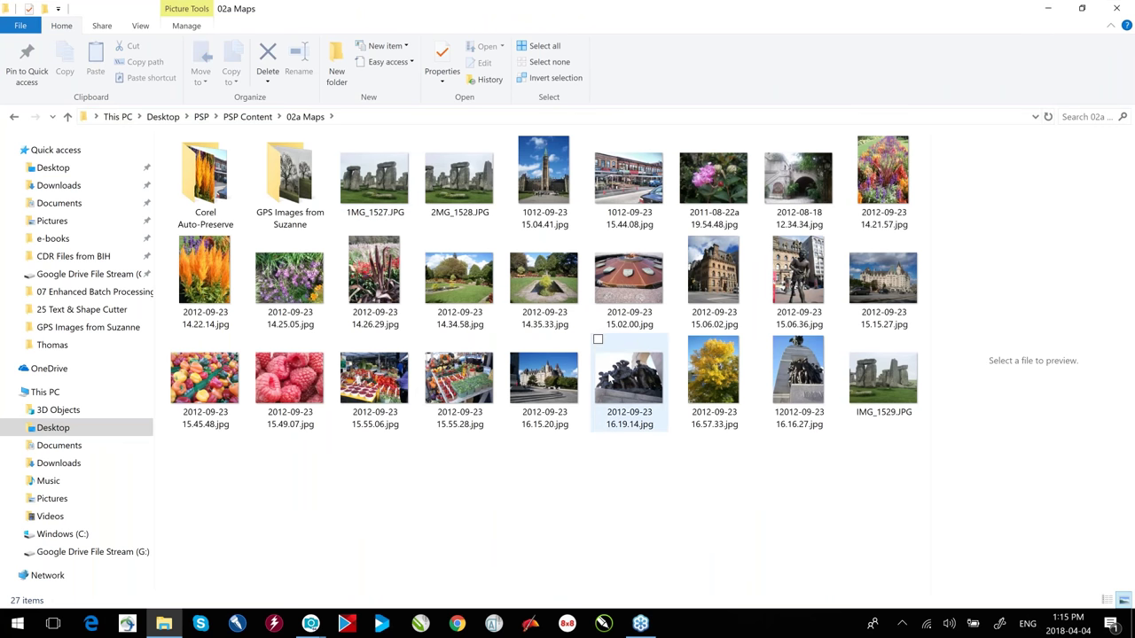
click(247, 116)
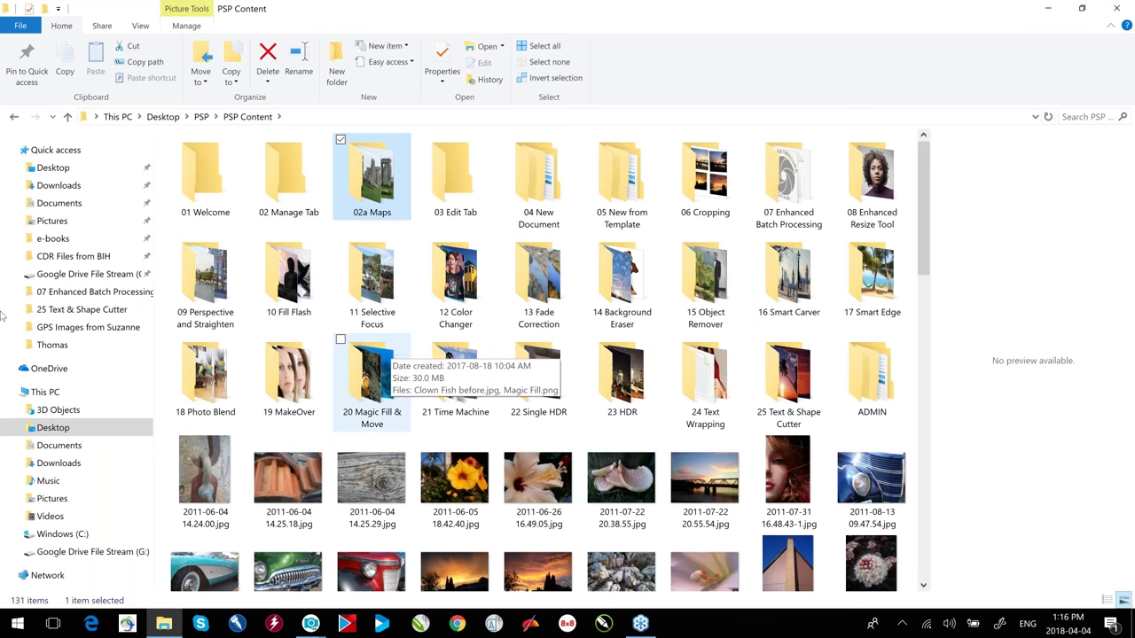
Create a new folder named 1 PSP Webinar inside the PSP Content folder.
right_click(498, 220)
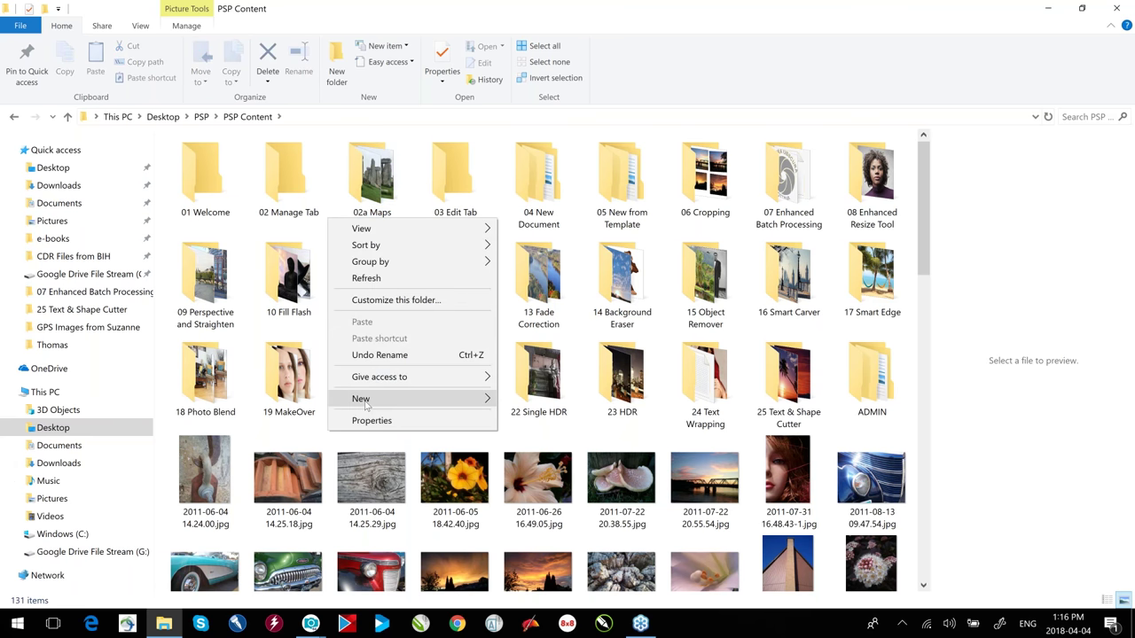
mouse_move(365, 403)
click(234, 110)
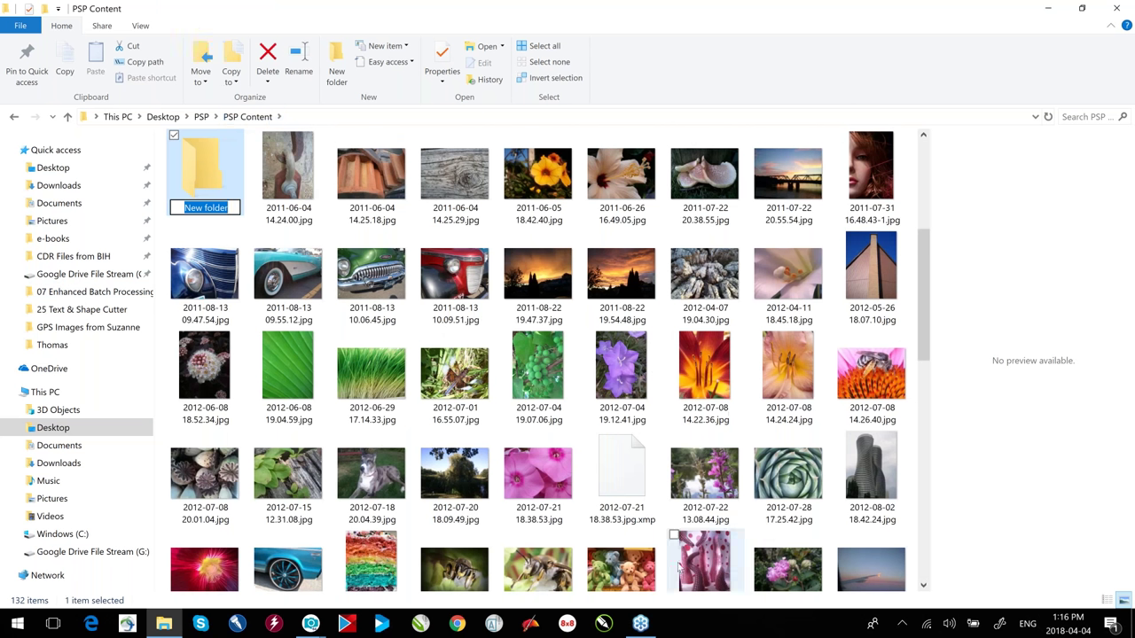
text(1 P)
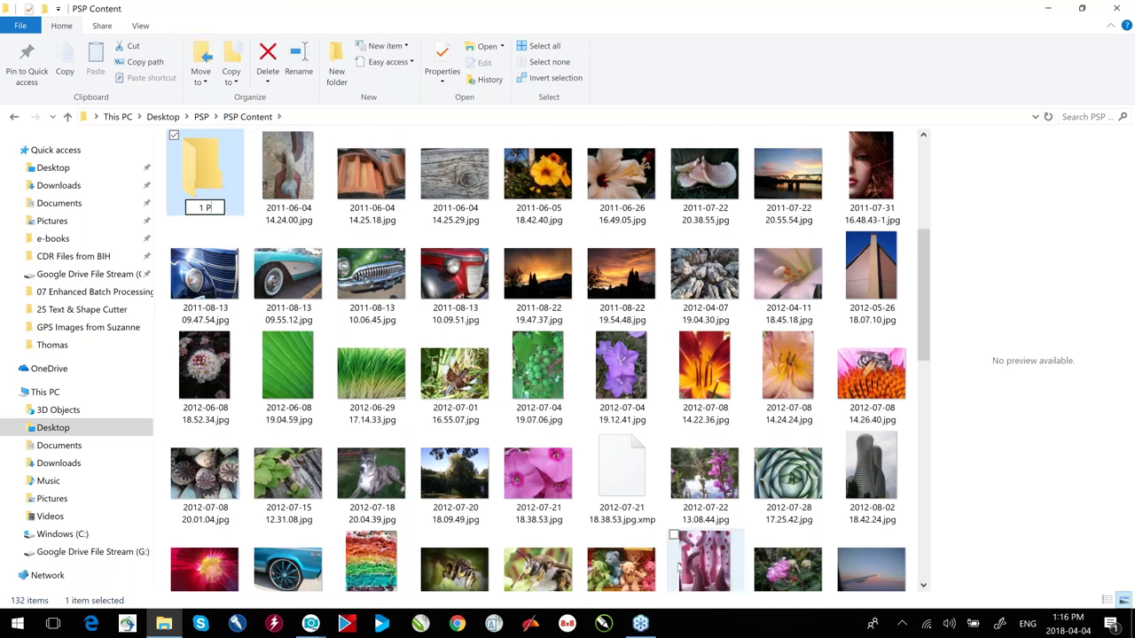
text(SP Webinar)
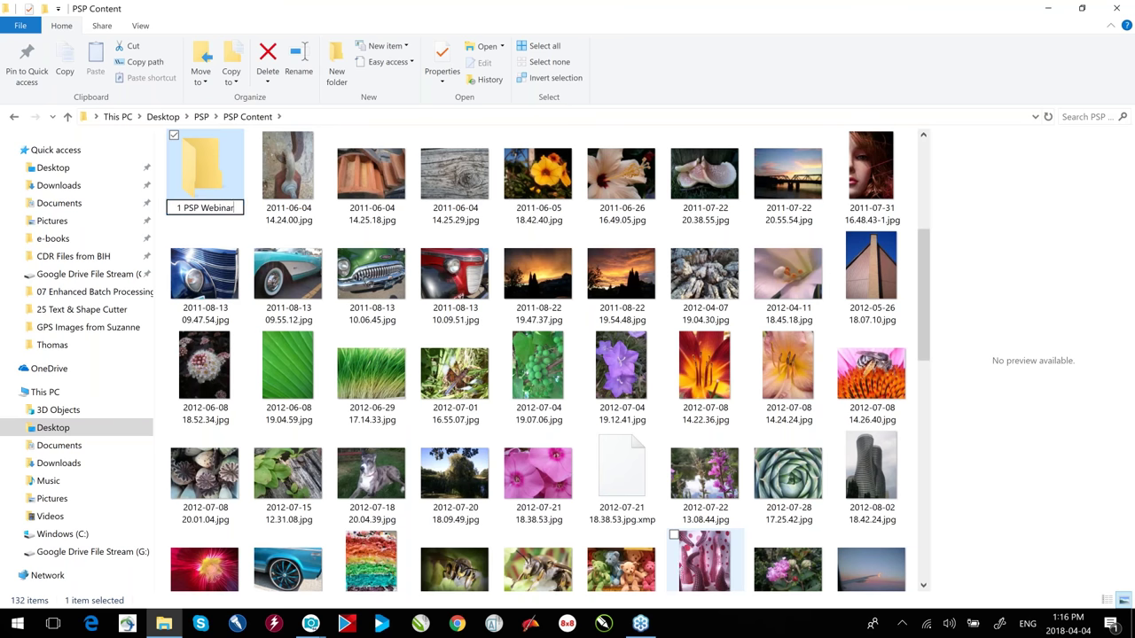
click(539, 182)
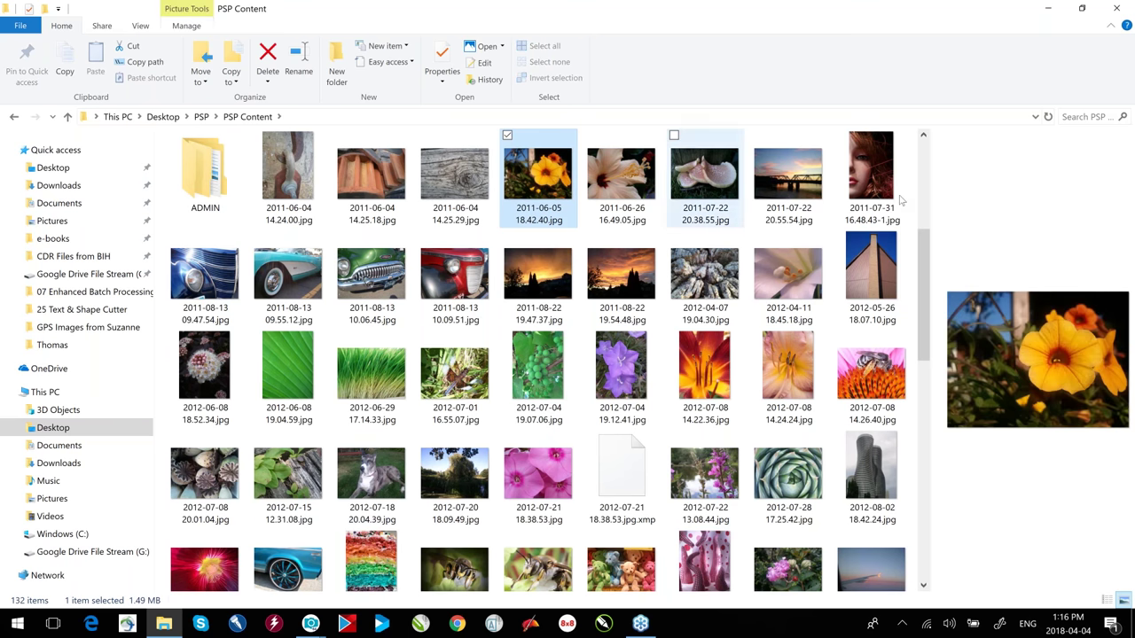
Move the yellow flower photo 2011-06-05 18.42.40.jpg into the 1 PSP Webinar folder.
scroll(923, 253, down, 10)
scroll(886, 372, up, 10)
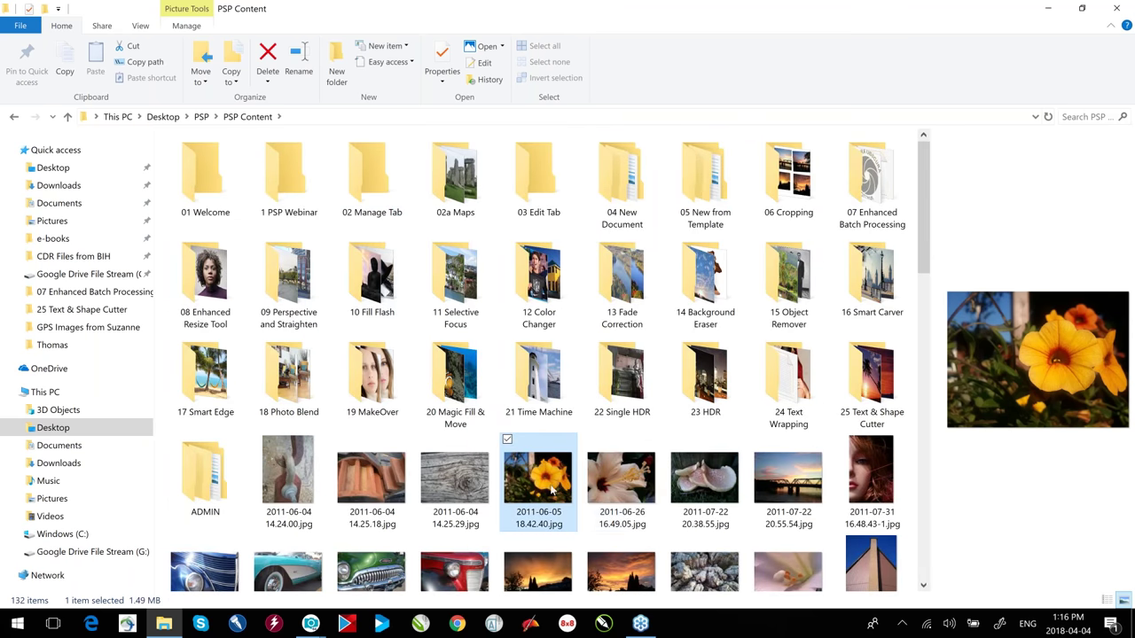
drag(554, 479, 292, 184)
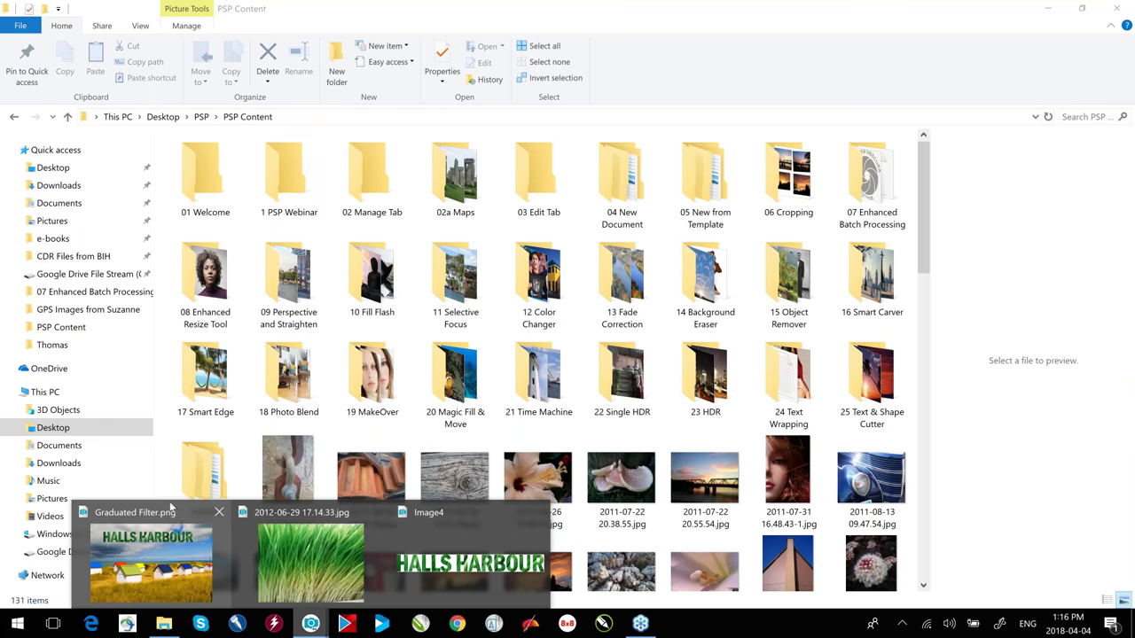
Restore File Explorer to a smaller window, minimize it and switch back to PaintShop Pro.
click(168, 509)
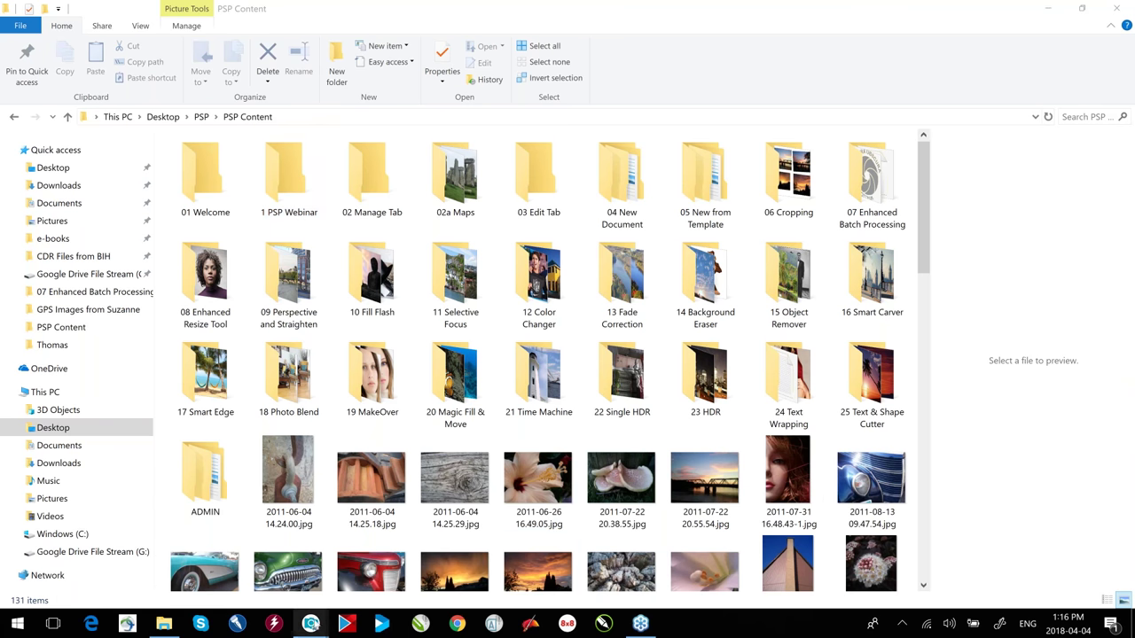
mouse_move(315, 625)
click(201, 539)
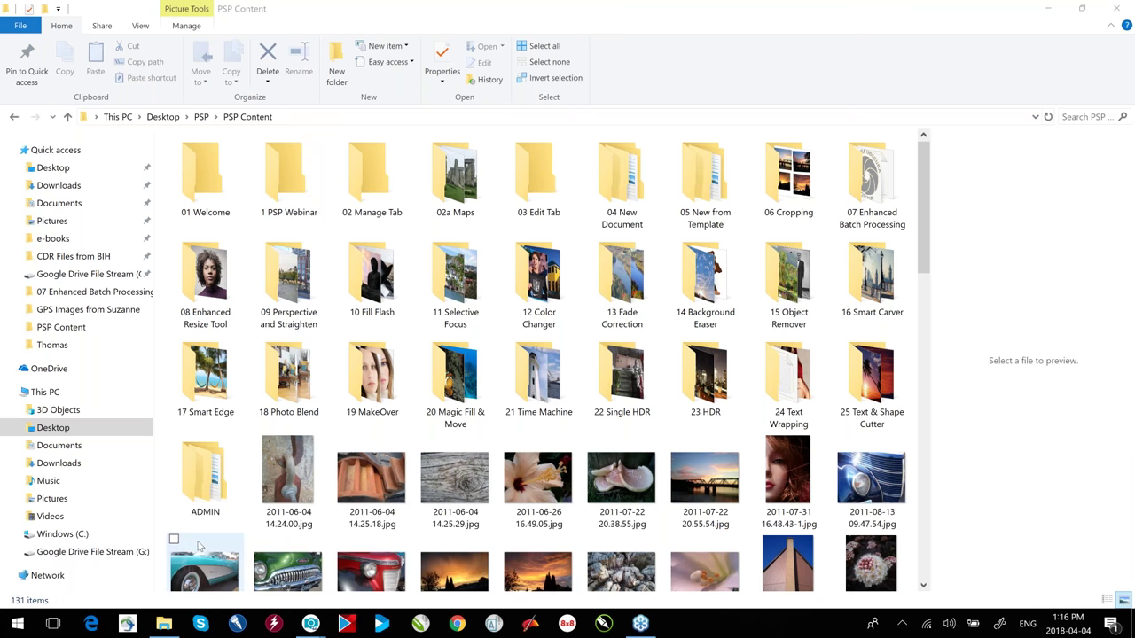
click(839, 9)
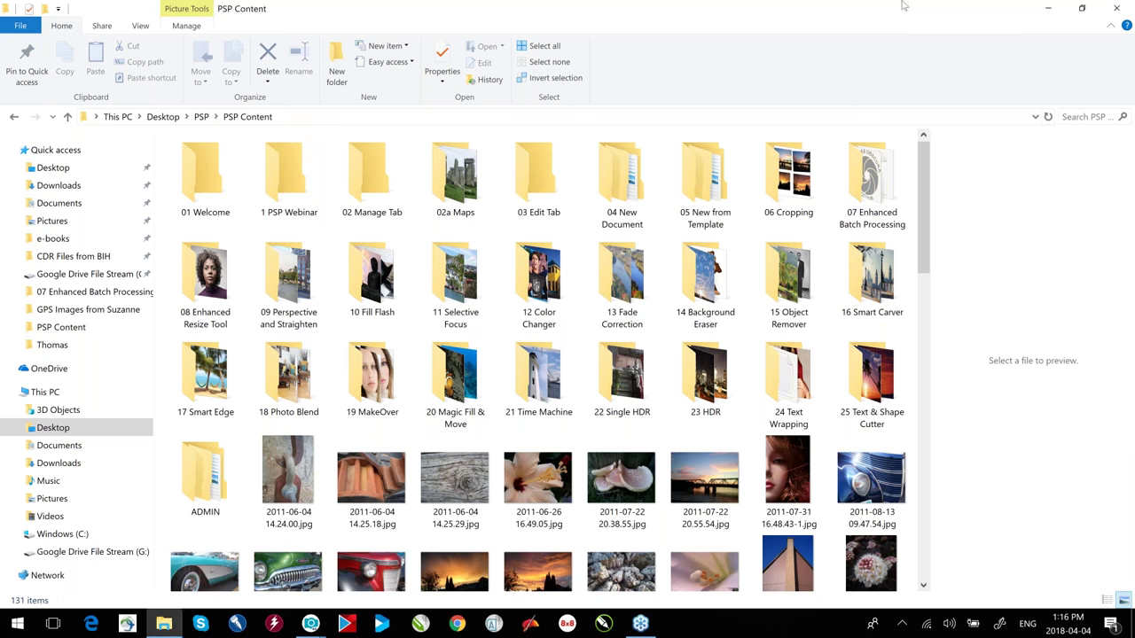
double_click(849, 22)
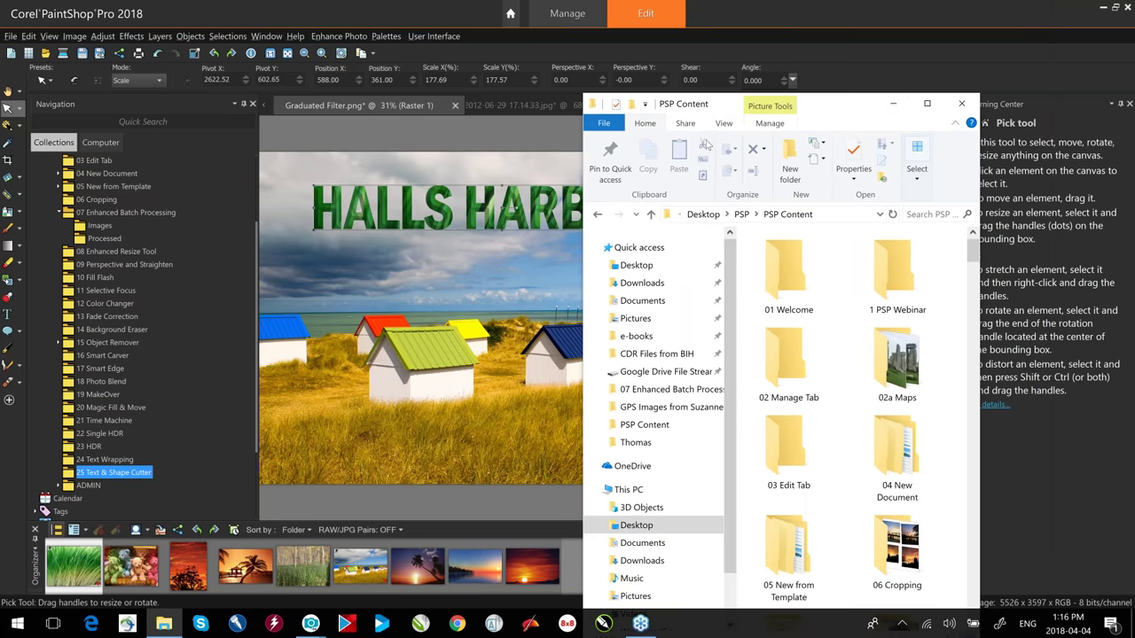
click(893, 105)
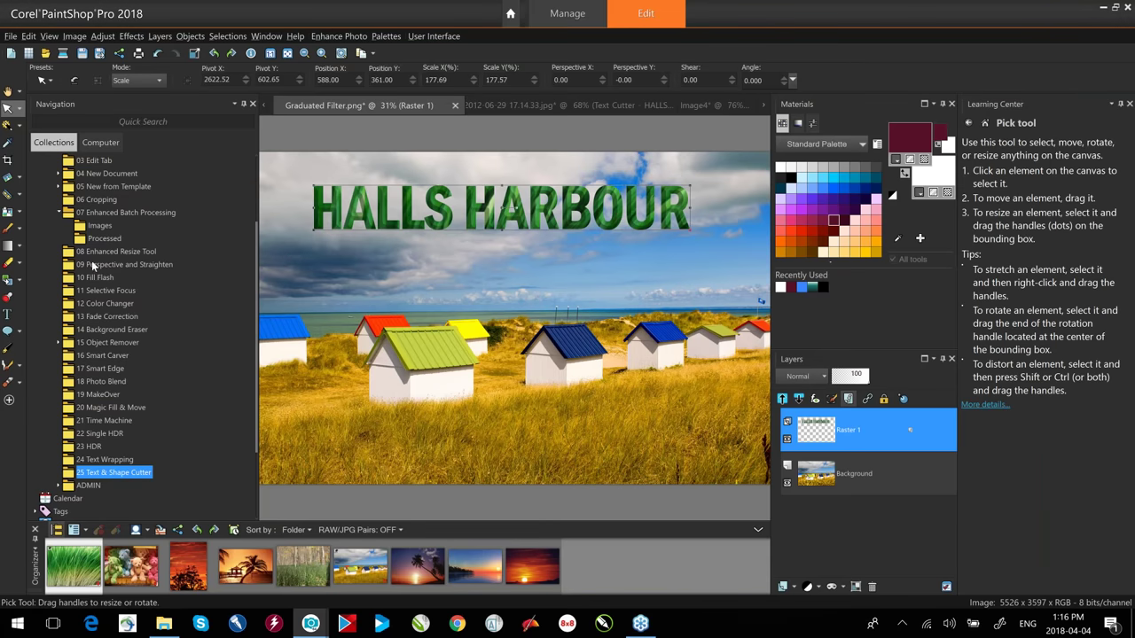
Refresh the PSP Content folder tree by collapsing and re-expanding it, and remove PSP Content from the collections list.
scroll(100, 263, up, 3)
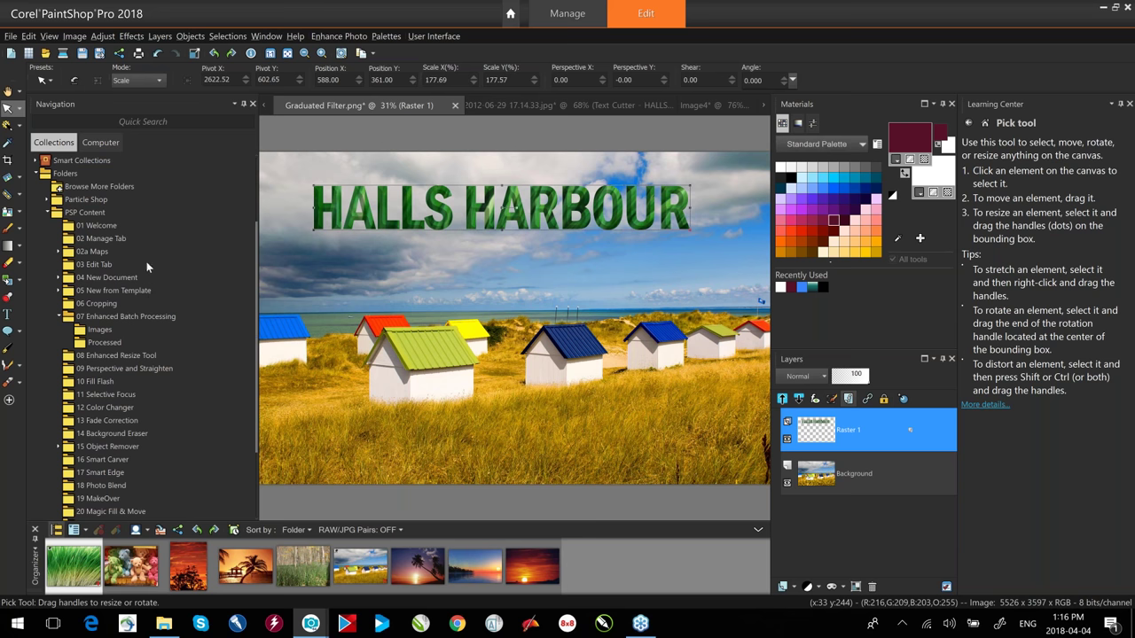
click(49, 213)
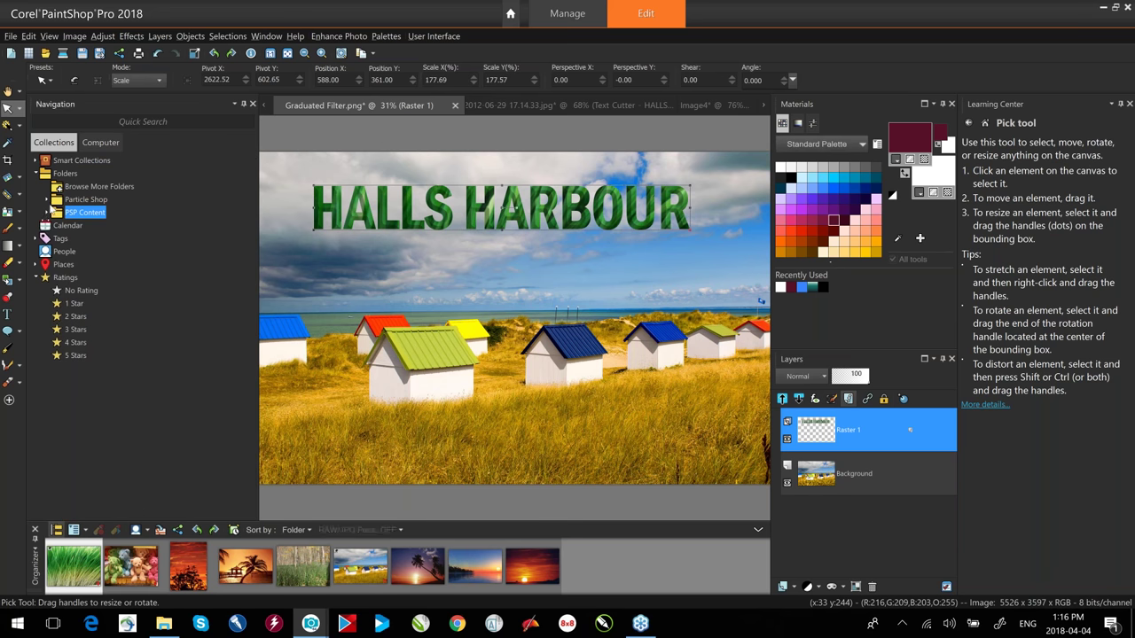
click(47, 212)
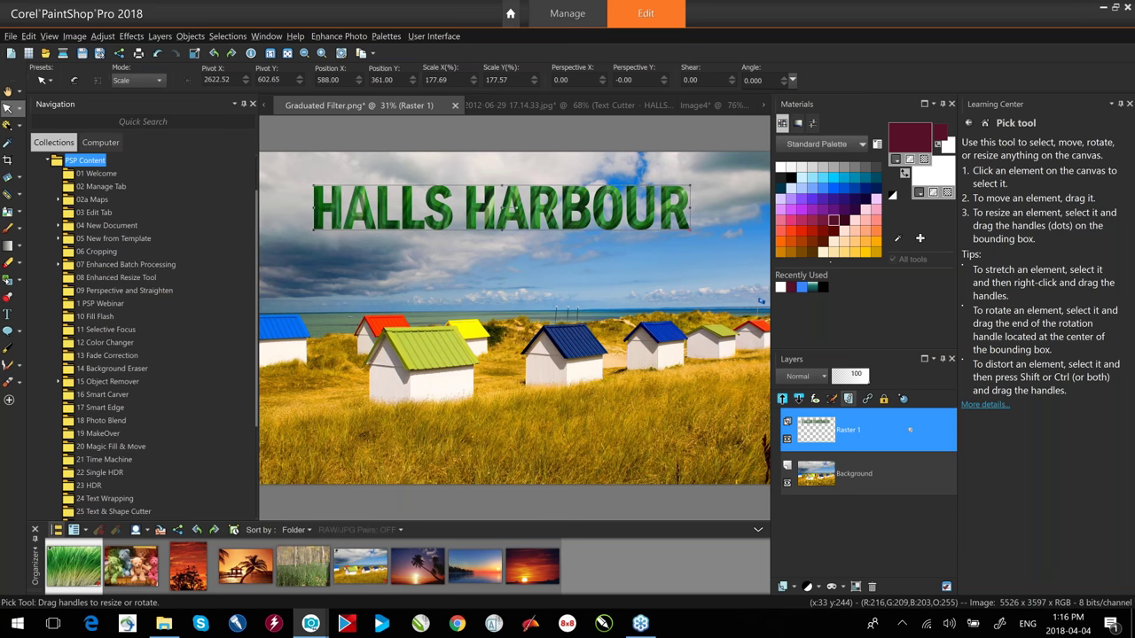
right_click(75, 163)
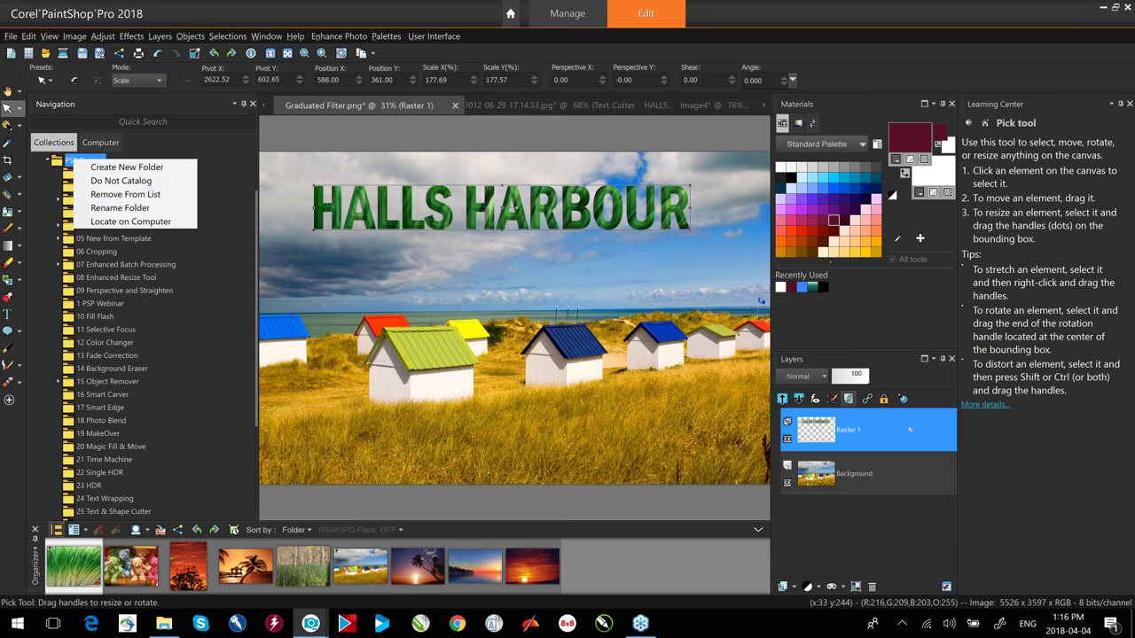
click(133, 196)
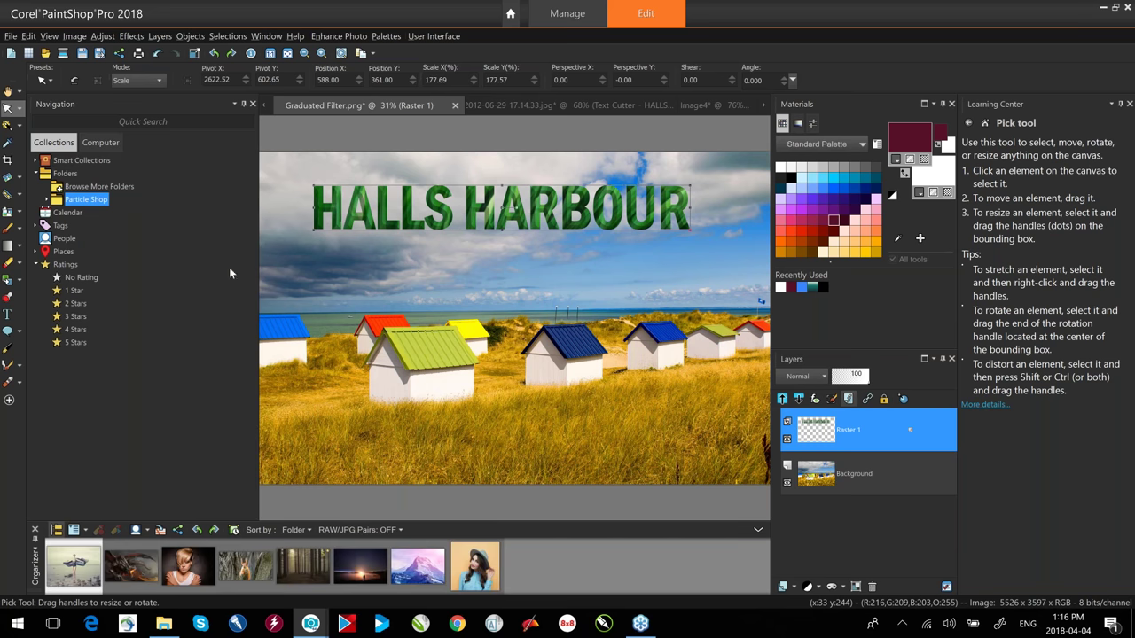
Add the PSP Content folder from the Desktop's PSP folder to the collections and show the contents of 1 PSP Webinar.
click(99, 186)
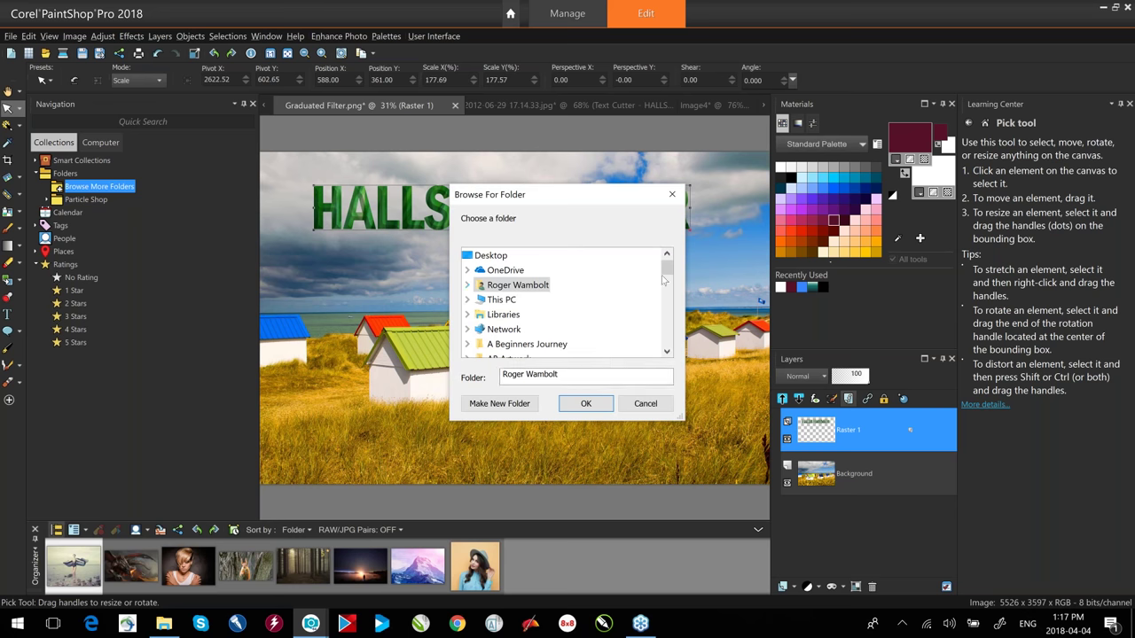
drag(667, 266, 667, 337)
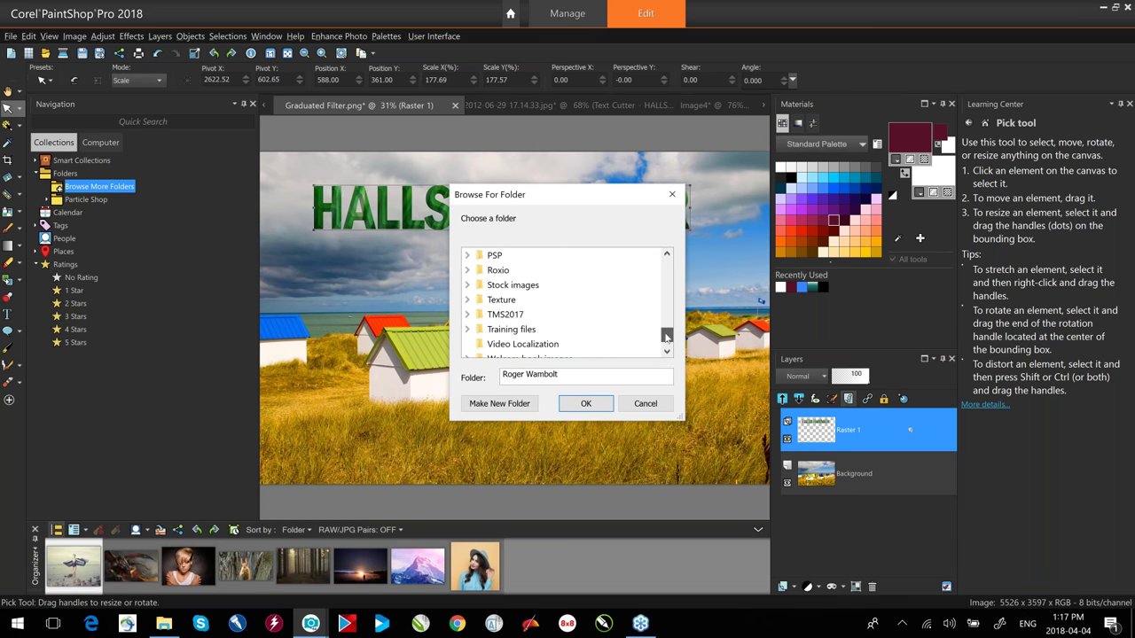
click(466, 256)
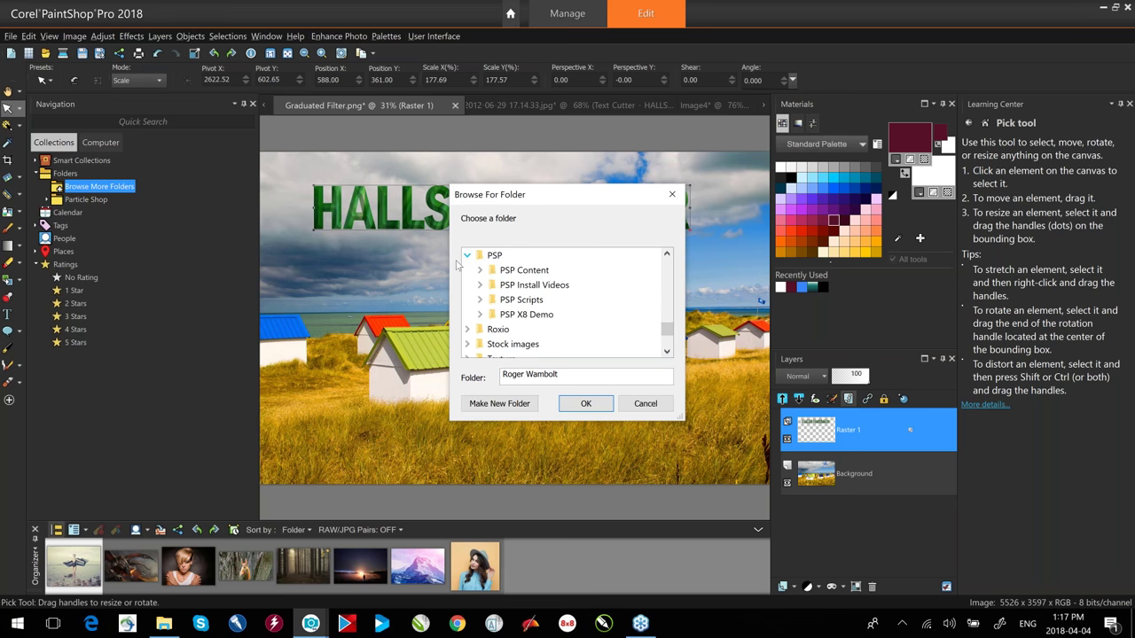
double_click(518, 270)
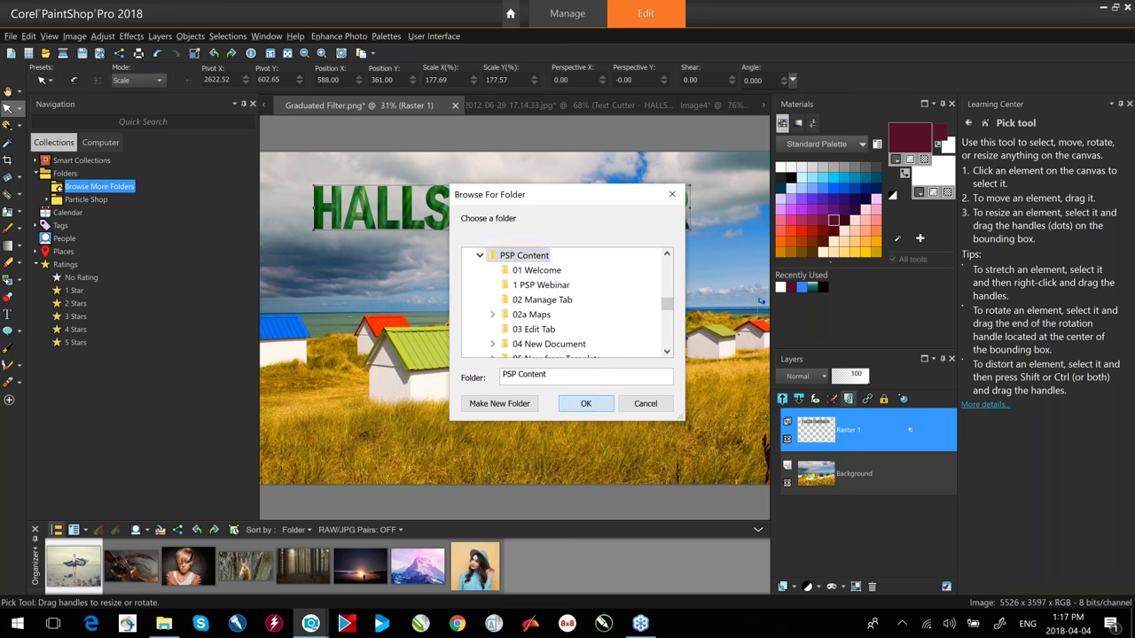
click(586, 405)
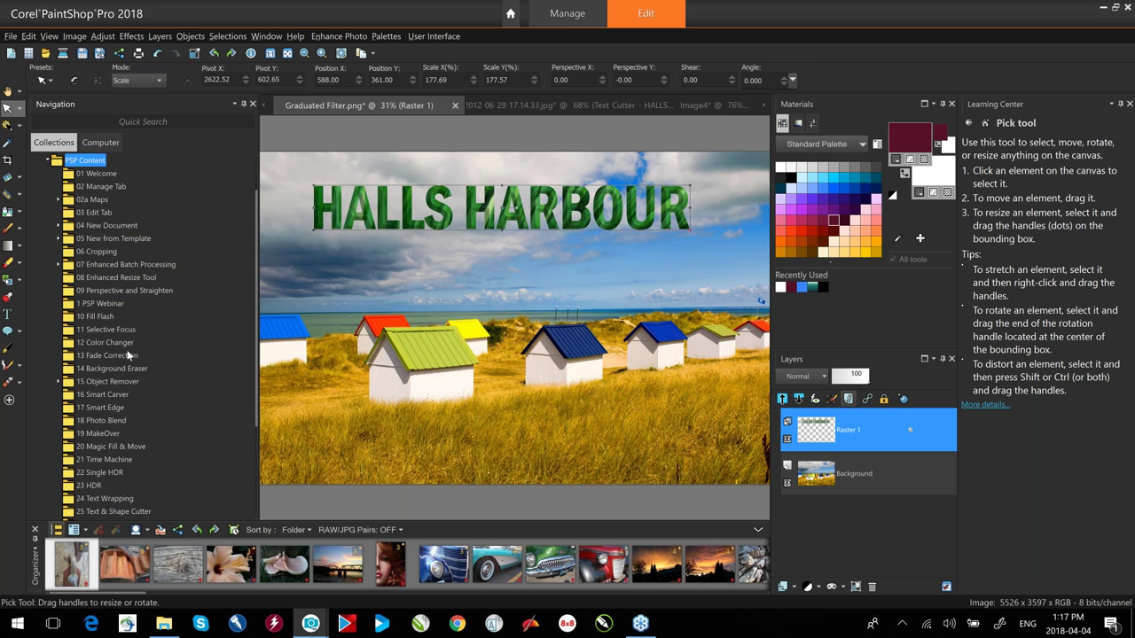
click(96, 303)
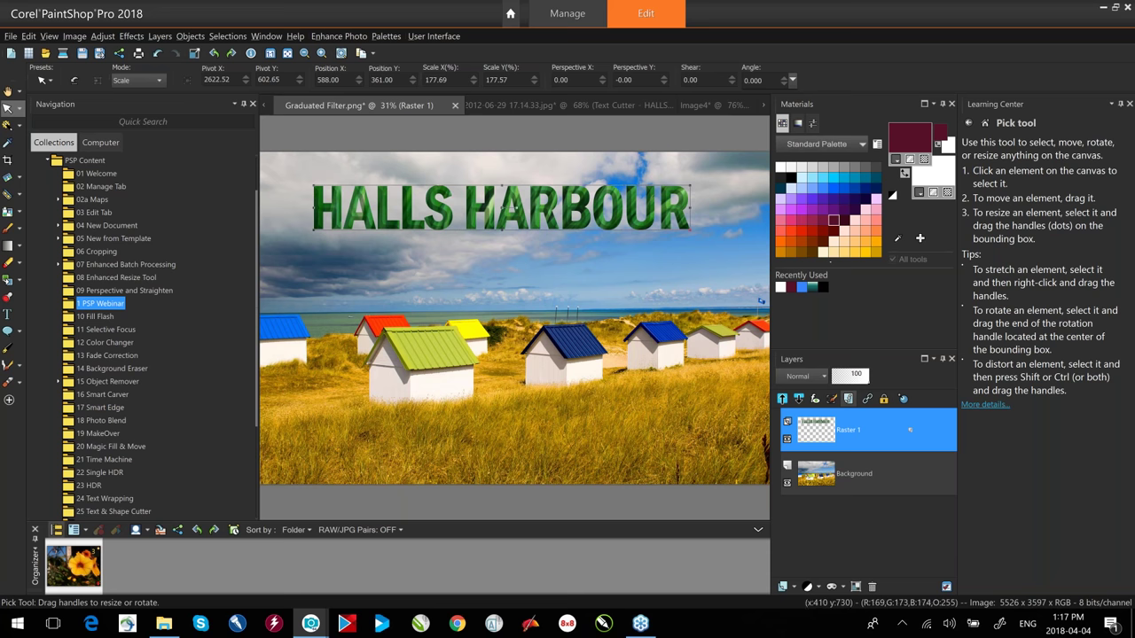
Close the Navigation and Organizer palettes and display both of them again.
click(253, 104)
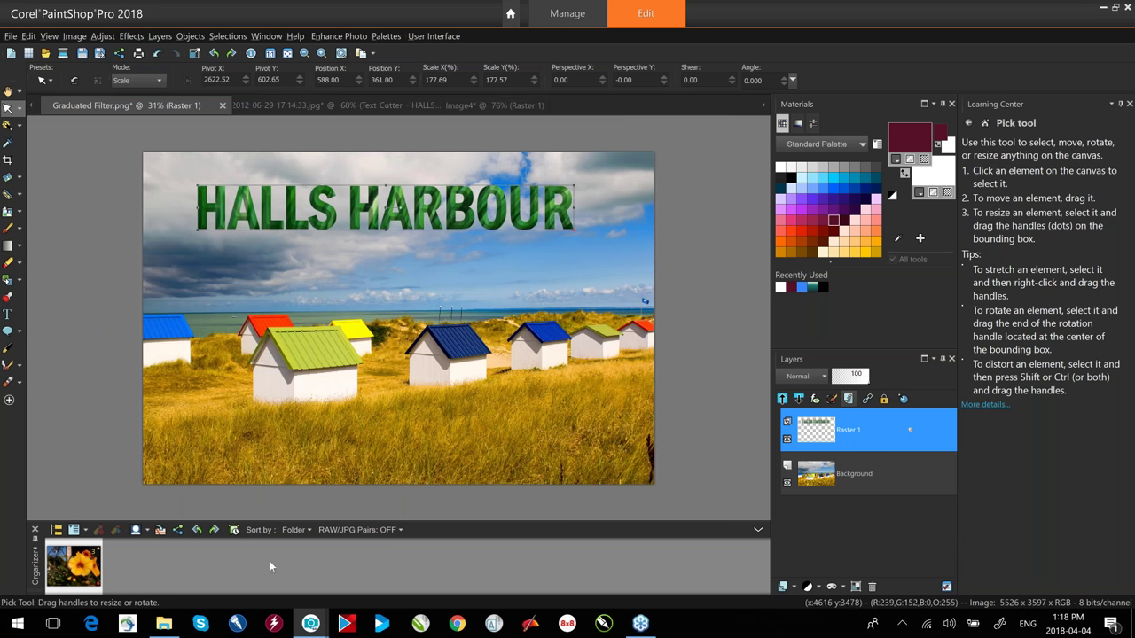
click(34, 529)
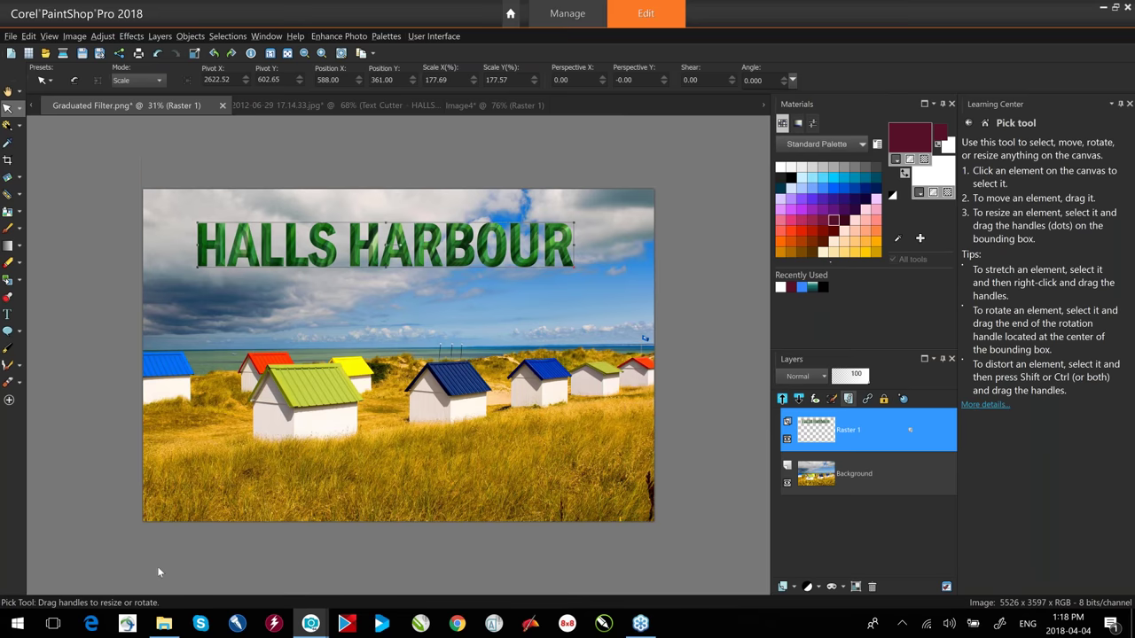
right_click(858, 78)
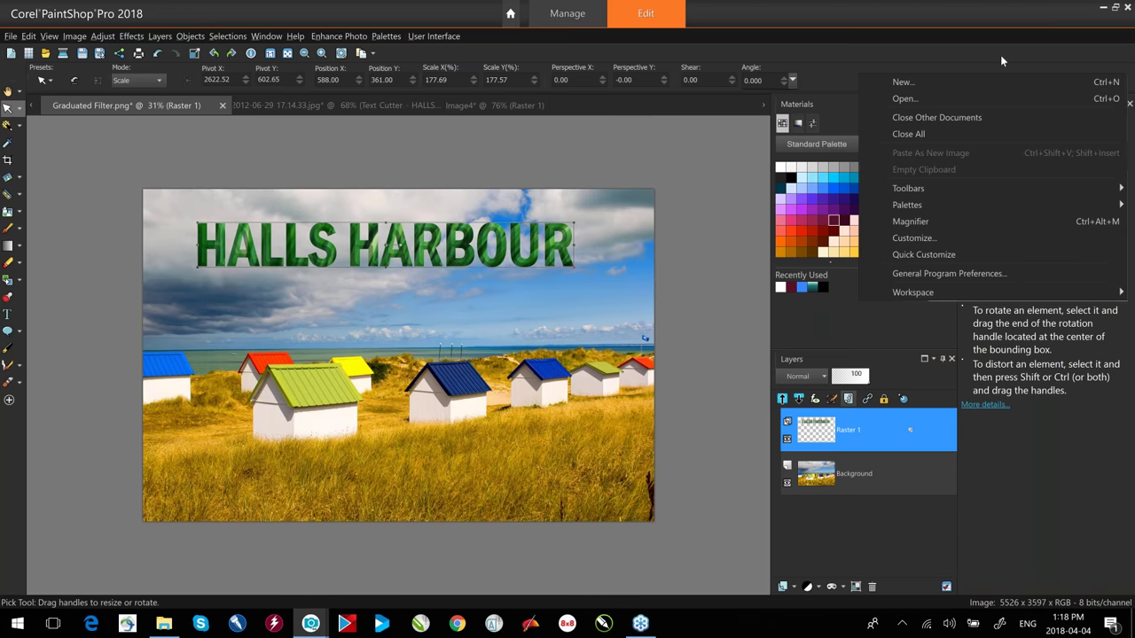
click(917, 264)
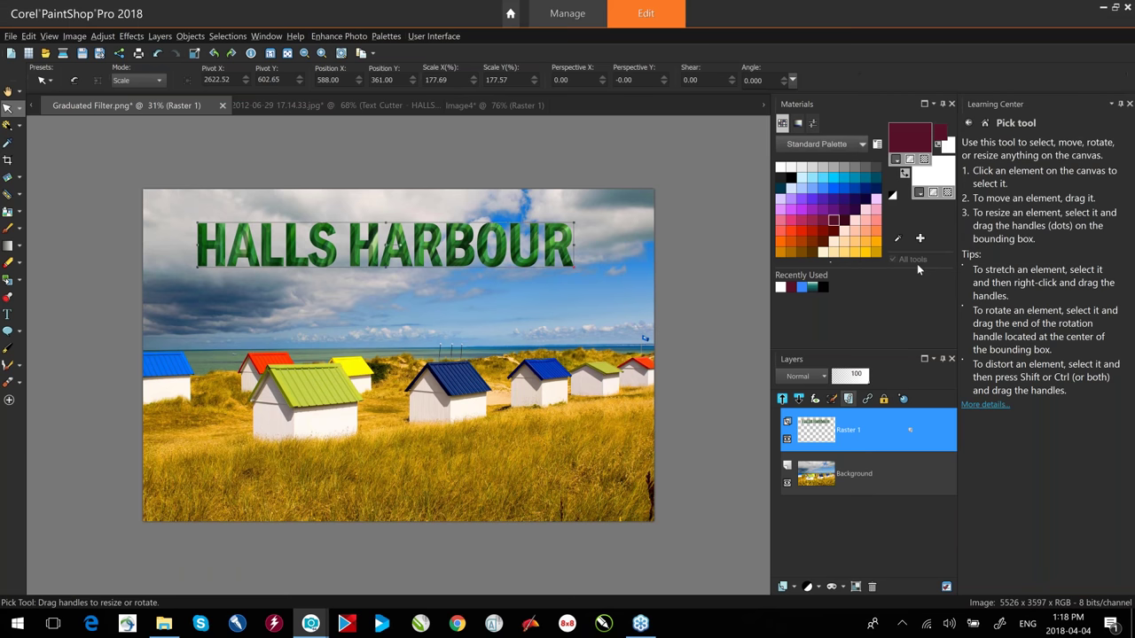
right_click(848, 75)
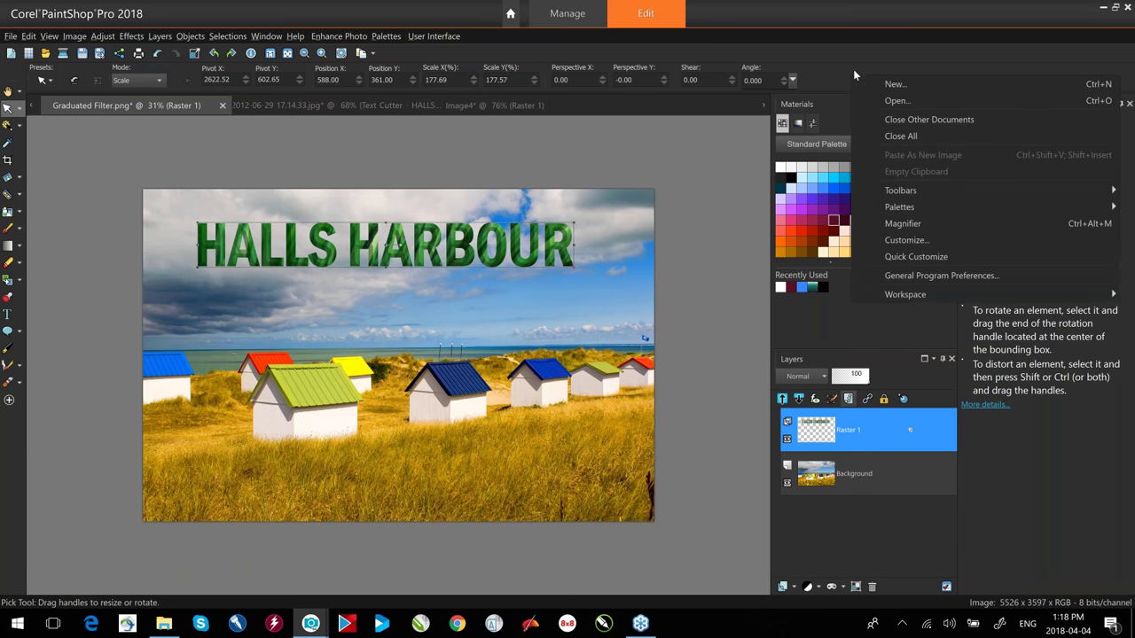
mouse_move(887, 206)
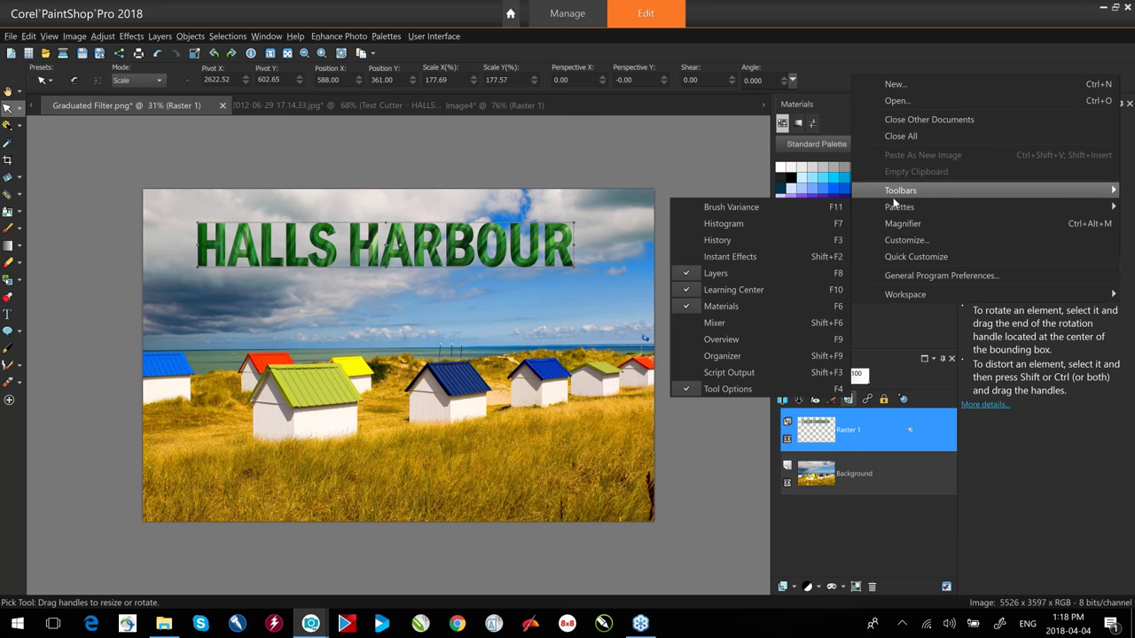
click(725, 356)
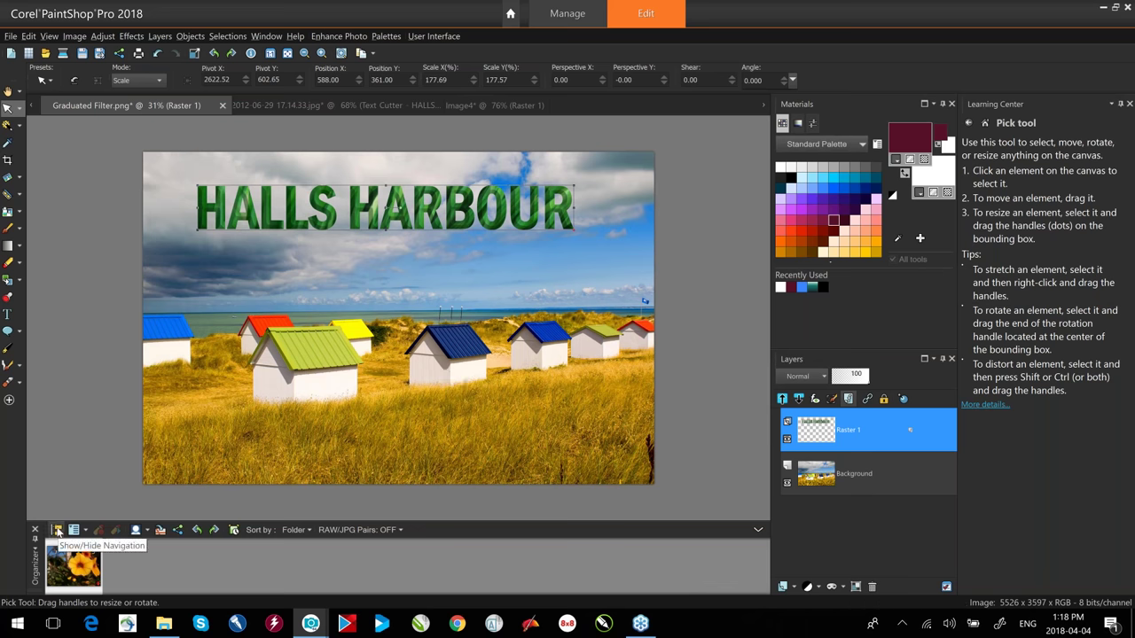
click(57, 529)
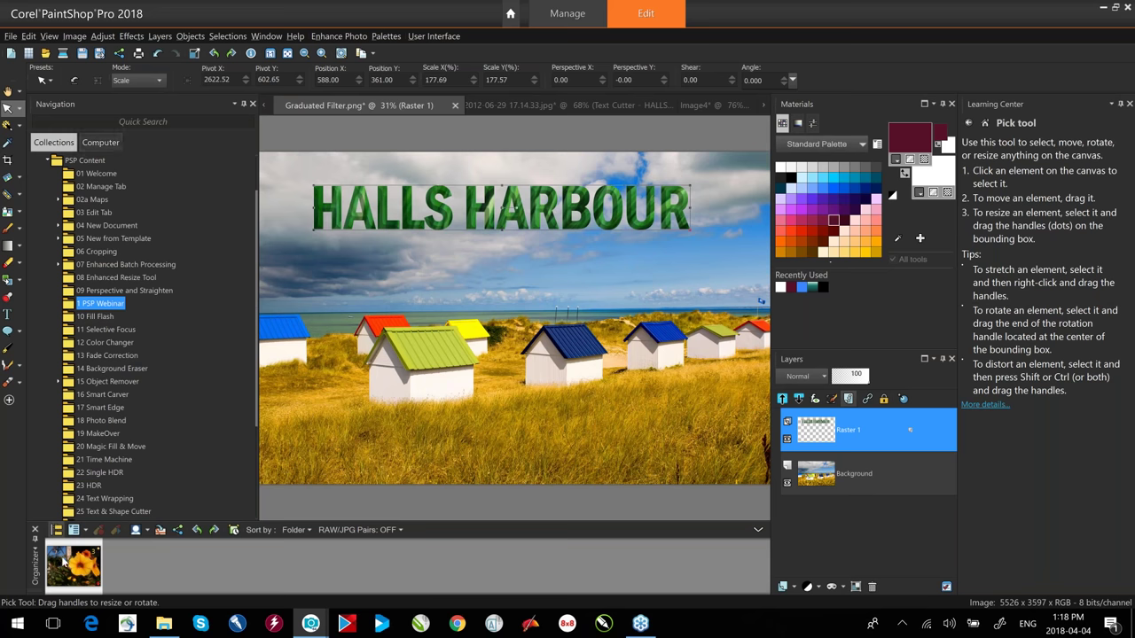
Set the Navigation and Organizer palettes to auto-hide, and reveal the hidden Organizer.
click(246, 105)
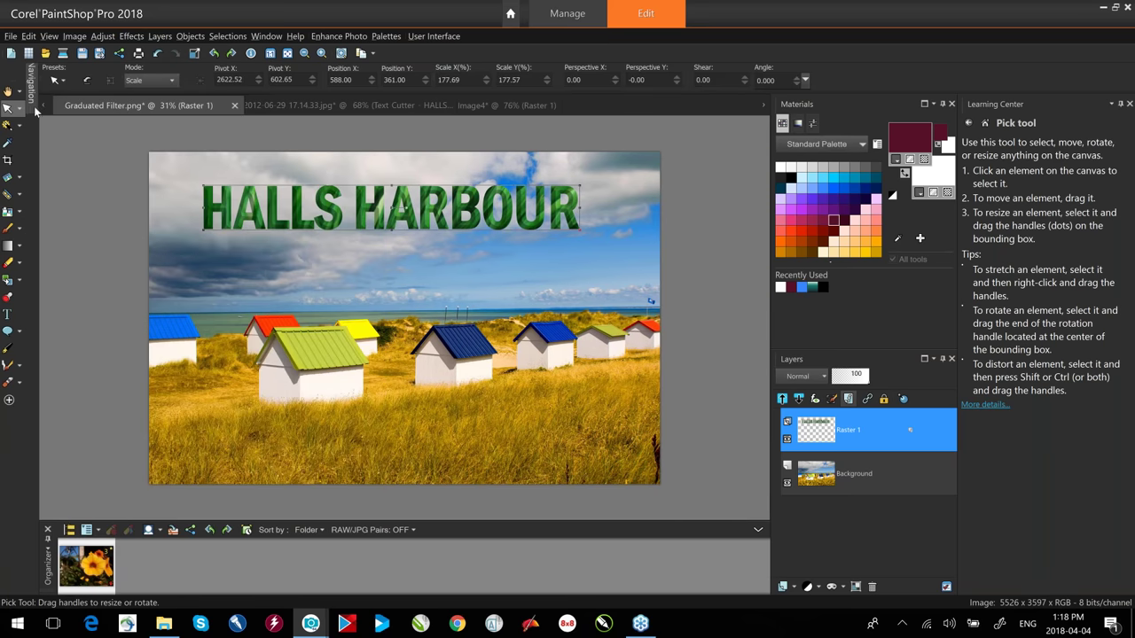
mouse_move(32, 78)
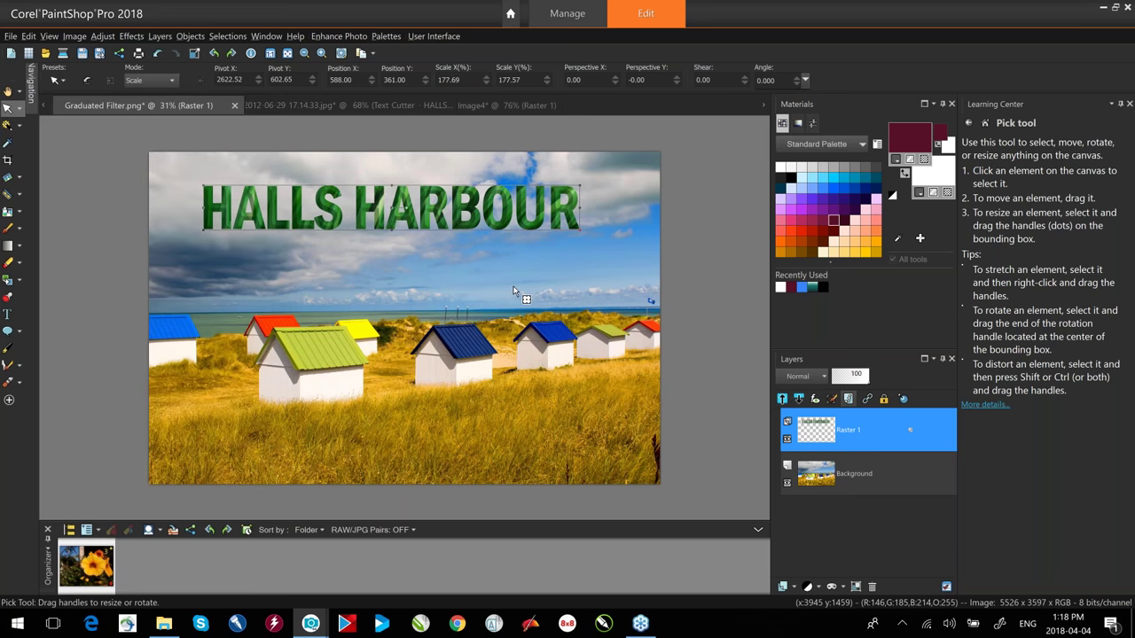
click(48, 540)
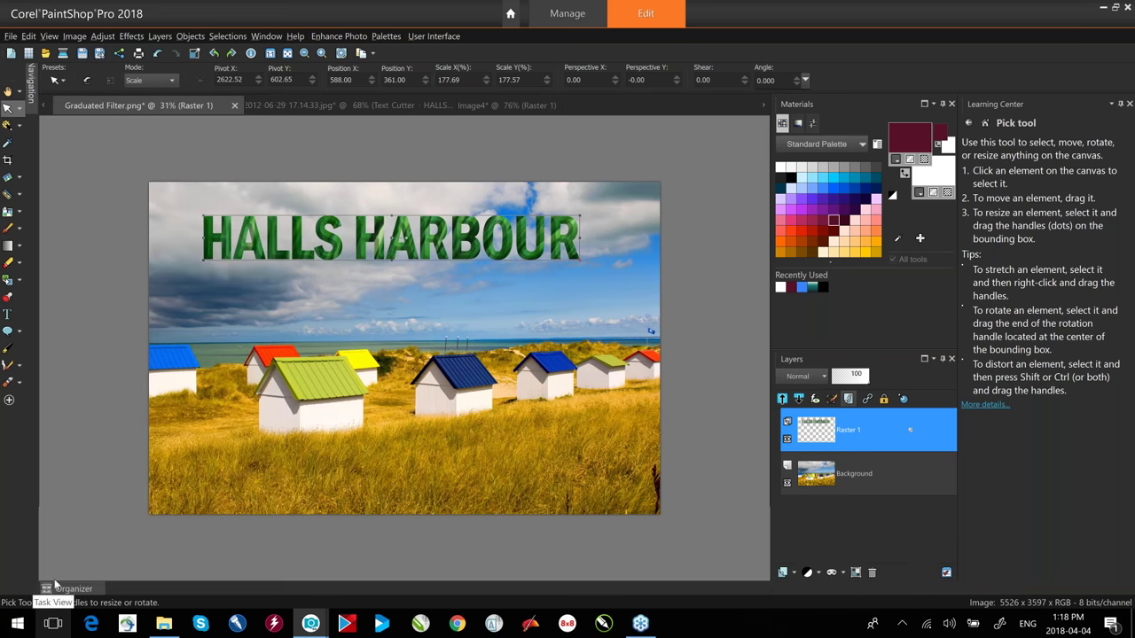
mouse_move(60, 592)
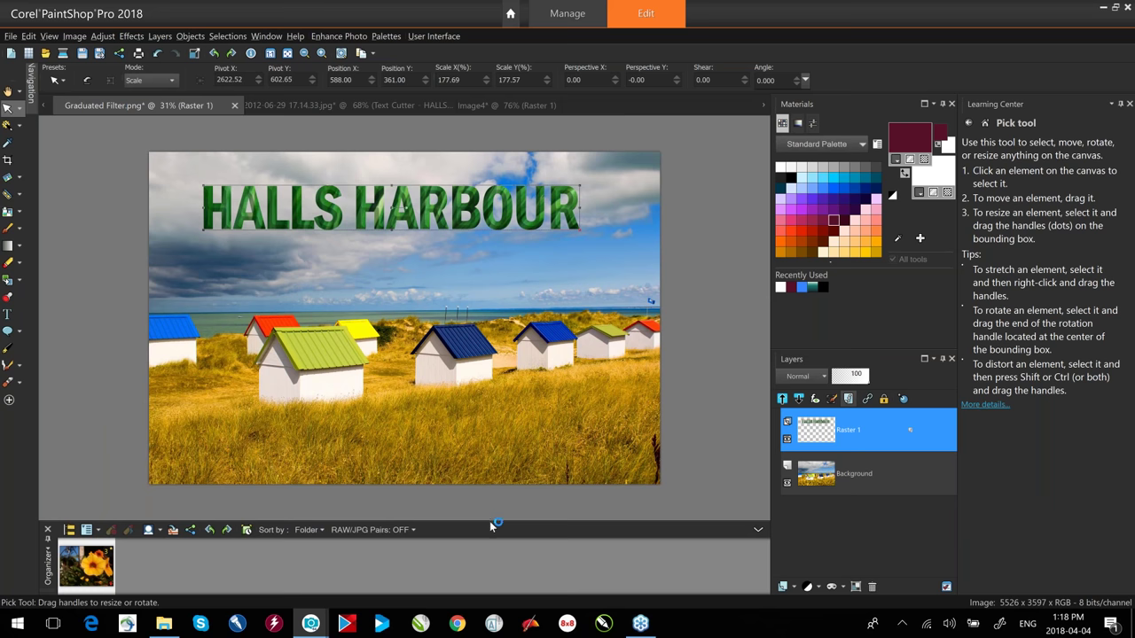
Enlarge the Organizer palette and display the Navigation palette's folder tree beside the beach hut photo.
drag(490, 520, 501, 461)
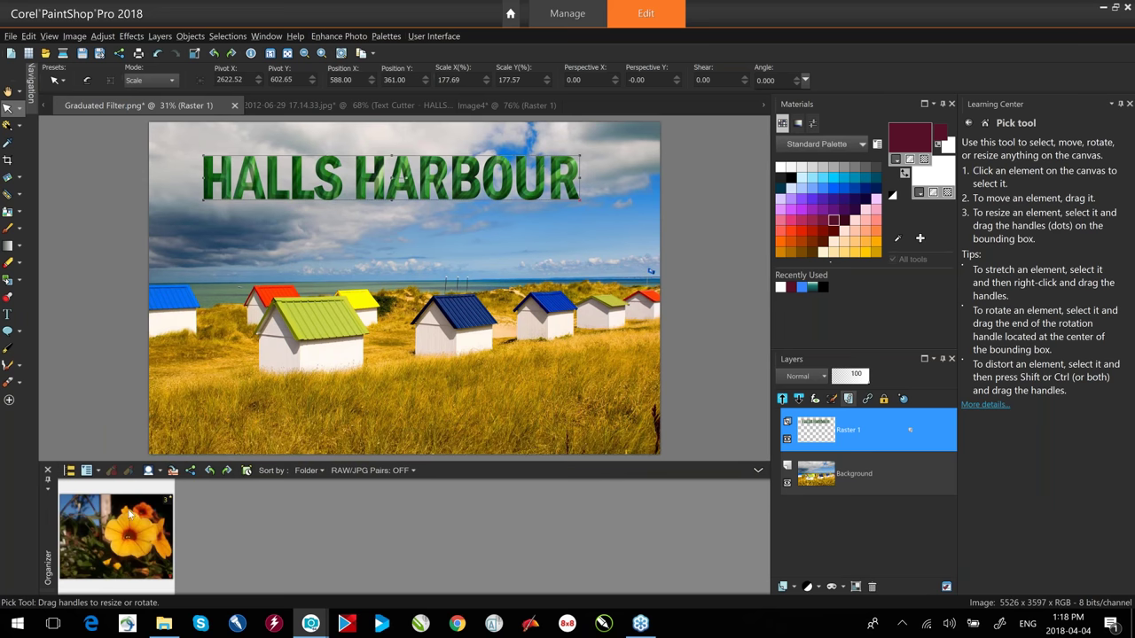
click(69, 470)
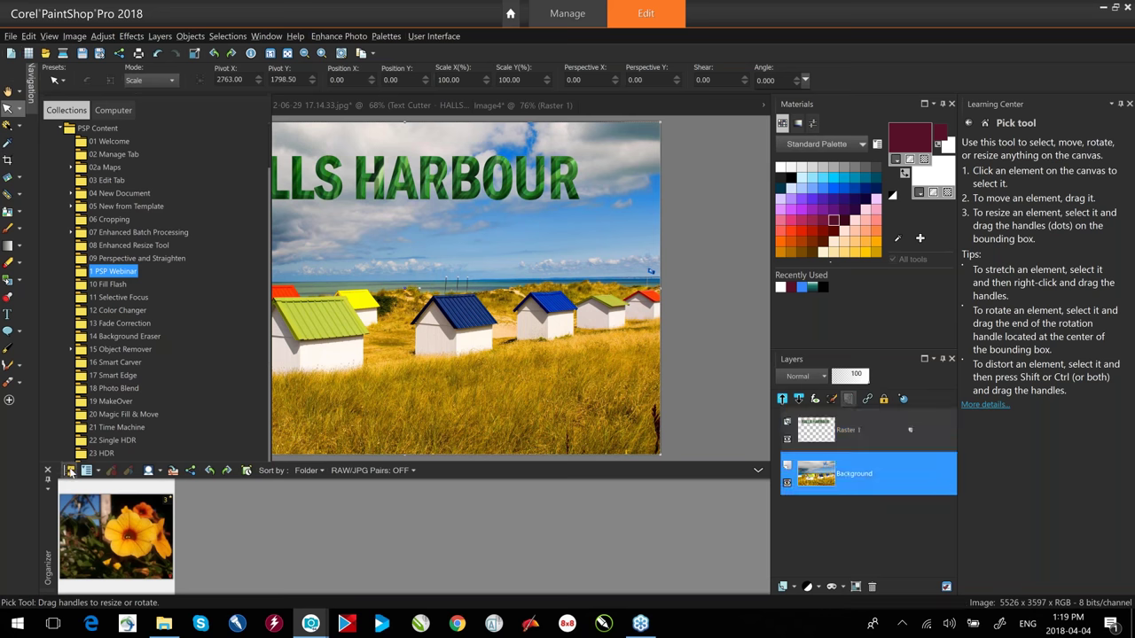
click(490, 321)
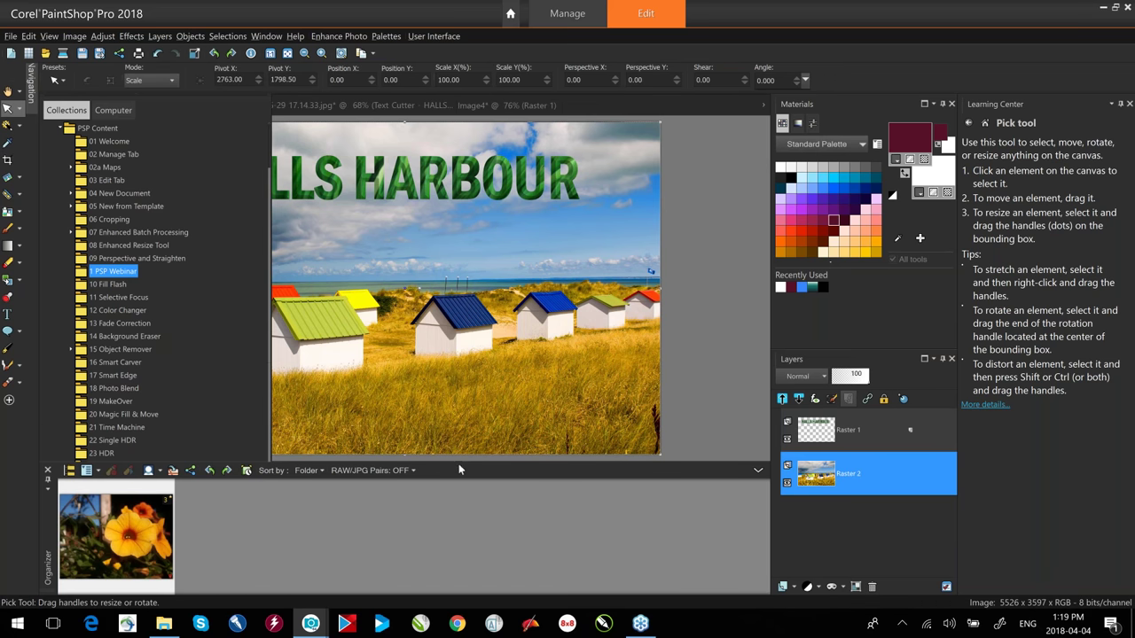
Reduce the Organizer palette's height and auto-hide it to free up the canvas area.
drag(457, 467, 300, 510)
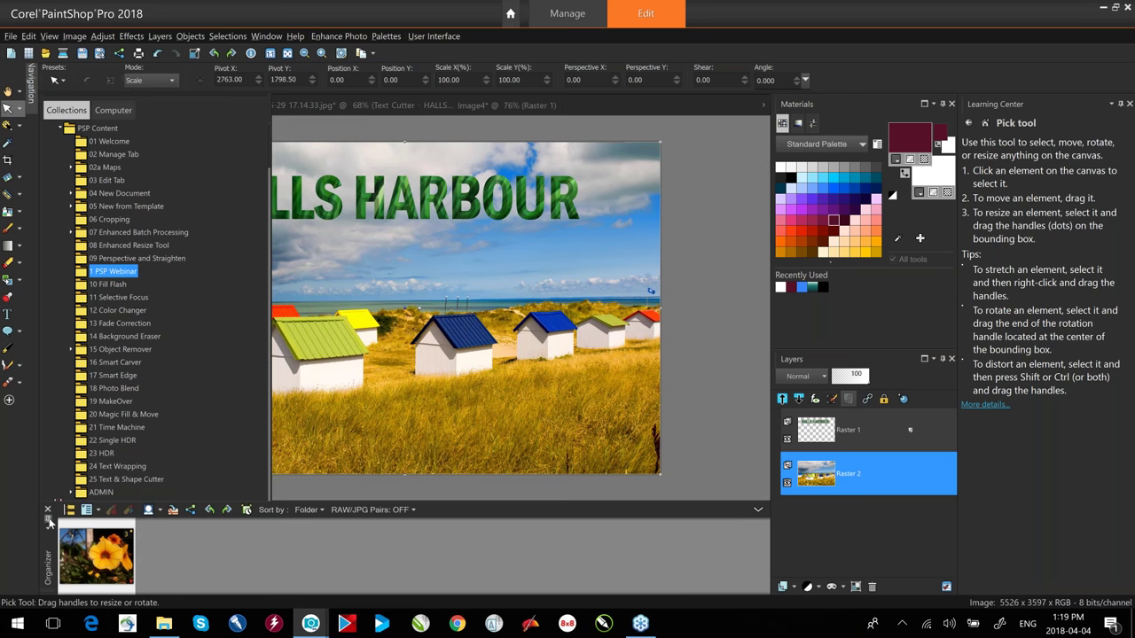
click(50, 522)
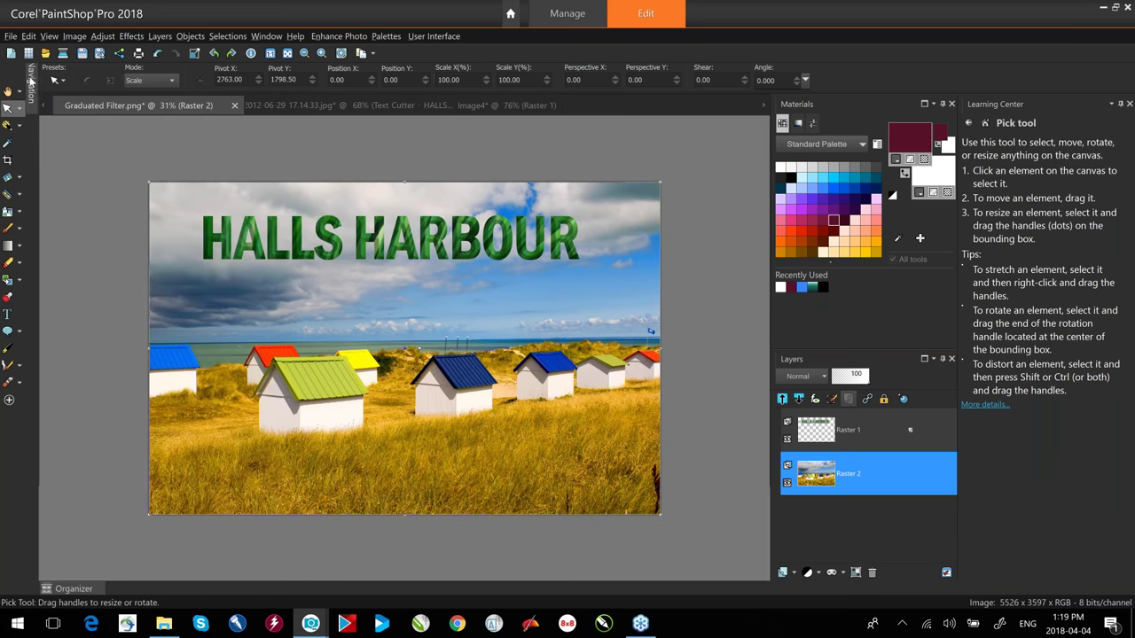
mouse_move(32, 80)
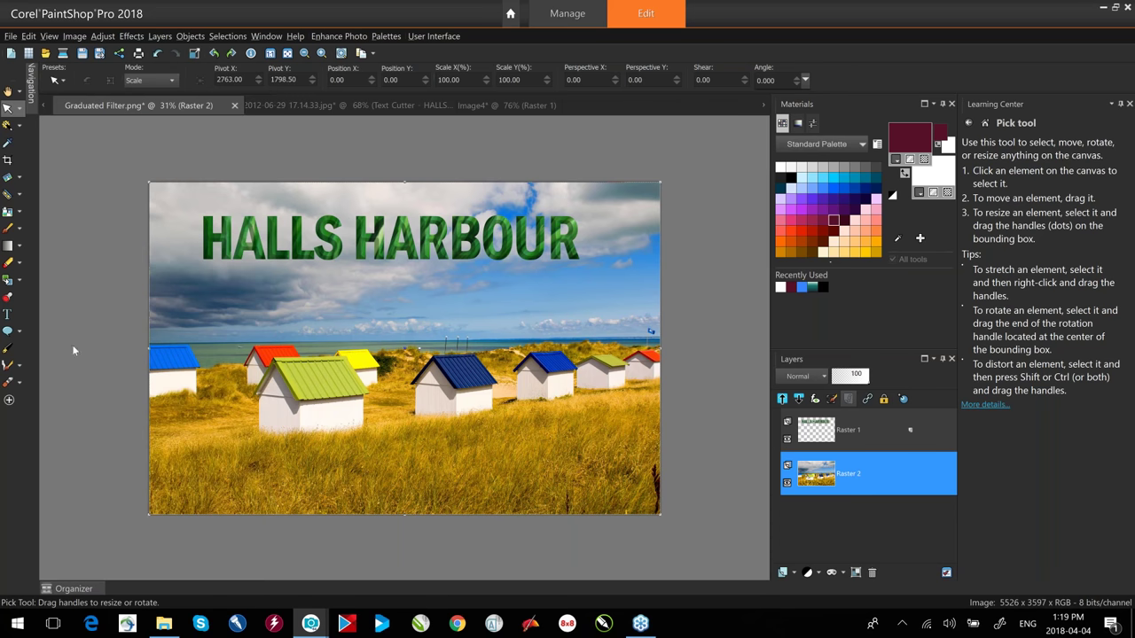
Place a white speech-bubble preset shape over the right-hand beach huts and activate the Freehand Selection tool.
click(21, 333)
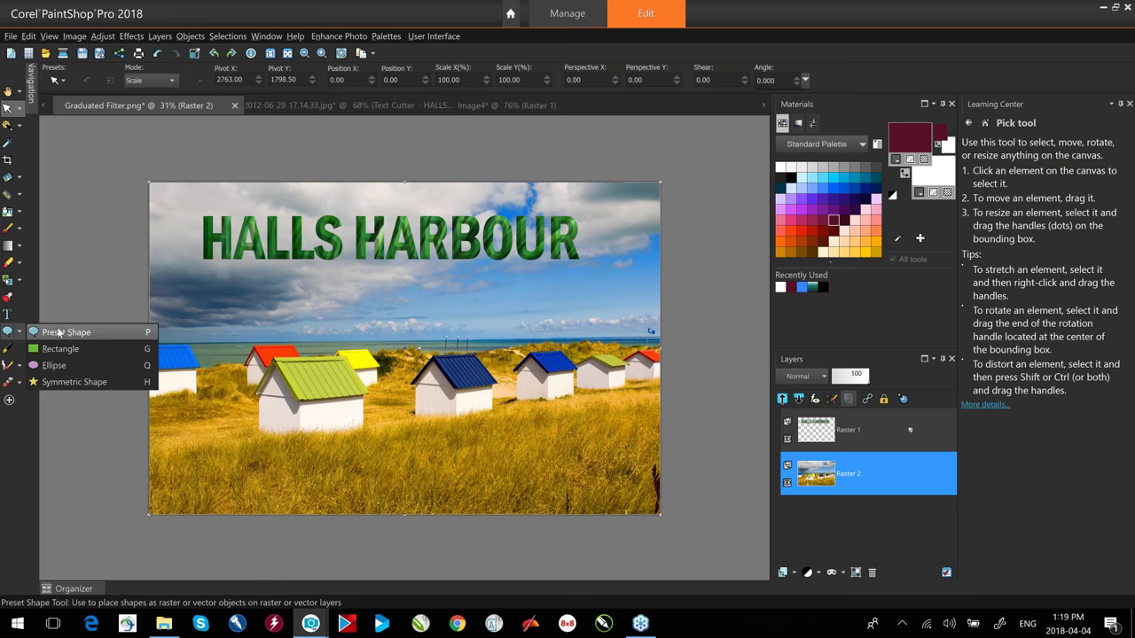
click(58, 331)
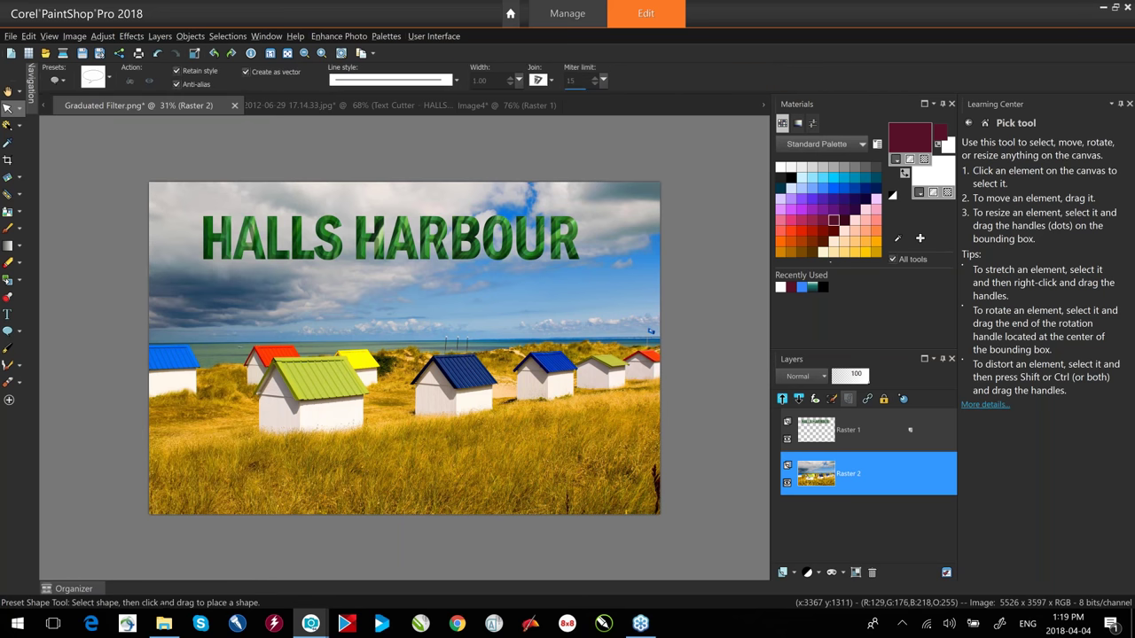
drag(435, 305, 604, 466)
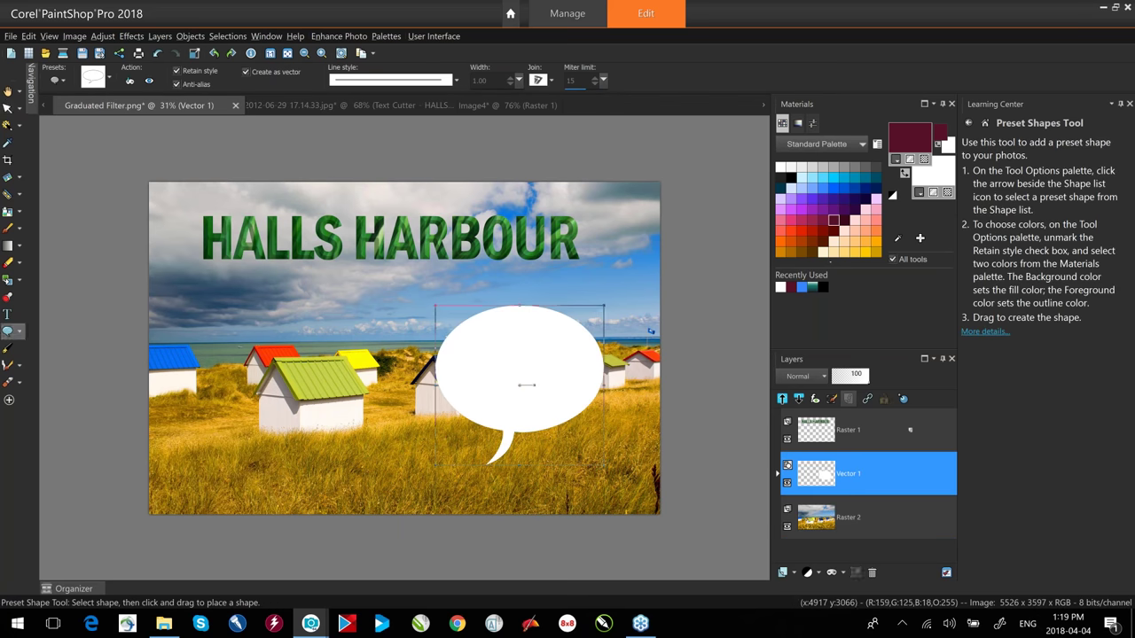
click(22, 129)
click(55, 143)
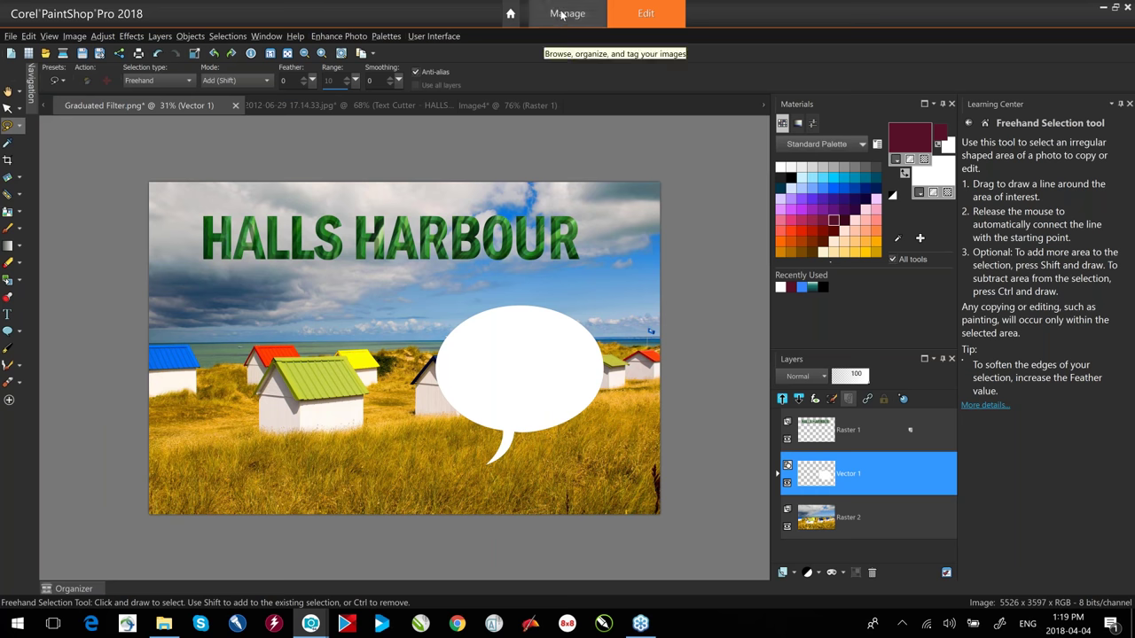
Switch to the Manage workspace and close the Guided Tour.
key(space)
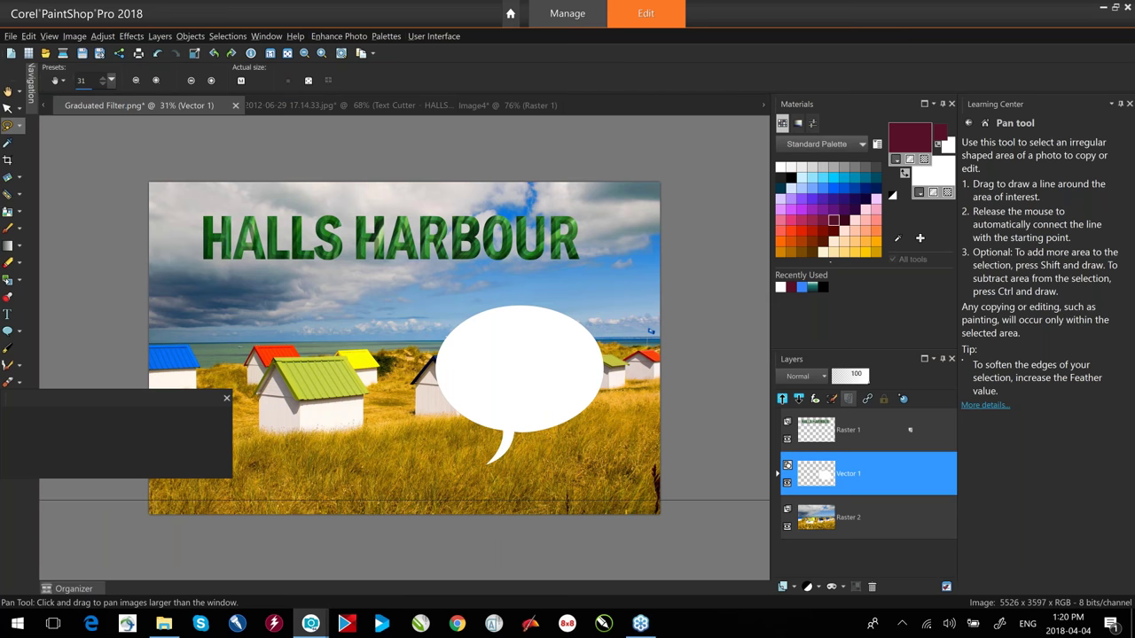
key(ctrl+F5)
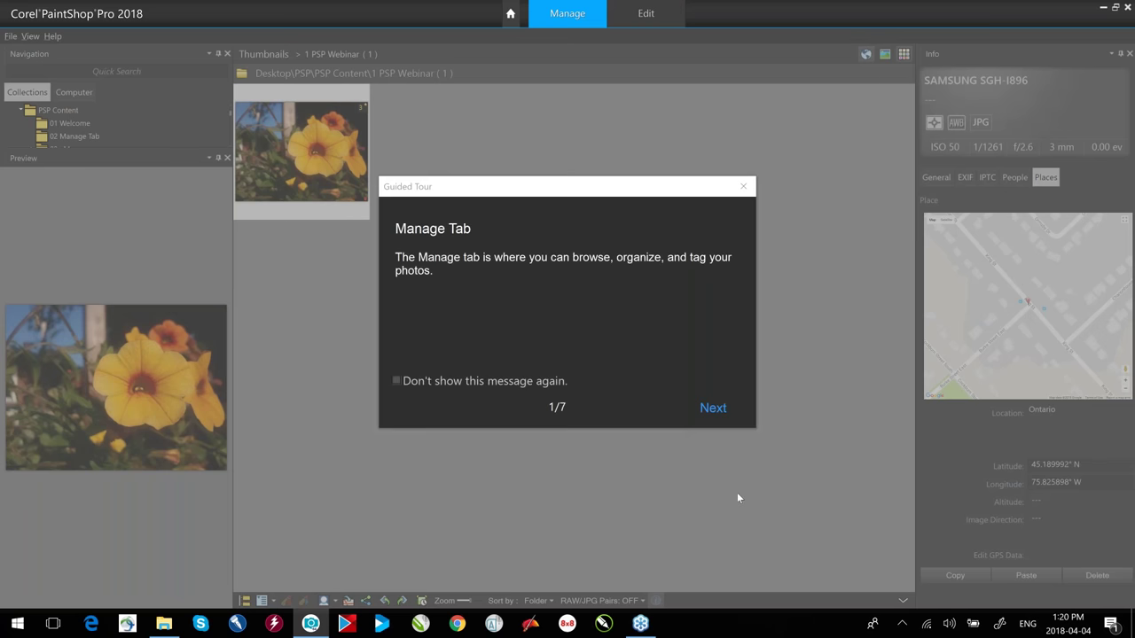
click(743, 186)
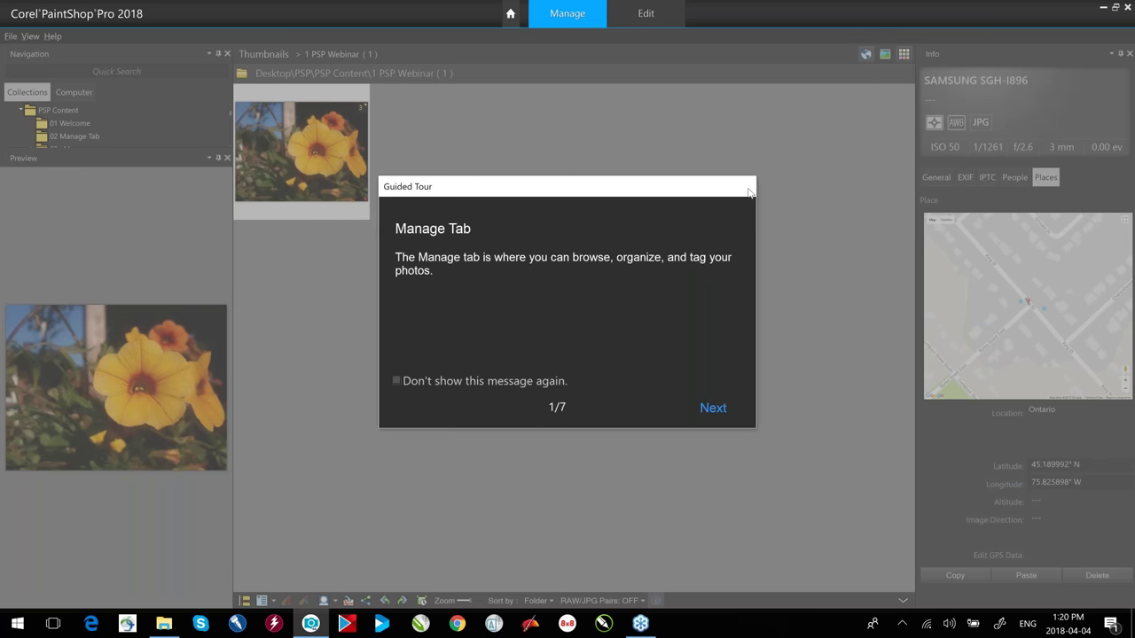
Show the flower photo's General information and highlight the SAMSUNG caption text.
click(937, 176)
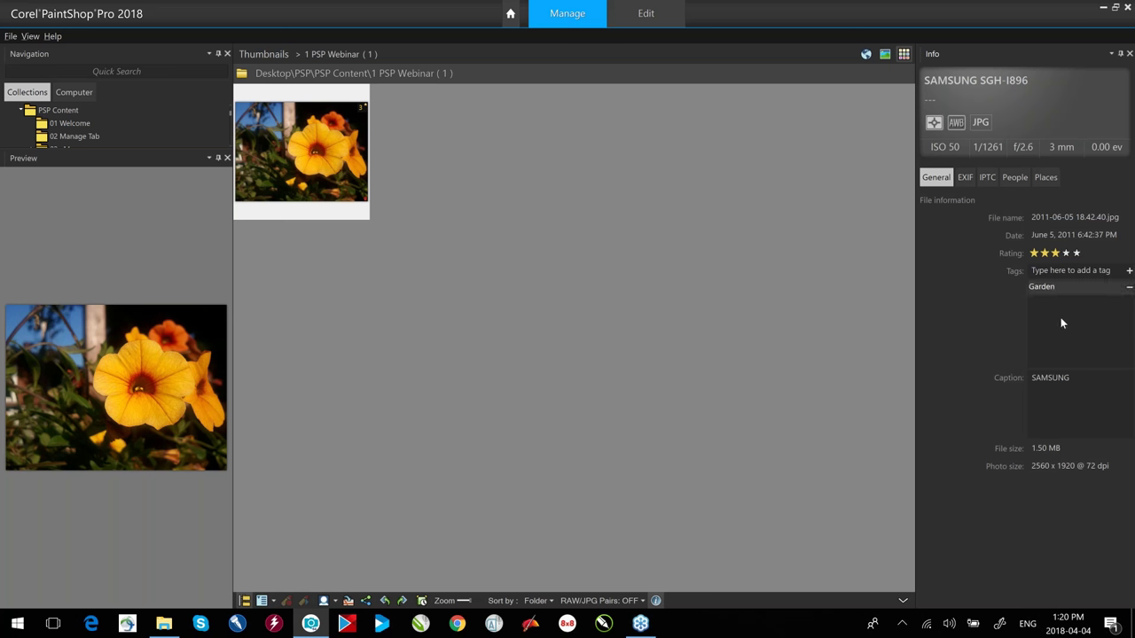
click(1077, 379)
drag(1079, 379, 1021, 381)
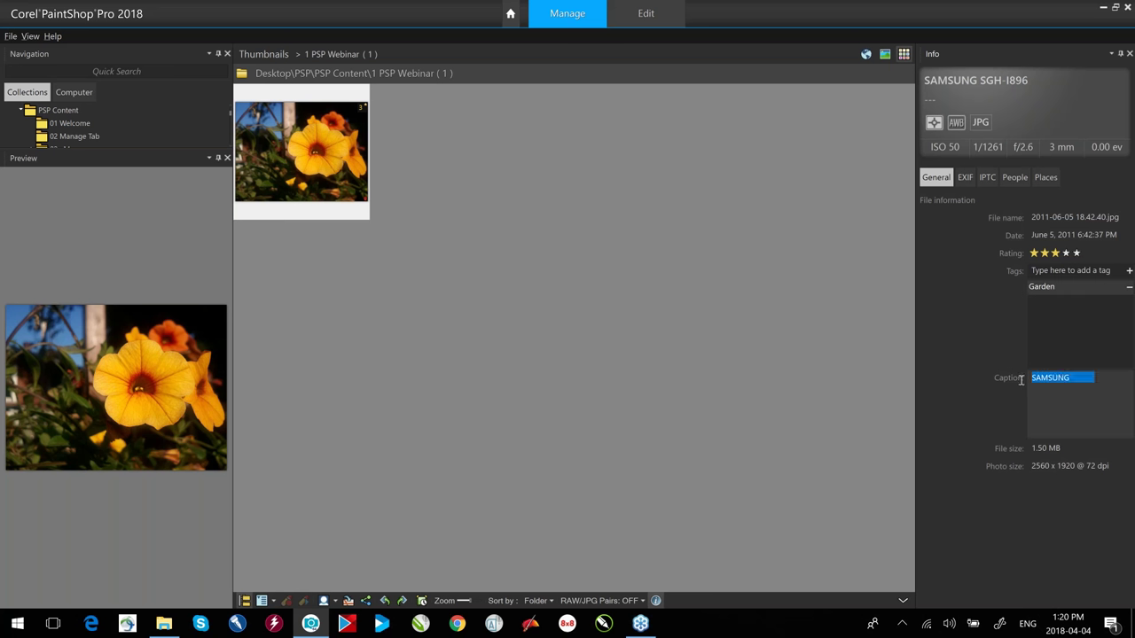
Open the flower photo in the Edit workspace and close the Guided Tour.
mouse_move(315, 185)
click(635, 16)
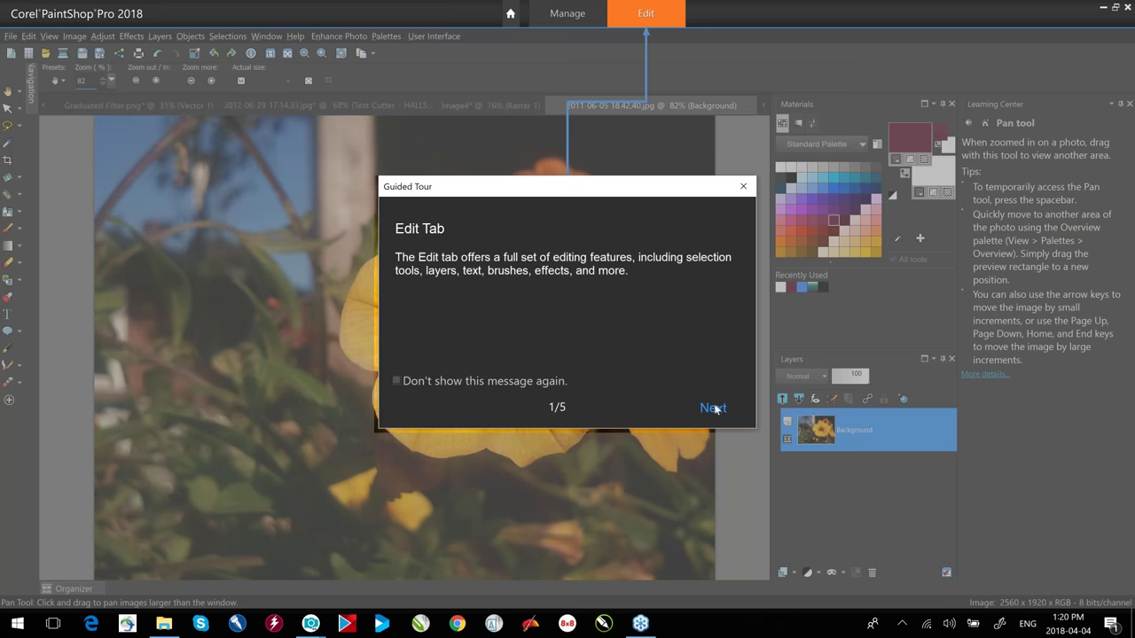
click(744, 187)
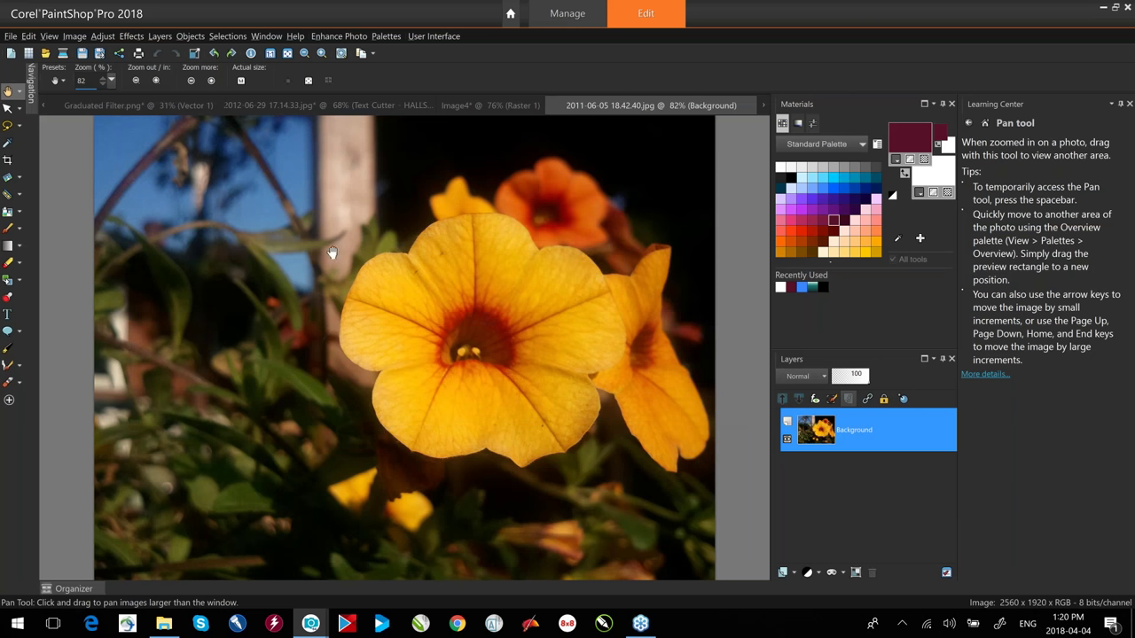
Draw two white vector circles with the Ellipse tool: radius about 190 over the upper-left foliage and about 671 over the flower.
click(18, 332)
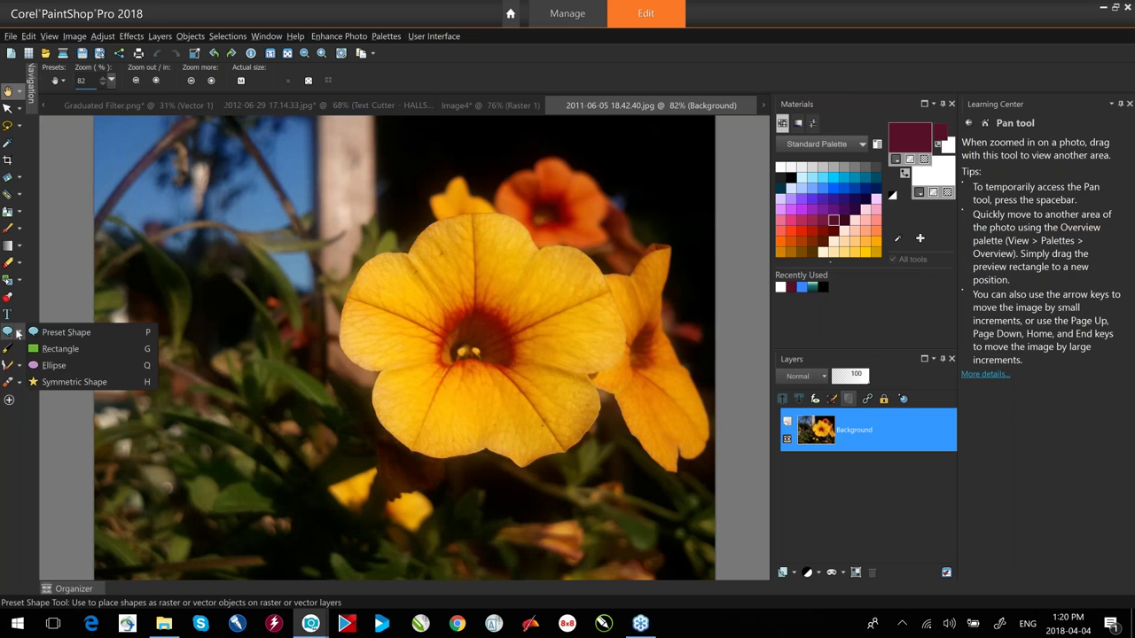
click(19, 333)
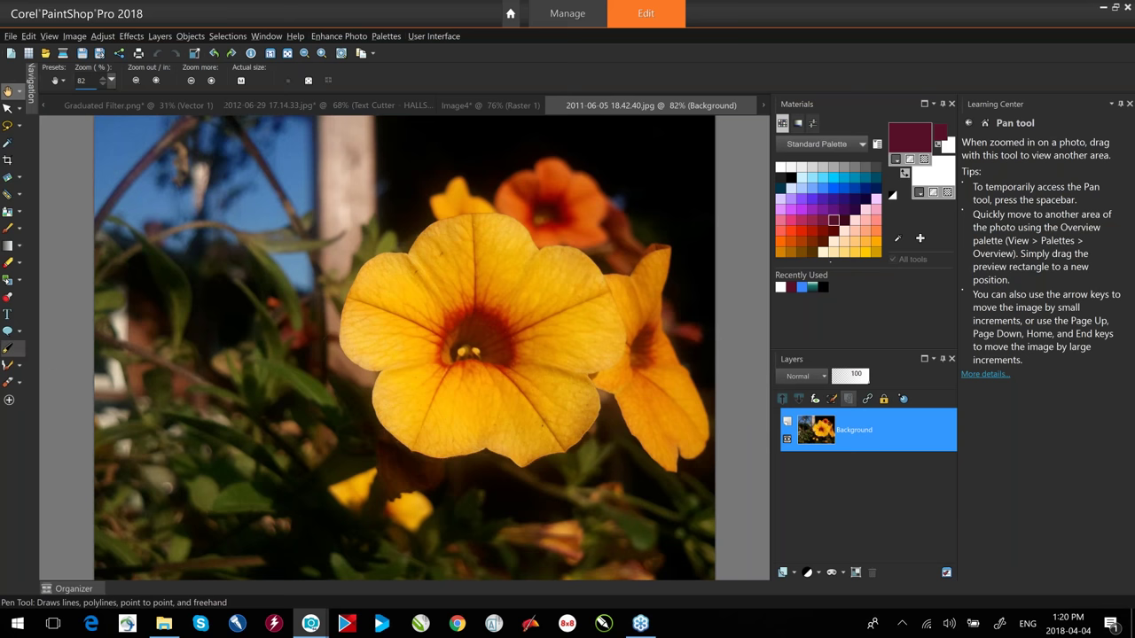
click(22, 334)
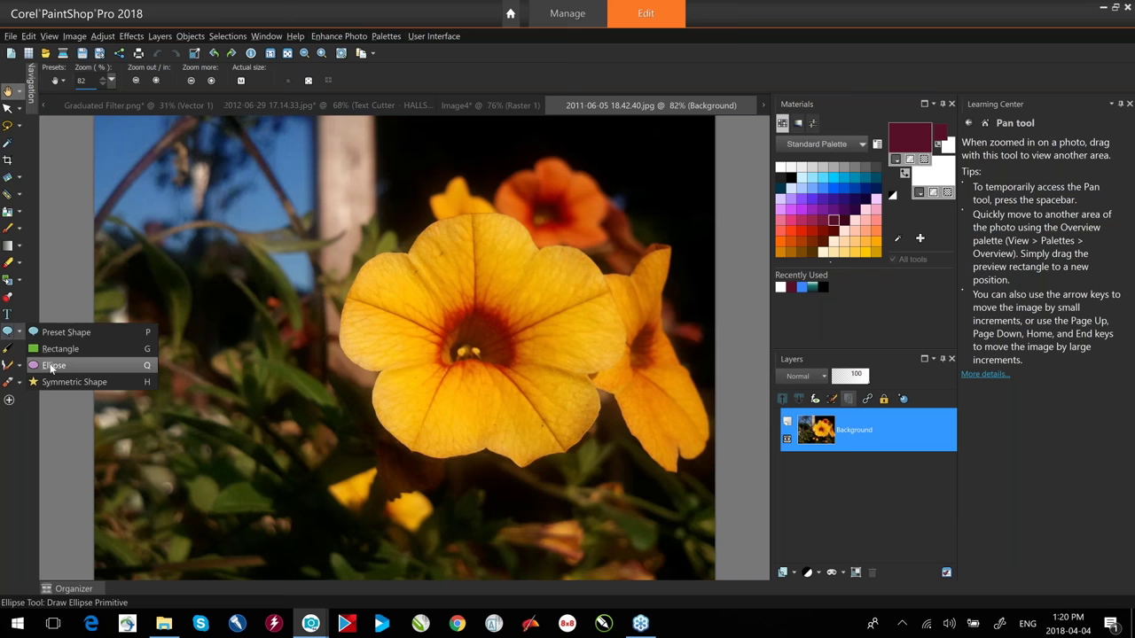
click(50, 365)
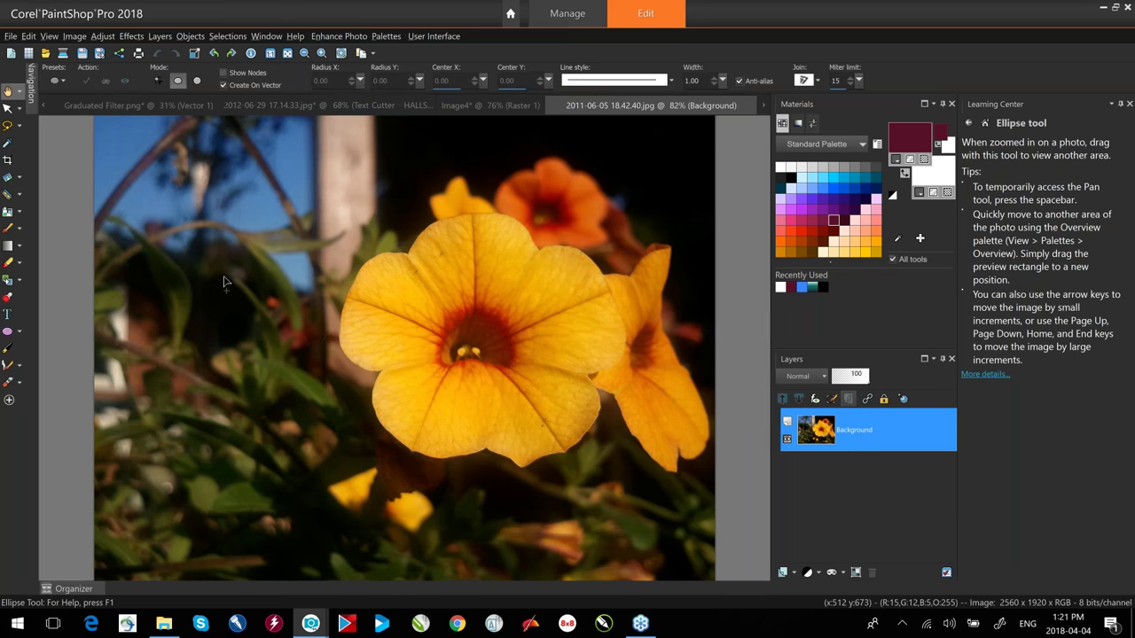
drag(239, 263, 387, 380)
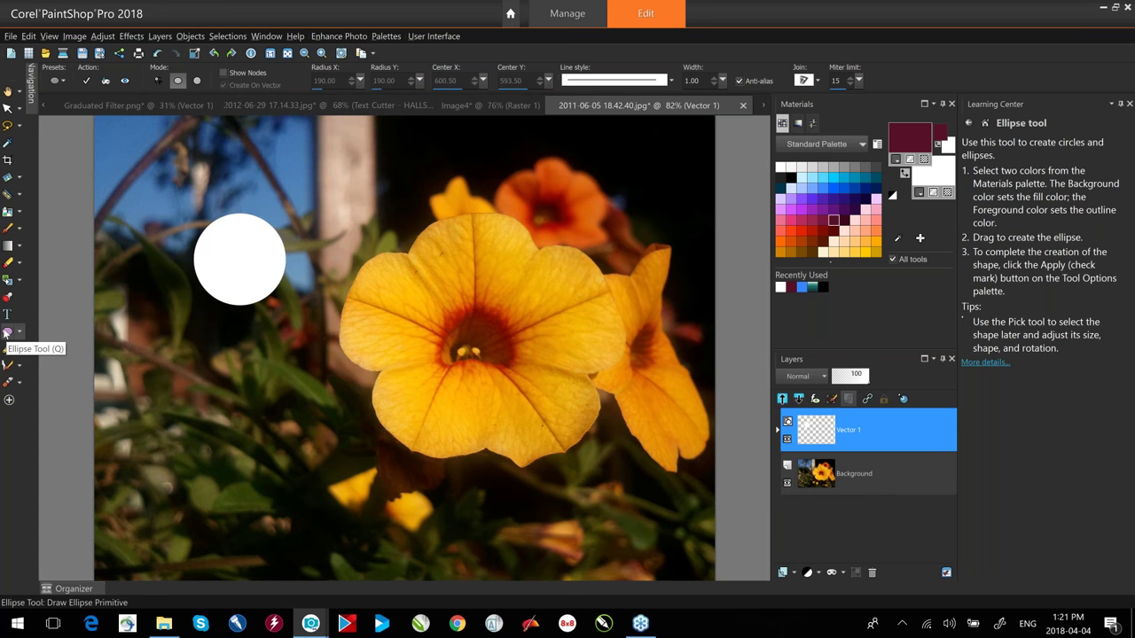
drag(344, 171, 668, 440)
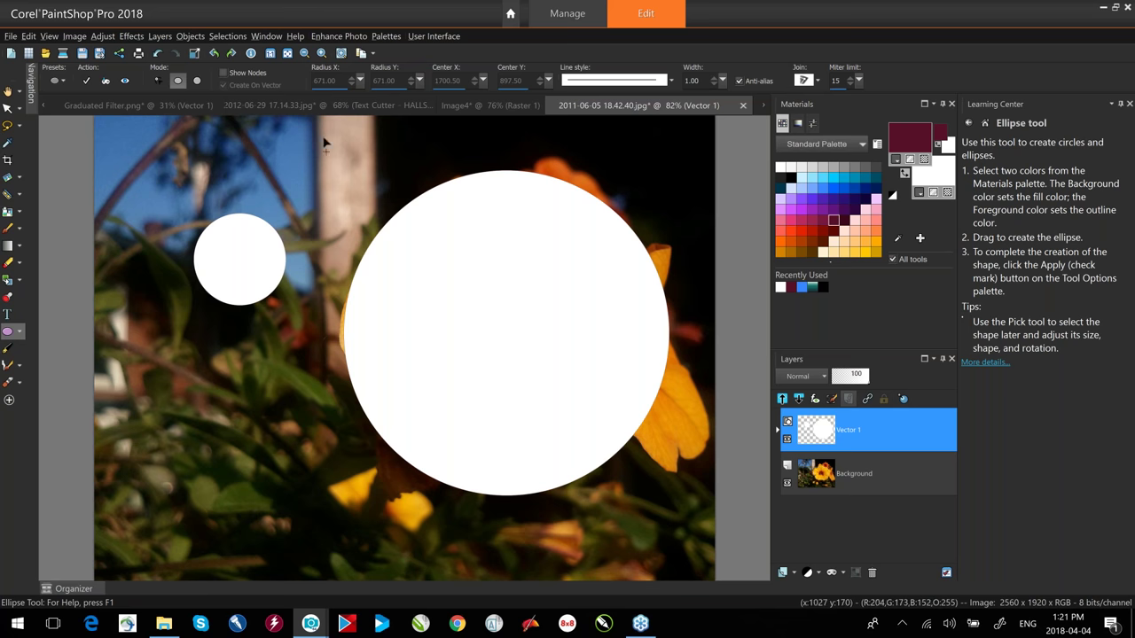
click(226, 37)
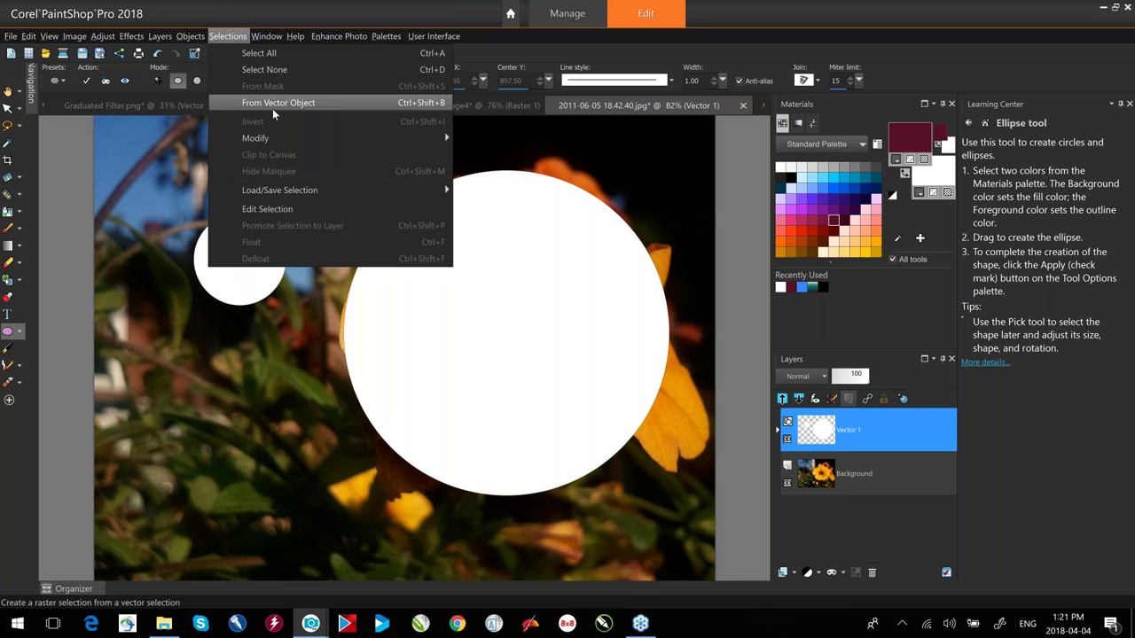
mouse_move(281, 195)
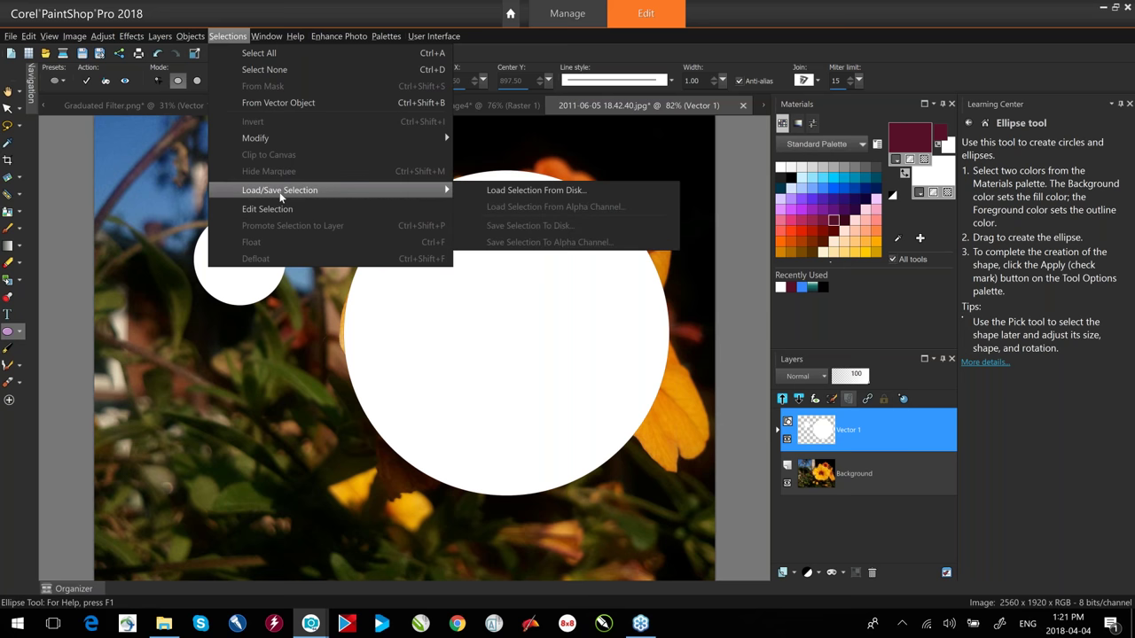
click(484, 360)
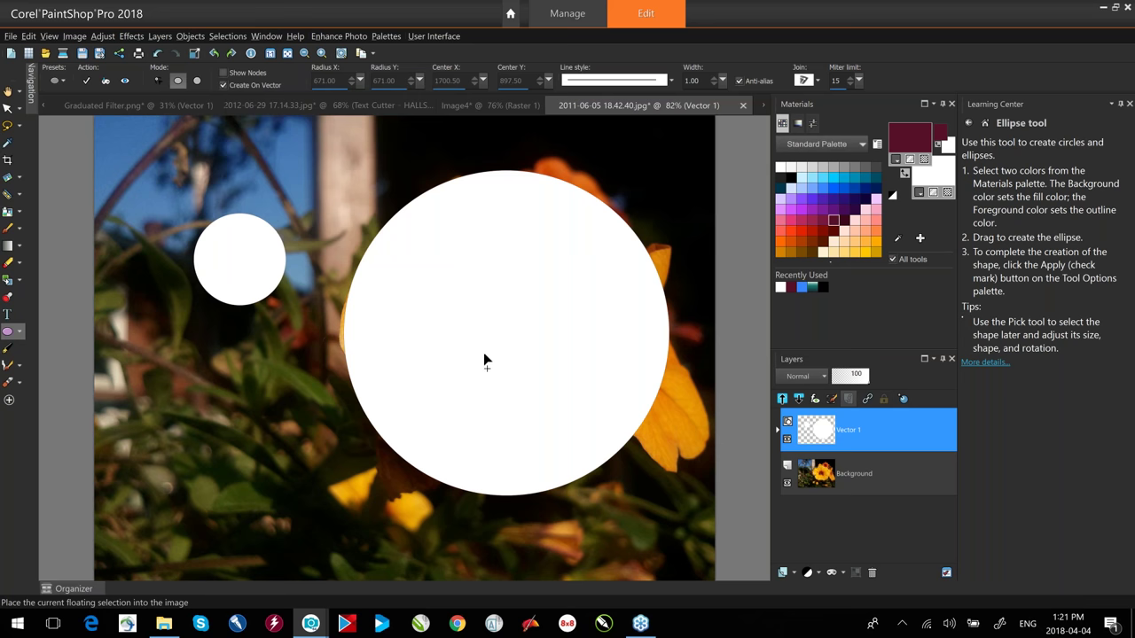
Try a rectangular selection with the Selection tool on the foliage below the small circle.
click(20, 129)
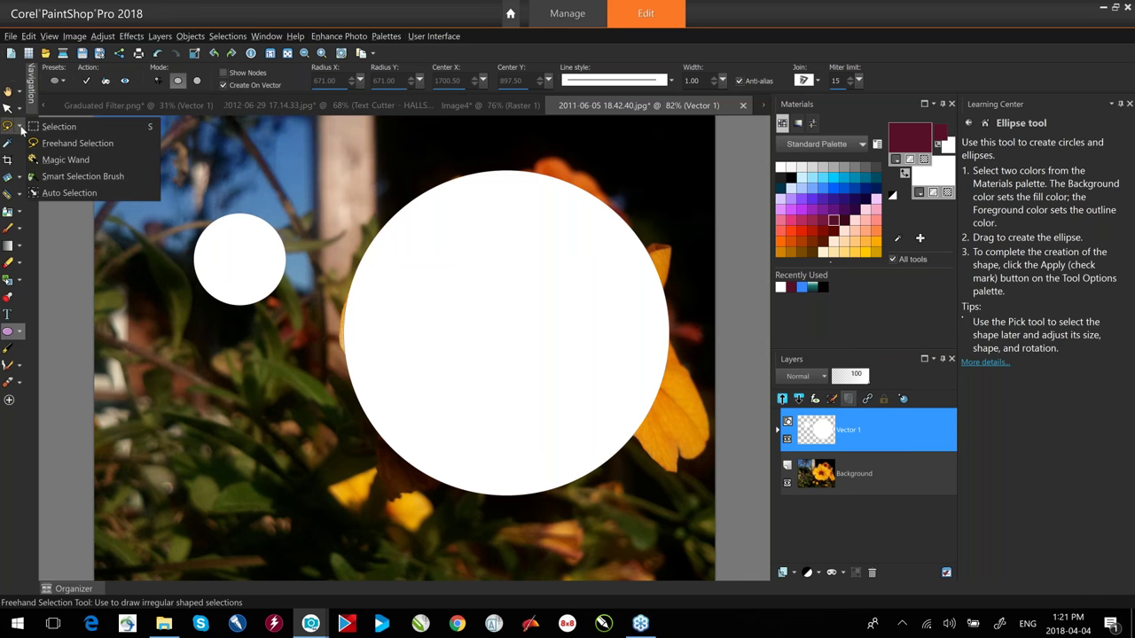
click(76, 128)
drag(213, 349, 288, 422)
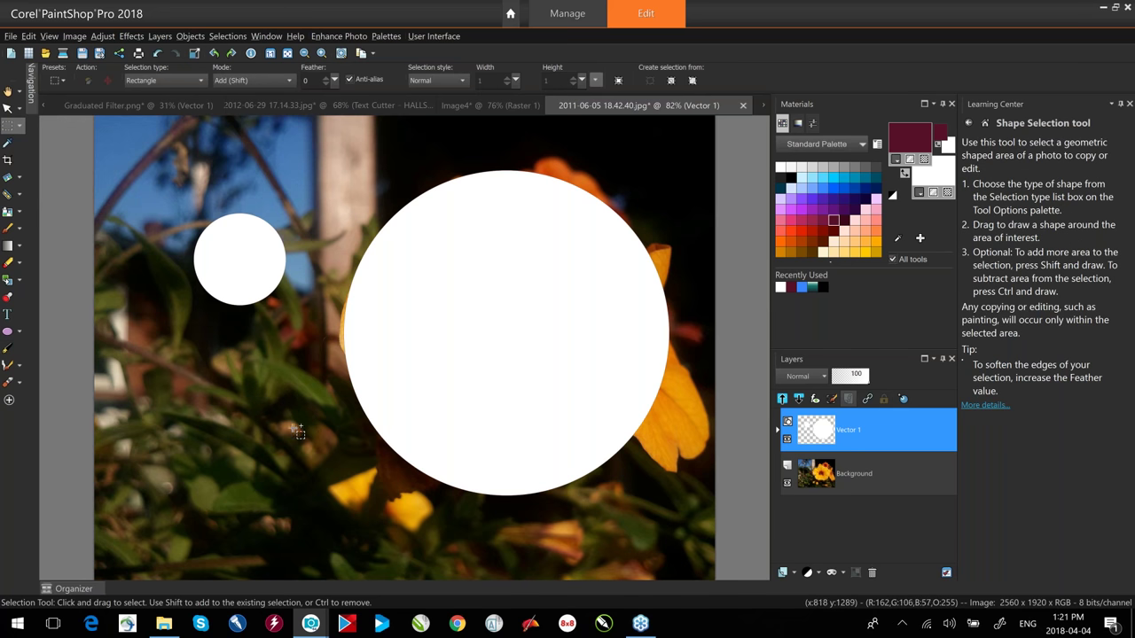
key(shift)
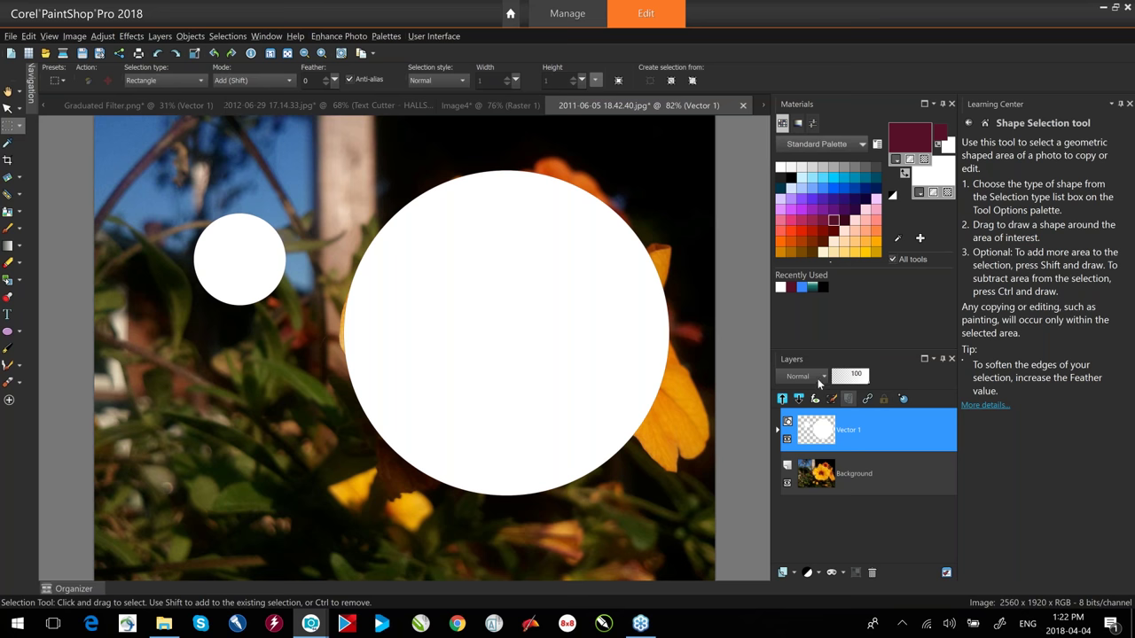
Set the blend mode of the circles' vector layer to Hue (L) and list the available new layer types.
scroll(822, 377, down, 17)
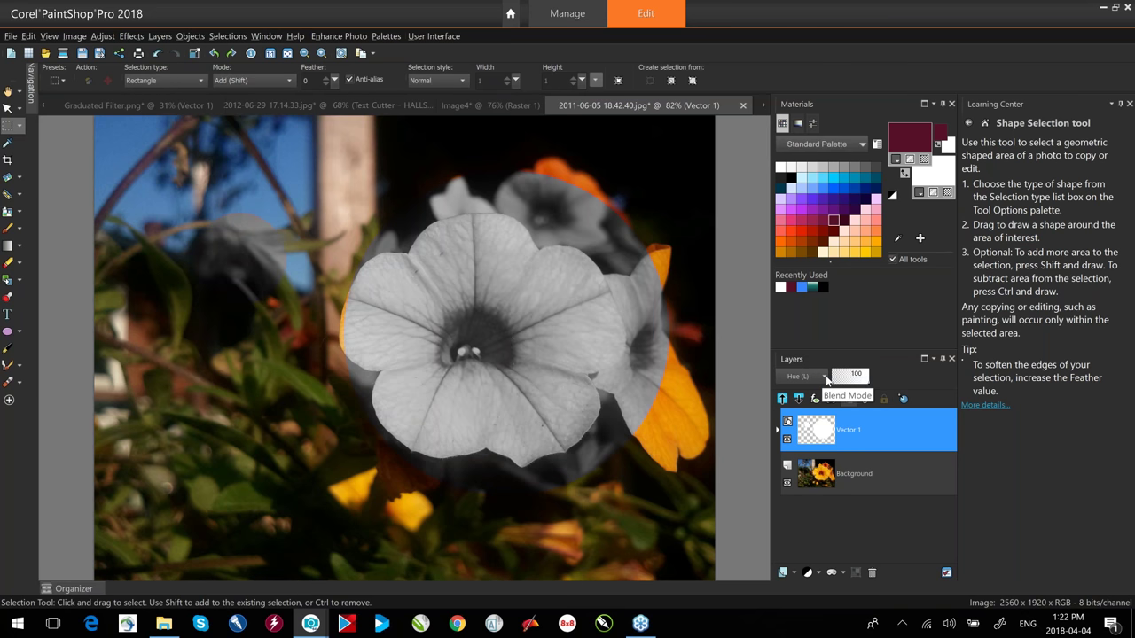
click(825, 376)
click(819, 533)
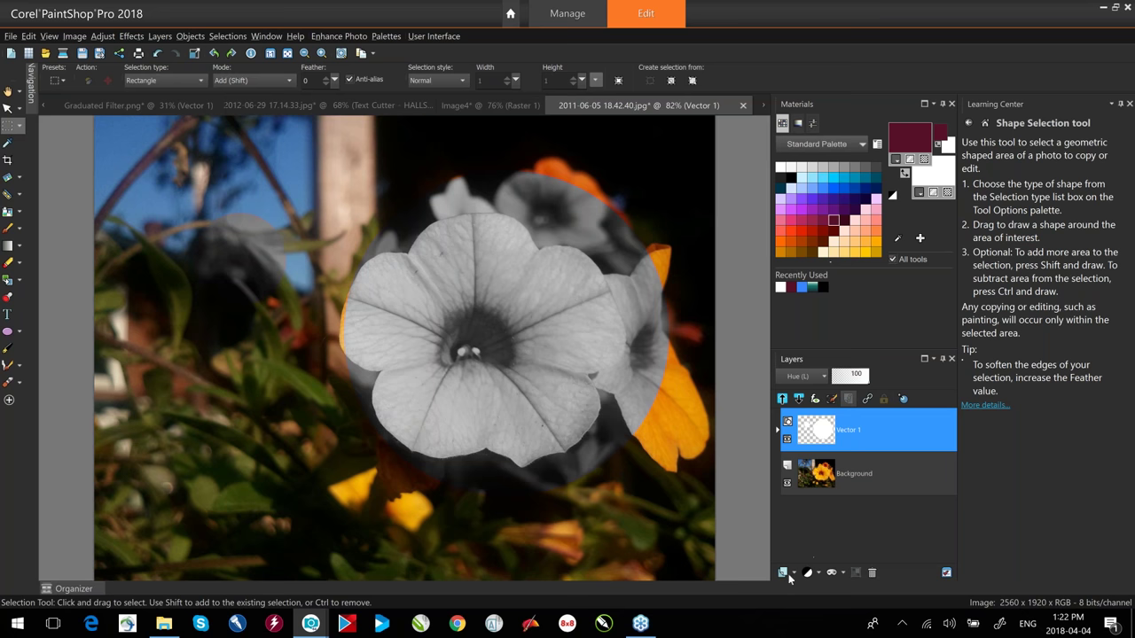
click(792, 573)
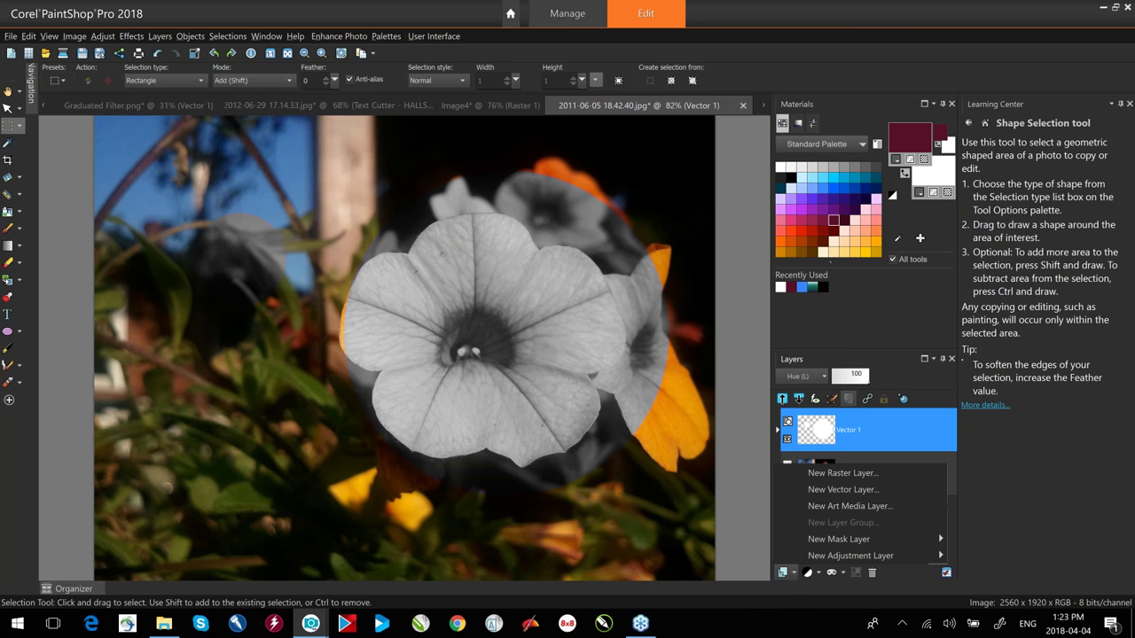
Try a preset speech-balloon shape over the foliage beside the flower on the existing vector layer.
click(461, 109)
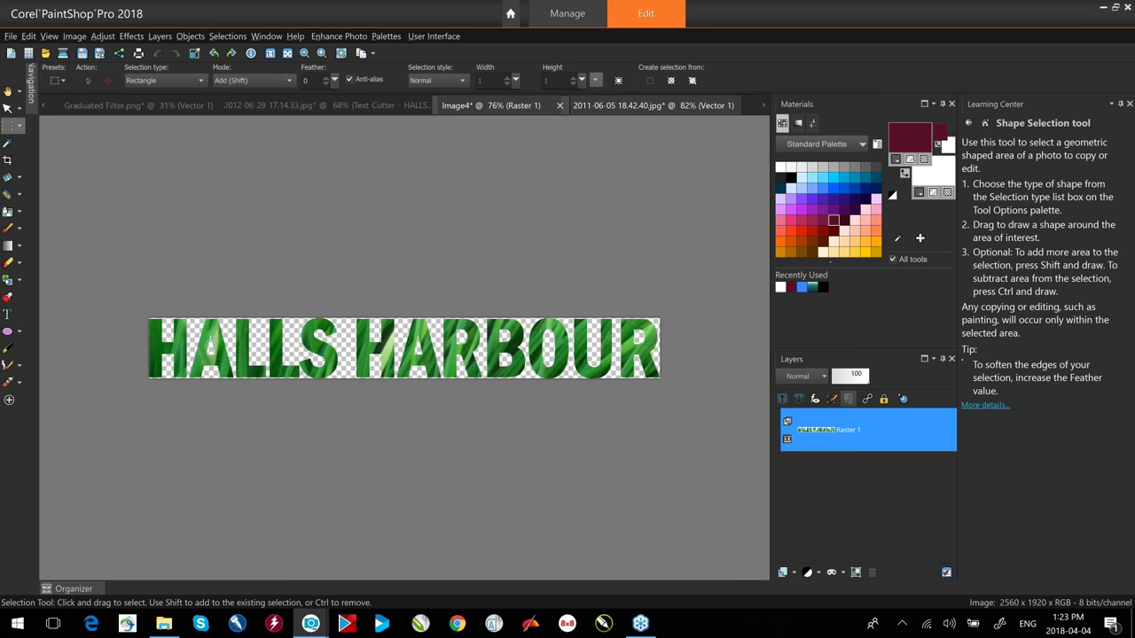
click(18, 334)
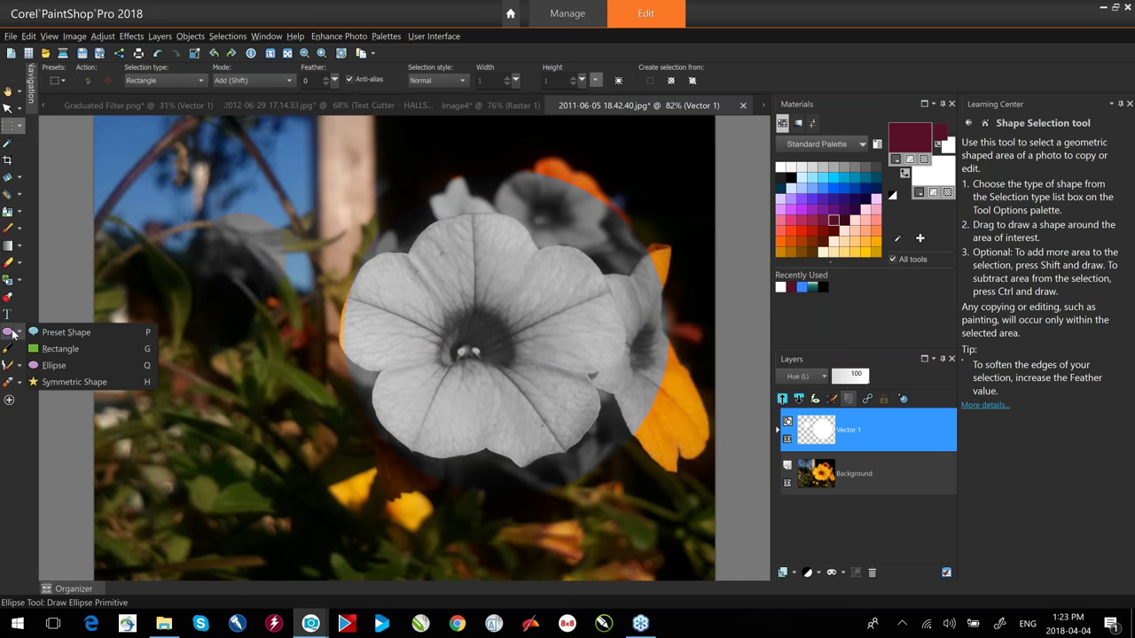
click(48, 332)
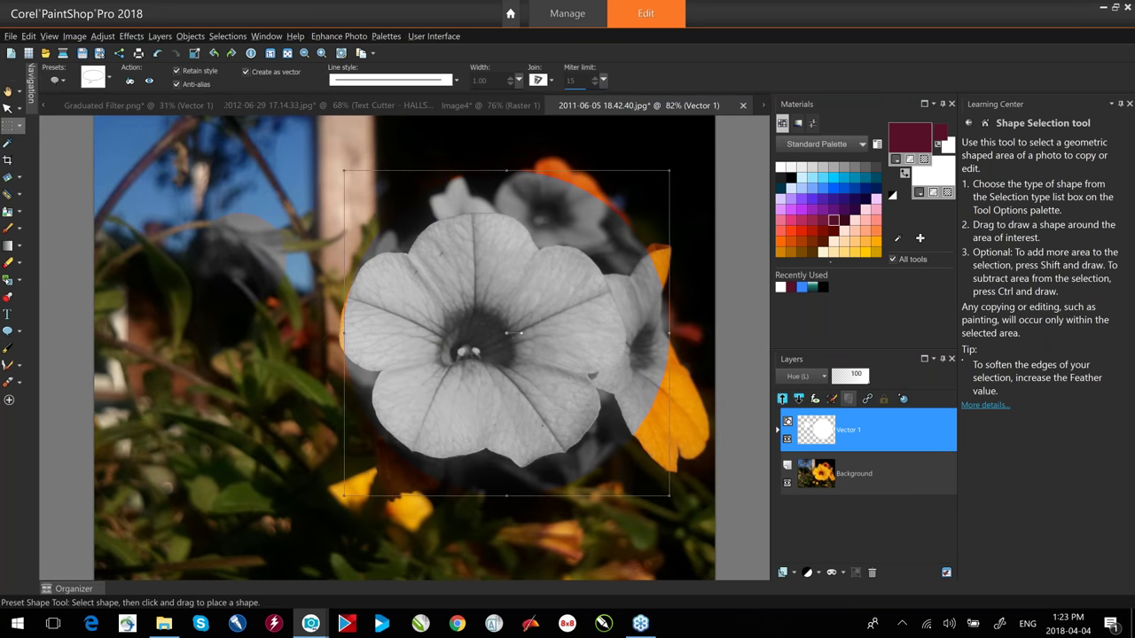
drag(179, 259, 368, 453)
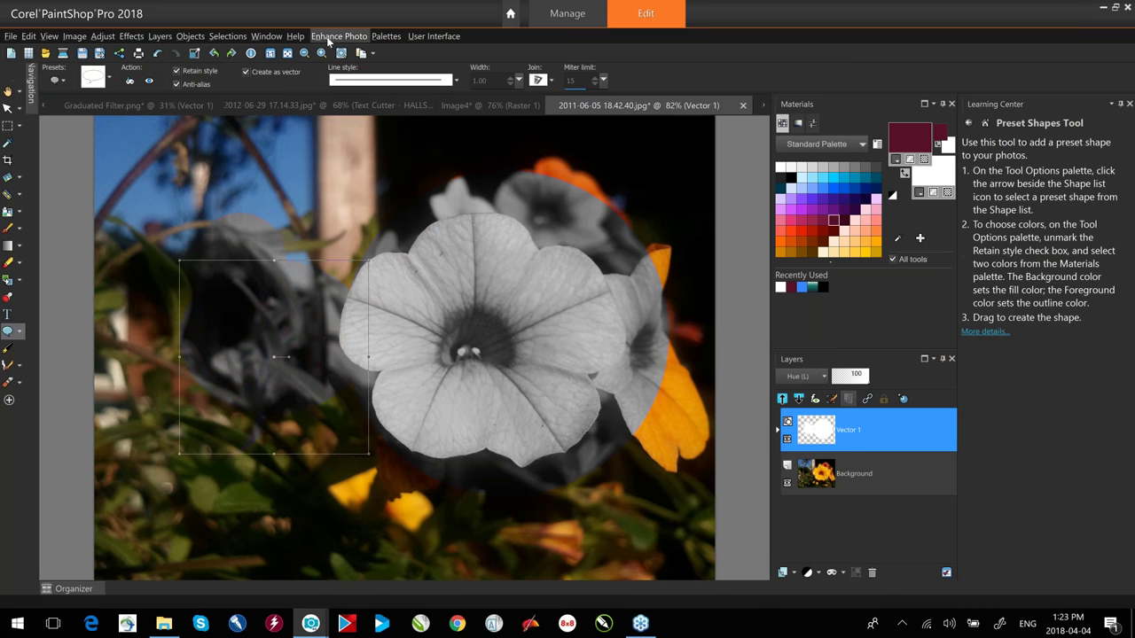
Close all open documents without saving changes and reopen the flower photo from the Organizer.
click(266, 36)
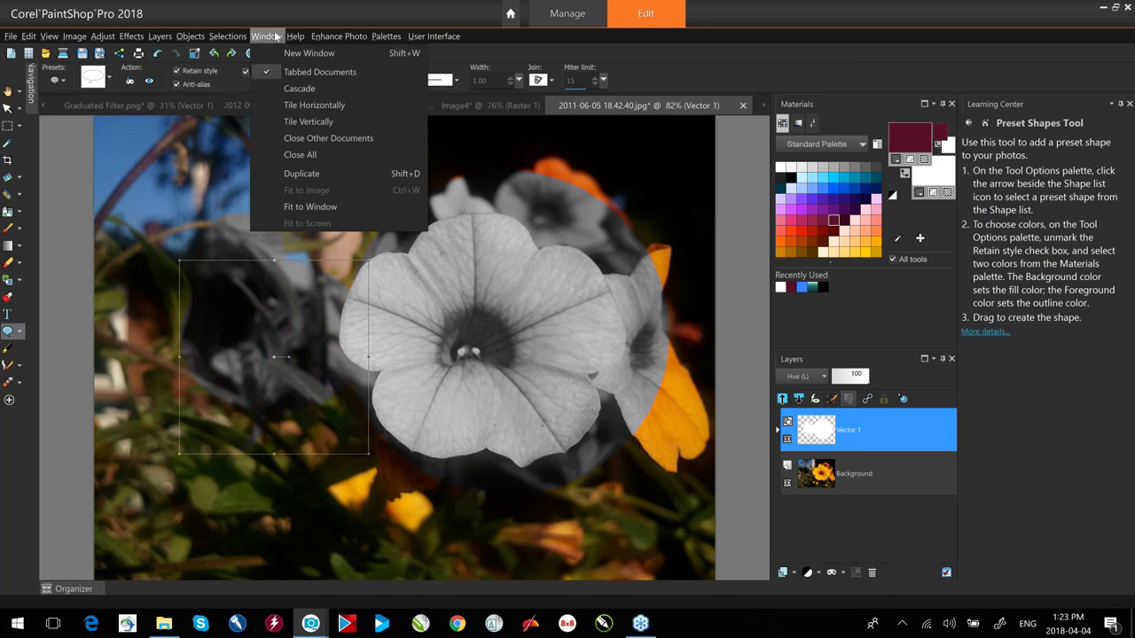
click(312, 155)
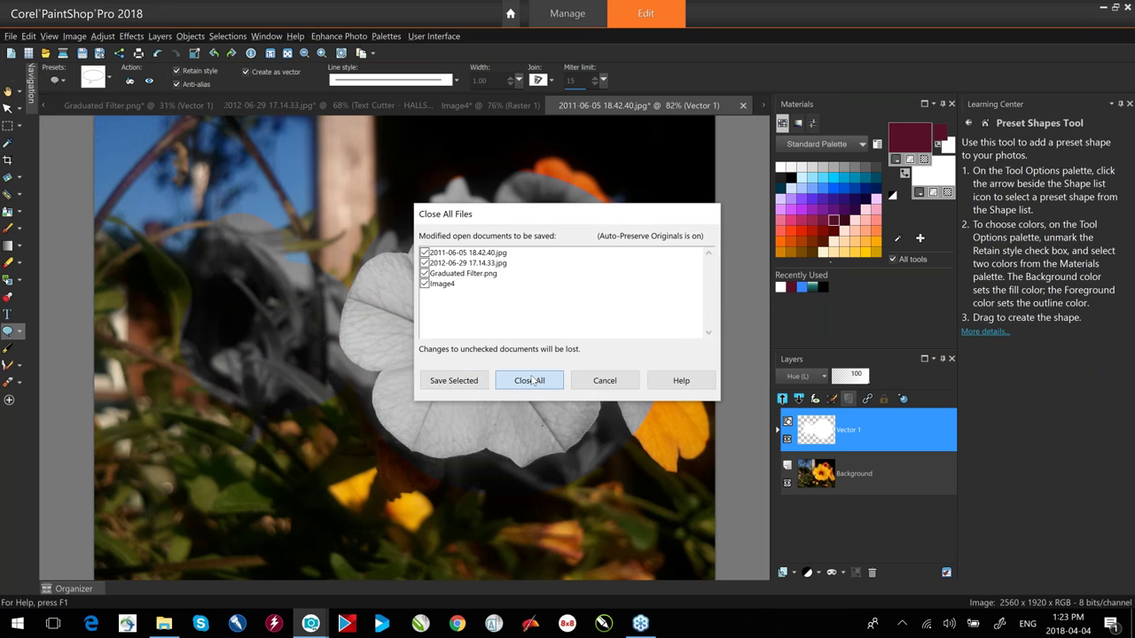
click(502, 382)
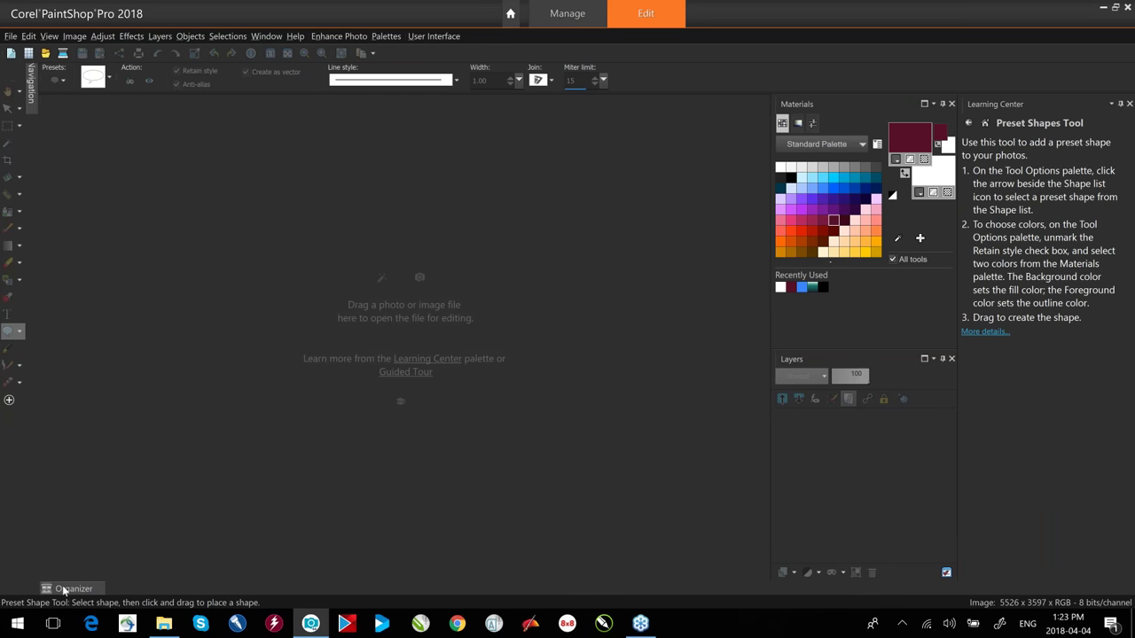
click(69, 589)
double_click(96, 541)
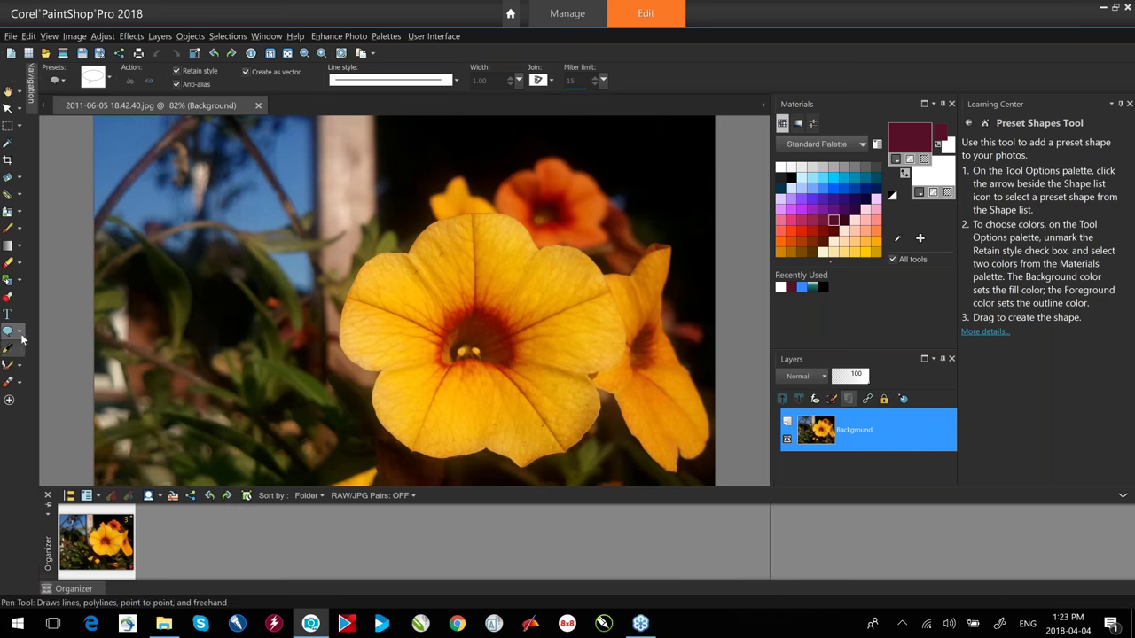
Draw two preset speech balloons, a large one over the photo's upper-left part and a small one inside it, and list the new layer types.
drag(446, 424, 446, 424)
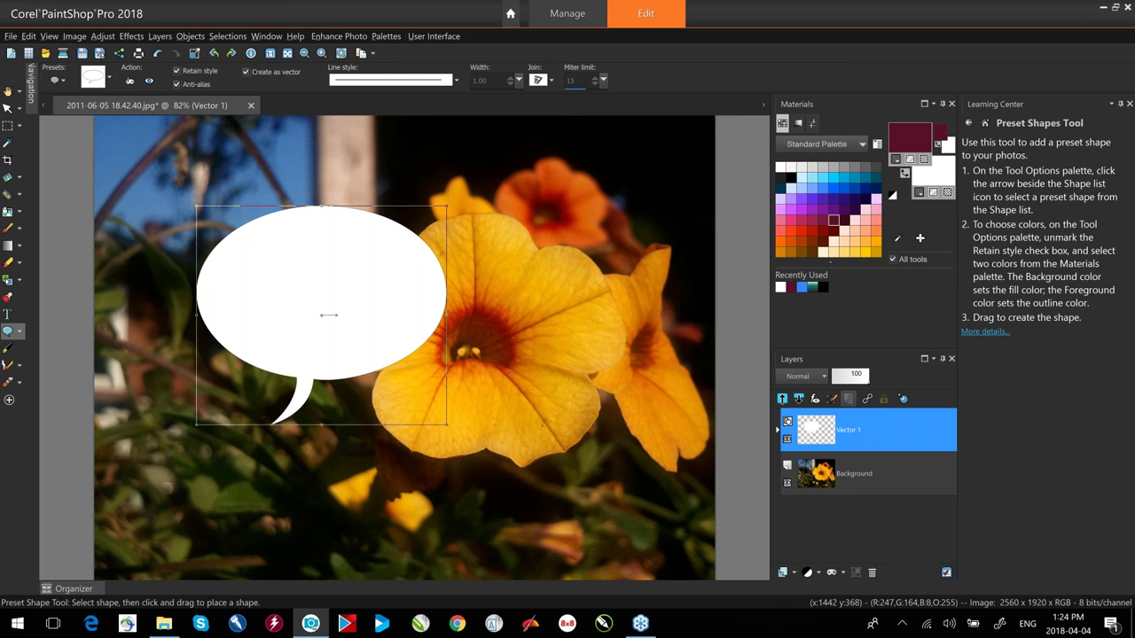
drag(446, 206, 545, 119)
drag(345, 205, 427, 298)
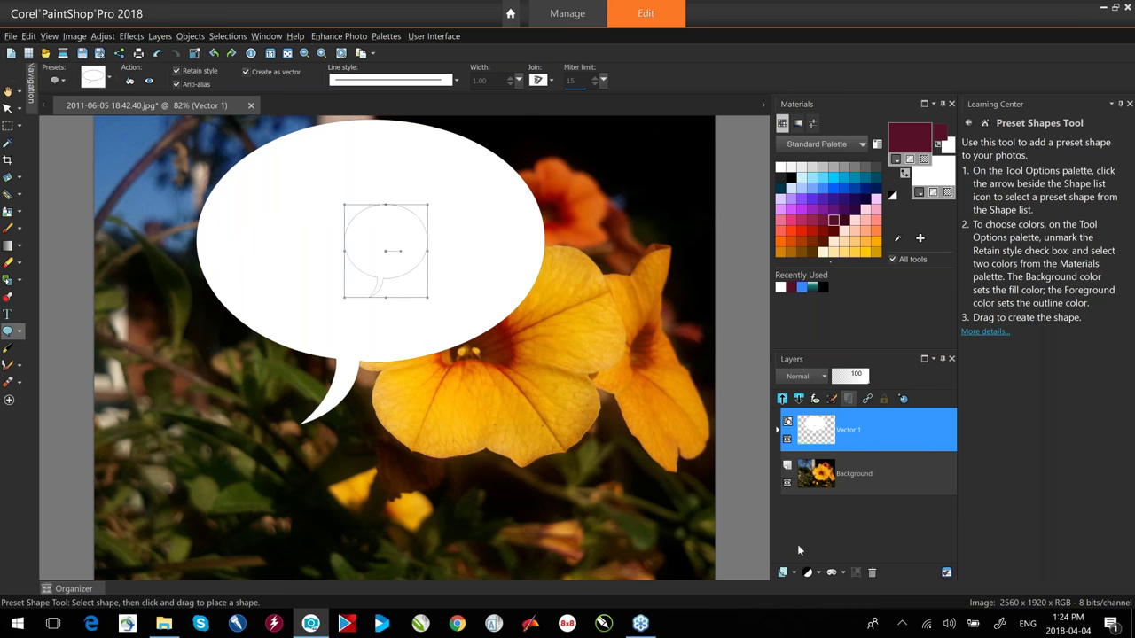
click(796, 572)
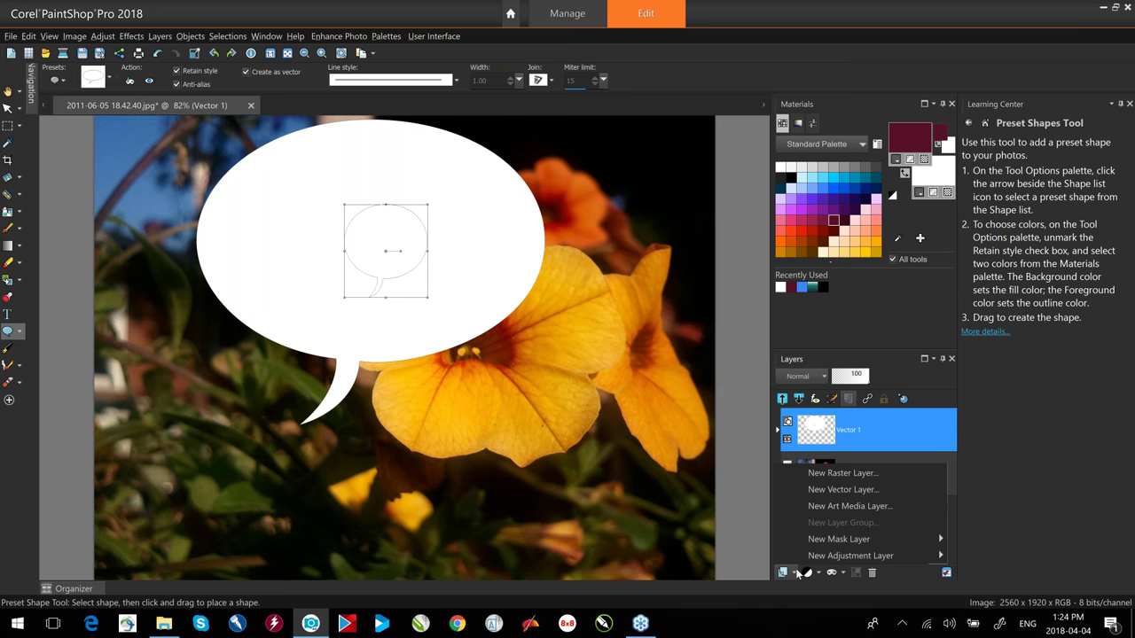
click(785, 549)
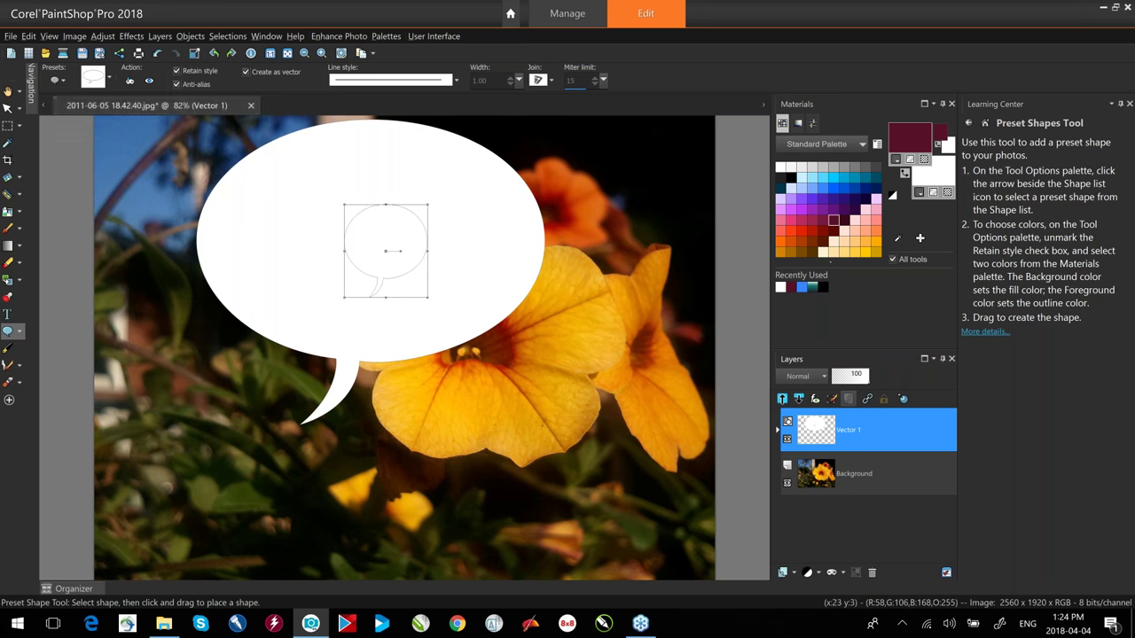
Show the grid over the photo and view the undo options in the general program preferences.
click(49, 37)
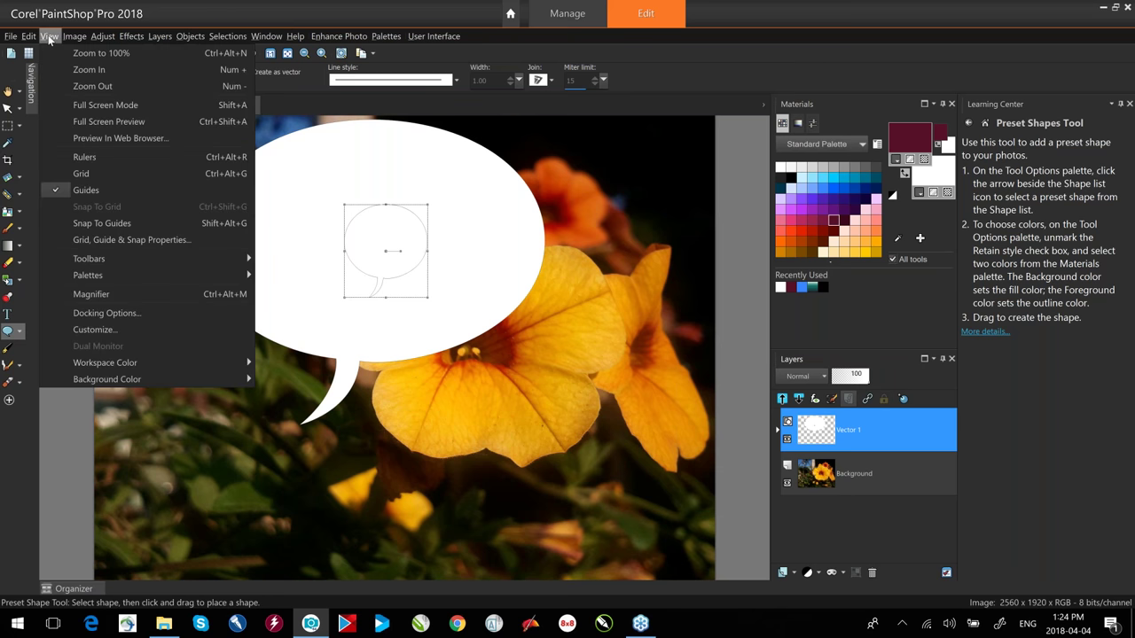
click(107, 176)
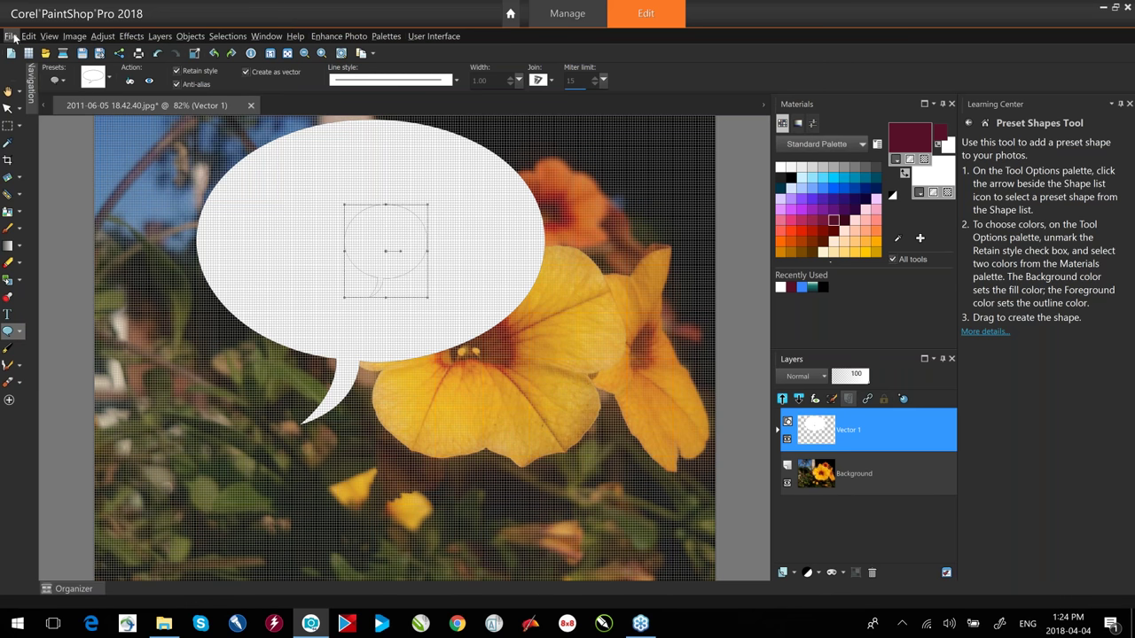
click(11, 37)
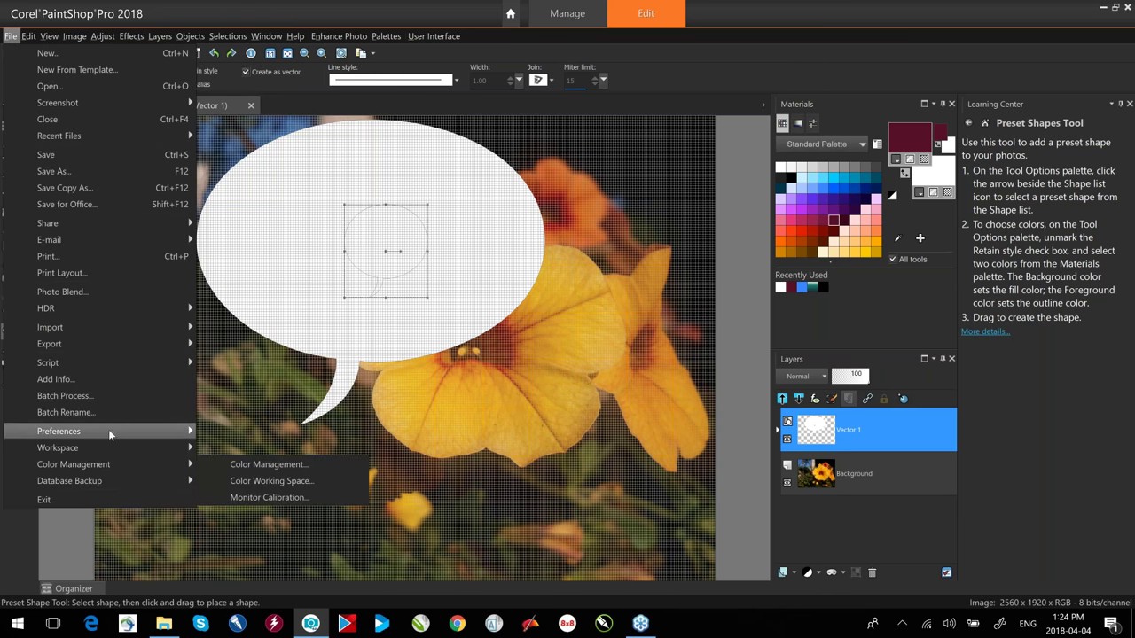
mouse_move(108, 431)
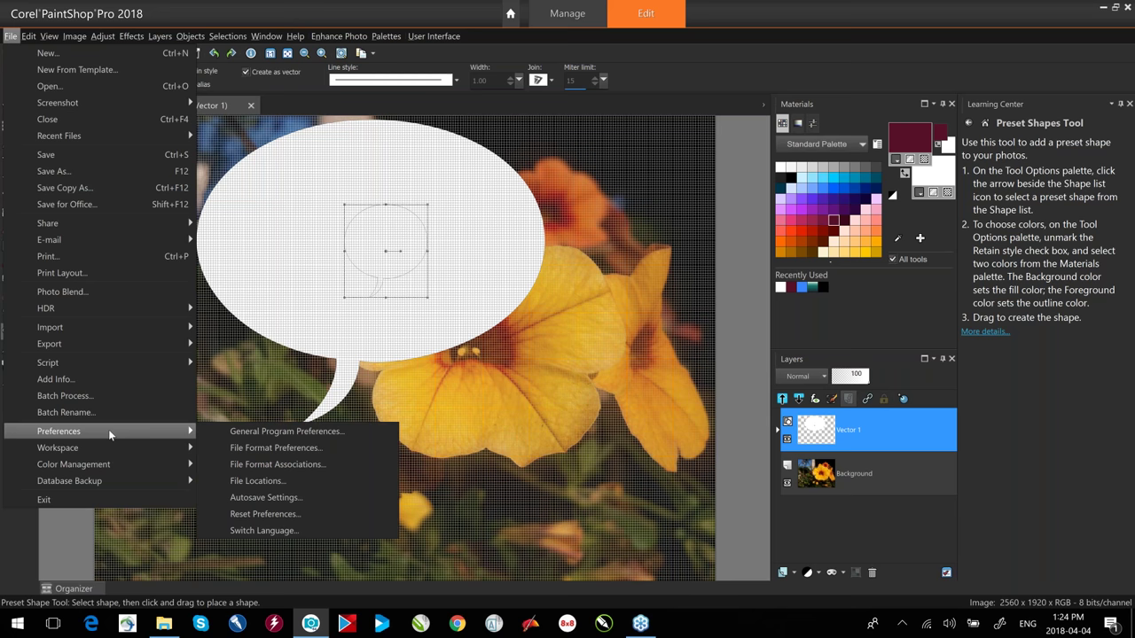
click(274, 431)
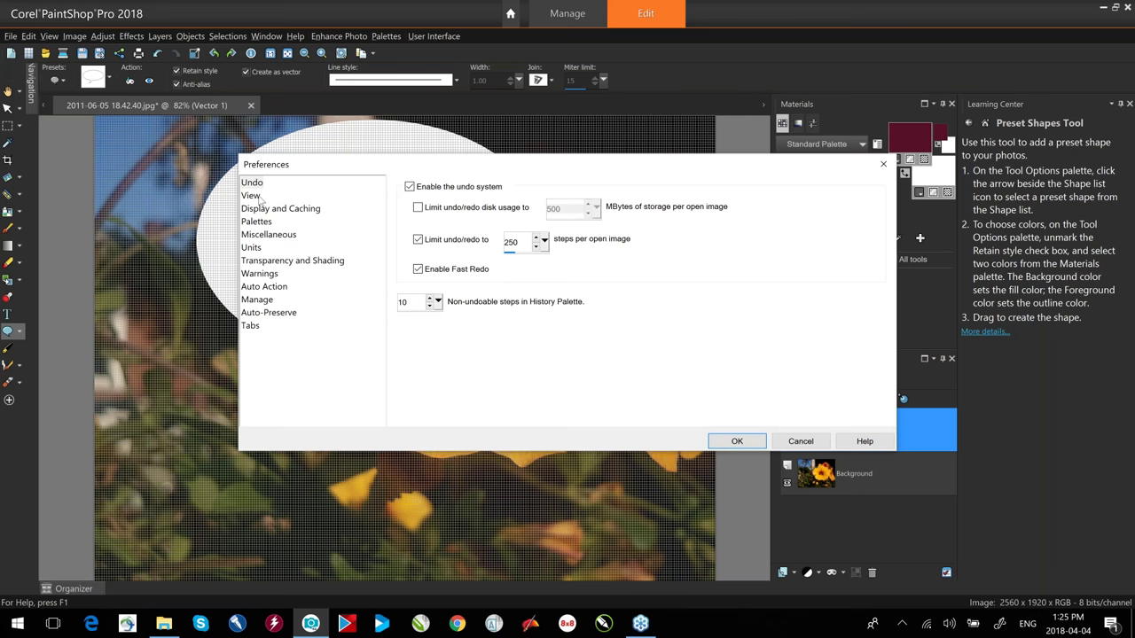
click(885, 167)
scroll(574, 224, up, 3)
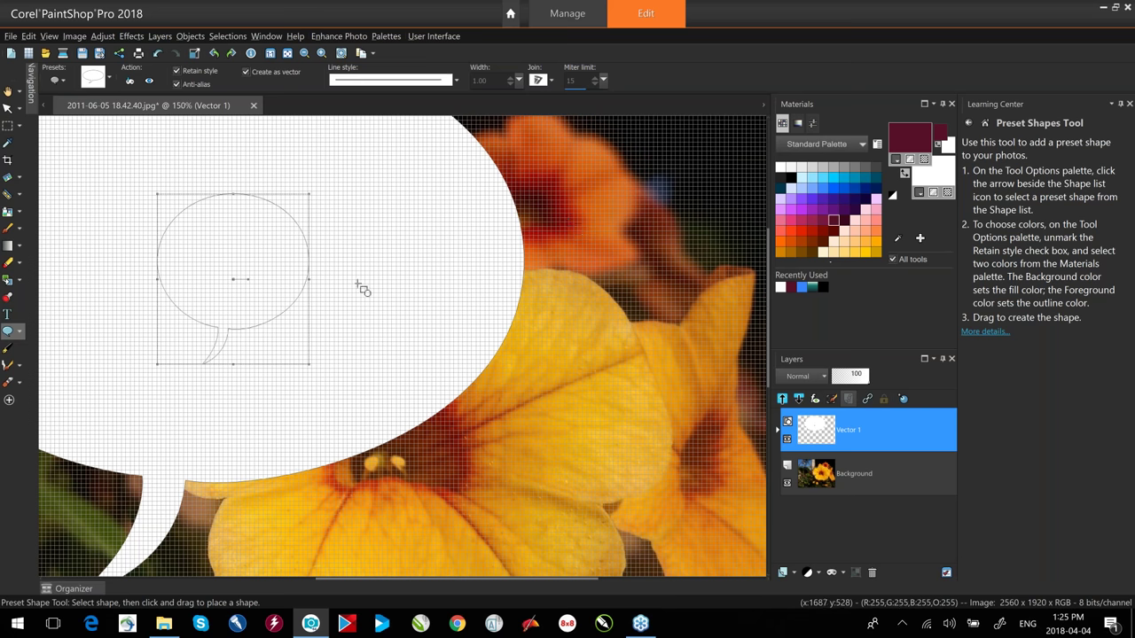
Show the rulers and place a horizontal guide just above the small speech balloon.
click(50, 37)
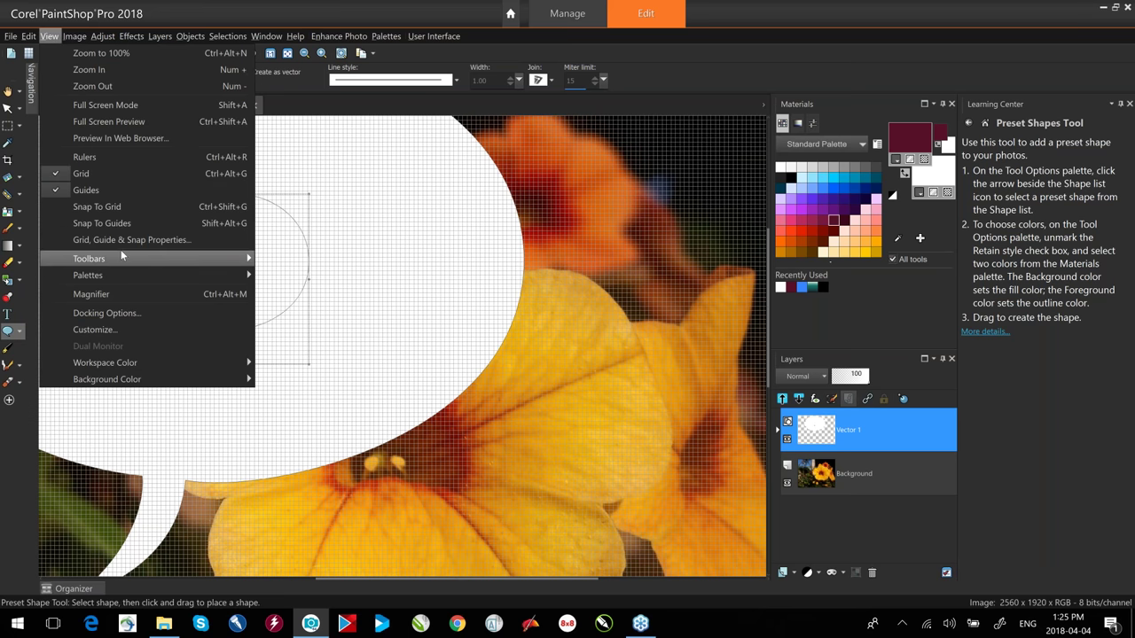
mouse_move(117, 271)
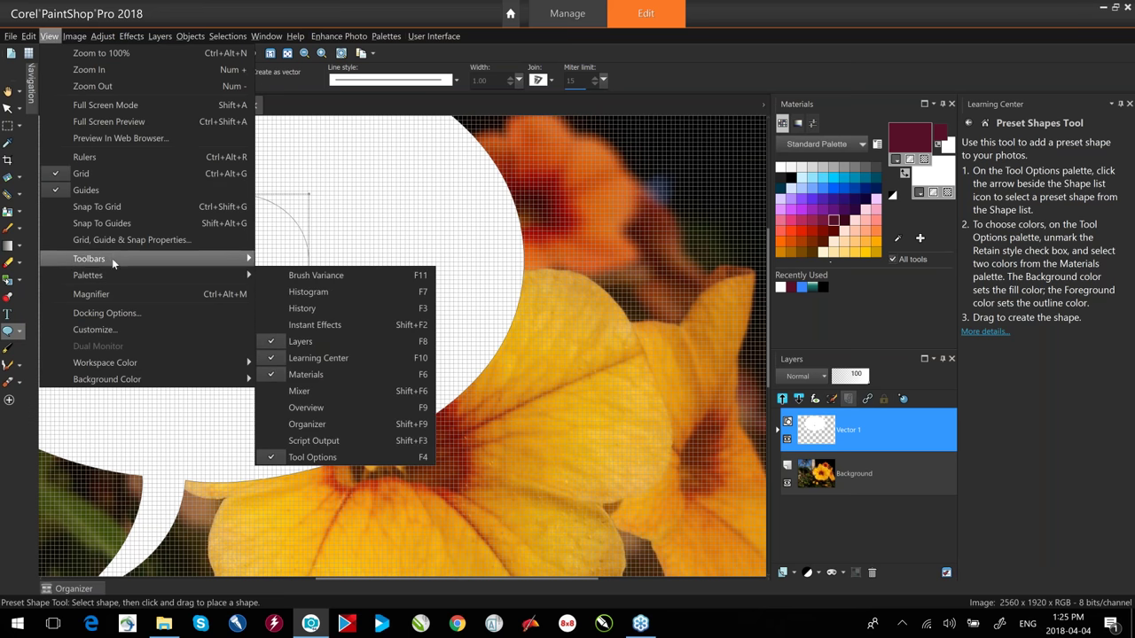
click(112, 158)
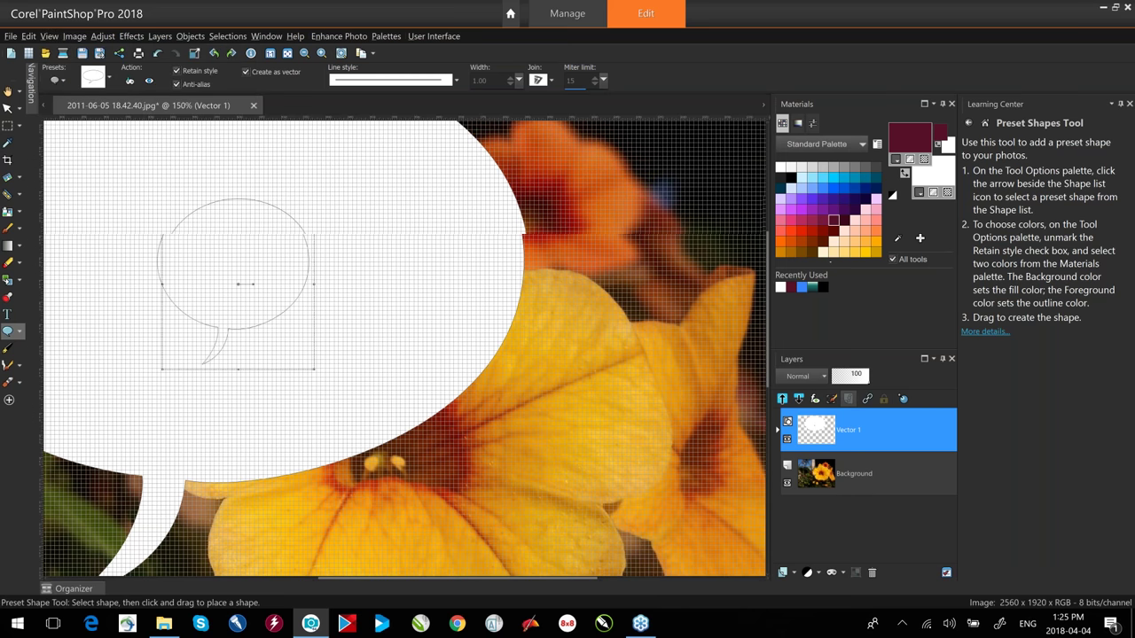
drag(303, 115, 304, 172)
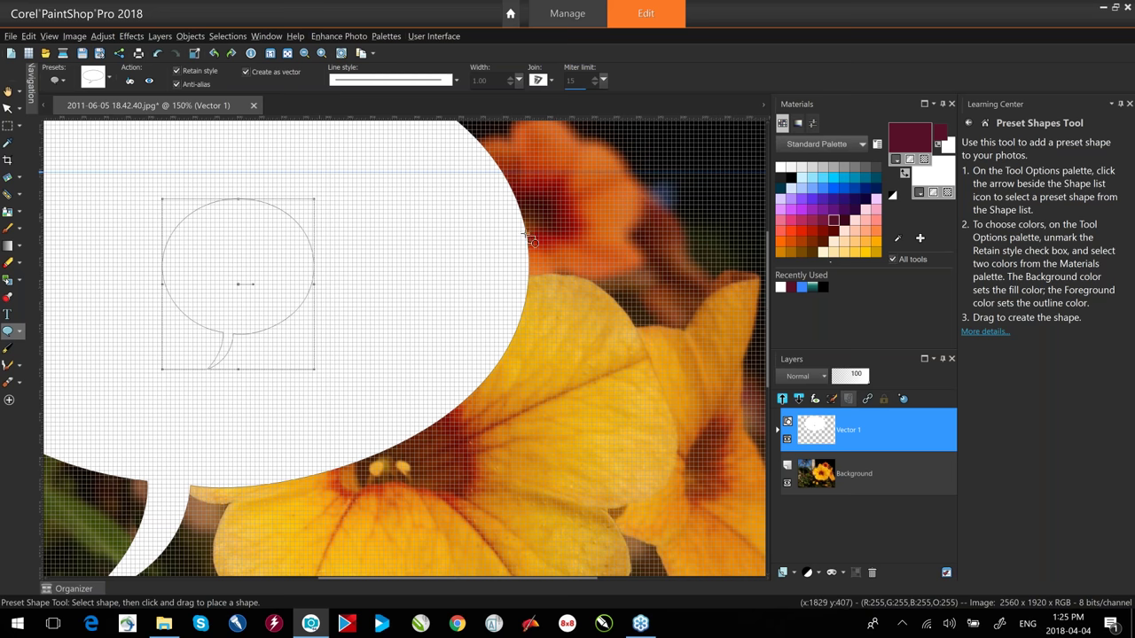
Hide the grid over the photo.
click(77, 34)
mouse_move(50, 36)
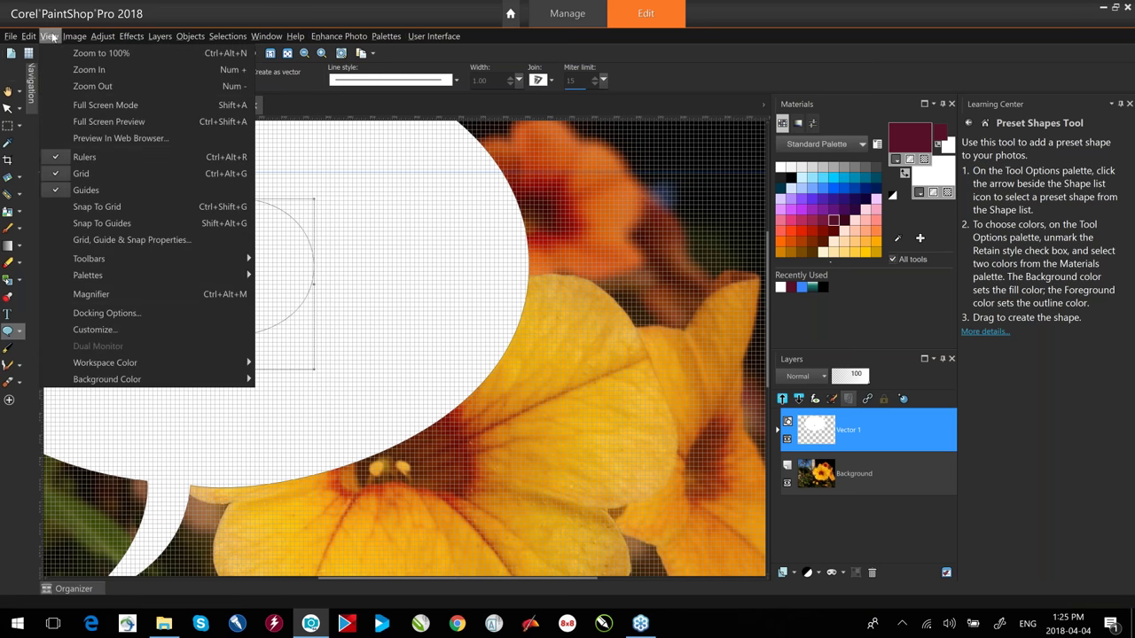
click(82, 176)
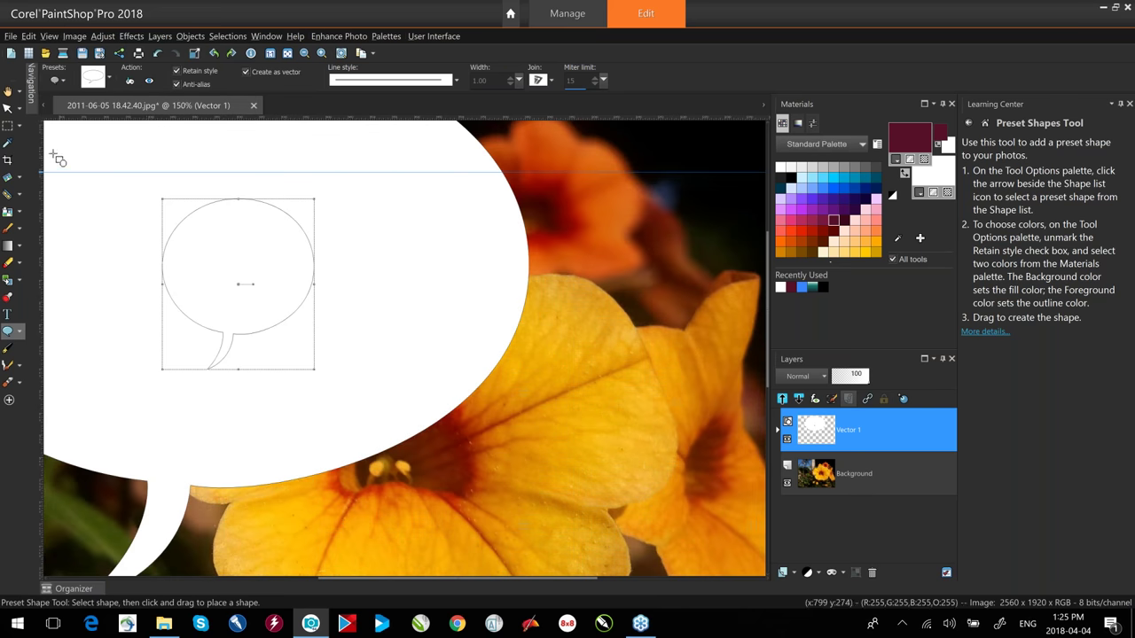
Delete the vector layer containing the speech balloons.
right_click(842, 430)
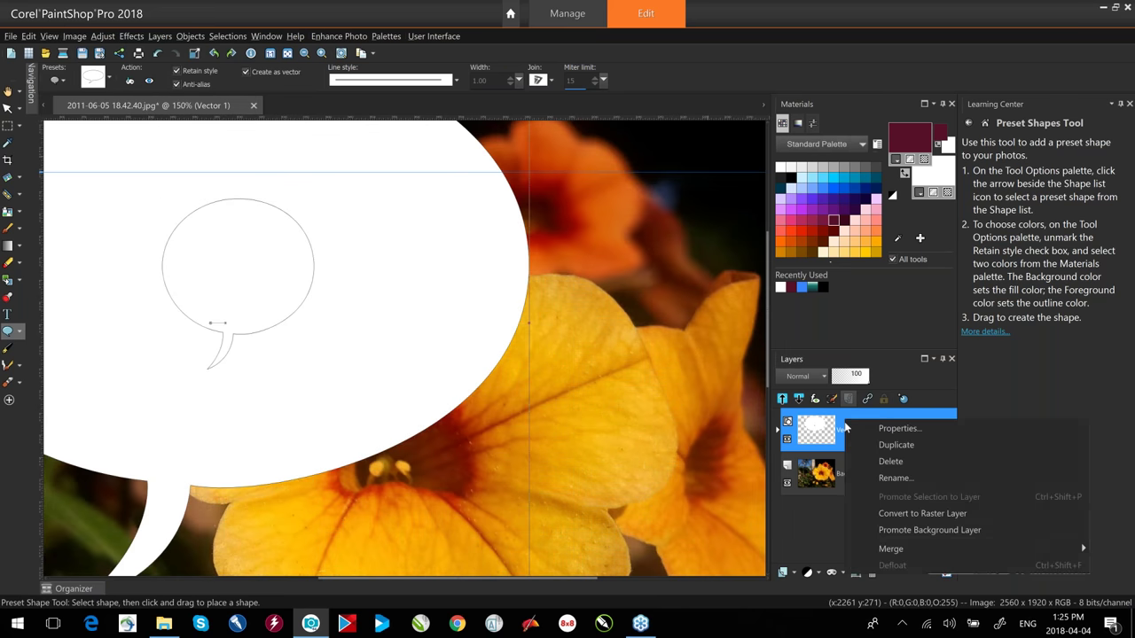
click(891, 461)
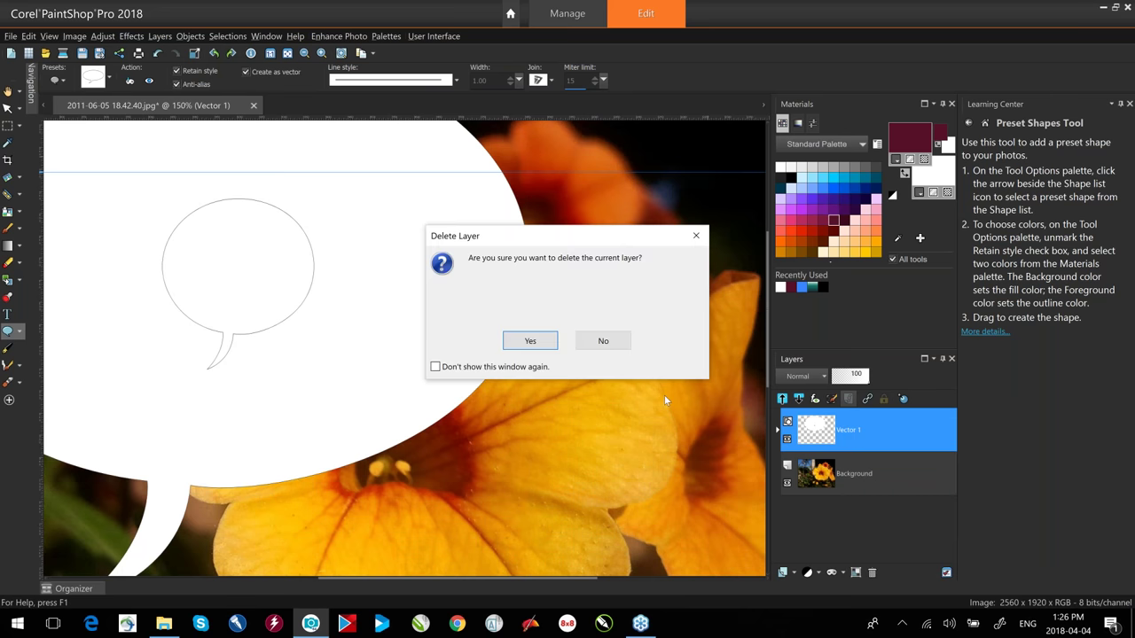
click(532, 344)
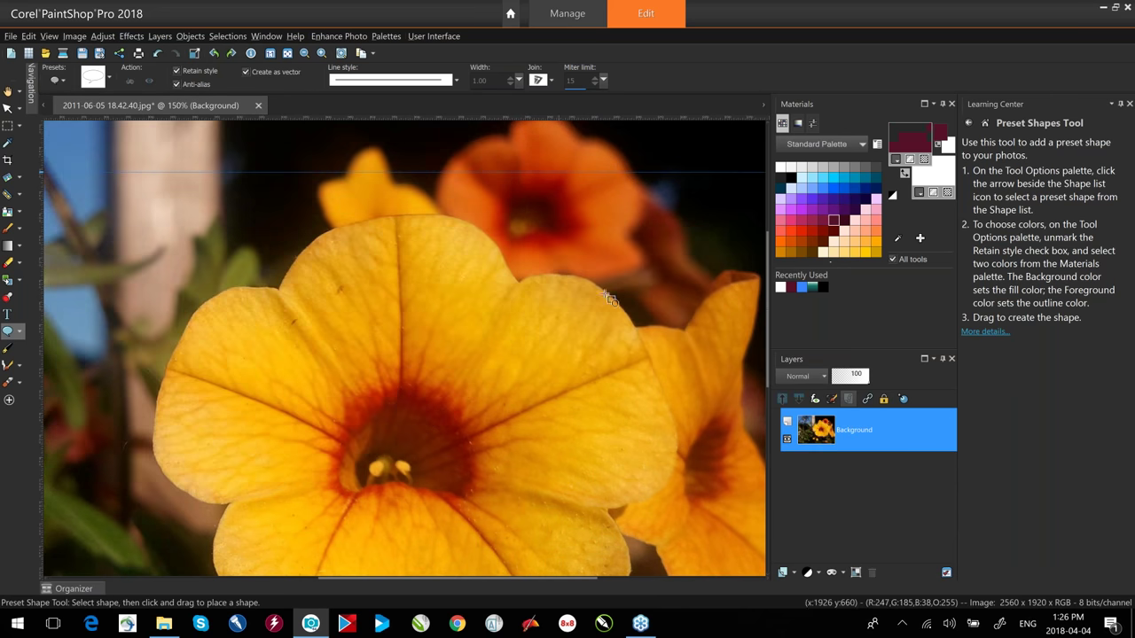
Make a freehand selection of a small area on the large flower's upper-left petal and invert the selection.
click(19, 126)
click(86, 143)
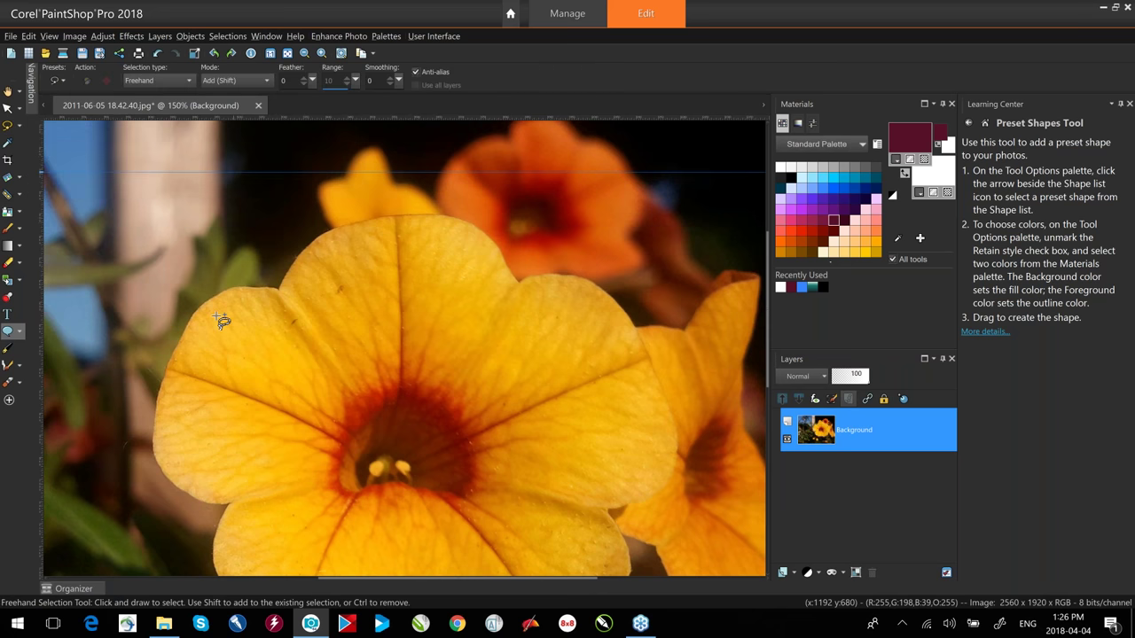
mouse_move(210, 373)
mouse_down()
mouse_move(253, 292)
mouse_move(211, 297)
mouse_move(204, 341)
mouse_up()
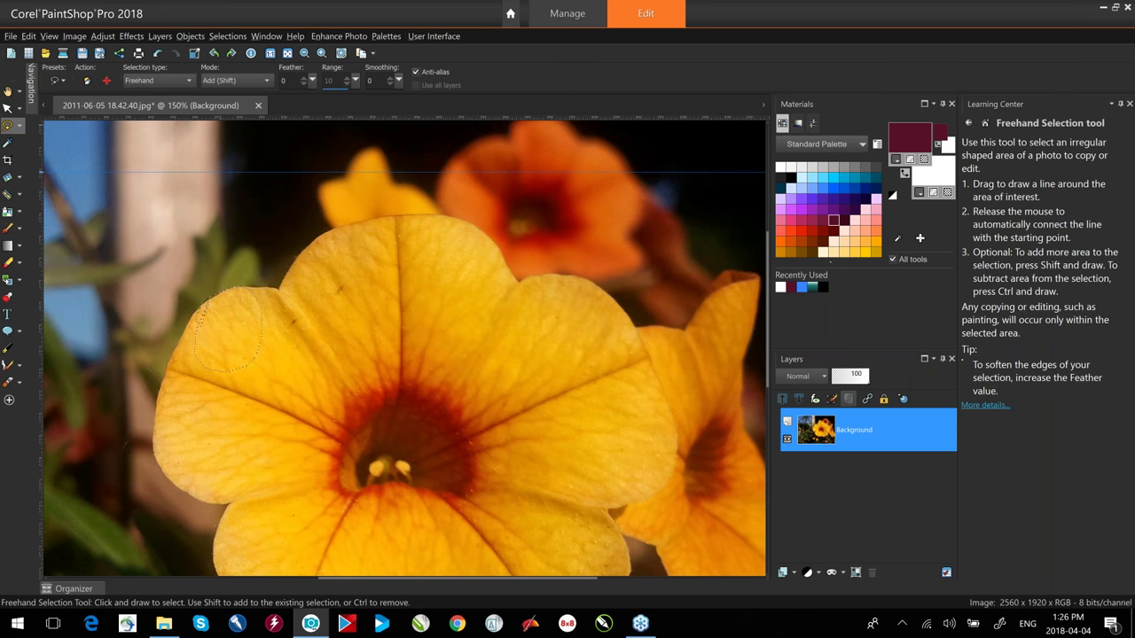
click(227, 36)
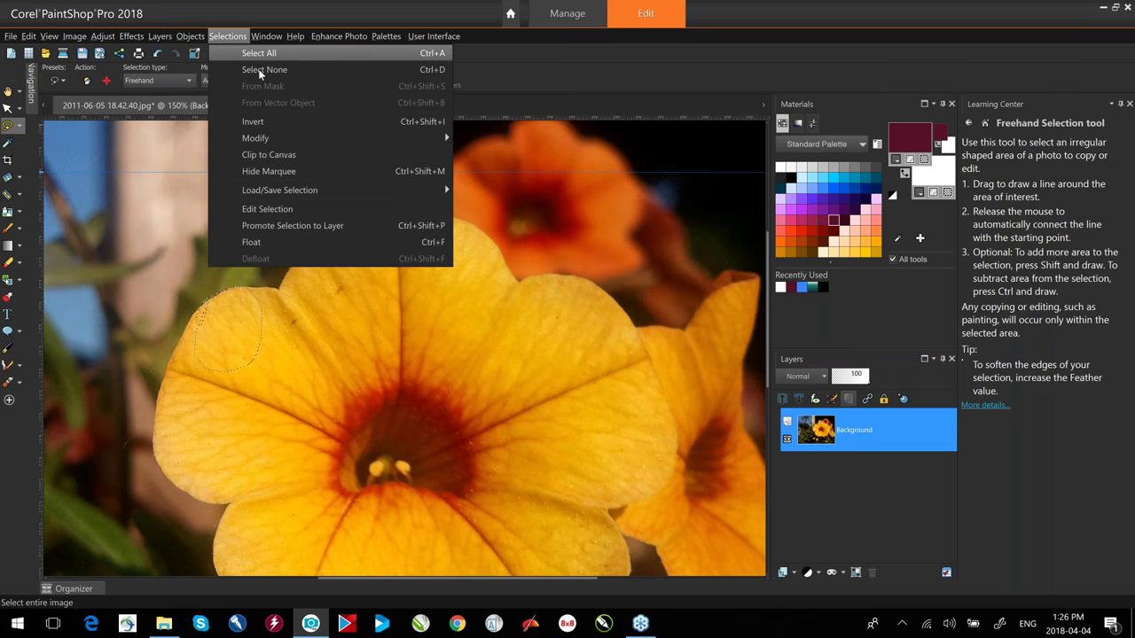
click(258, 123)
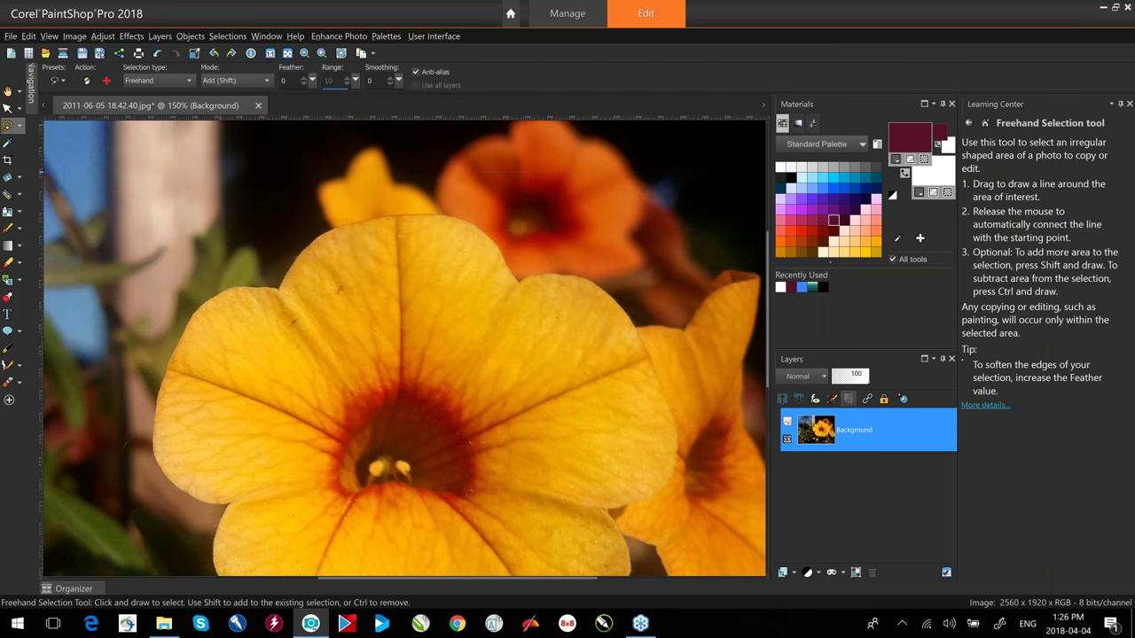
Apply the Blur More adjustment to the current selection.
click(104, 36)
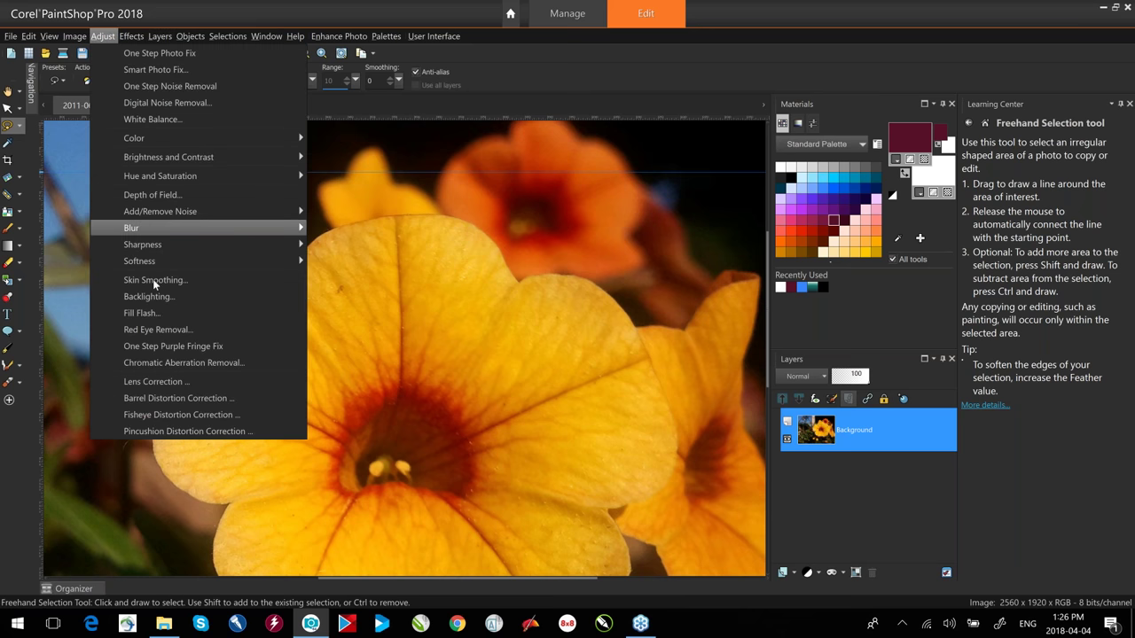
mouse_move(158, 227)
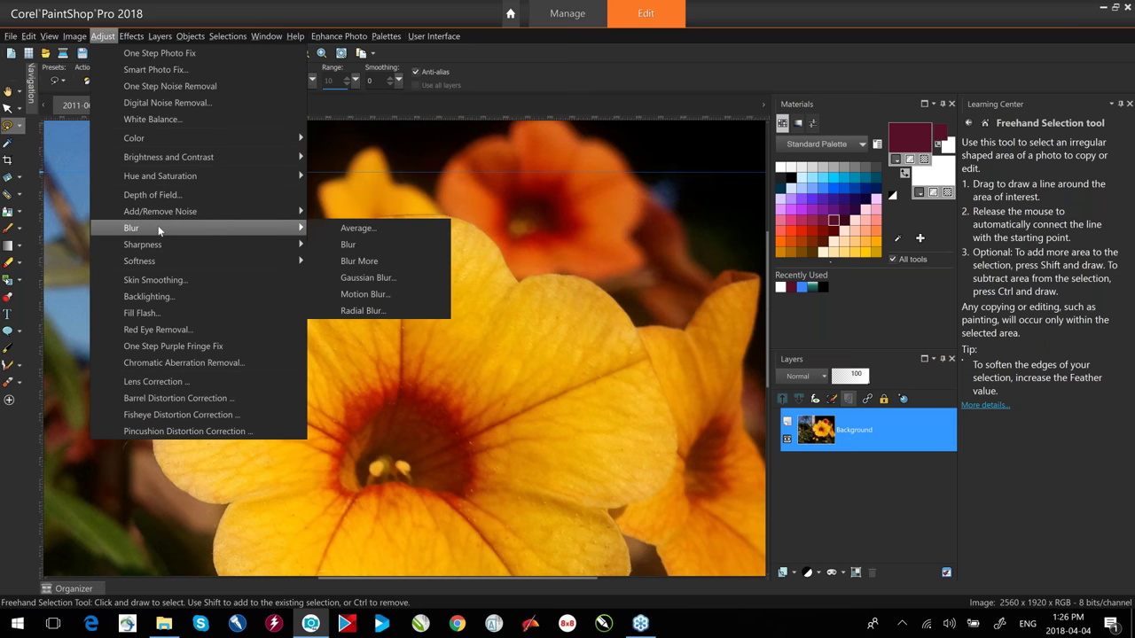
click(386, 258)
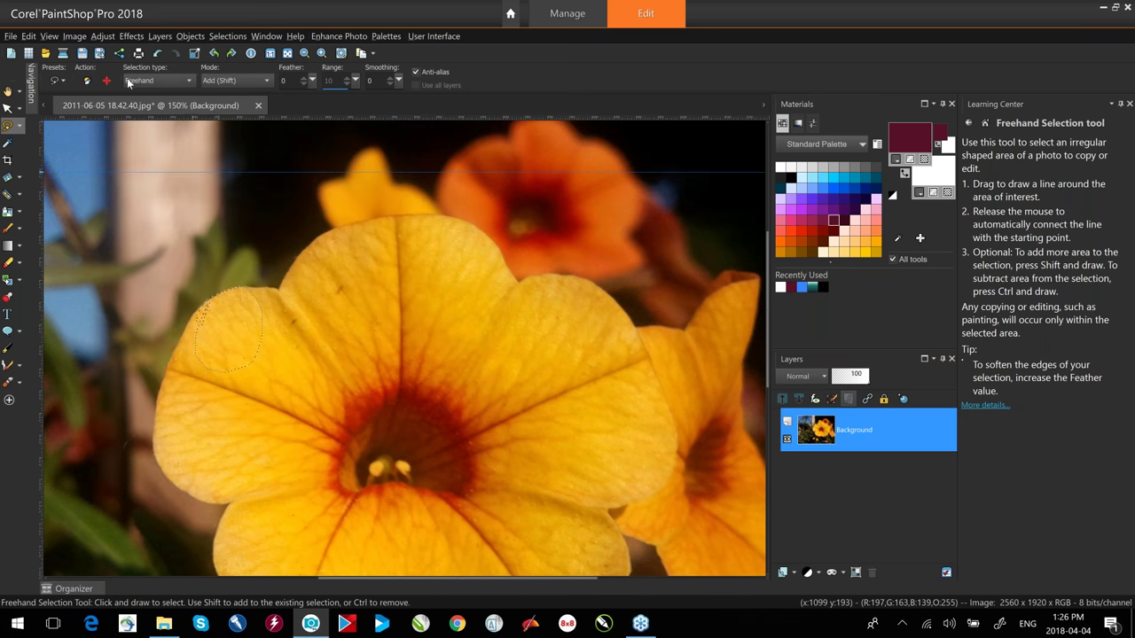
click(103, 36)
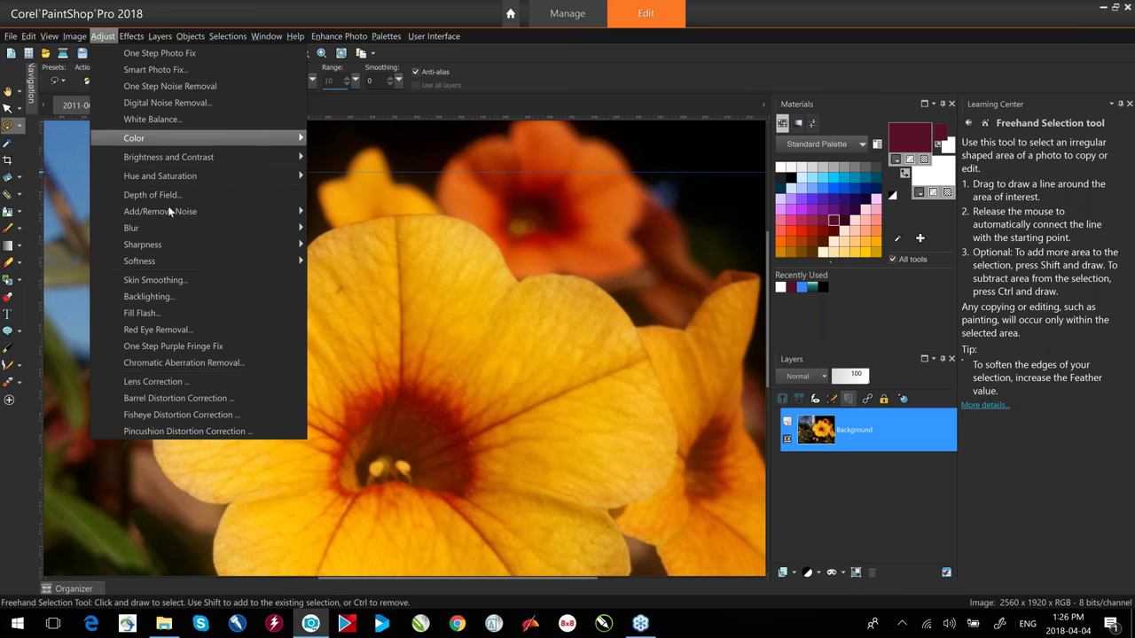
mouse_move(176, 228)
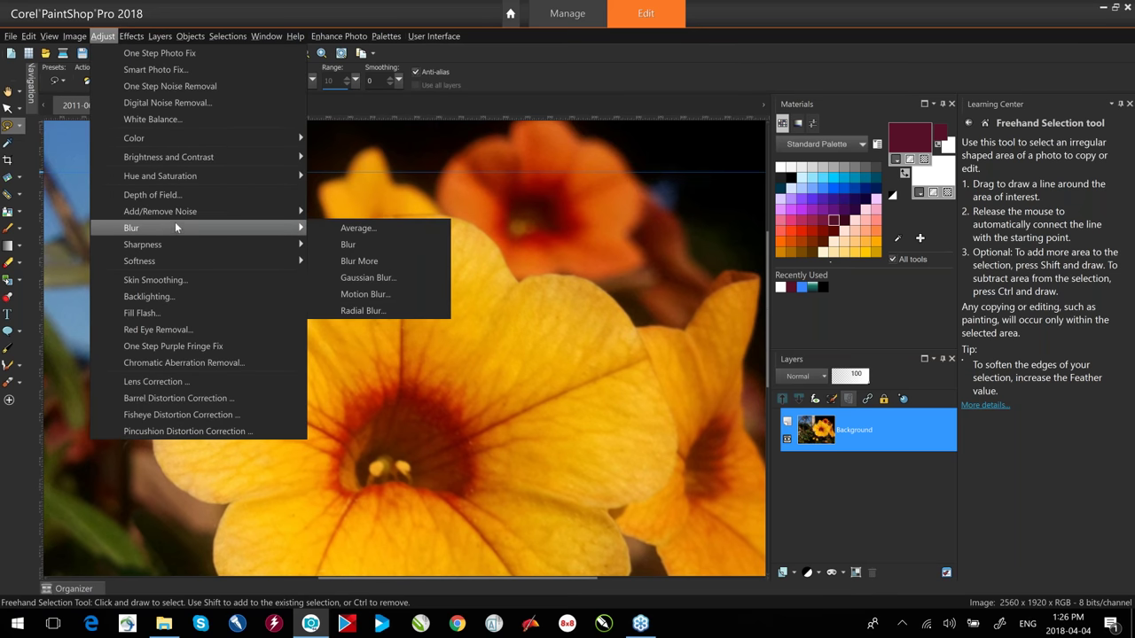
click(392, 280)
drag(619, 312, 634, 316)
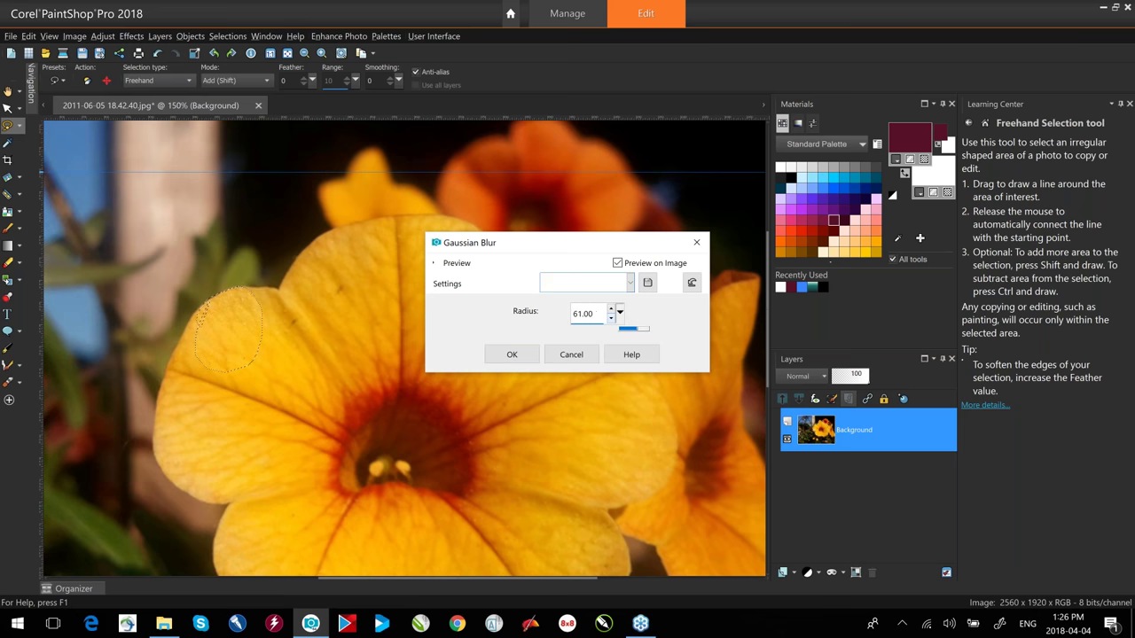
click(585, 359)
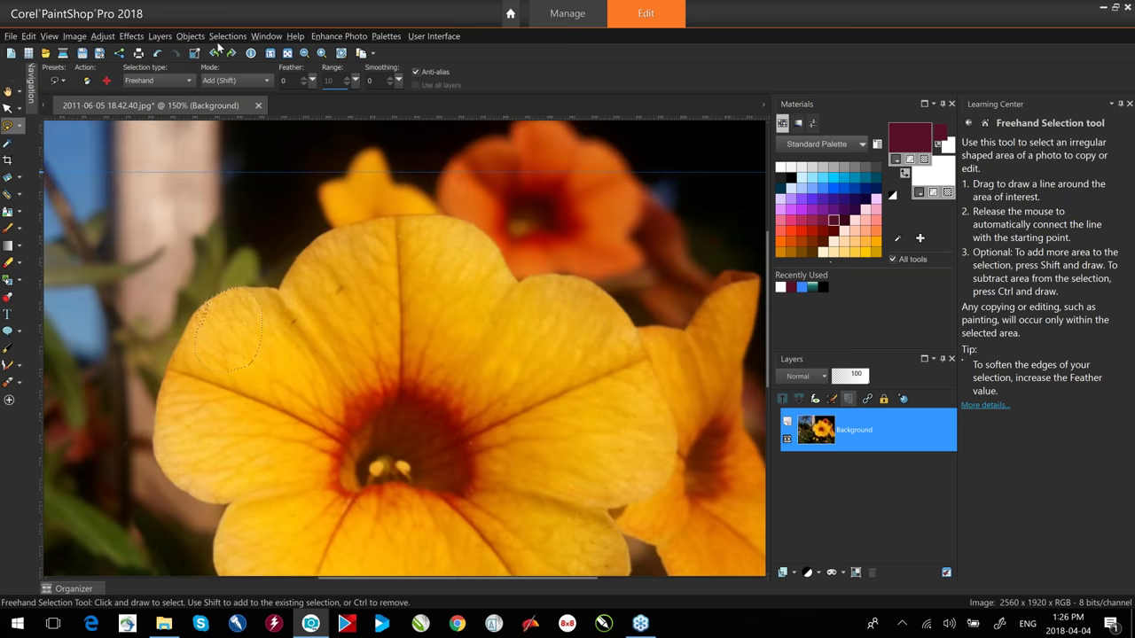
Invert the selection and apply a Gaussian Blur with a radius of 89 to the small area on the upper-left petal.
click(227, 37)
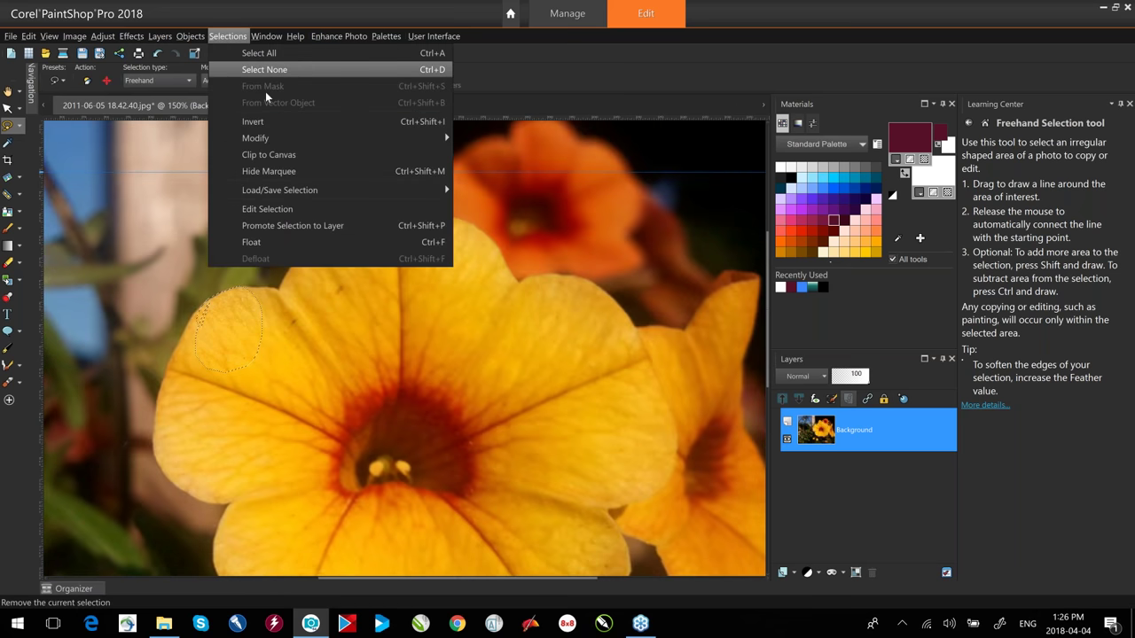
key(Escape)
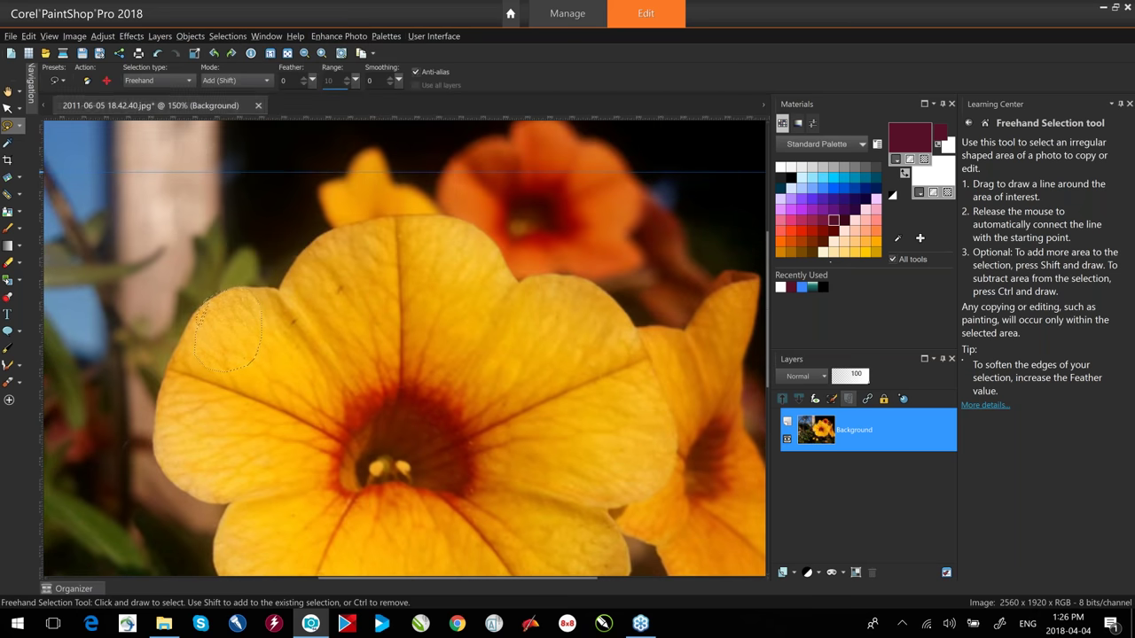
click(78, 38)
mouse_move(103, 36)
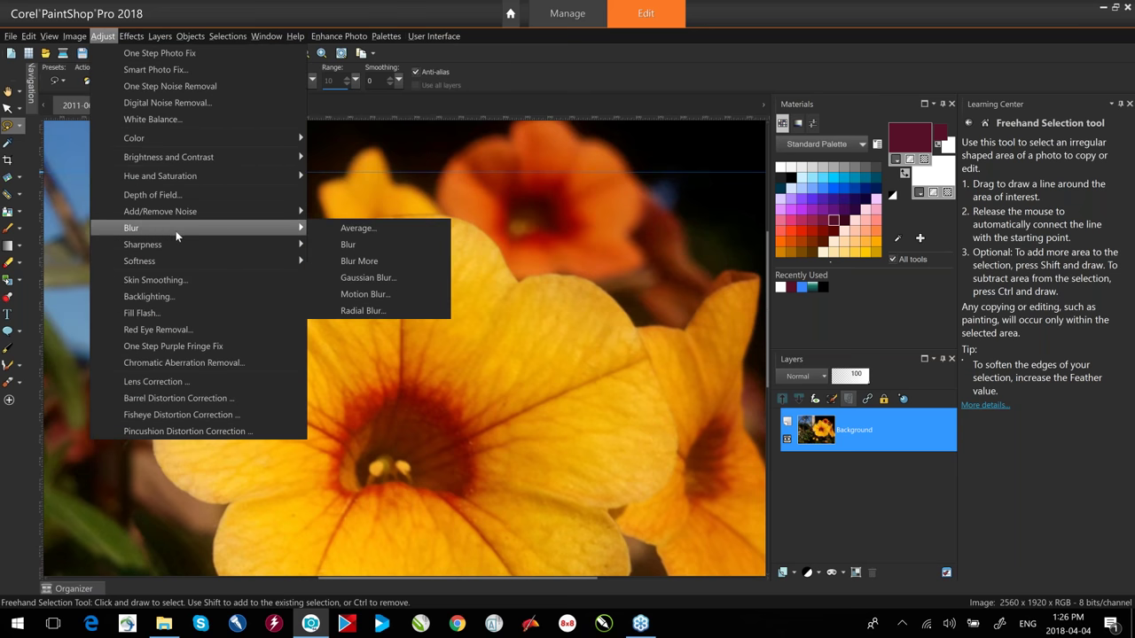
click(358, 280)
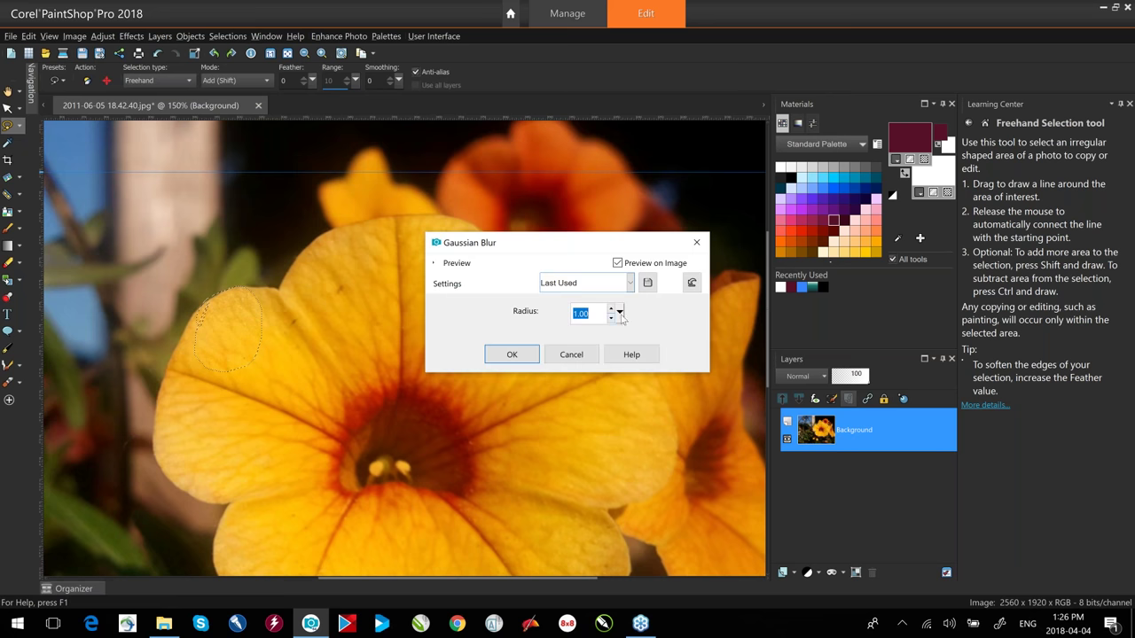
drag(620, 313, 639, 313)
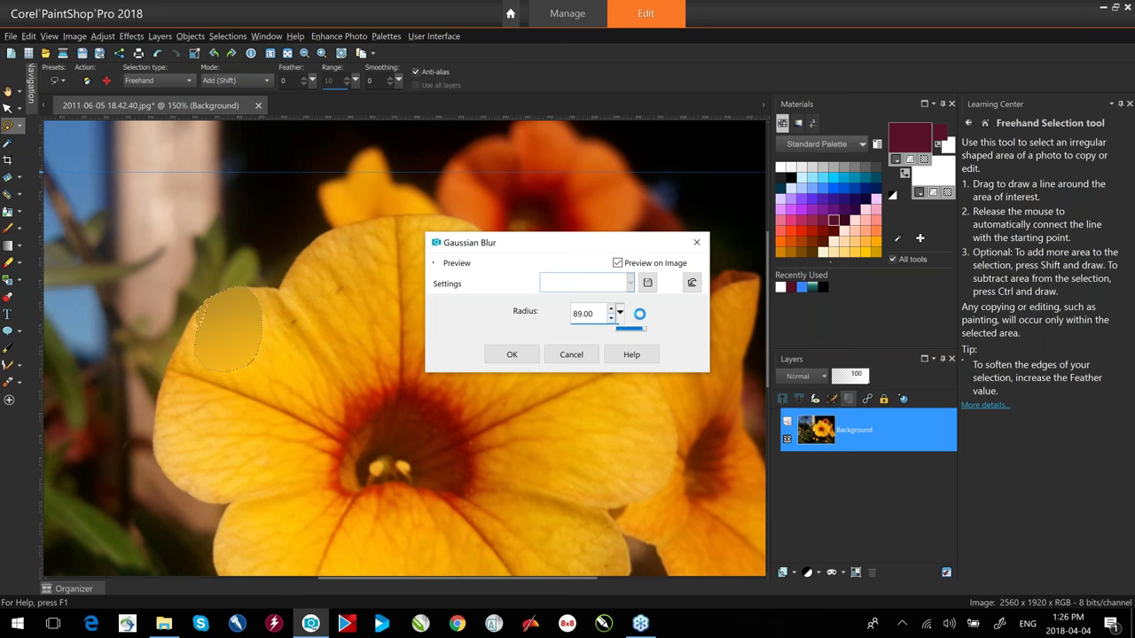
click(513, 354)
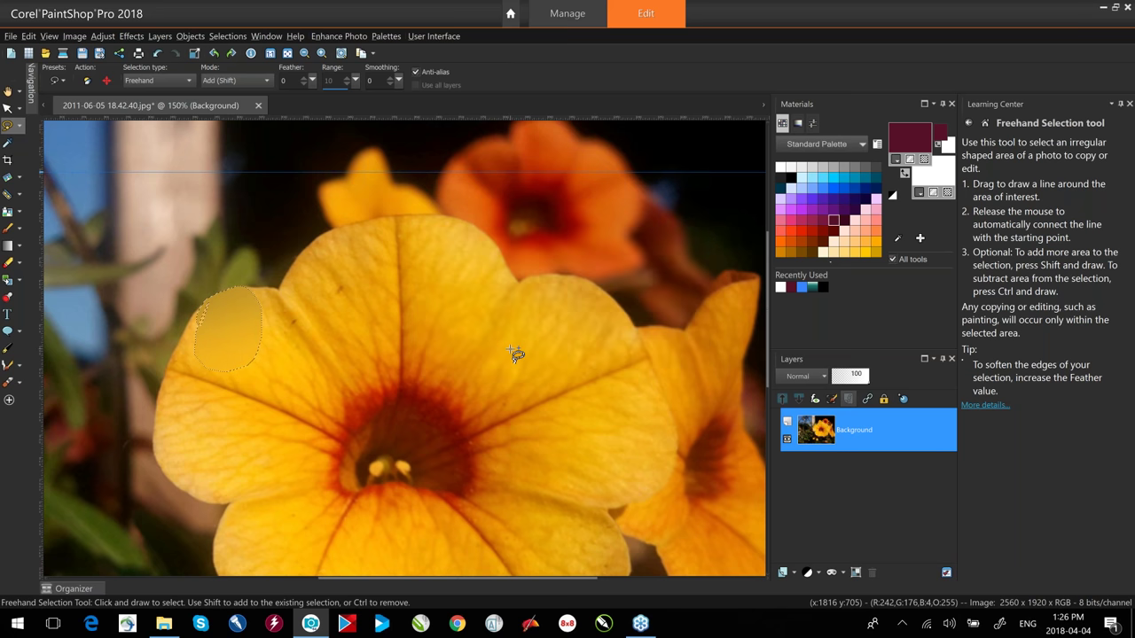
Clear the current selection and make a freehand selection around the dark center of the large flower.
key(ctrl)
key(ctrl+d)
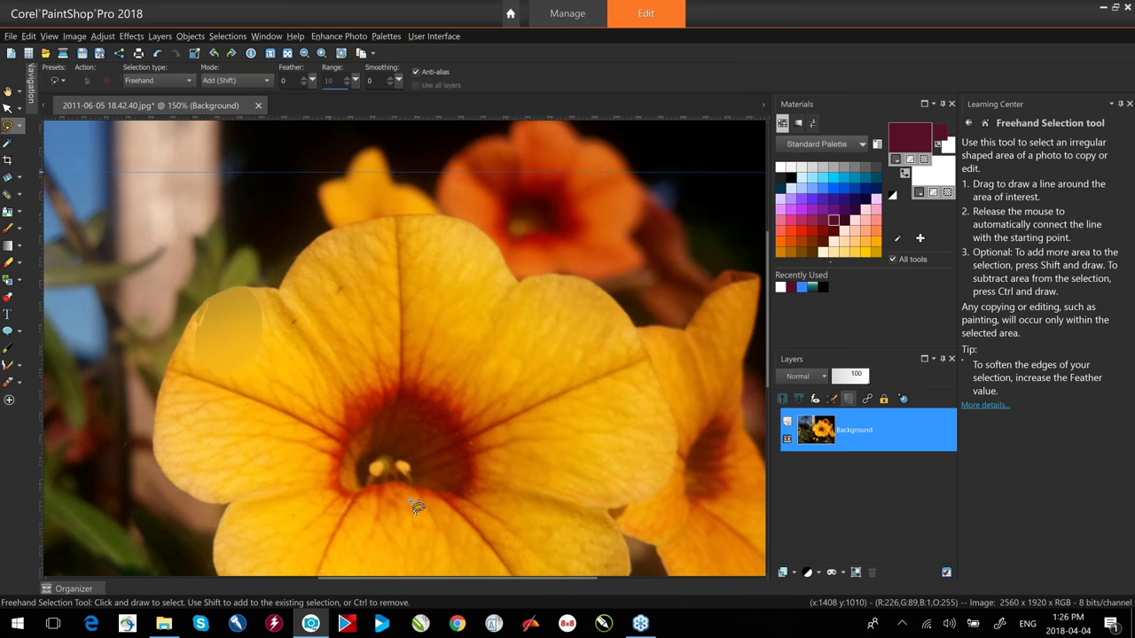
mouse_move(441, 505)
mouse_down()
mouse_move(384, 414)
mouse_move(362, 427)
mouse_move(351, 470)
mouse_move(381, 493)
mouse_up()
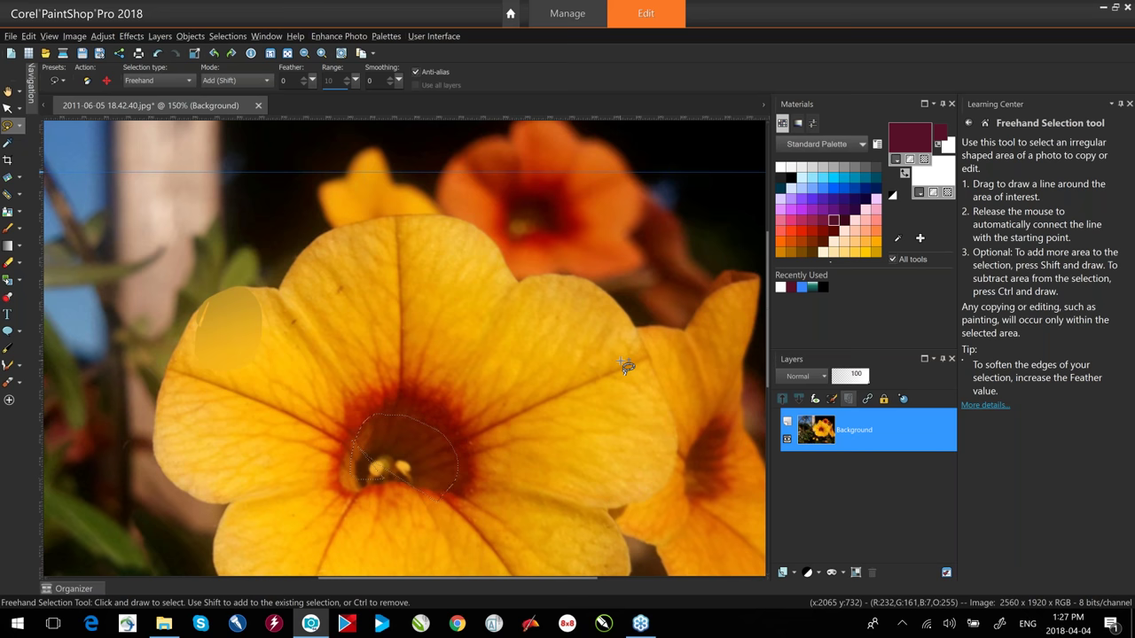
Add a new raster layer with the default settings above the Background layer.
click(791, 573)
click(793, 574)
click(794, 574)
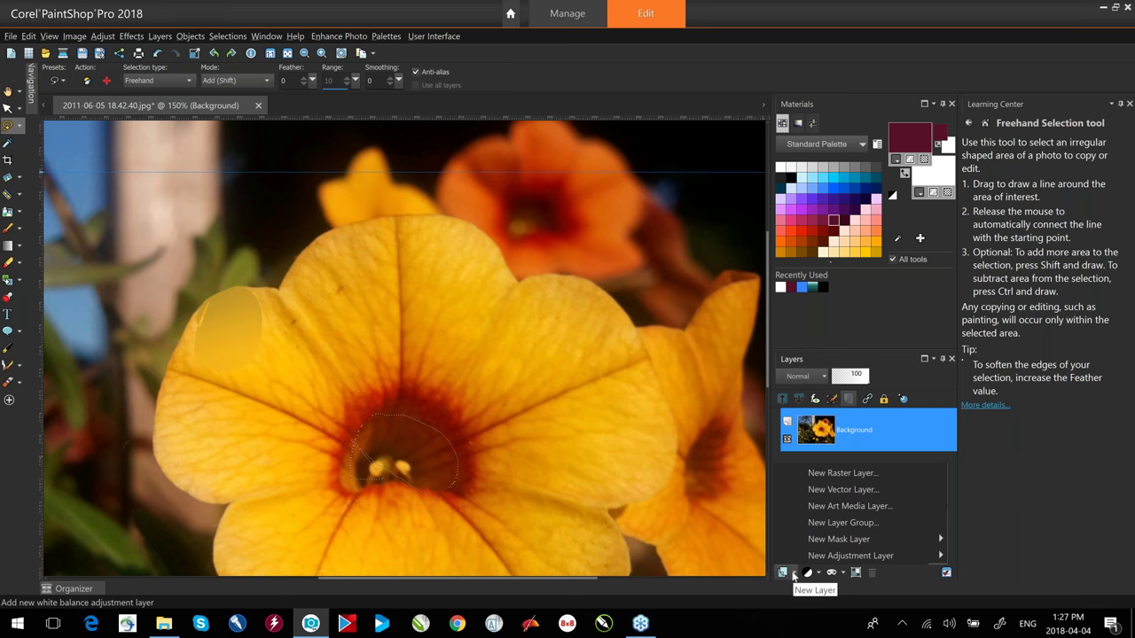
click(833, 475)
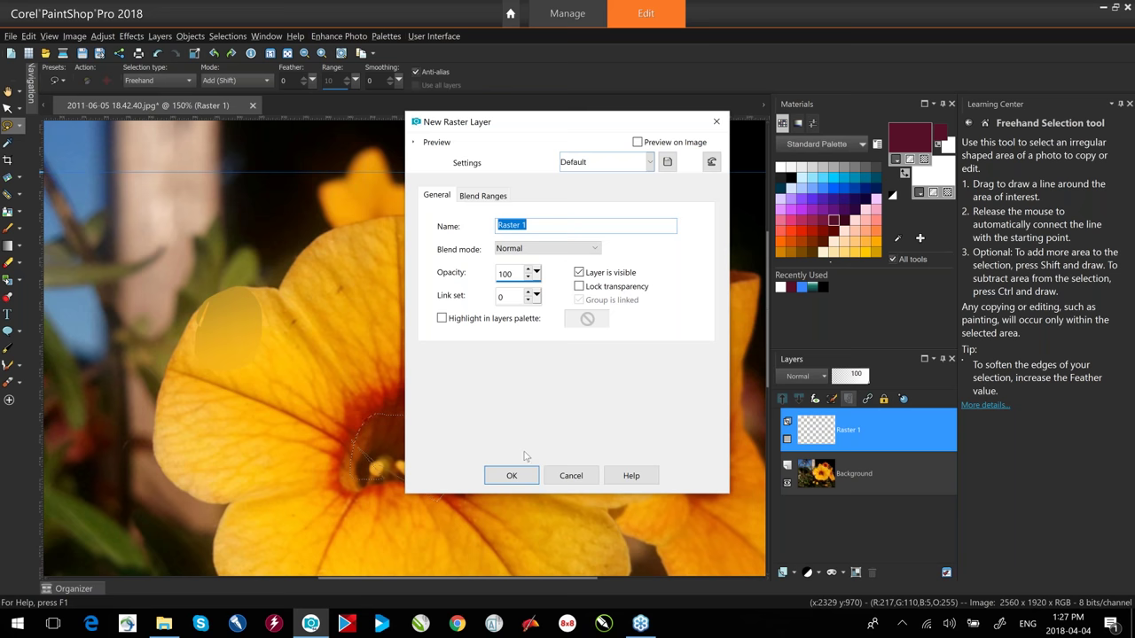
click(519, 476)
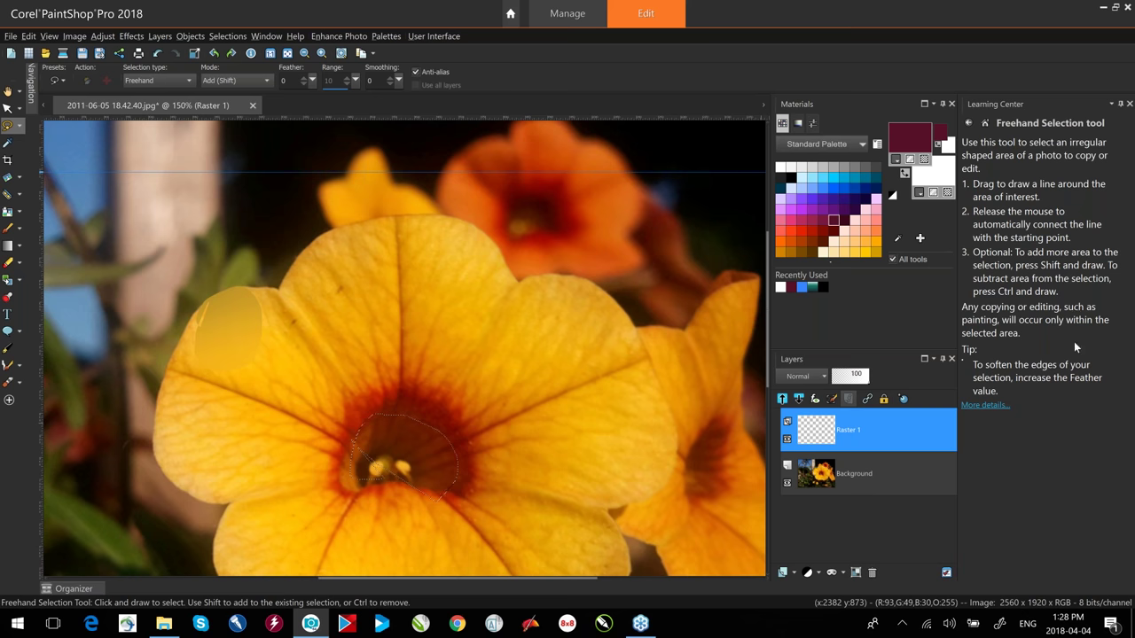
Switch to Chrome and open the Corel Discovery Center website at learn.corel.com.
click(456, 623)
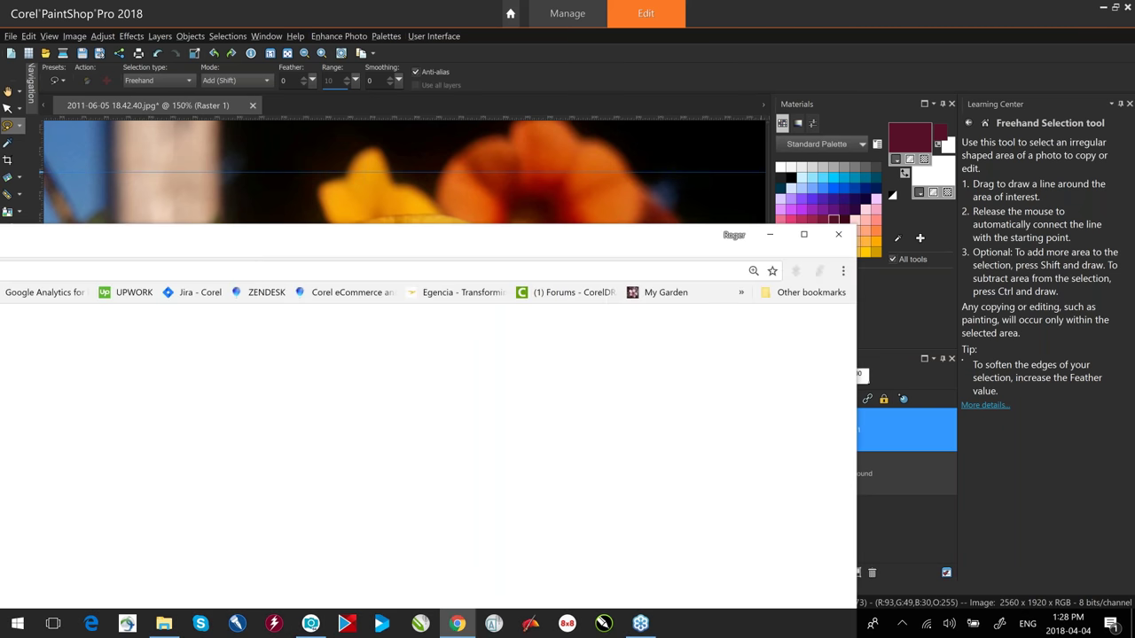
double_click(298, 244)
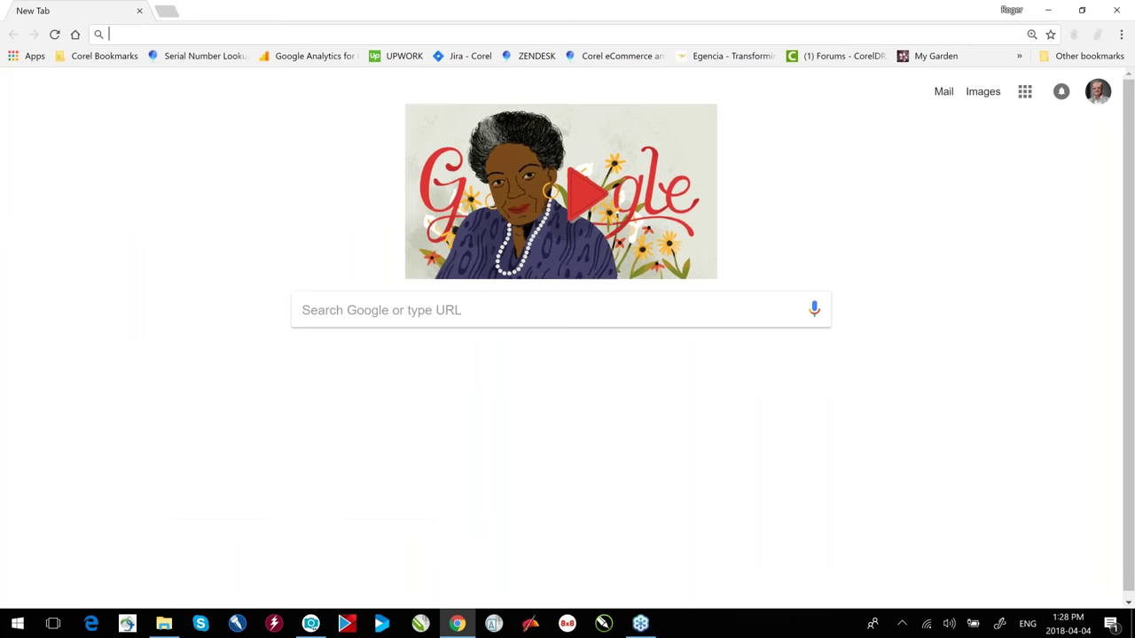
text(learn.c)
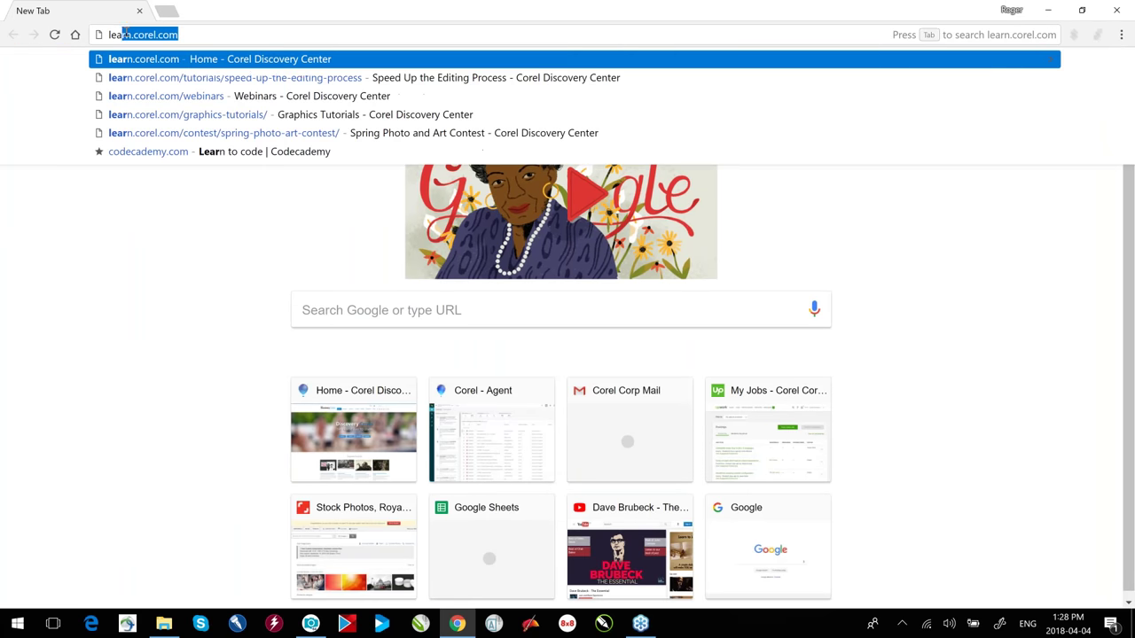
text(orel.com)
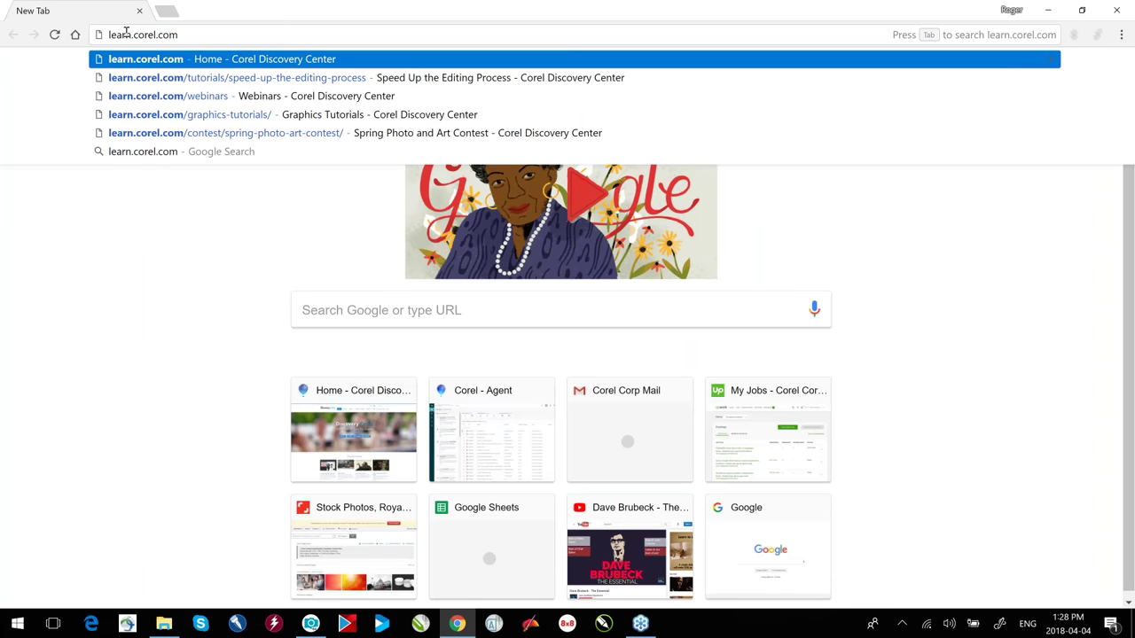
key(Return)
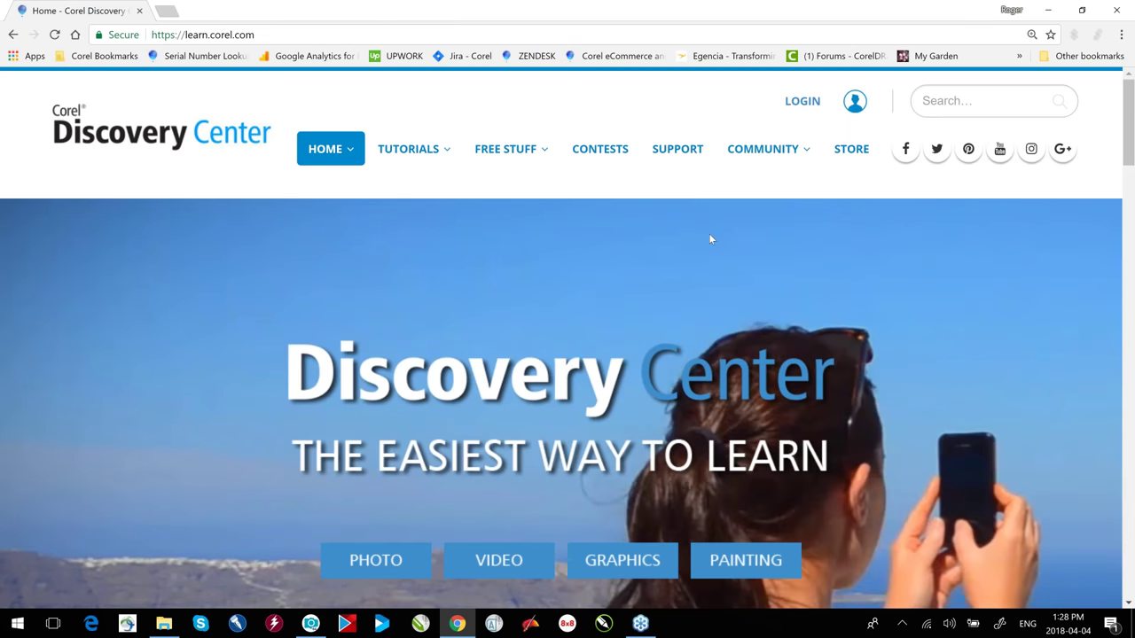
scroll(706, 232, down, 2)
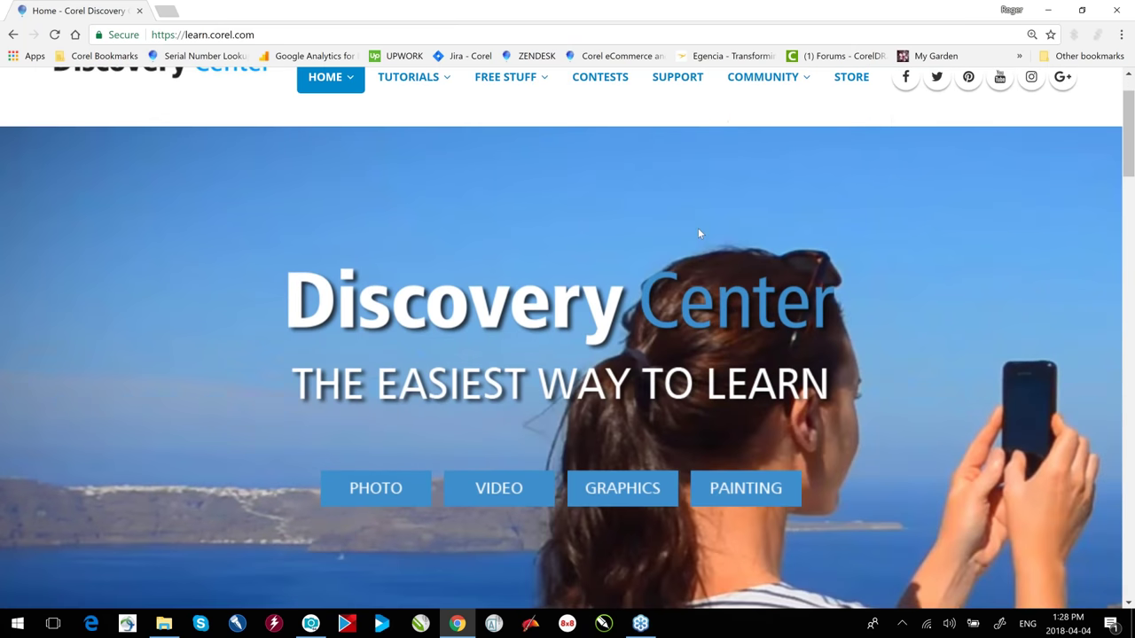
scroll(697, 228, up, 2)
double_click(245, 34)
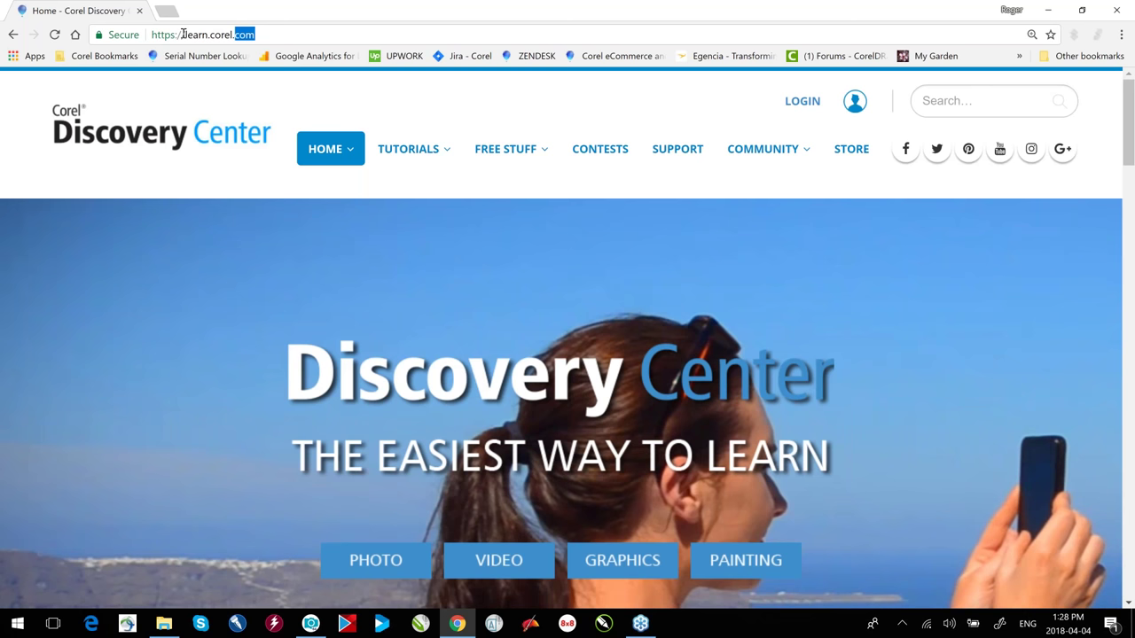
triple_click(183, 34)
click(117, 287)
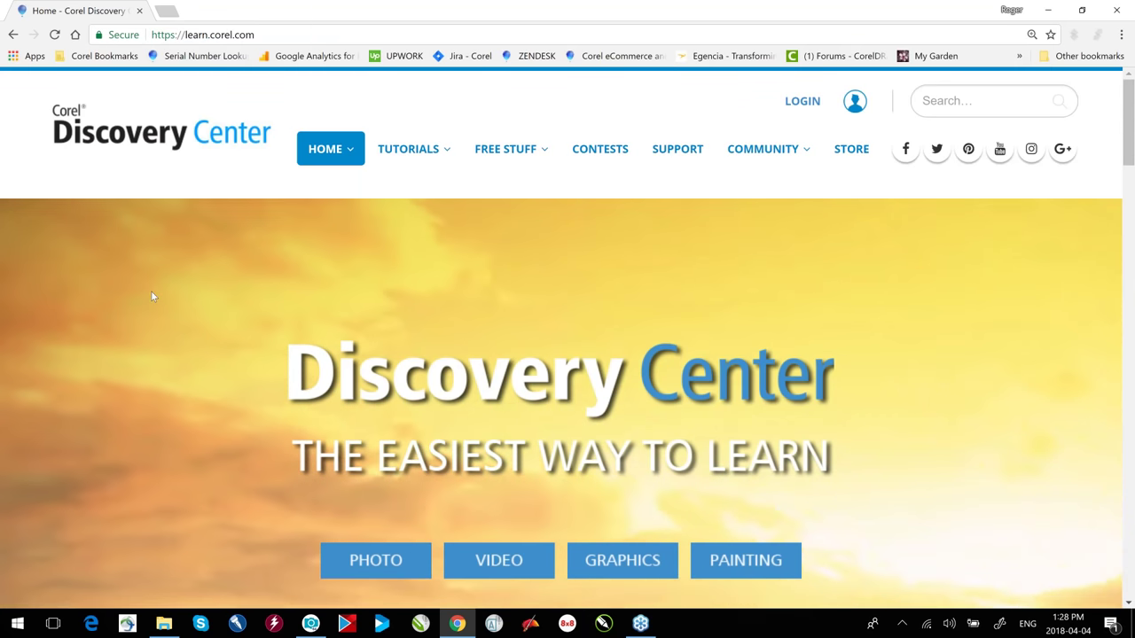
Open the Discovery Center's Photo Tutorials page and look through its PaintShop Pro, photo editing and photography tutorial sections.
mouse_move(407, 159)
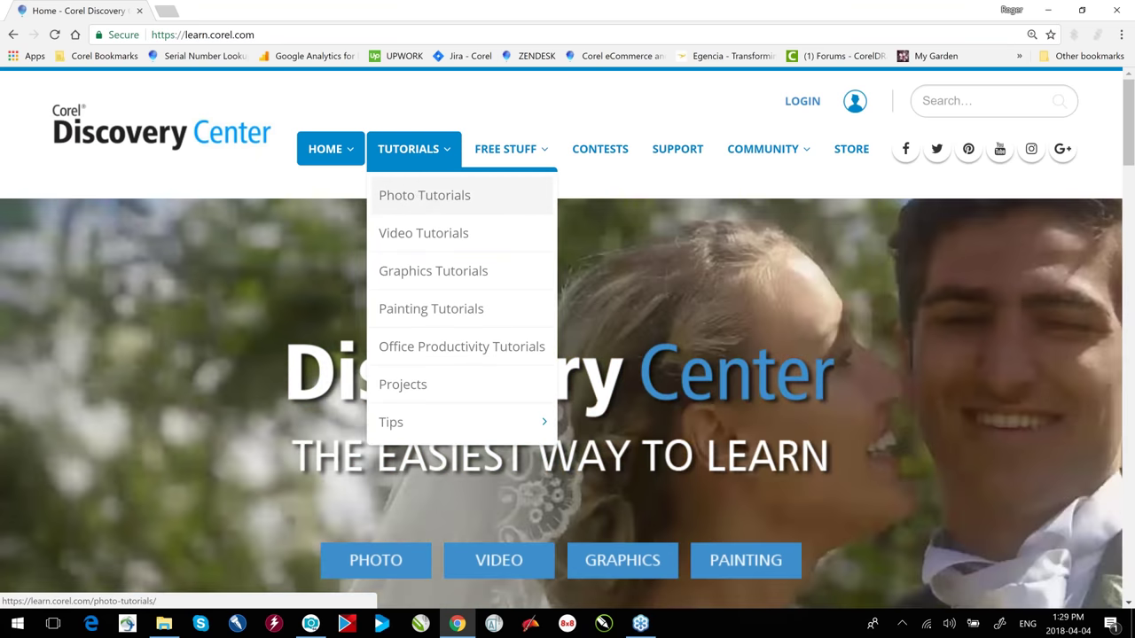
click(424, 195)
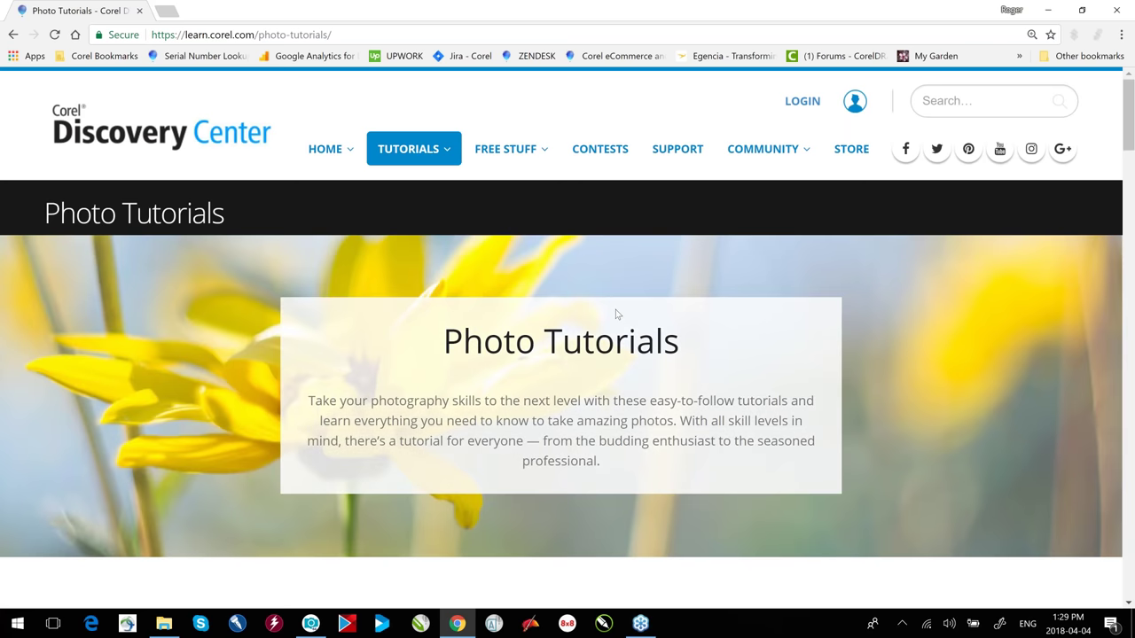
scroll(617, 314, down, 1)
scroll(617, 314, down, 7)
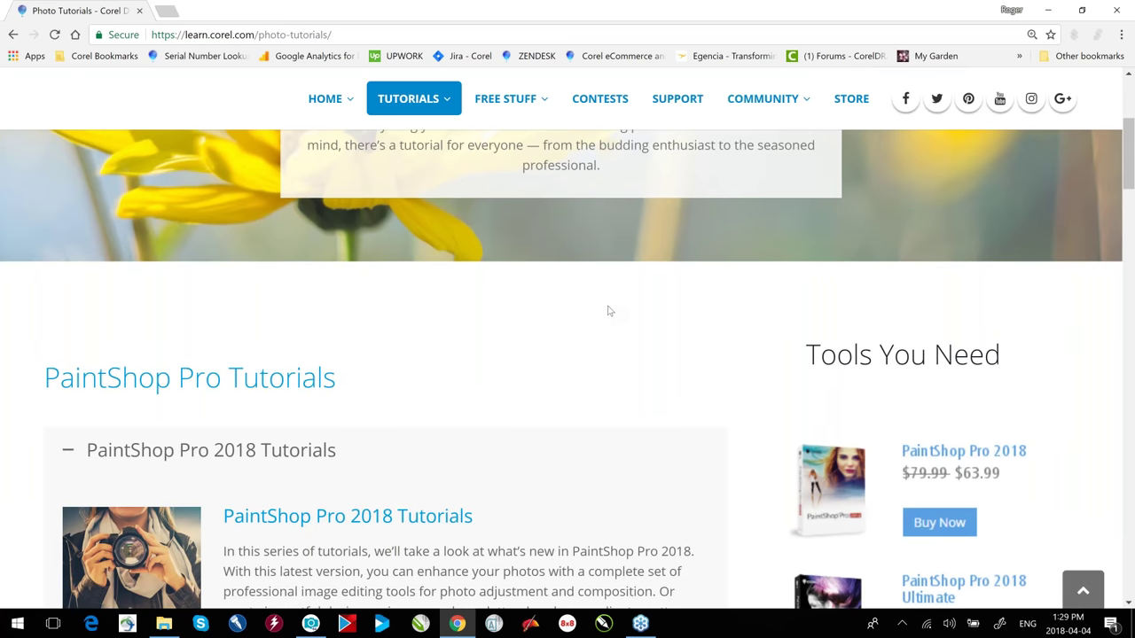
scroll(600, 314, down, 3)
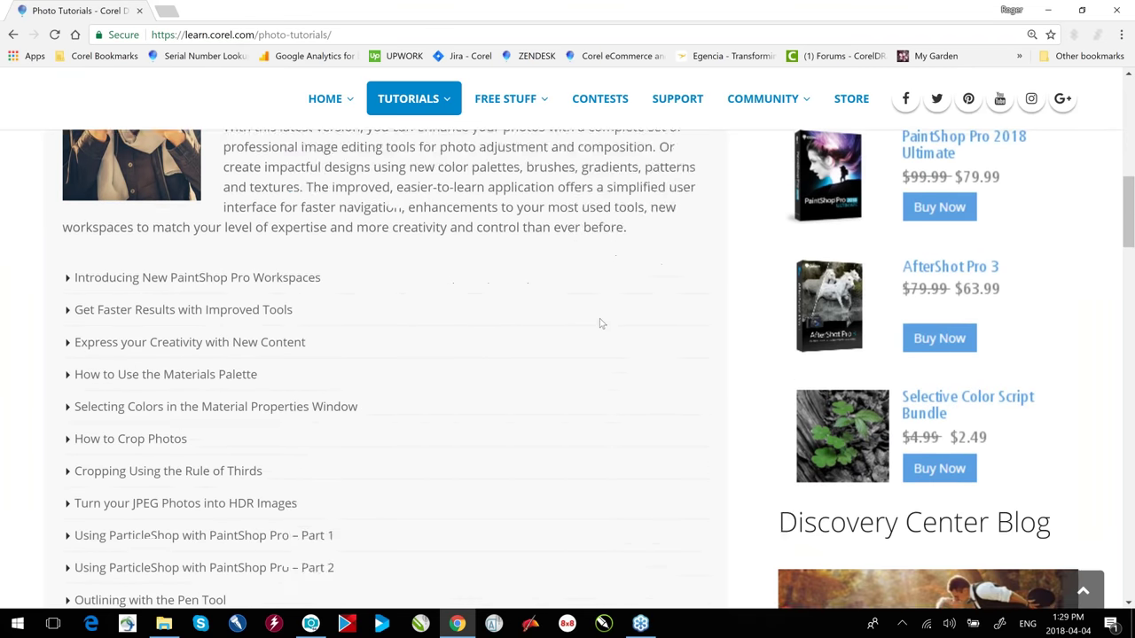
scroll(600, 322, down, 3)
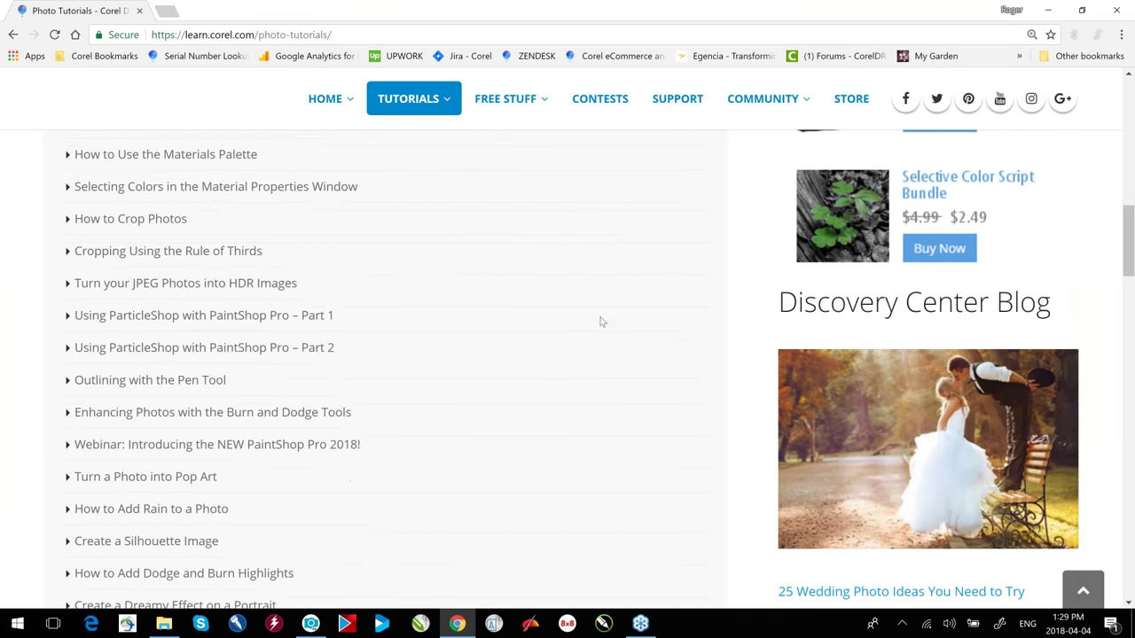
scroll(602, 321, down, 2)
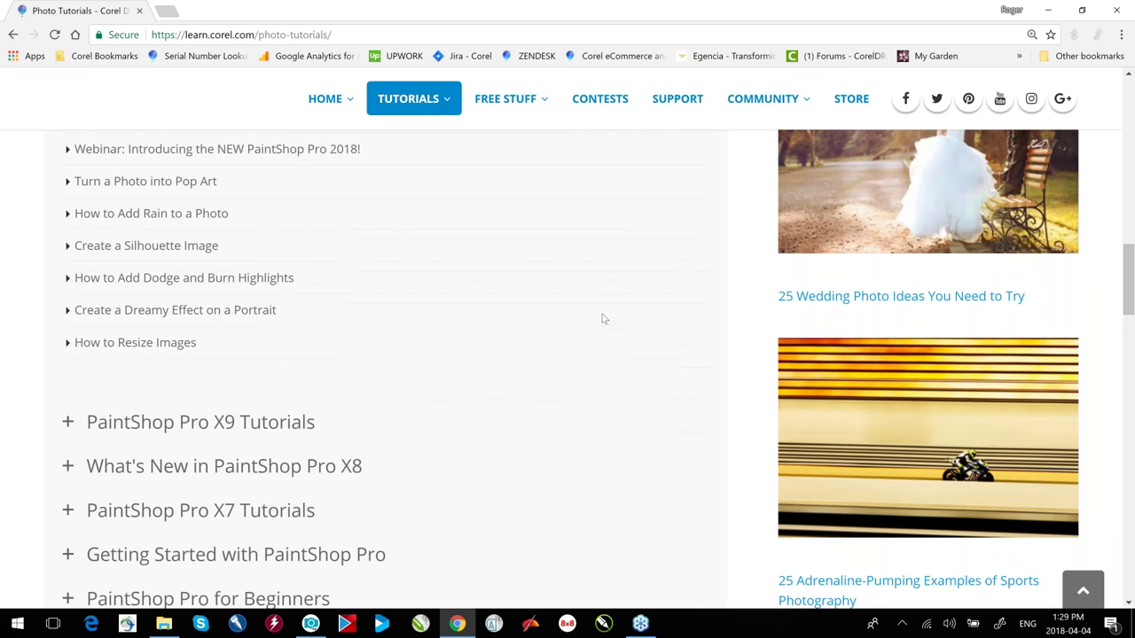
scroll(602, 321, down, 2)
scroll(598, 324, down, 3)
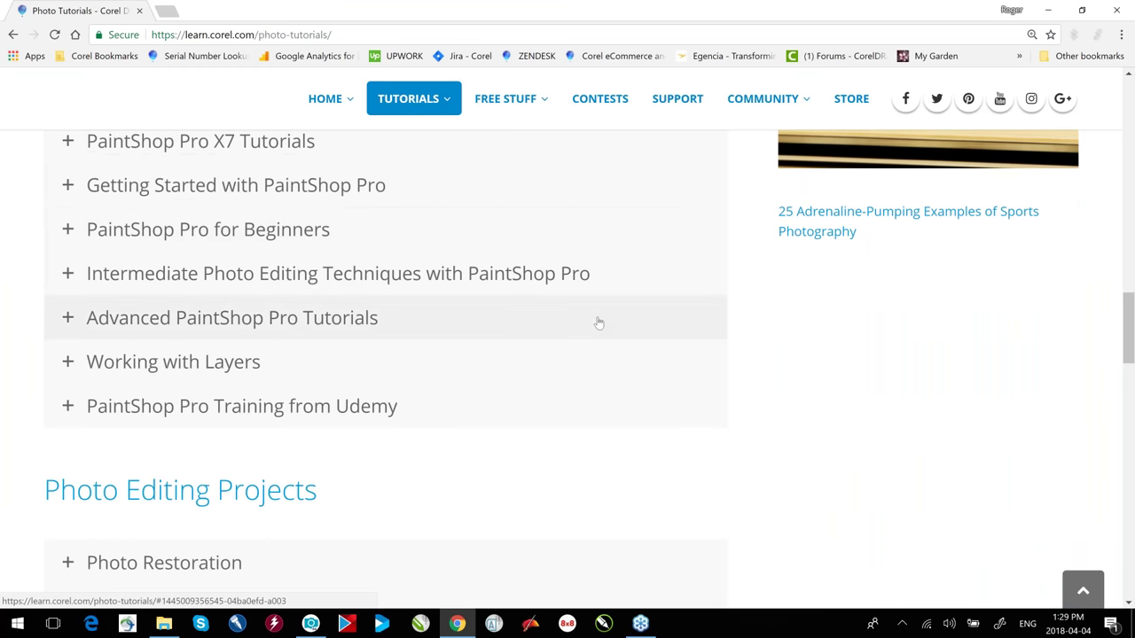
scroll(599, 323, down, 2)
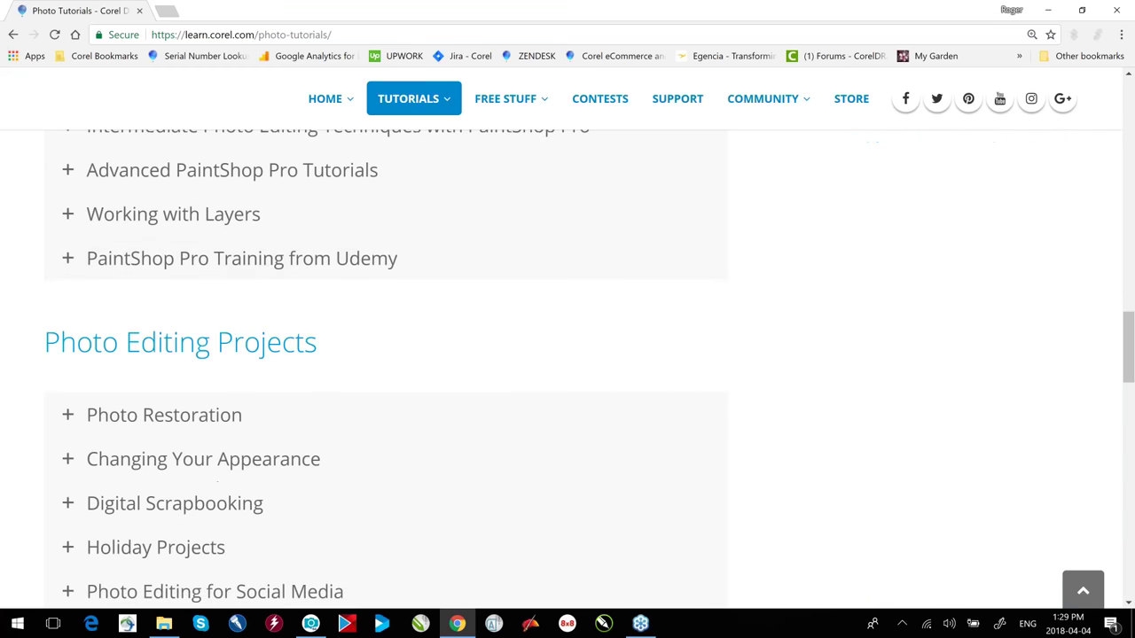
scroll(598, 324, down, 3)
scroll(598, 327, down, 2)
scroll(598, 328, down, 4)
scroll(598, 330, down, 6)
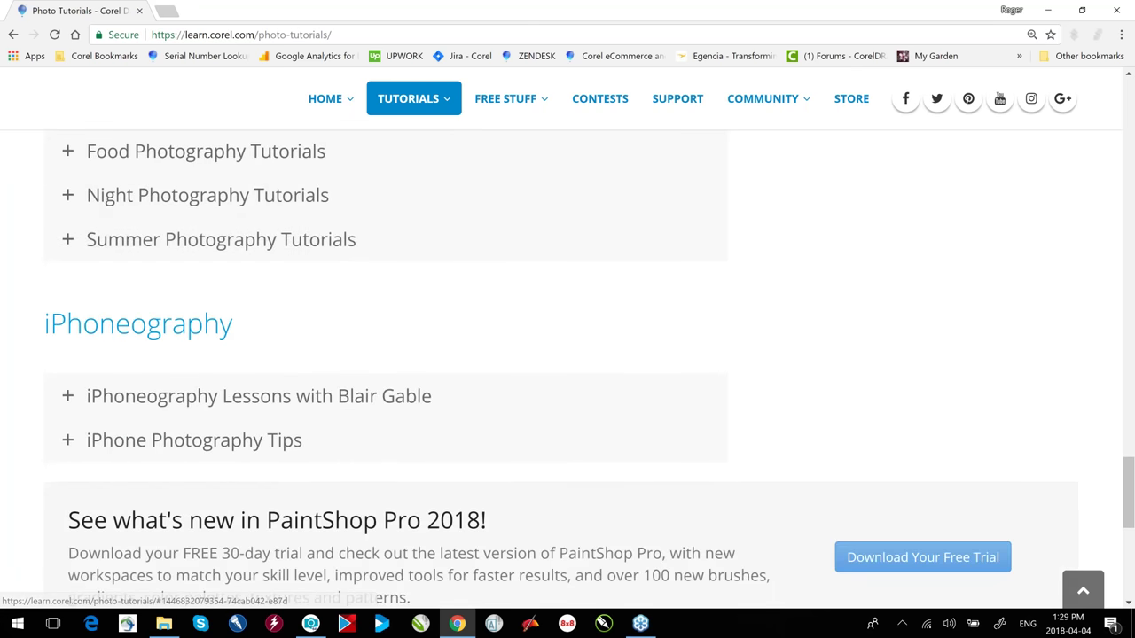
scroll(595, 334, down, 2)
scroll(595, 334, up, 6)
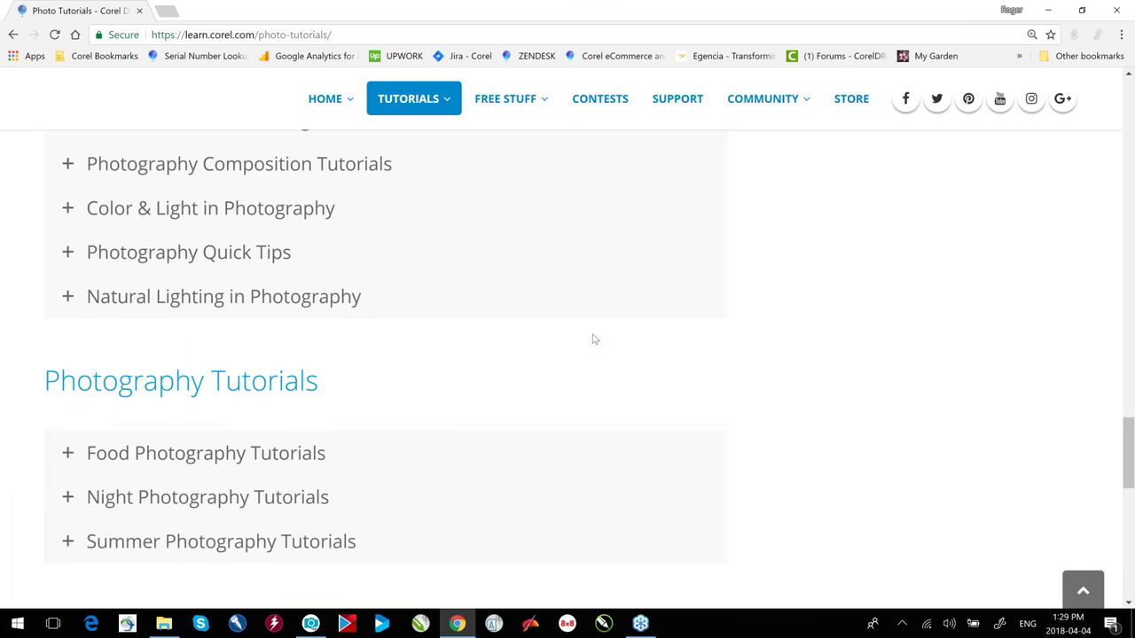
scroll(593, 339, up, 9)
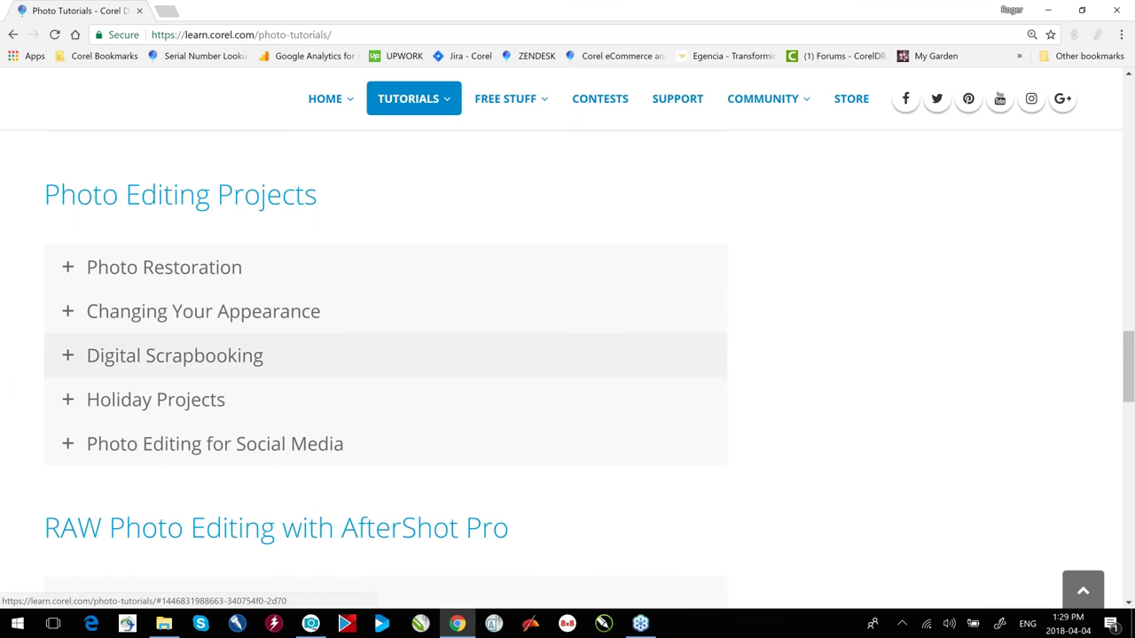
scroll(594, 354, up, 3)
scroll(594, 355, up, 6)
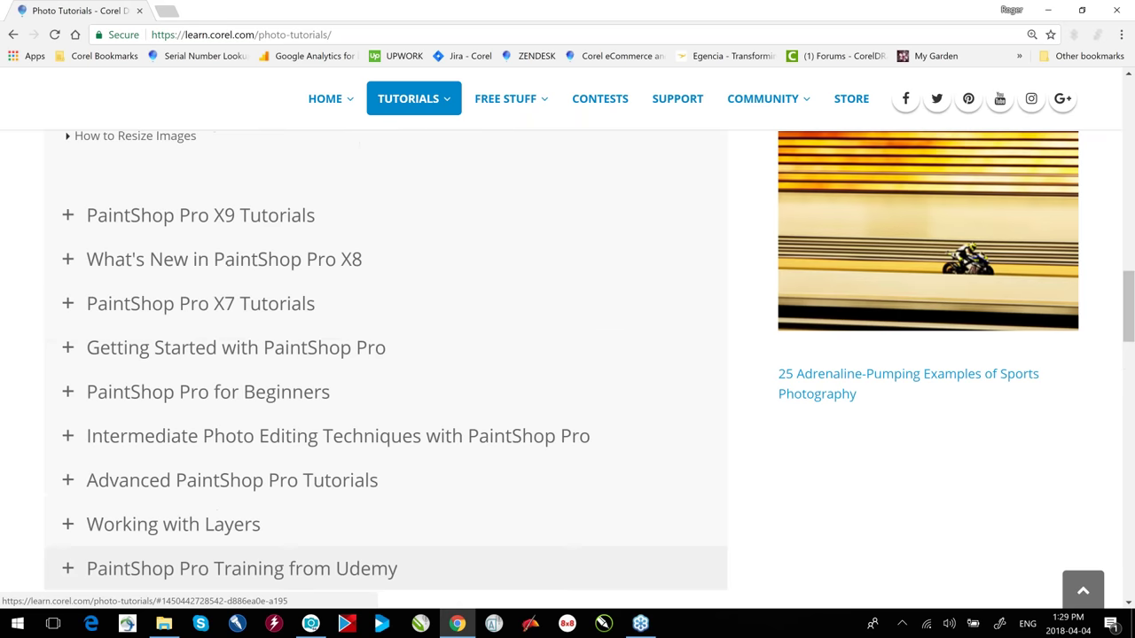
scroll(567, 355, up, 8)
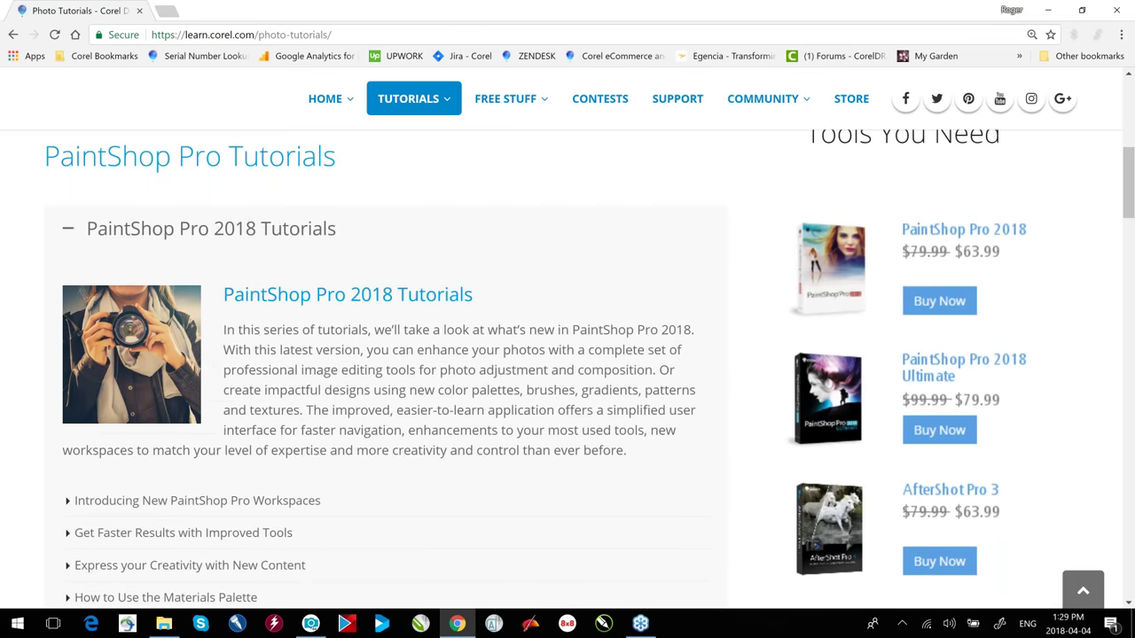
scroll(568, 355, up, 6)
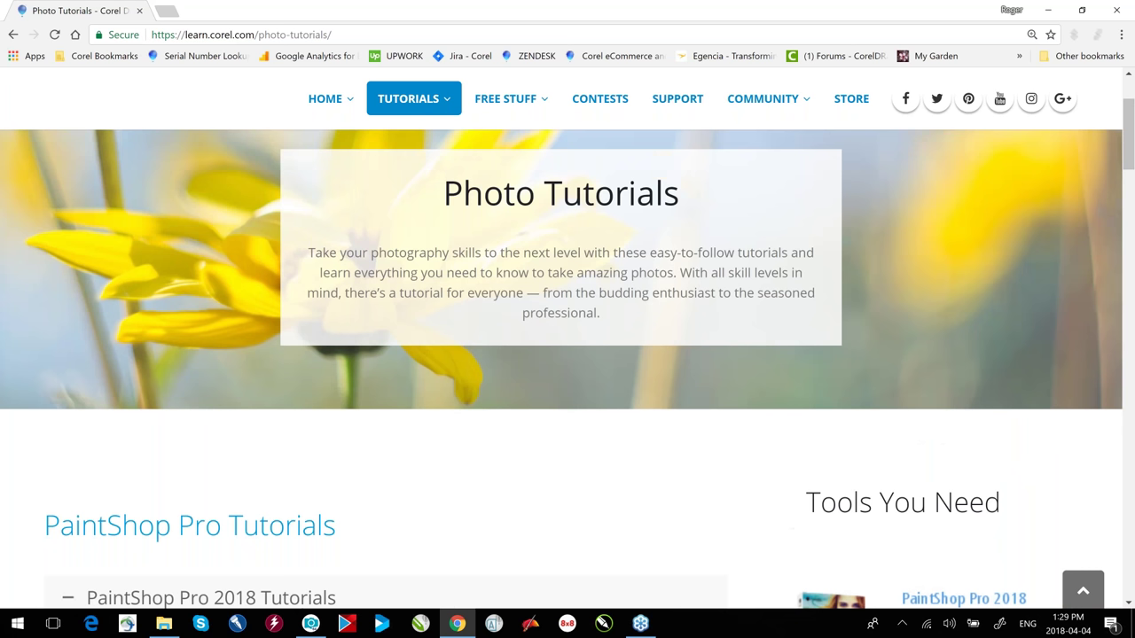